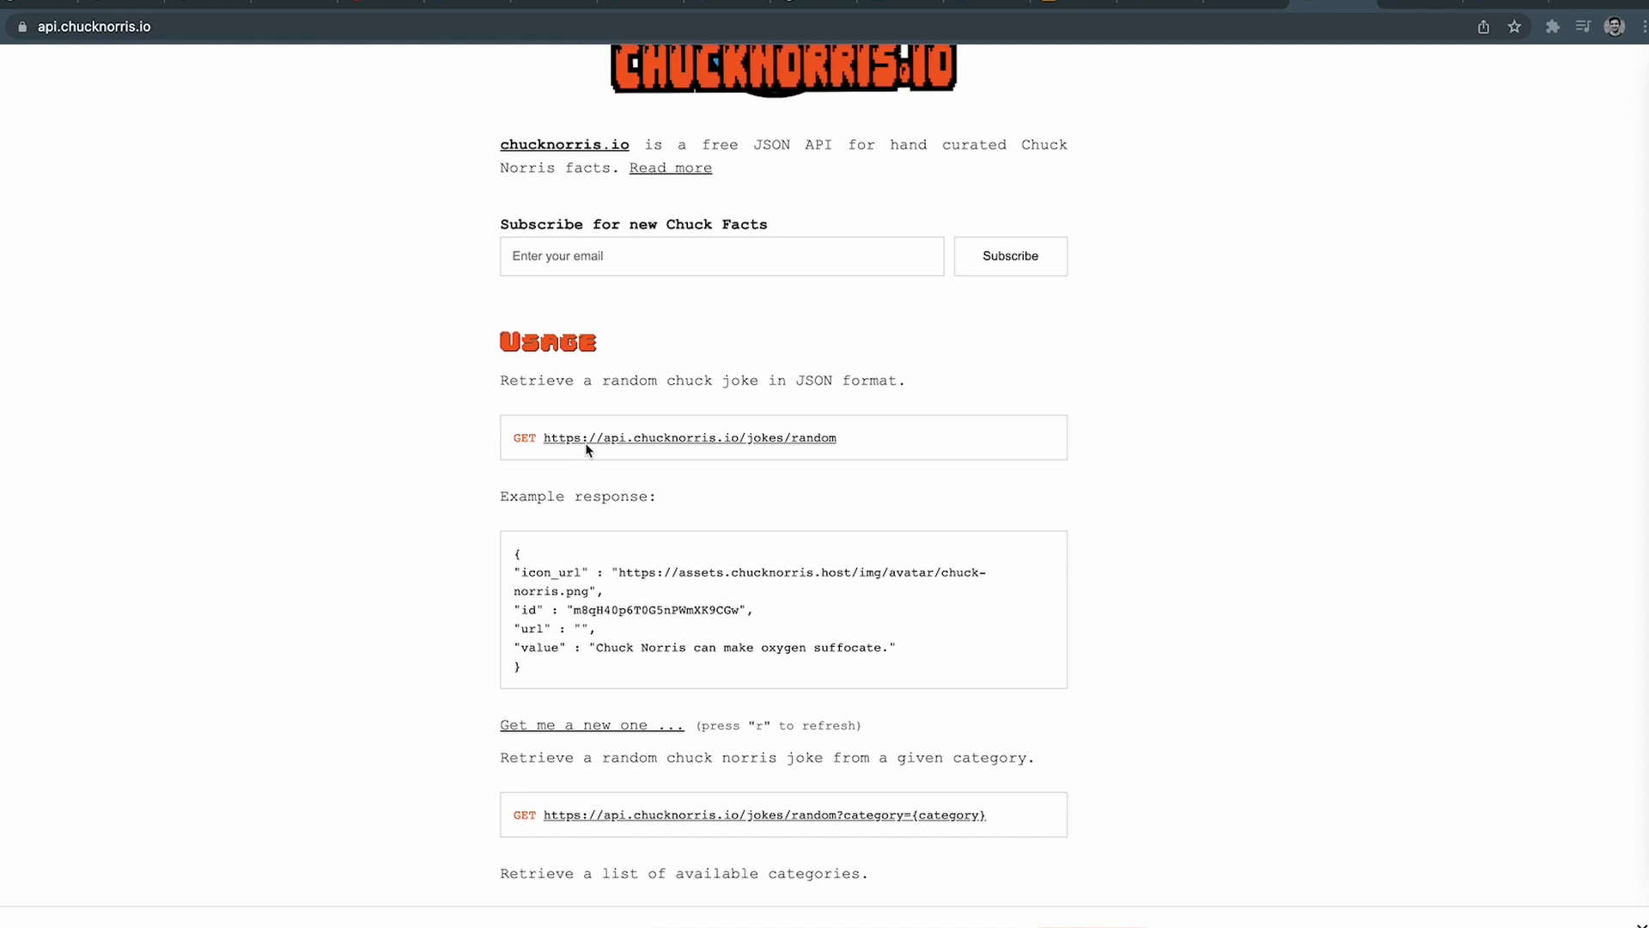
scroll(654, 512, "down", 5)
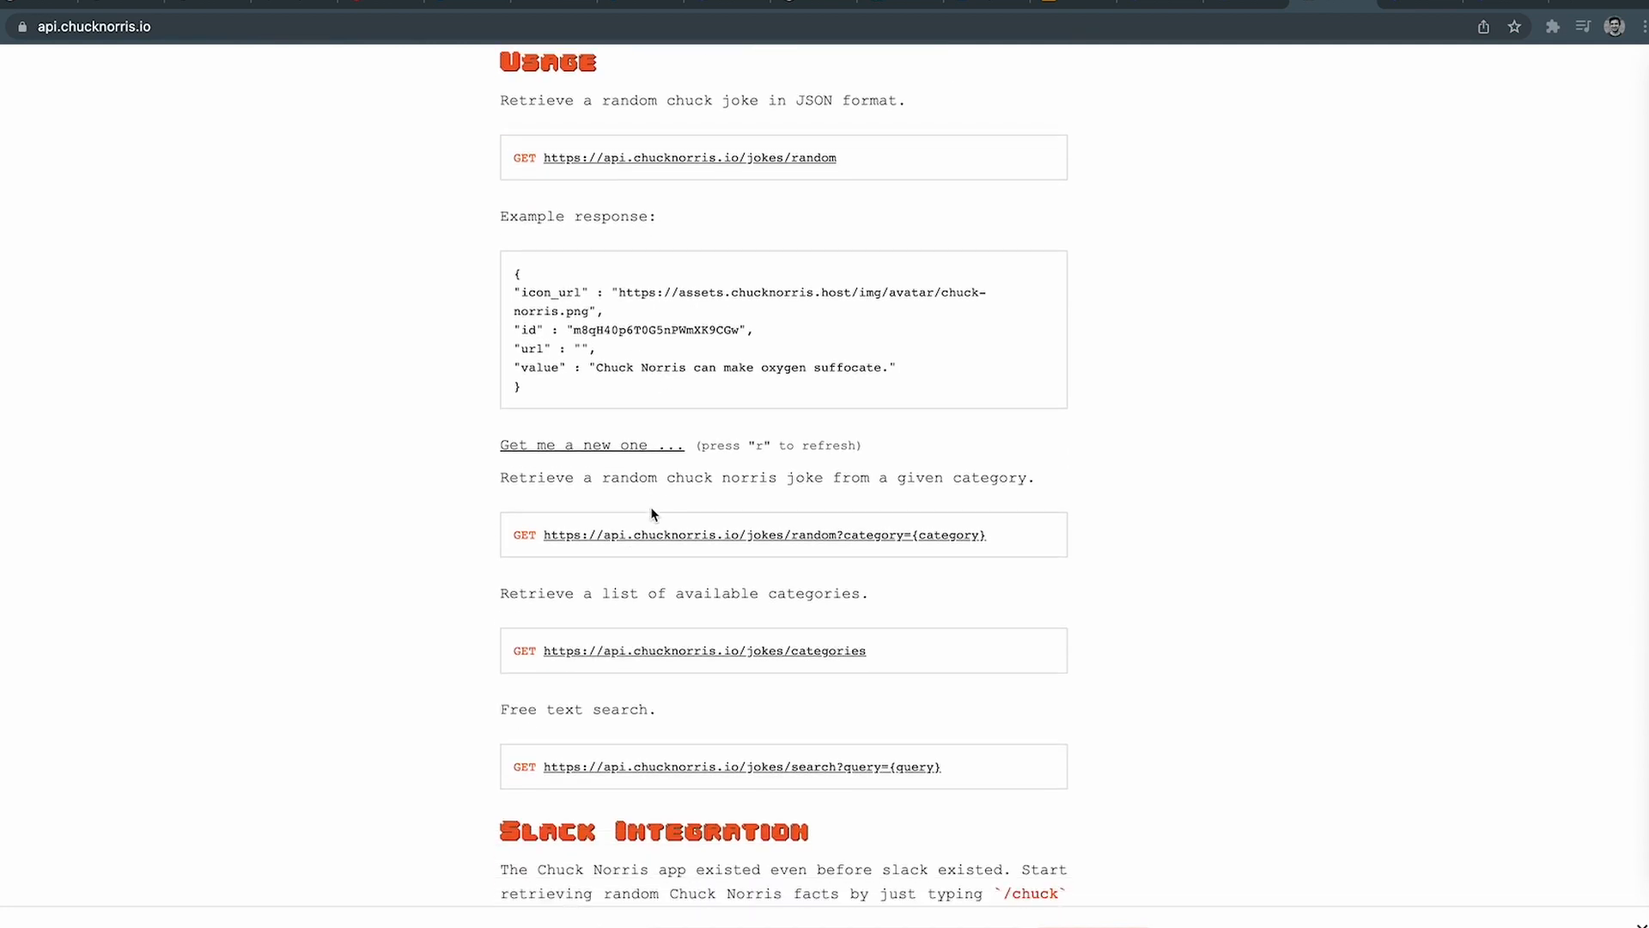
scroll(655, 513, "up", 3)
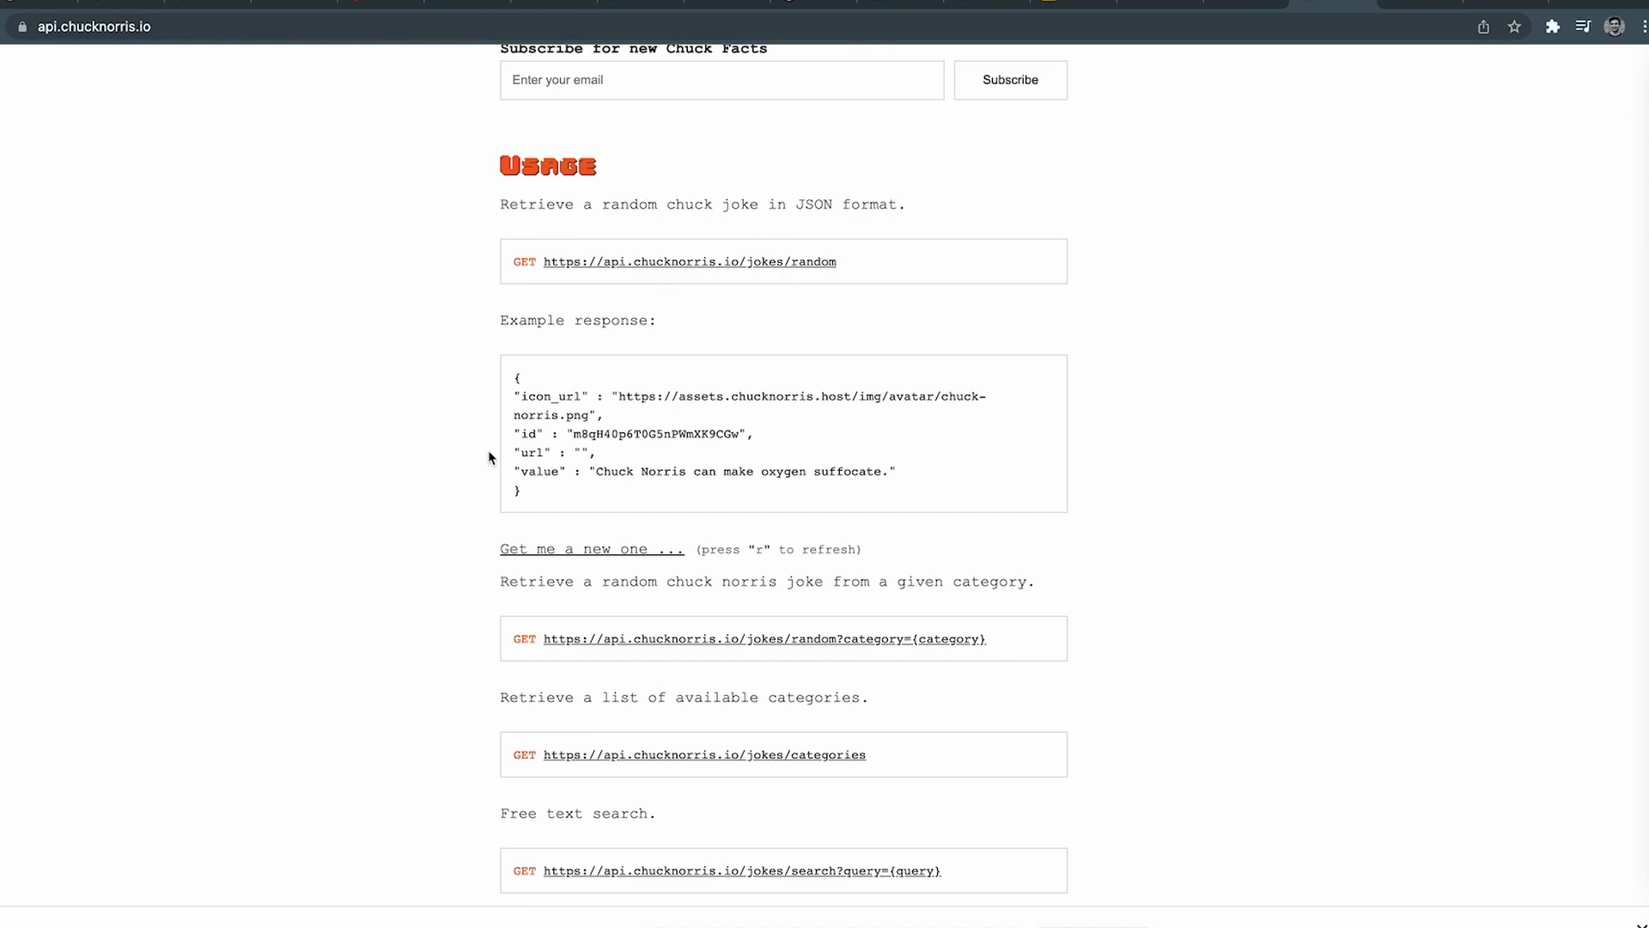
scroll(467, 509, "down", 3)
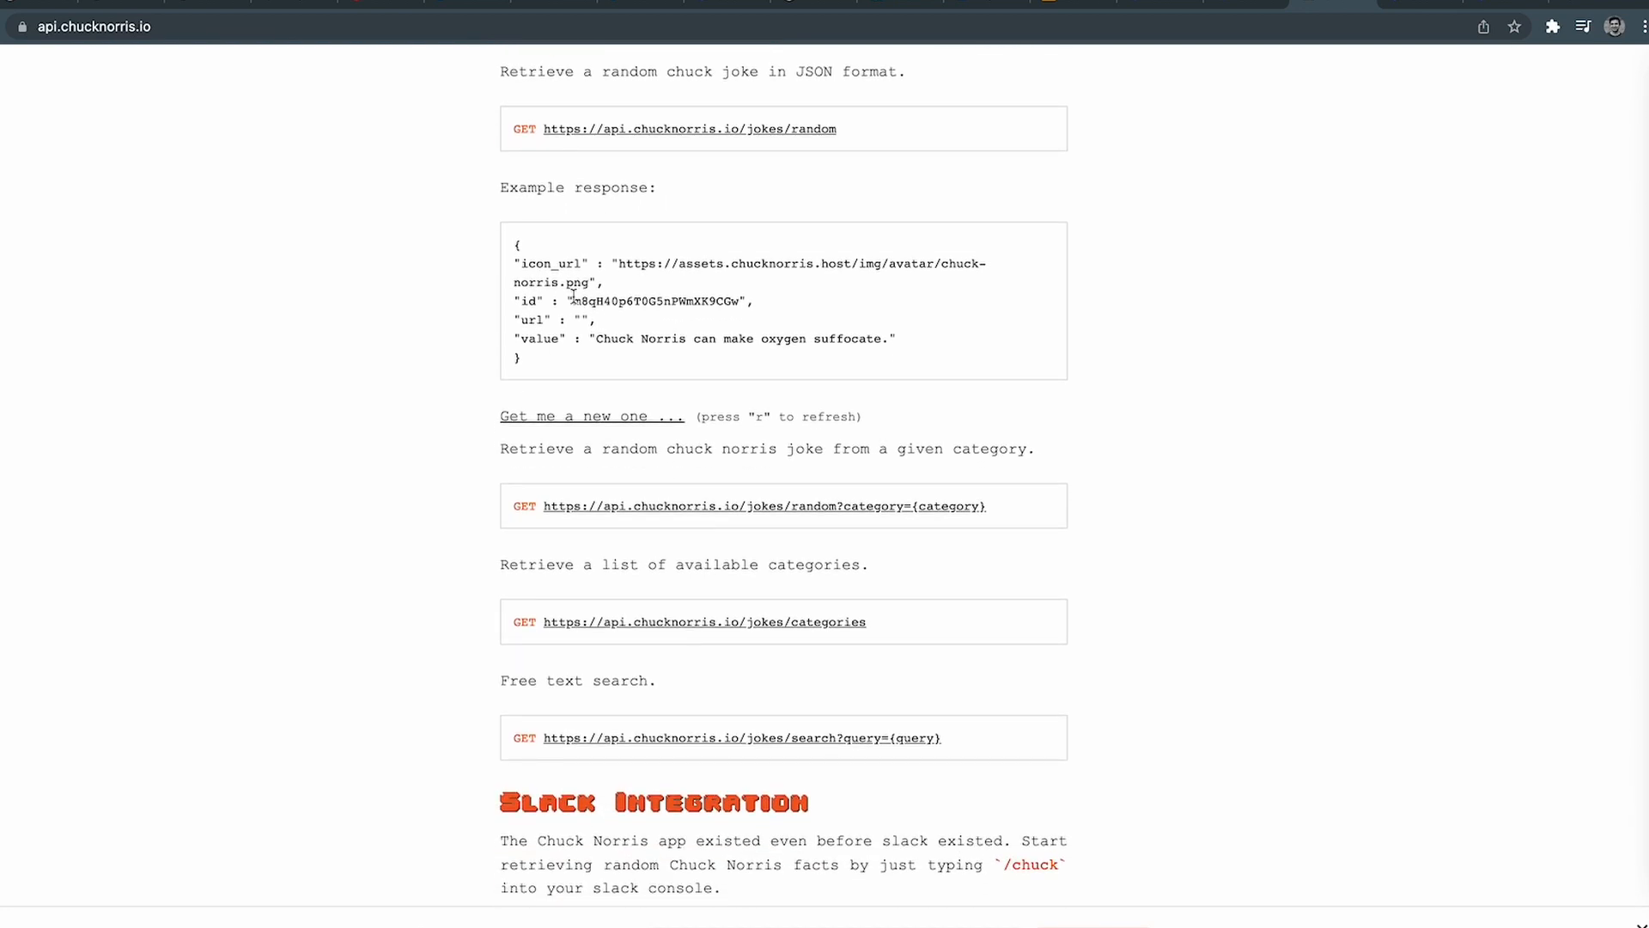
scroll(571, 301, "up", 1)
scroll(453, 468, "down", 1)
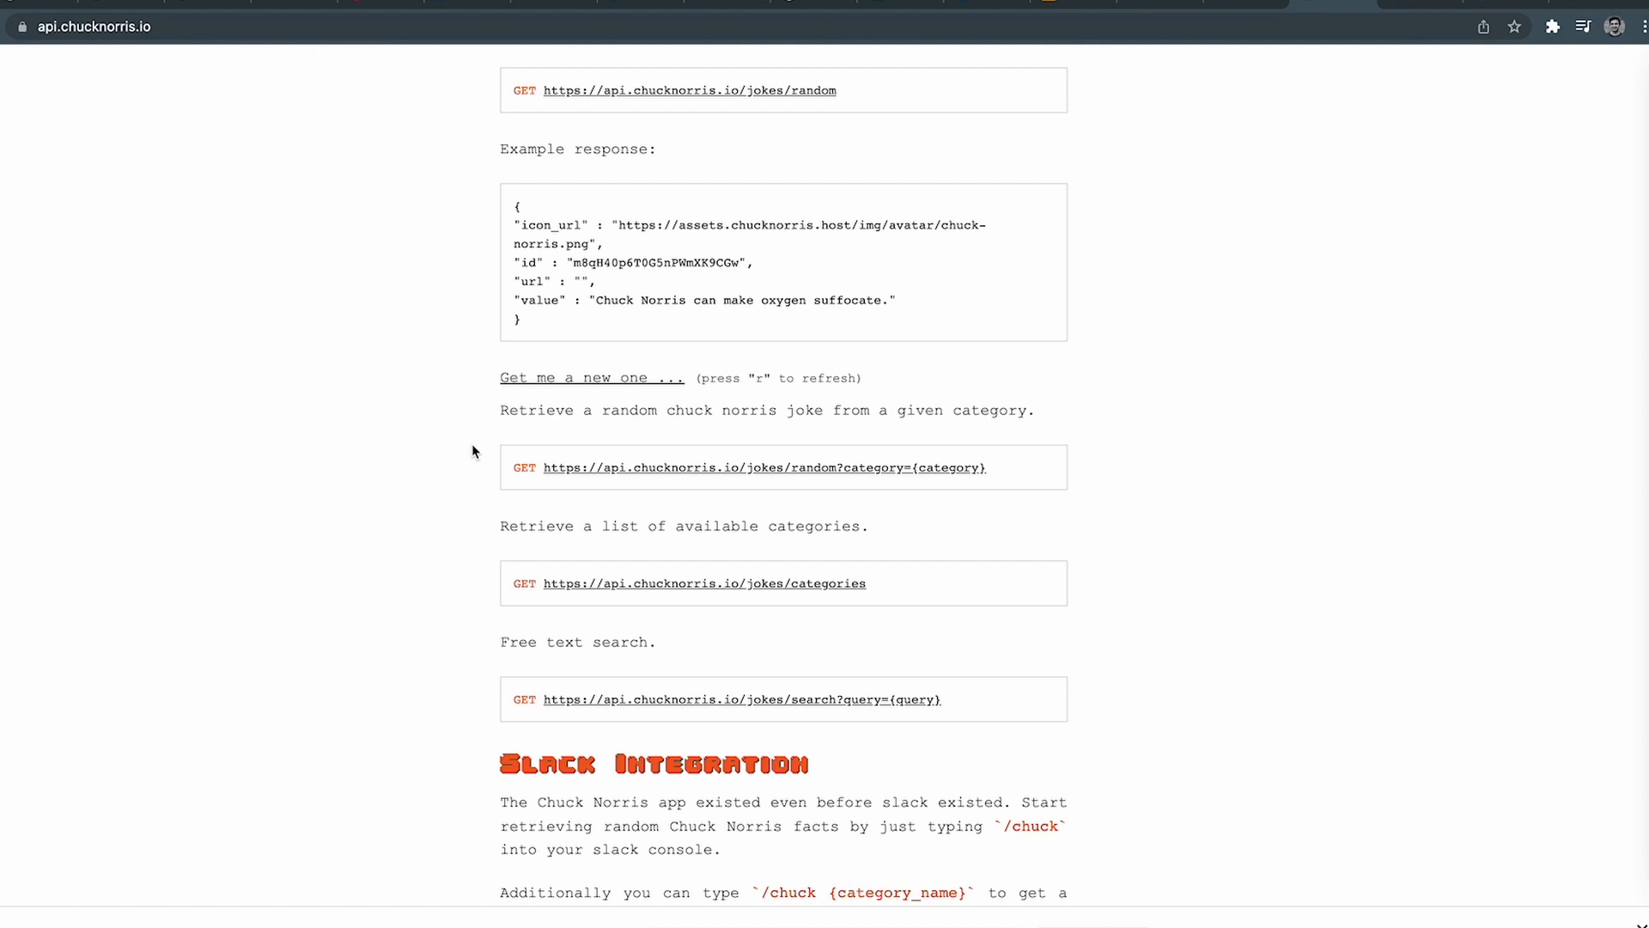
scroll(632, 309, "up", 2)
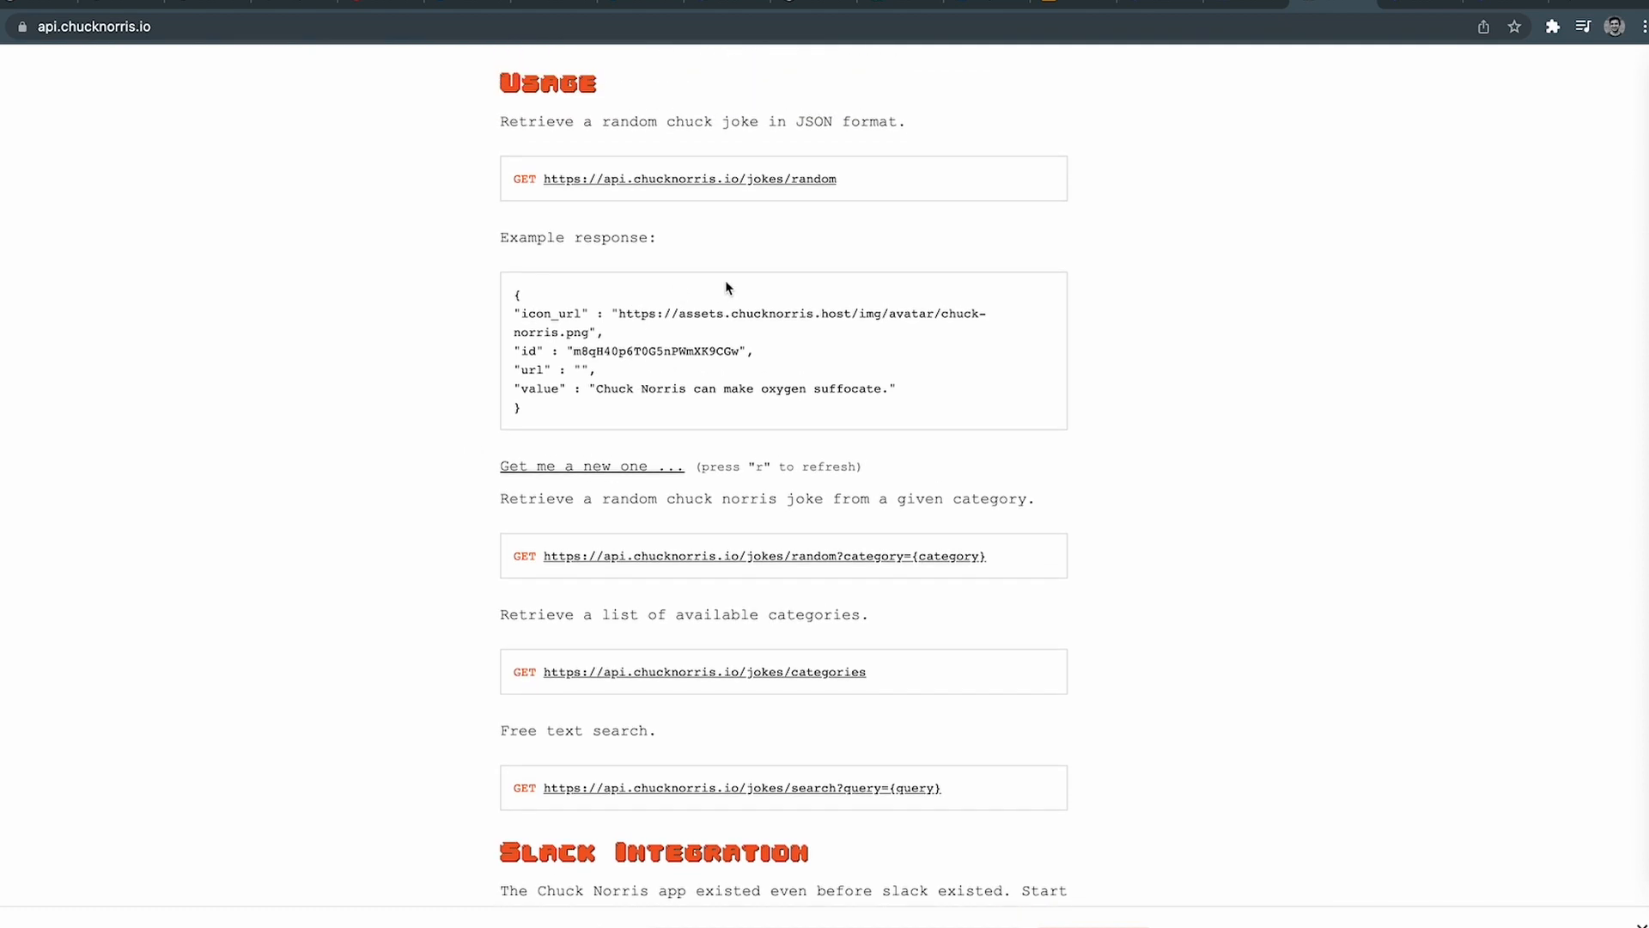
left_click_drag(847, 182, 541, 190)
key("super+c")
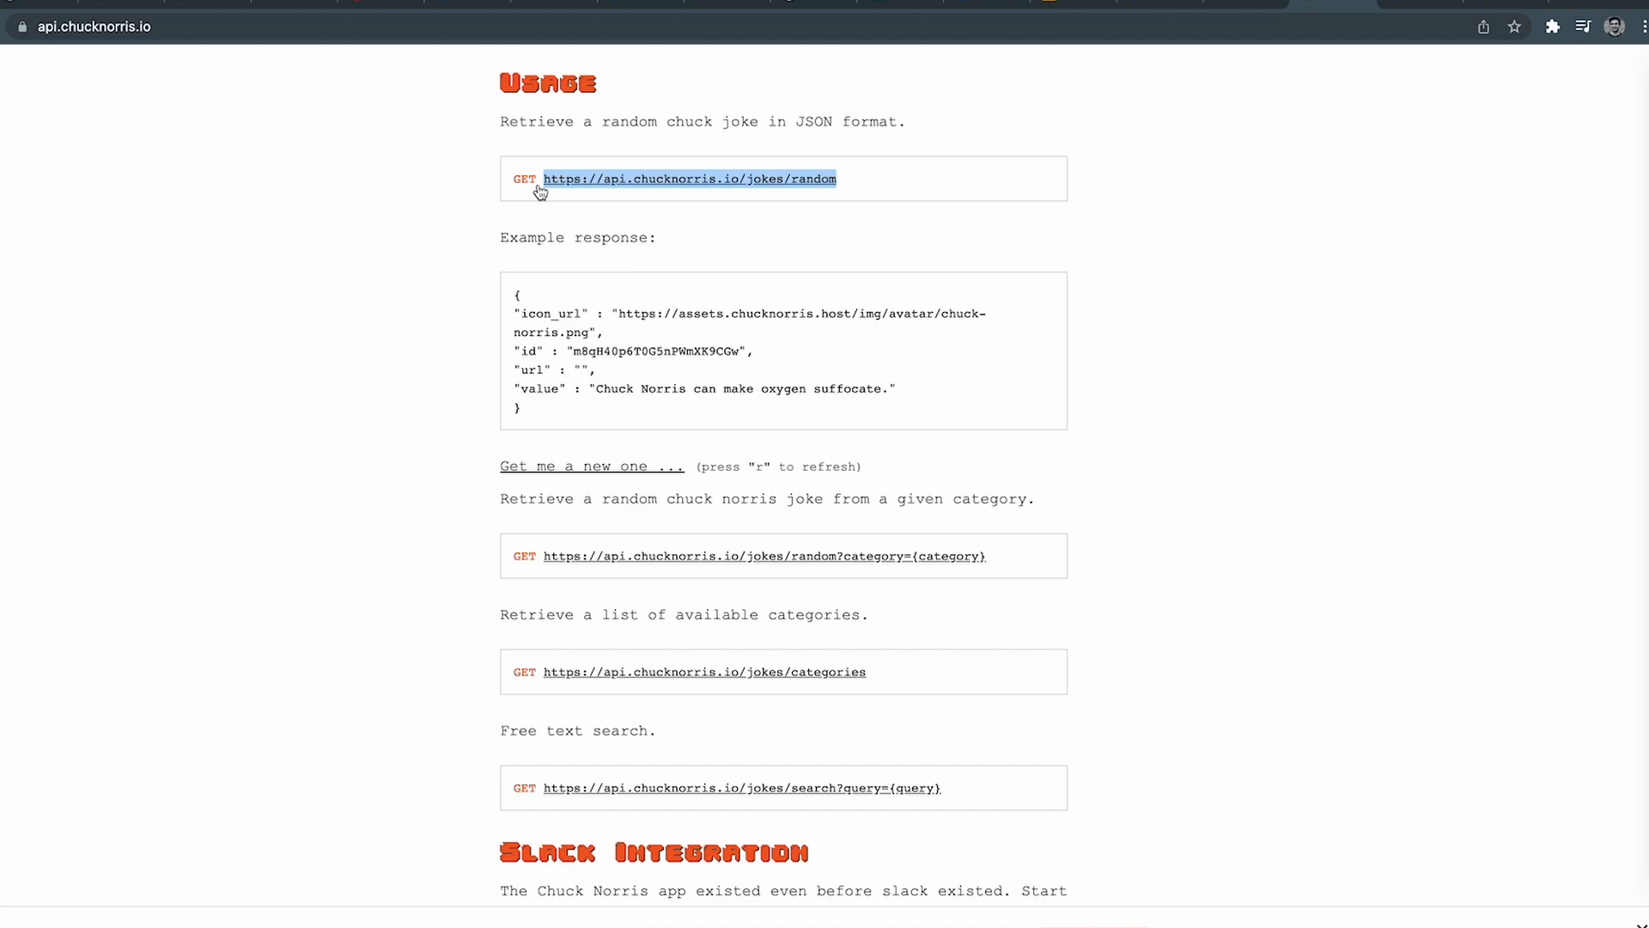
Switch to the Integromat scenario, dismiss the open module settings and delete both existing HTTP modules.
left_click(48, 5)
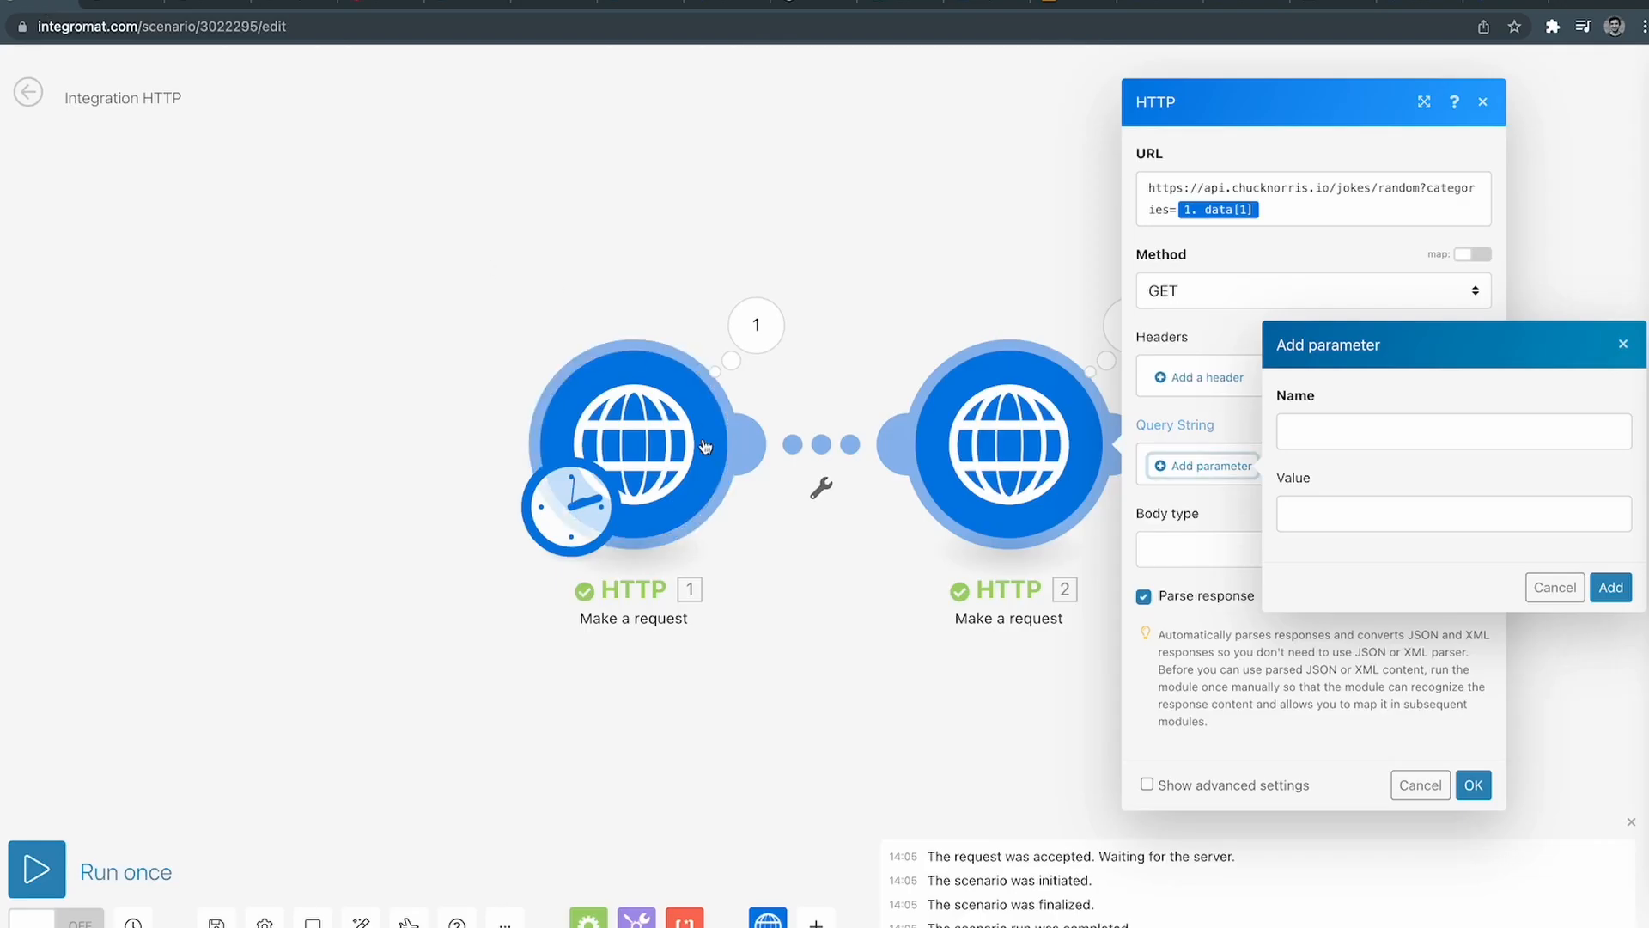
left_click(826, 361)
right_click(700, 442)
left_click(774, 705)
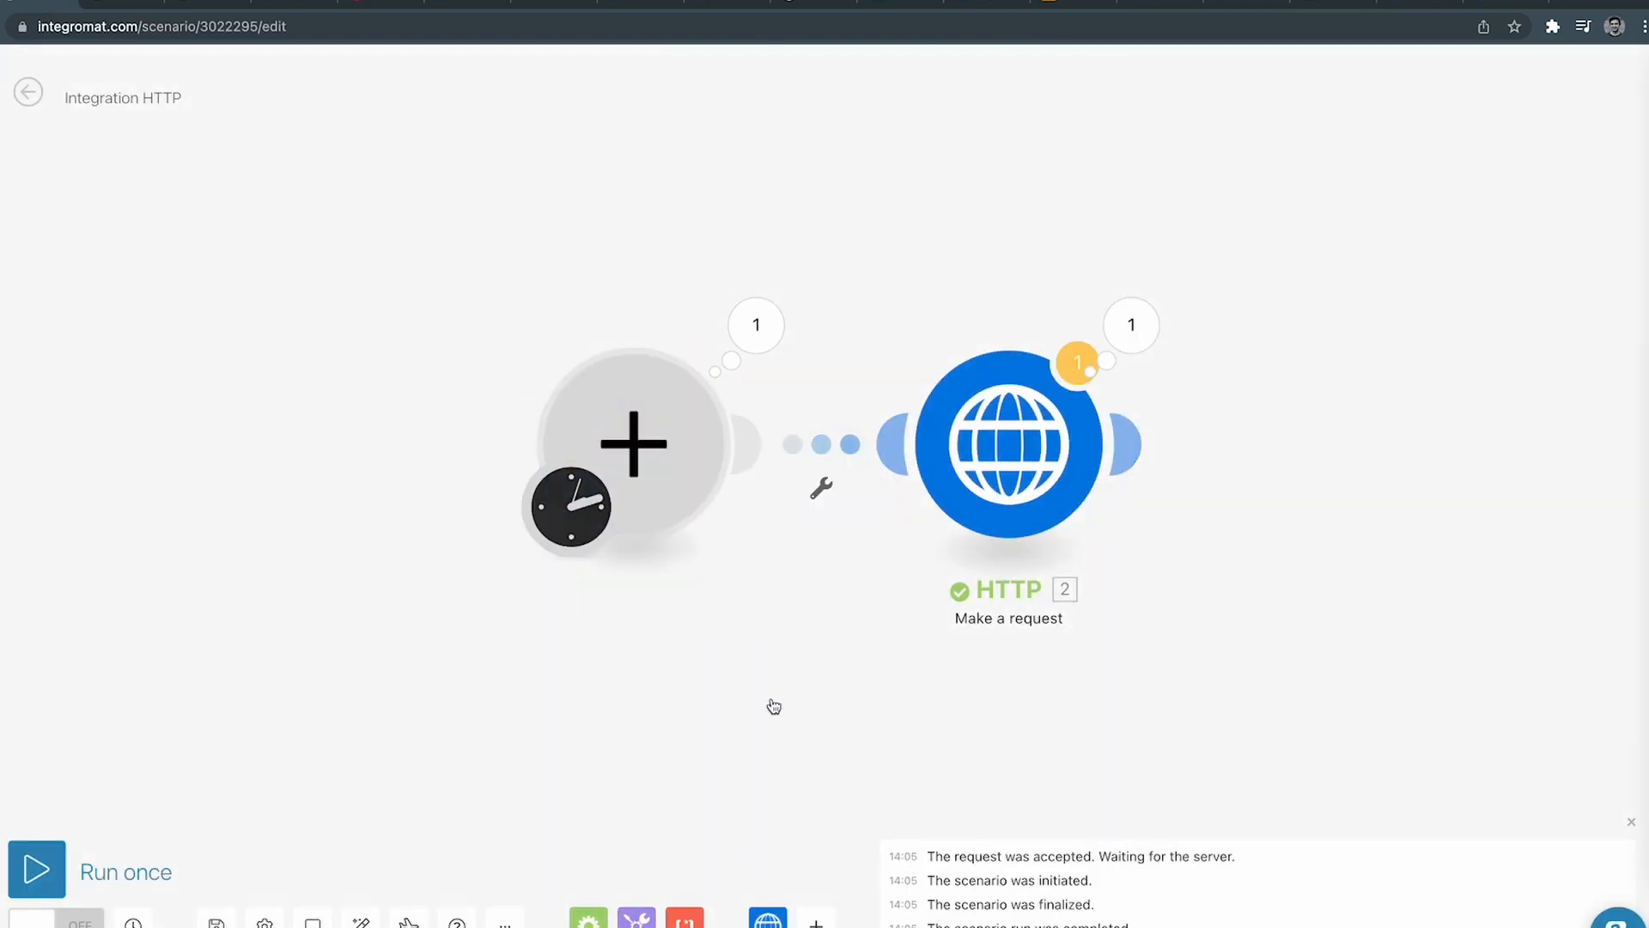
right_click(941, 473)
left_click(978, 718)
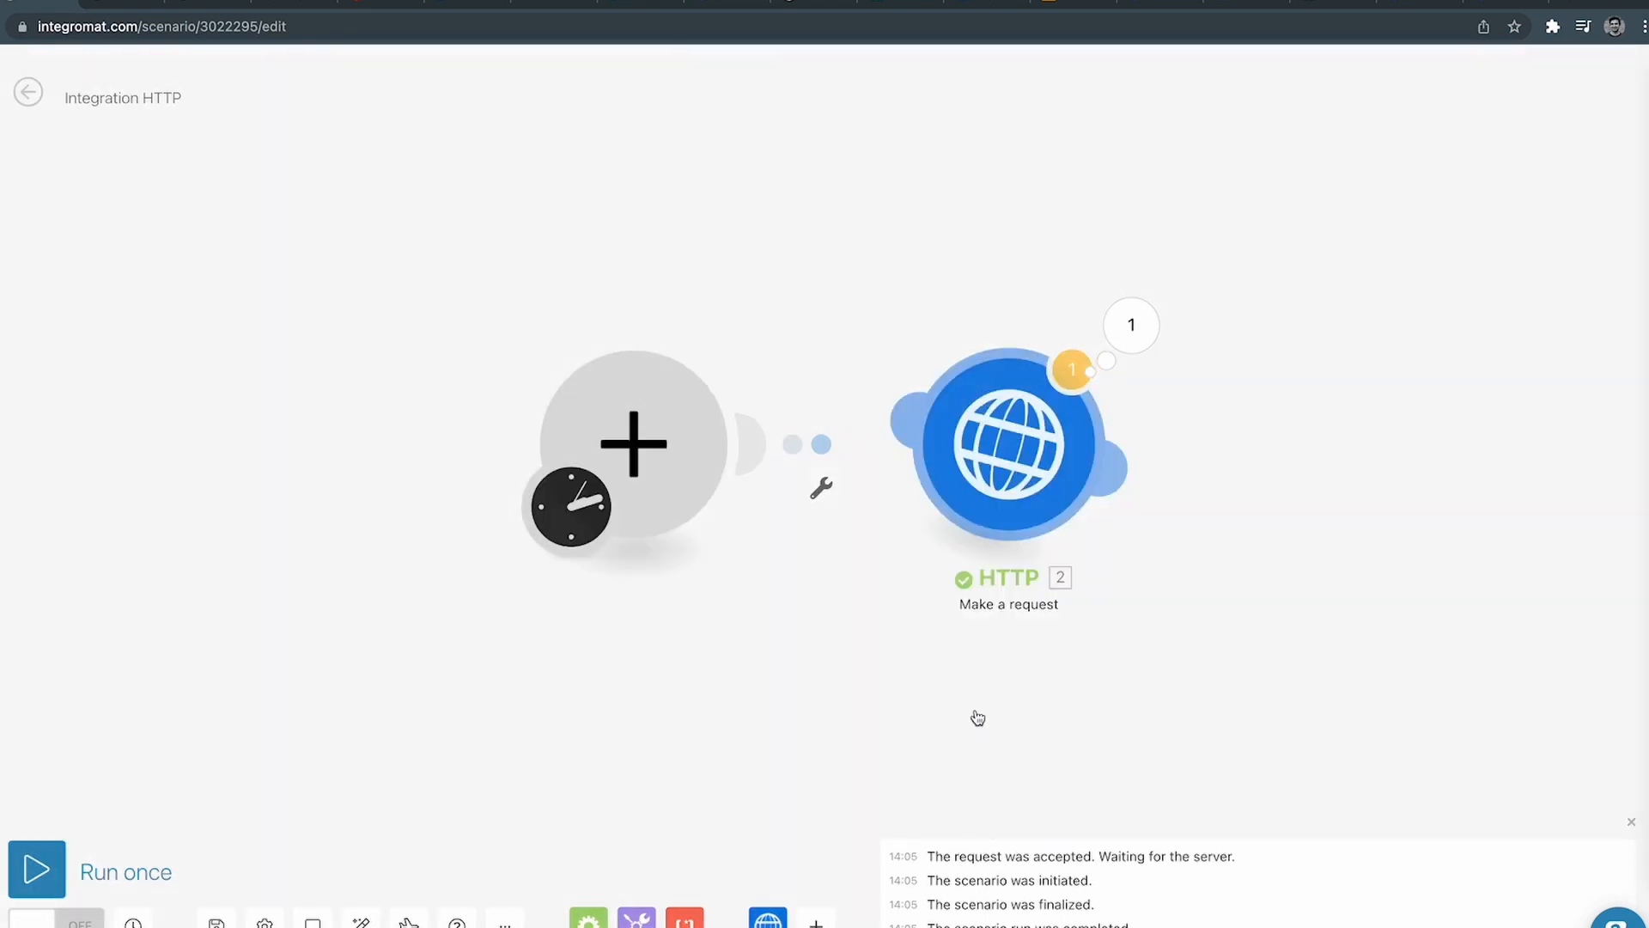
left_click(648, 441)
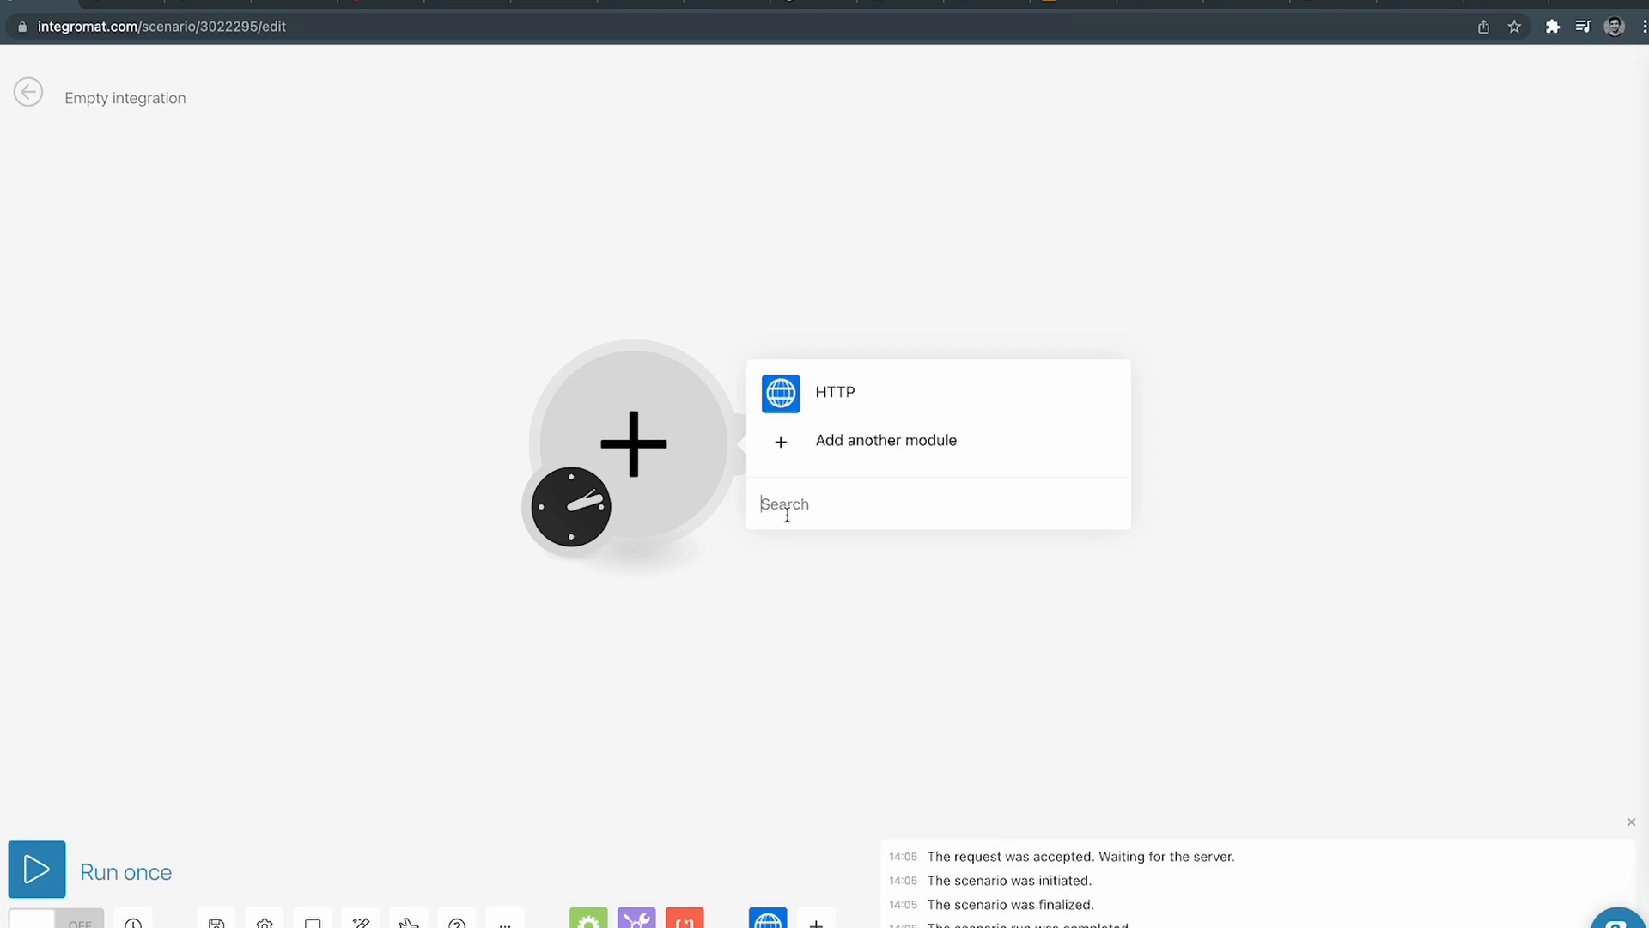
left_click(839, 413)
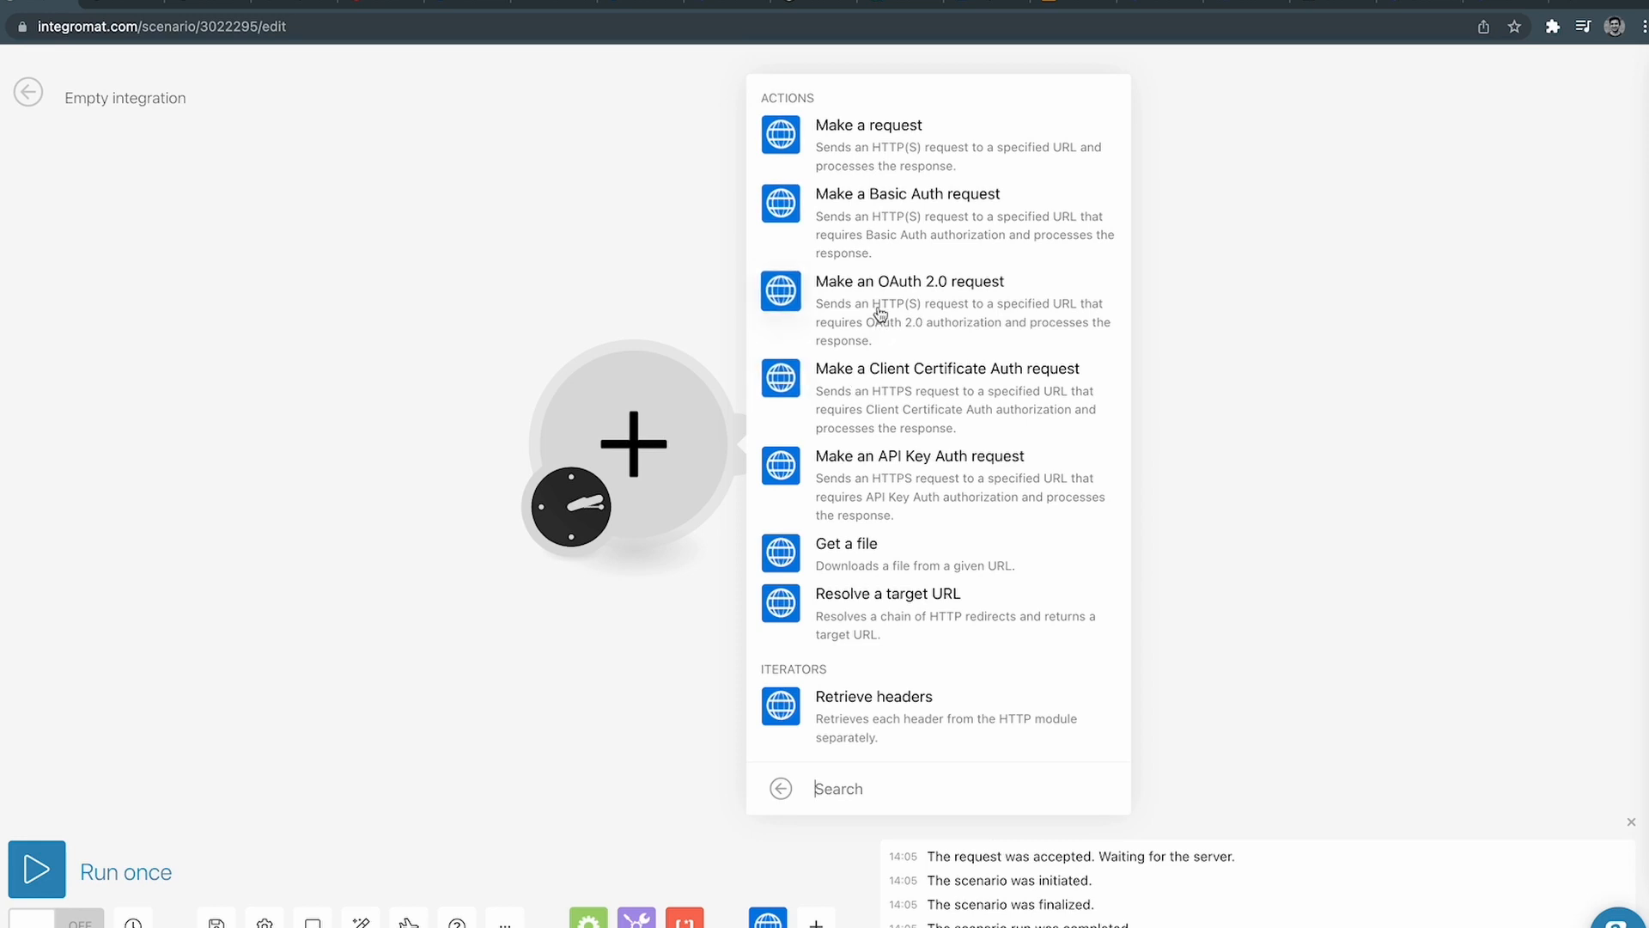
left_click(882, 152)
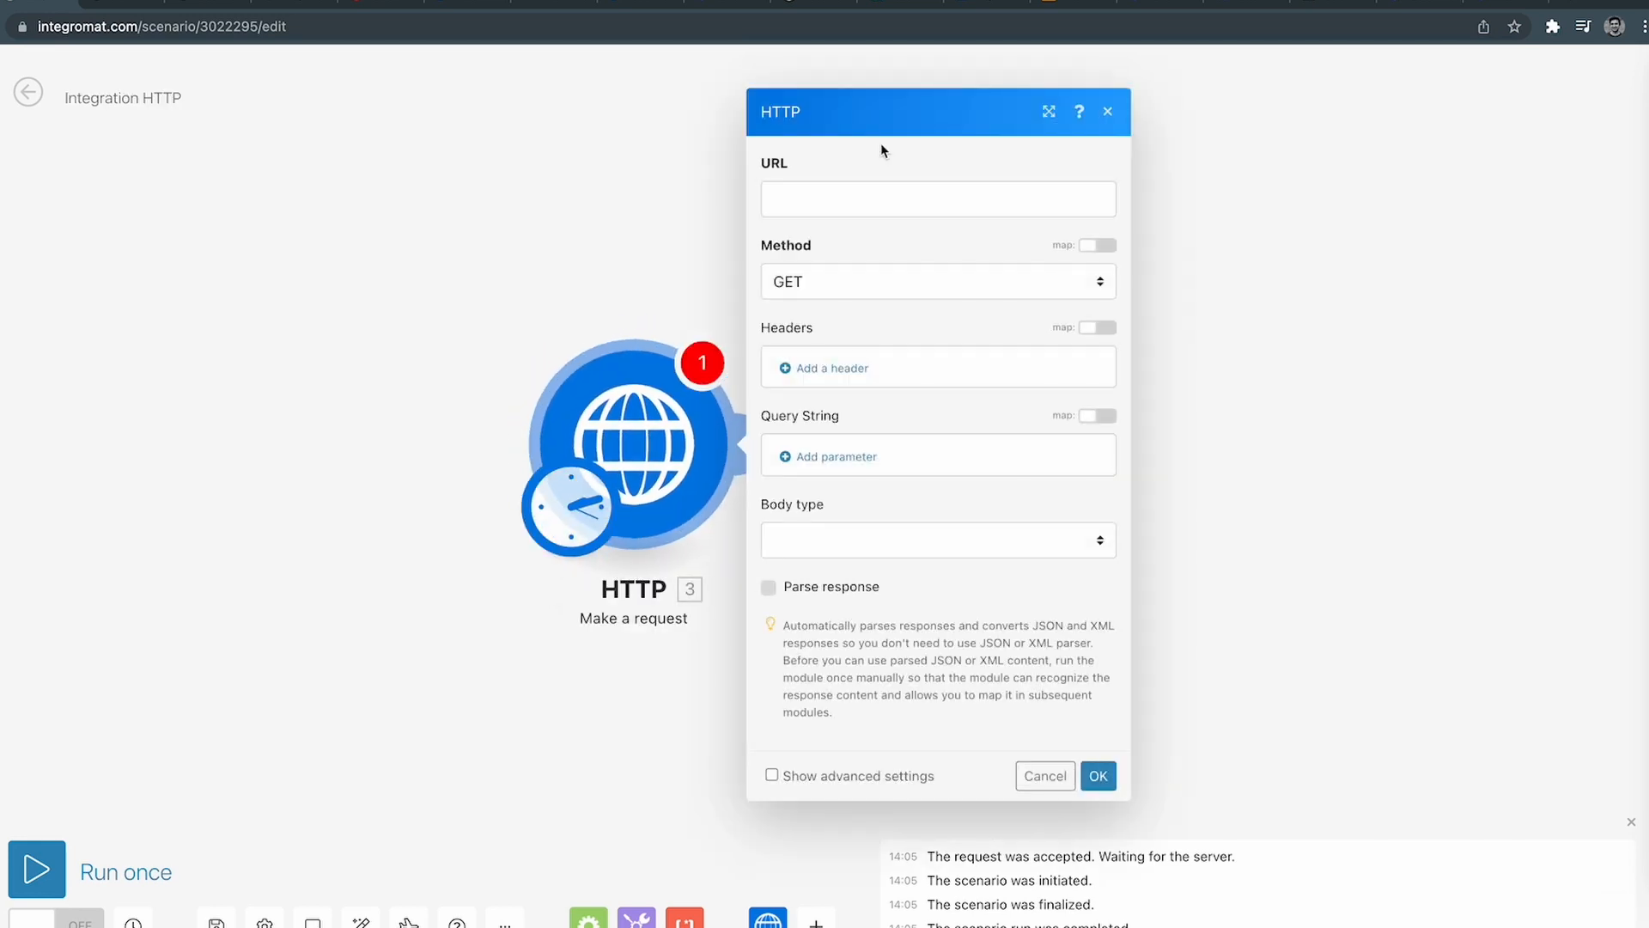
left_click(871, 200)
key("super+v")
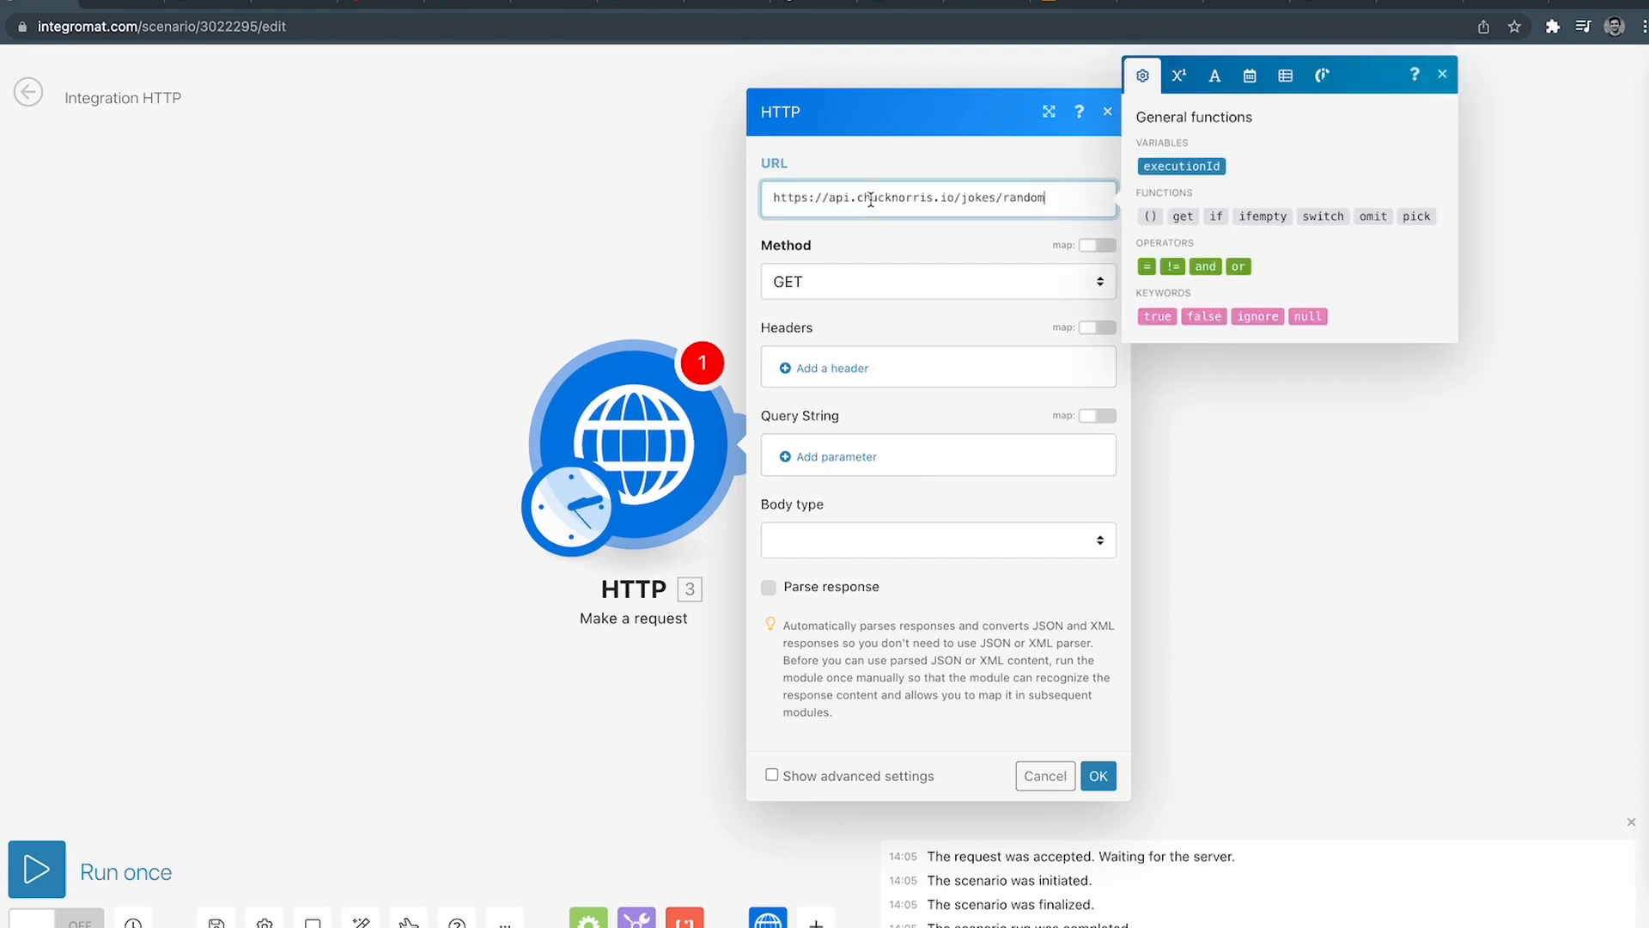
left_click(900, 240)
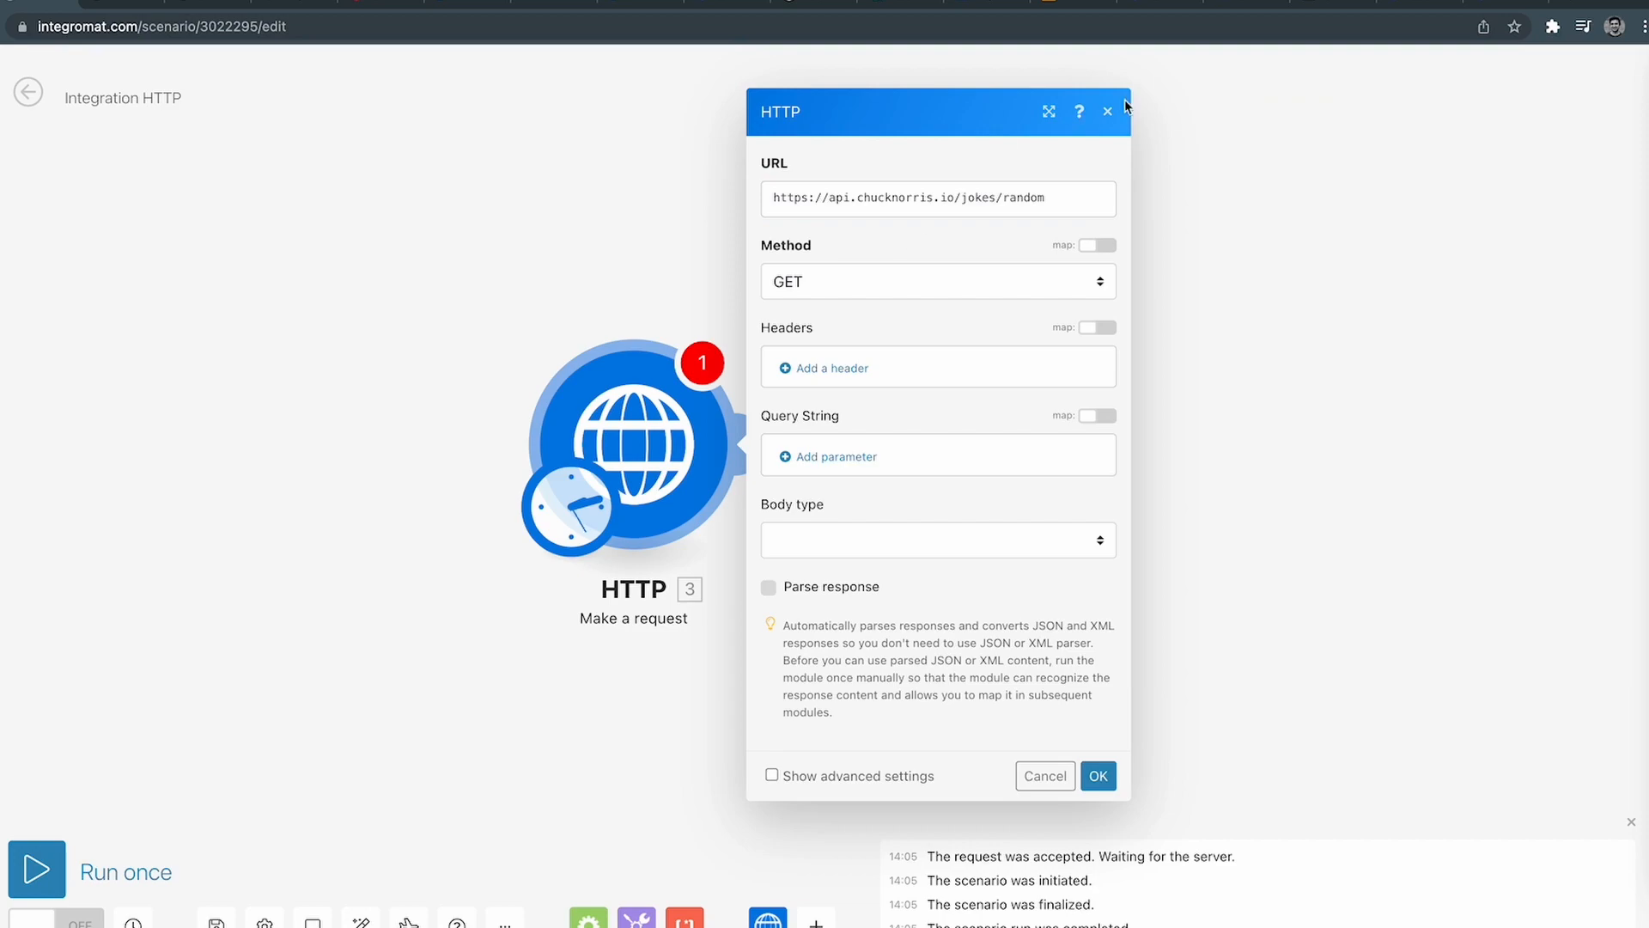
Check the endpoint's request type in the API documentation, keep GET as the module's method and save the module settings.
left_click(1321, 4)
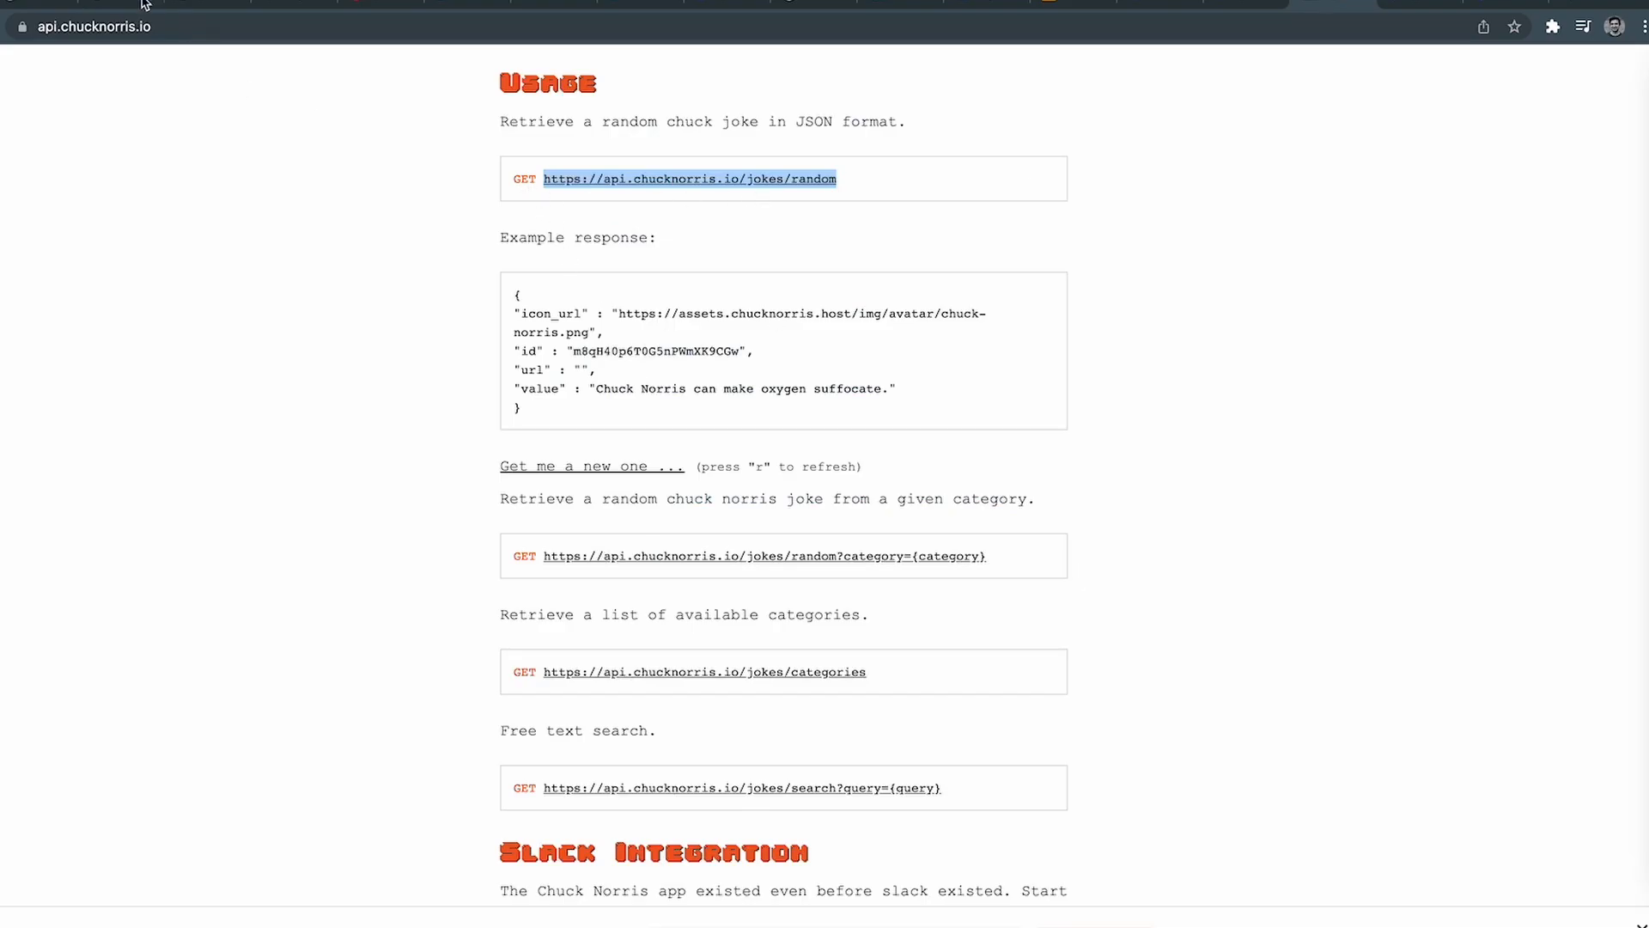
left_click(94, 7)
left_click(846, 280)
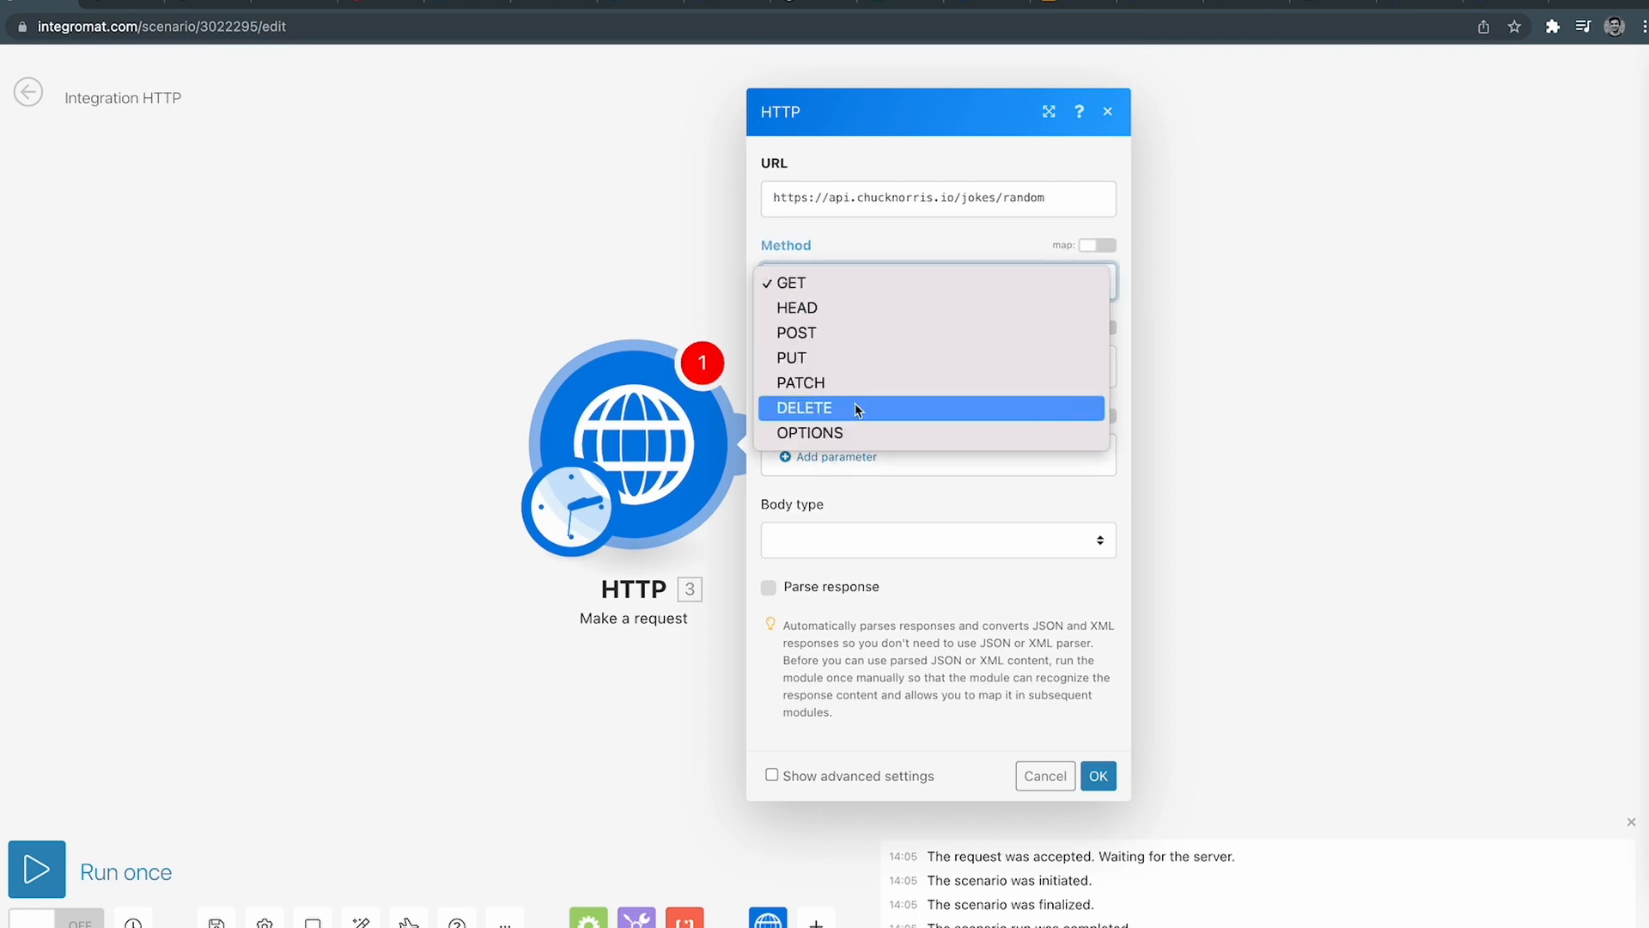
left_click(859, 253)
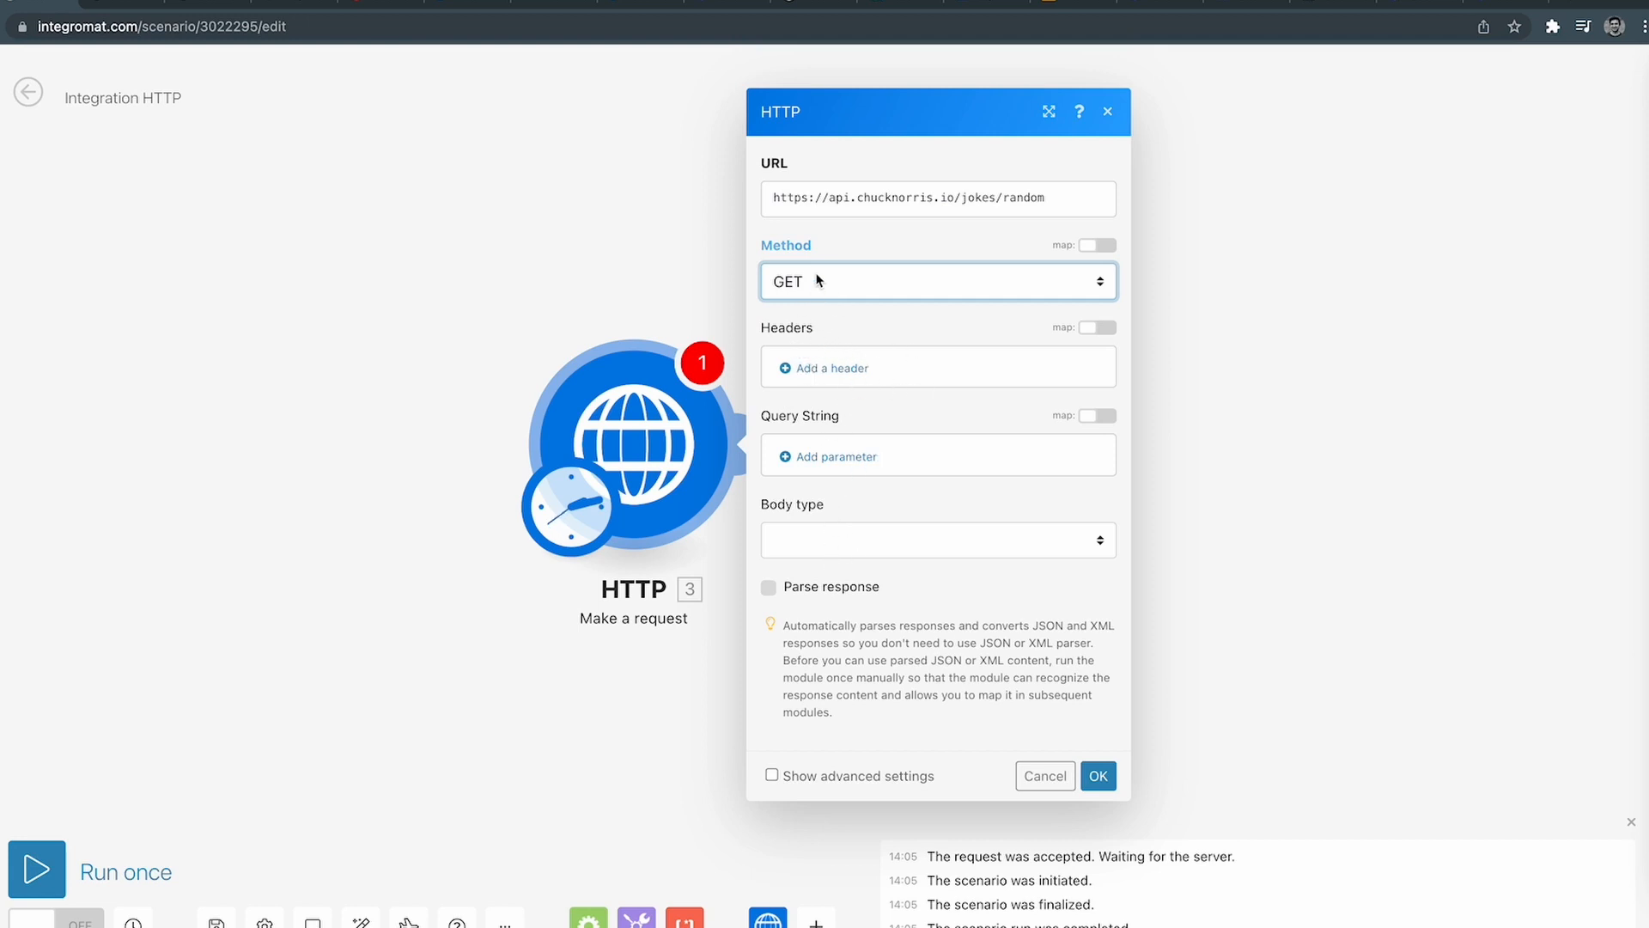
left_click(1098, 776)
Run only the HTTP module and examine the status code, headers and data in its output bundle.
right_click(680, 465)
left_click(721, 505)
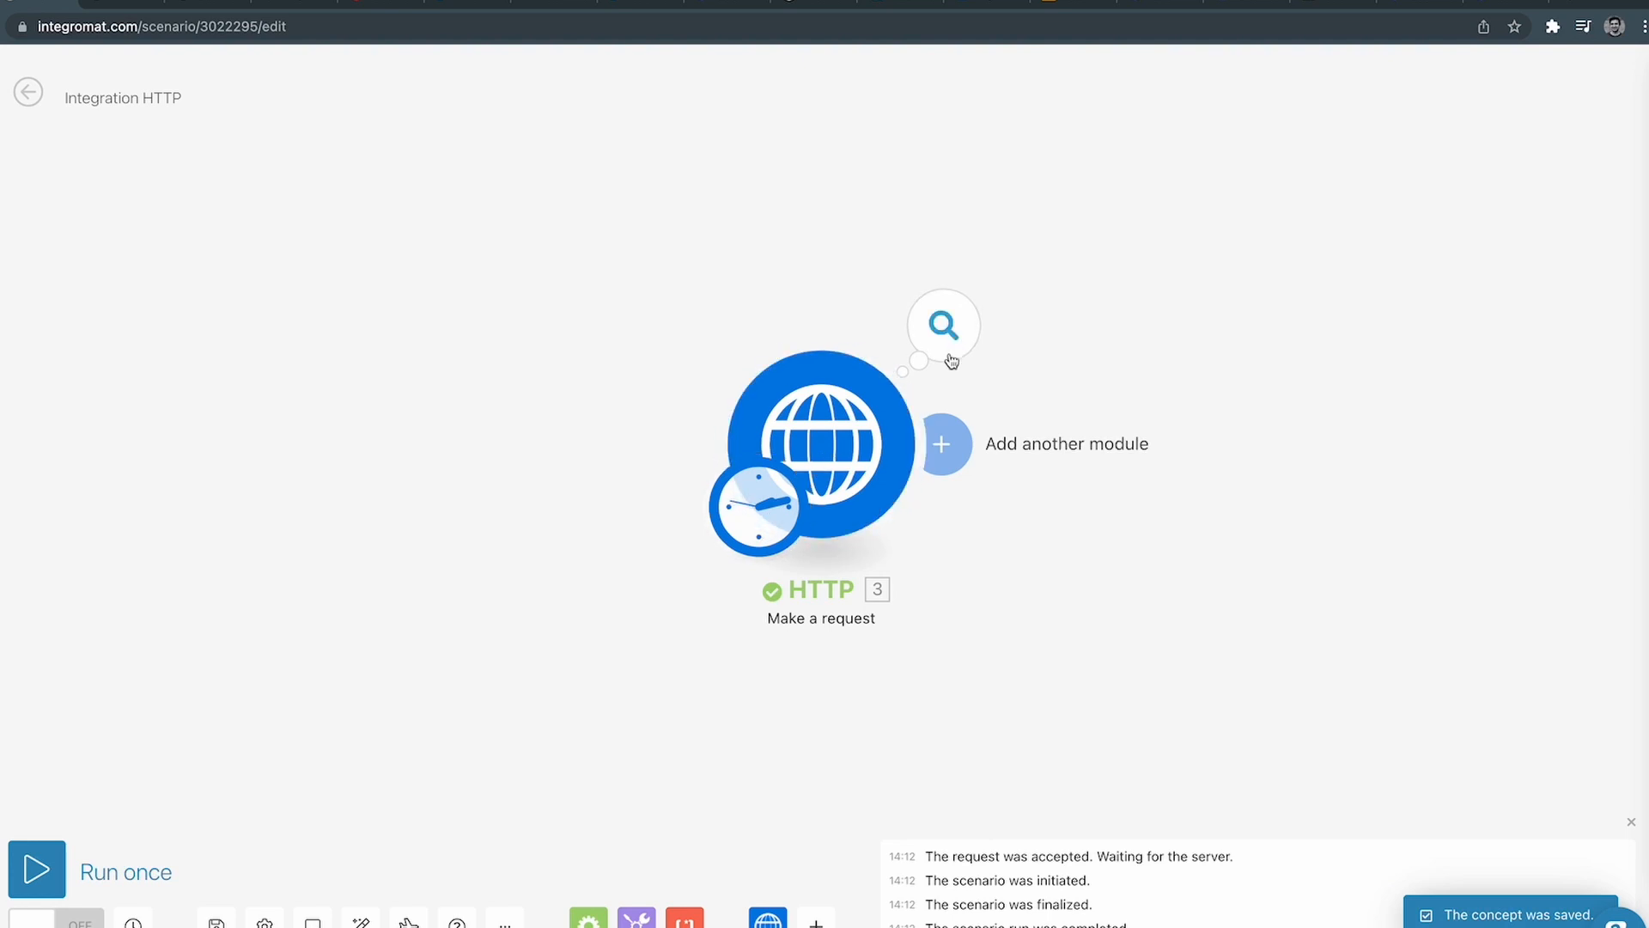
left_click(948, 342)
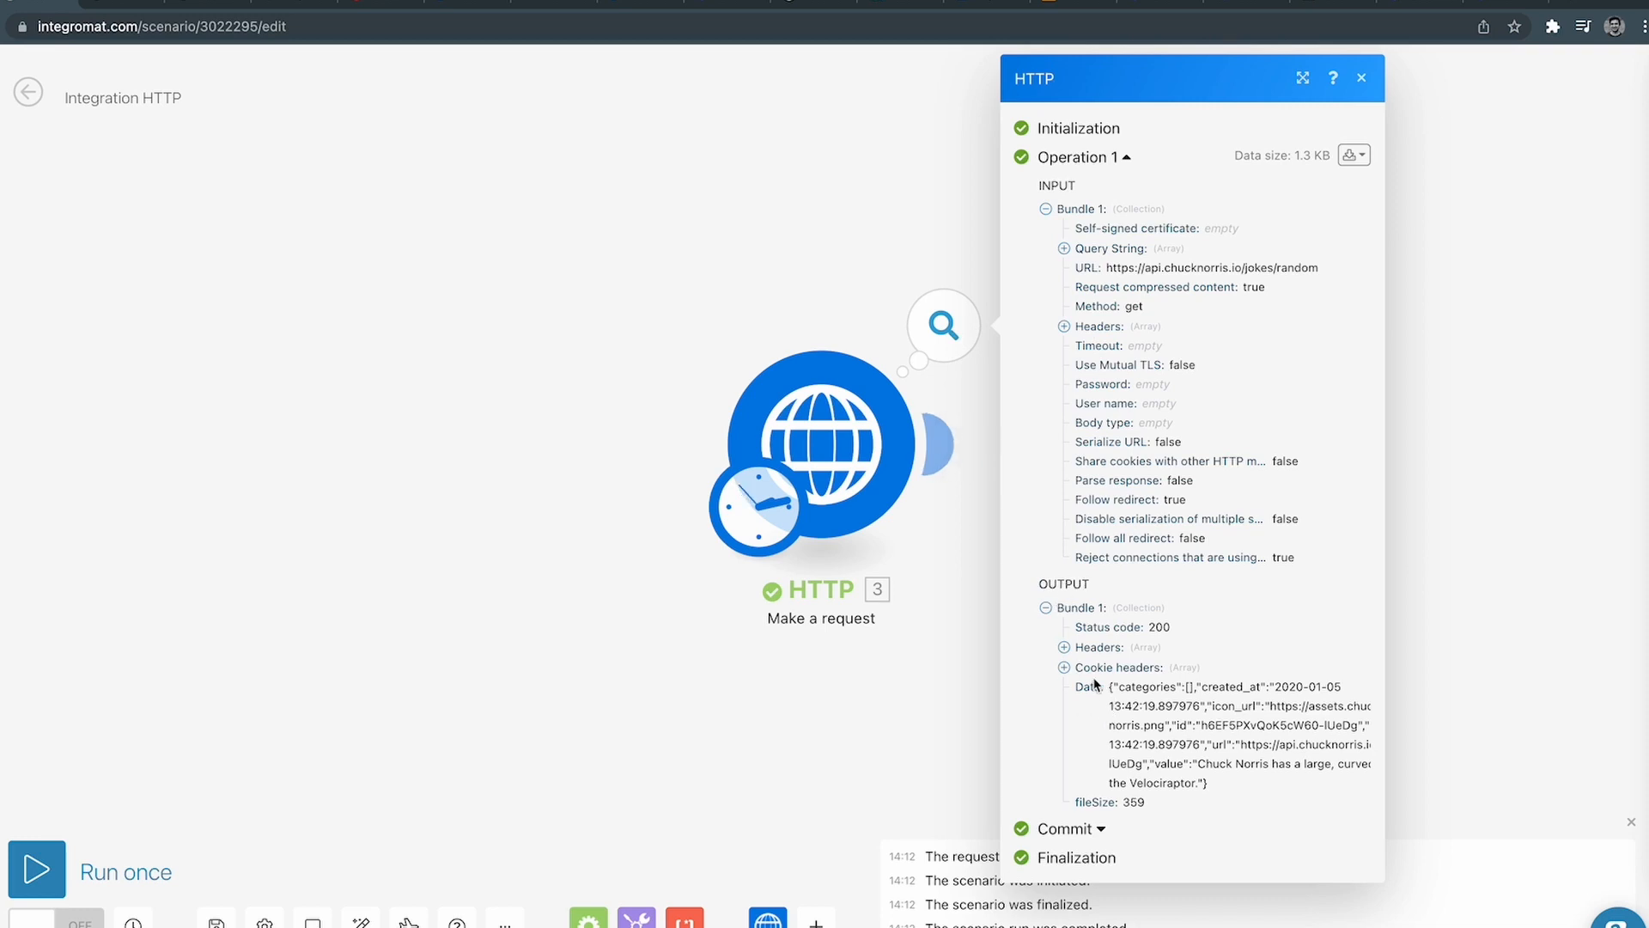
double_click(1160, 628)
left_click(1069, 650)
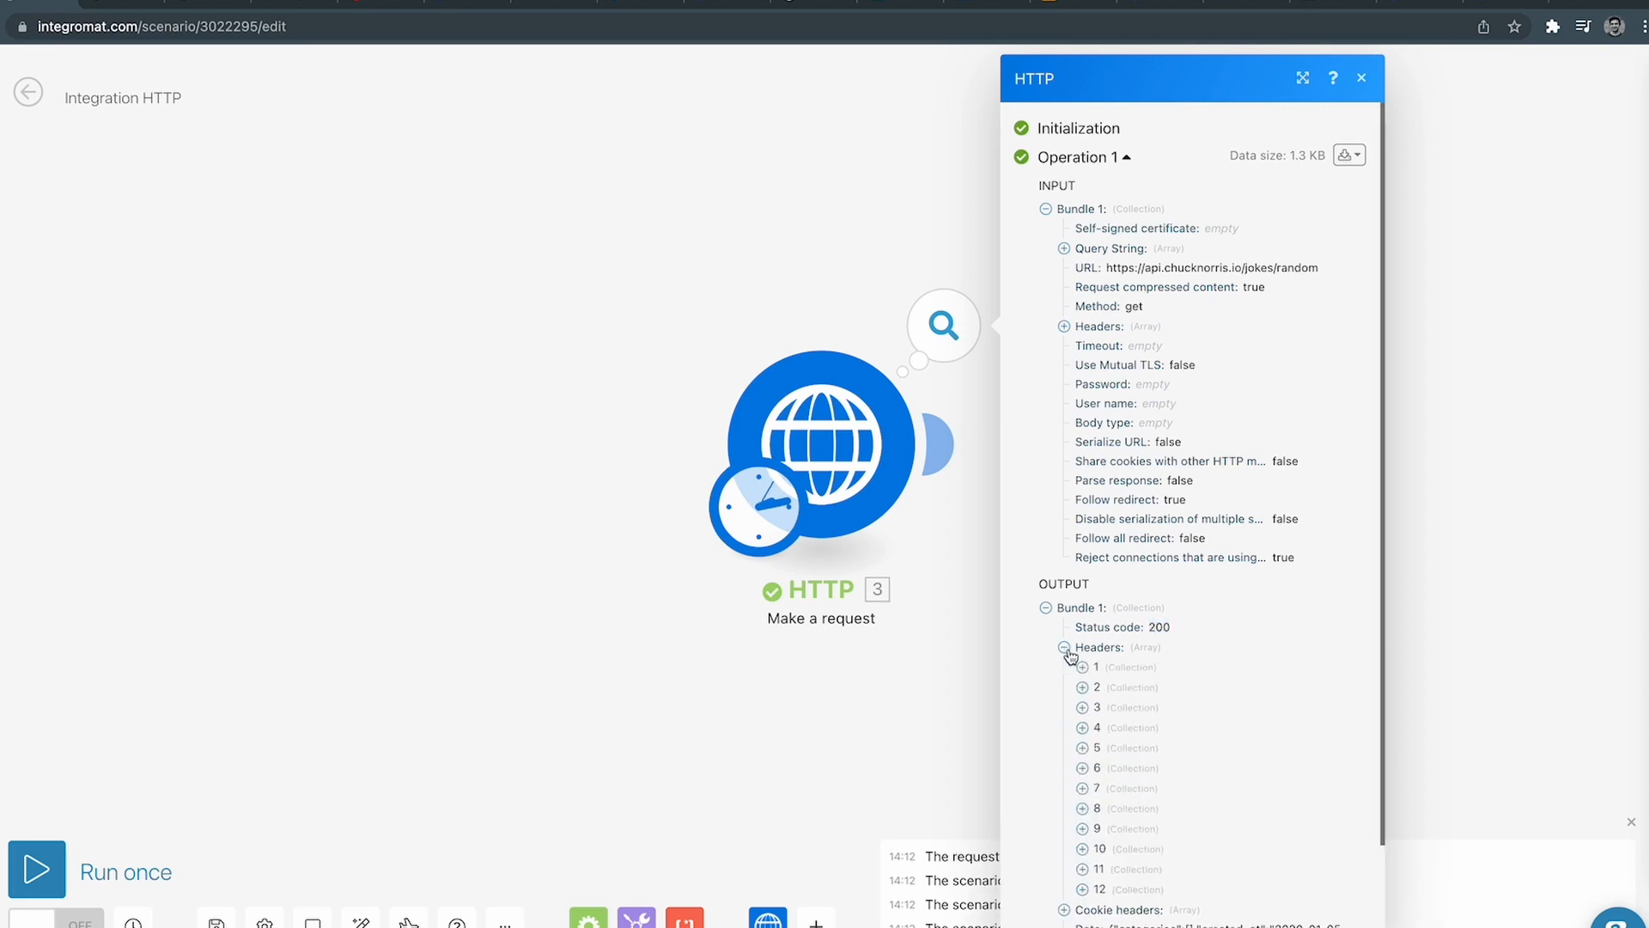
left_click(1067, 650)
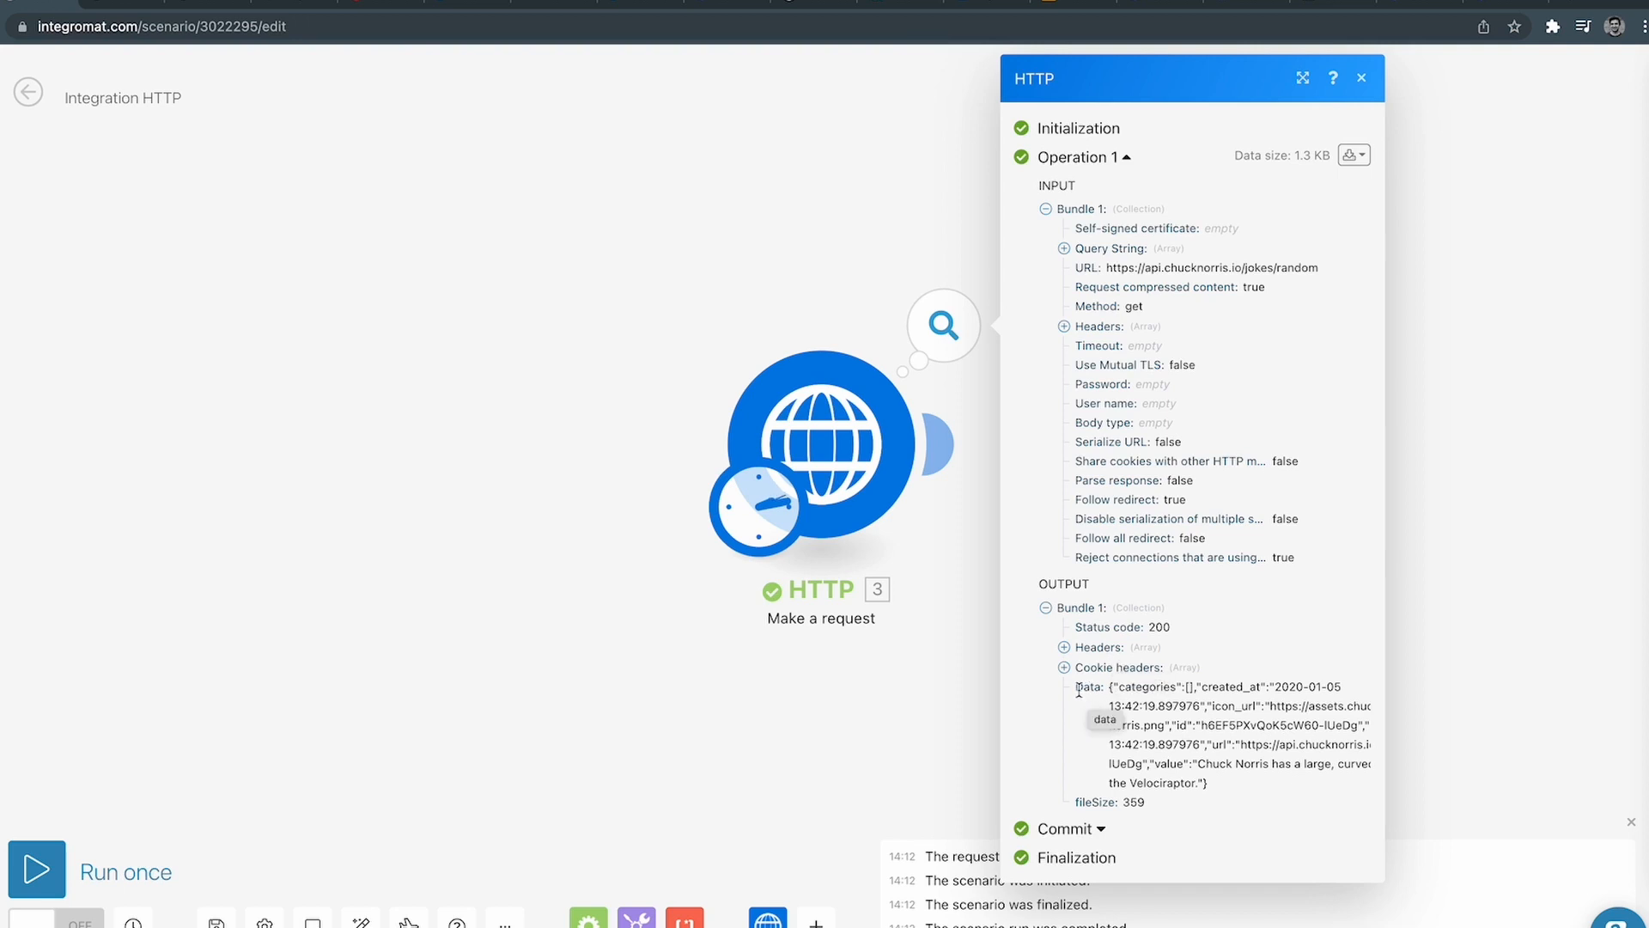
left_click_drag(1080, 688, 1226, 792)
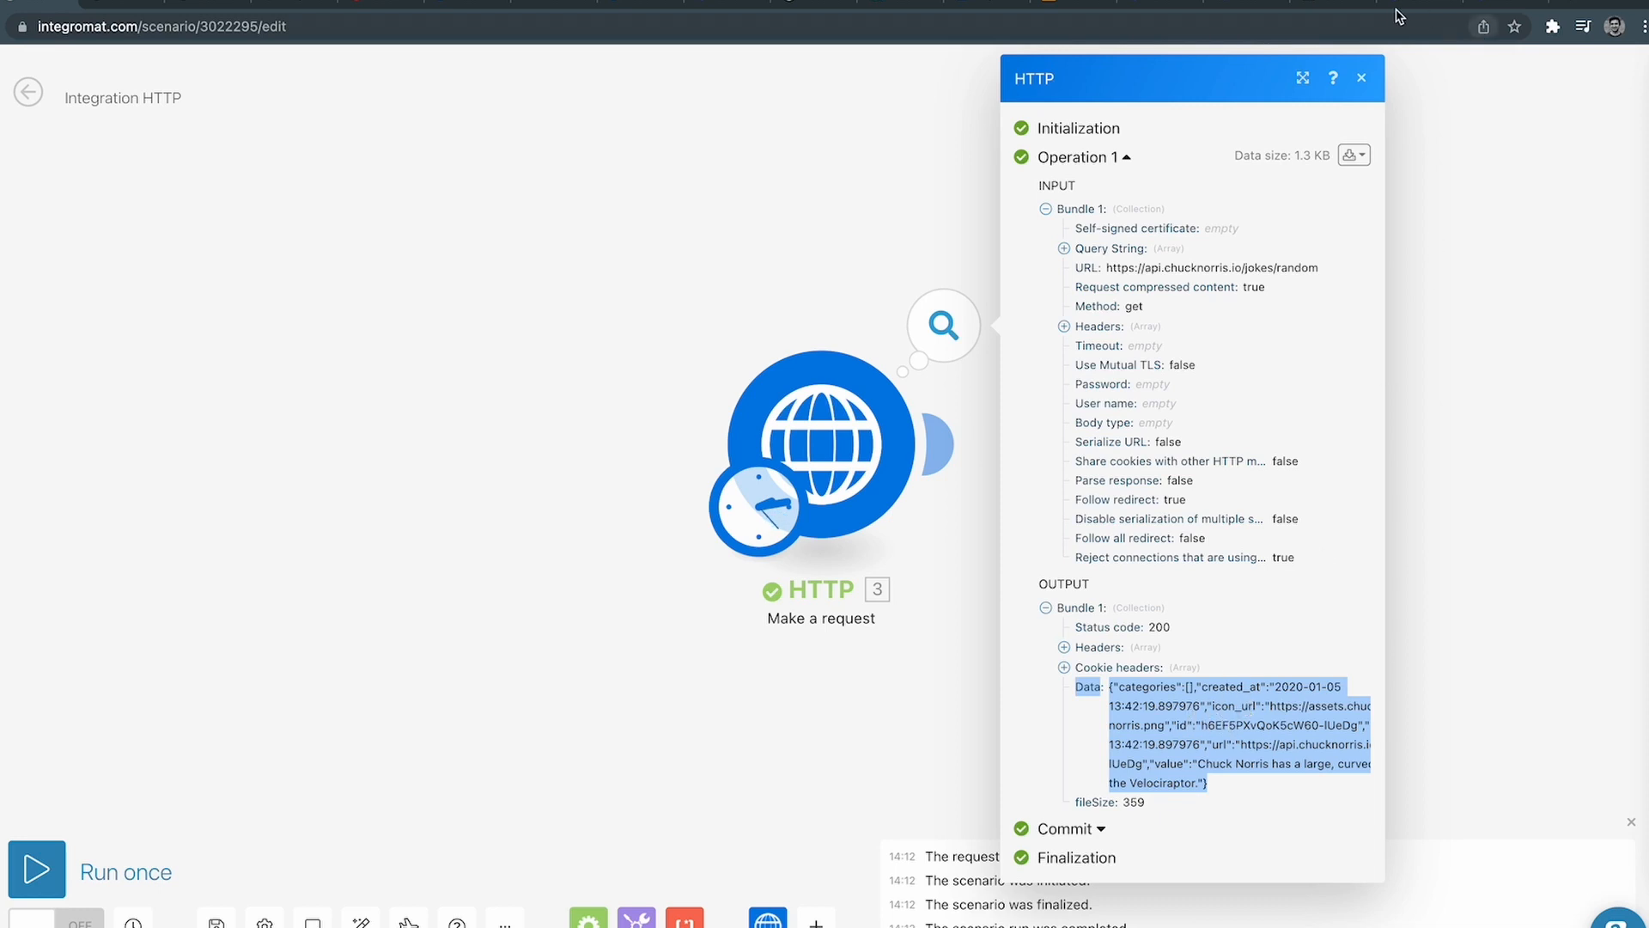
Examine the example JSON response in the Chuck Norris API documentation, including its icon_url, id and value fields.
left_click(1336, 8)
scroll(678, 361, "up", 1)
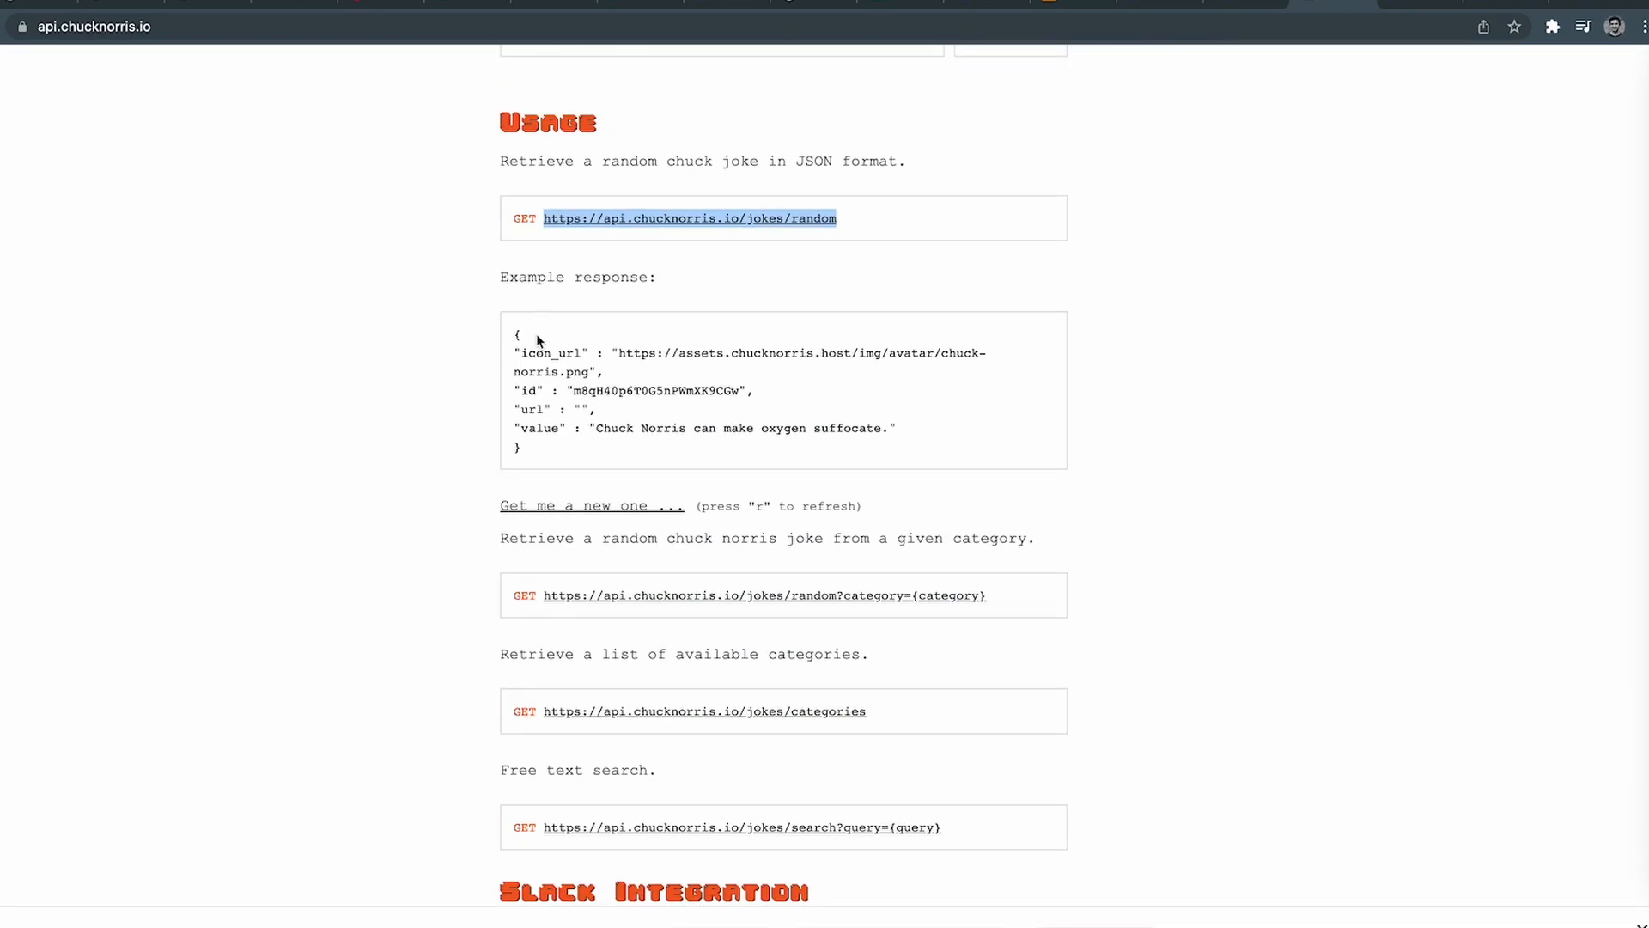
double_click(814, 161)
left_click_drag(513, 332, 536, 444)
left_click(579, 345)
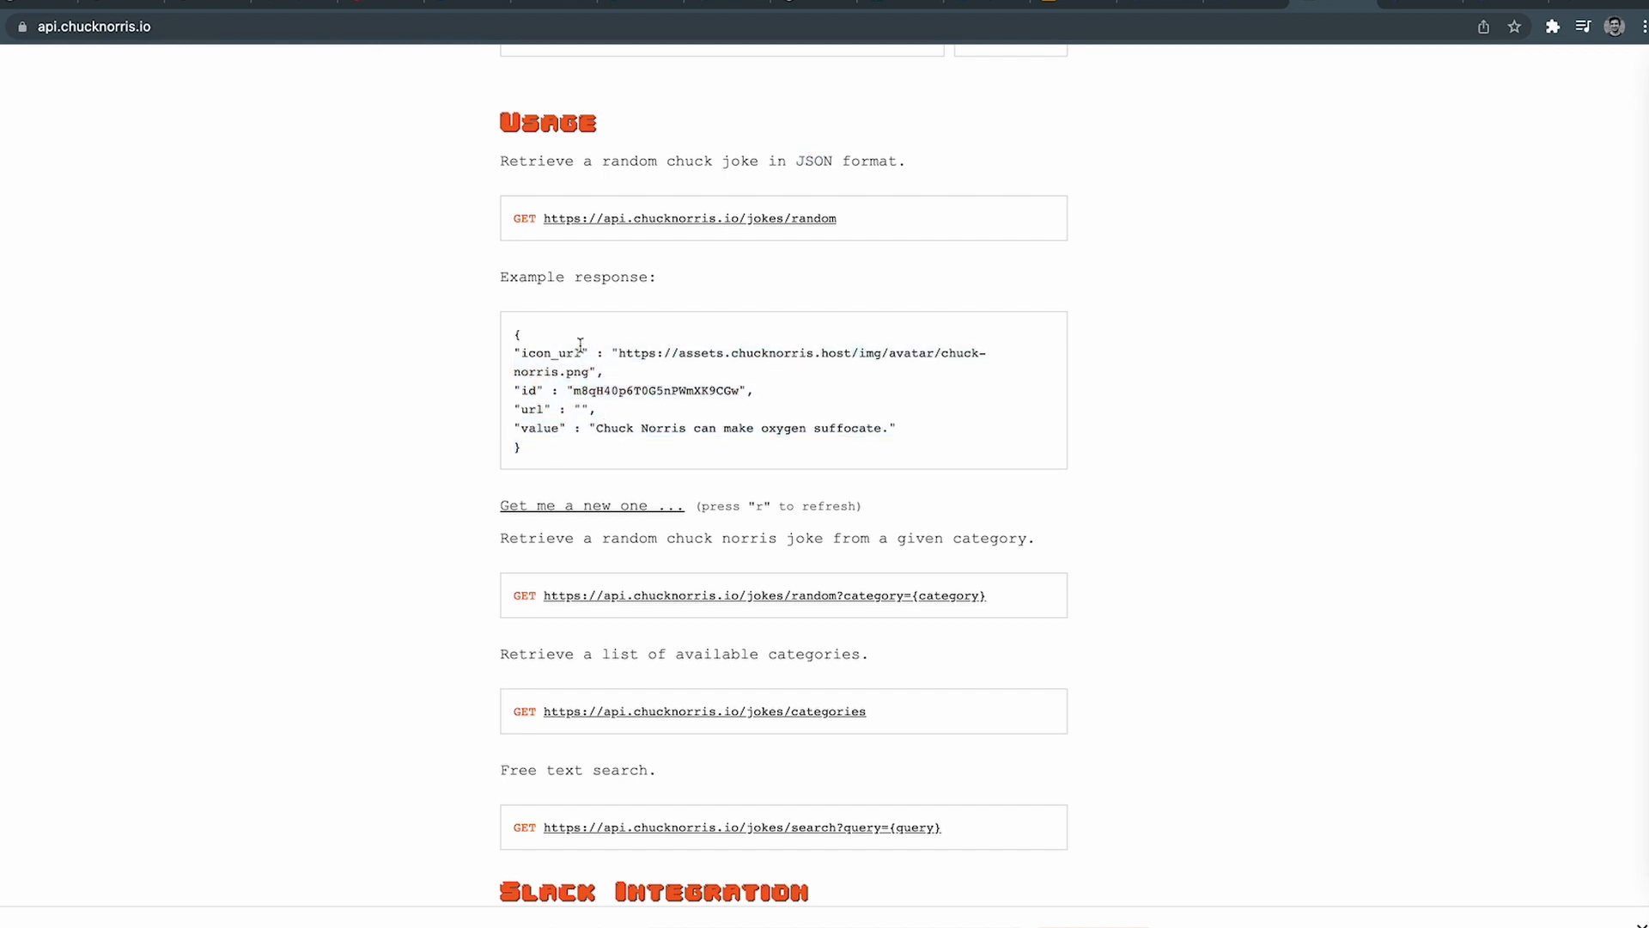
left_click_drag(519, 353, 645, 356)
double_click(528, 394)
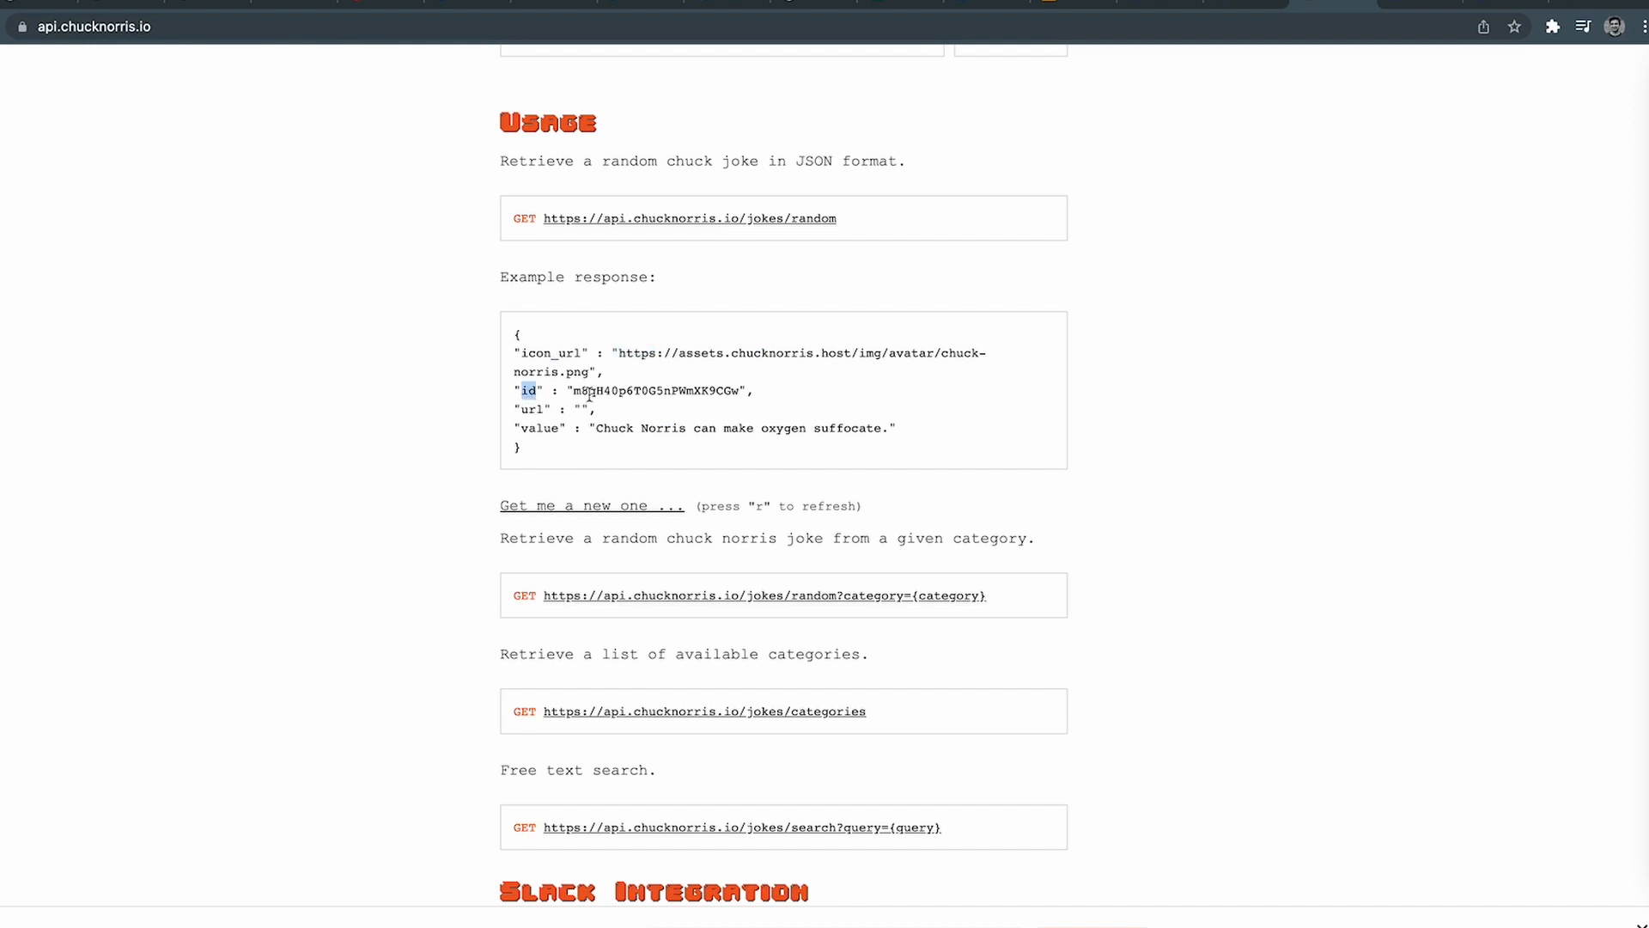
double_click(538, 428)
Return to the Integromat scenario, enable Parse response in the HTTP module and save its settings.
left_click(49, 5)
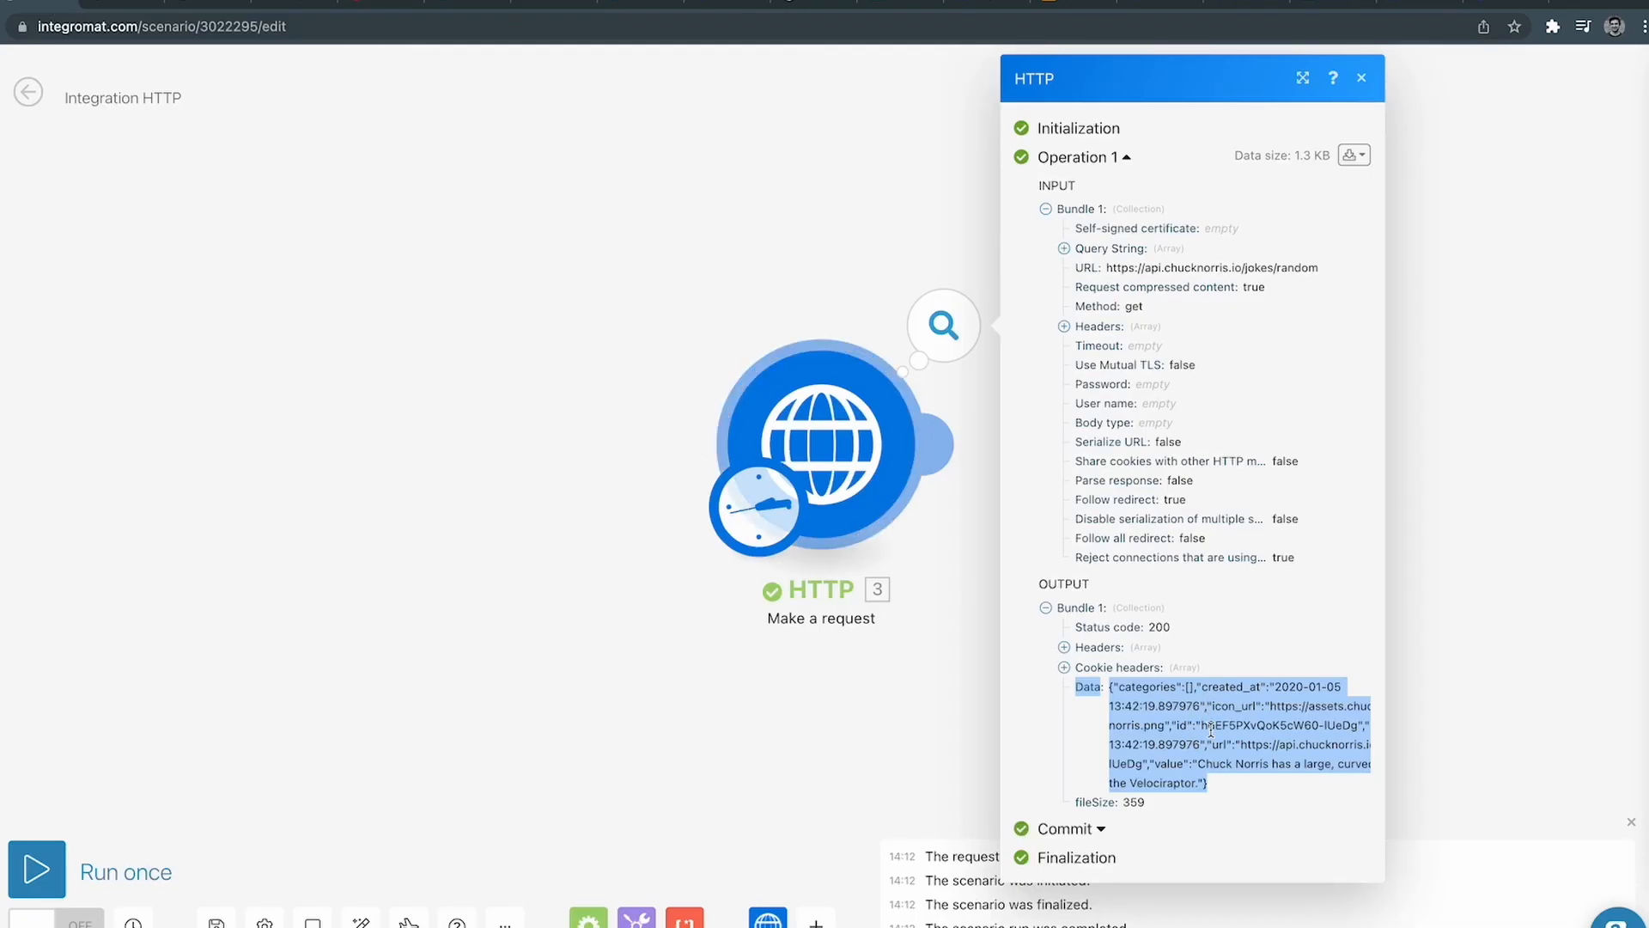
left_click(967, 675)
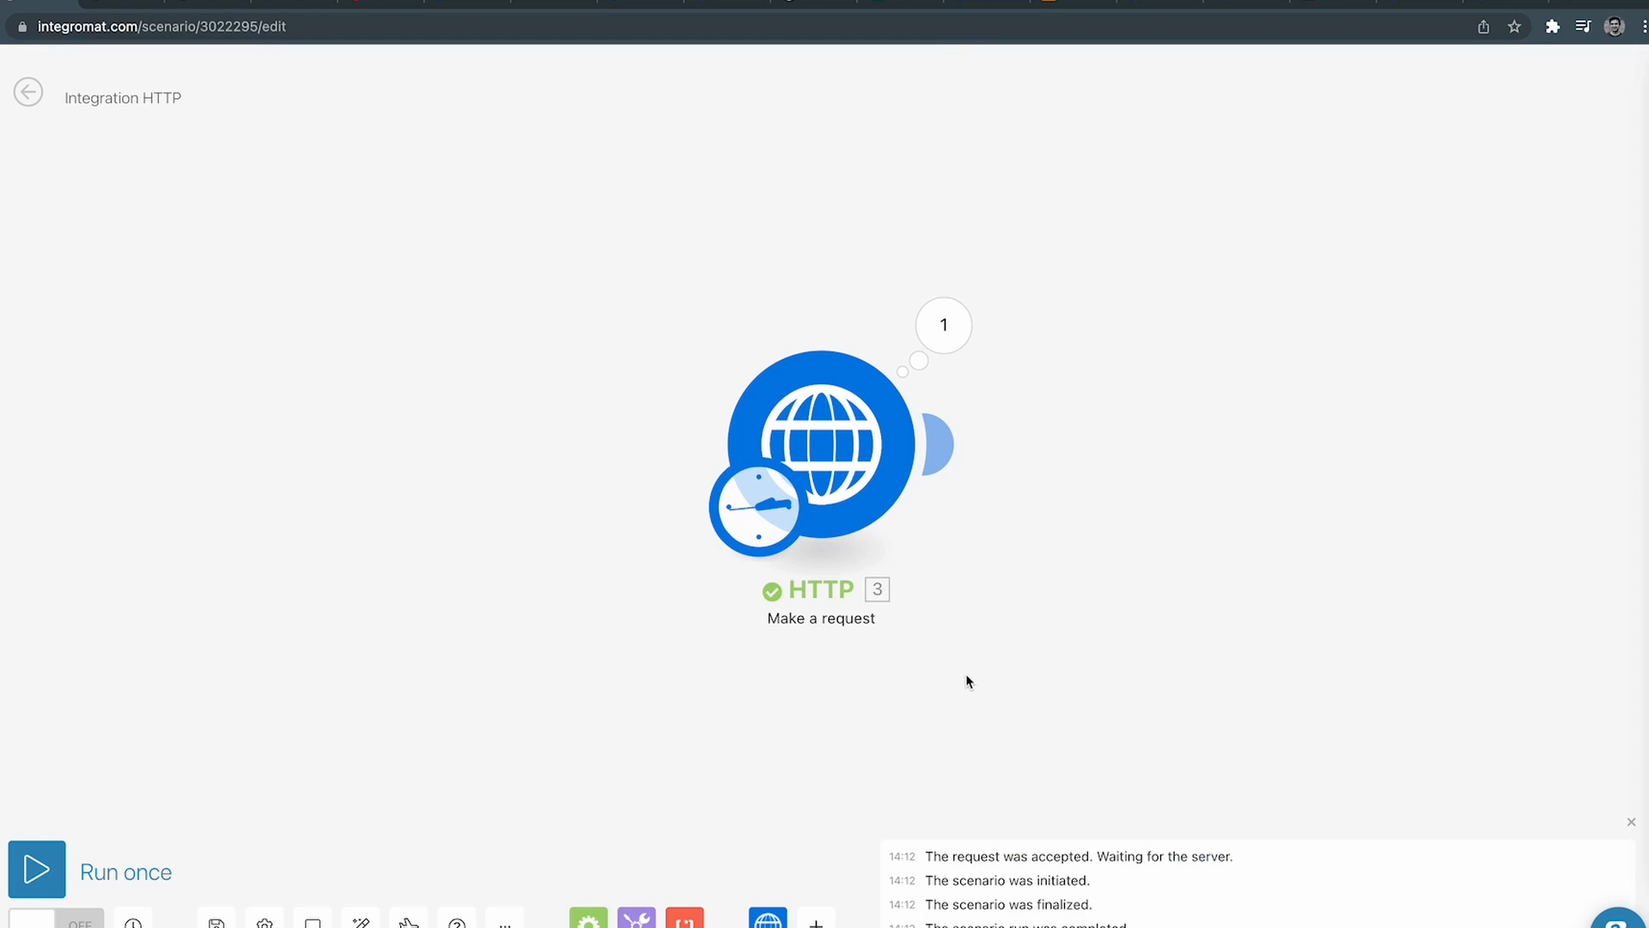
left_click(877, 474)
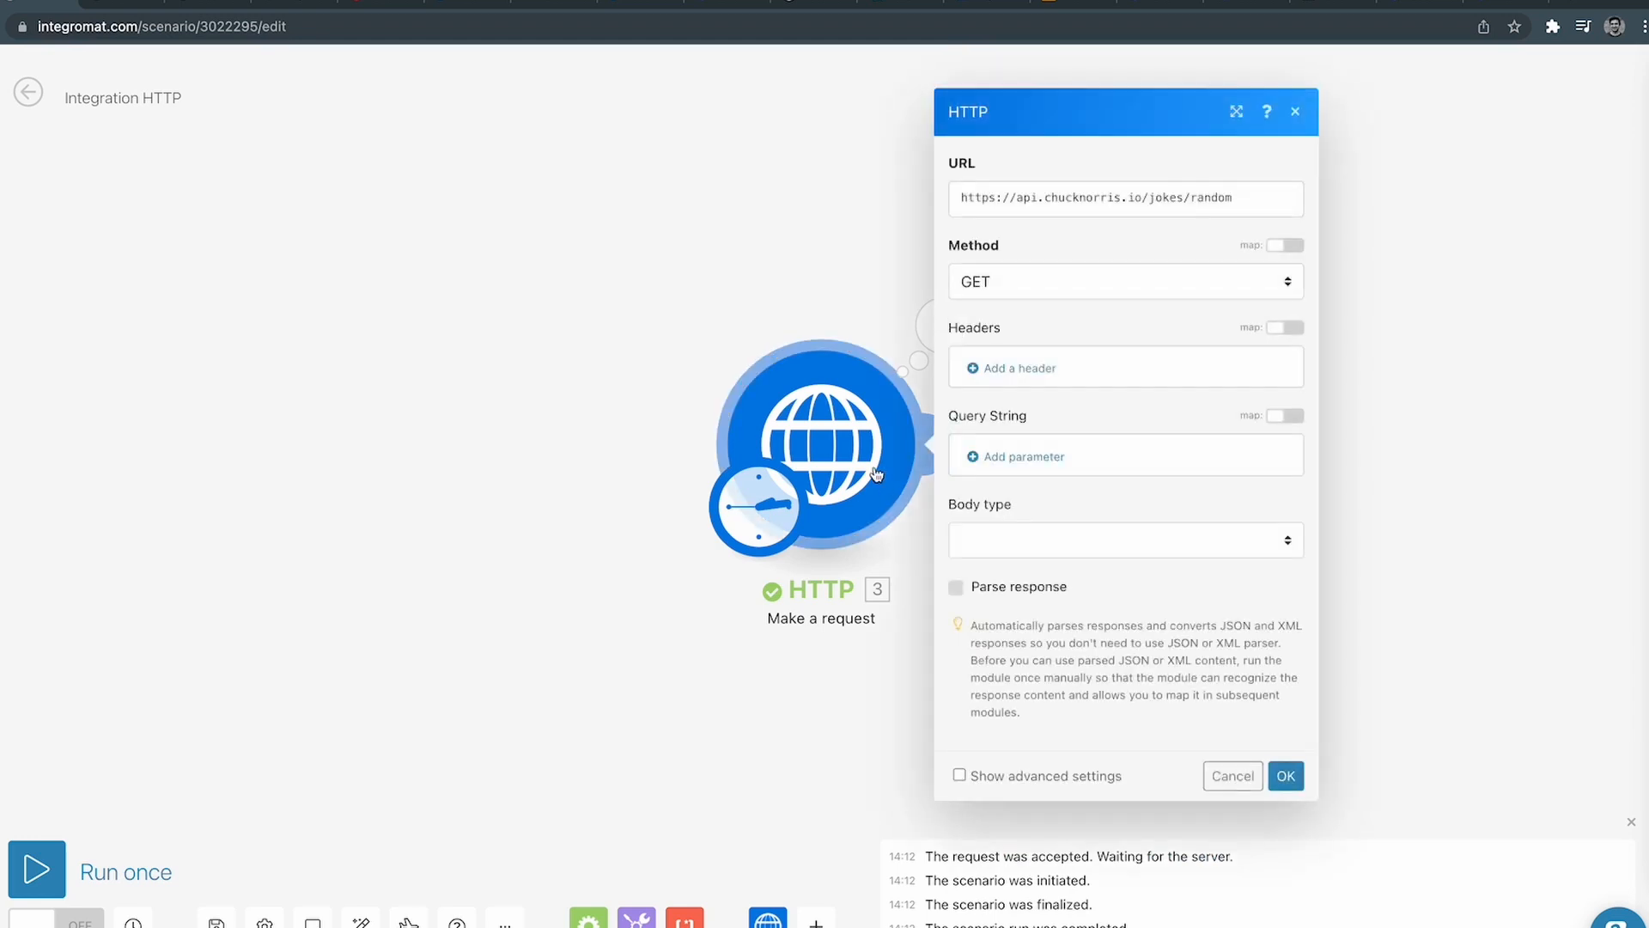
left_click(959, 589)
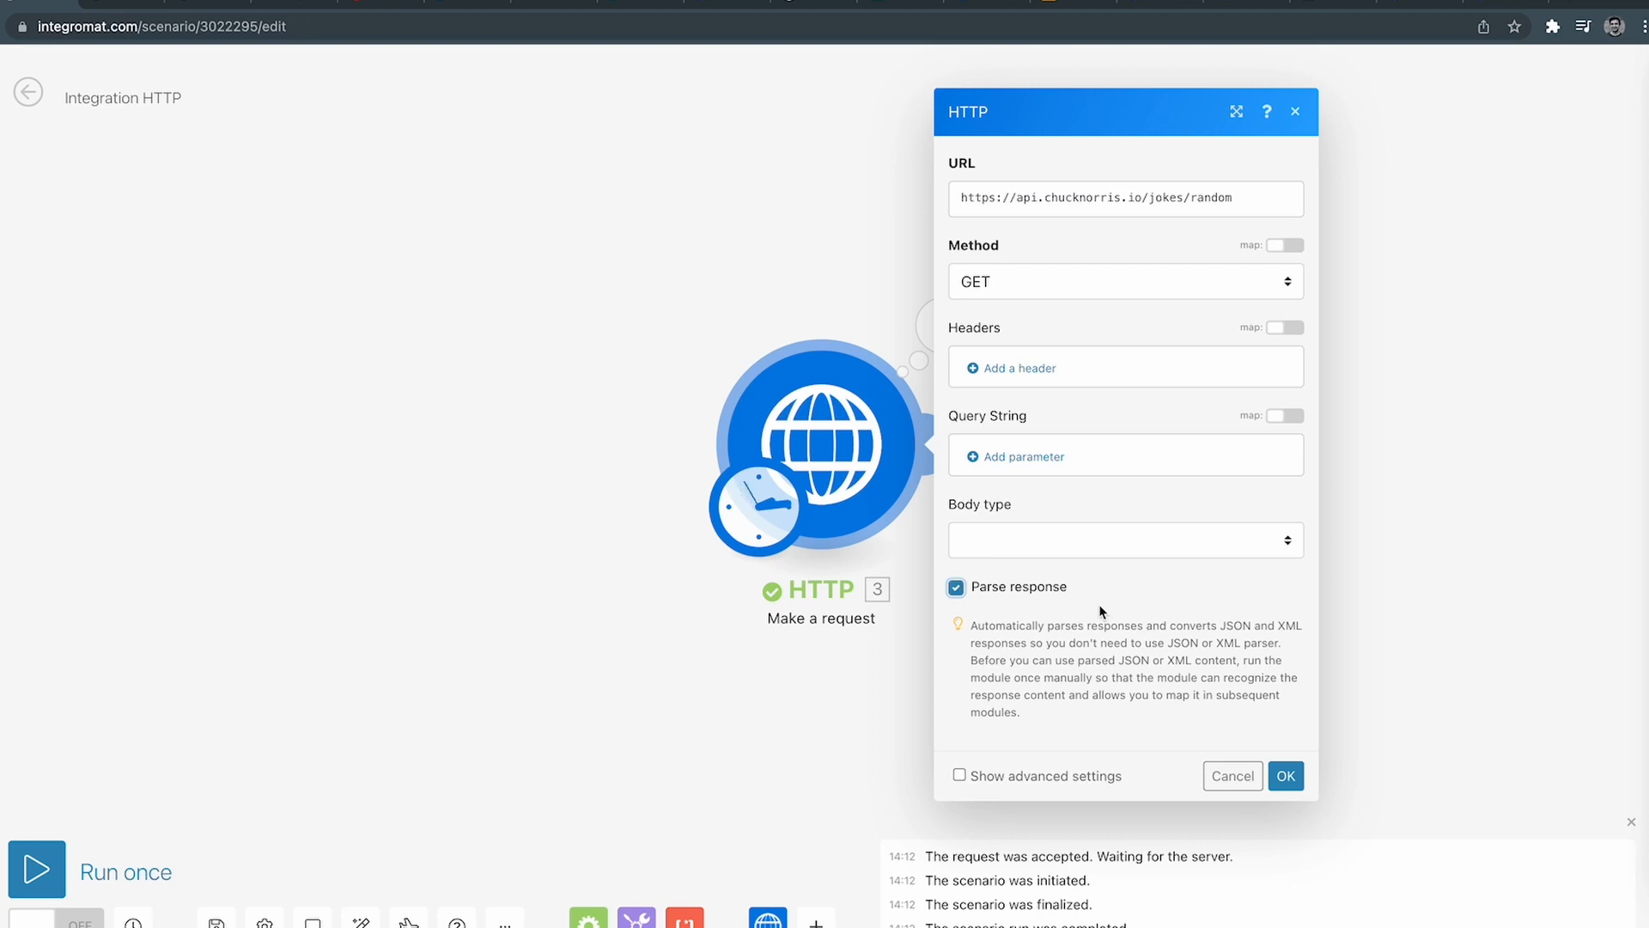
left_click(1286, 776)
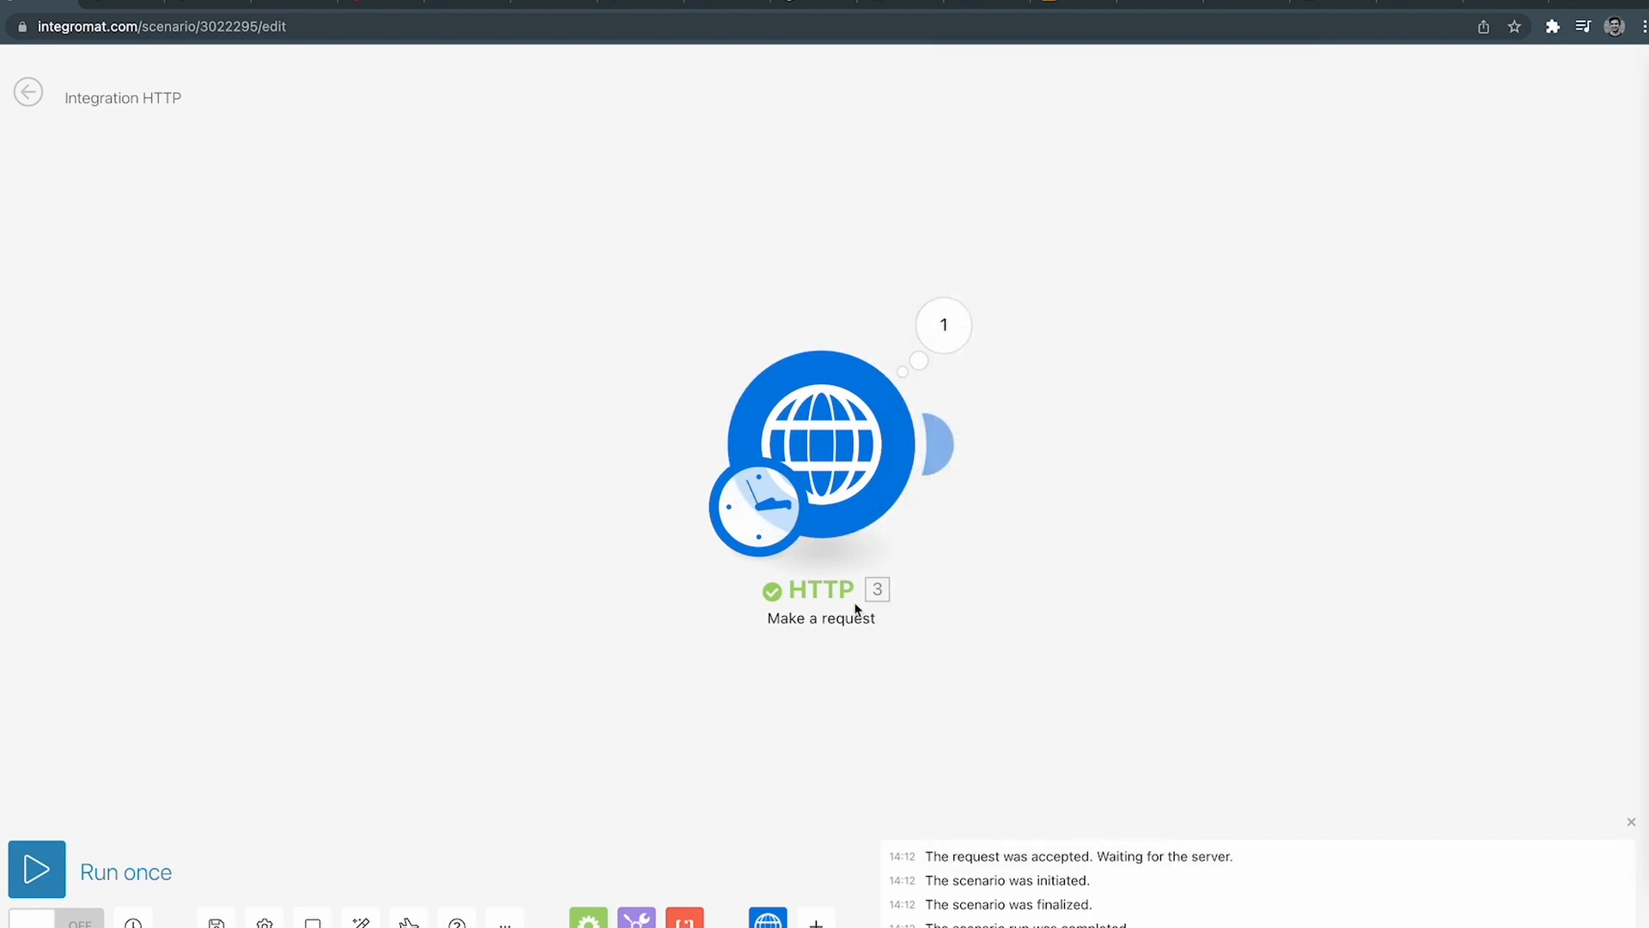
Run only the HTTP module with parsing enabled and examine the icon_url and value fields in its output data.
right_click(832, 439)
left_click(879, 479)
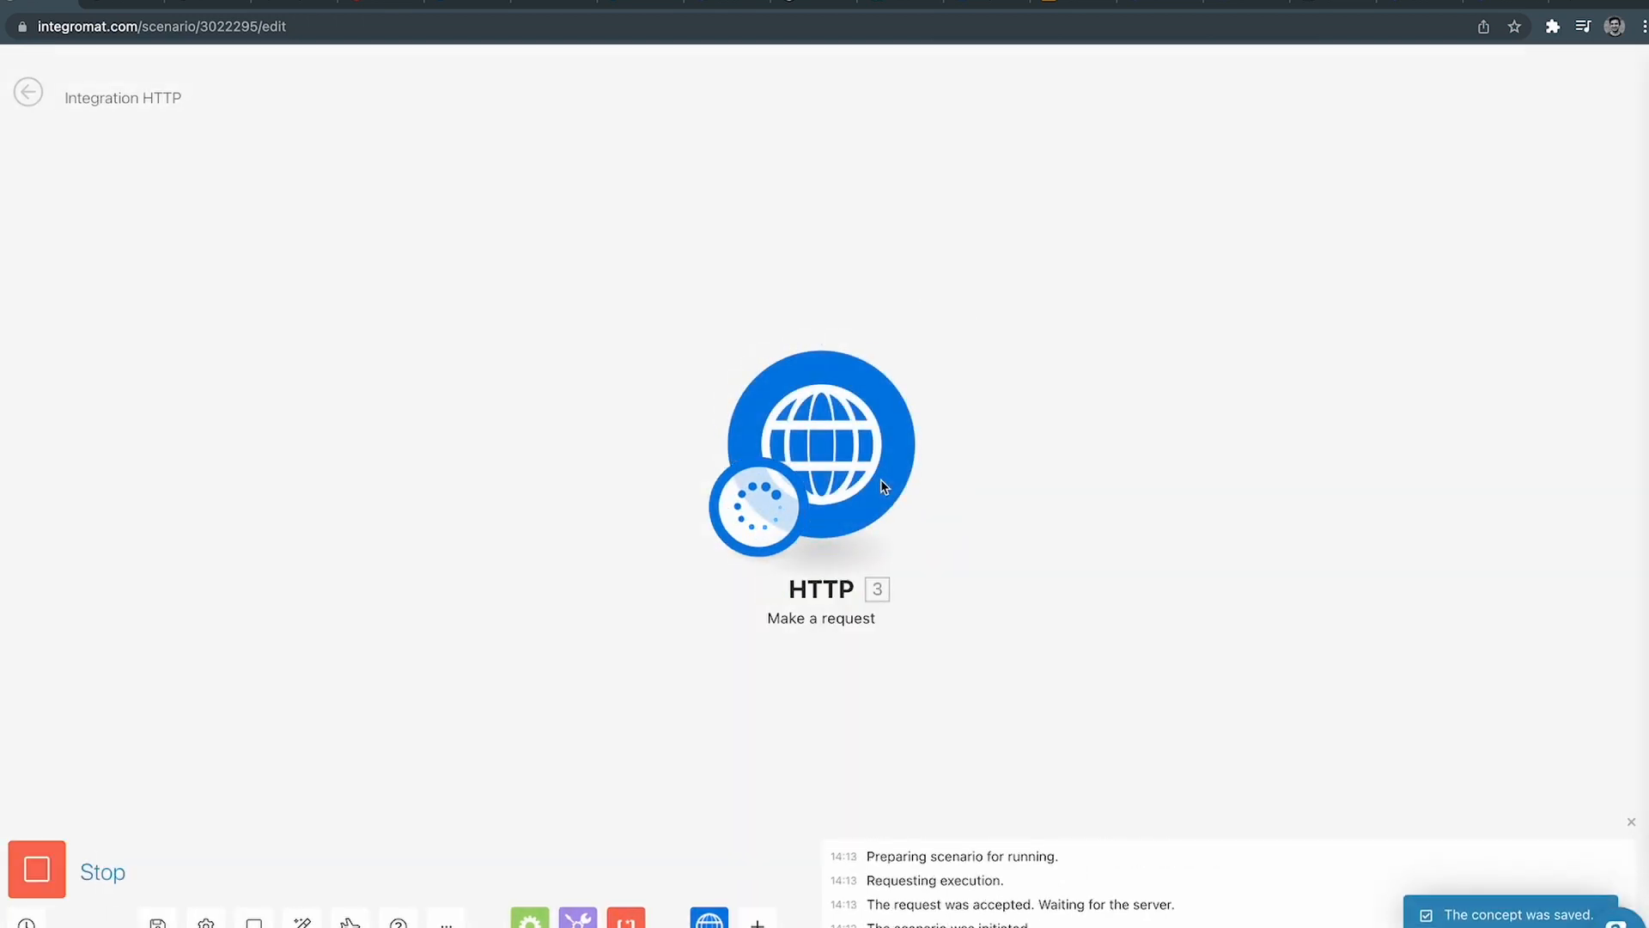
left_click(945, 326)
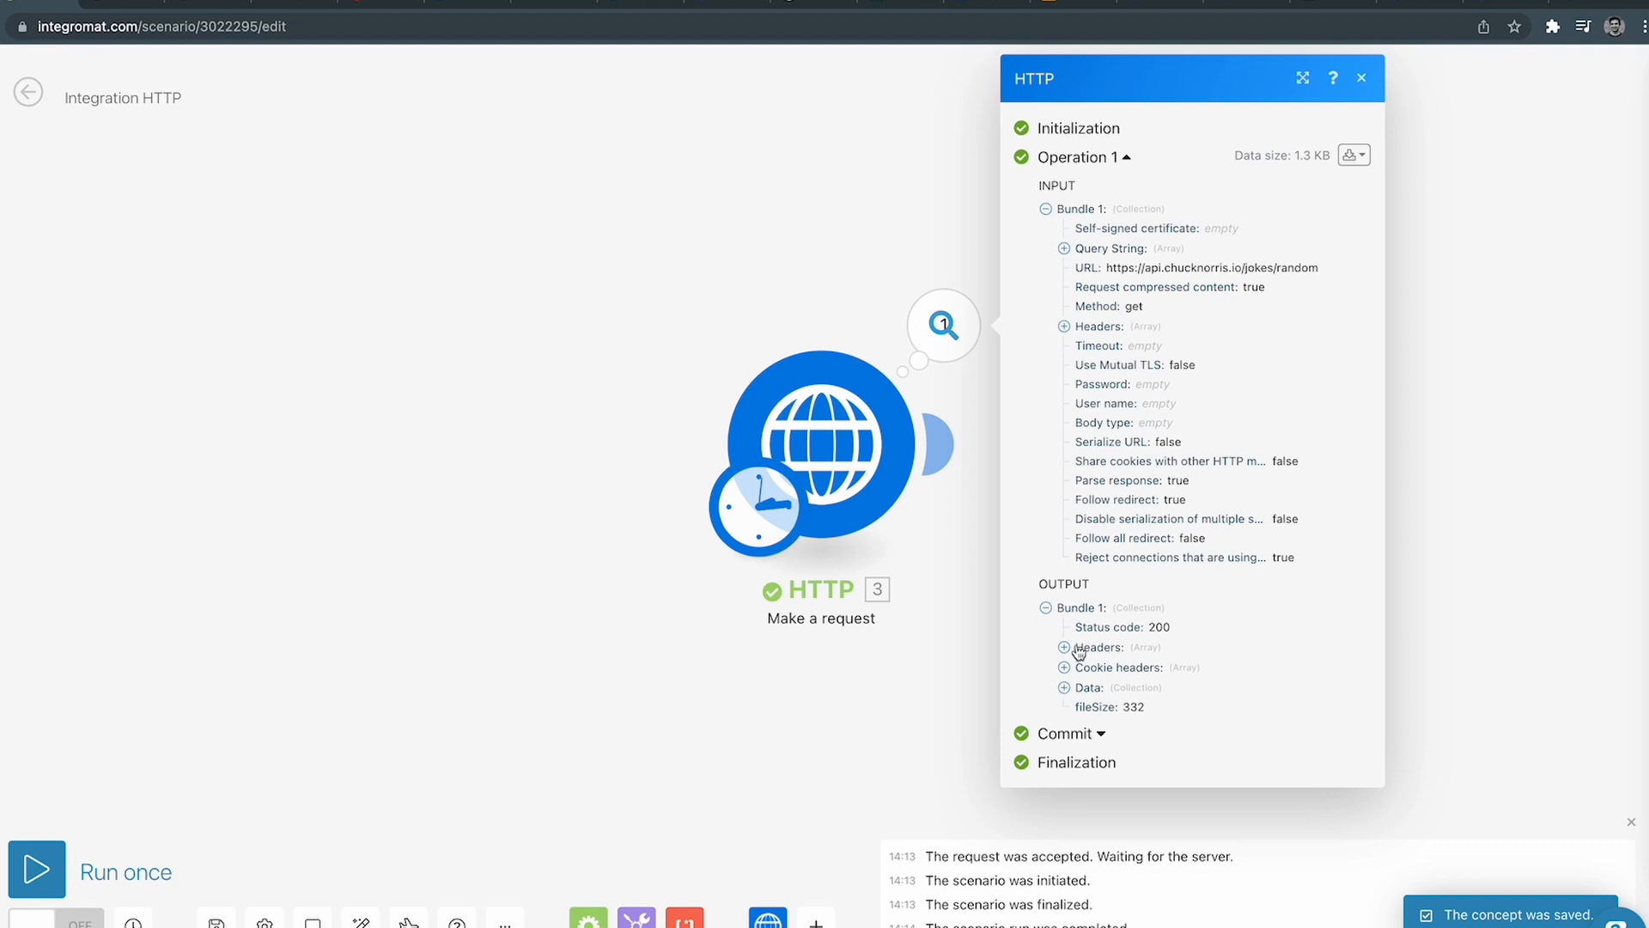
left_click(1064, 688)
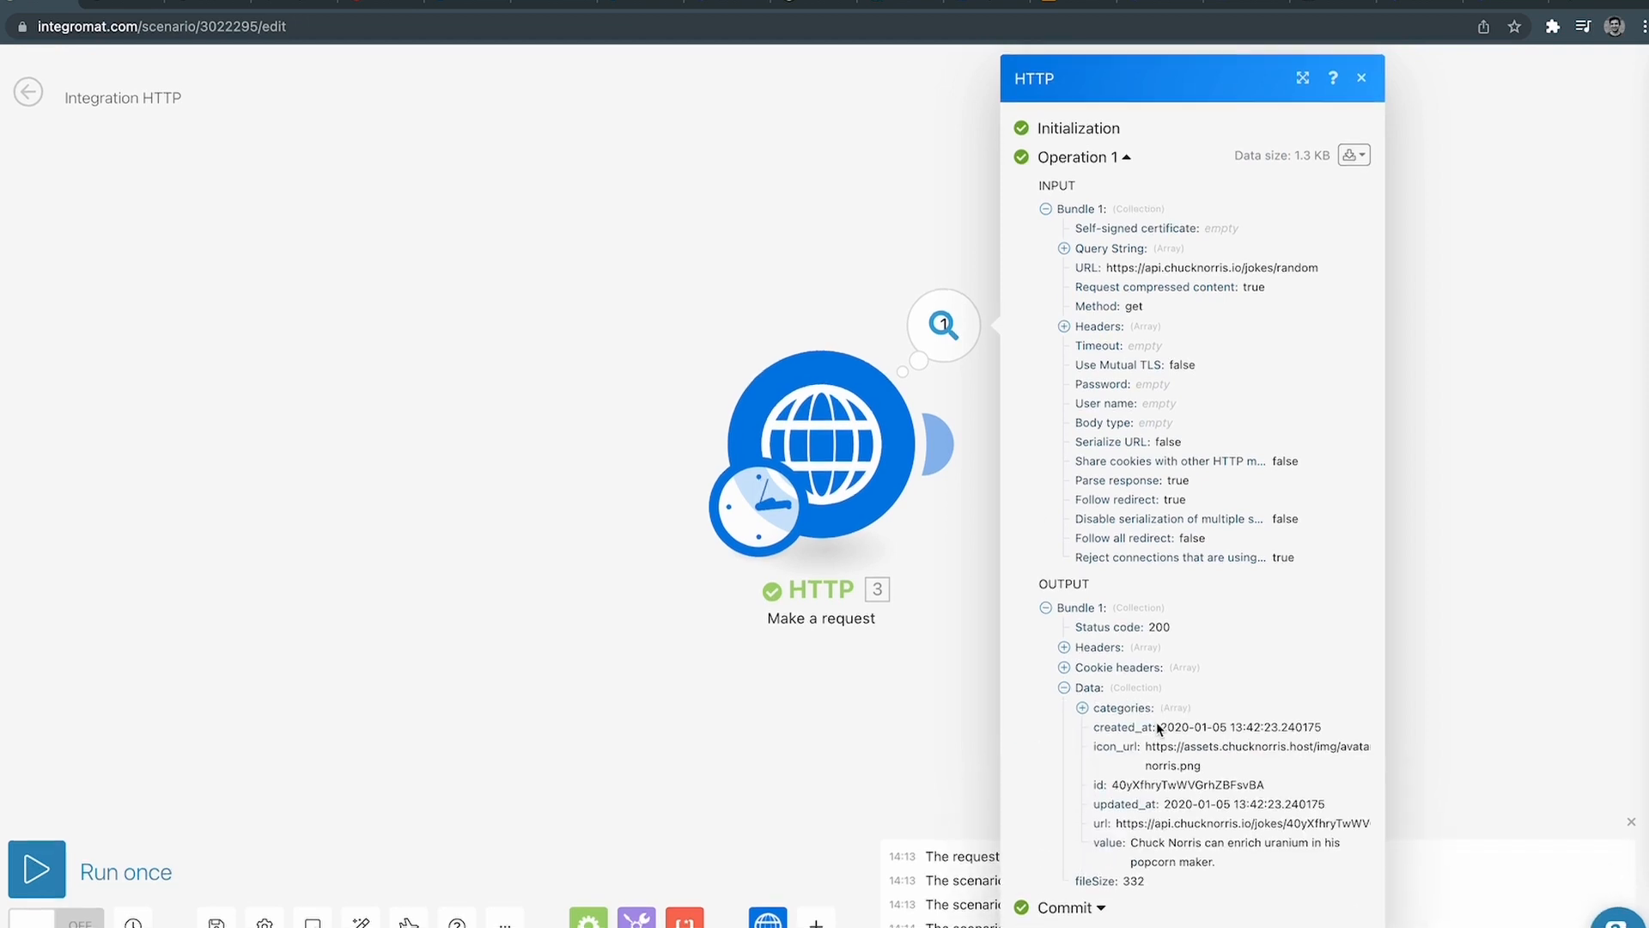
left_click_drag(1094, 727, 1126, 763)
left_click_drag(1243, 772, 1154, 745)
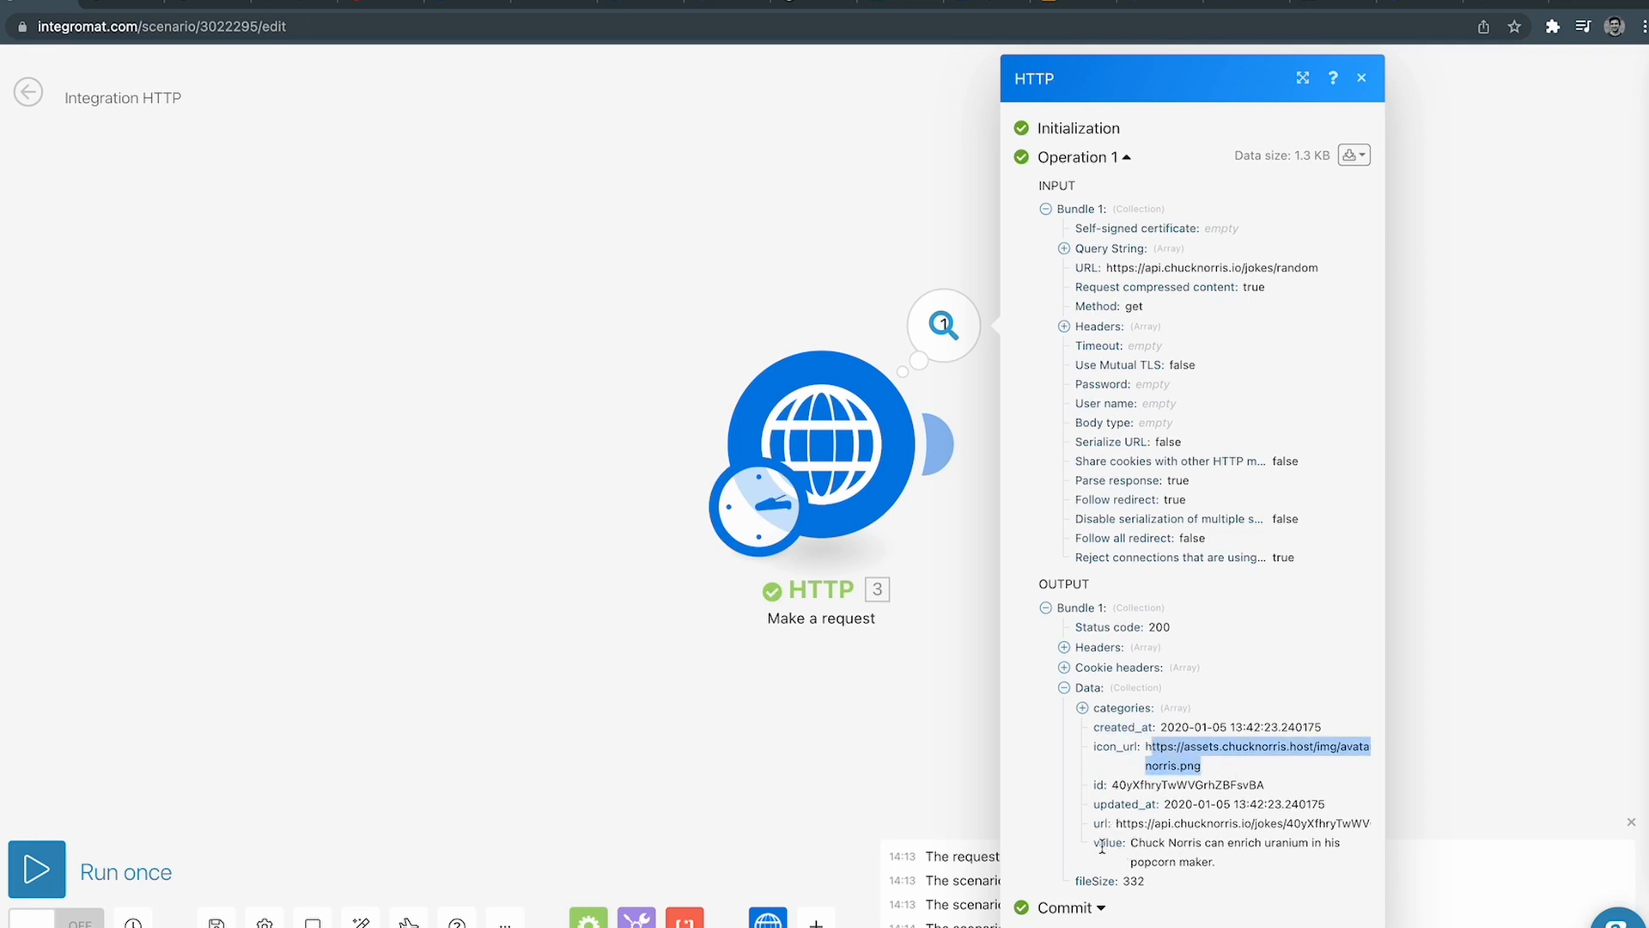
left_click_drag(1220, 867, 1142, 841)
left_click(1142, 842)
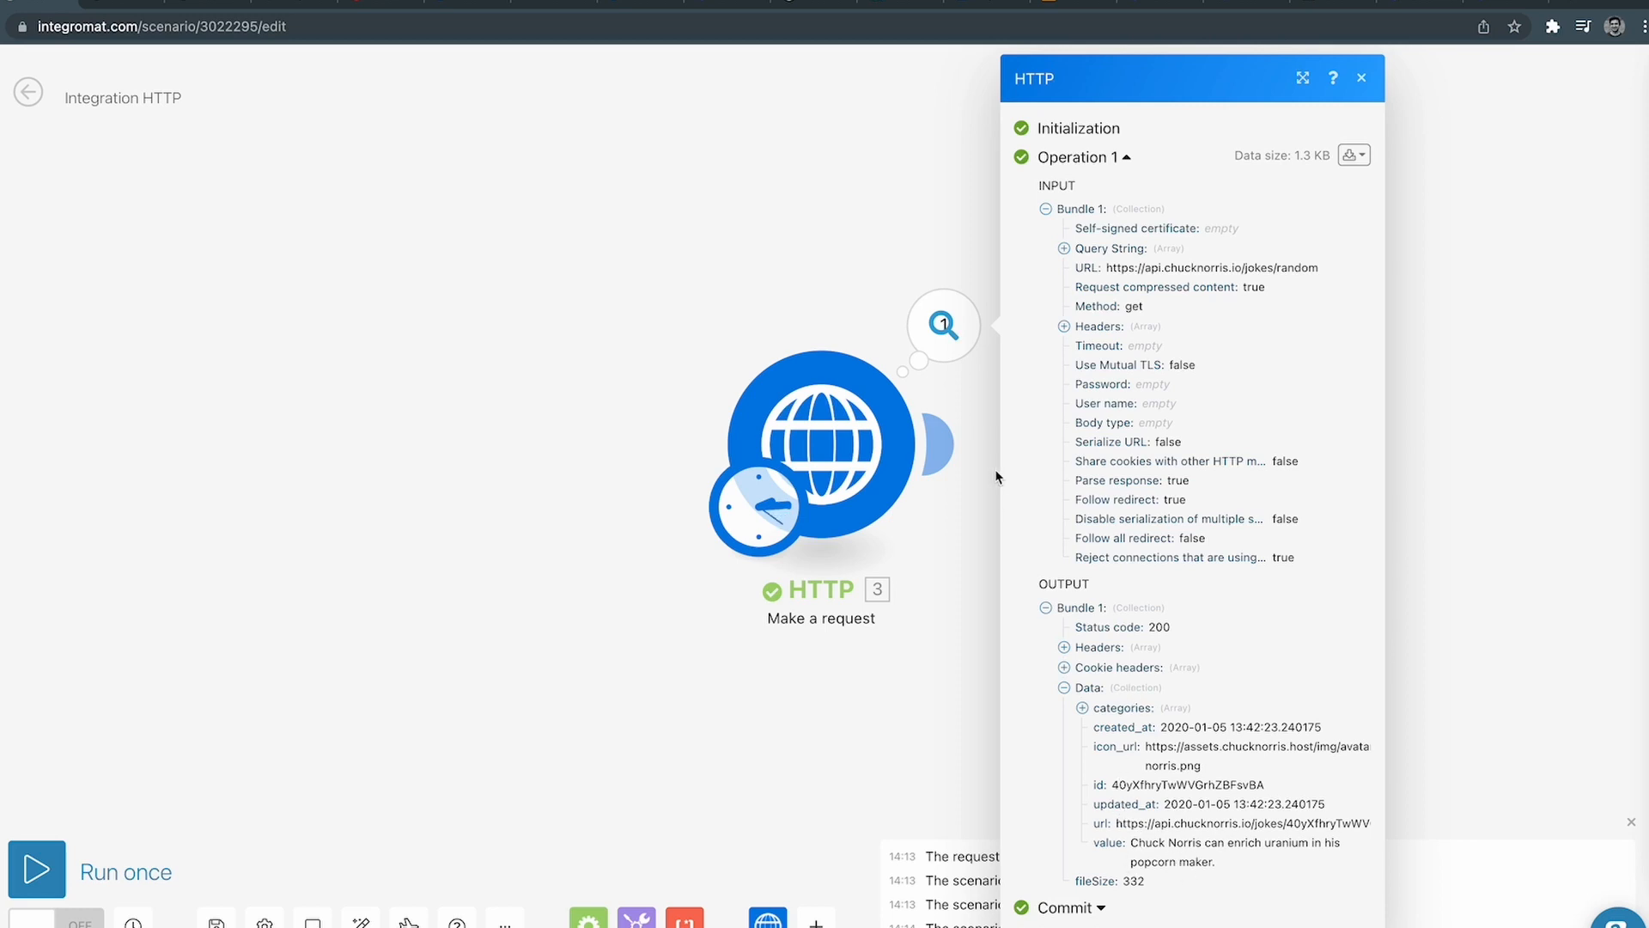
left_click(878, 261)
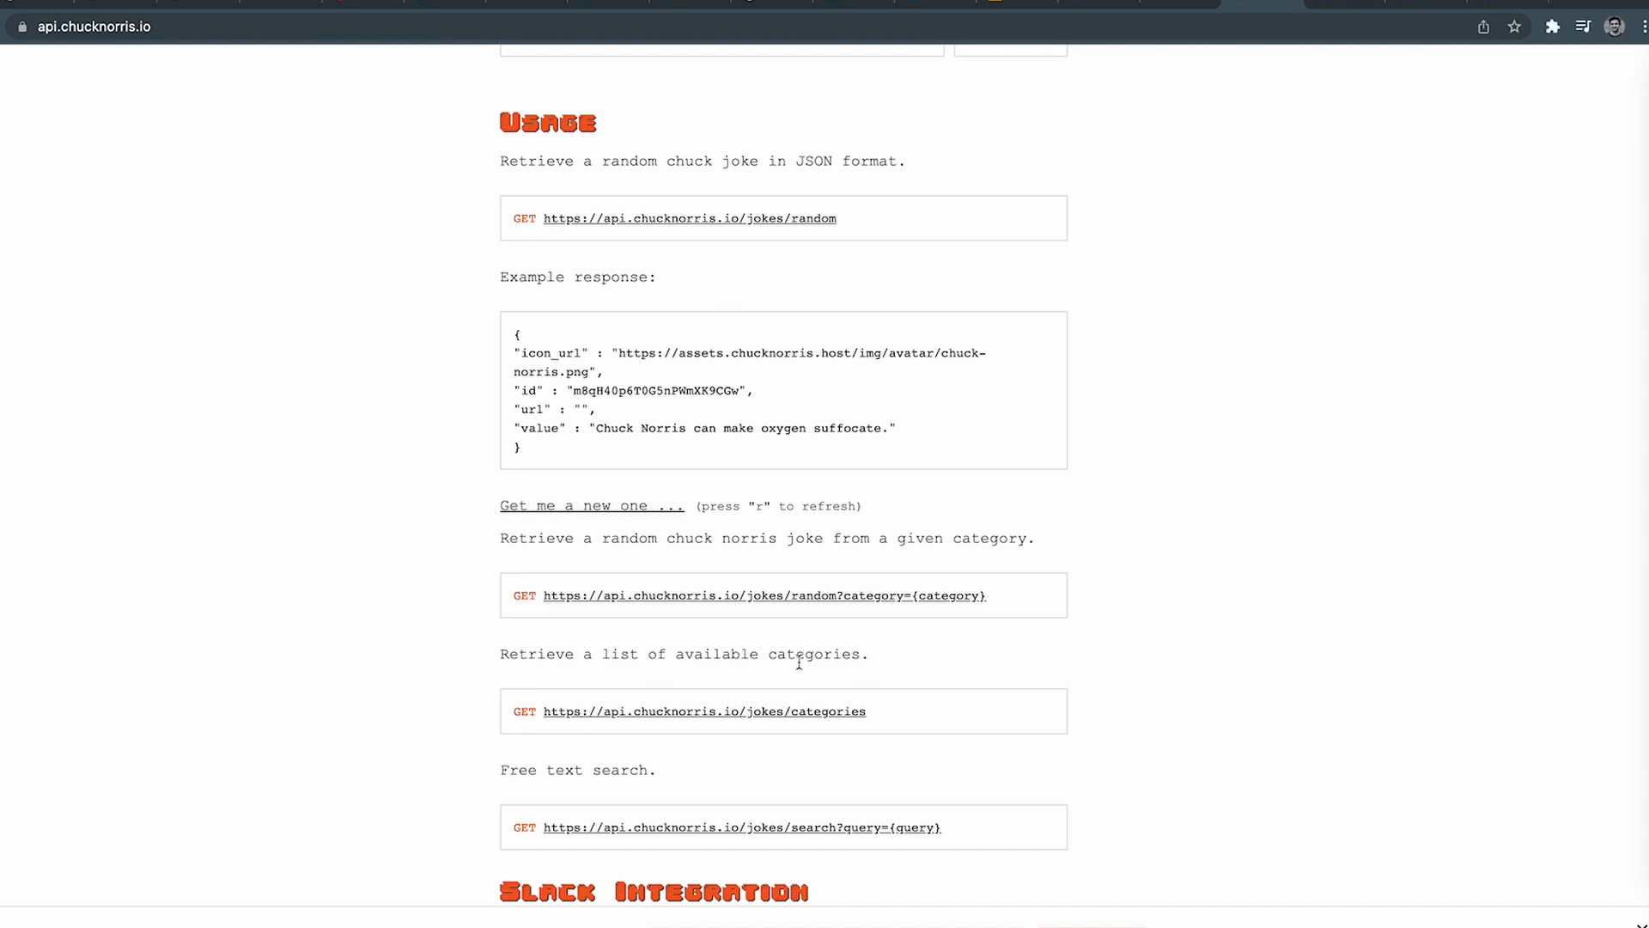
left_click_drag(888, 722, 543, 713)
key("super+c")
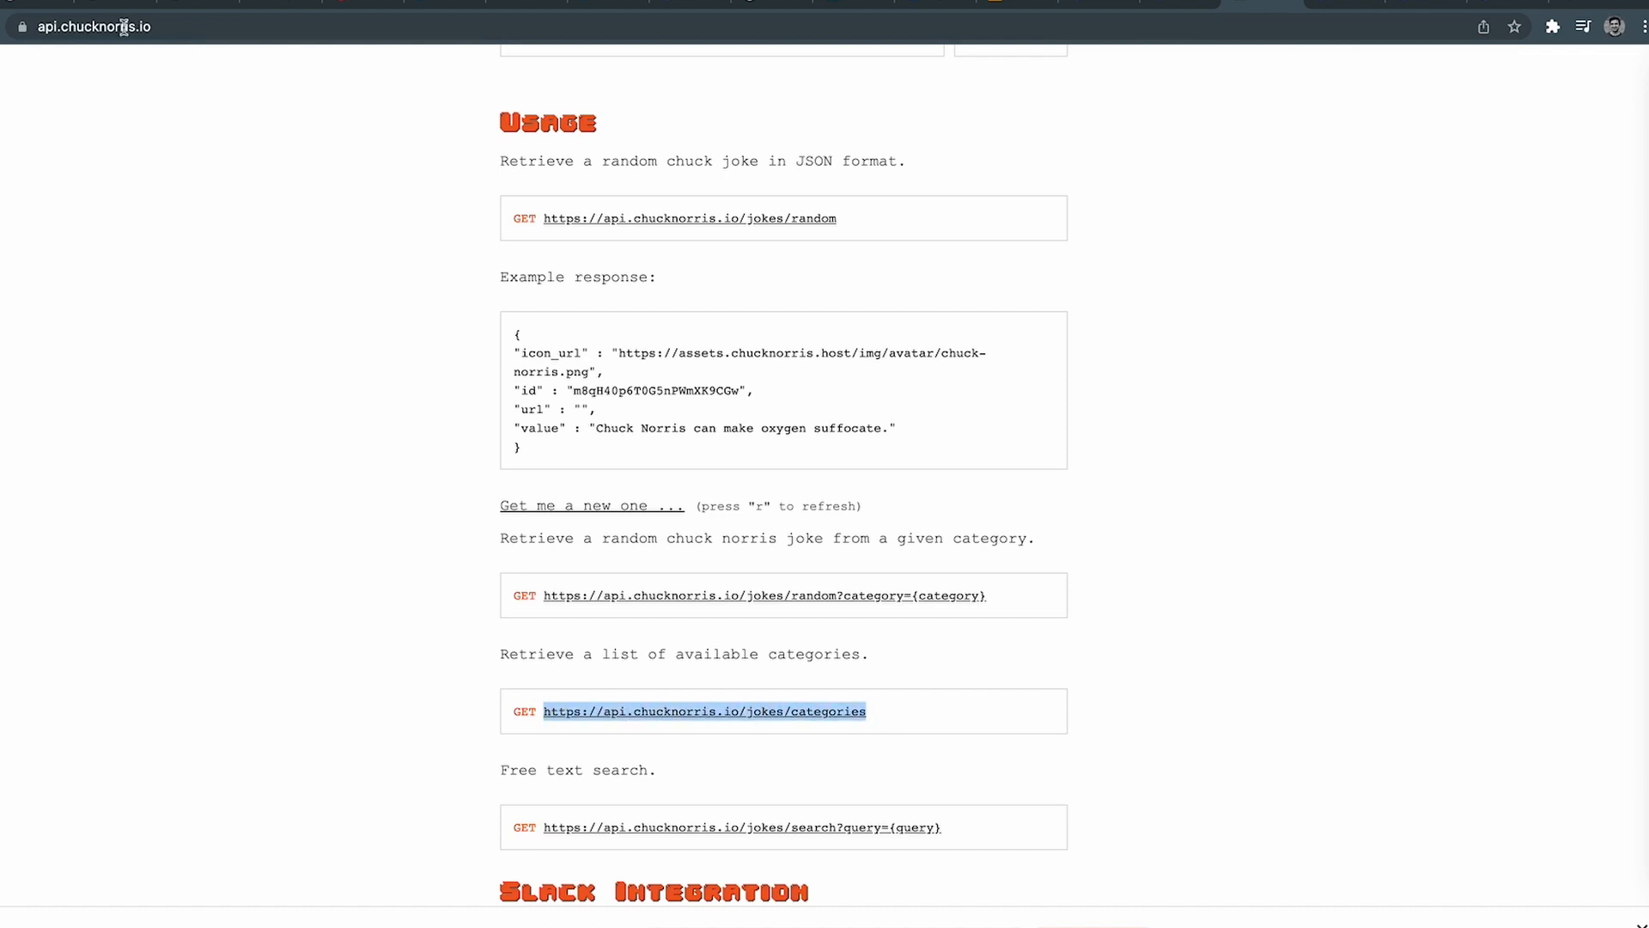
left_click(36, 3)
left_click(812, 434)
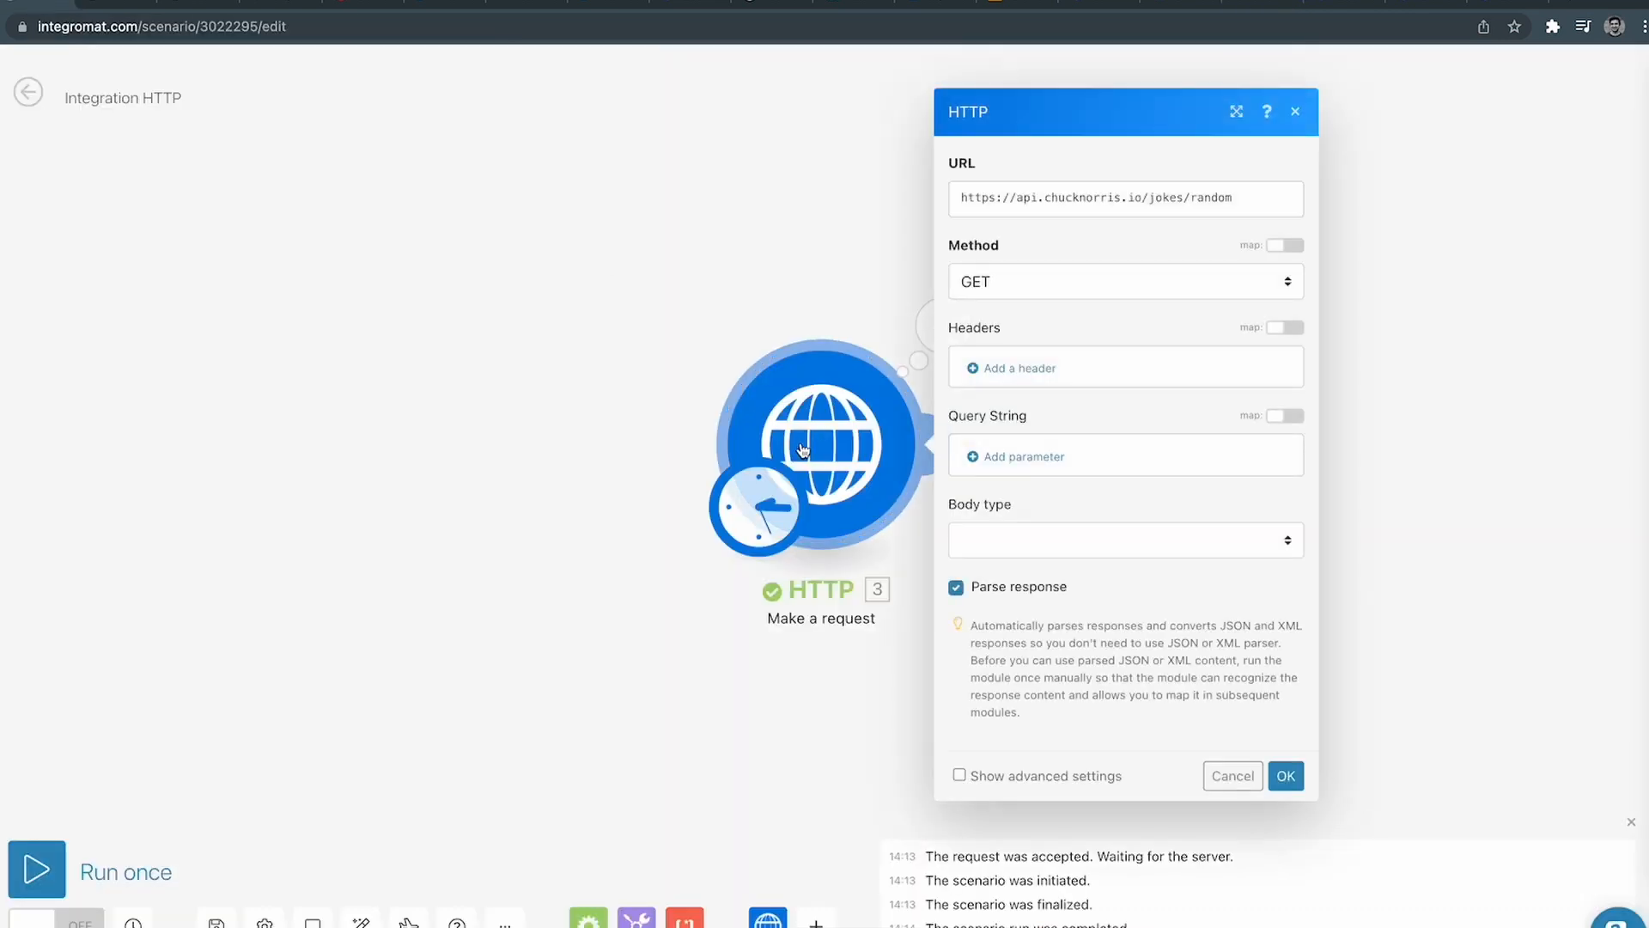
triple_click(1037, 204)
key("super+v")
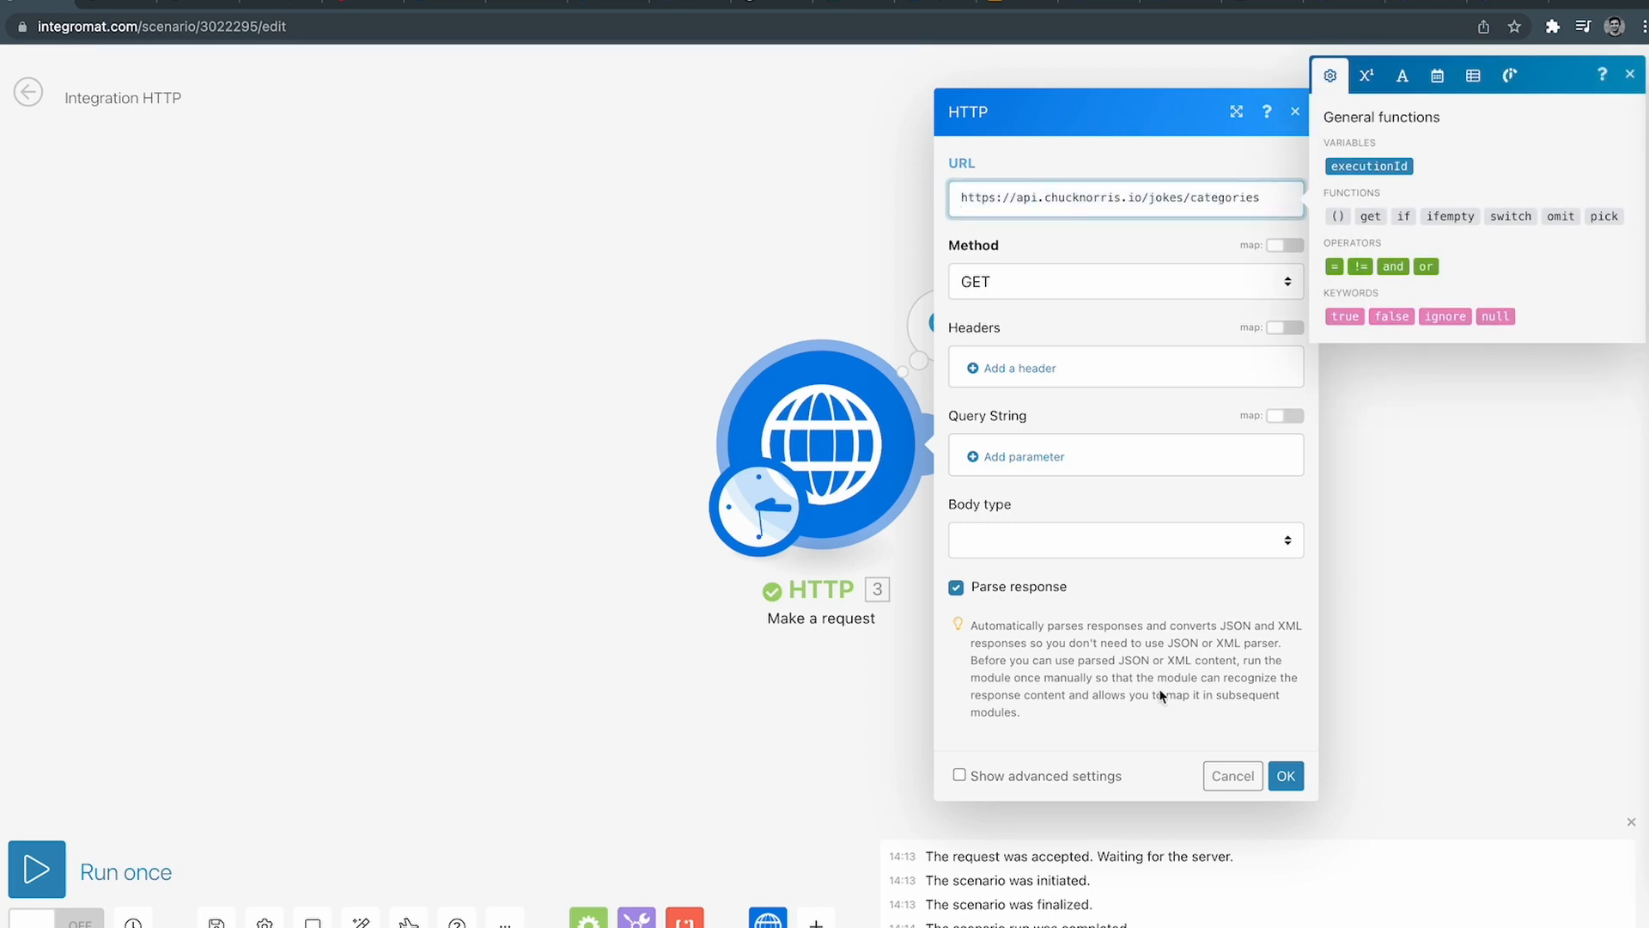
left_click(1284, 775)
Run only the HTTP module and examine the category list in its output data.
right_click(842, 484)
left_click(873, 524)
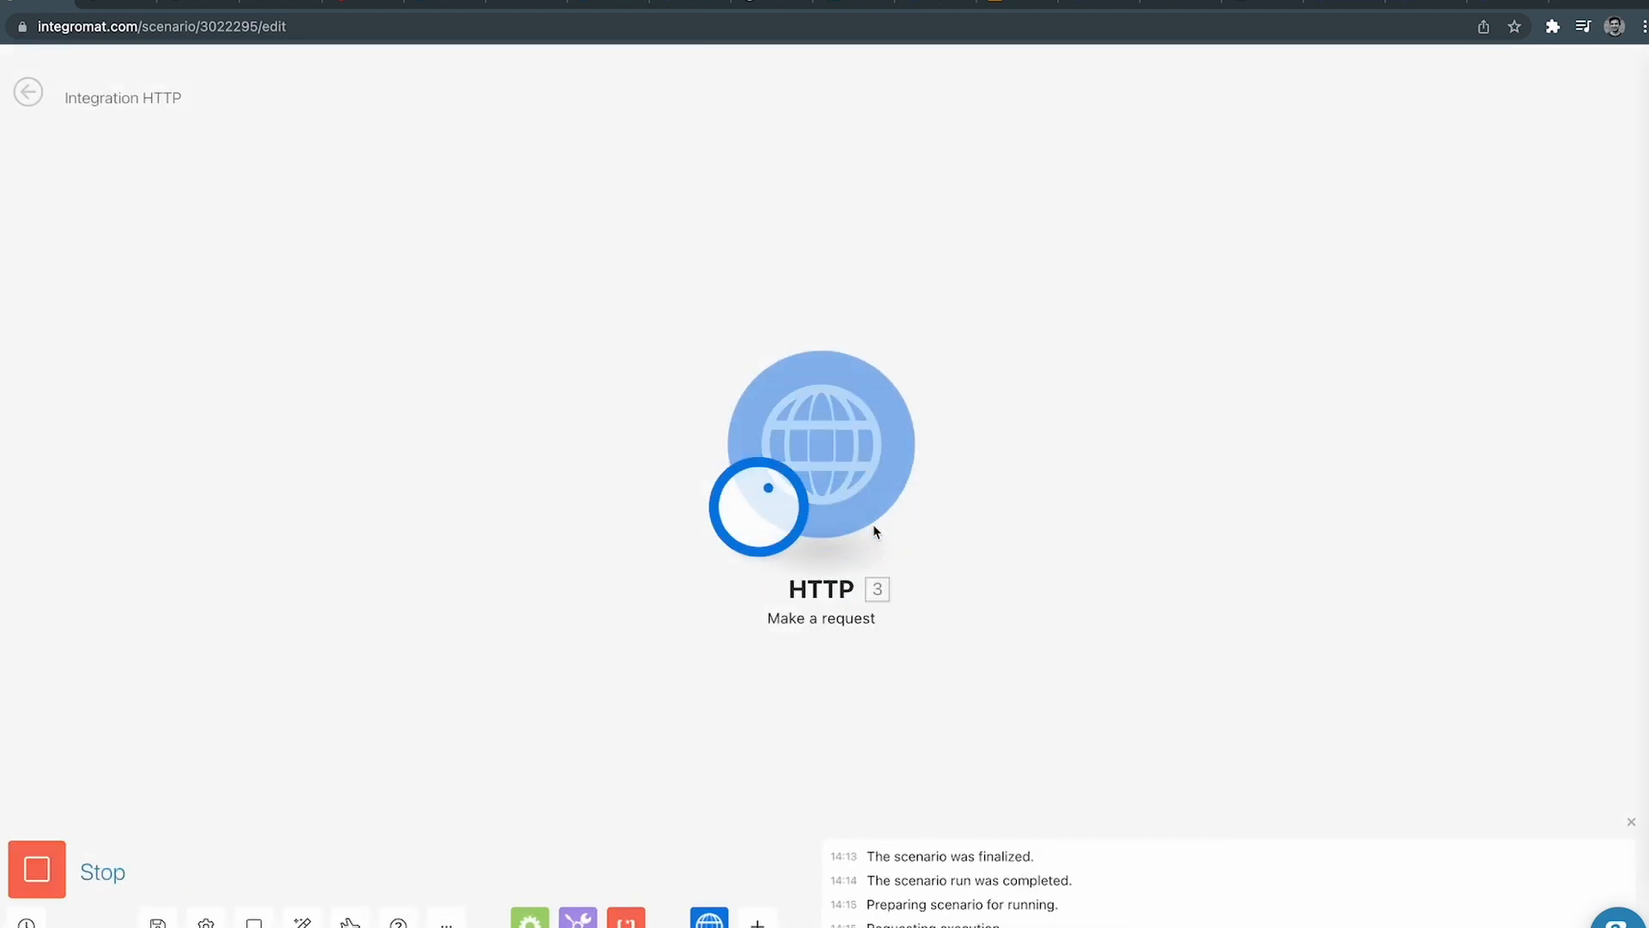
left_click(943, 324)
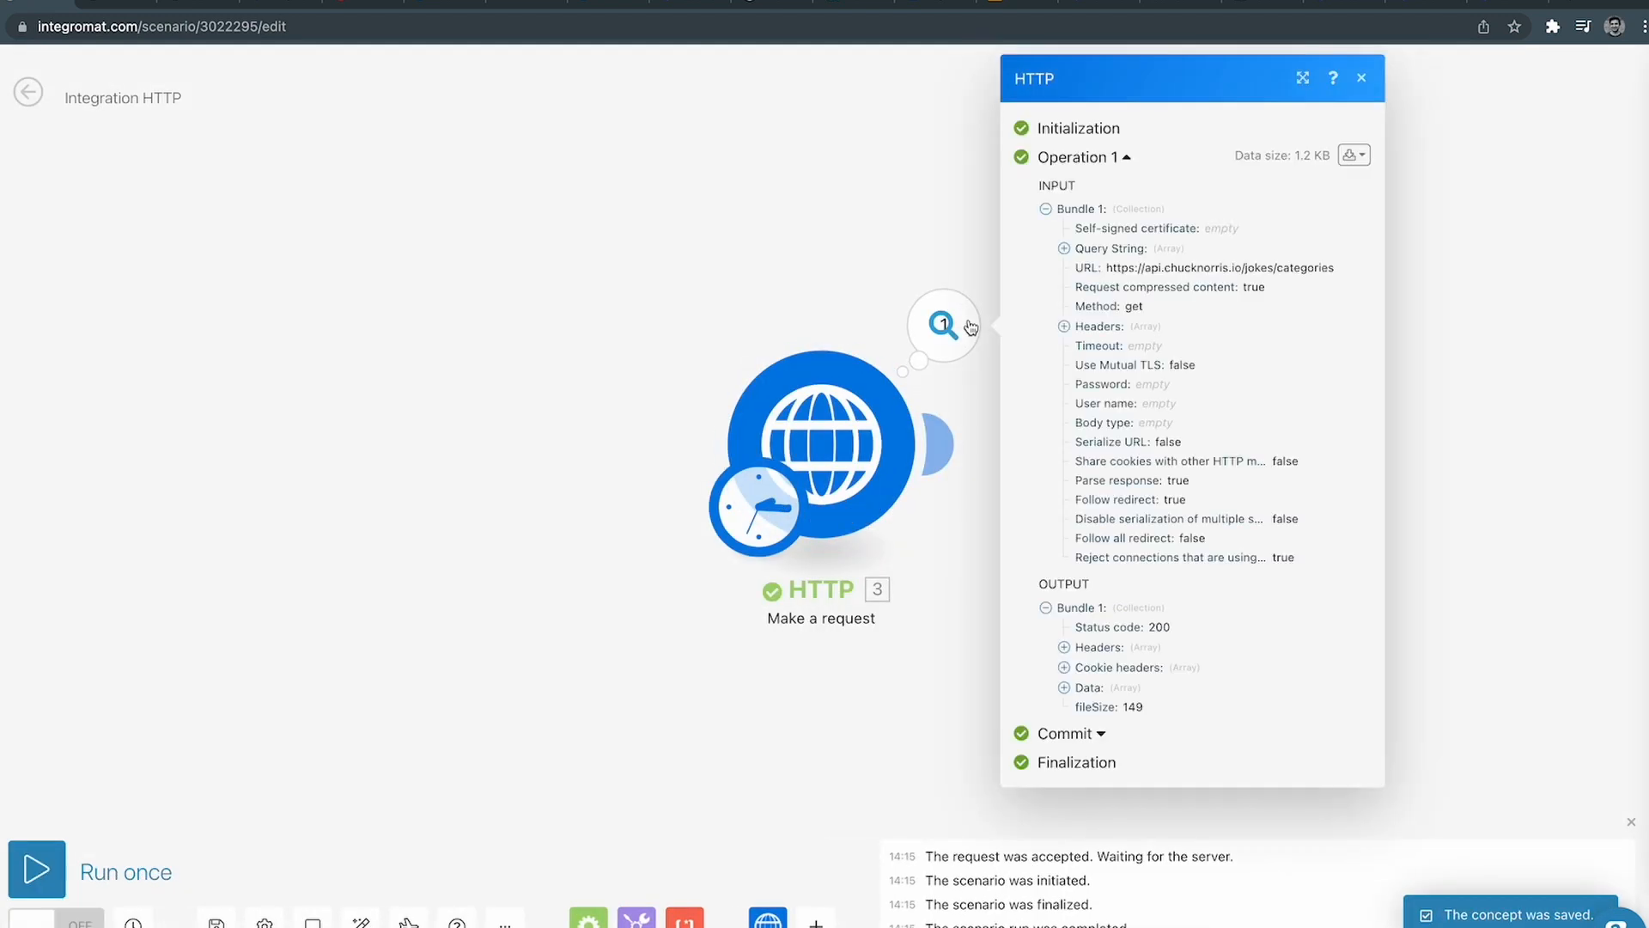
left_click(1066, 687)
scroll(1122, 782, "down", 3)
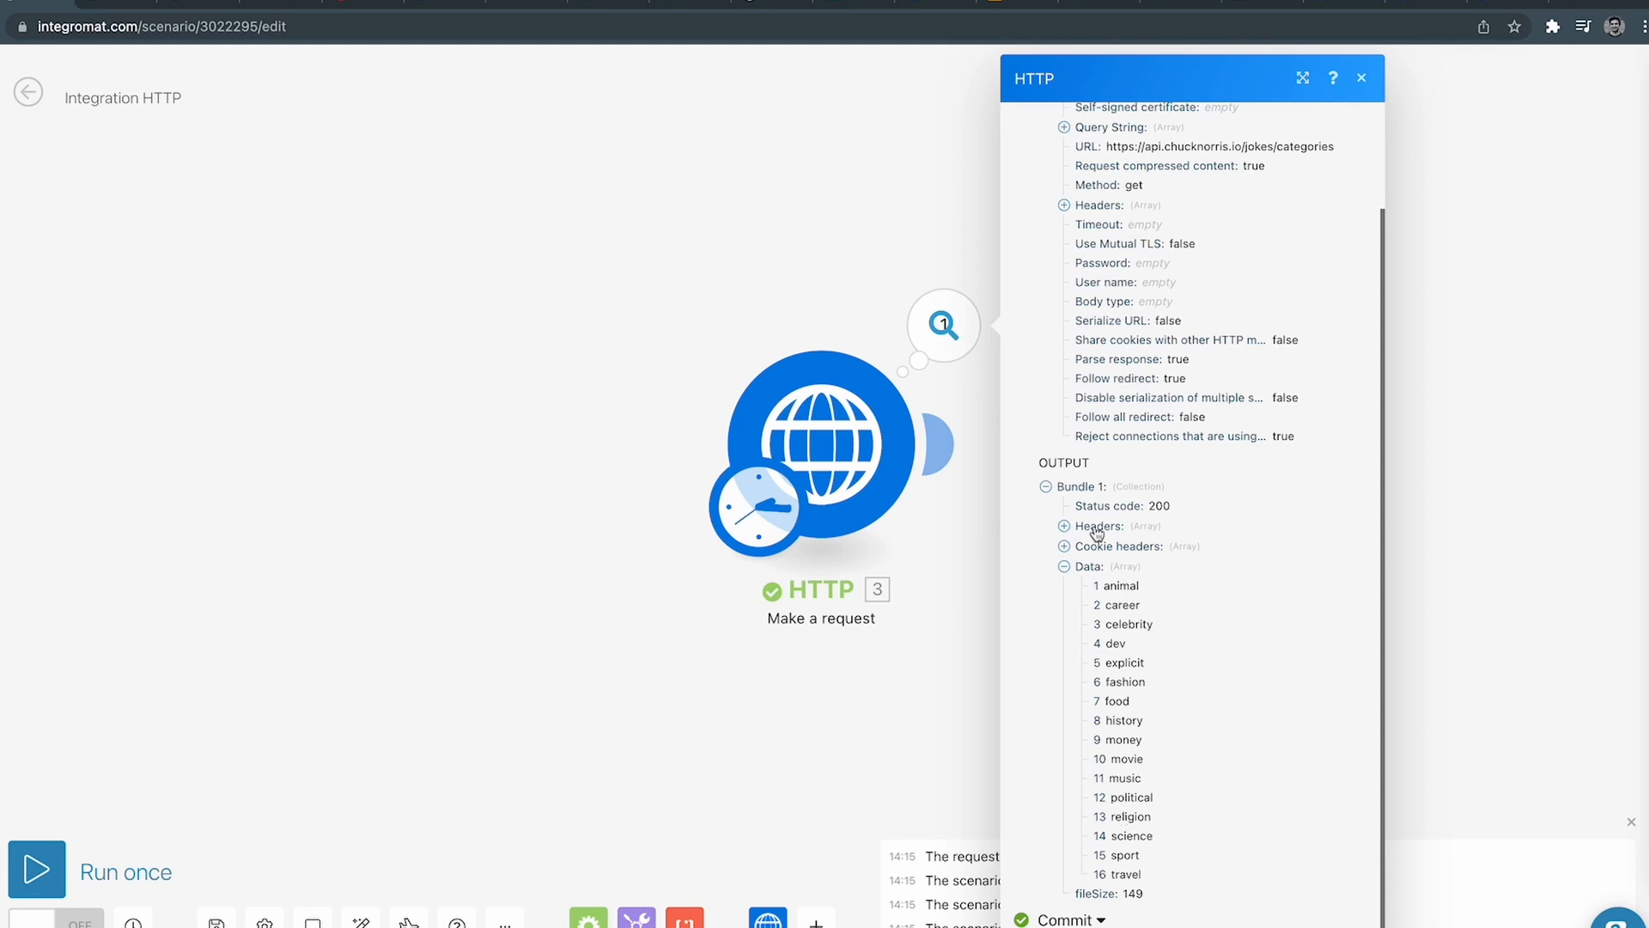
left_click(942, 221)
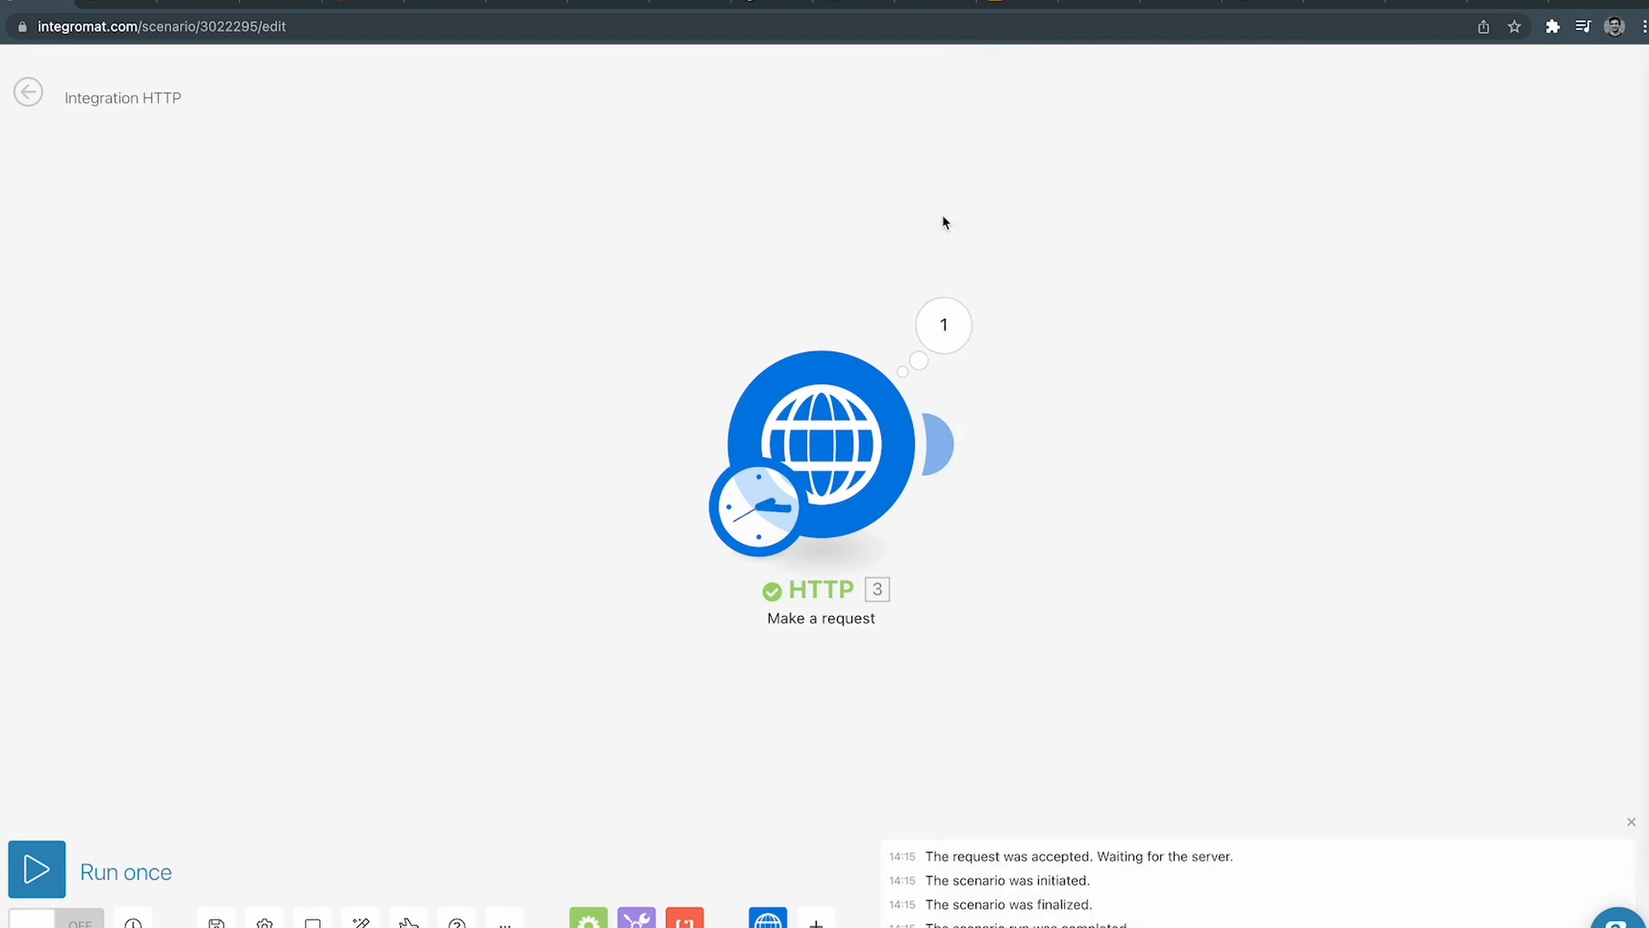
Compare the joke categories in the HTTP module's output with the random-joke-by-category endpoint in the API documentation.
left_click(1246, 7)
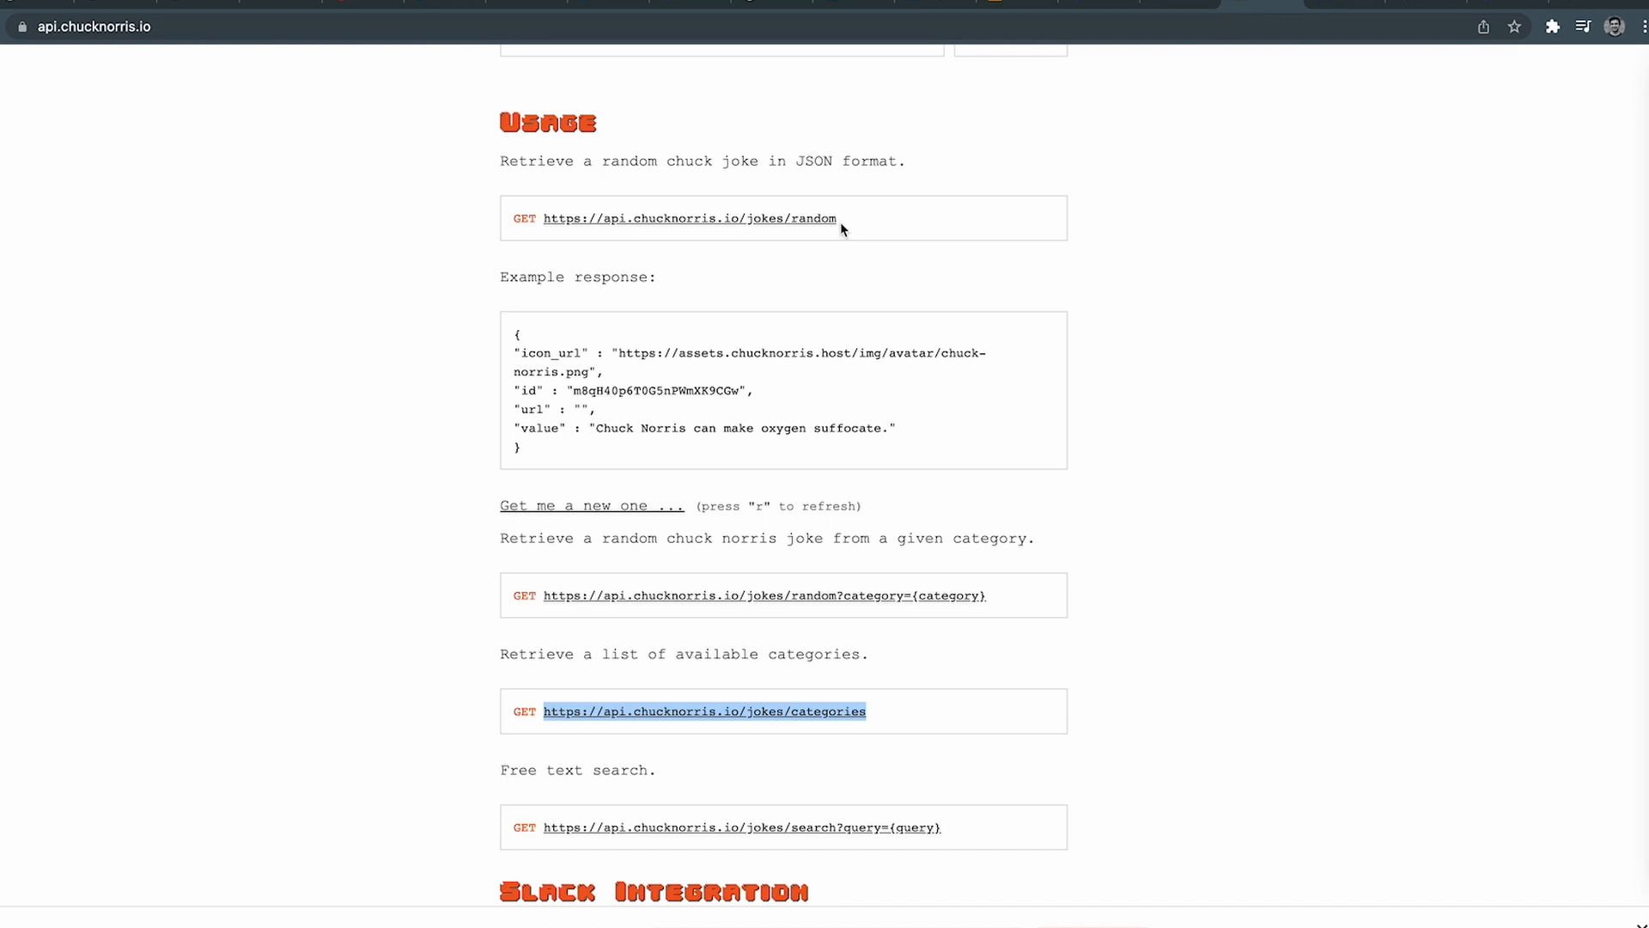
left_click(10, 4)
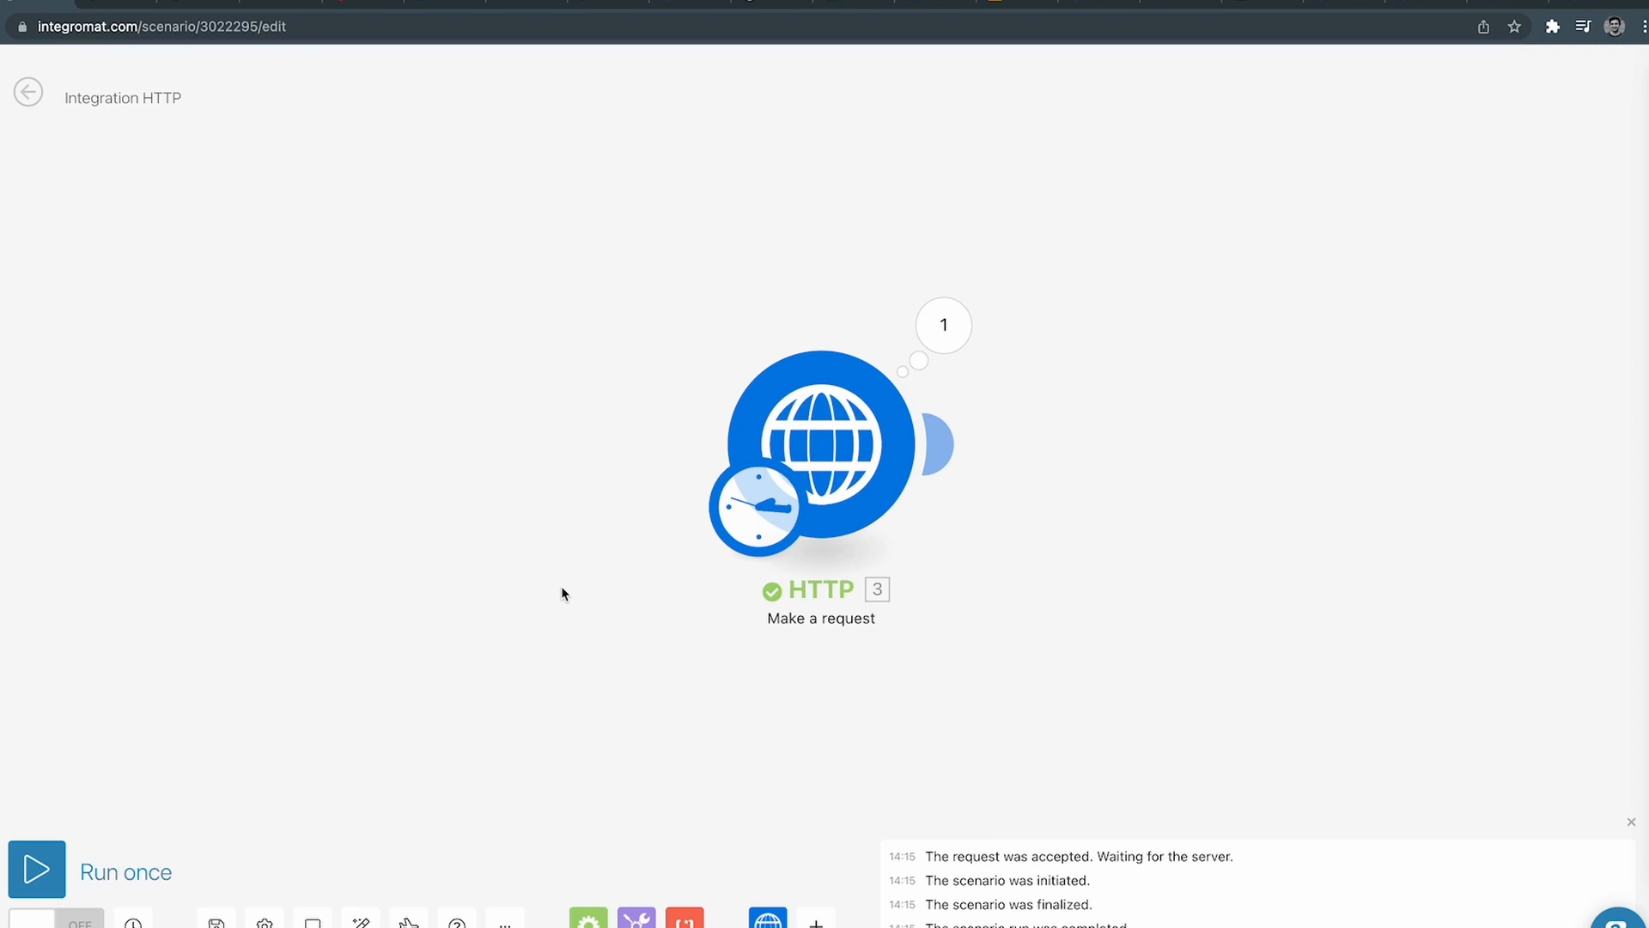
left_click(945, 326)
left_click(1063, 687)
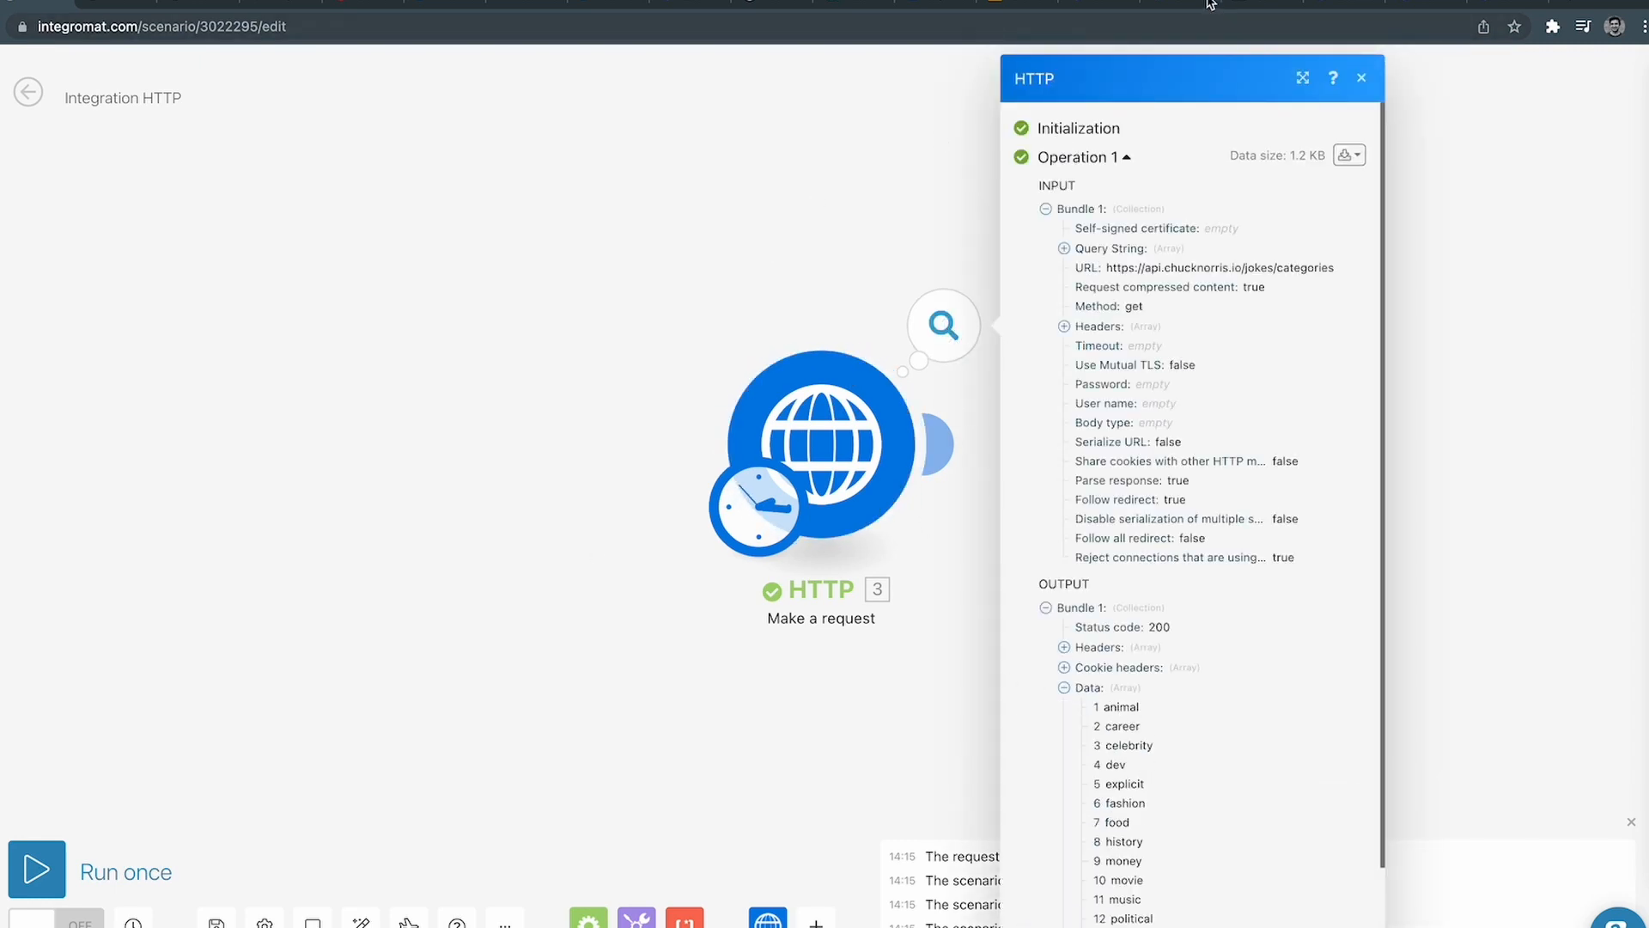
left_click(1251, 7)
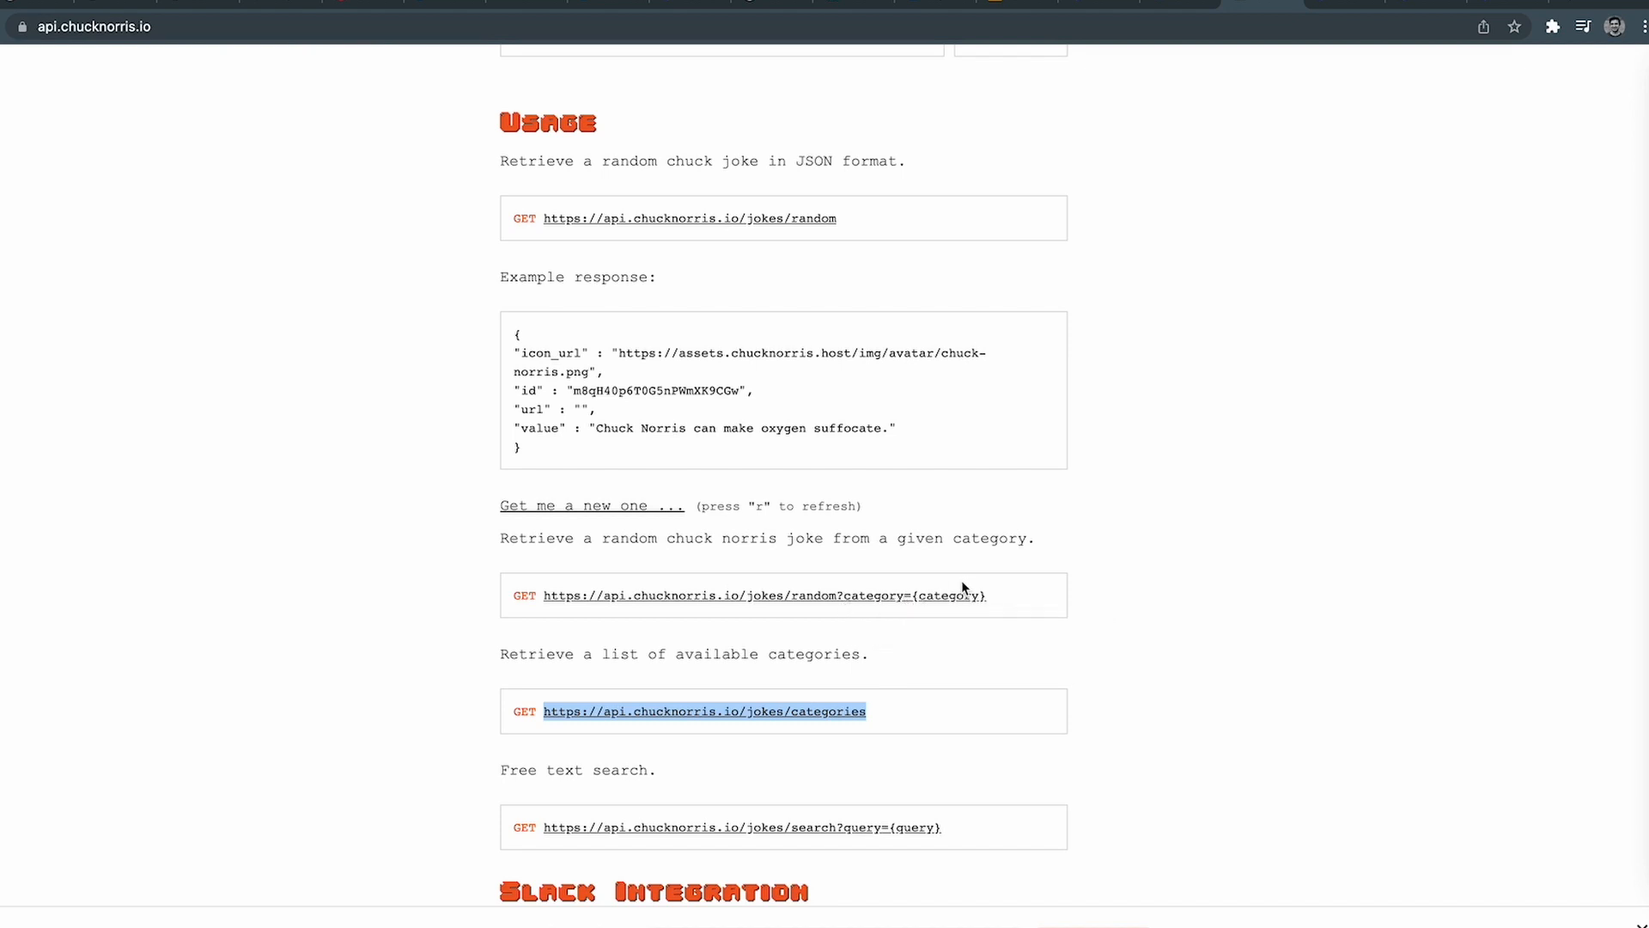
left_click(44, 3)
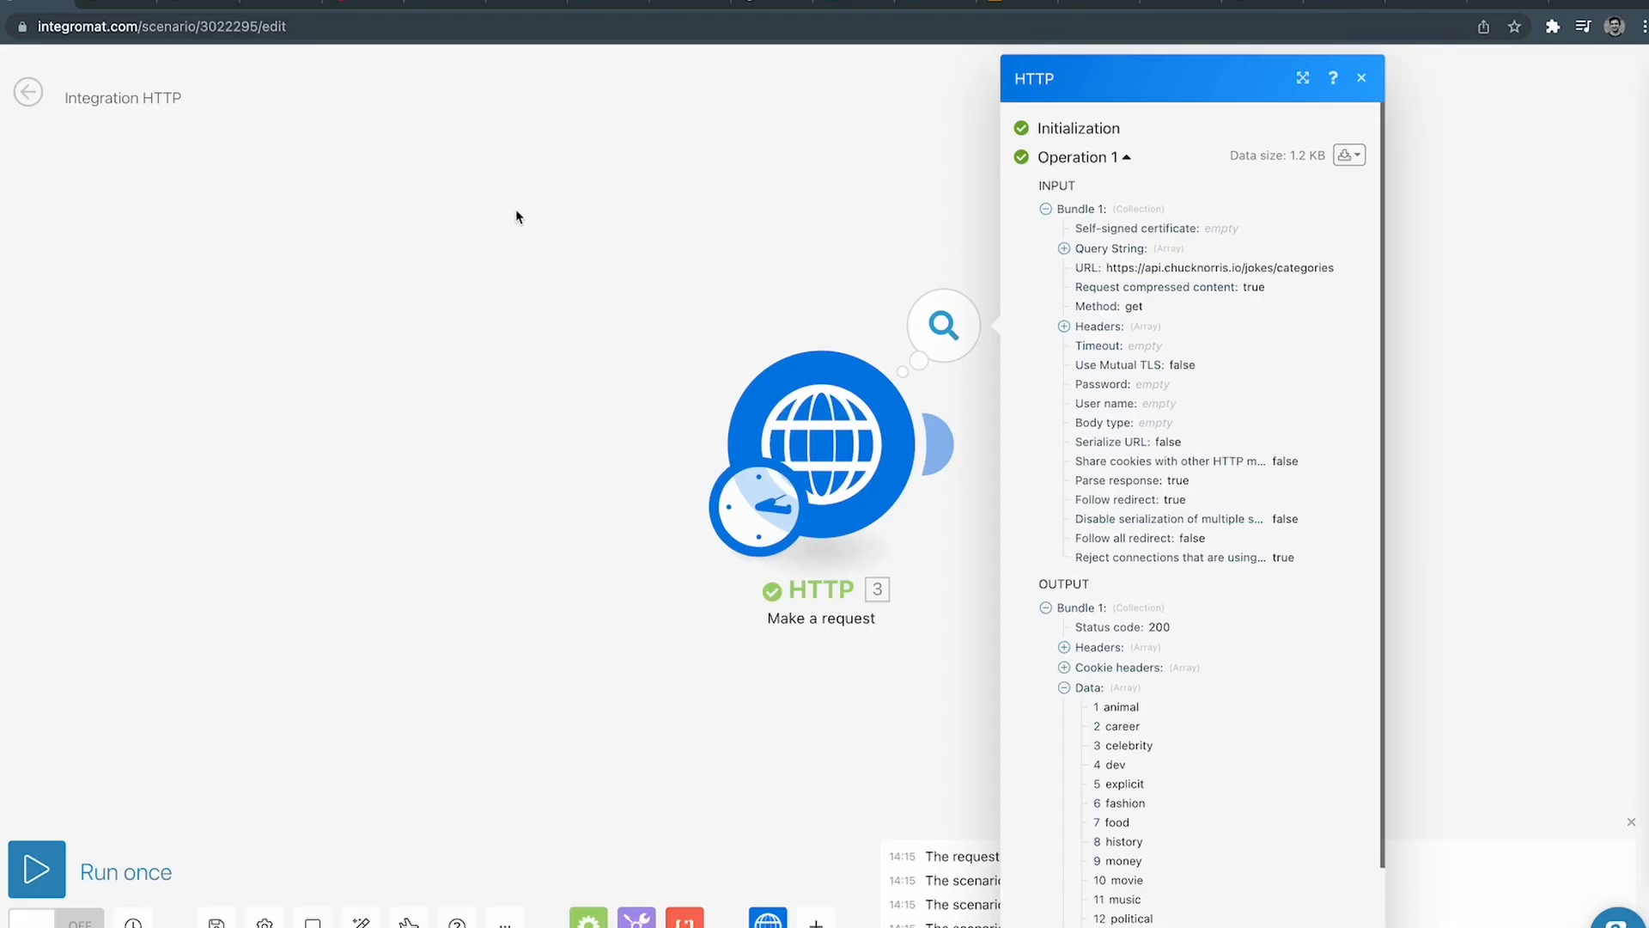
left_click(692, 210)
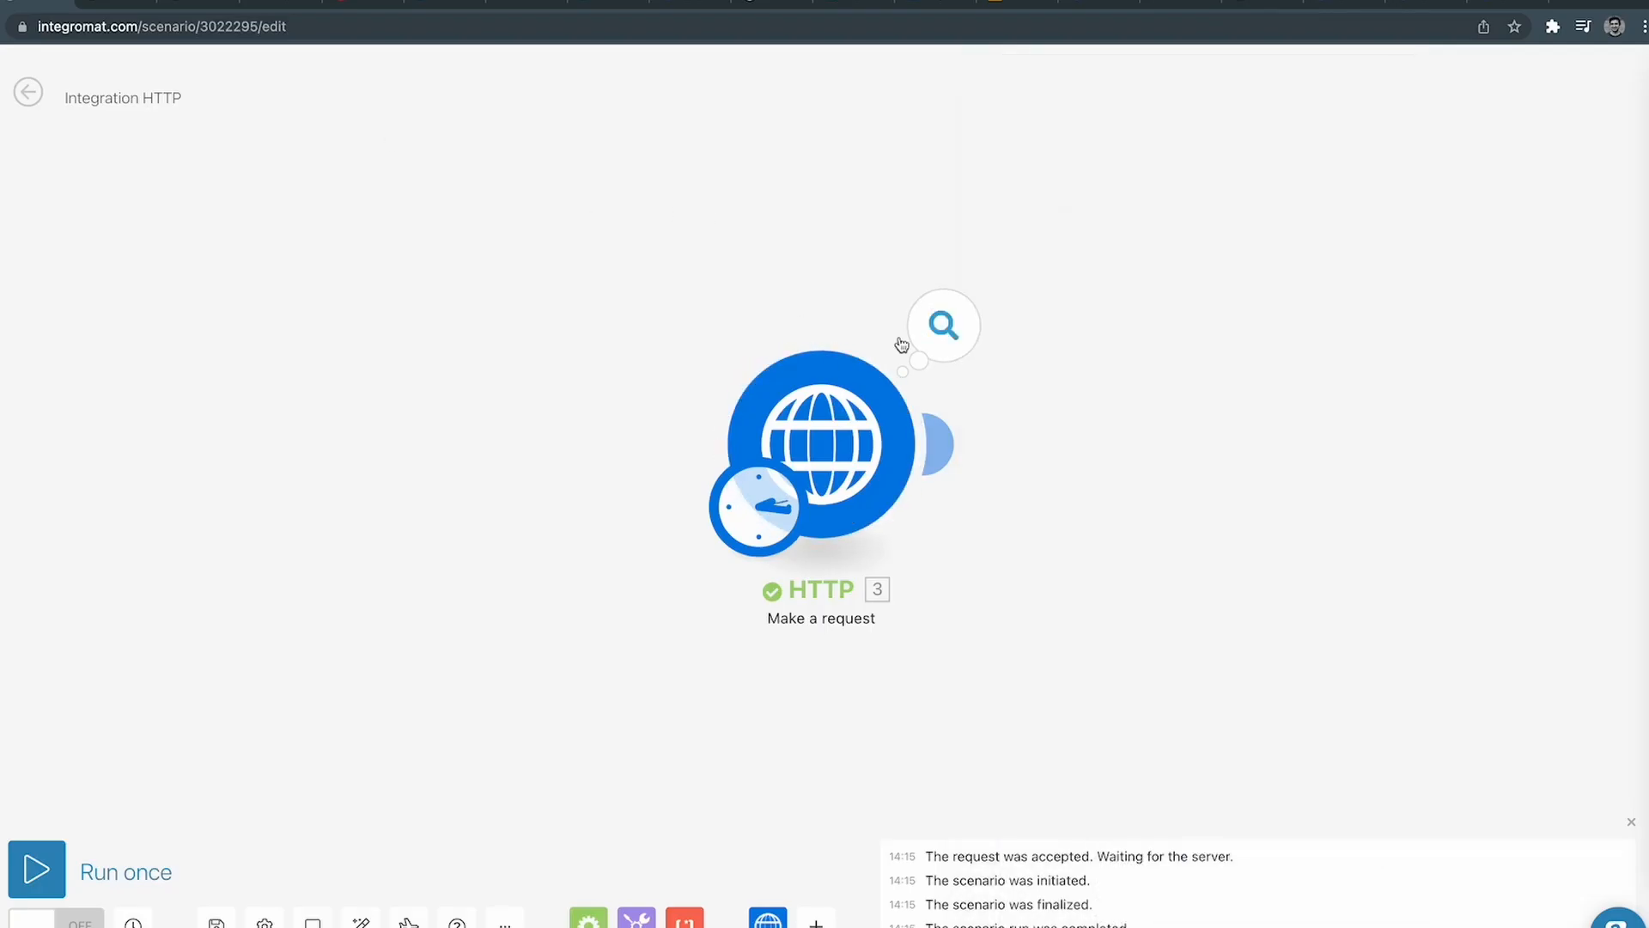
left_click(943, 445)
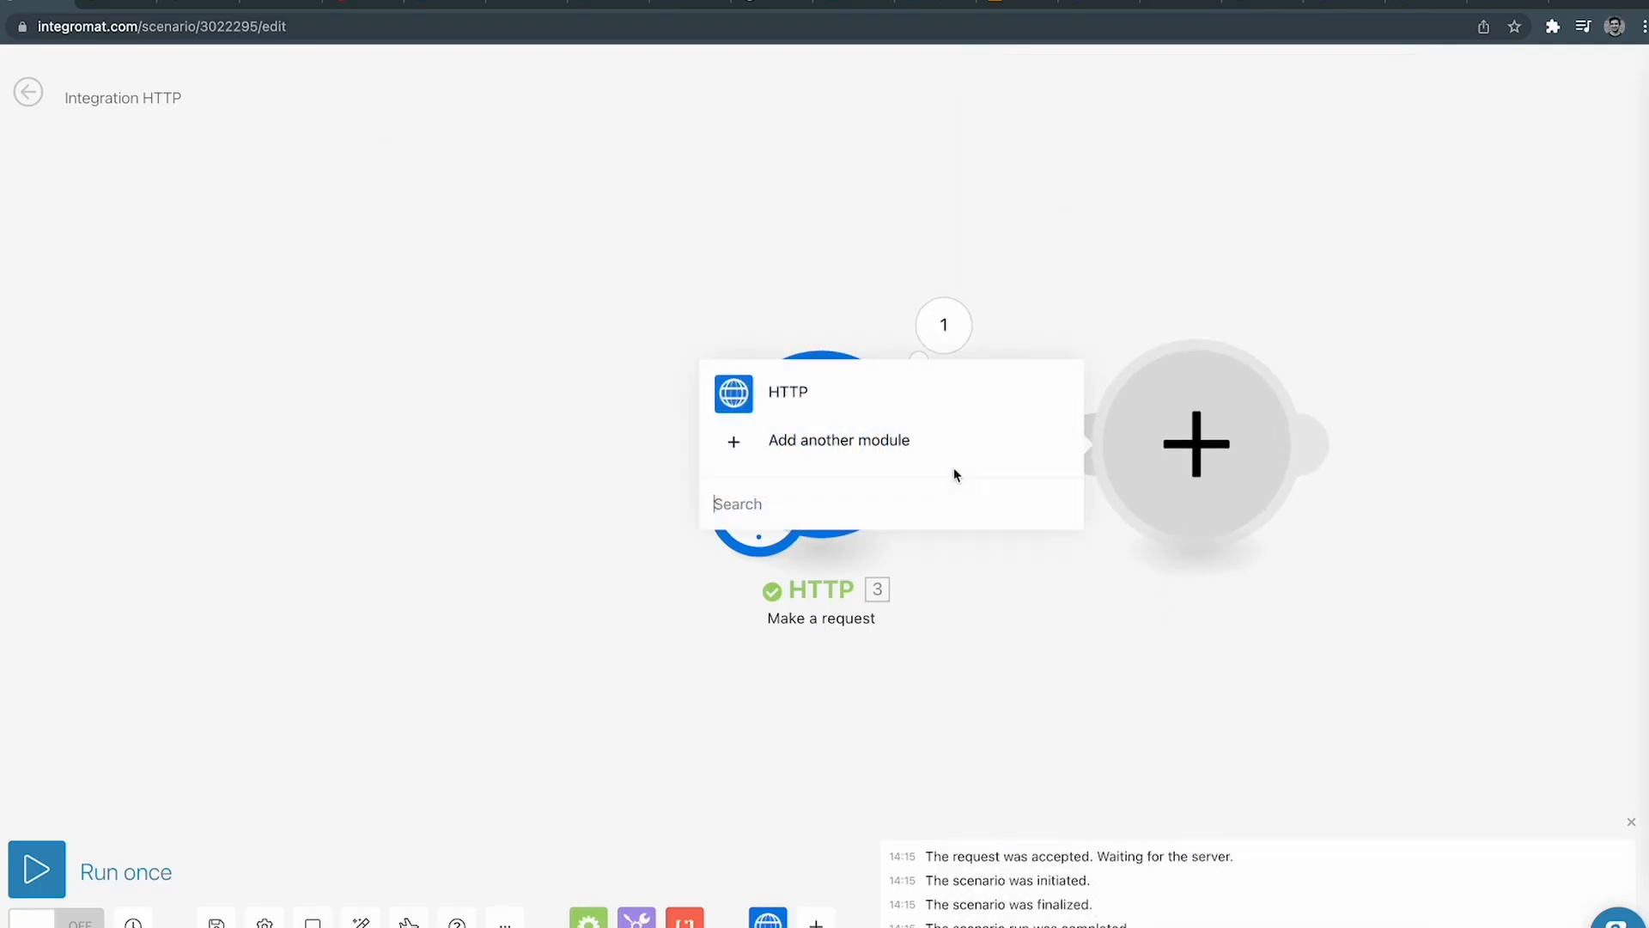
left_click(739, 393)
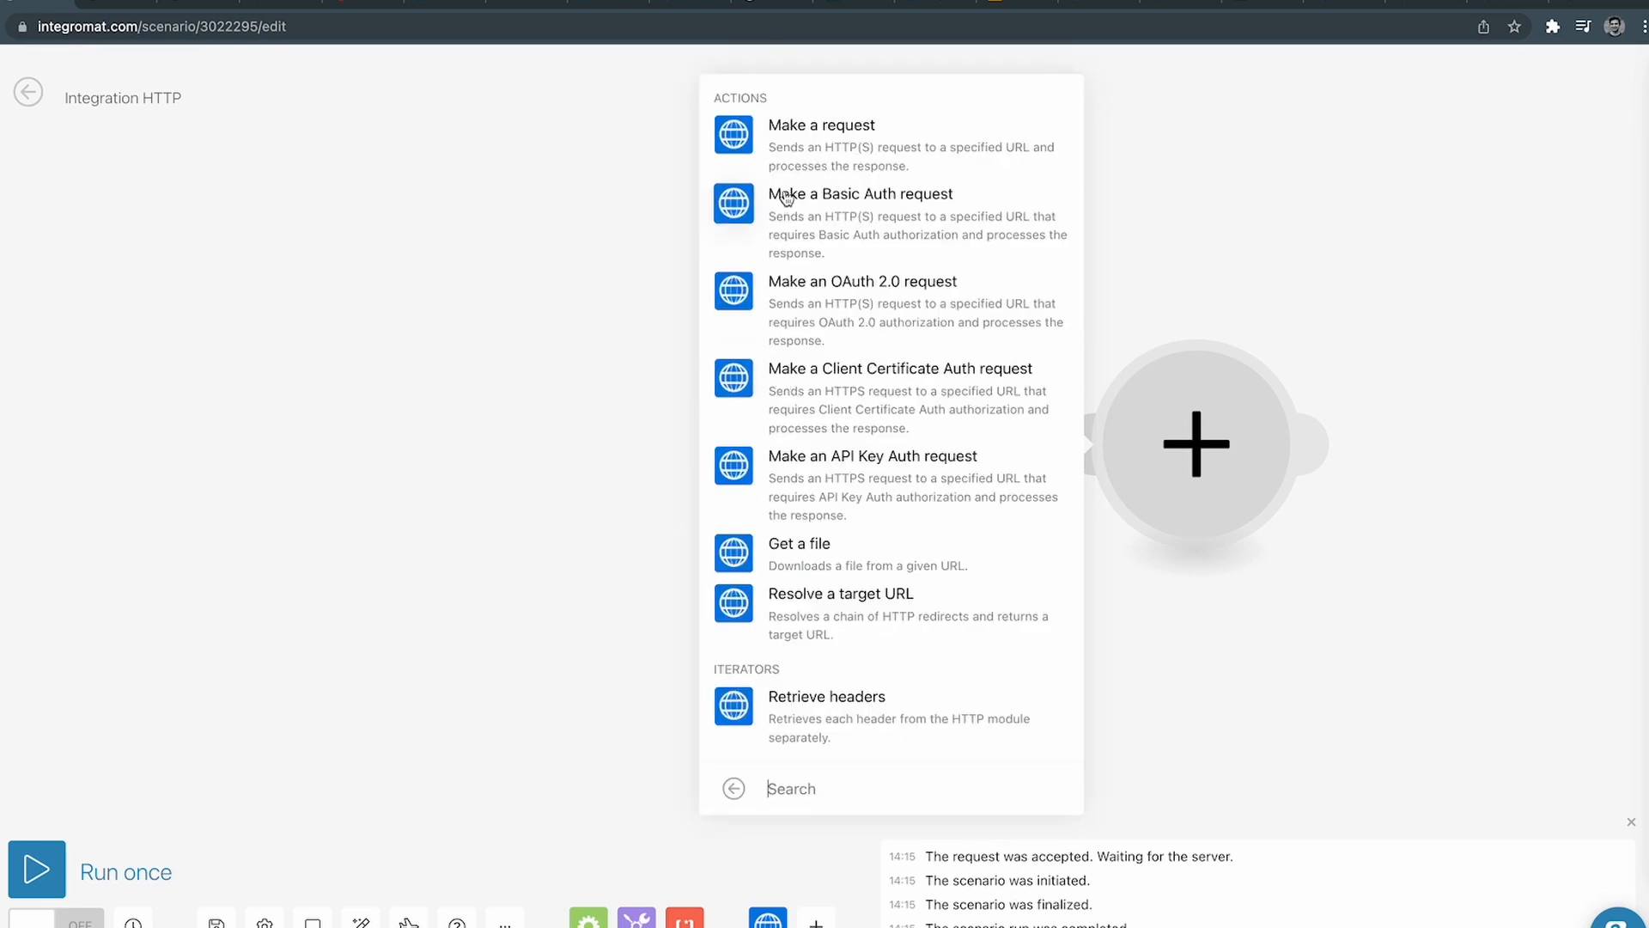
left_click(795, 144)
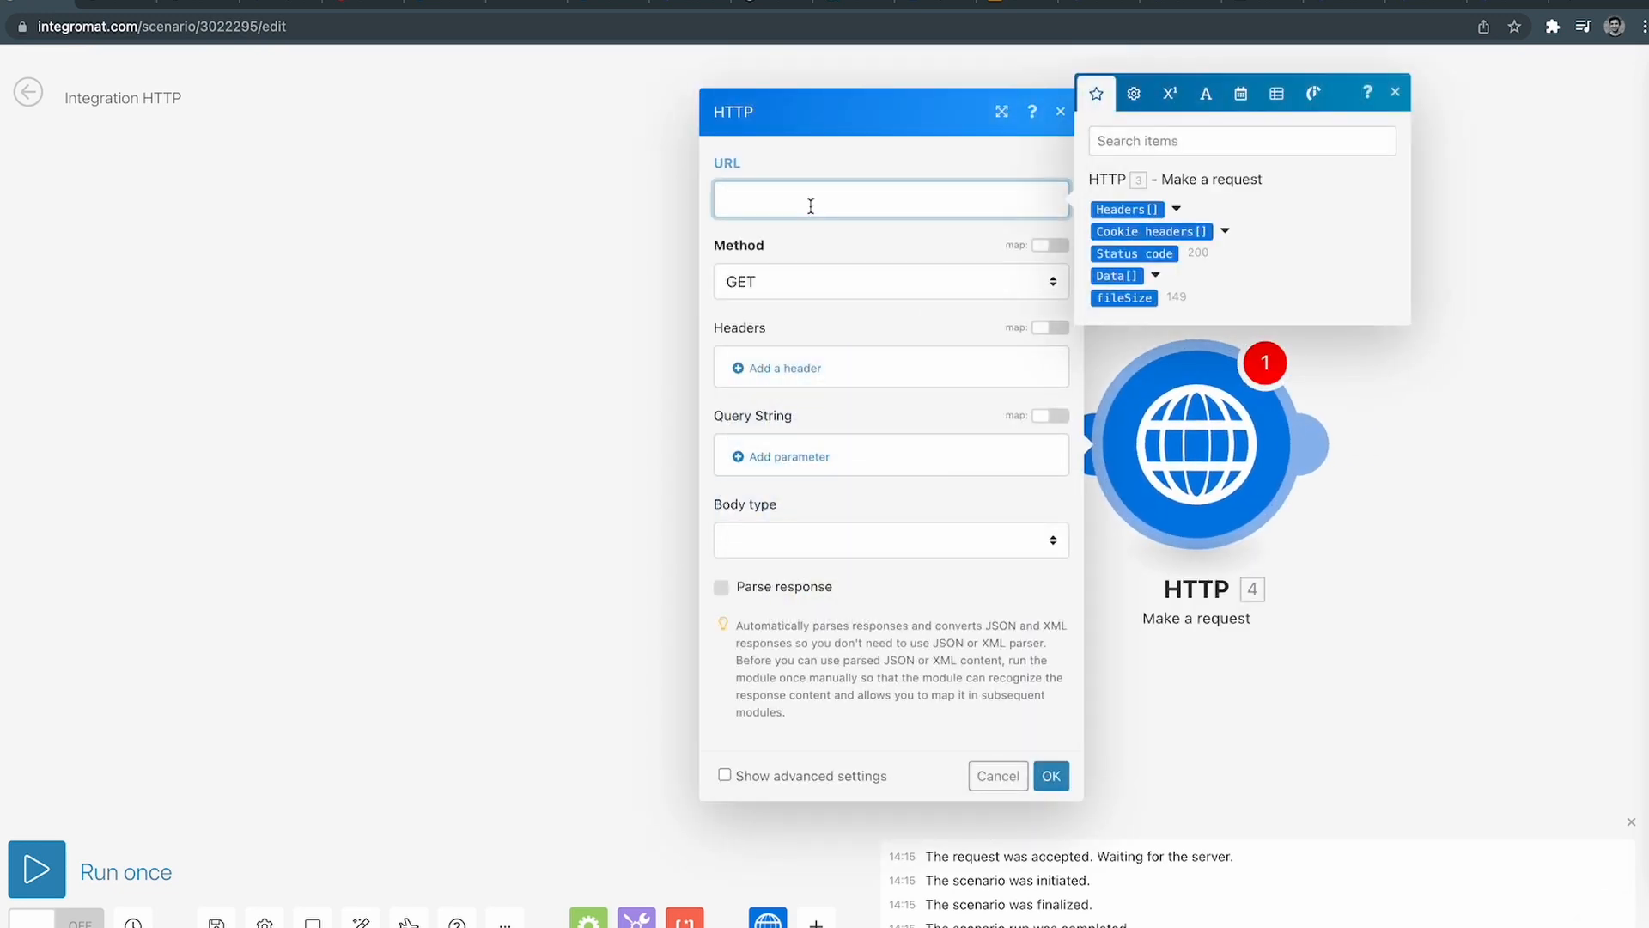
key("ctrl+v")
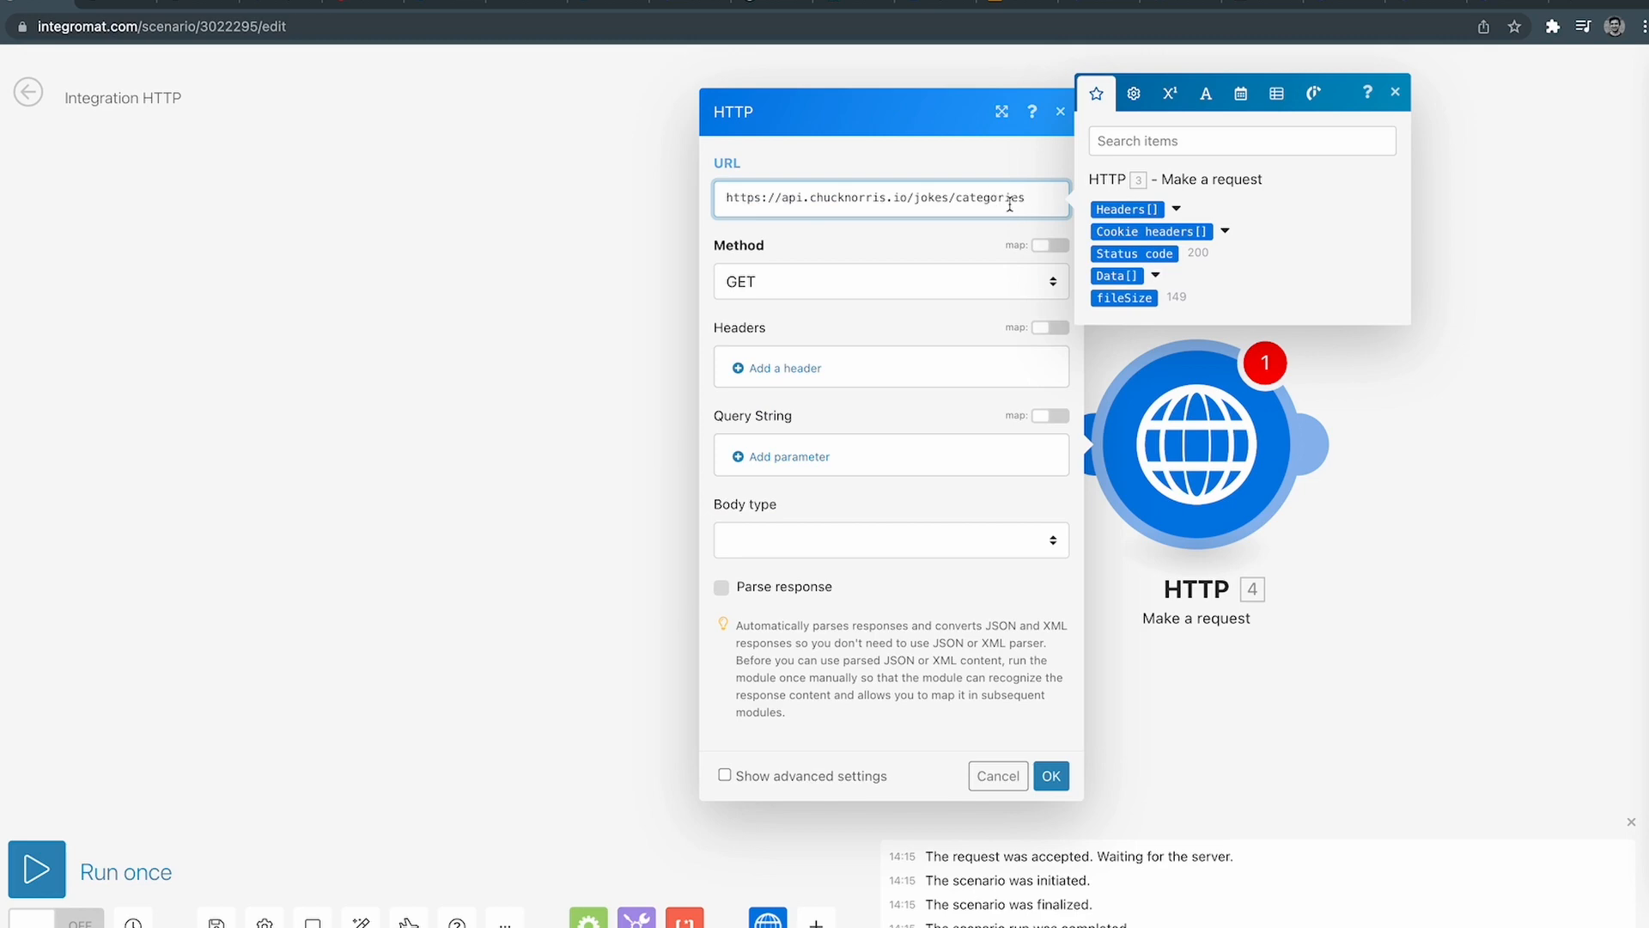
left_click(1261, 5)
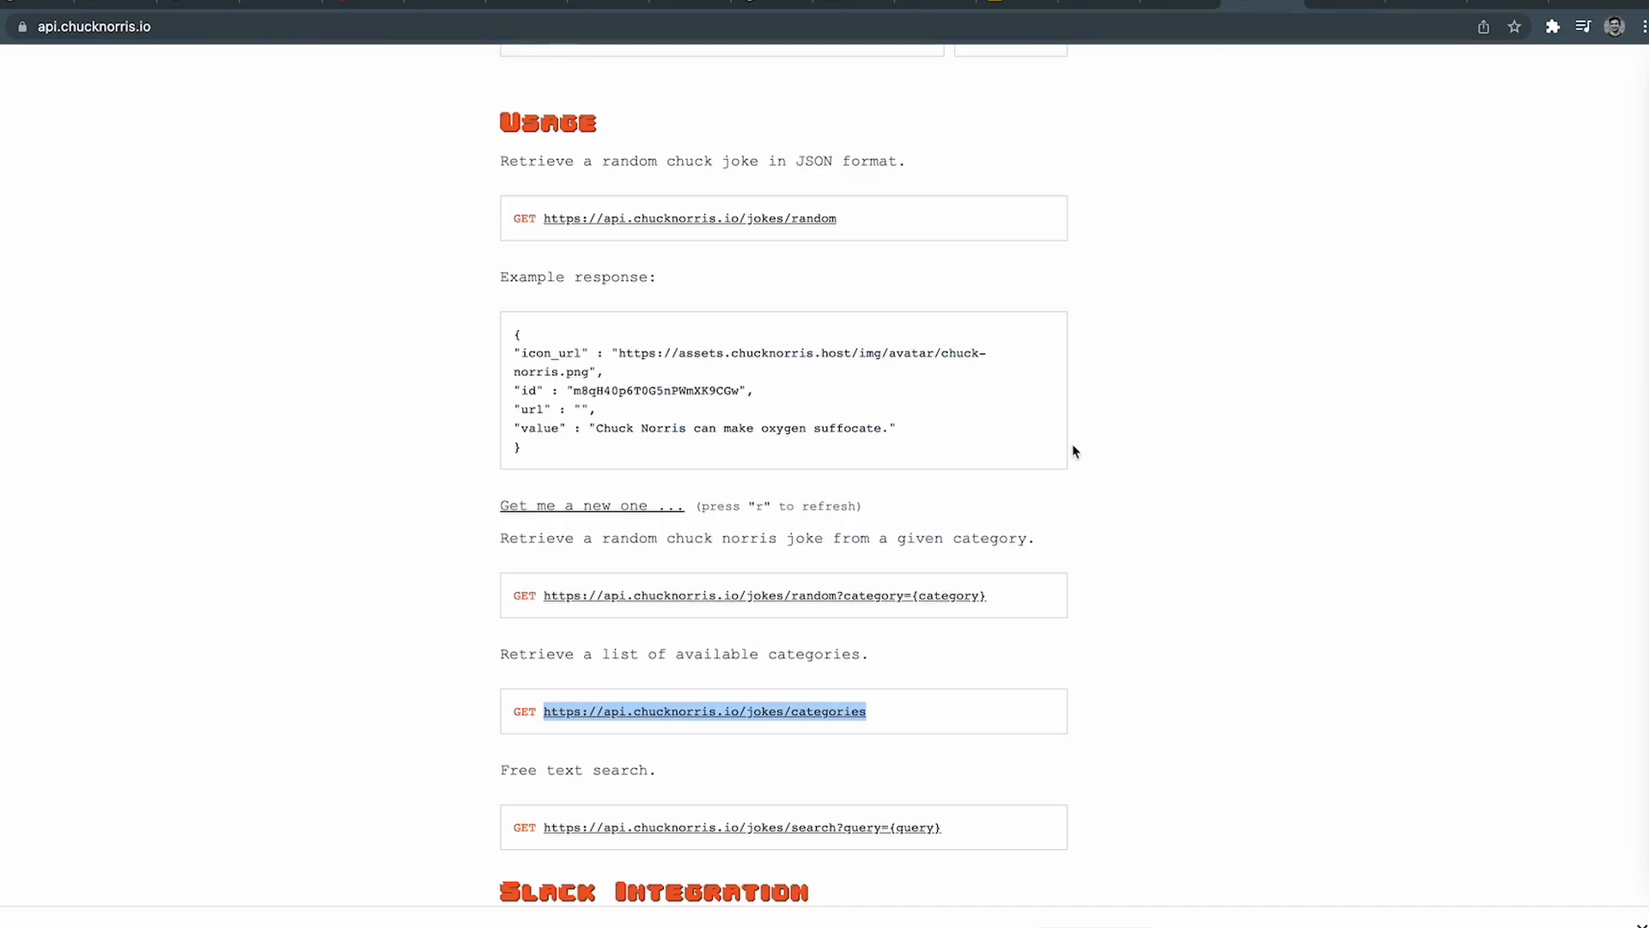
left_click_drag(1002, 606, 840, 590)
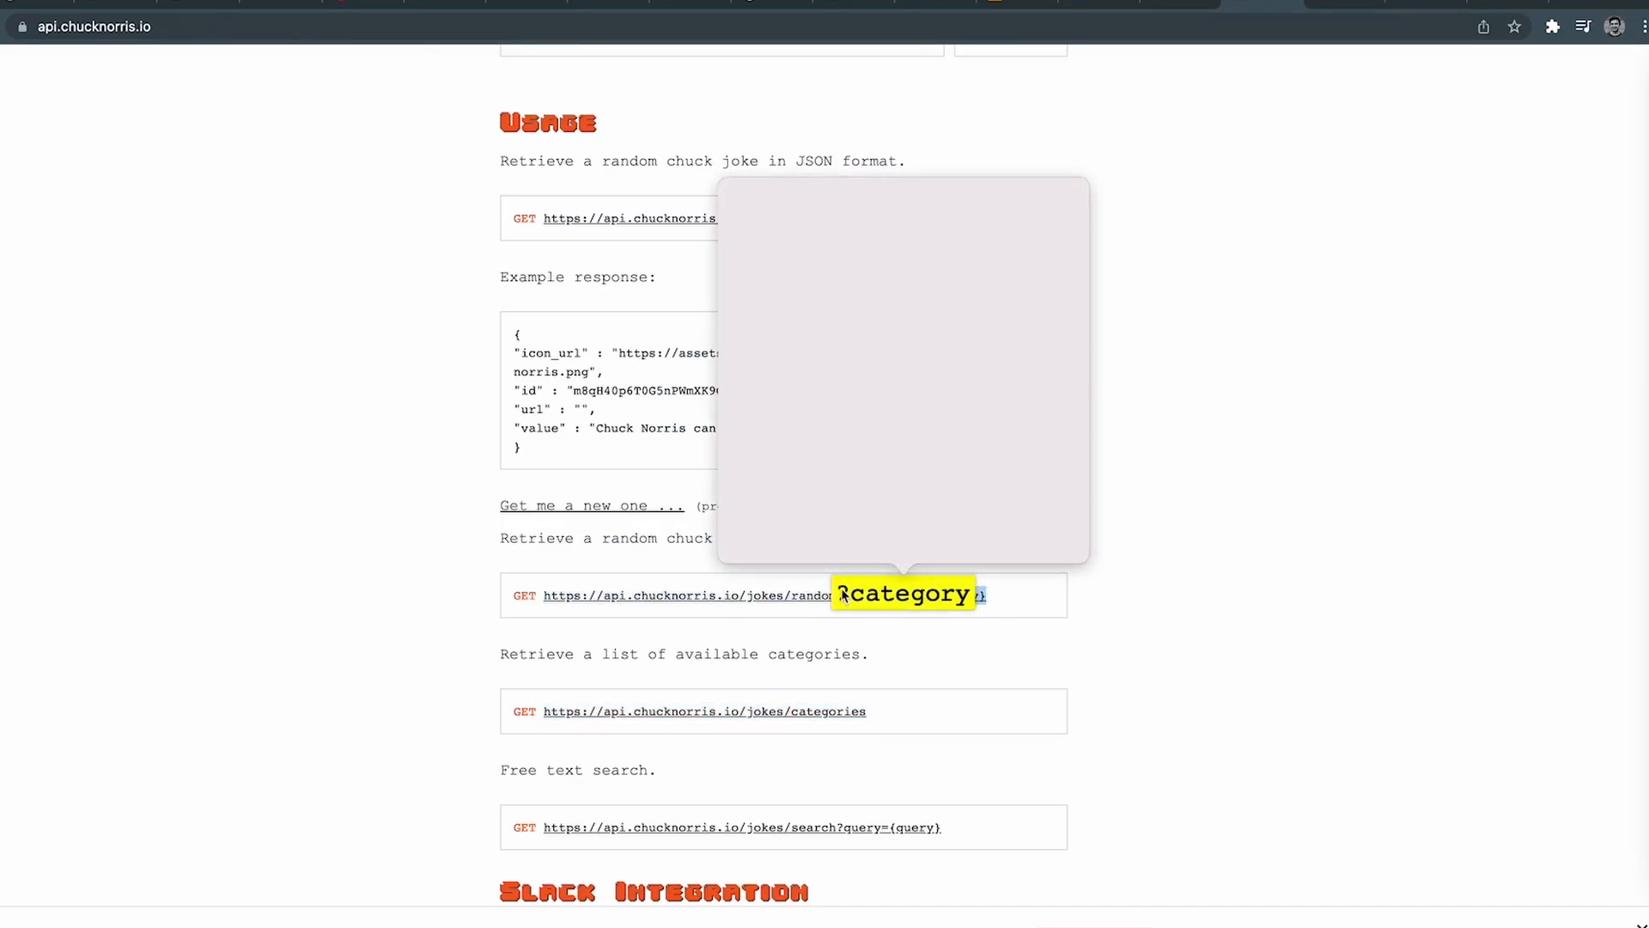
left_click(1017, 608)
left_click_drag(1017, 608, 794, 569)
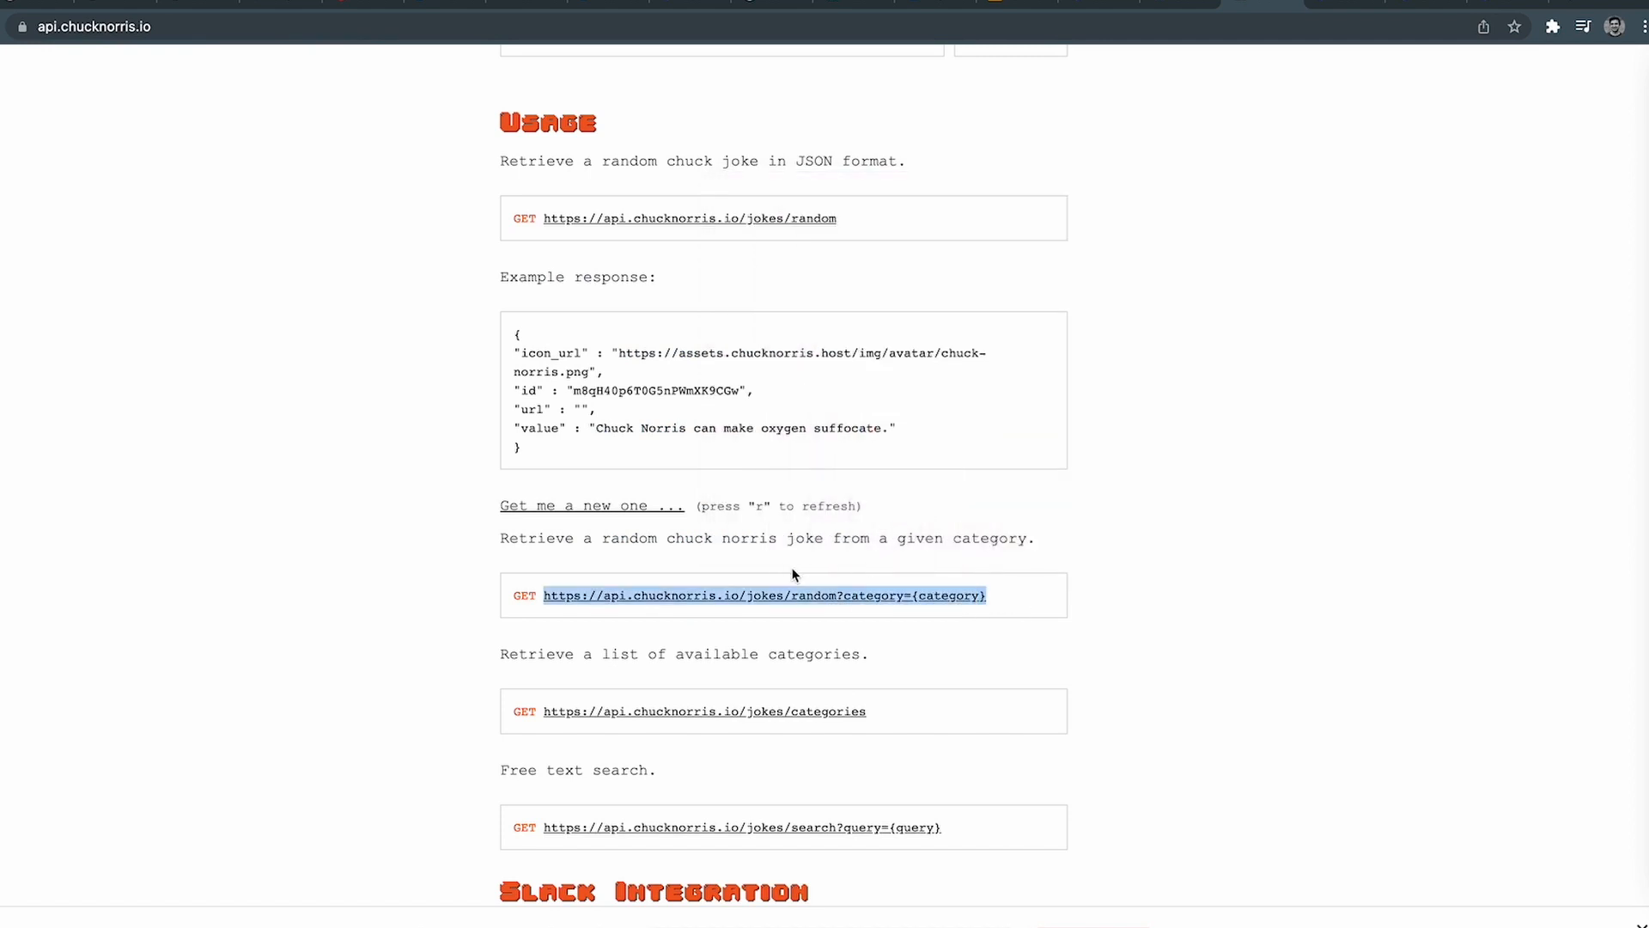
left_click(793, 567)
right_click(587, 603)
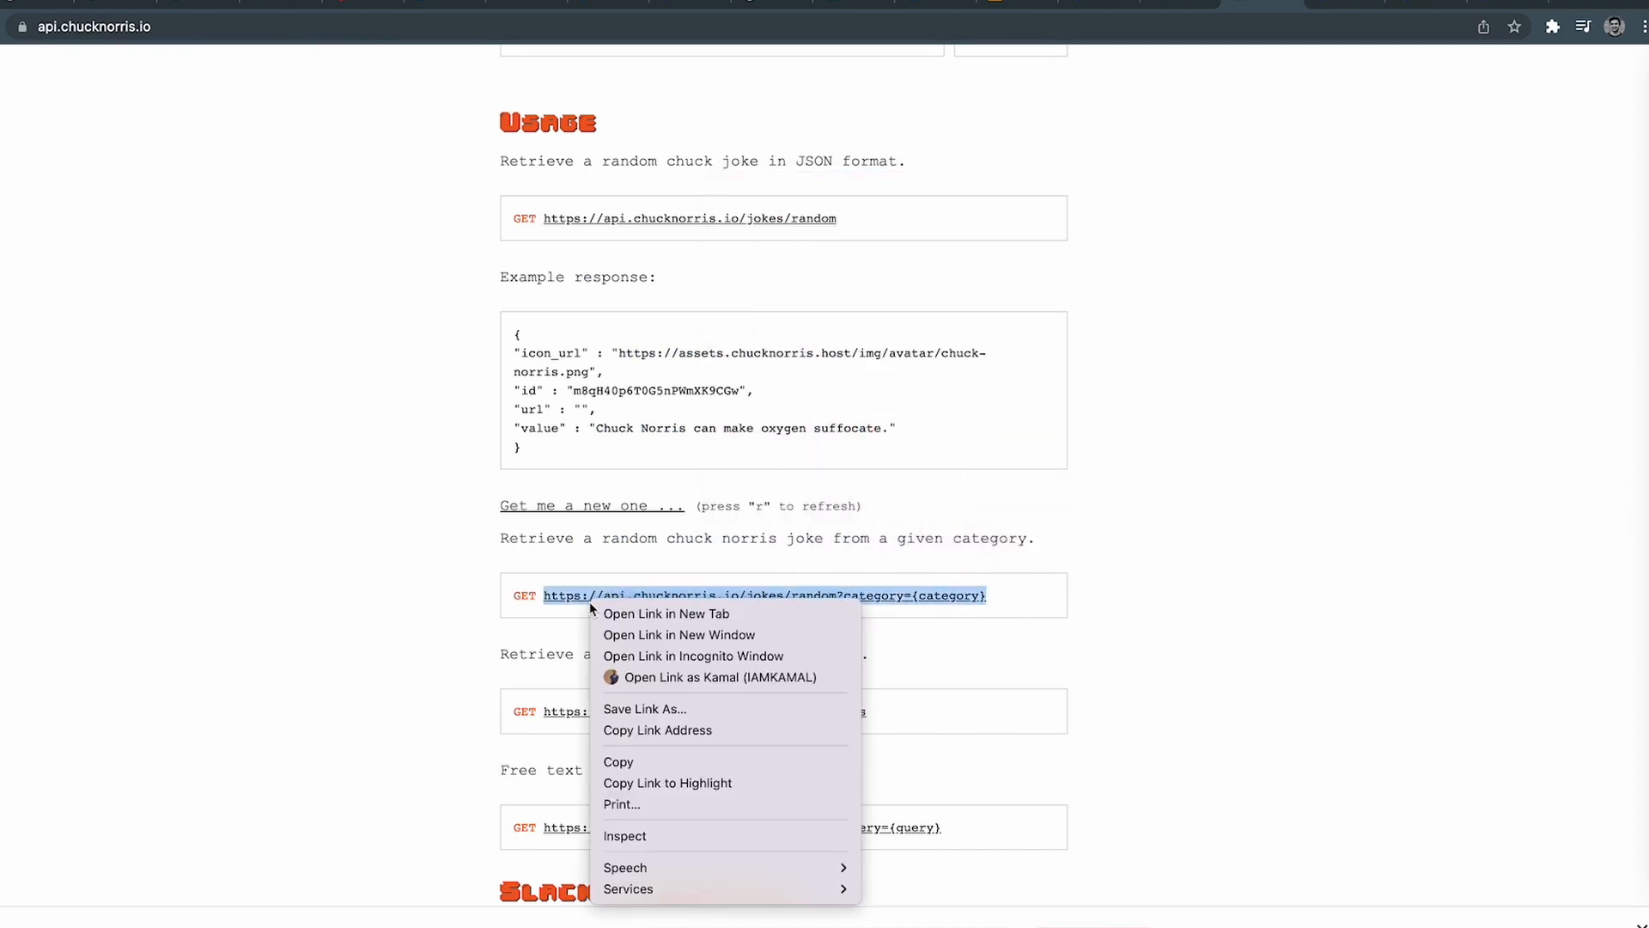
left_click(619, 761)
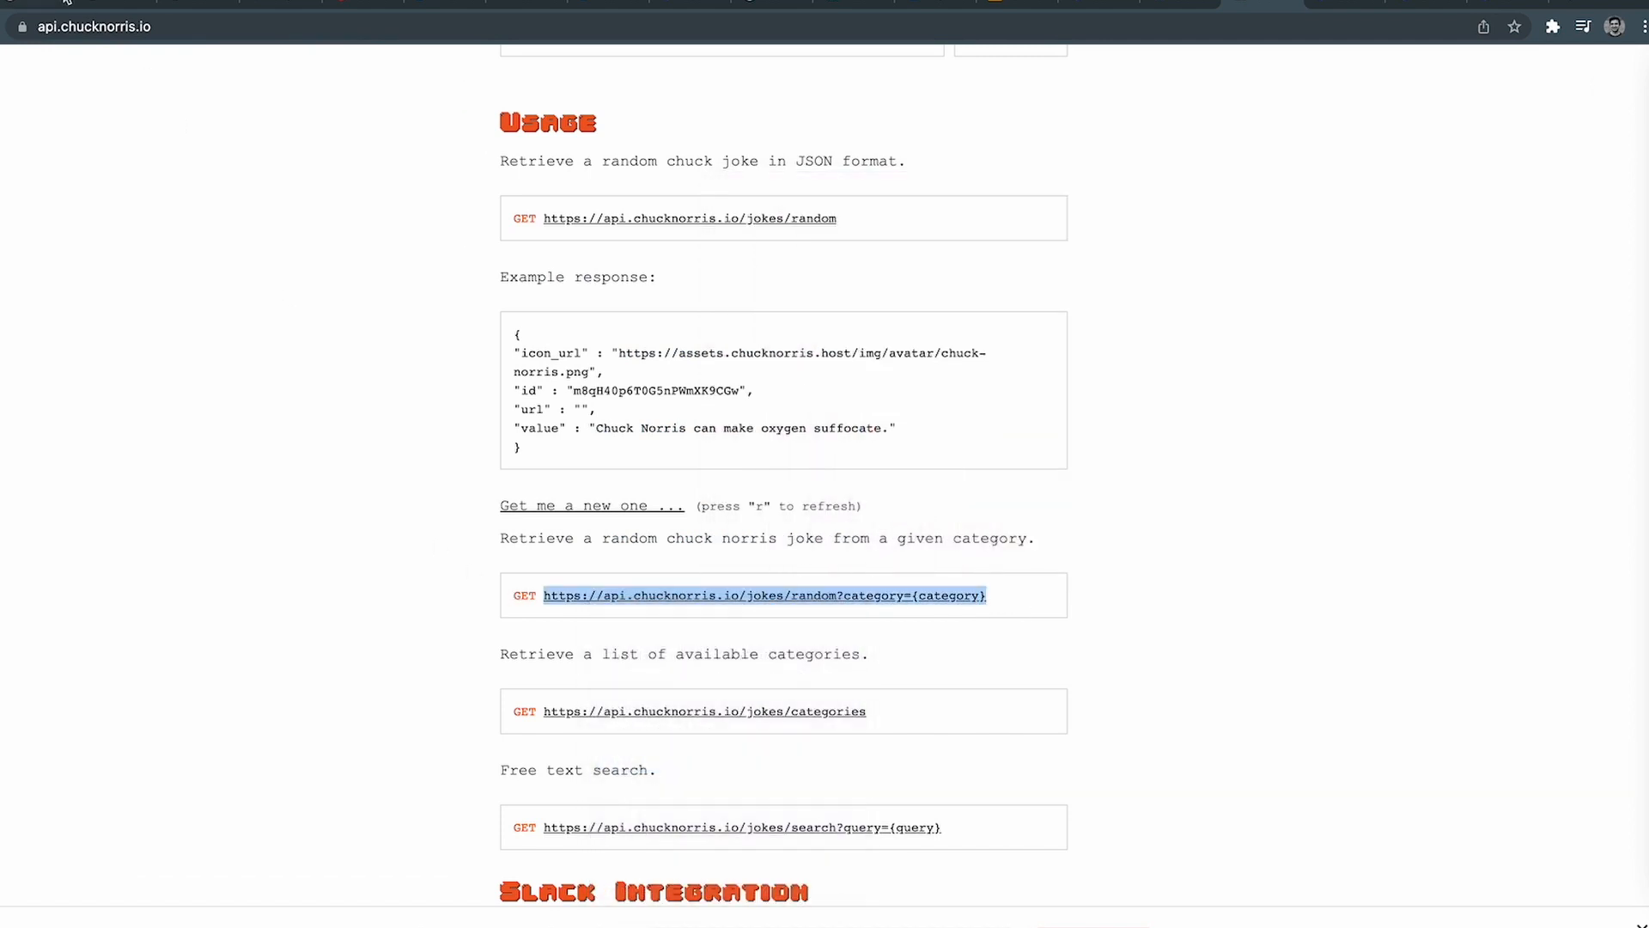
left_click(110, 5)
triple_click(829, 195)
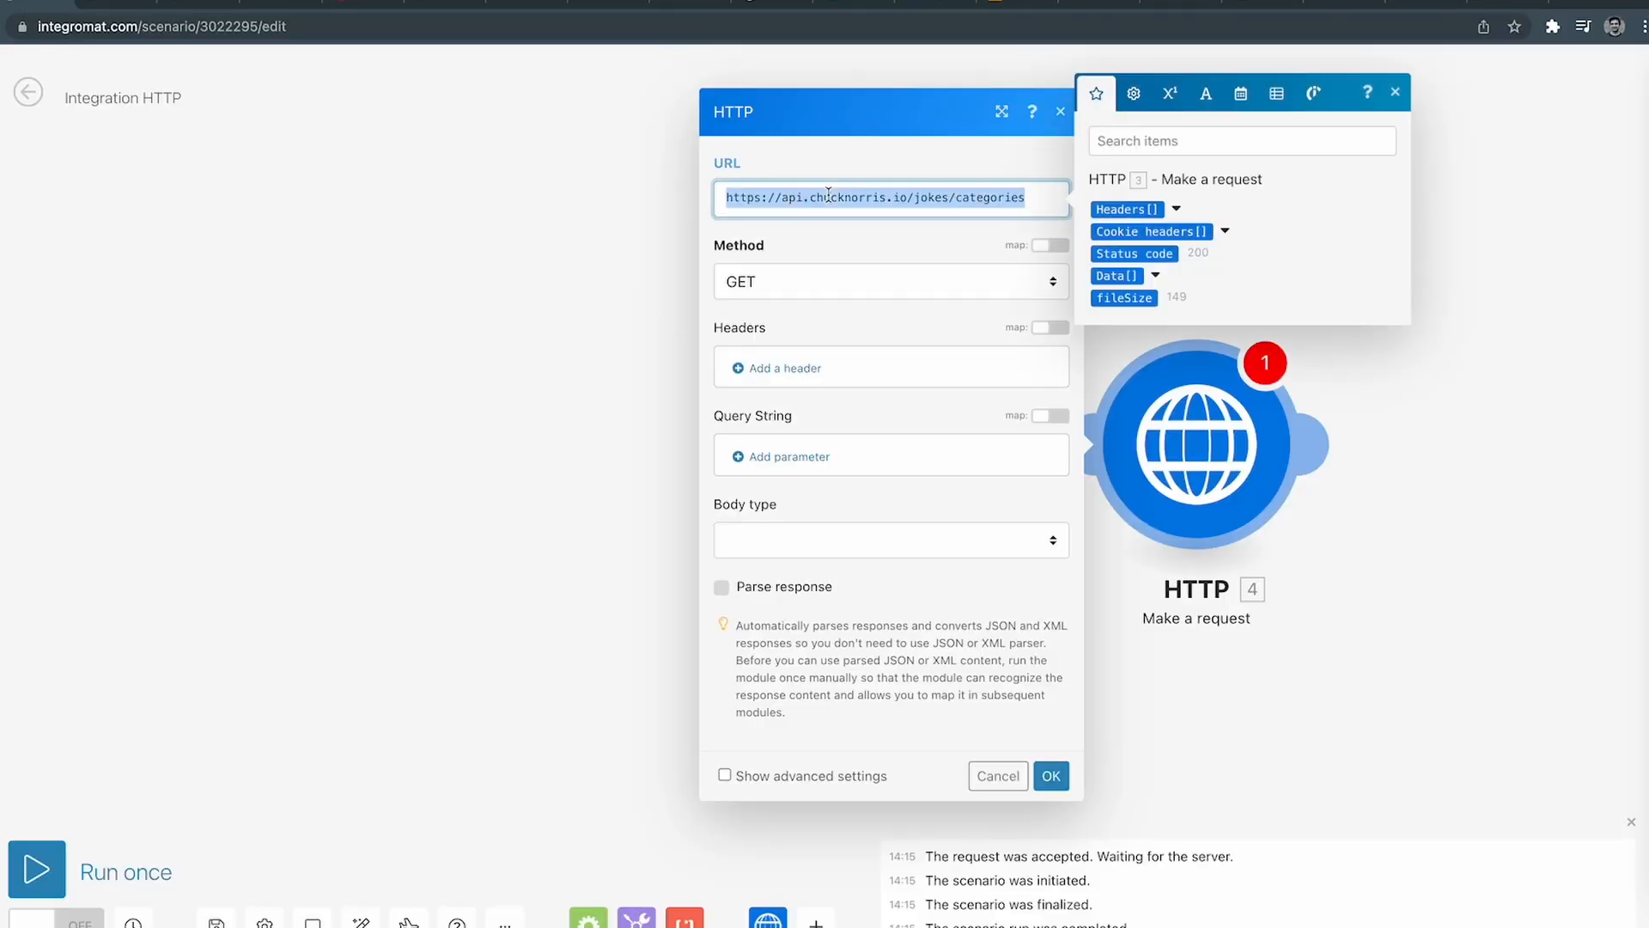
key("super+v")
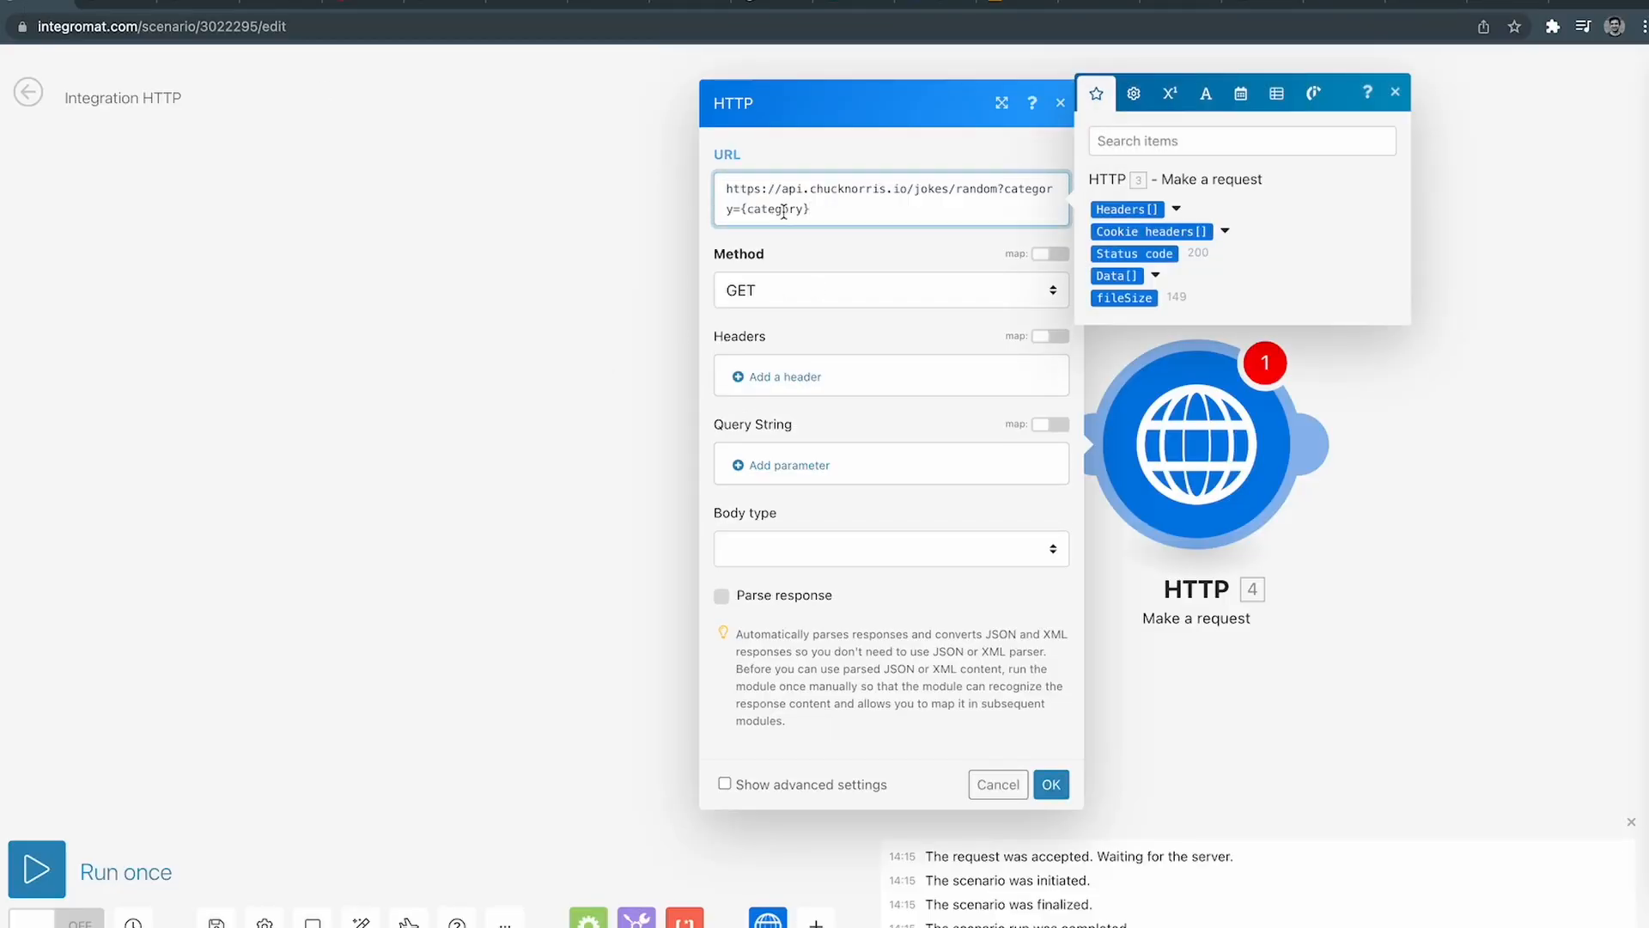
key("BackSpace")
key("BackSpace")
left_click(914, 255)
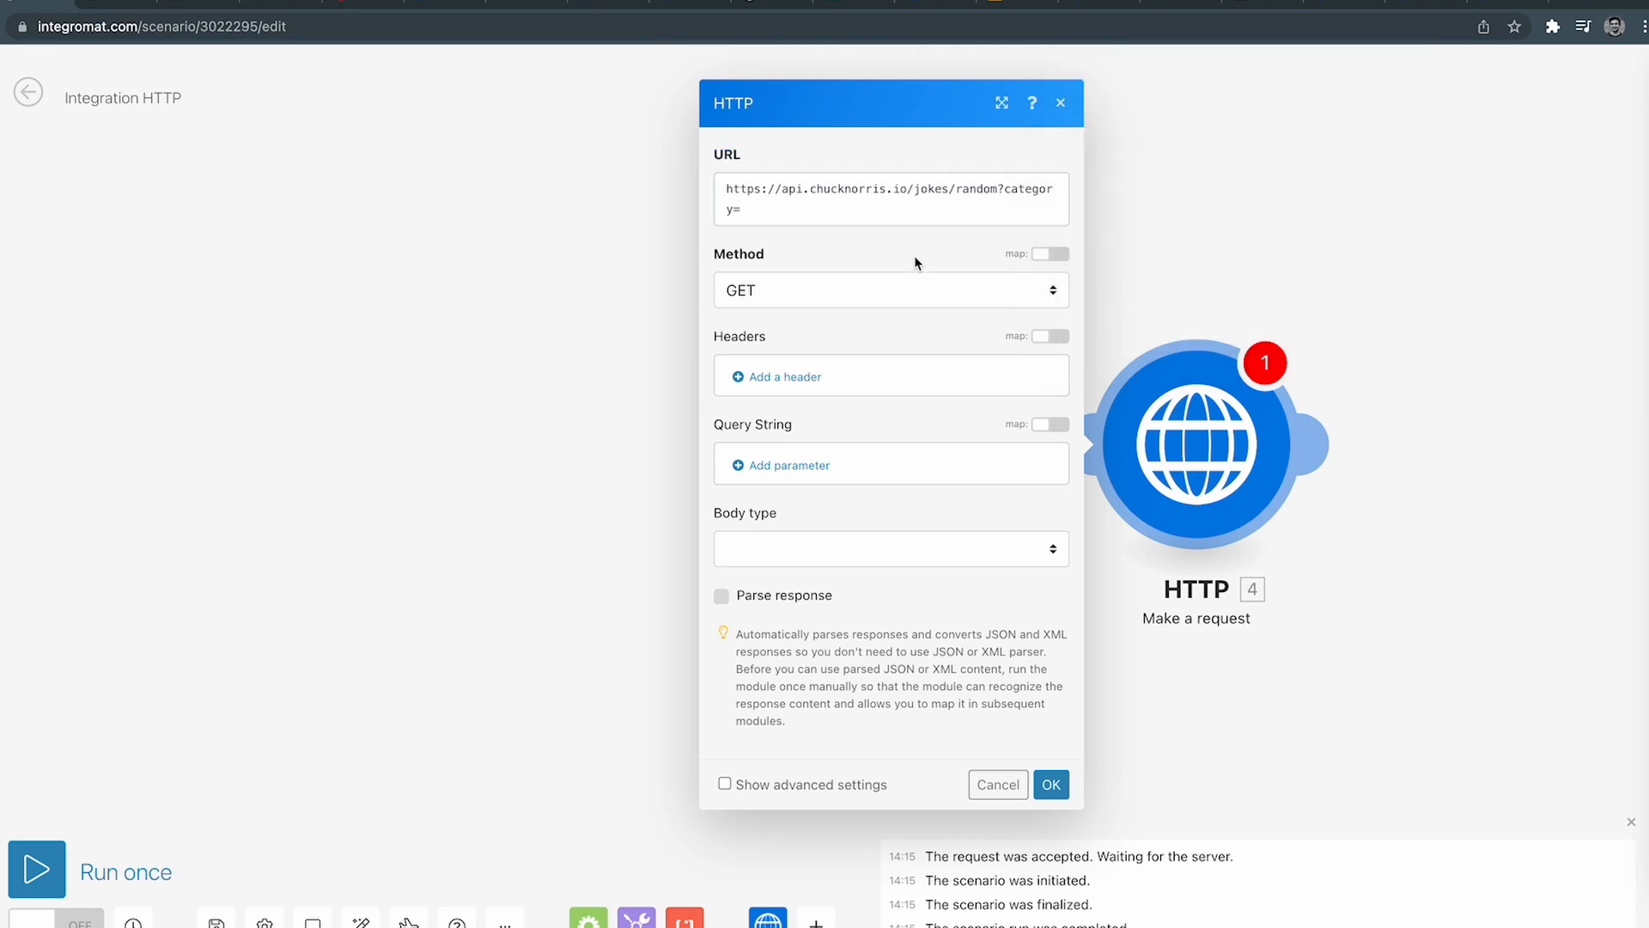
Check the mappable items for the second module's URL and review the categories in the first HTTP module's output data.
left_click(839, 218)
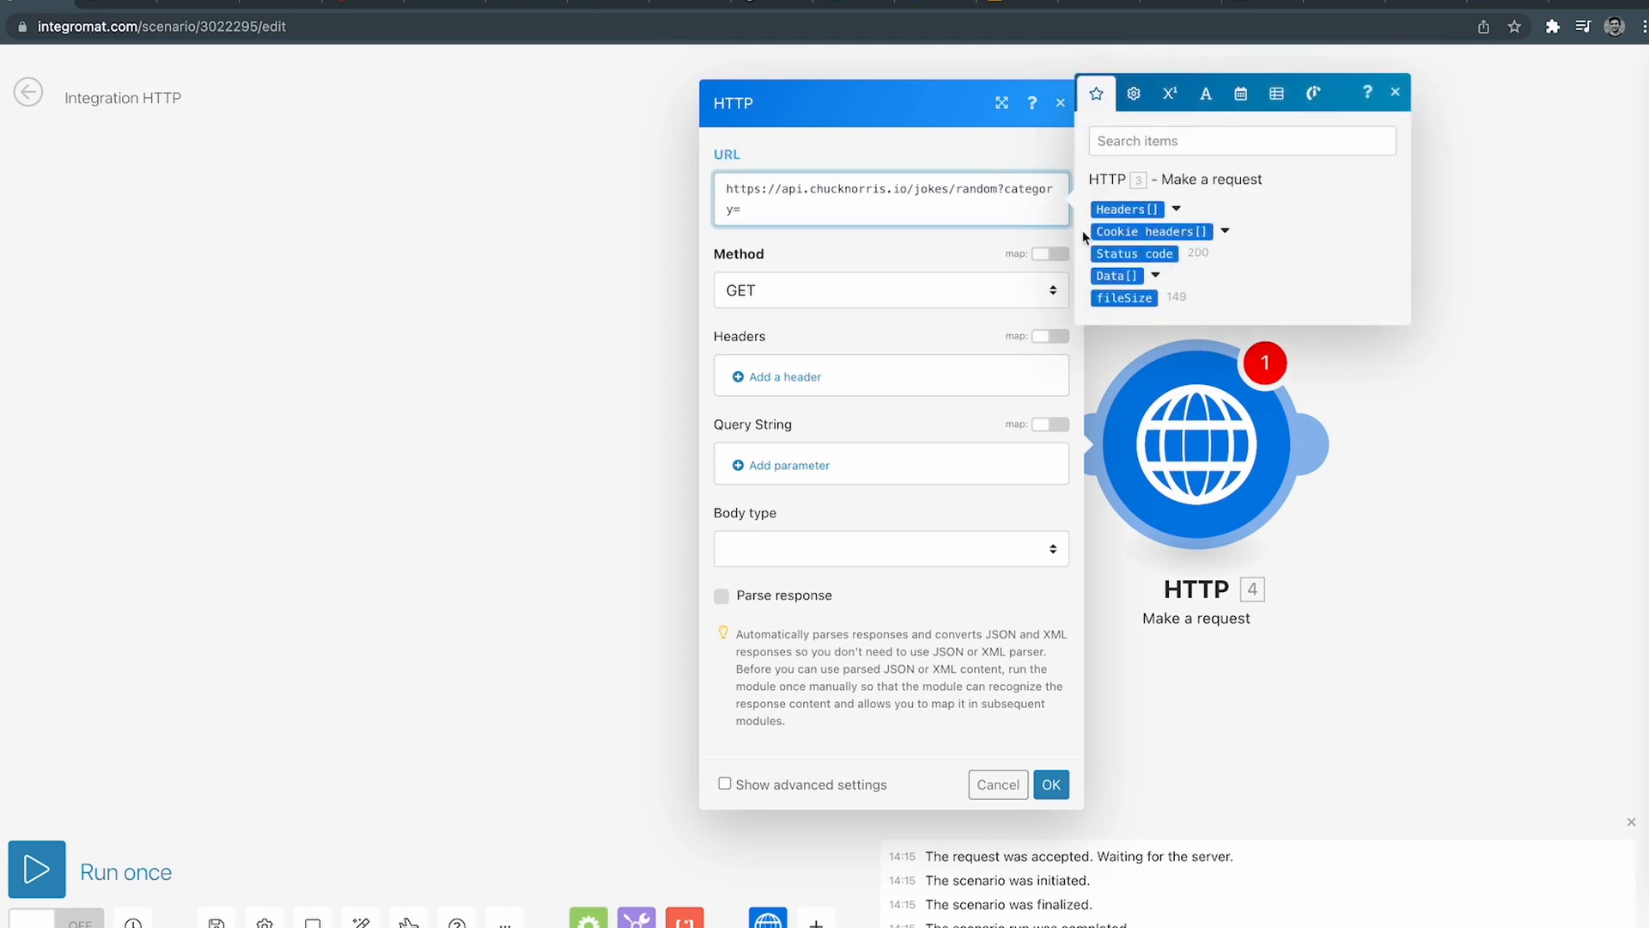
left_click(622, 337)
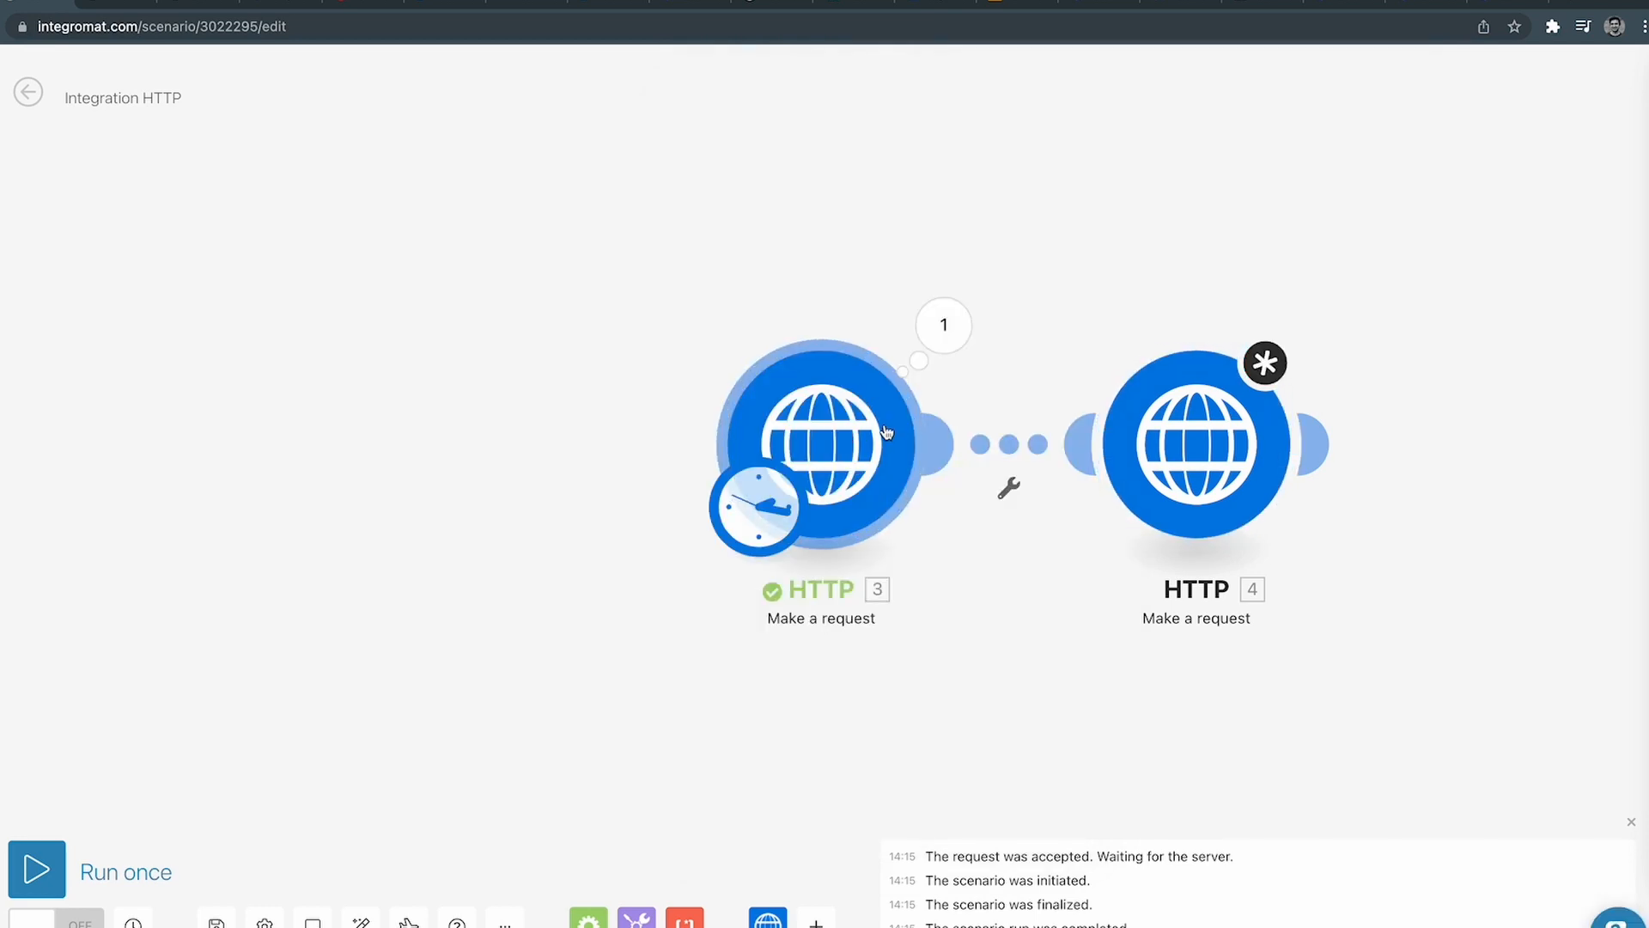
left_click(1207, 394)
left_click(811, 211)
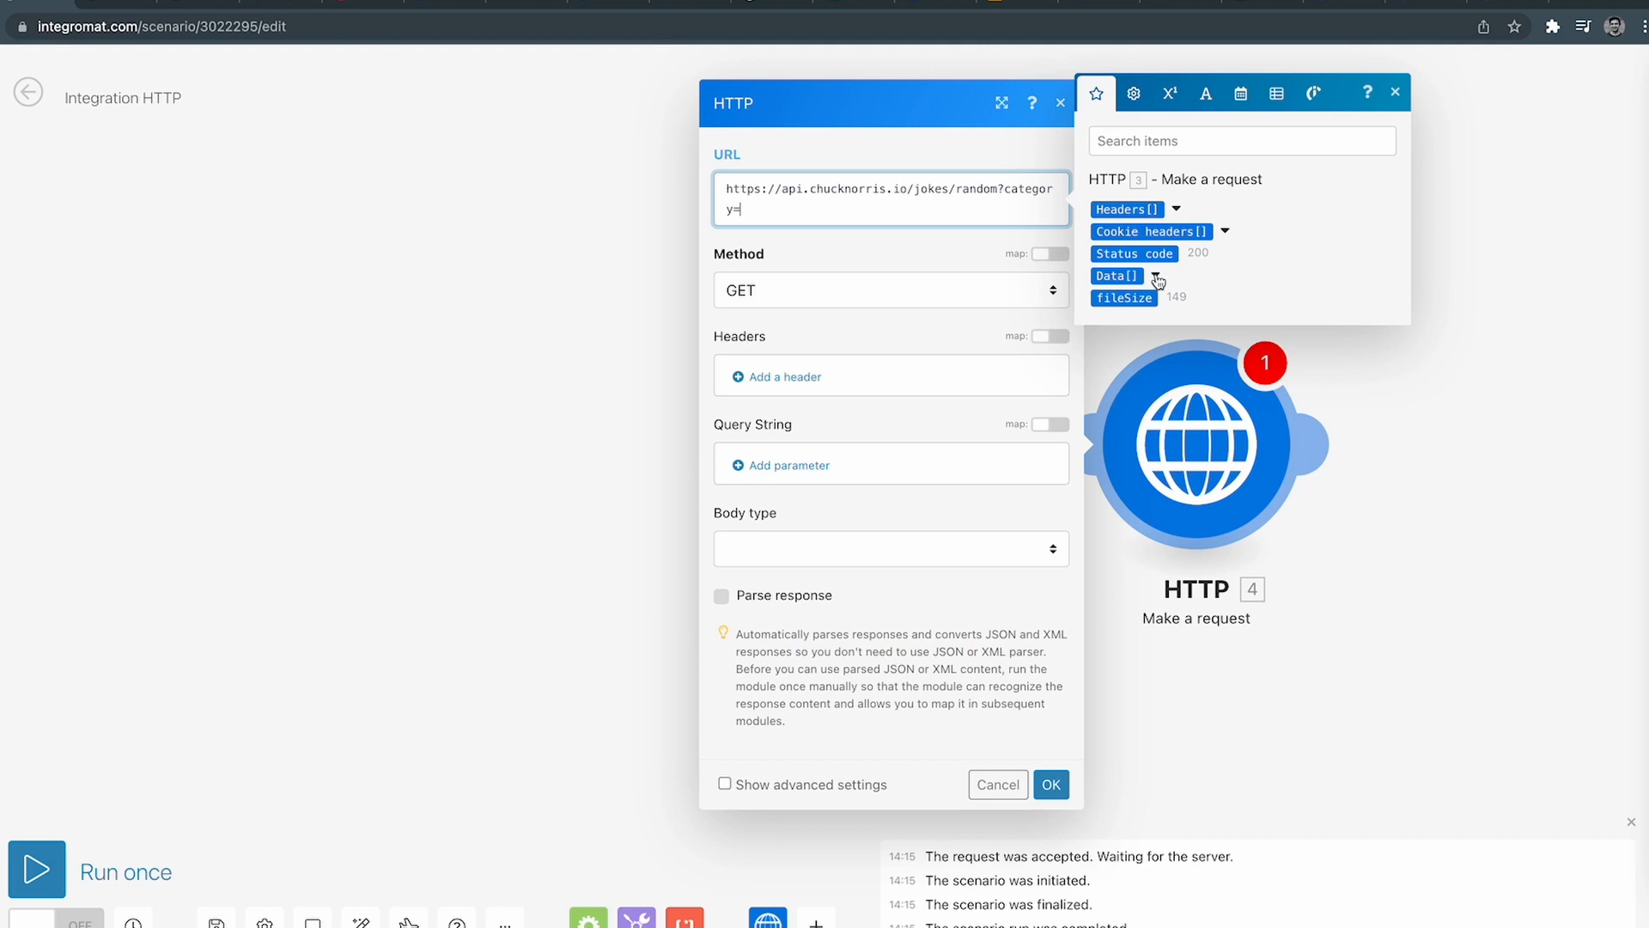
left_click(606, 355)
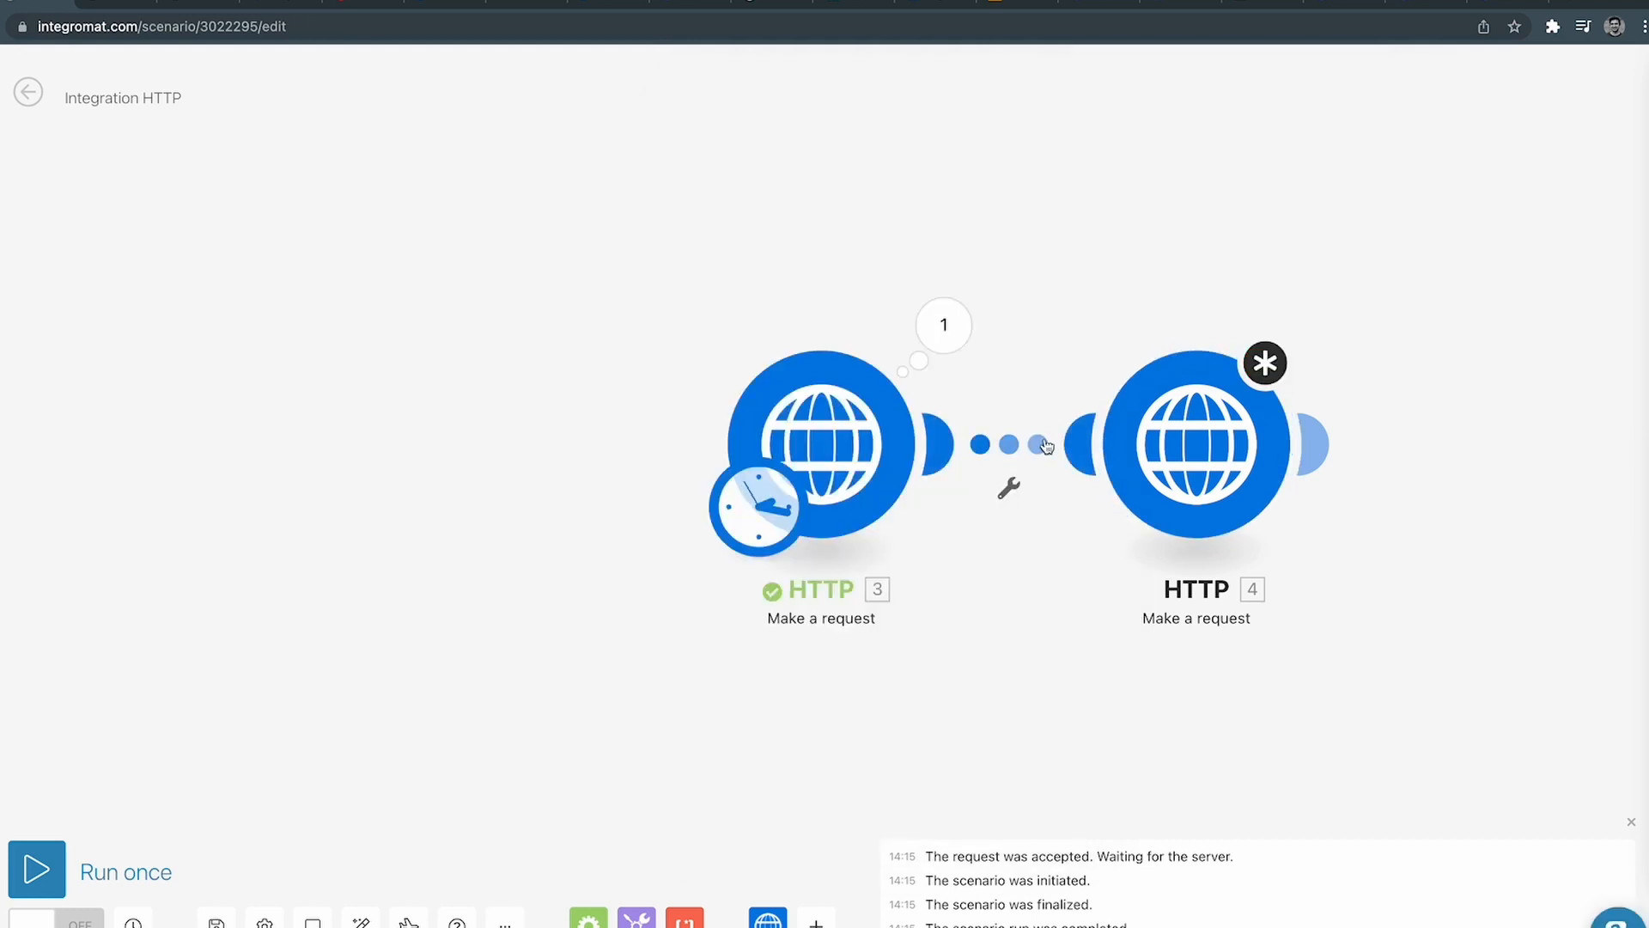
left_click(944, 325)
left_click(1064, 687)
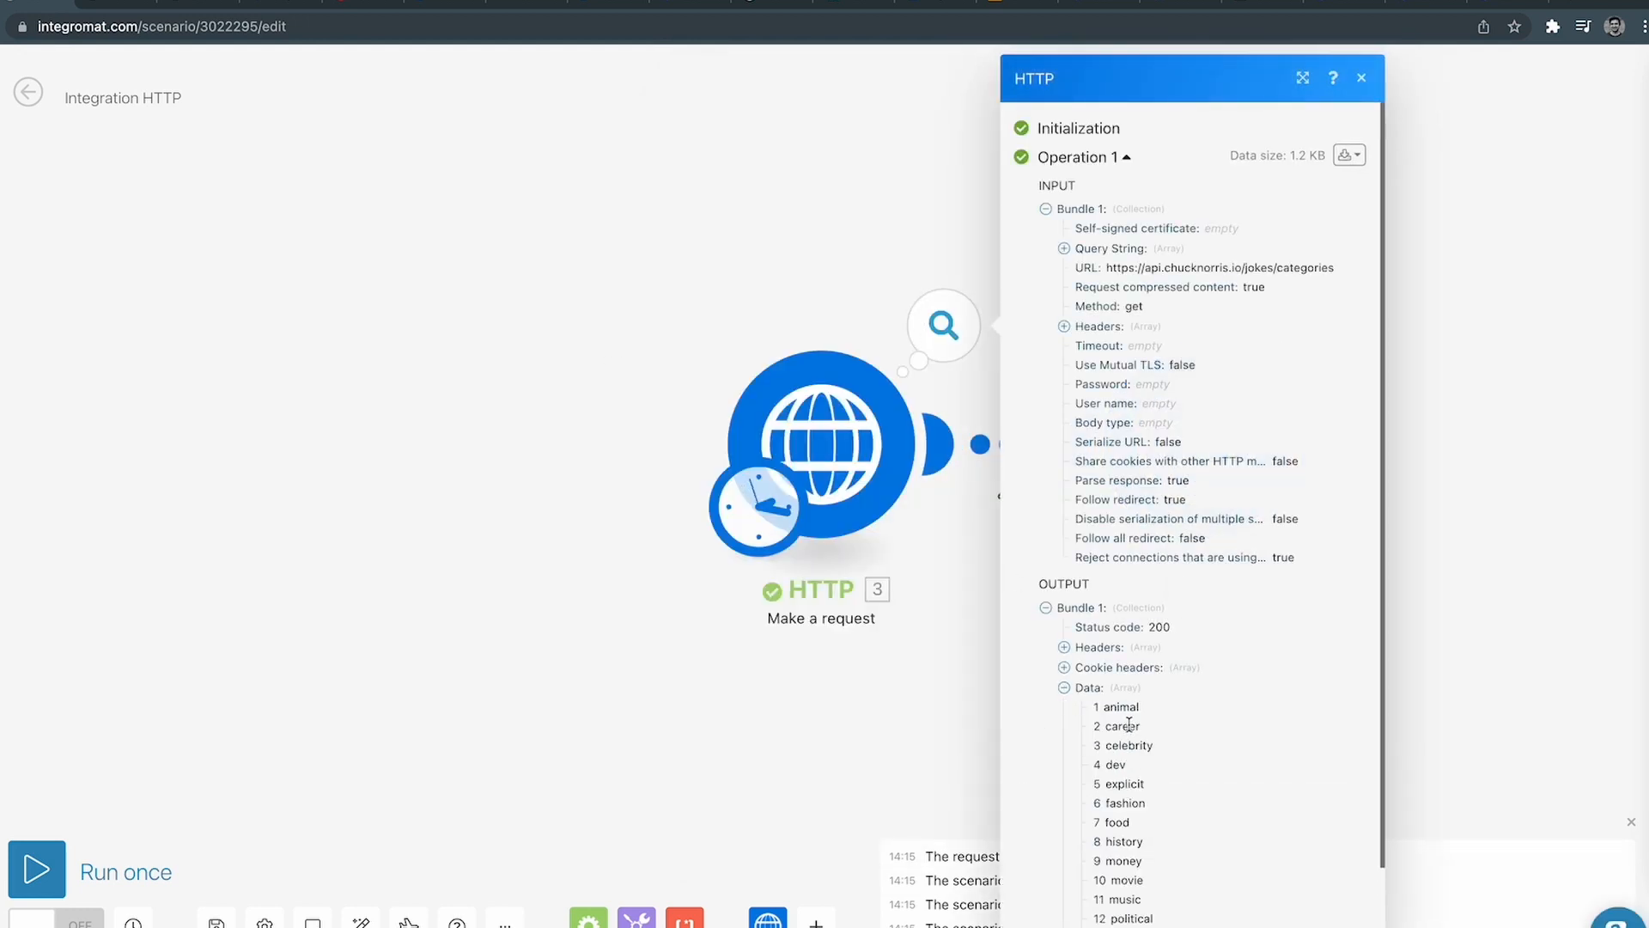
left_click(863, 278)
Map the first item of the first HTTP module's Data array to the end of the second module's URL and save.
left_click(1226, 378)
left_click(838, 215)
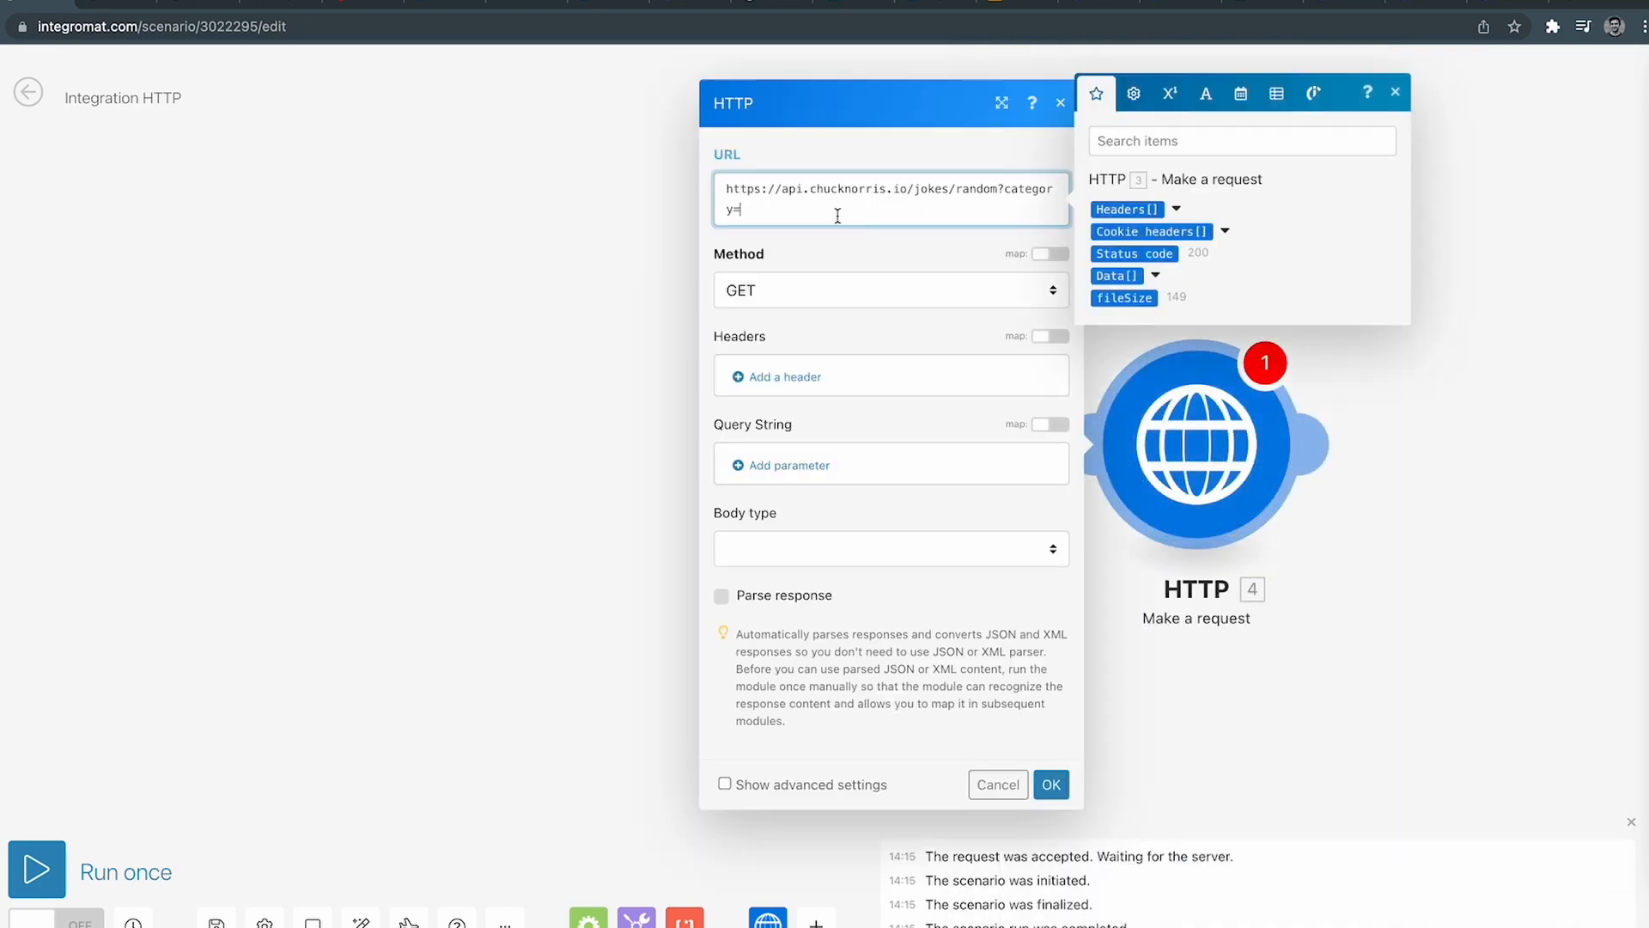
left_click(1157, 278)
left_click(1119, 287)
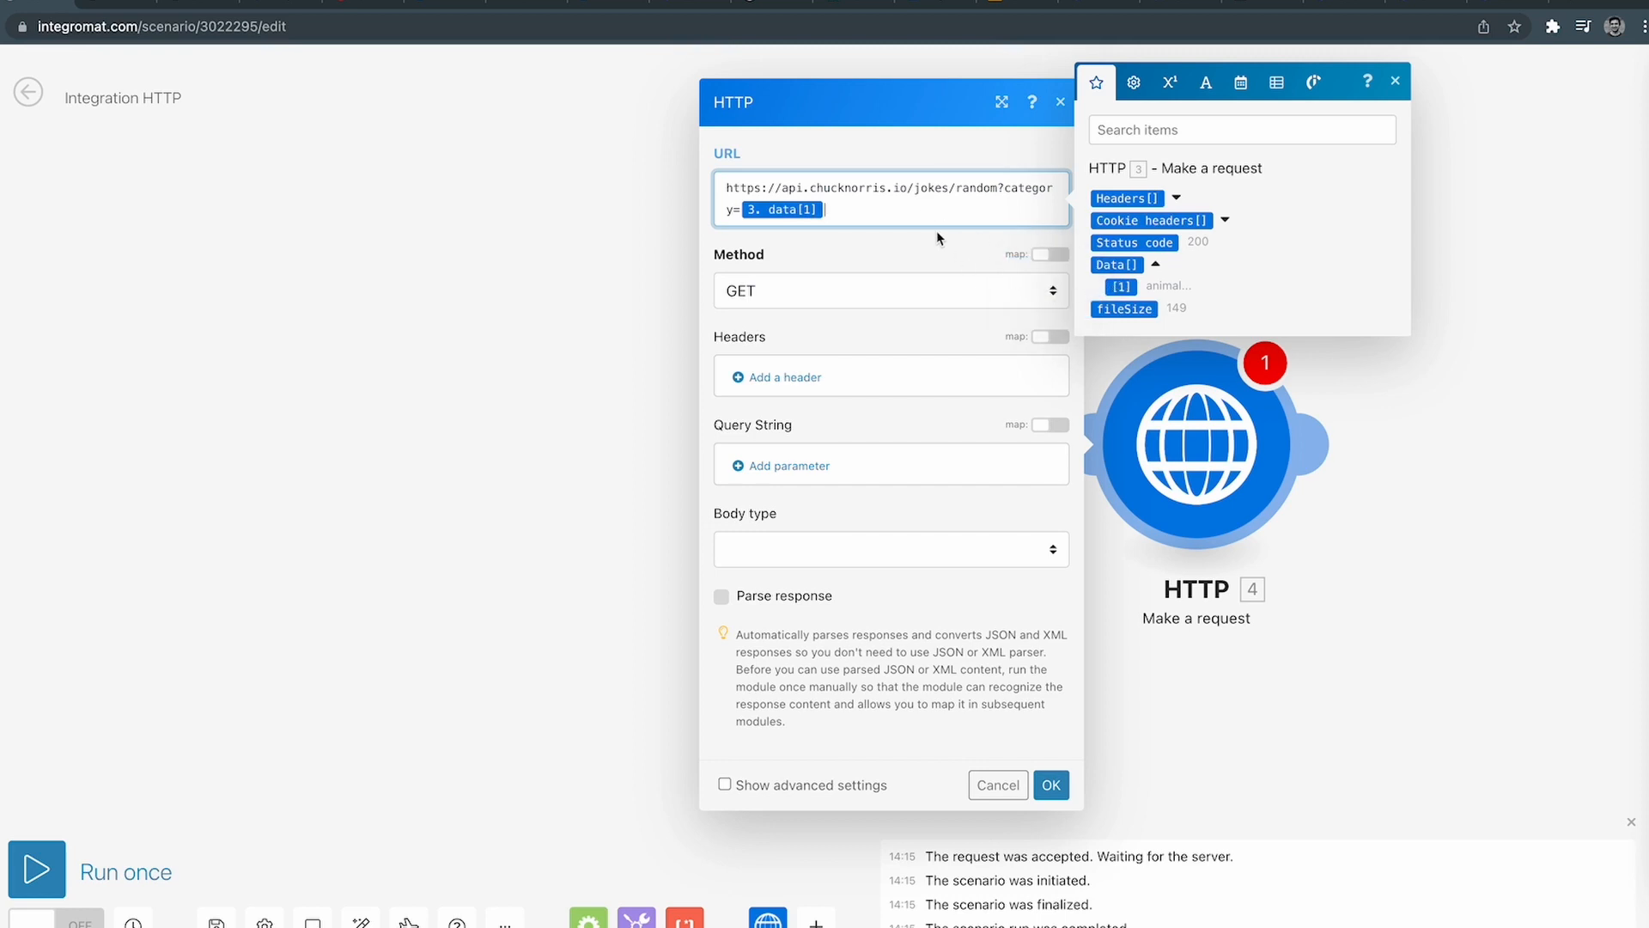
left_click(1055, 789)
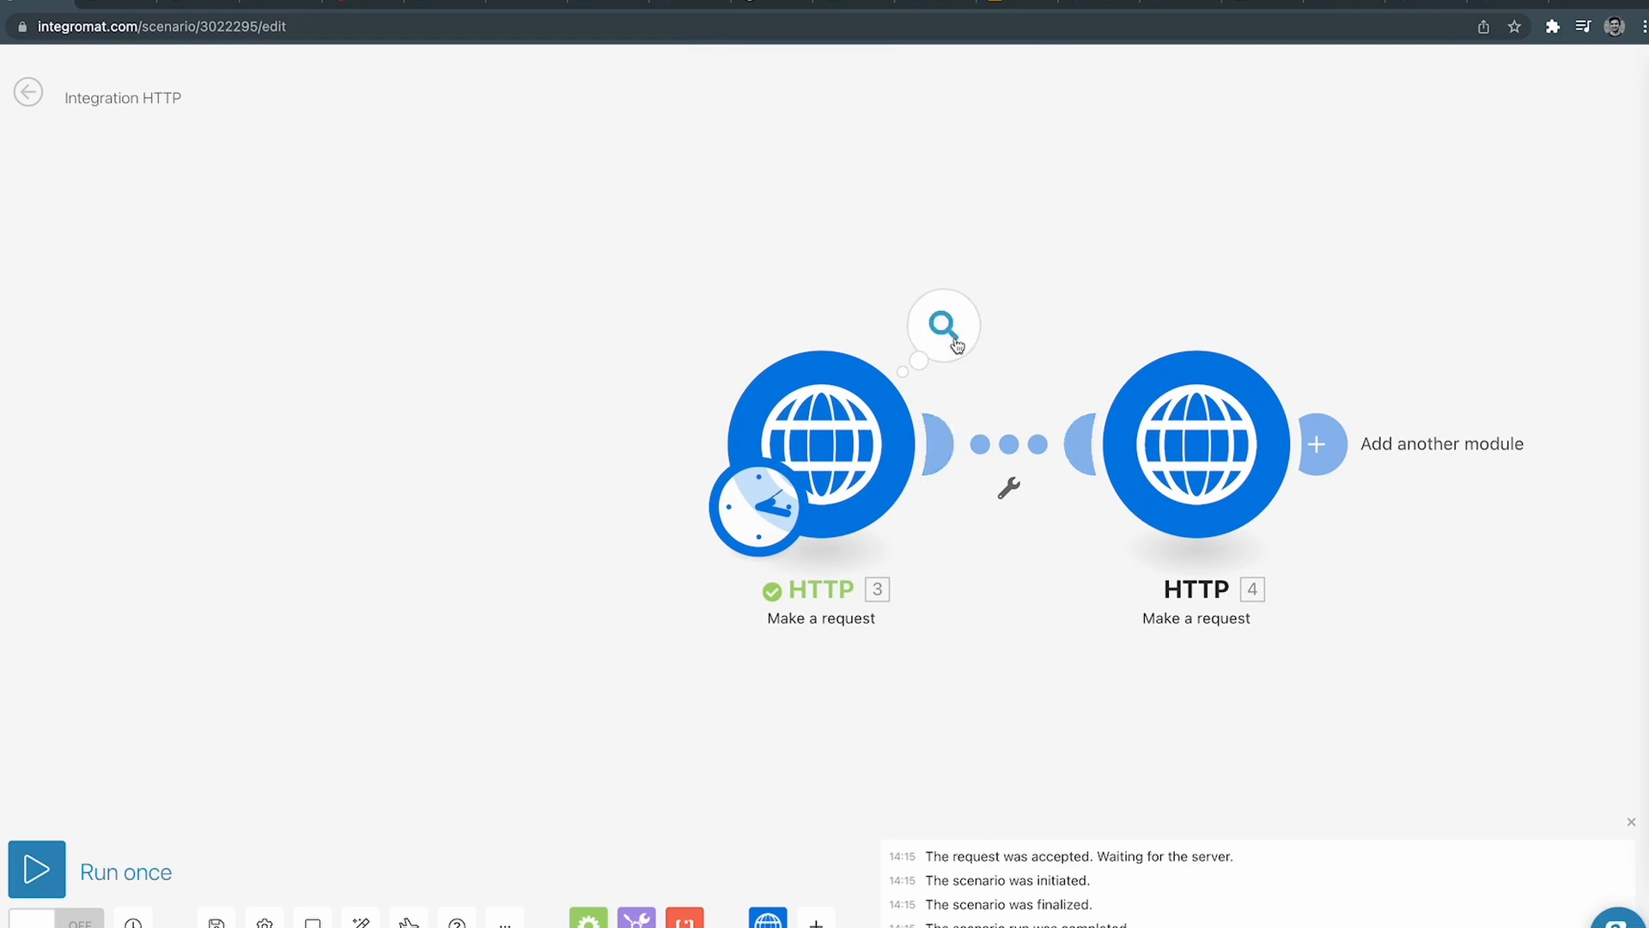
Review the list of joke categories in the Data array of the first HTTP module's output.
left_click(944, 325)
left_click(1064, 688)
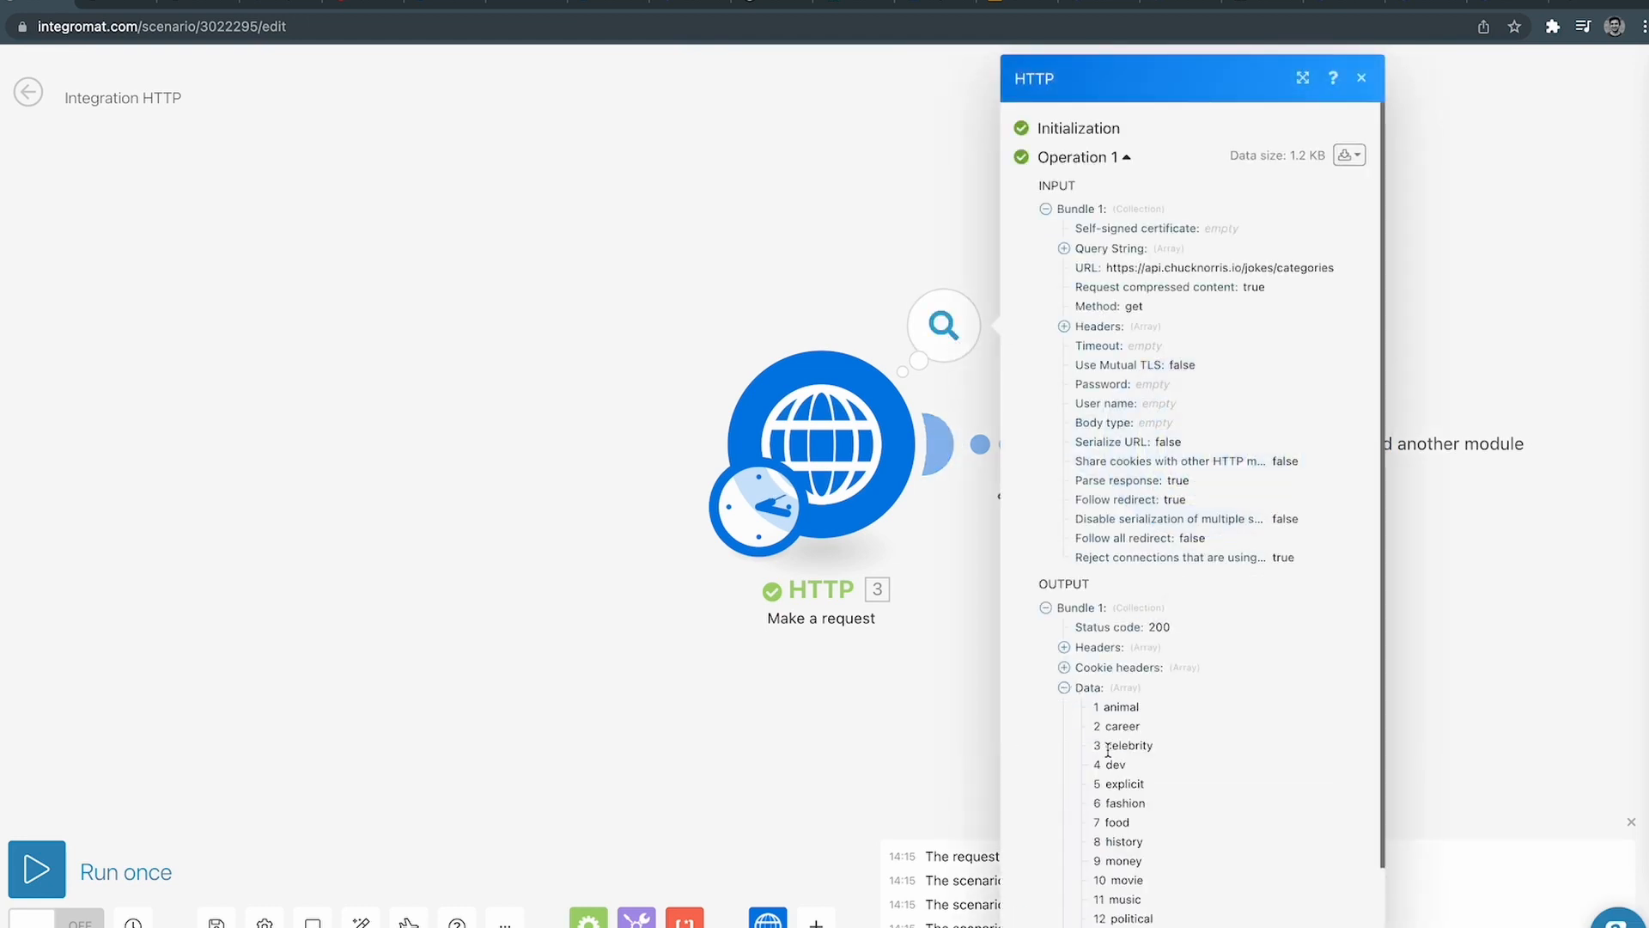
left_click(1014, 484)
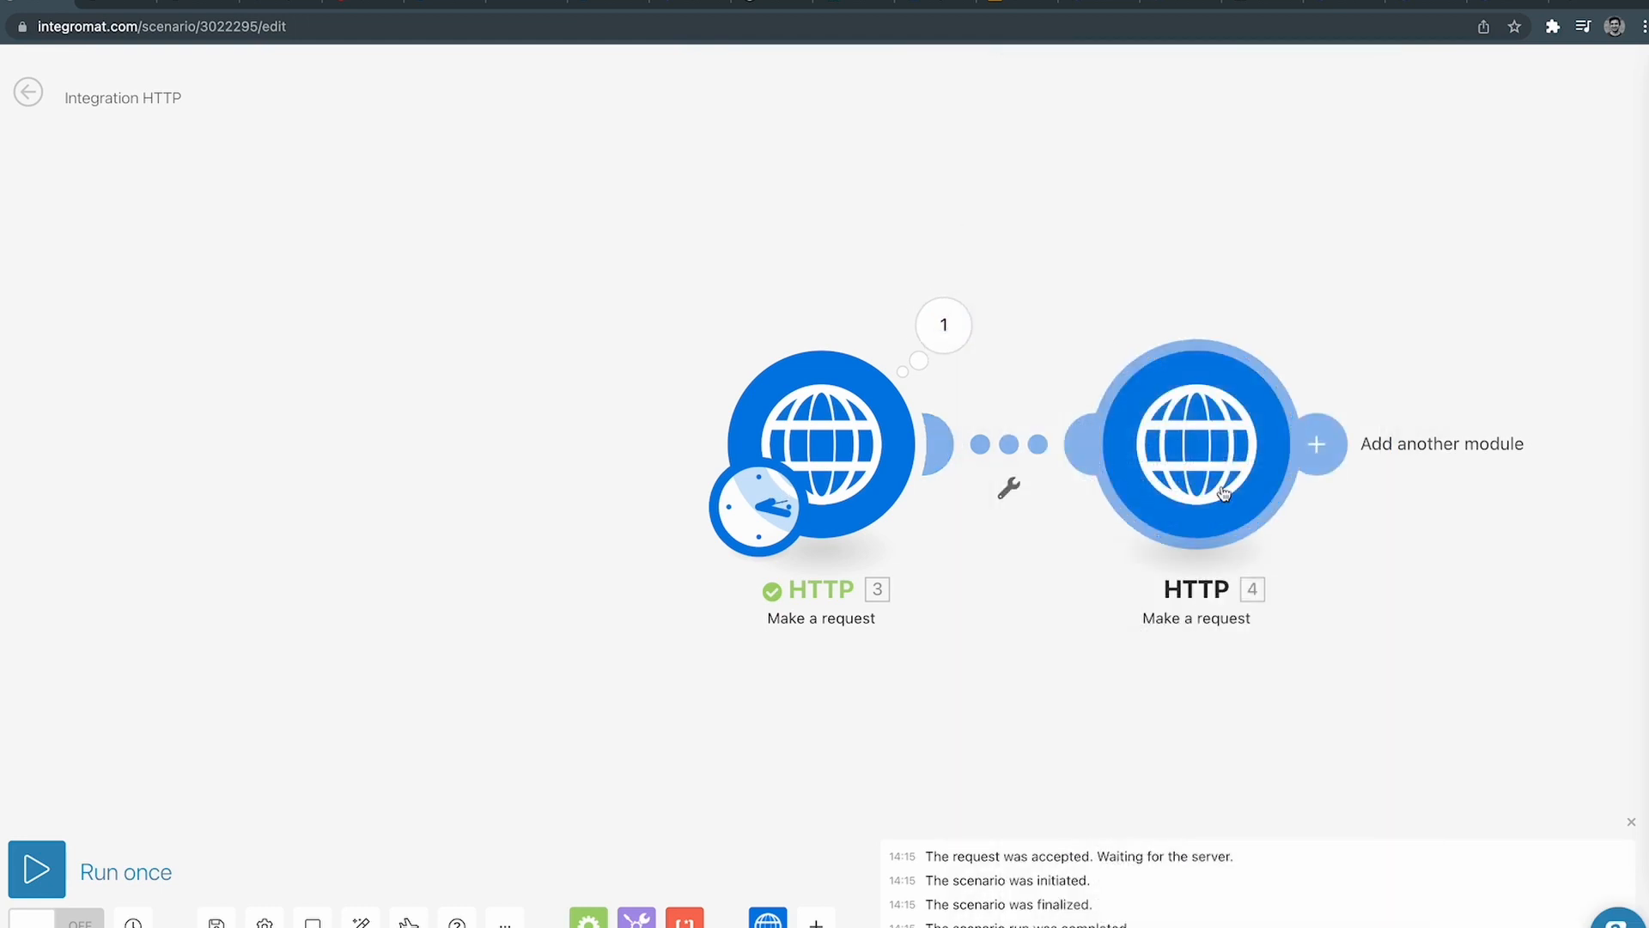
Enable Parse response in the second HTTP module, keeping the mapped Data item in its URL, and save the module.
left_click(1222, 450)
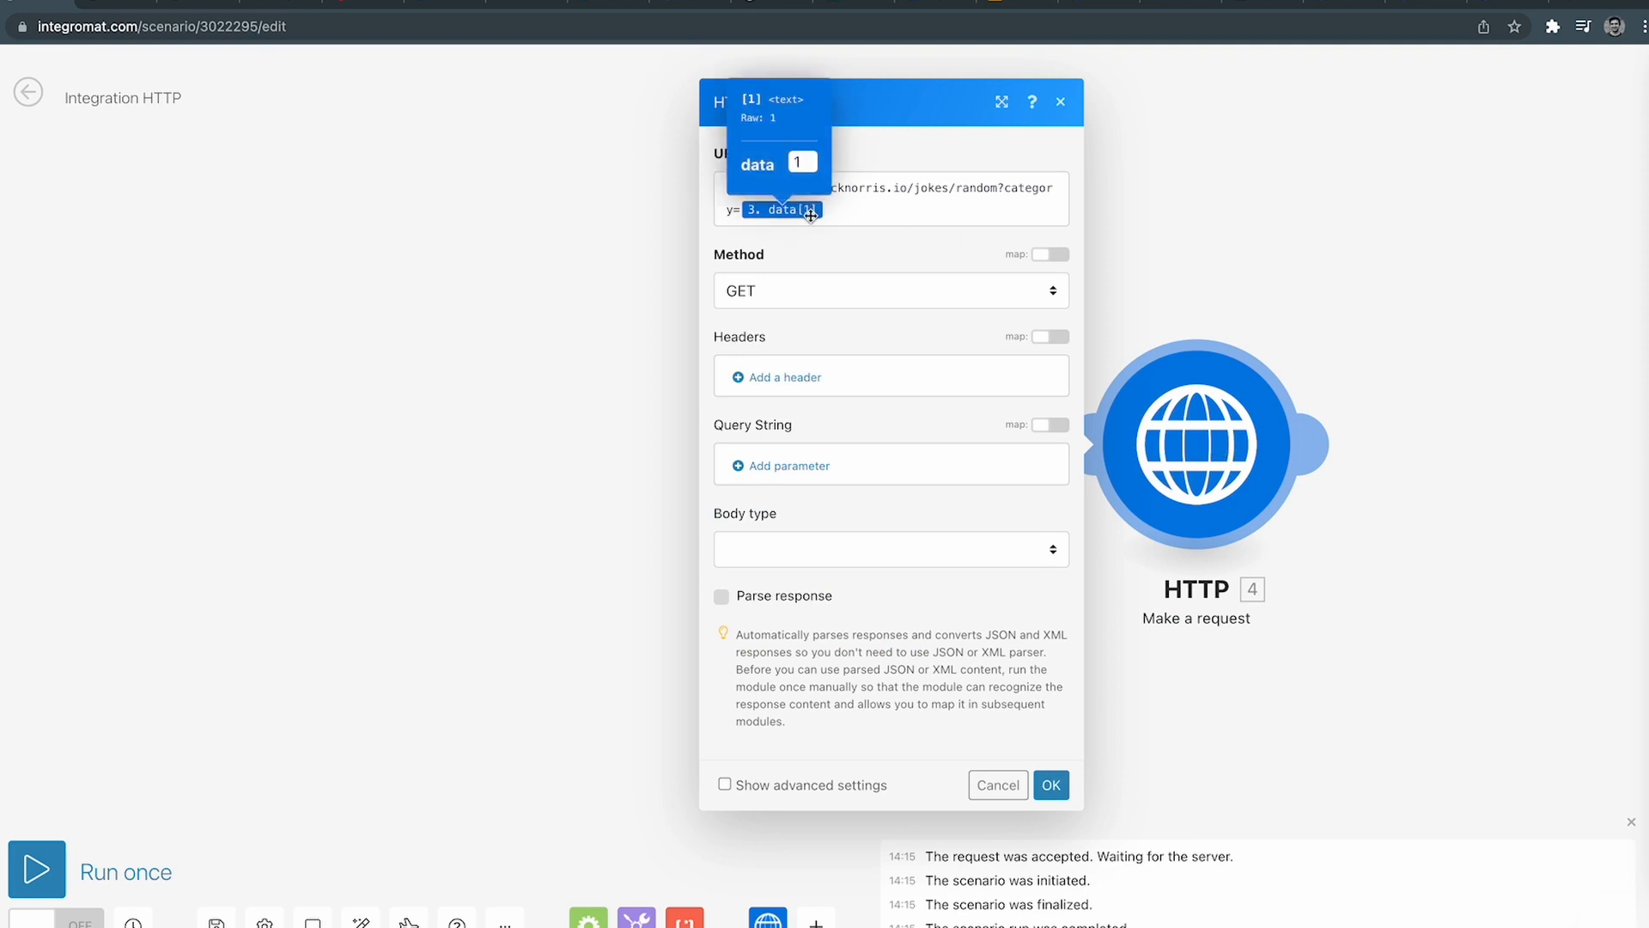
left_click(840, 216)
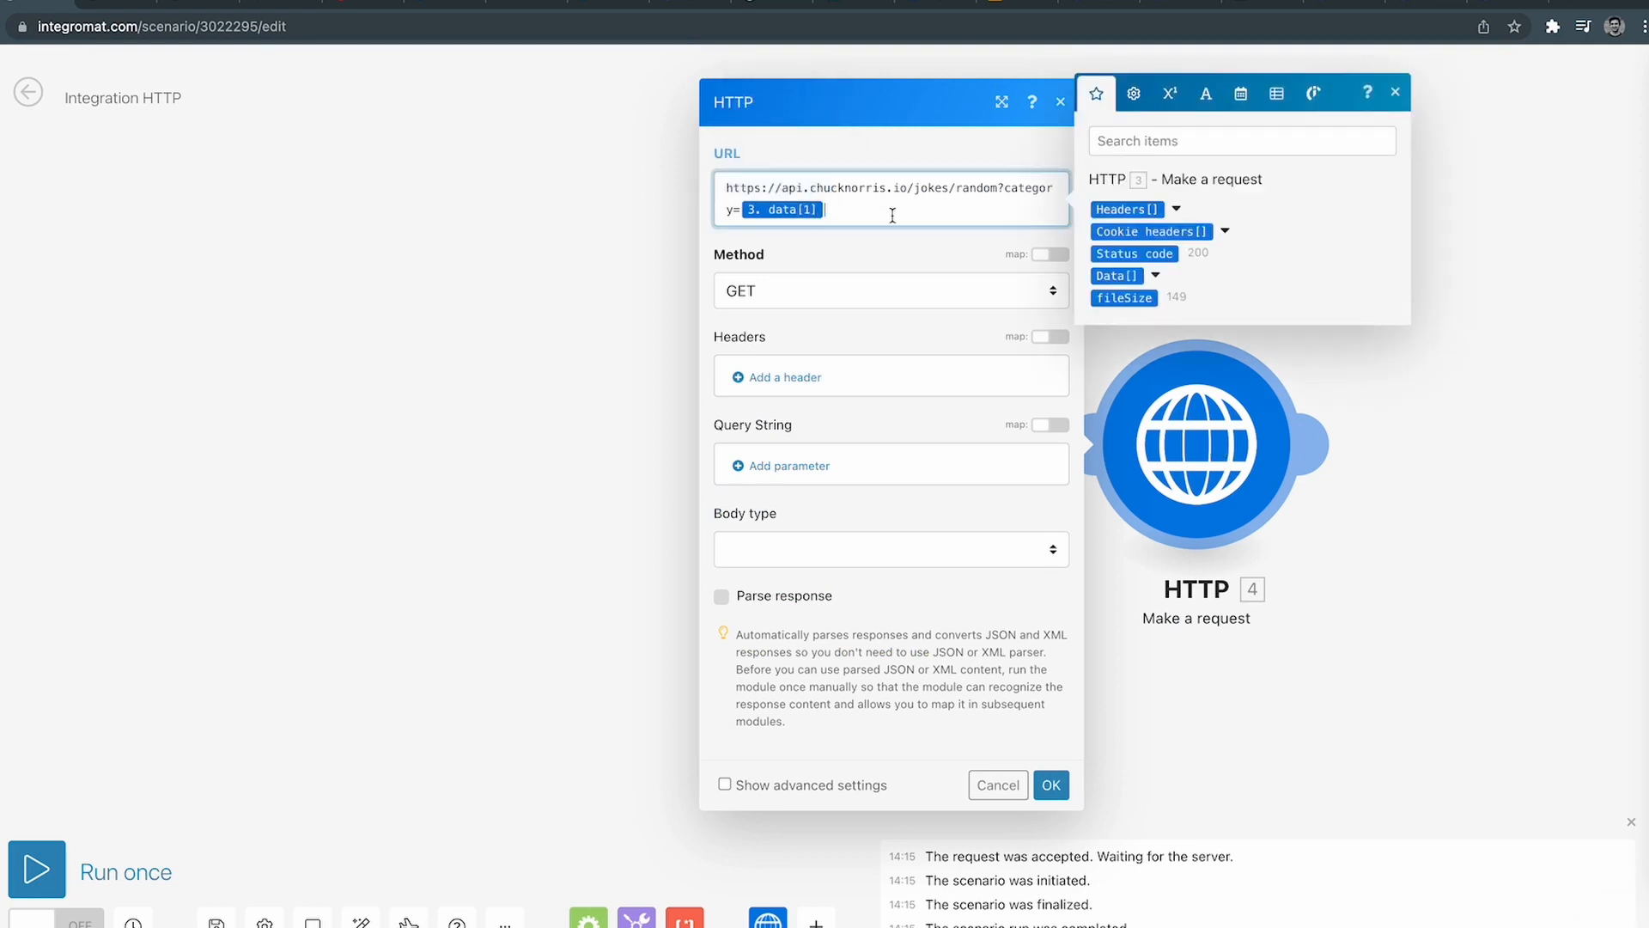
left_click(884, 259)
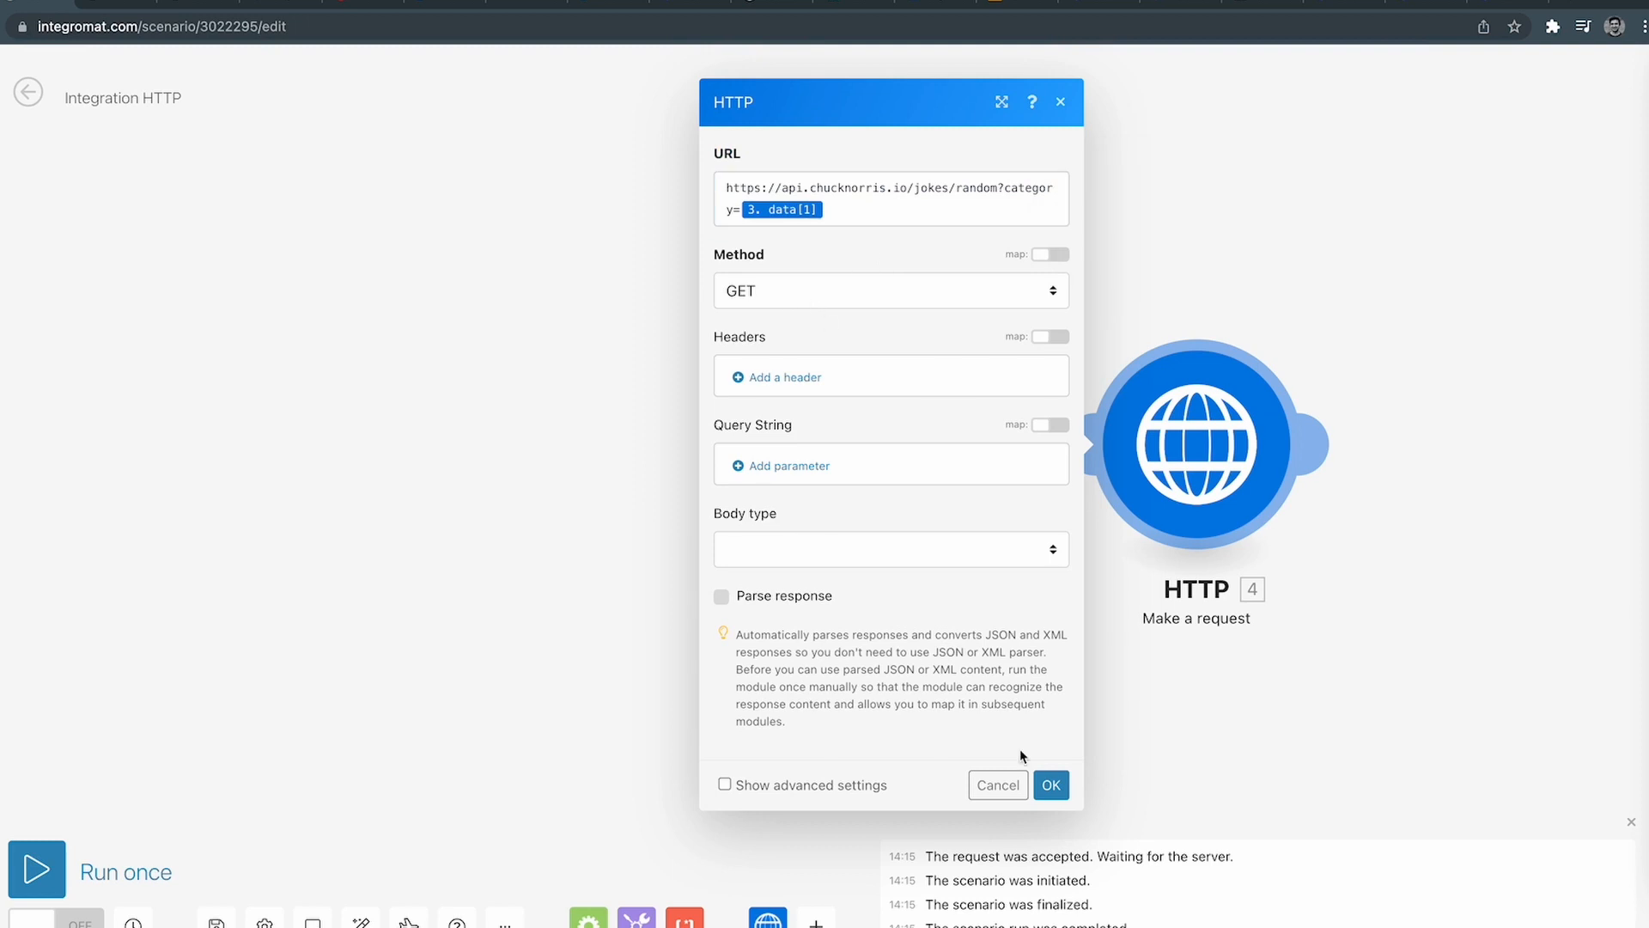
left_click(721, 597)
left_click(1052, 784)
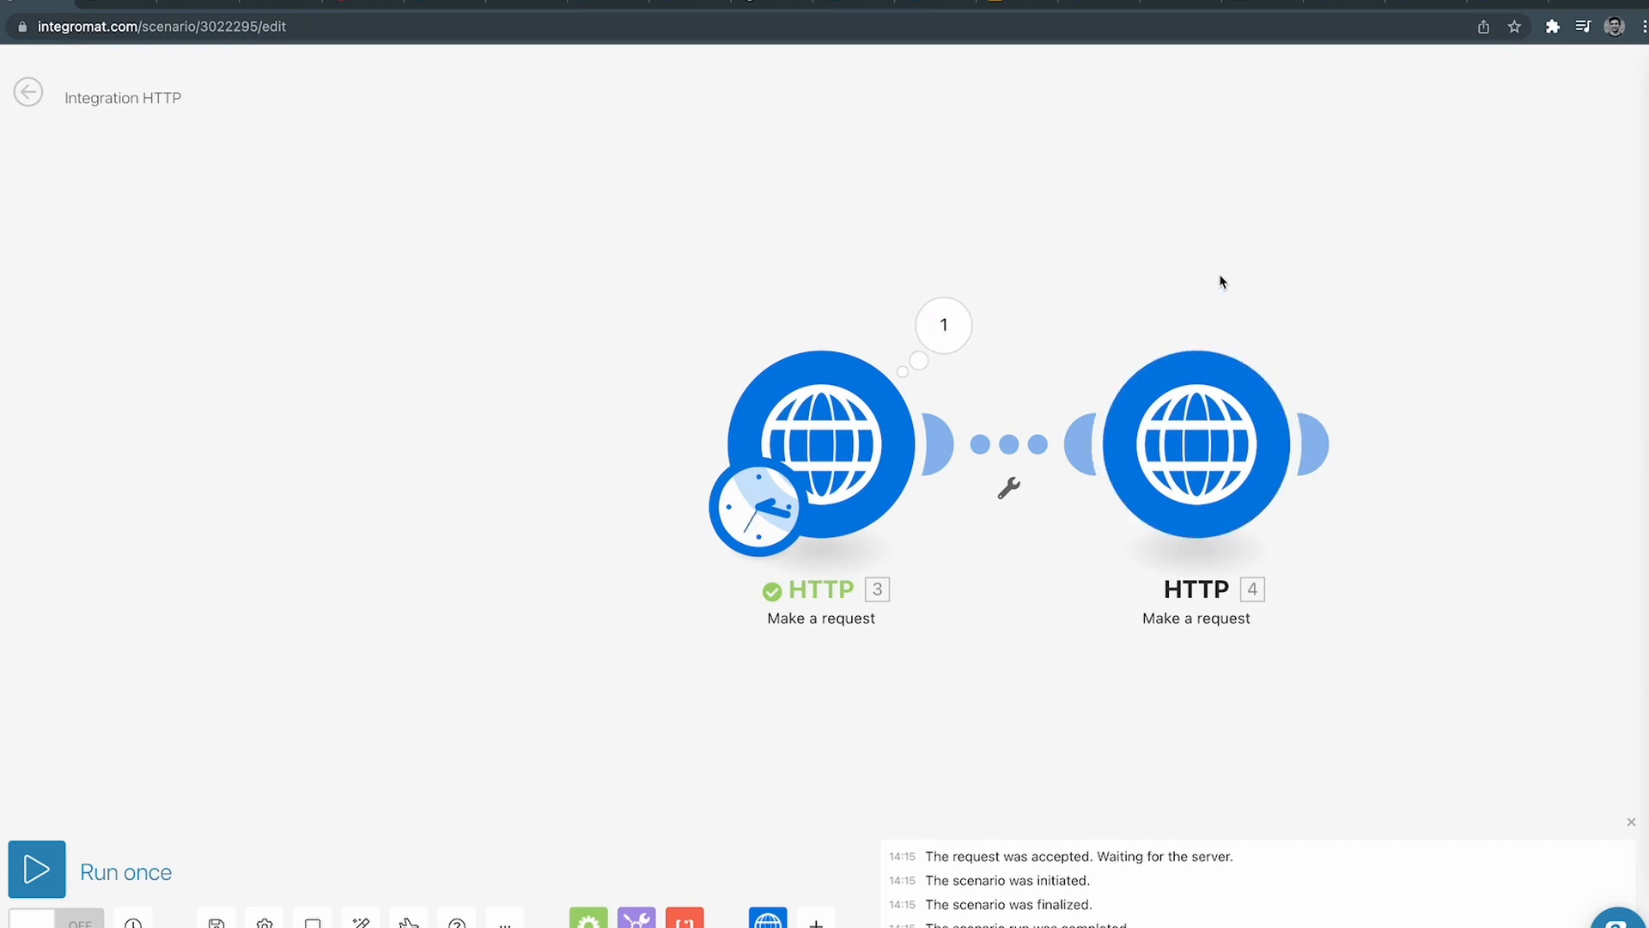
Run the scenario once and review the Data array in the first HTTP module's output.
left_click(36, 869)
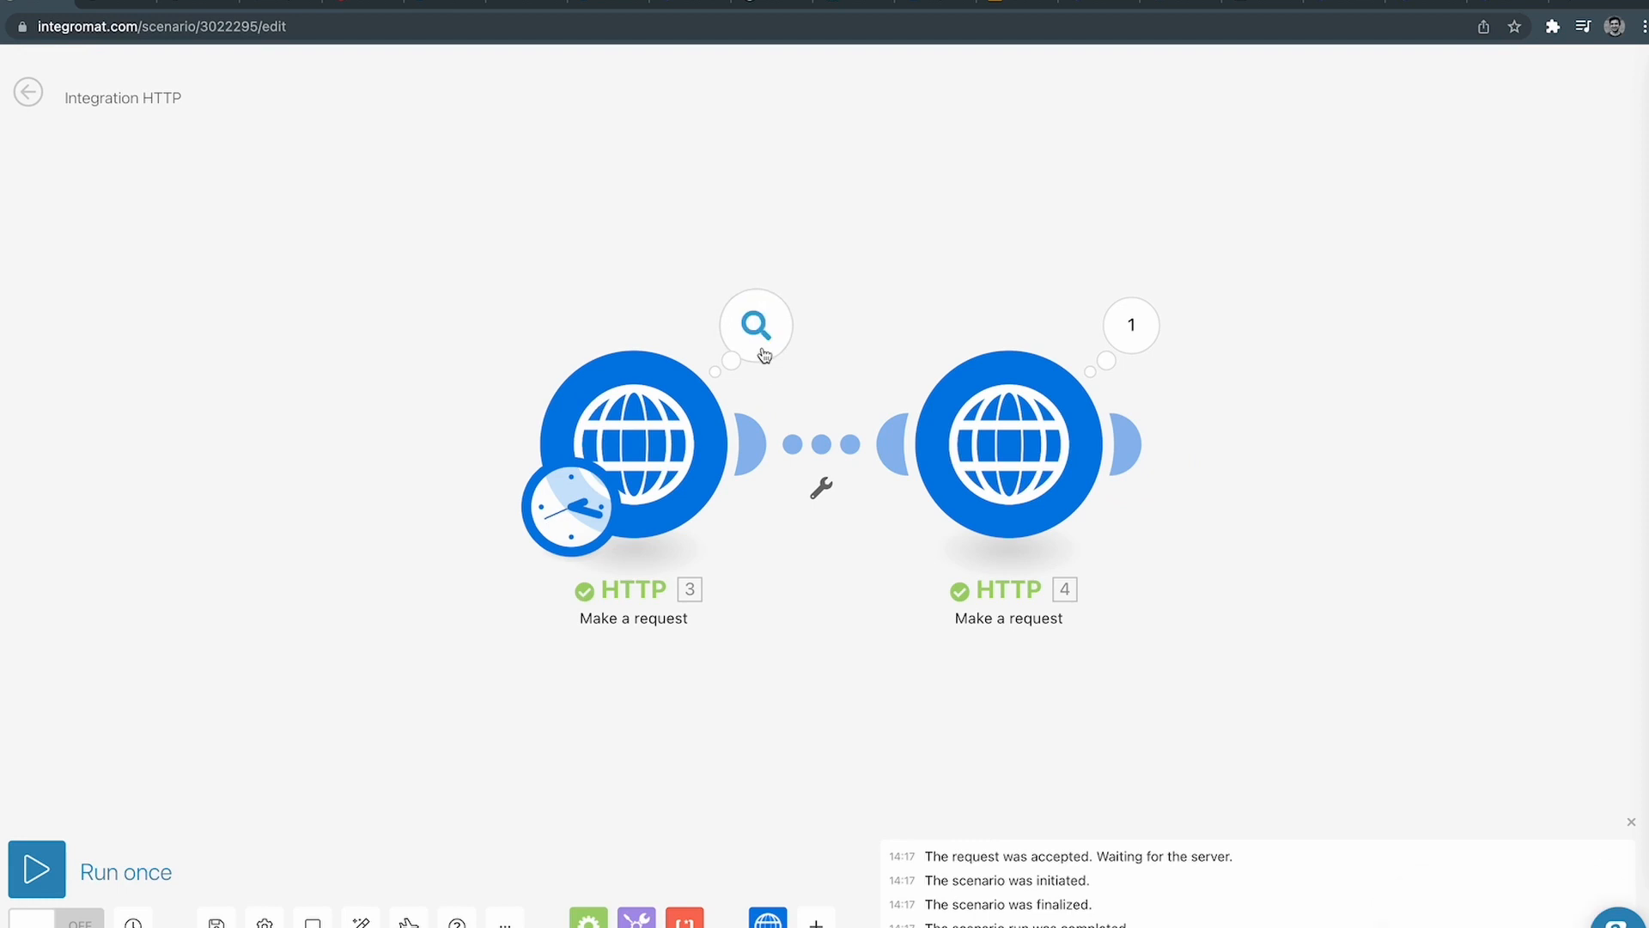
left_click(763, 355)
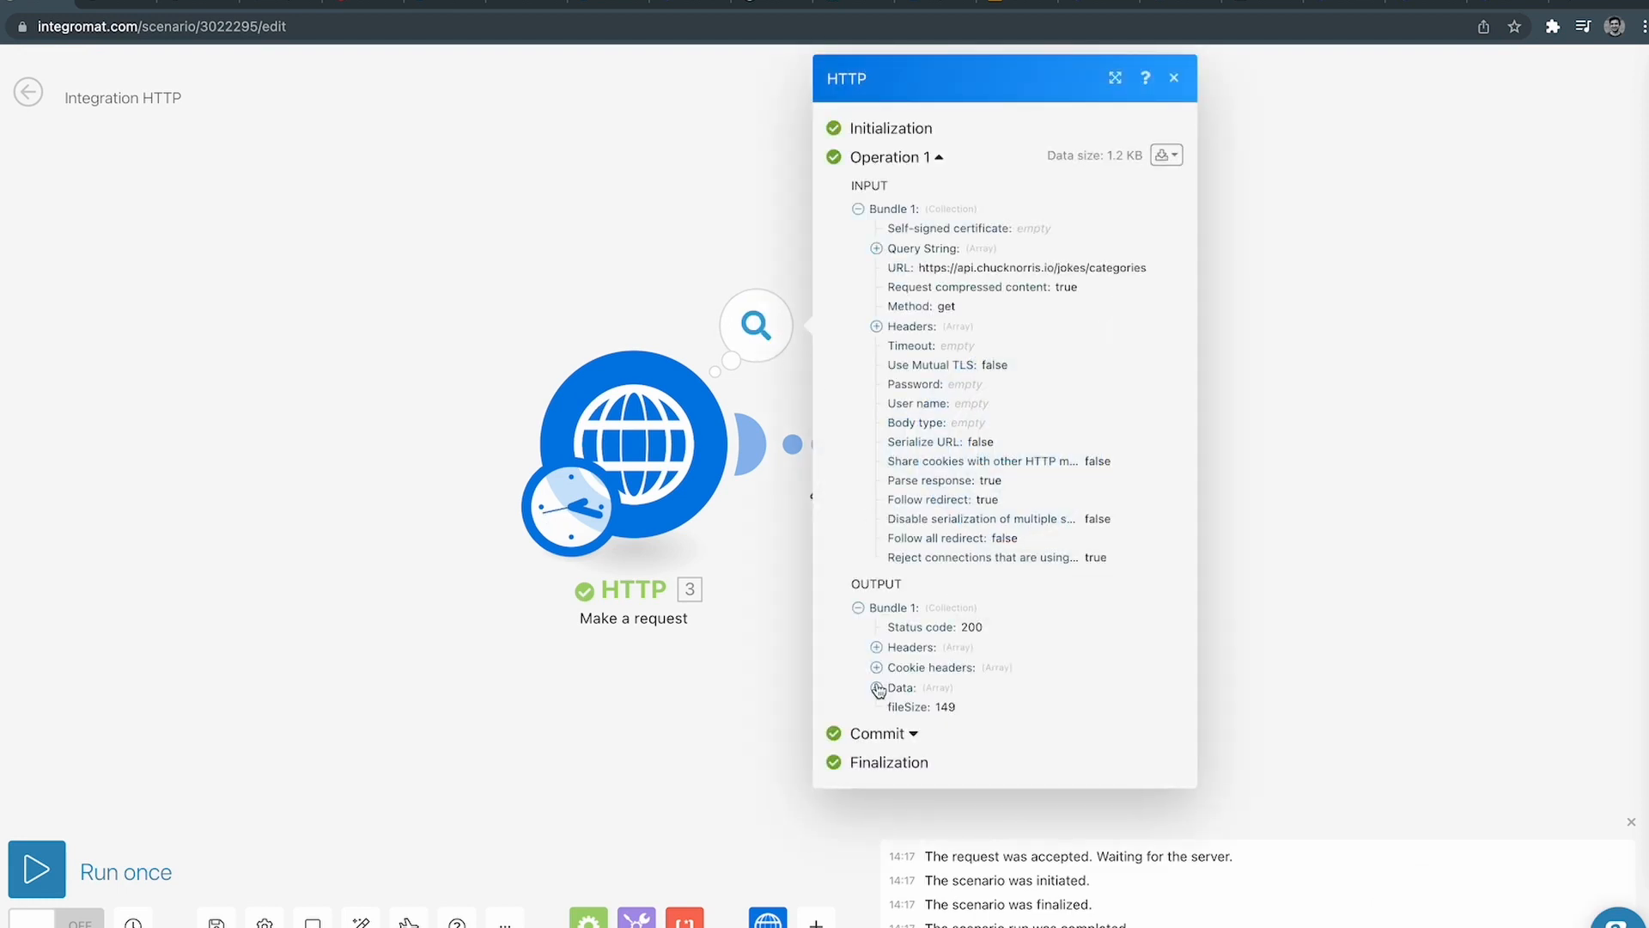
left_click(877, 687)
scroll(952, 799, "down", 1)
left_click(1203, 460)
Examine the request URL and the joke text in the Data collection of the second HTTP module's run details.
left_click(1131, 324)
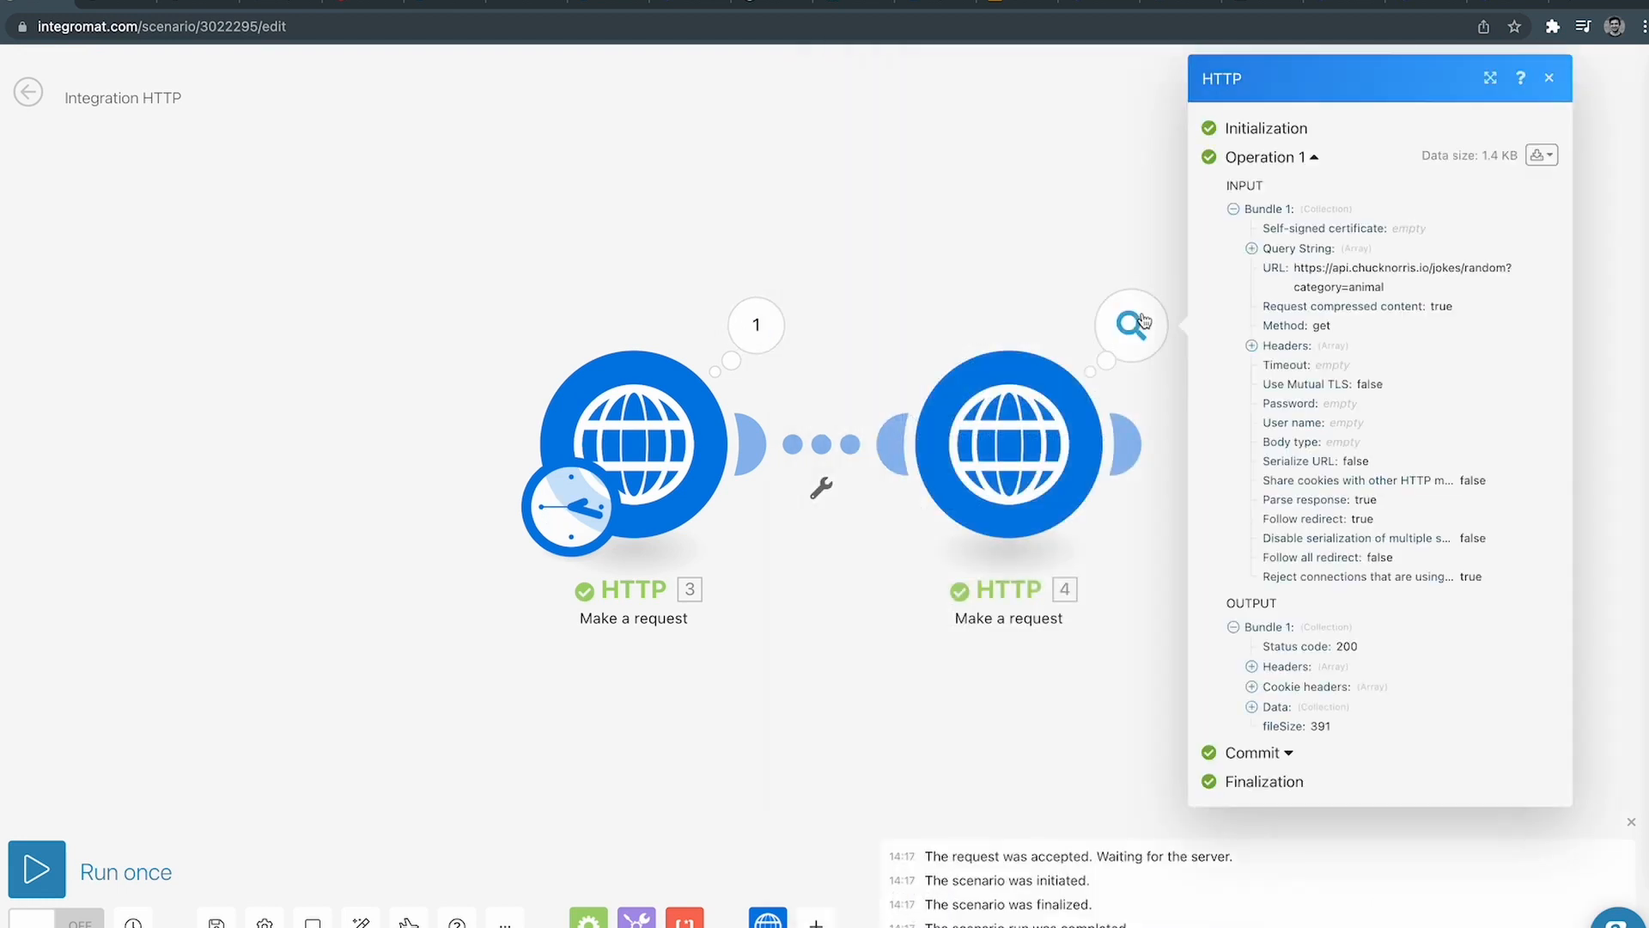
left_click(1252, 706)
scroll(1363, 835, "down", 1)
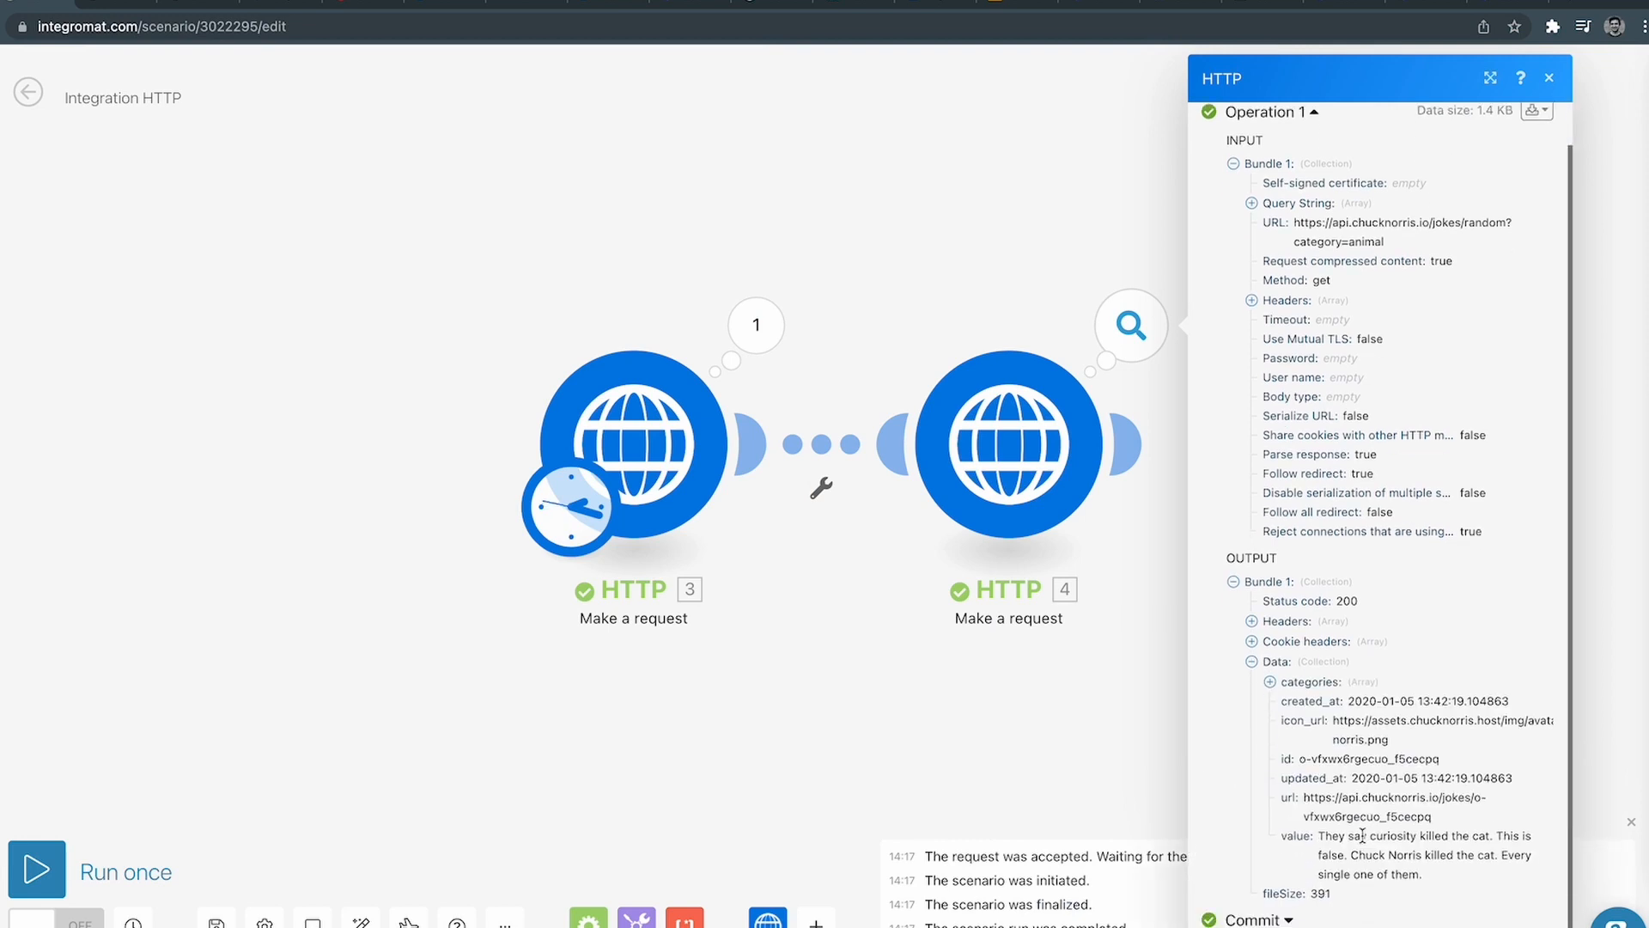
left_click_drag(1327, 835, 1390, 856)
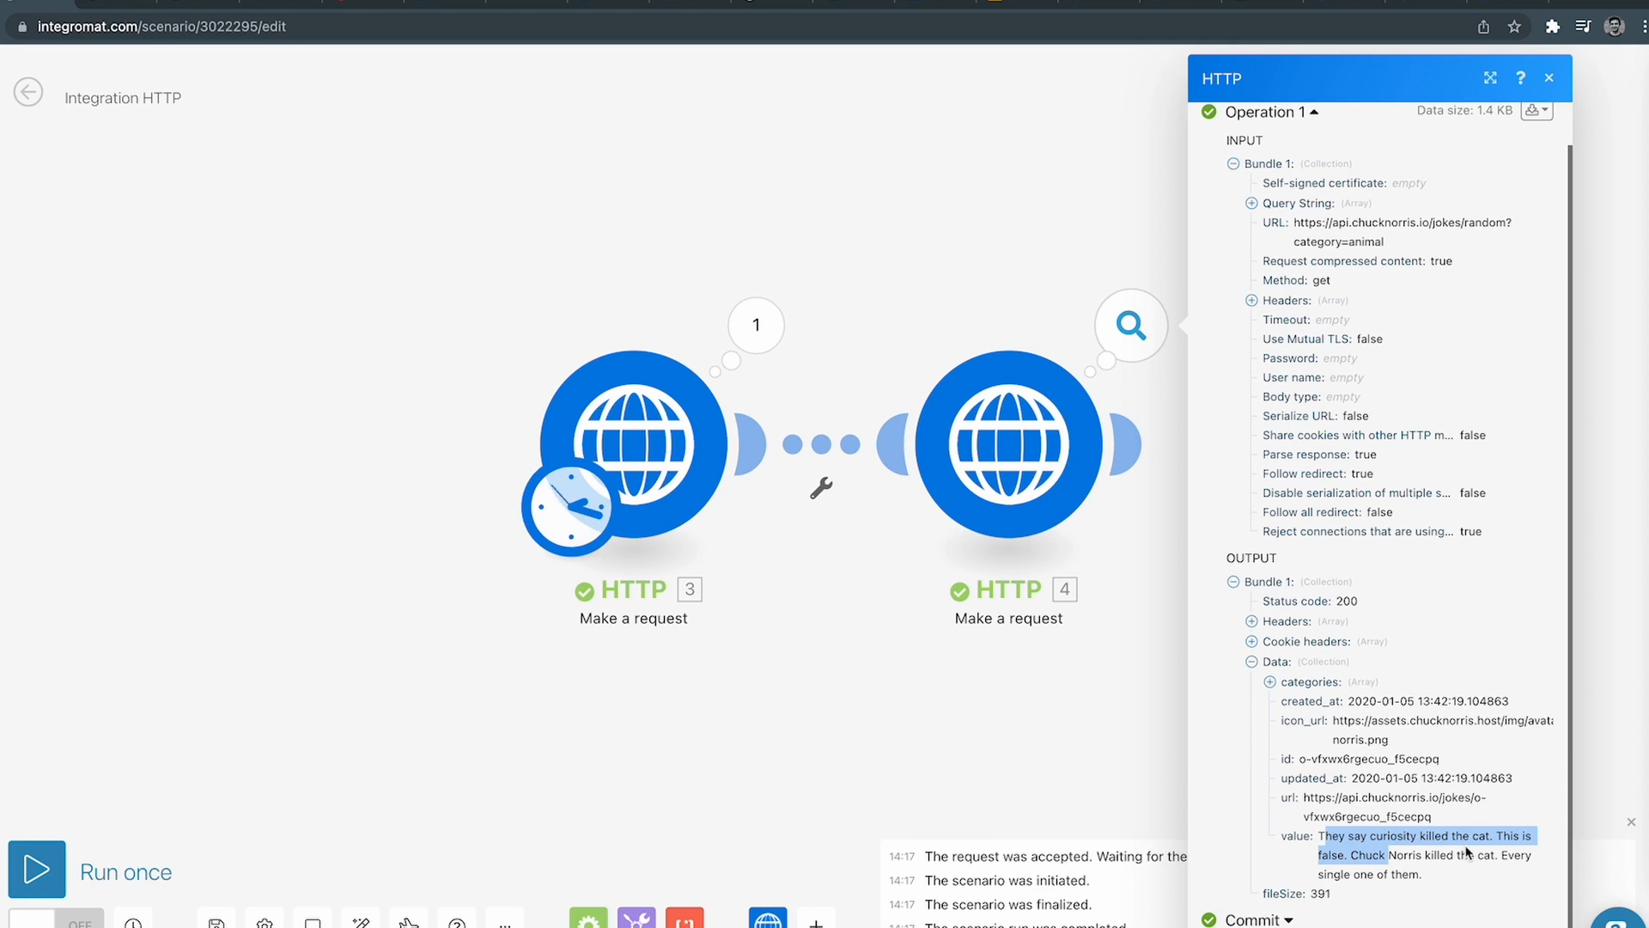
left_click(1022, 254)
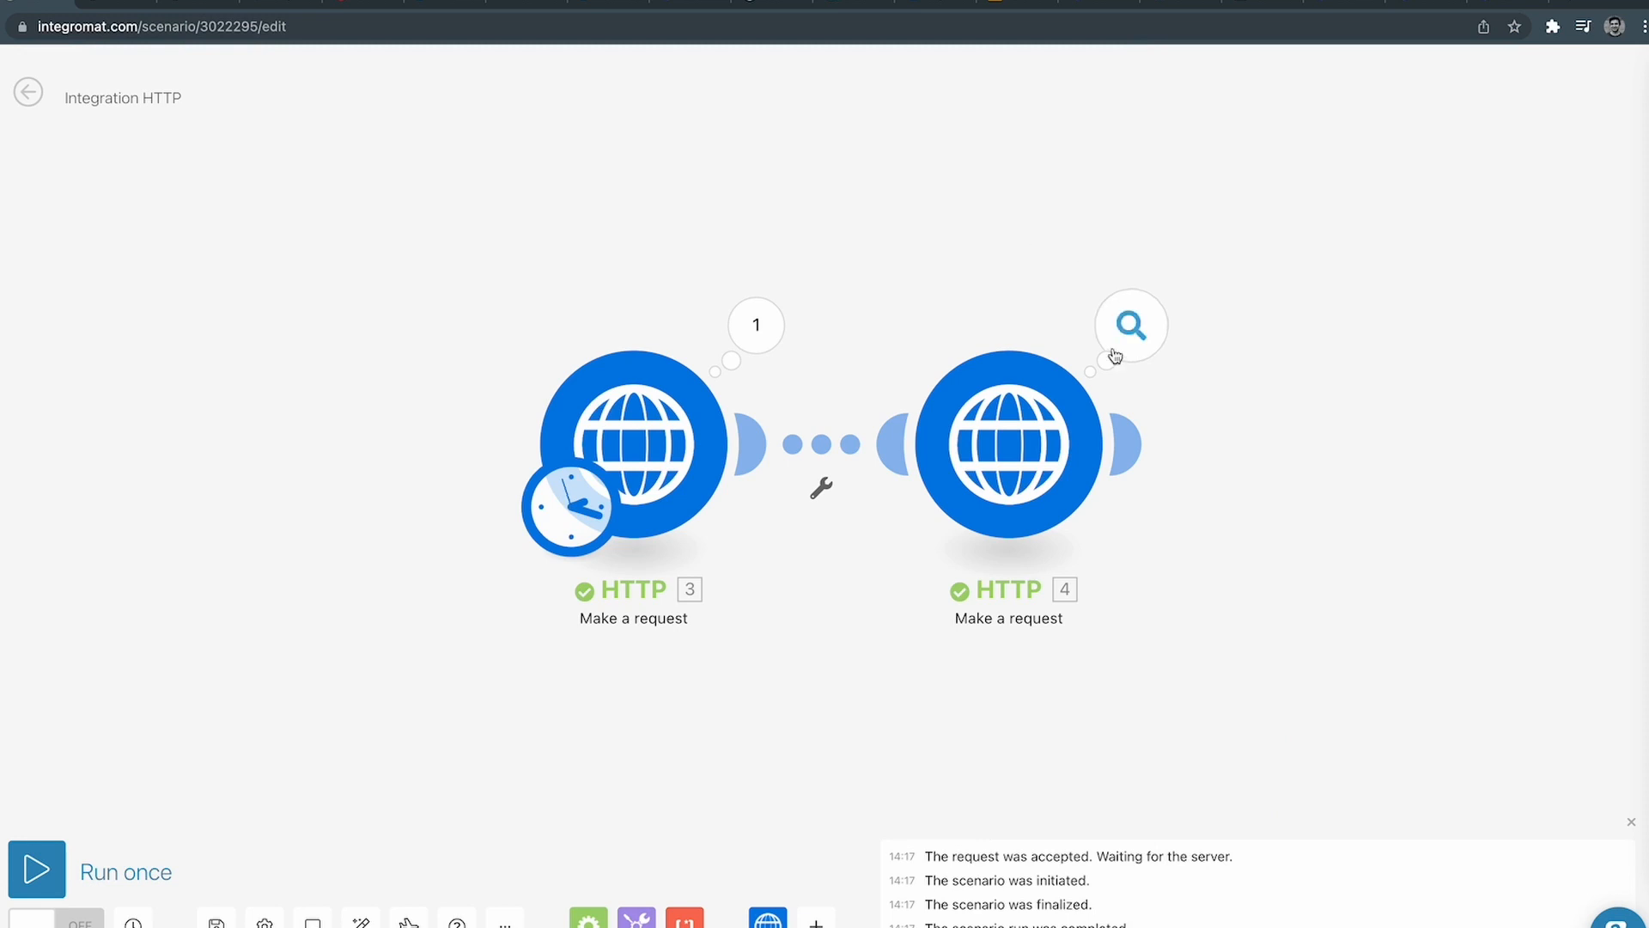
left_click(1021, 447)
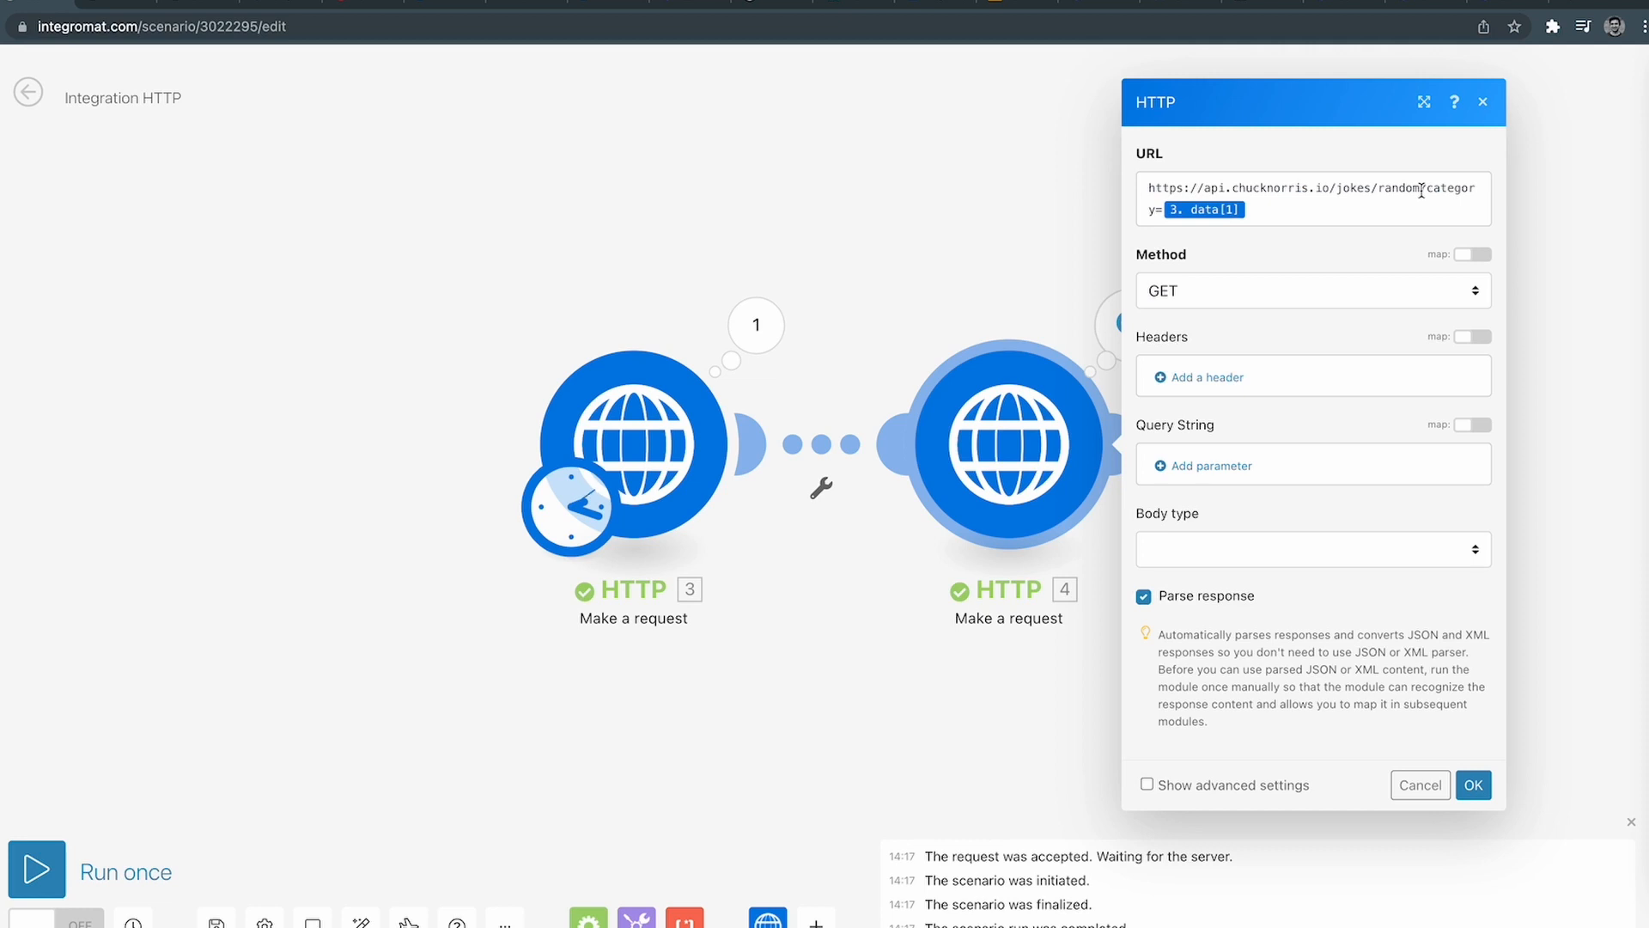
left_click_drag(1422, 191, 1422, 217)
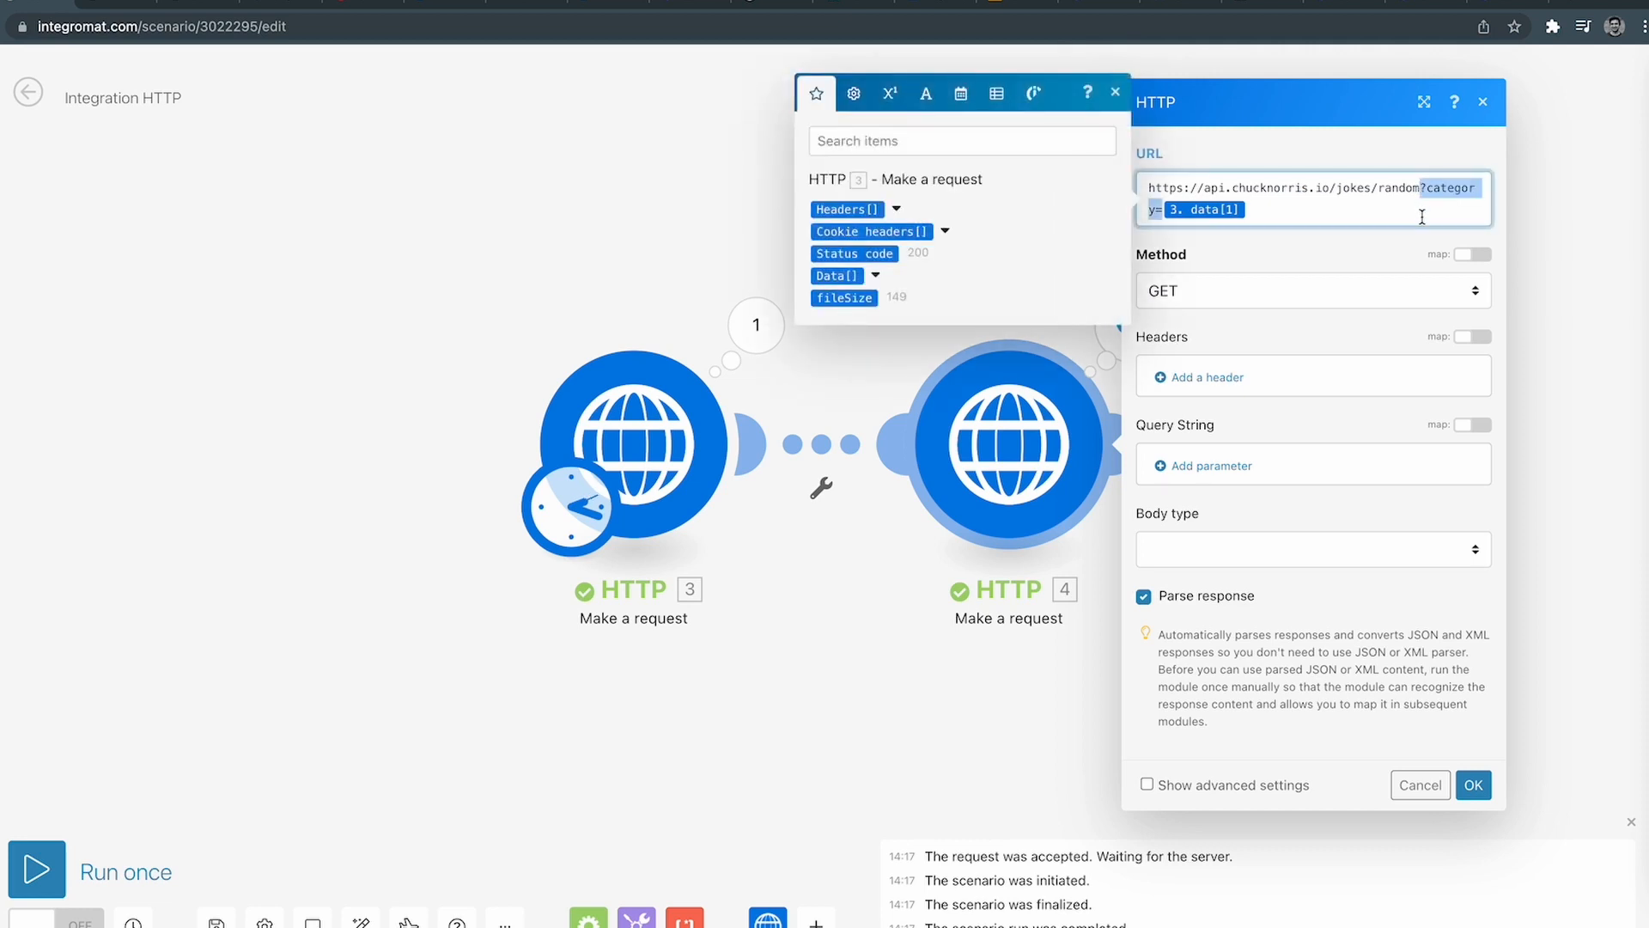
key("BackSpace")
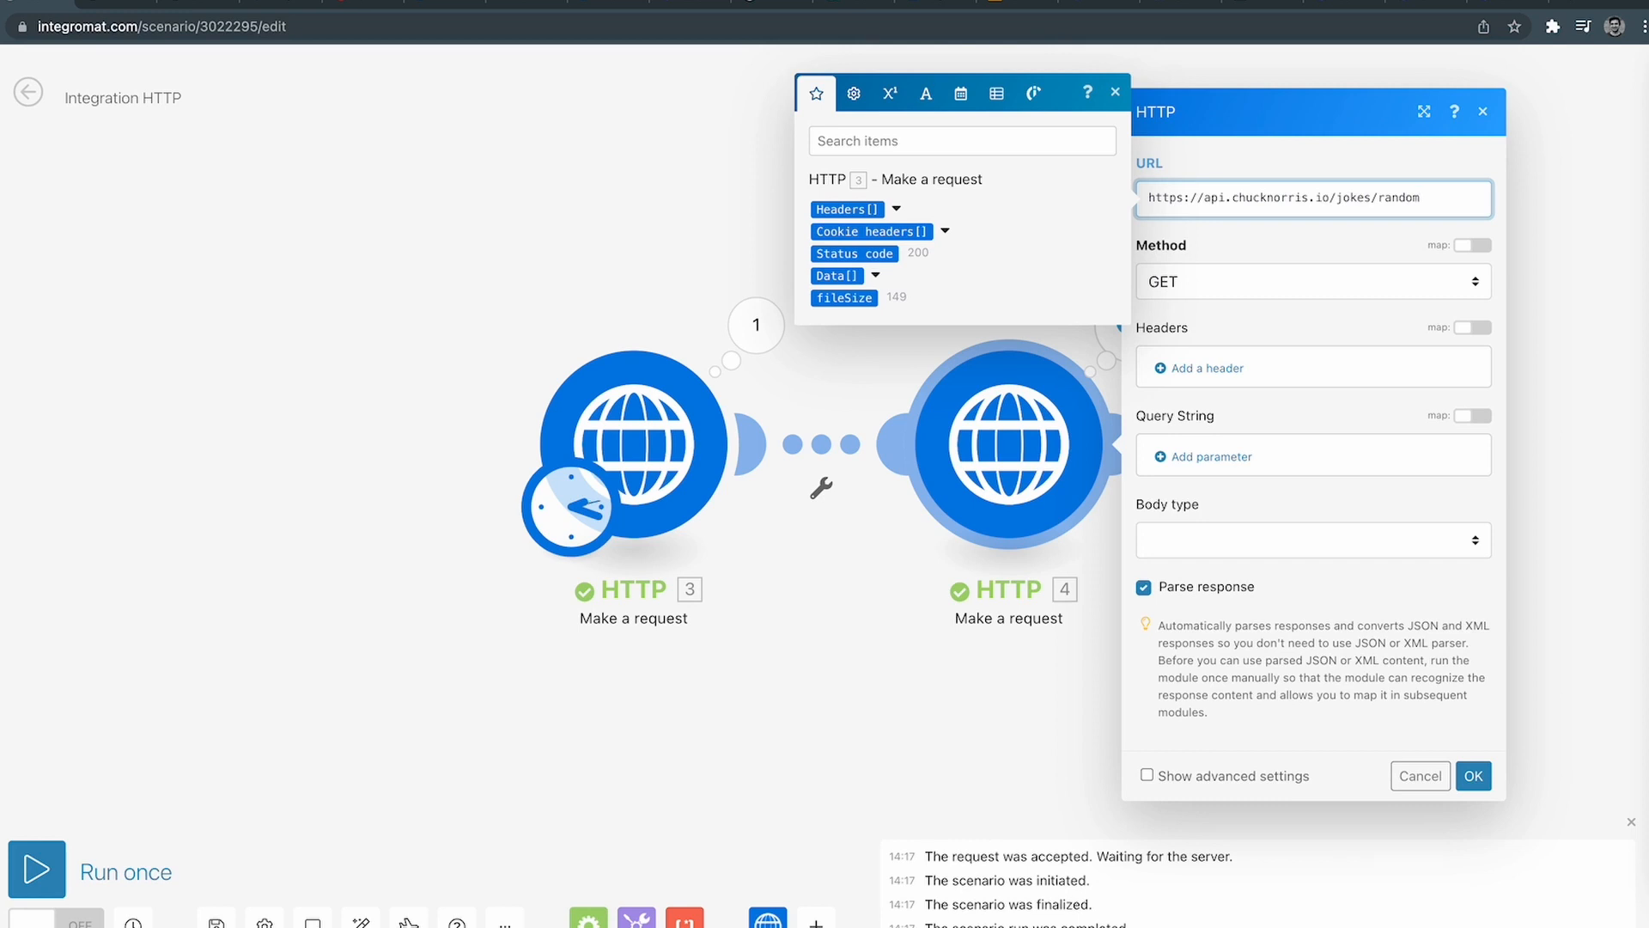
left_click(1357, 245)
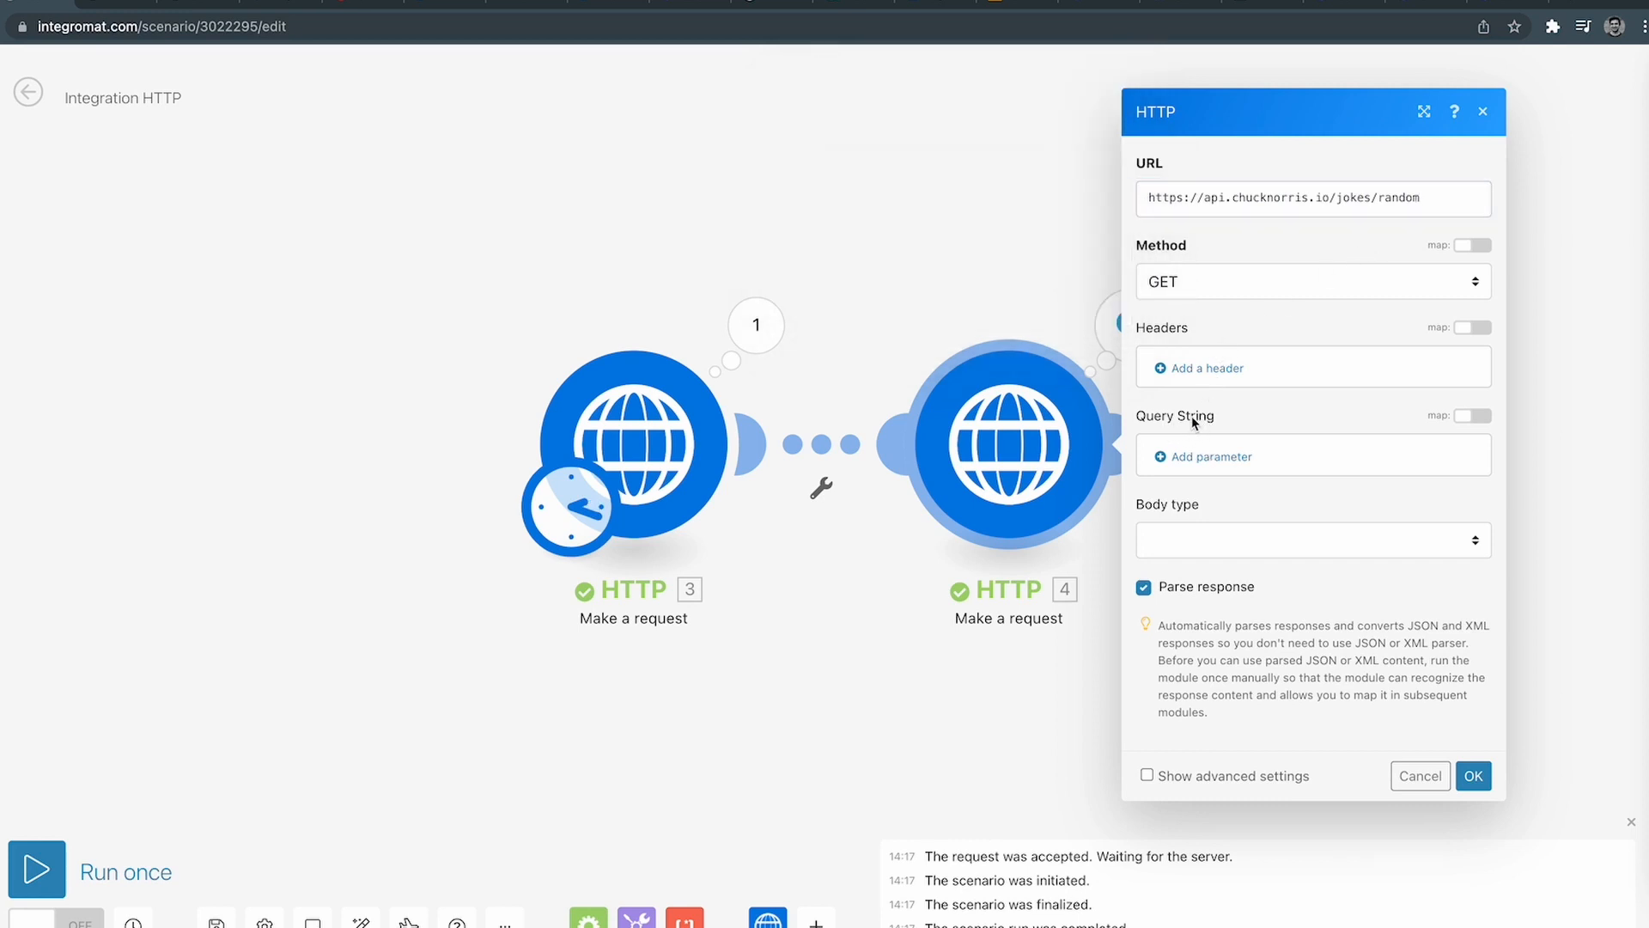
Start a query string parameter in the second HTTP module and name it category, checking the name against the Chuck Norris API documentation.
left_click(1208, 458)
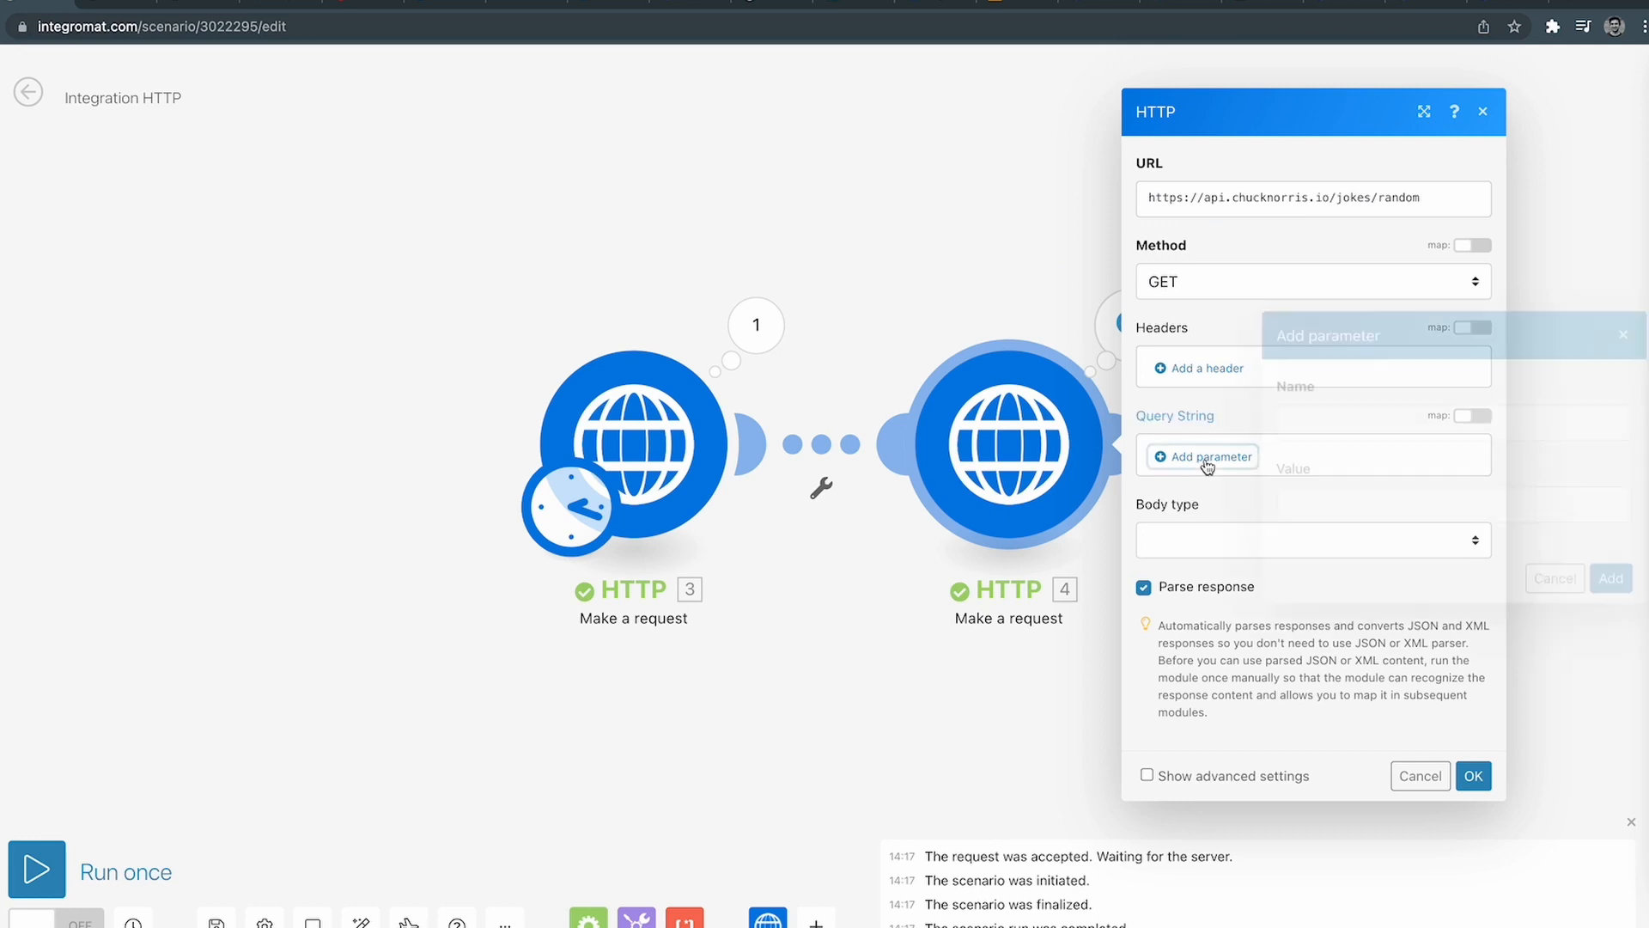
left_click(1326, 412)
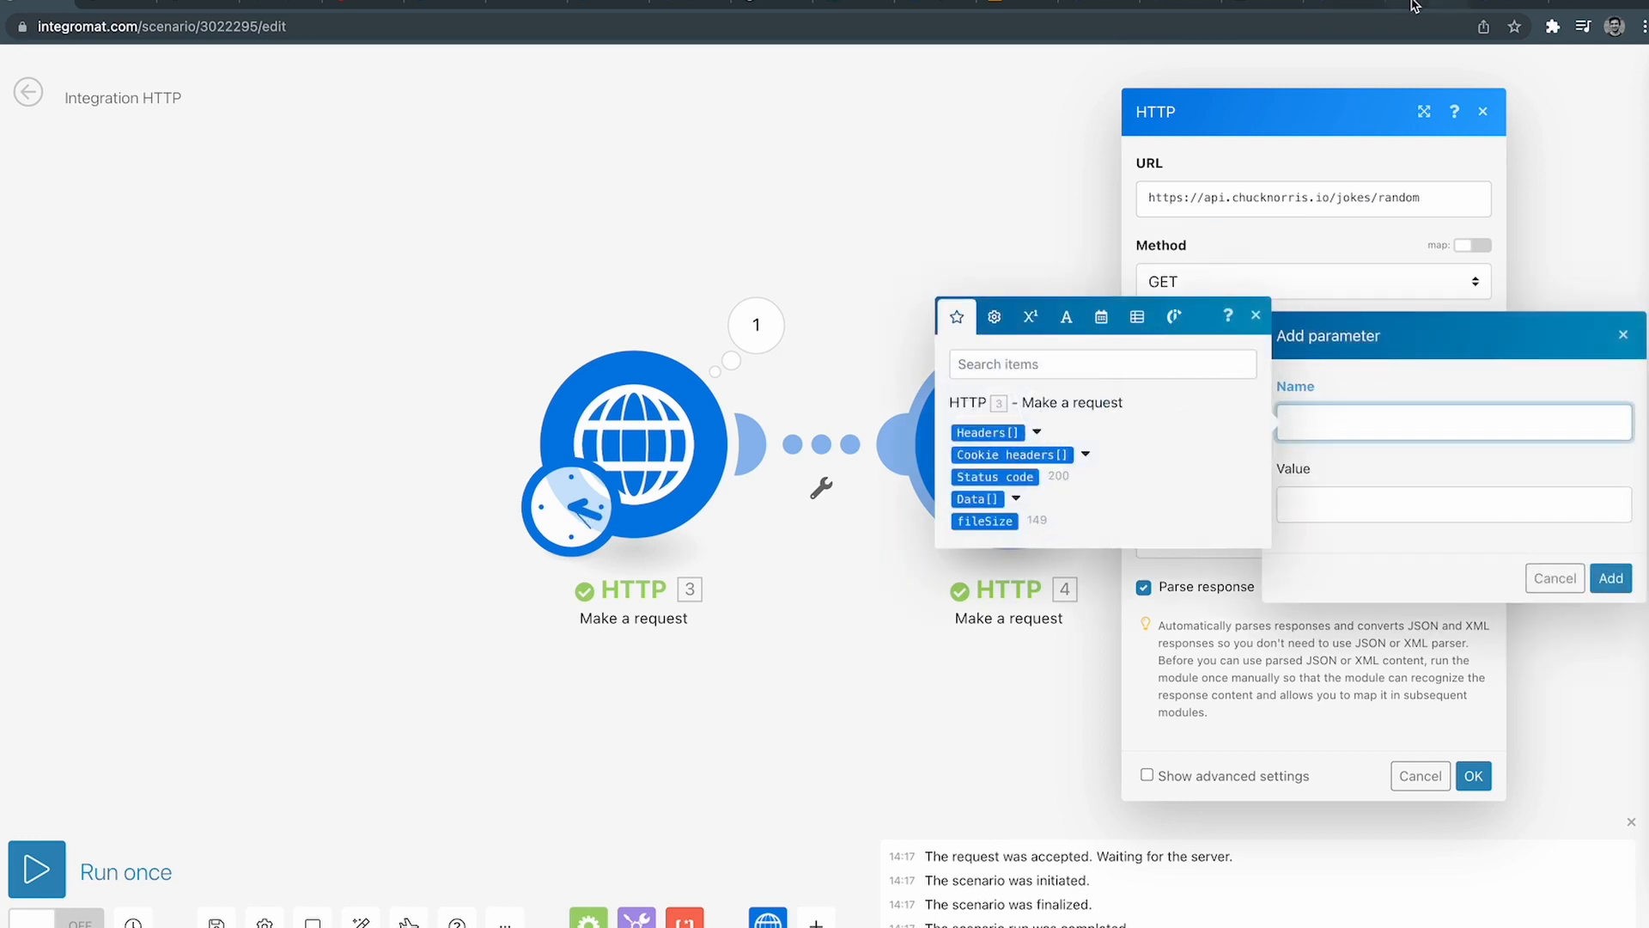
left_click(1248, 1)
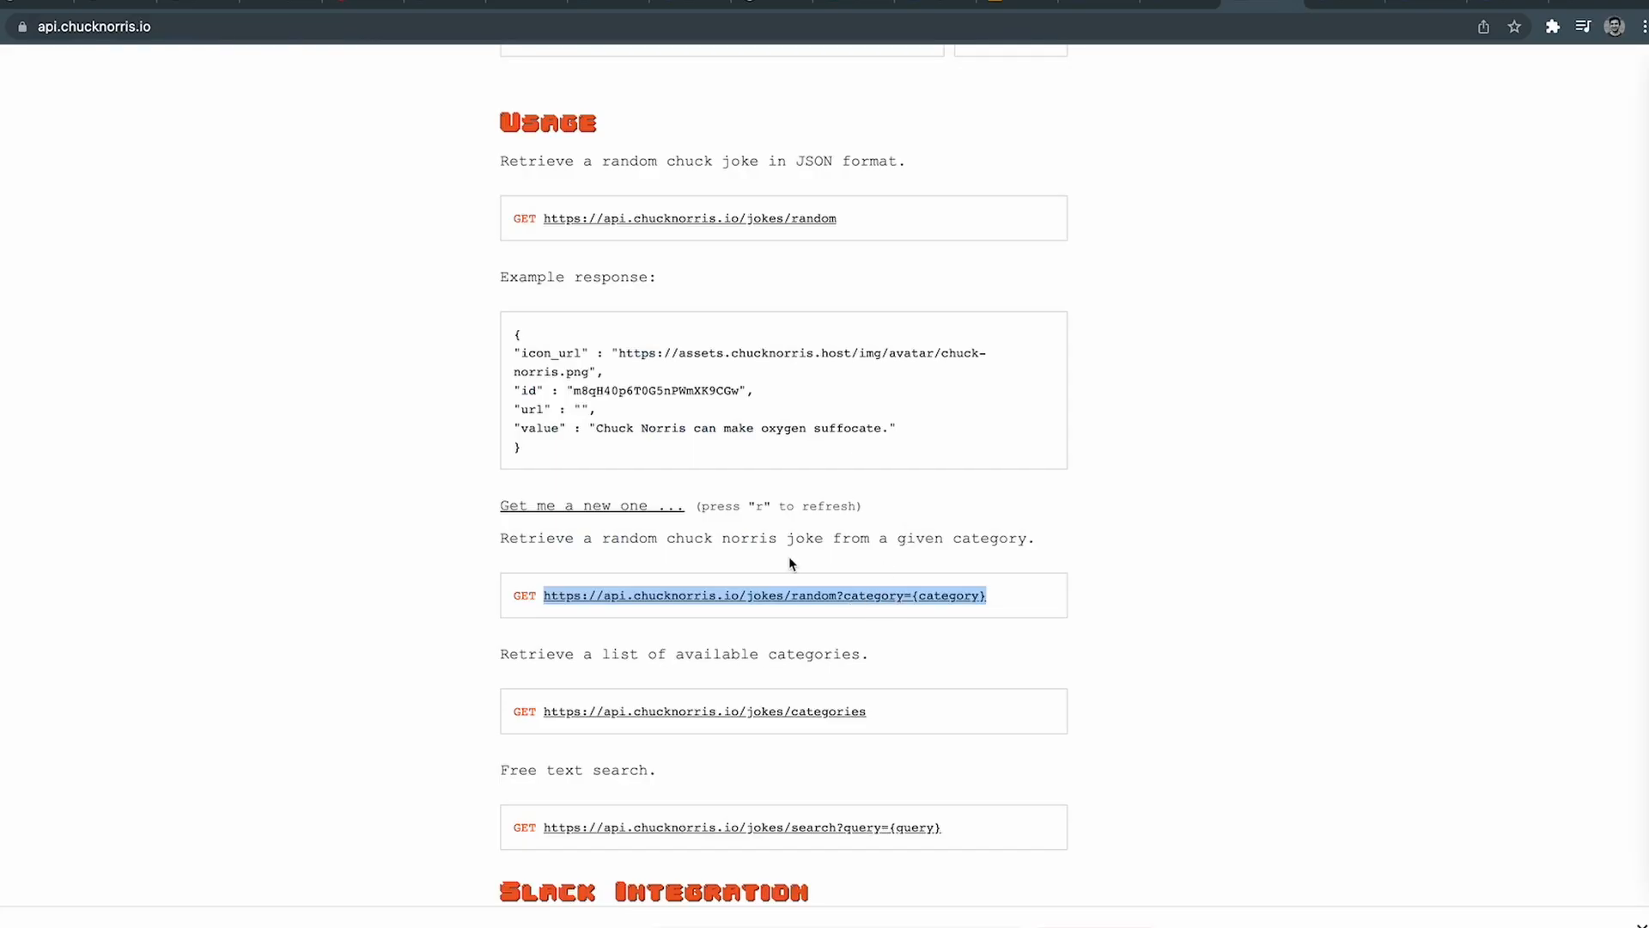
left_click(33, 3)
type("c")
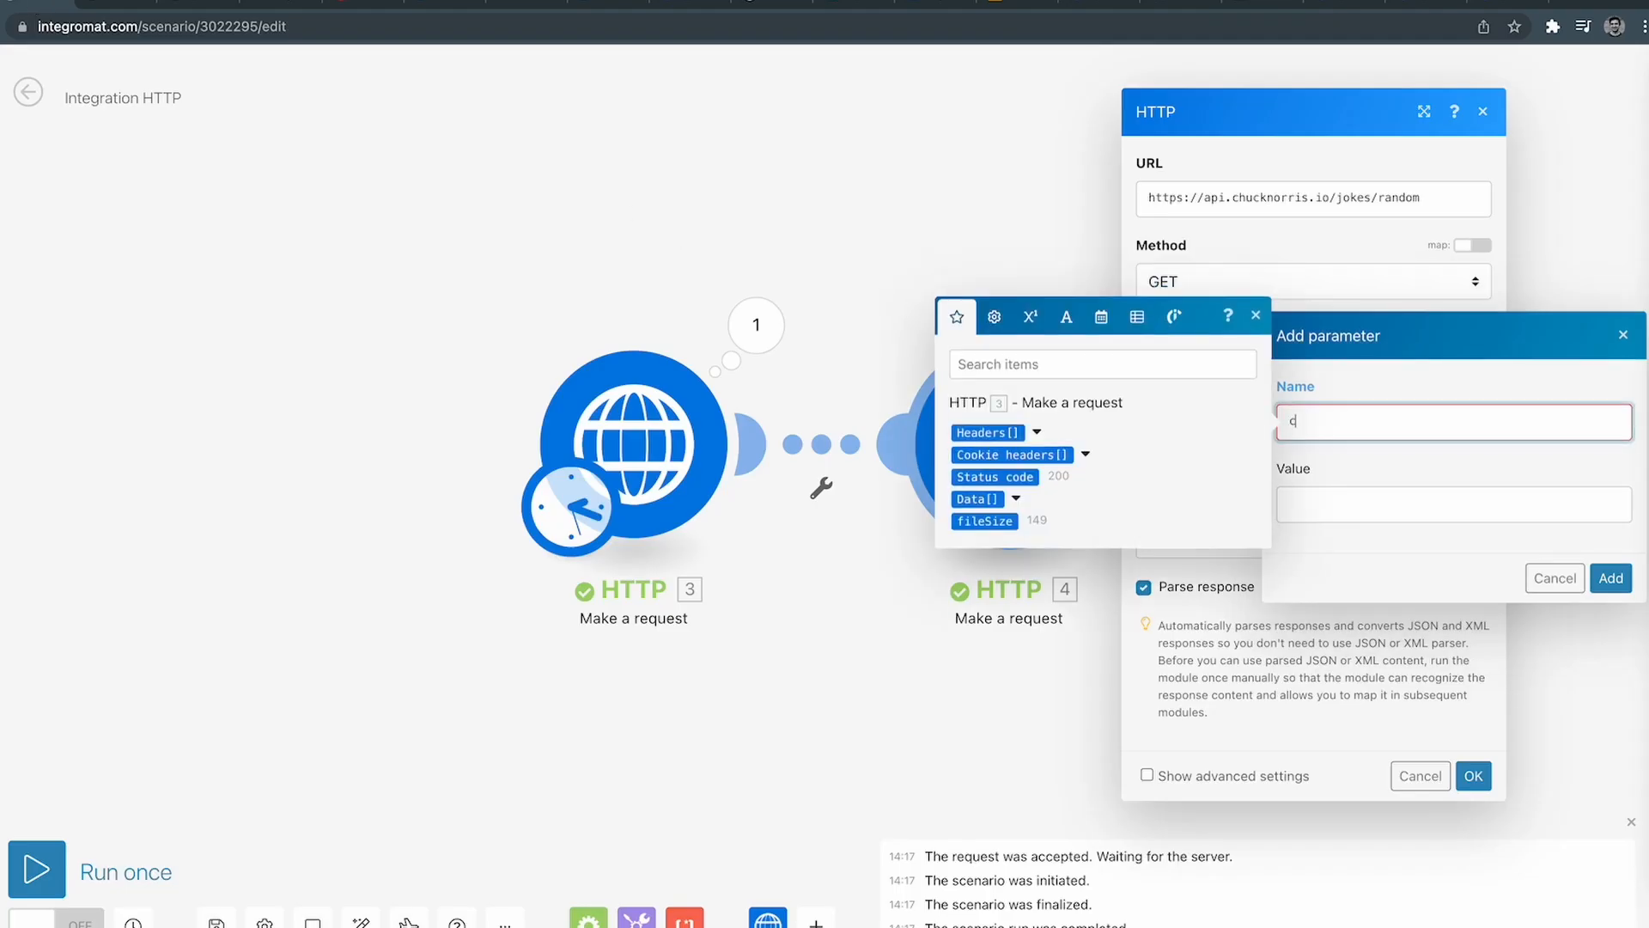
type("ategory")
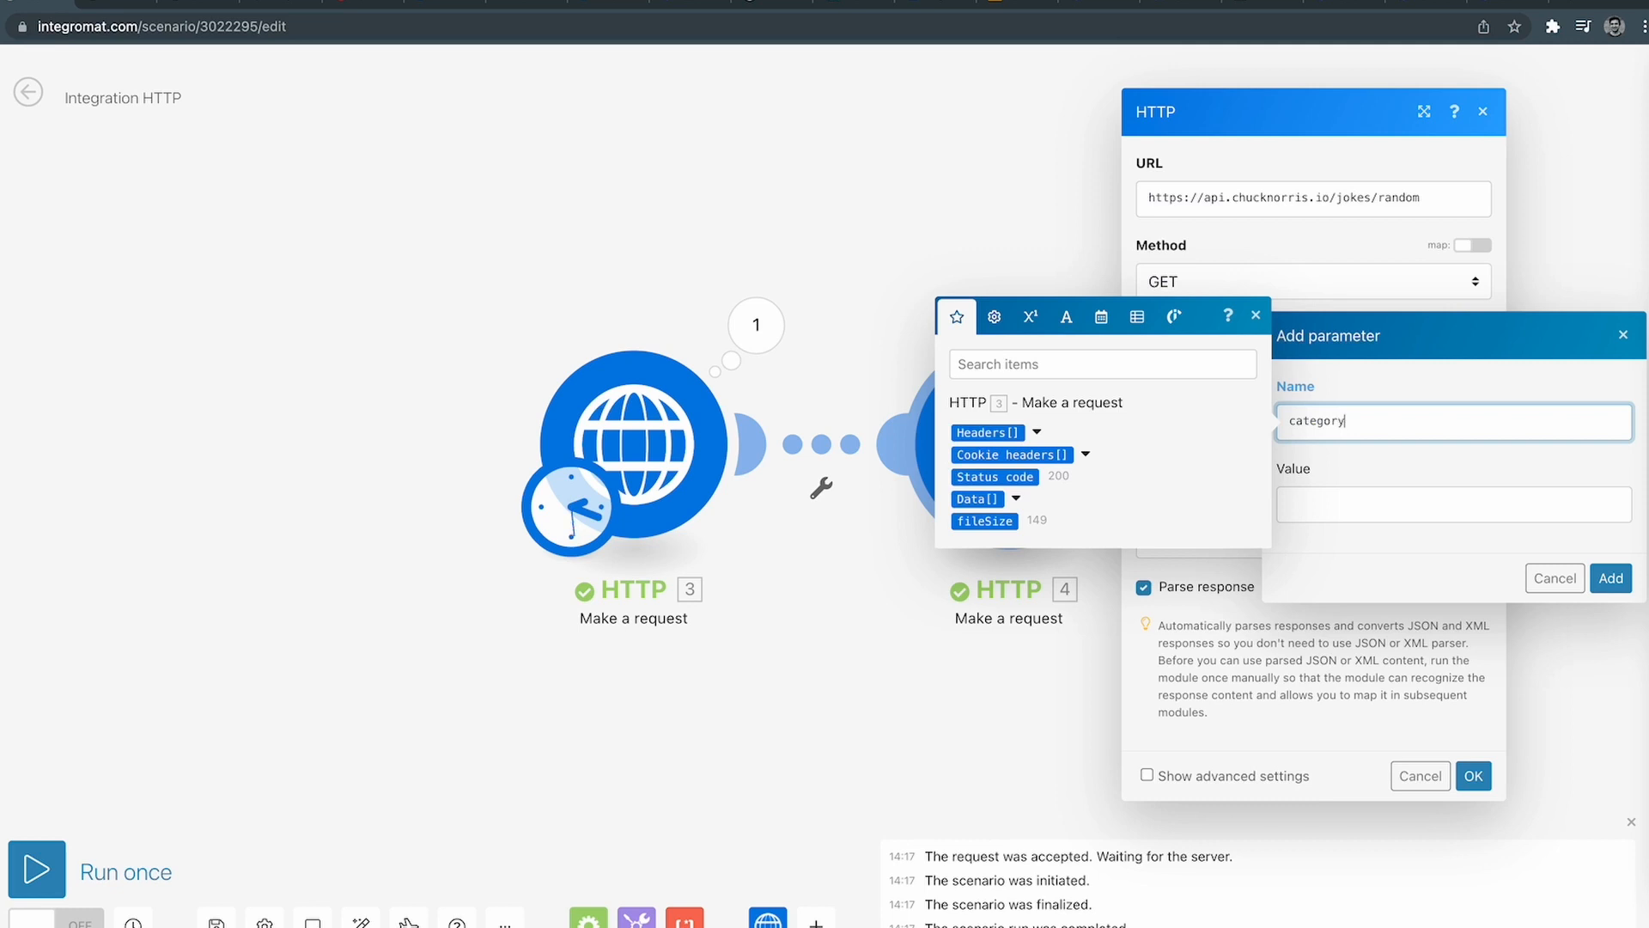
Map the first item of the first module's Data array as the category parameter's value, add the parameter and save the module.
left_click(1329, 513)
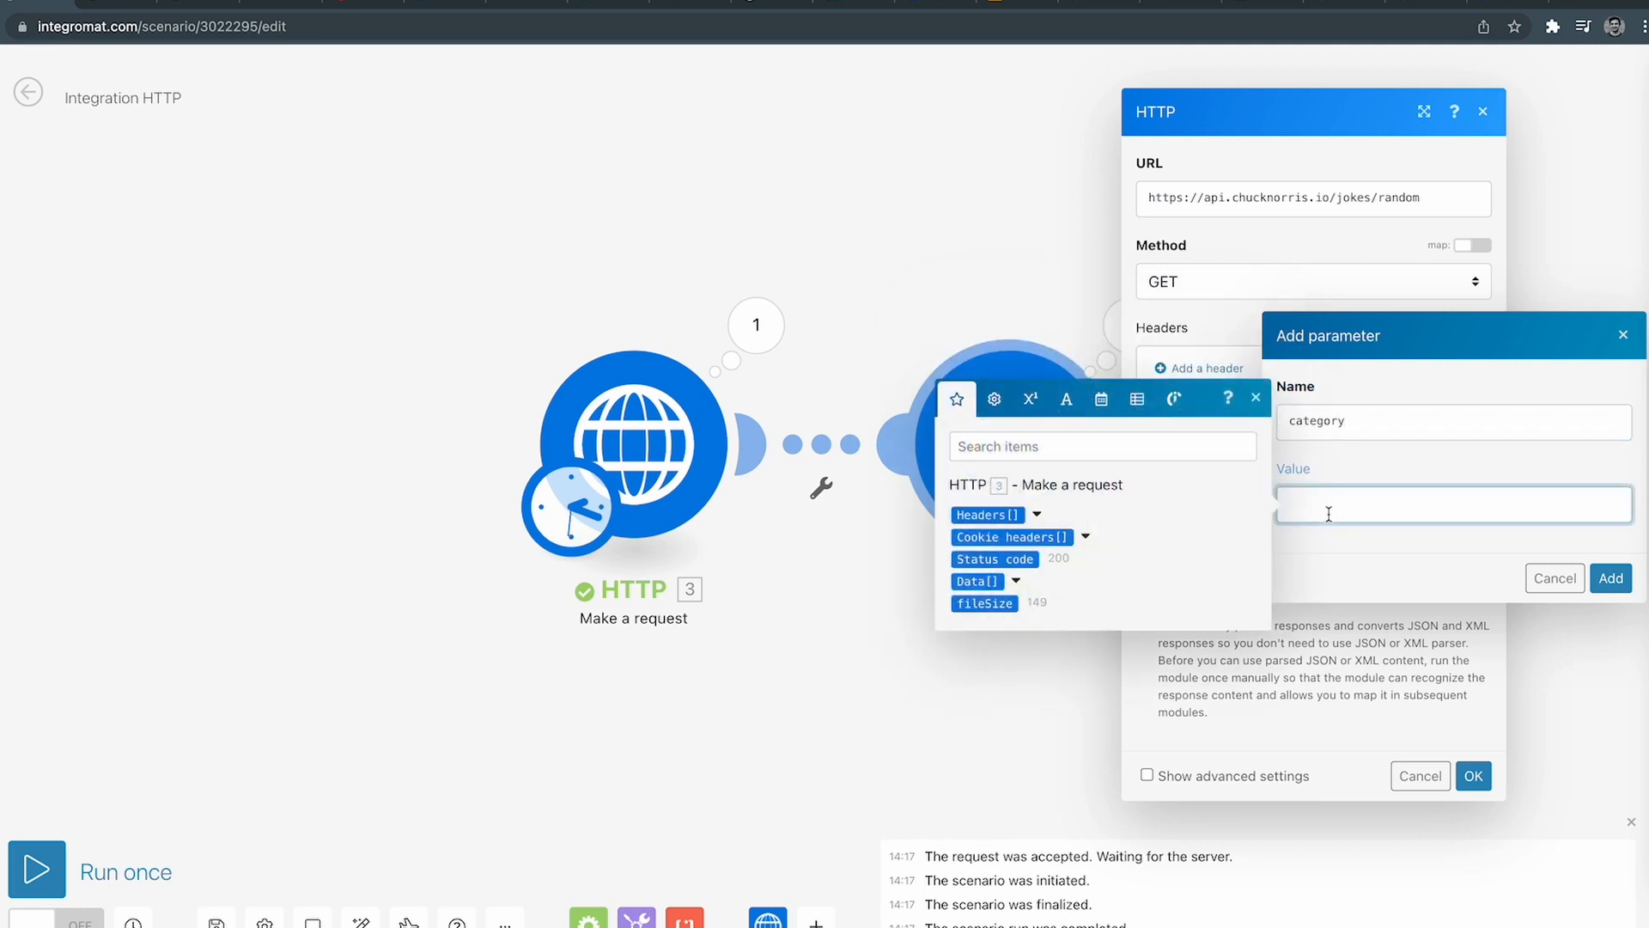
left_click(1016, 581)
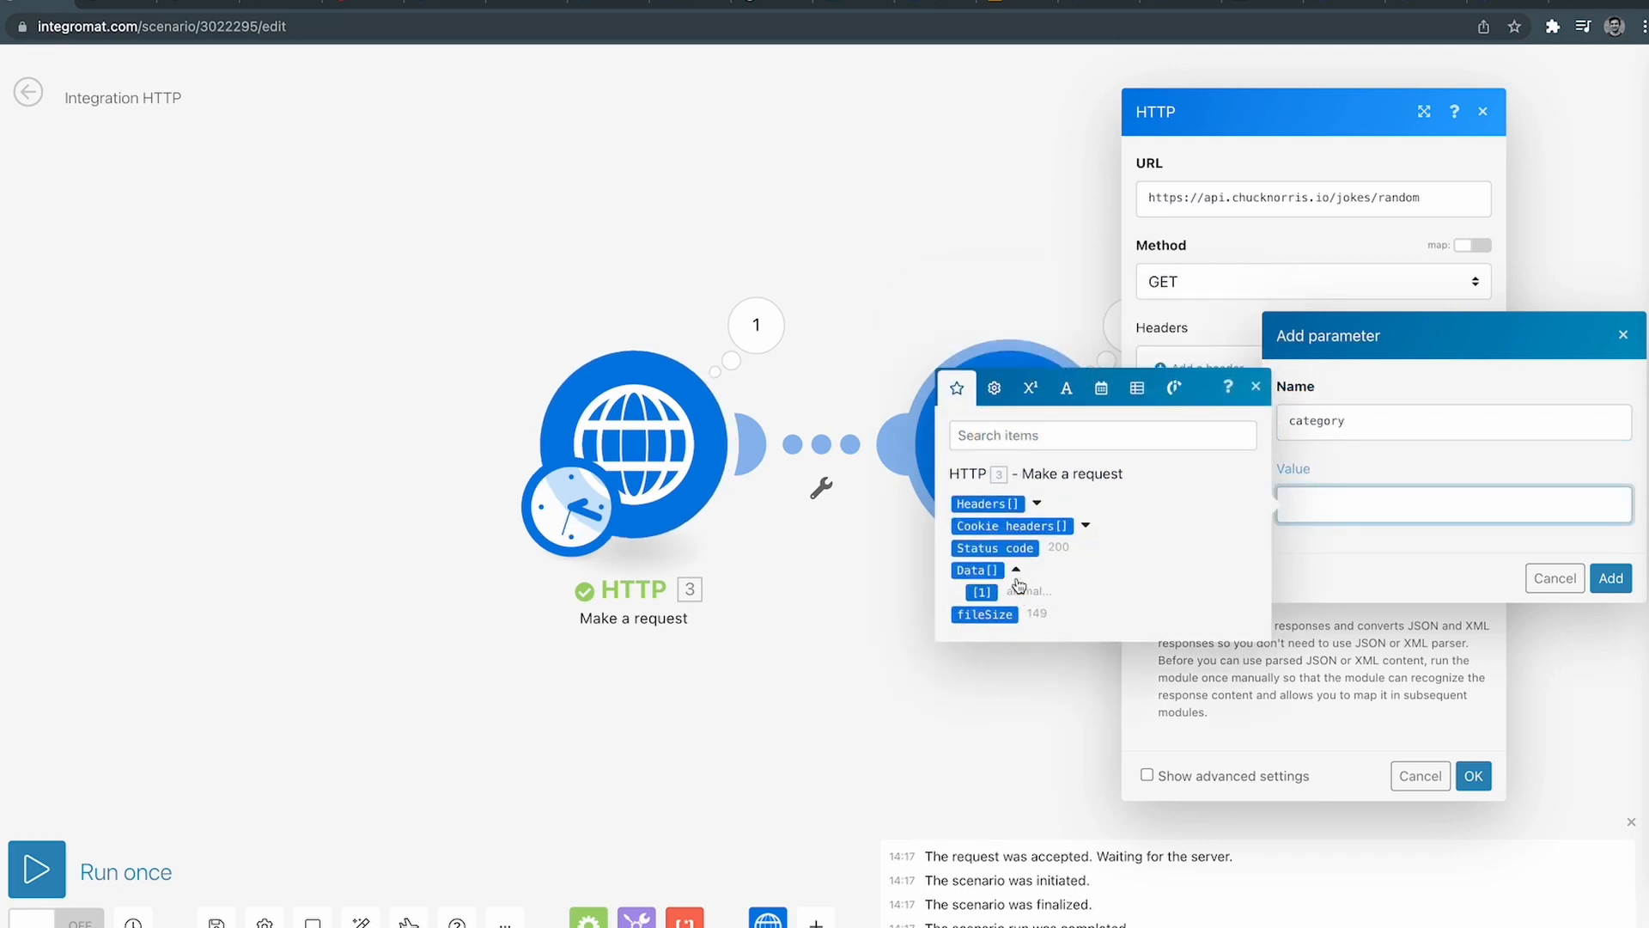
left_click(1013, 590)
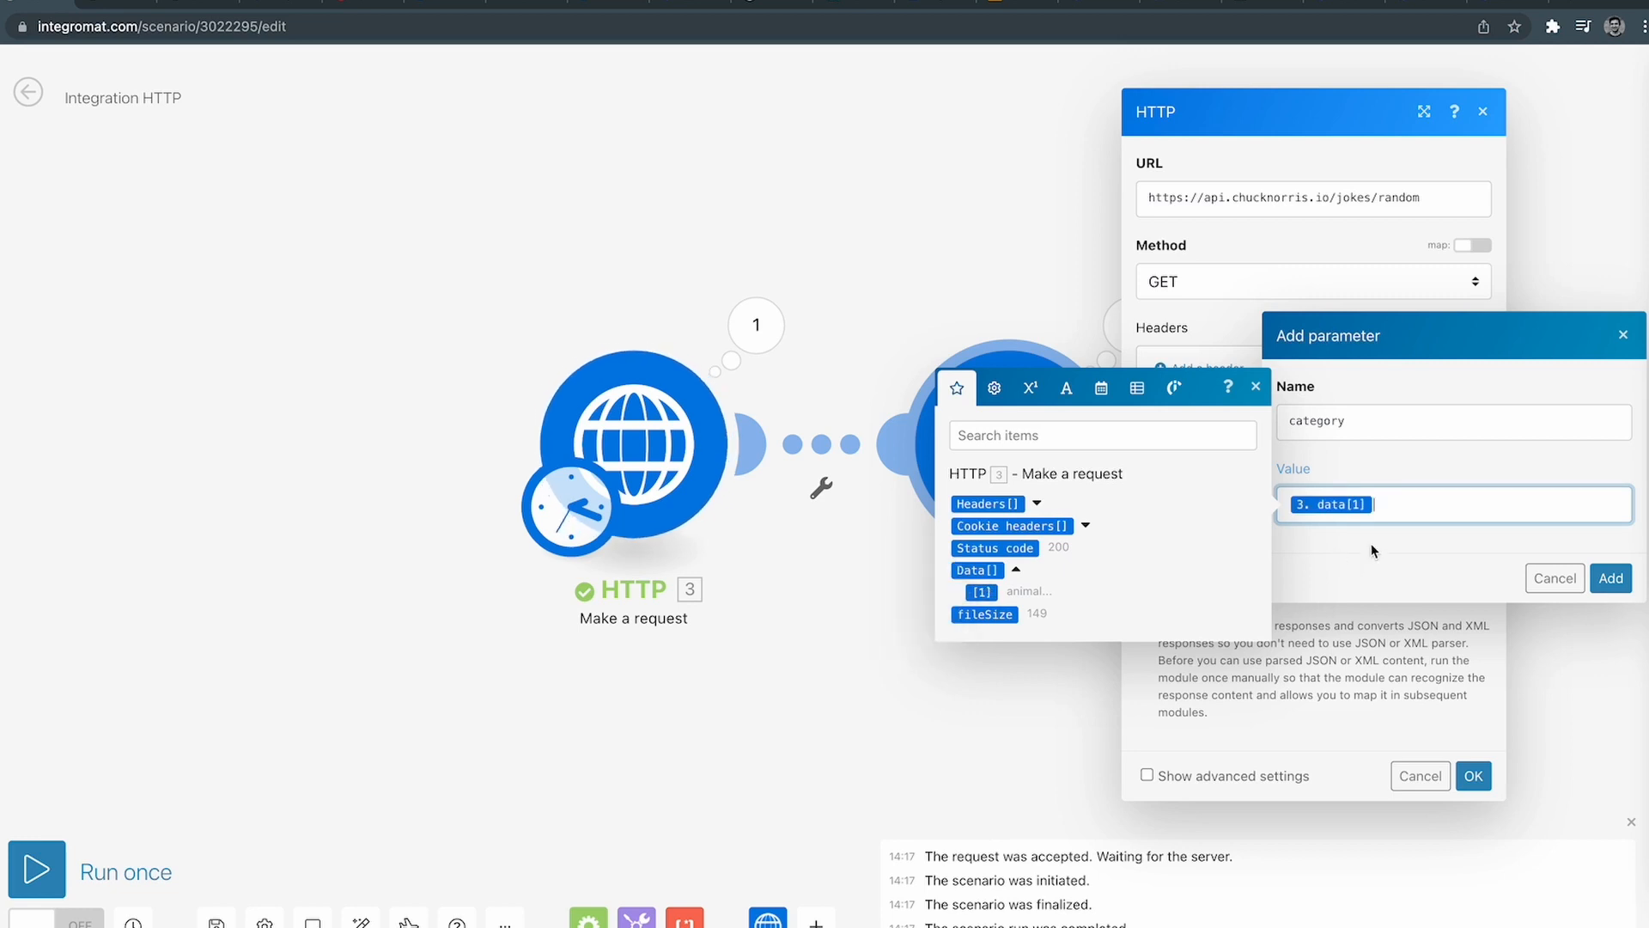
left_click(1395, 550)
left_click(1612, 579)
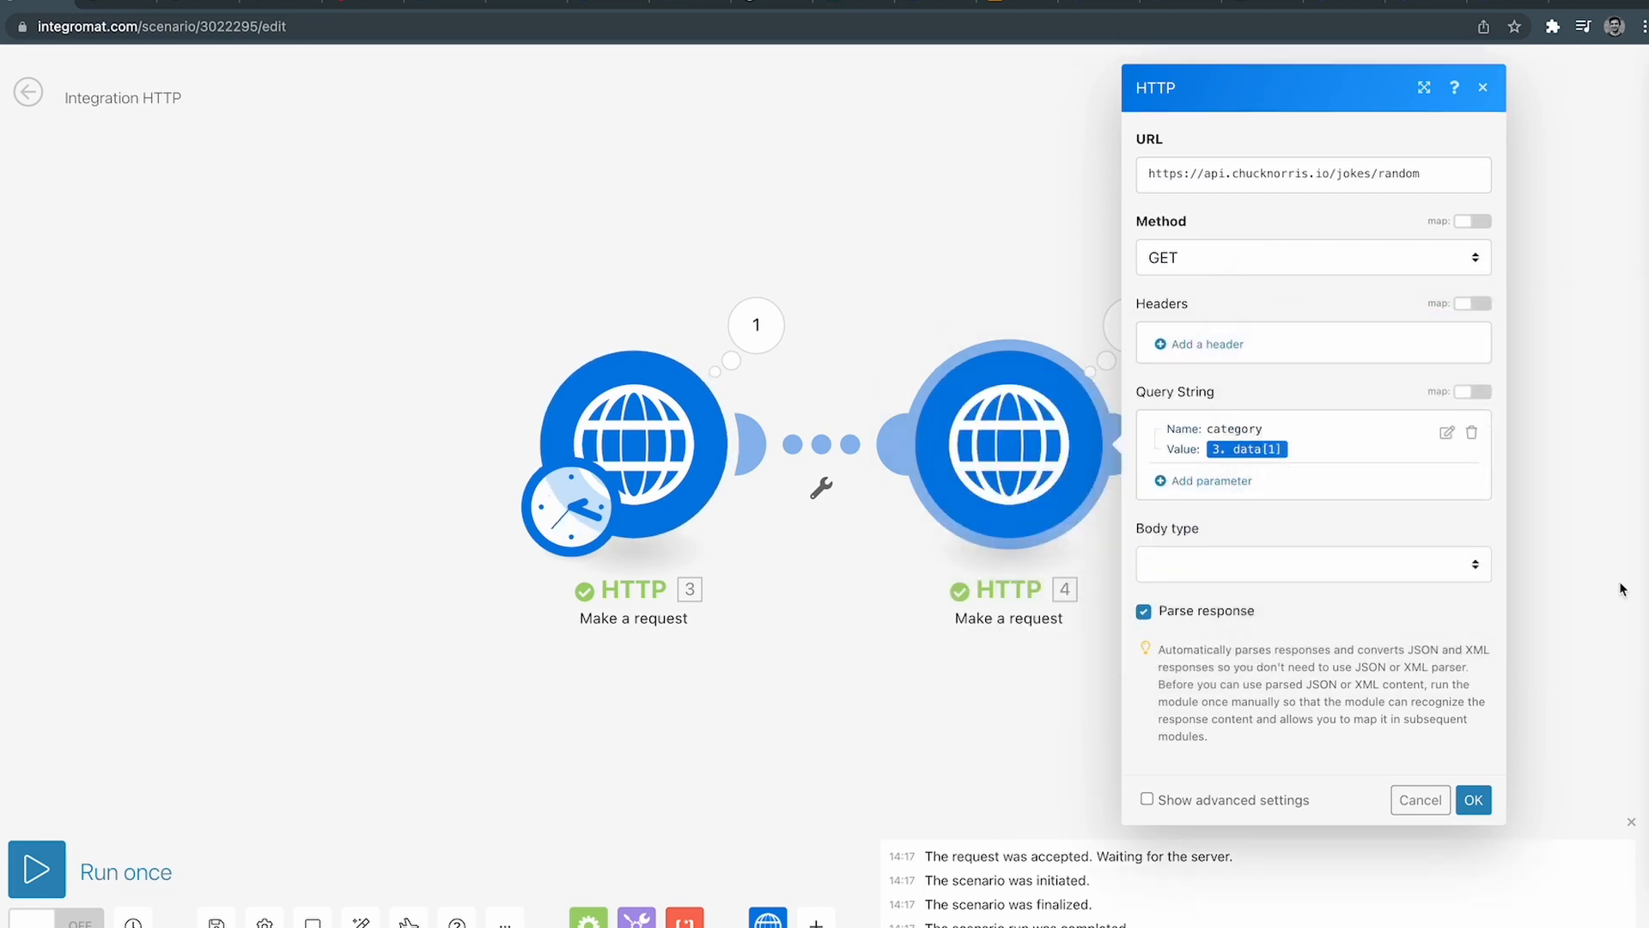
left_click(1475, 800)
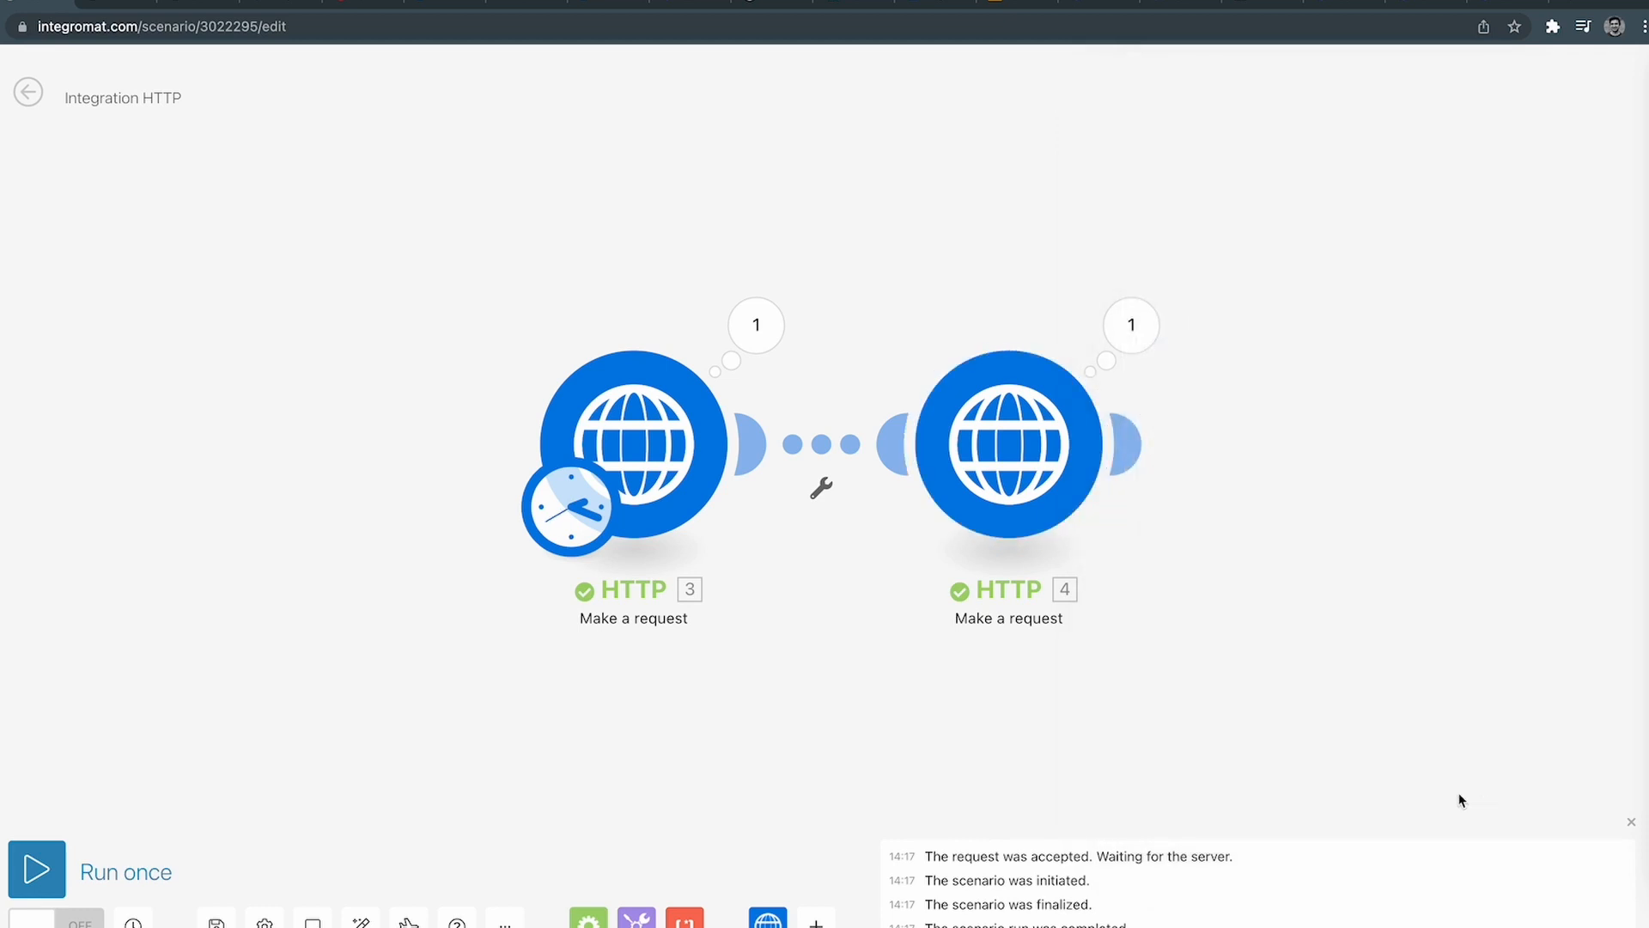
Run the scenario once and review the joke in the second HTTP module's output data.
left_click(60, 855)
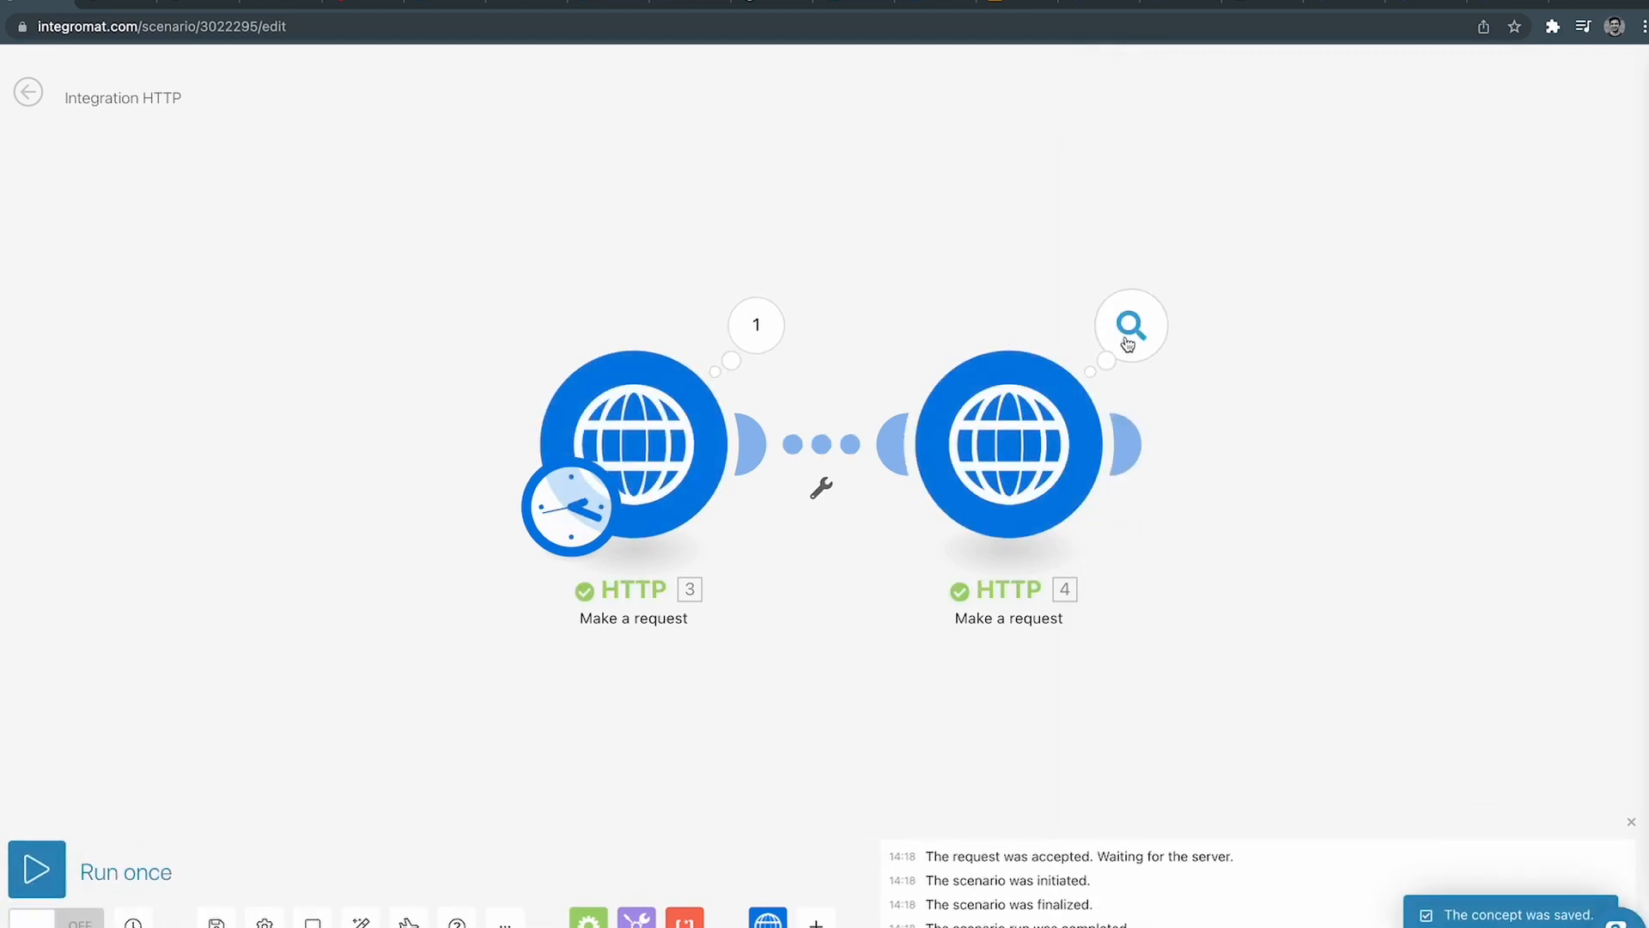
left_click(1130, 339)
left_click(1251, 687)
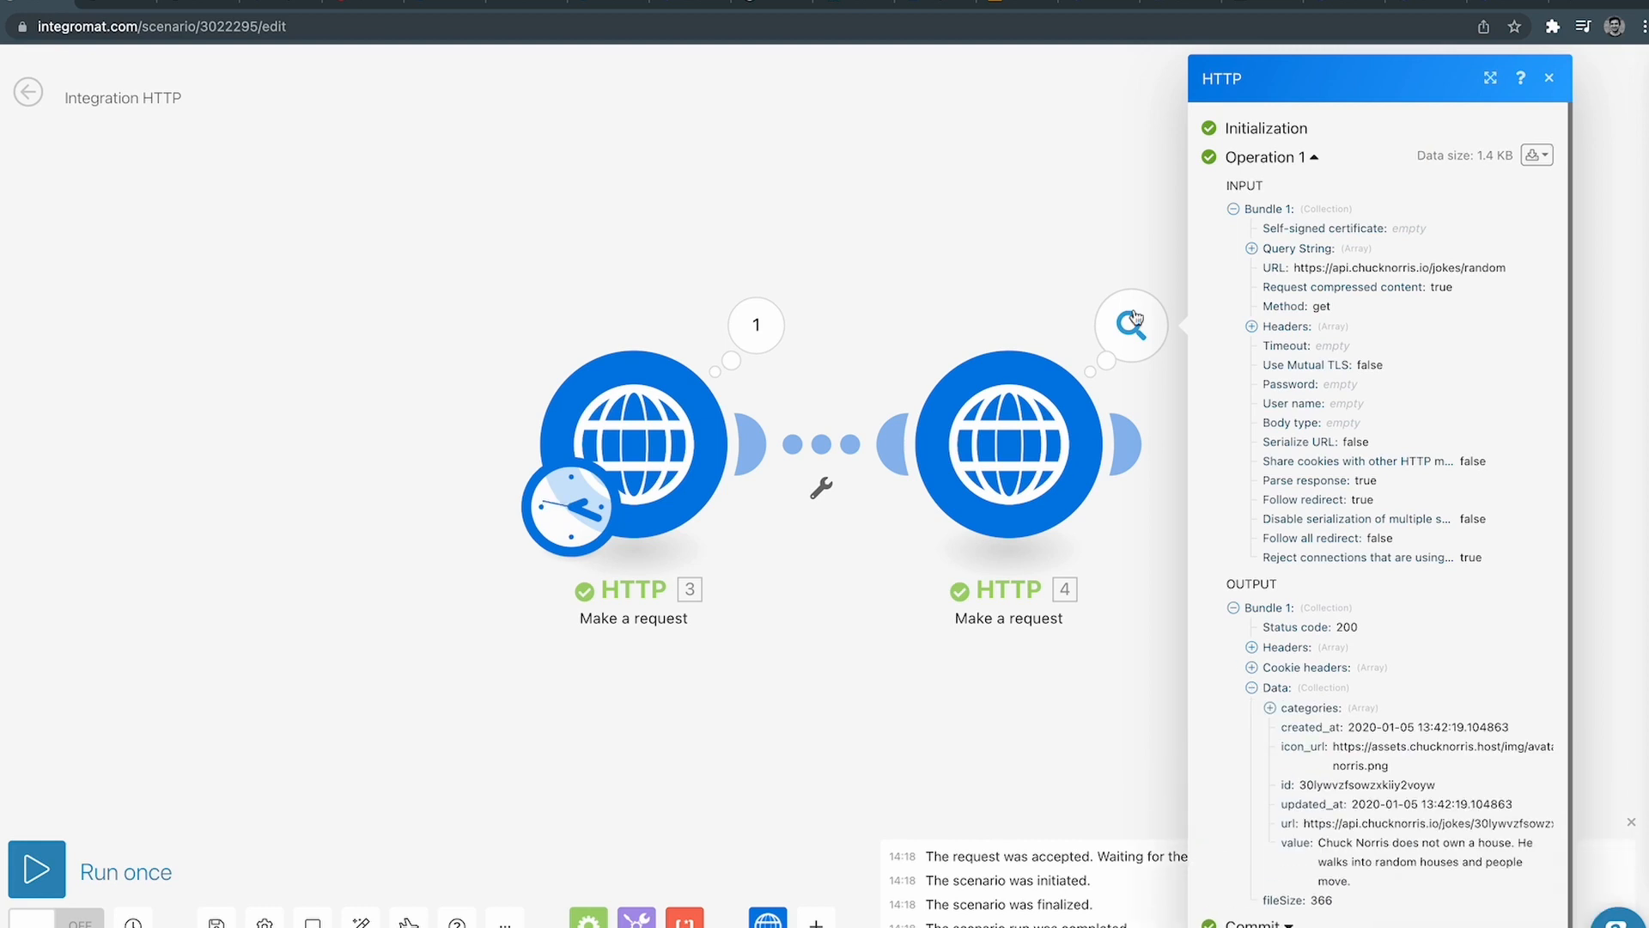
left_click(1097, 228)
left_click(1130, 326)
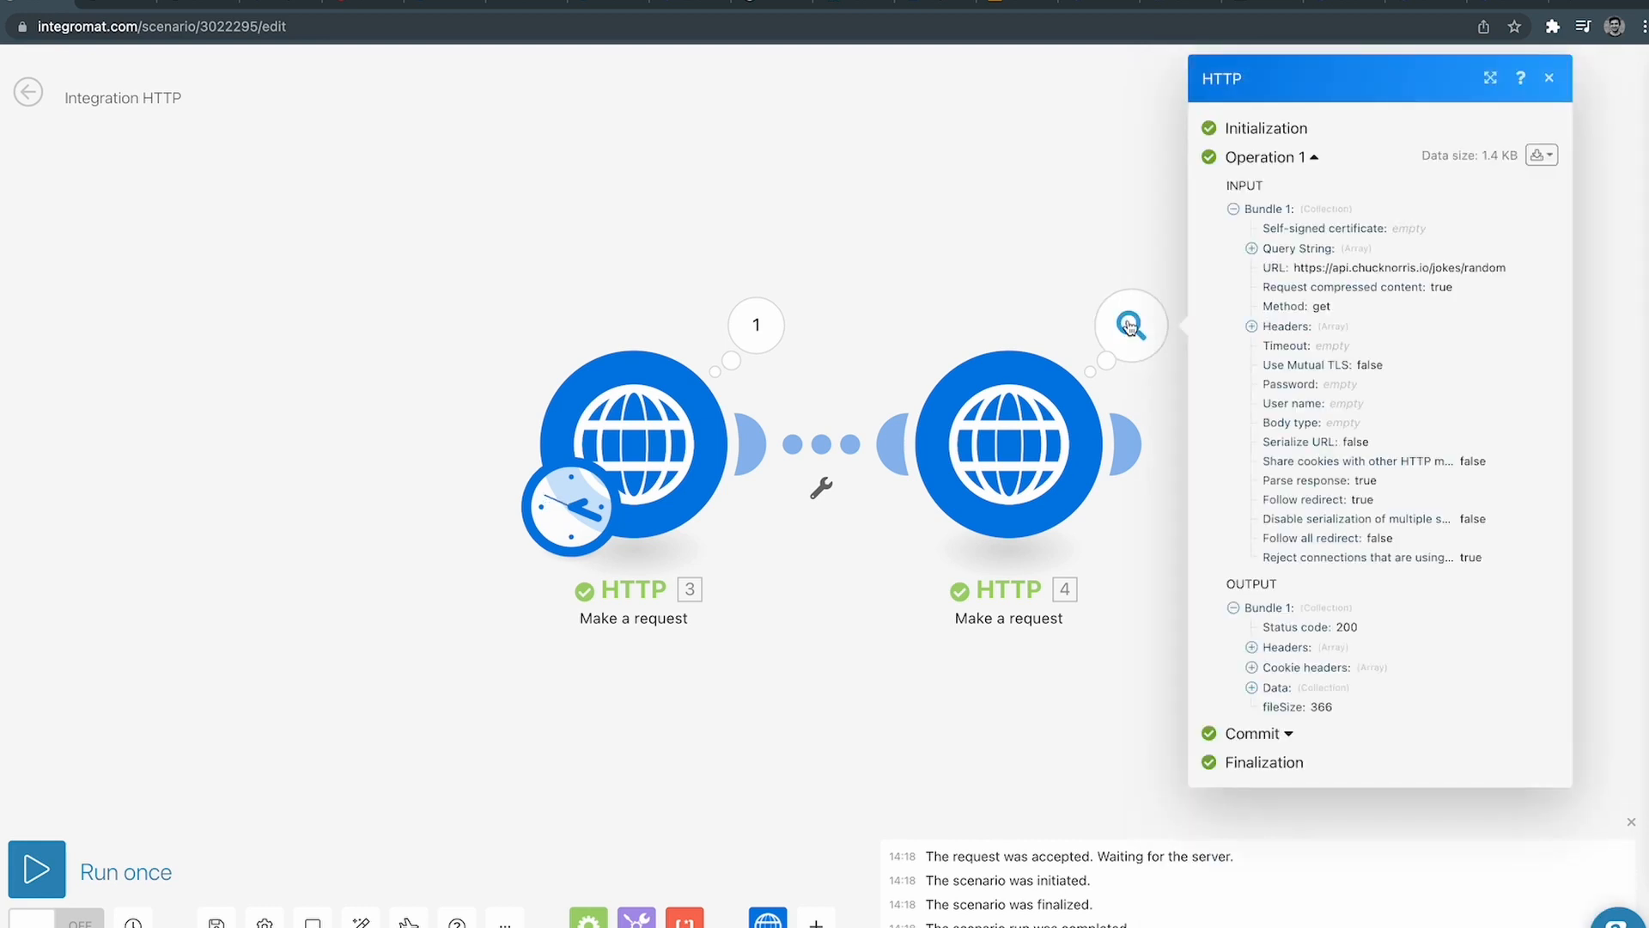
left_click(1107, 226)
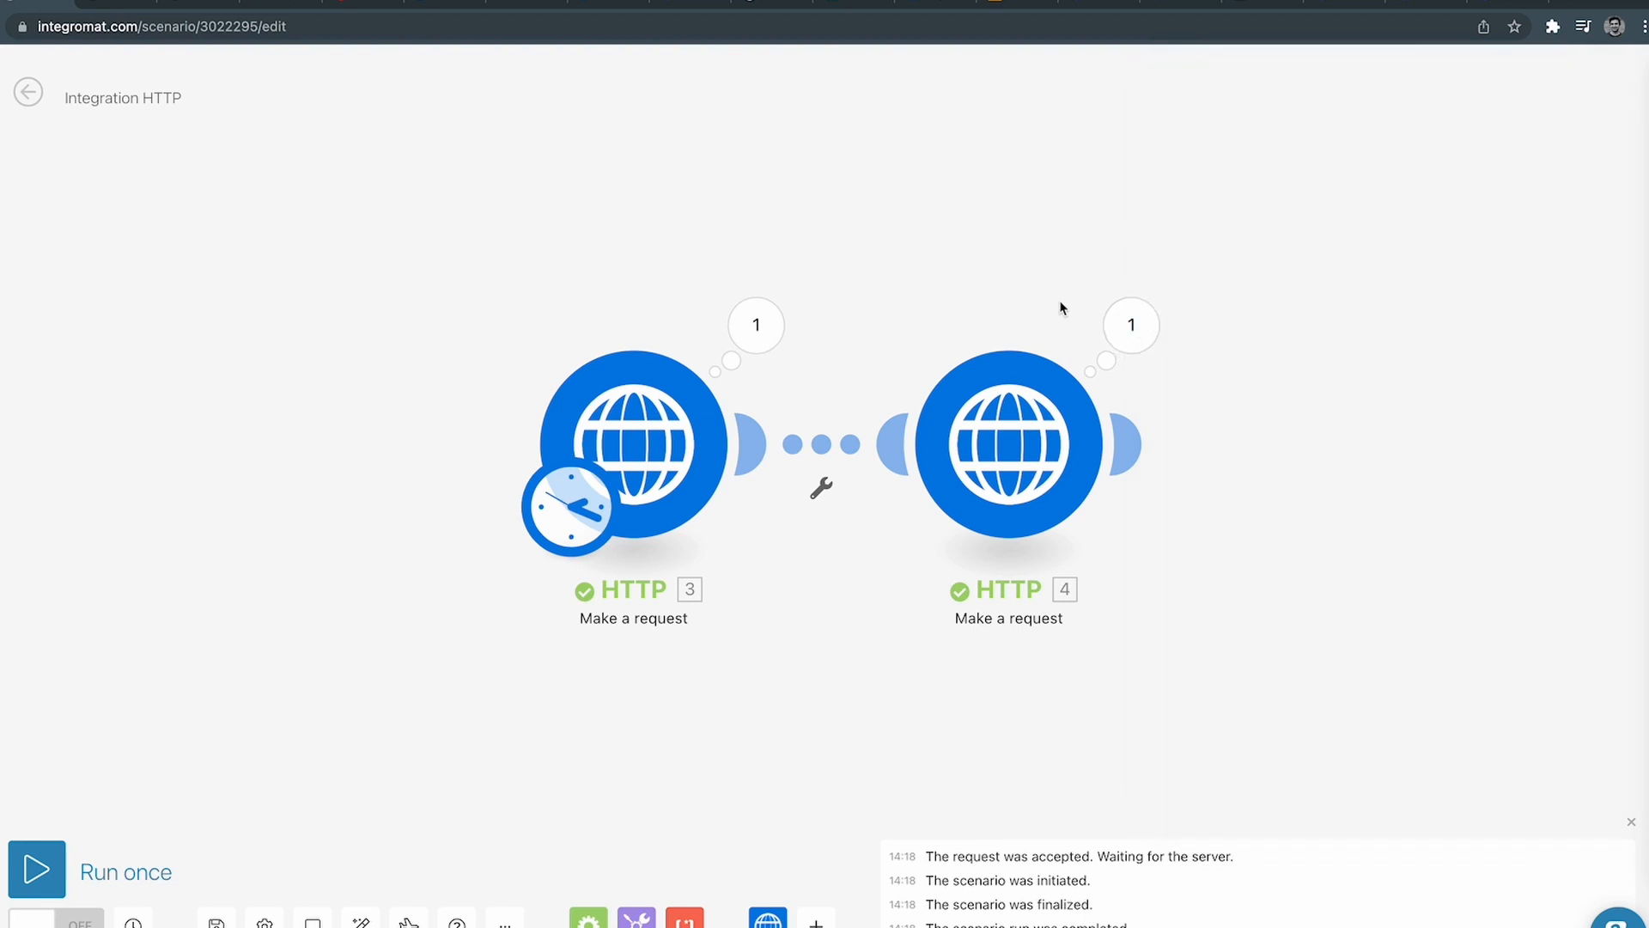
Review the second HTTP module's URL and its category query string parameter without changing them.
left_click(1027, 395)
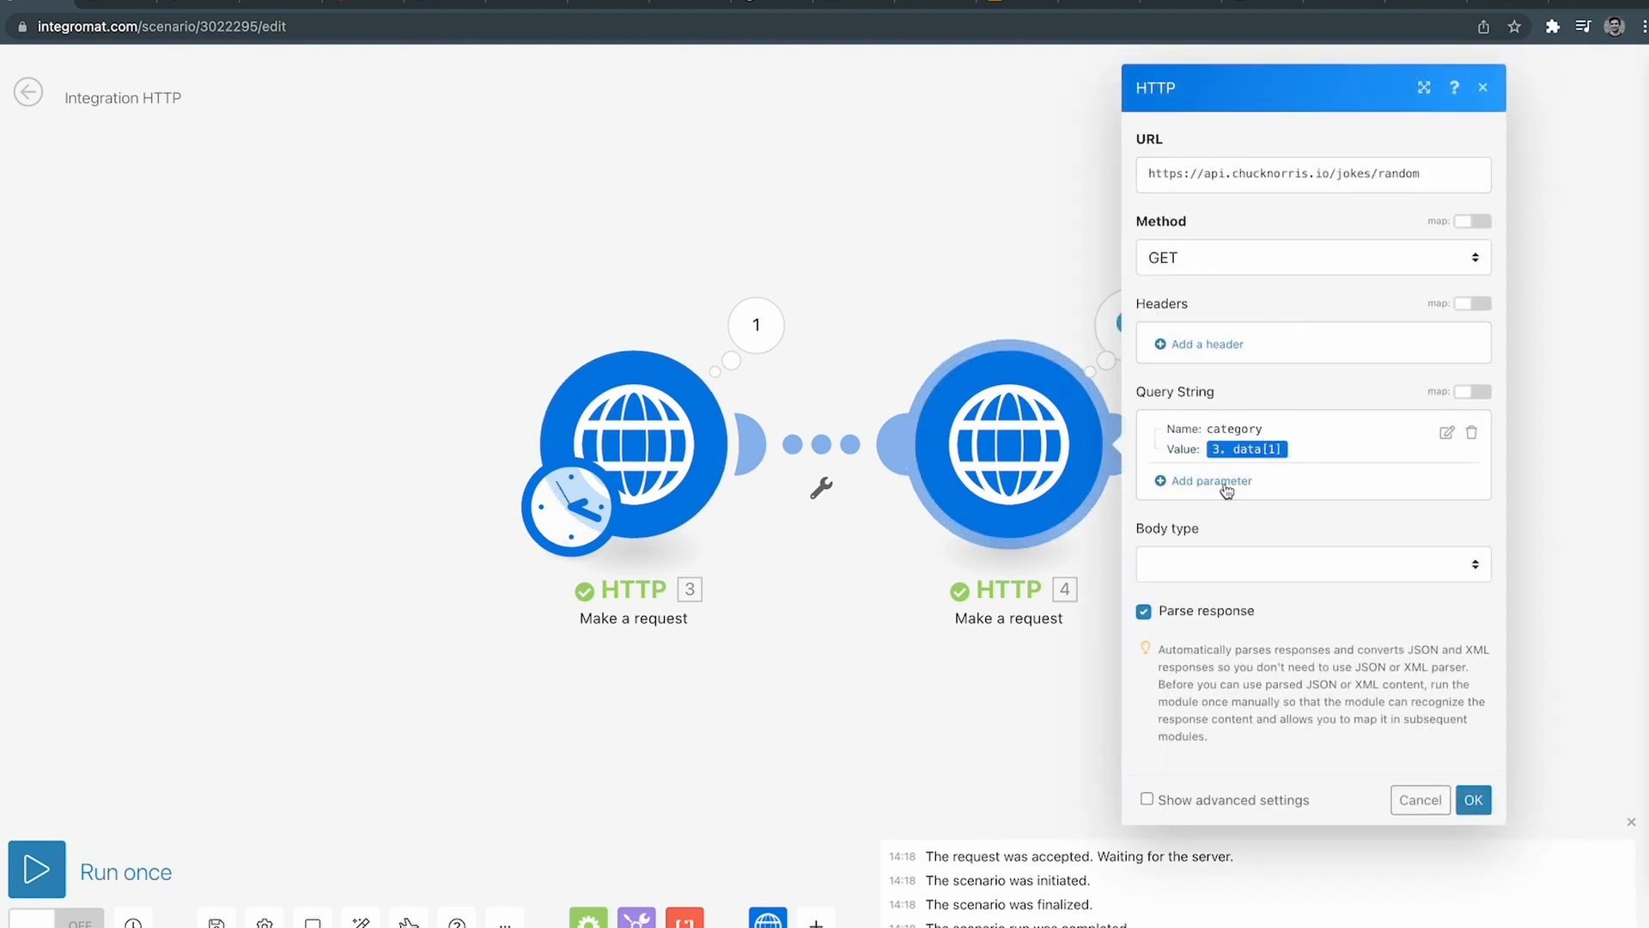
left_click(1435, 169)
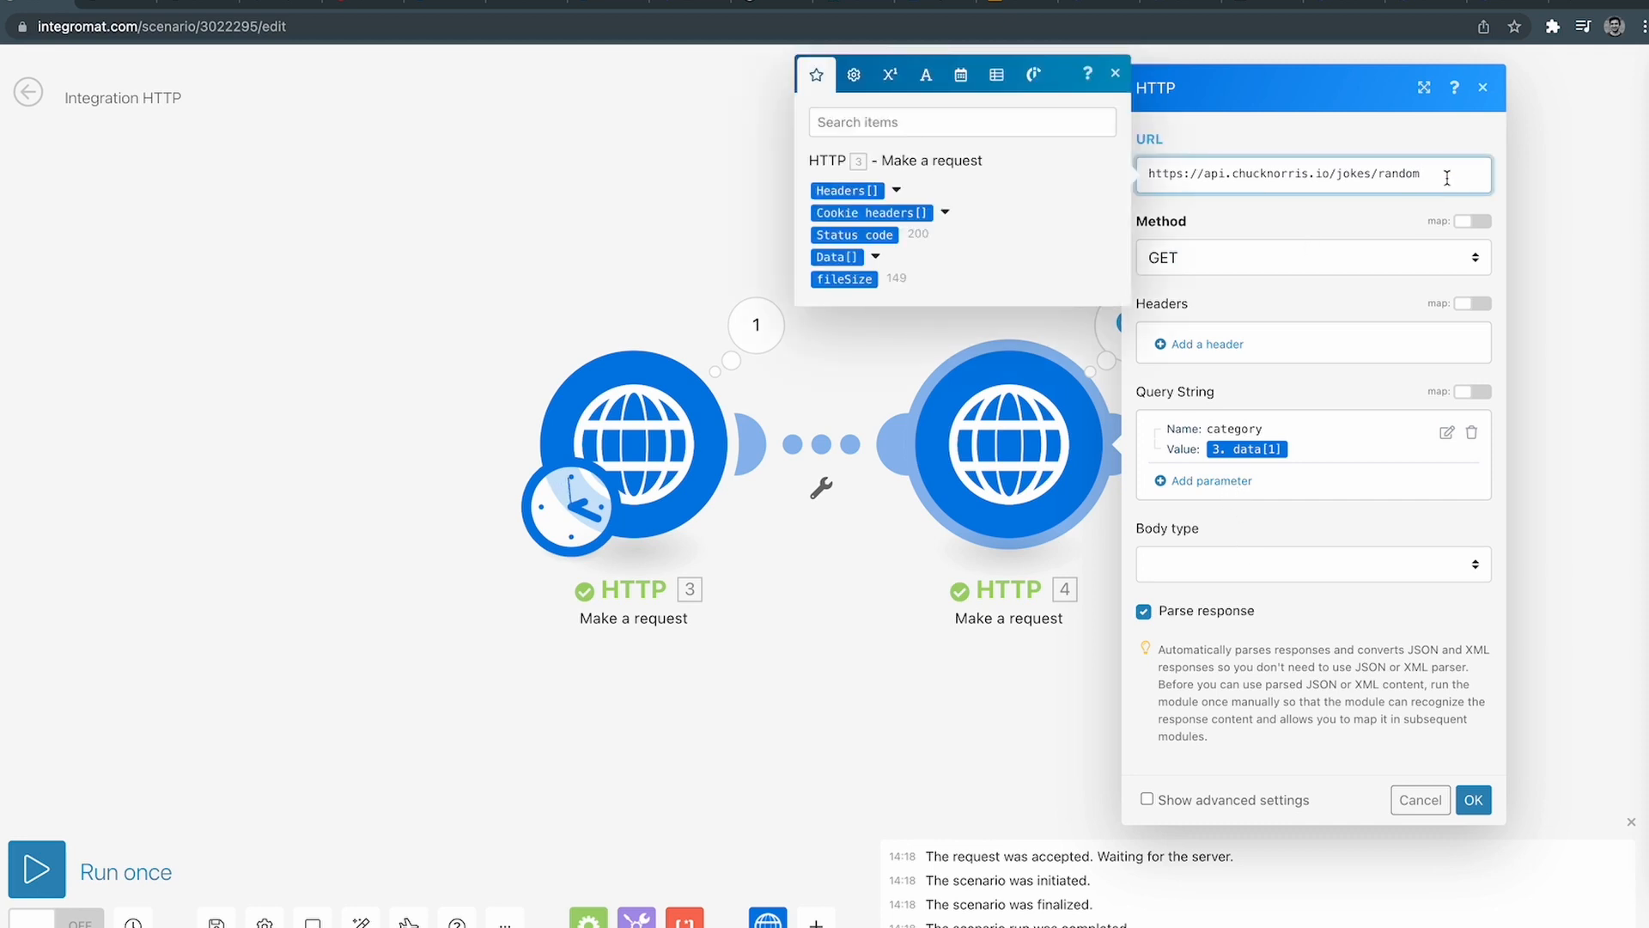
left_click(902, 318)
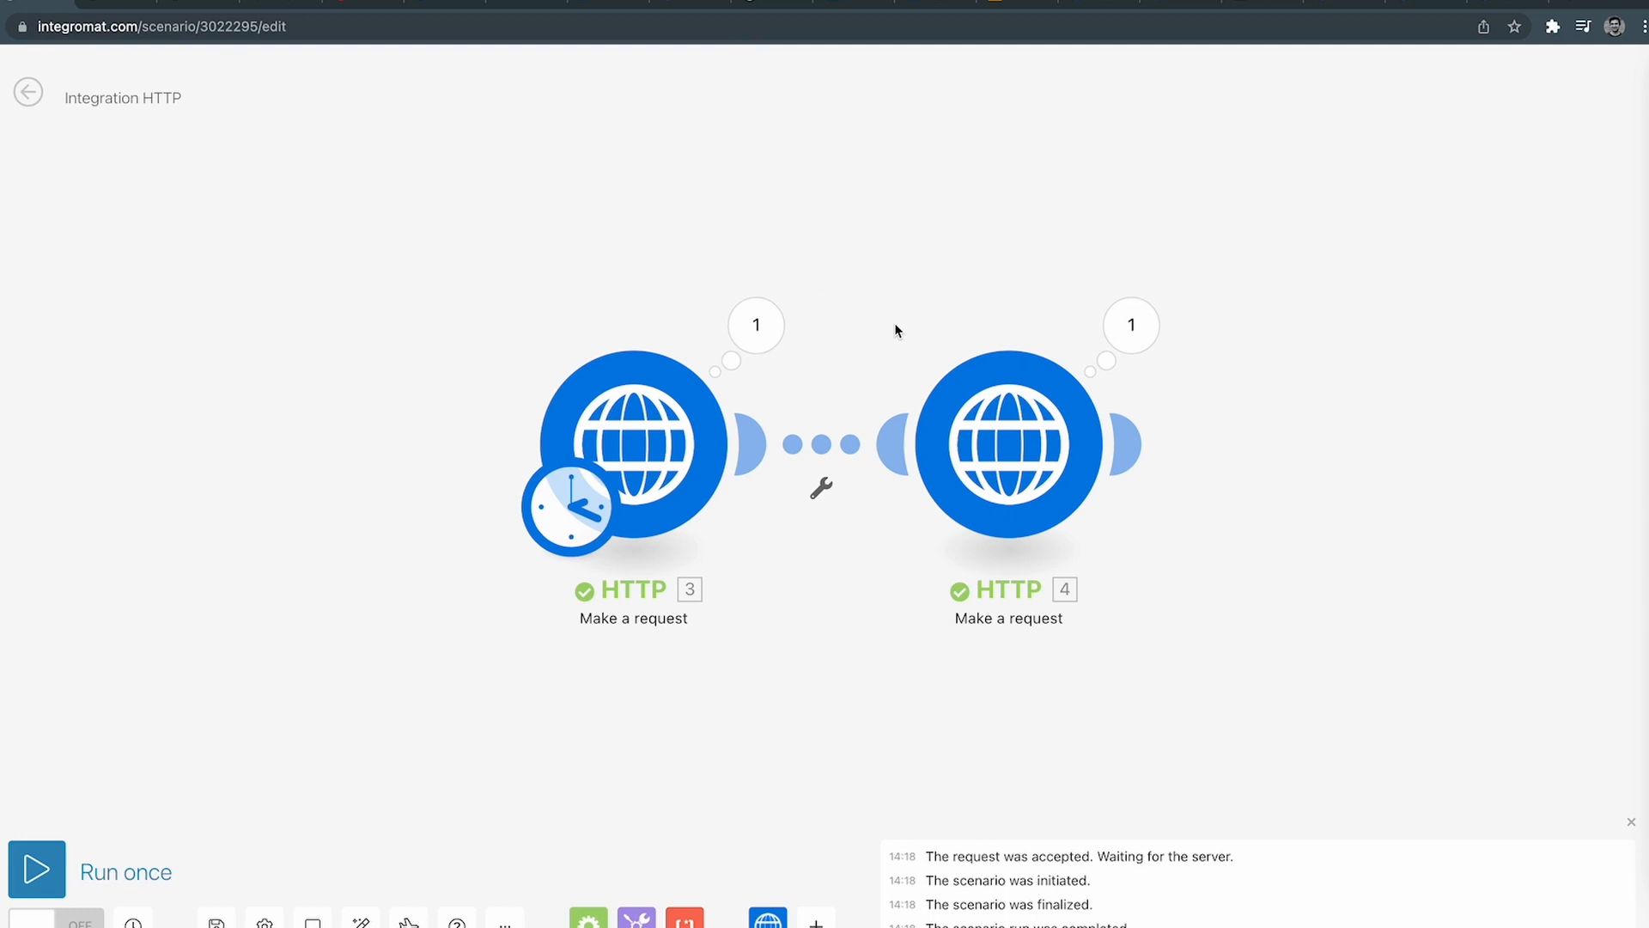
left_click(1037, 445)
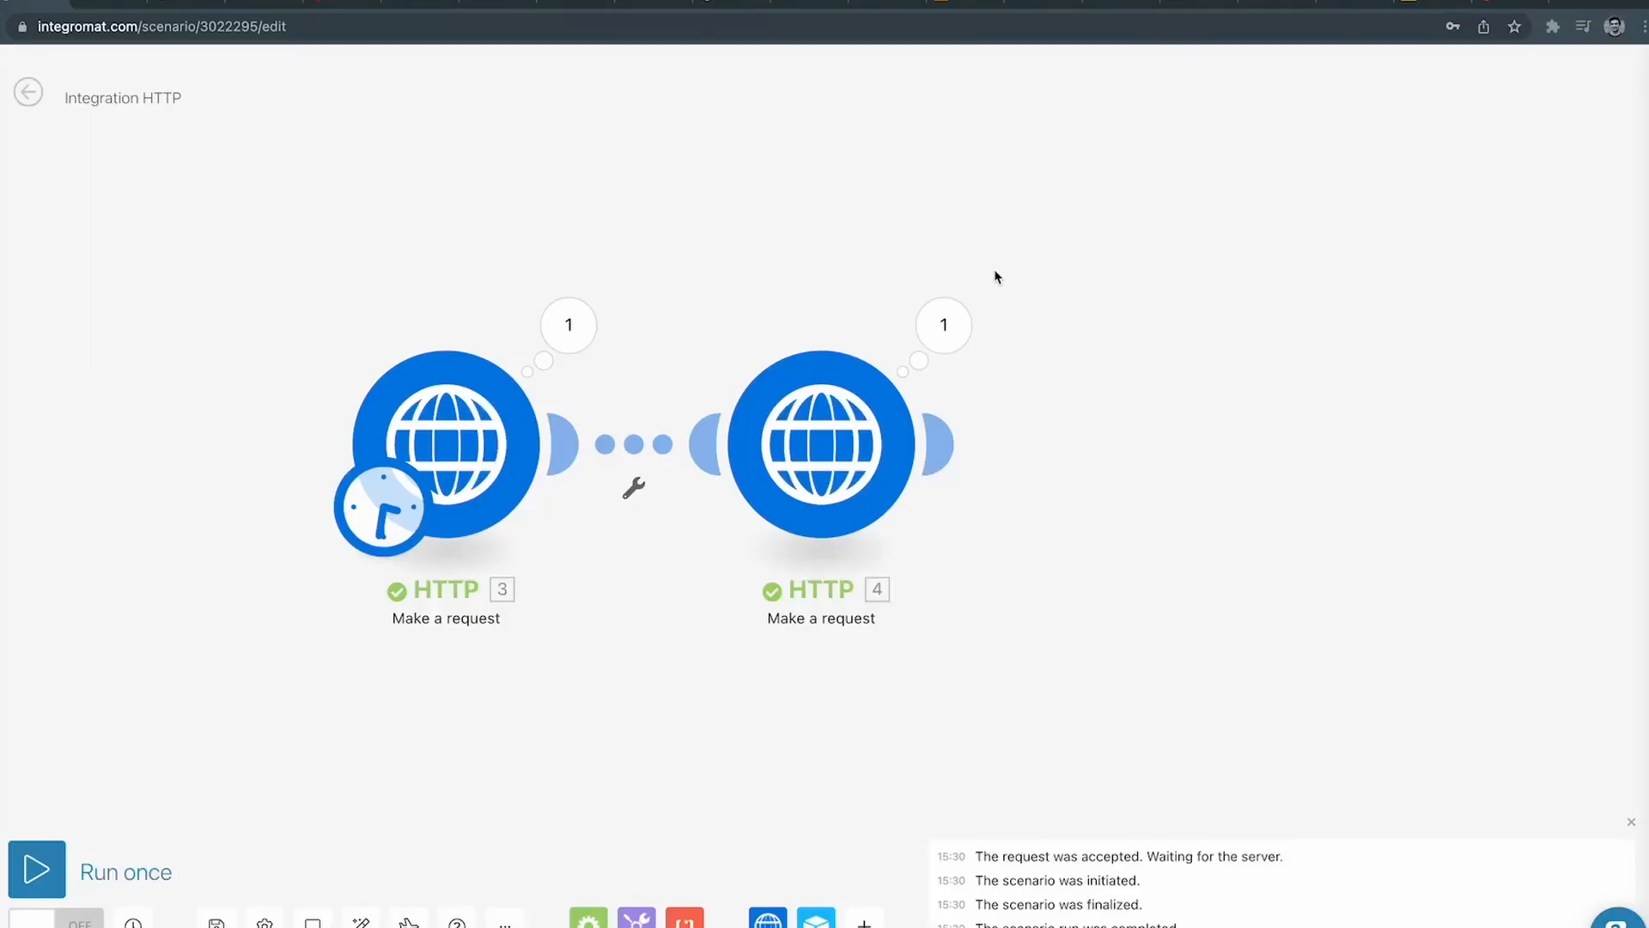
Review the first HTTP module's run data and settings, and the second module's URL and query string, without changing them.
left_click(570, 327)
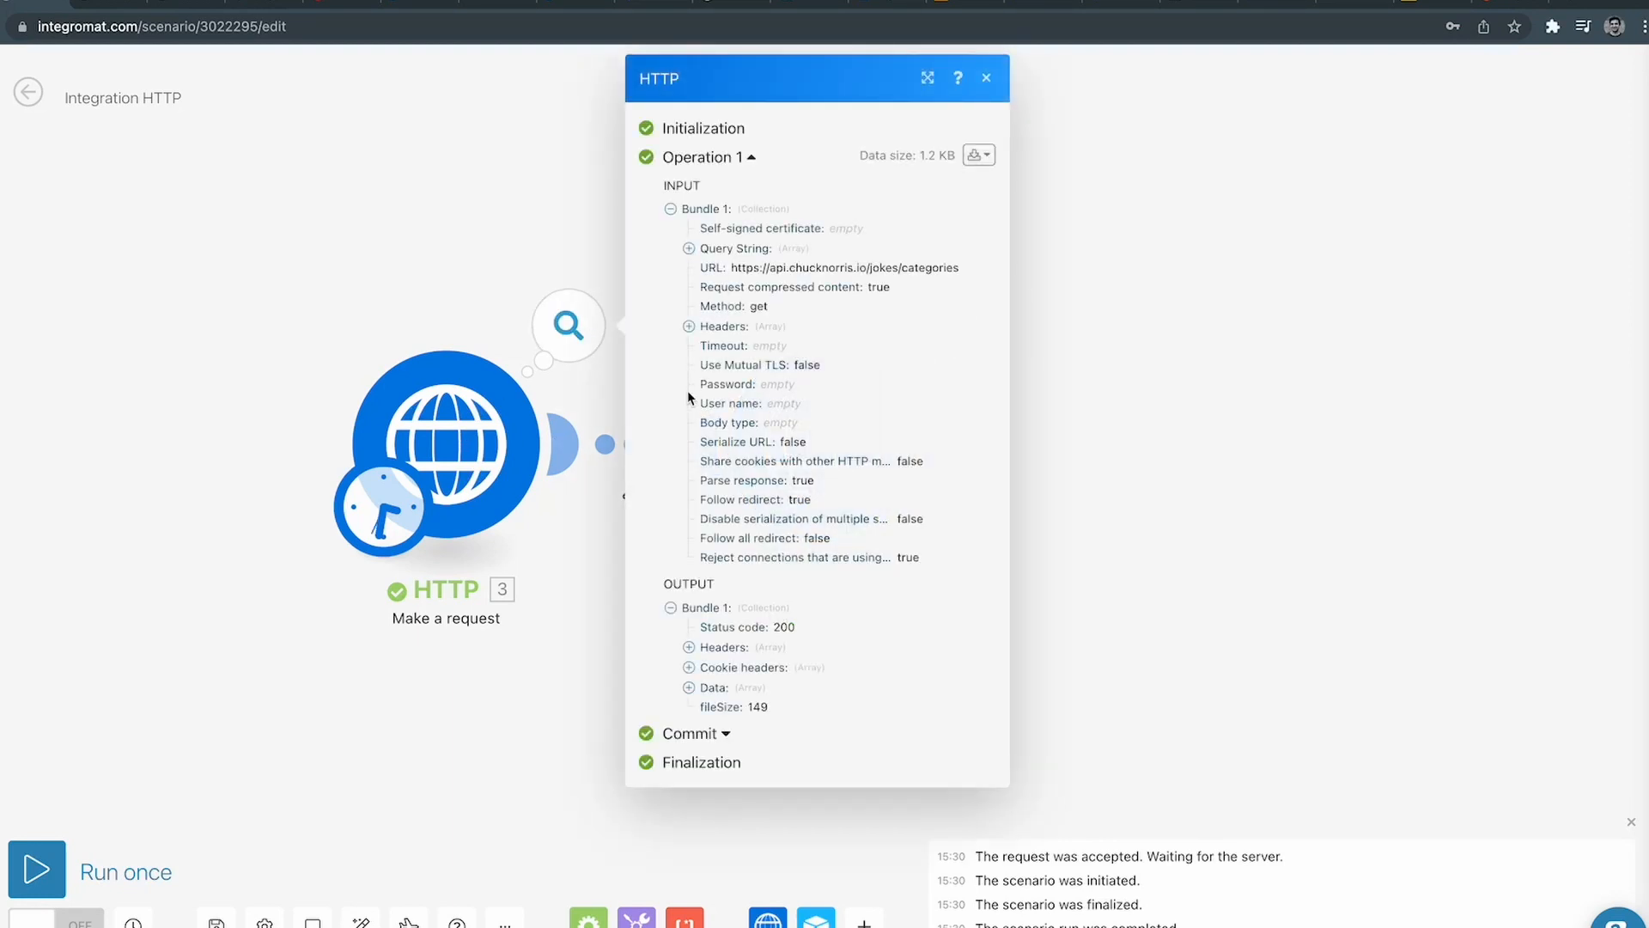
left_click(505, 416)
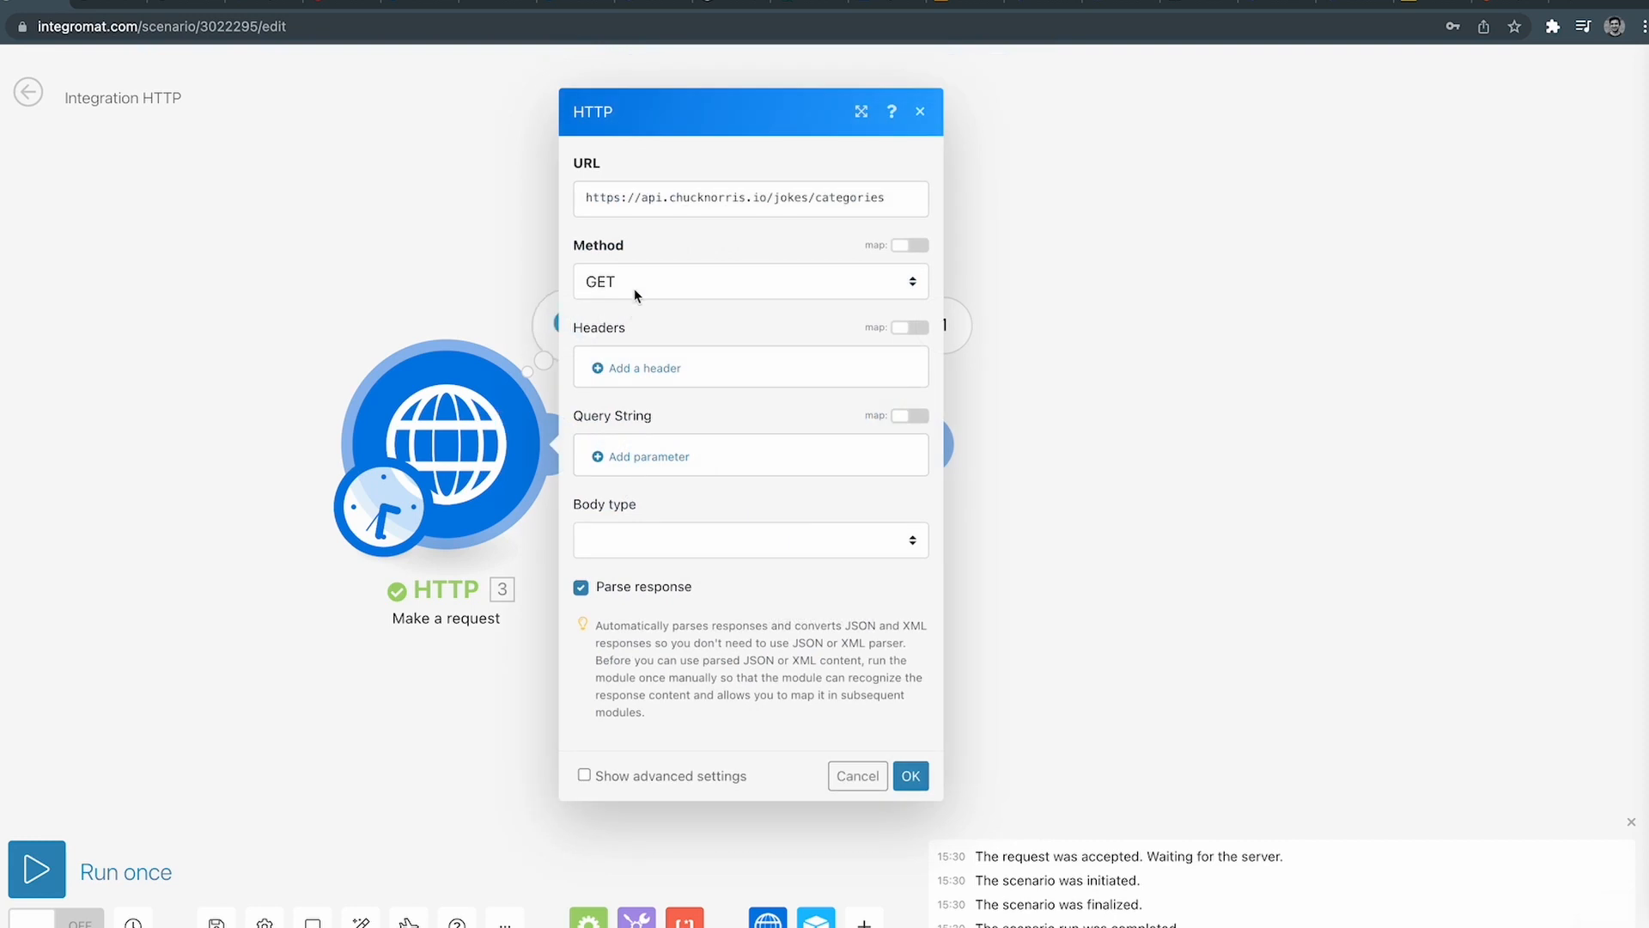
left_click(474, 263)
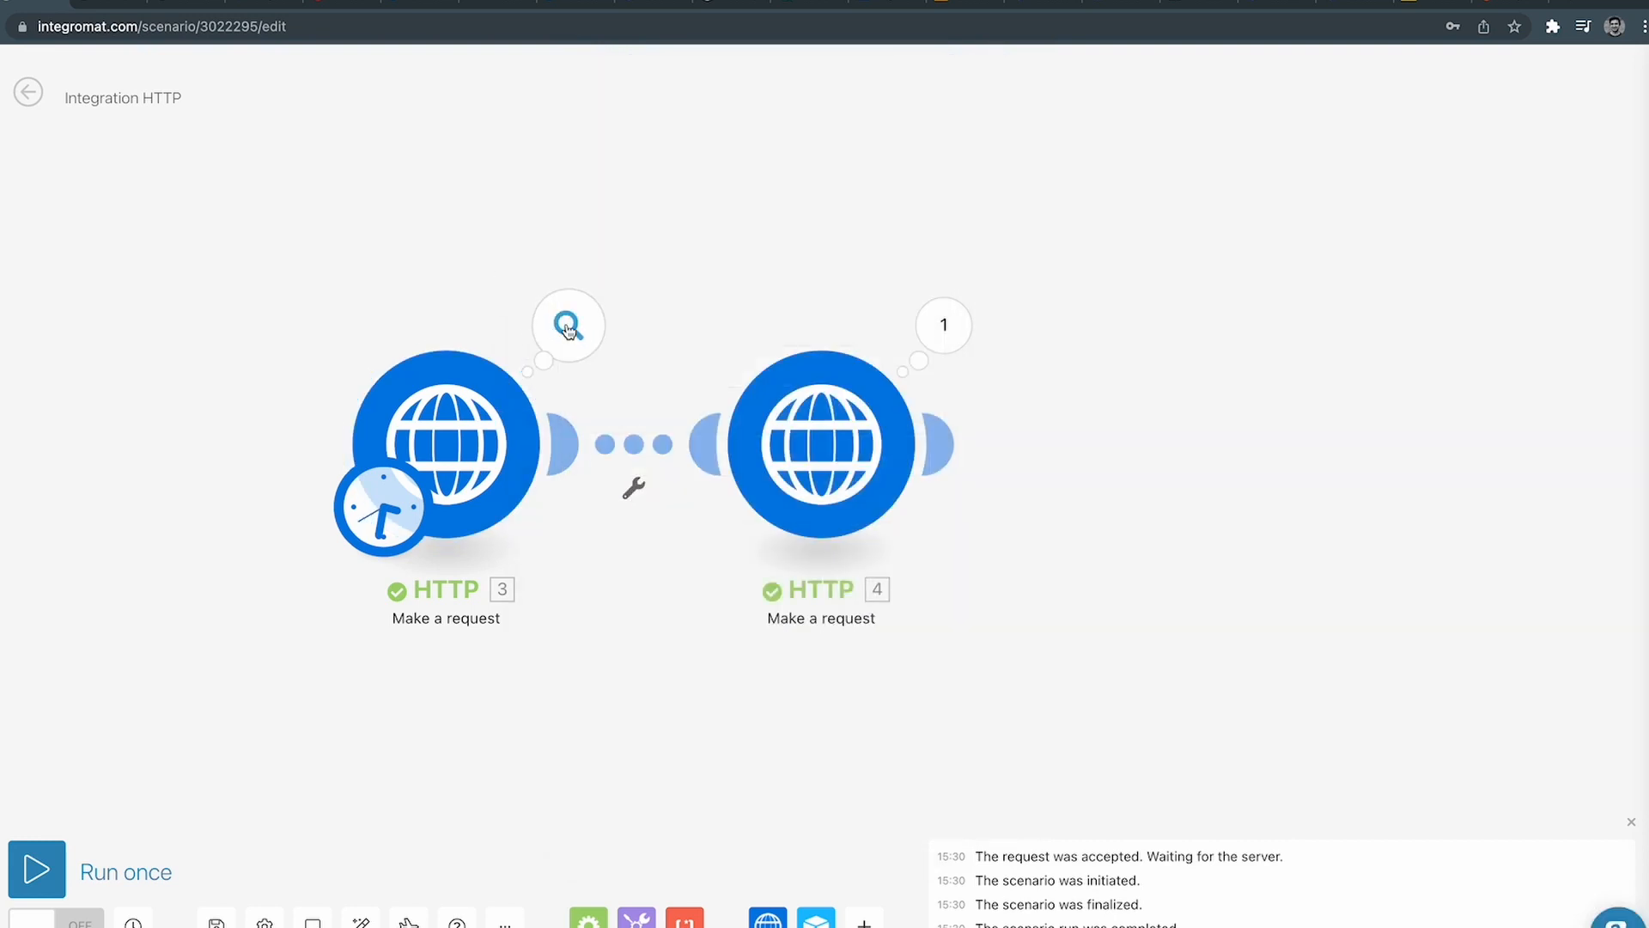
left_click(756, 408)
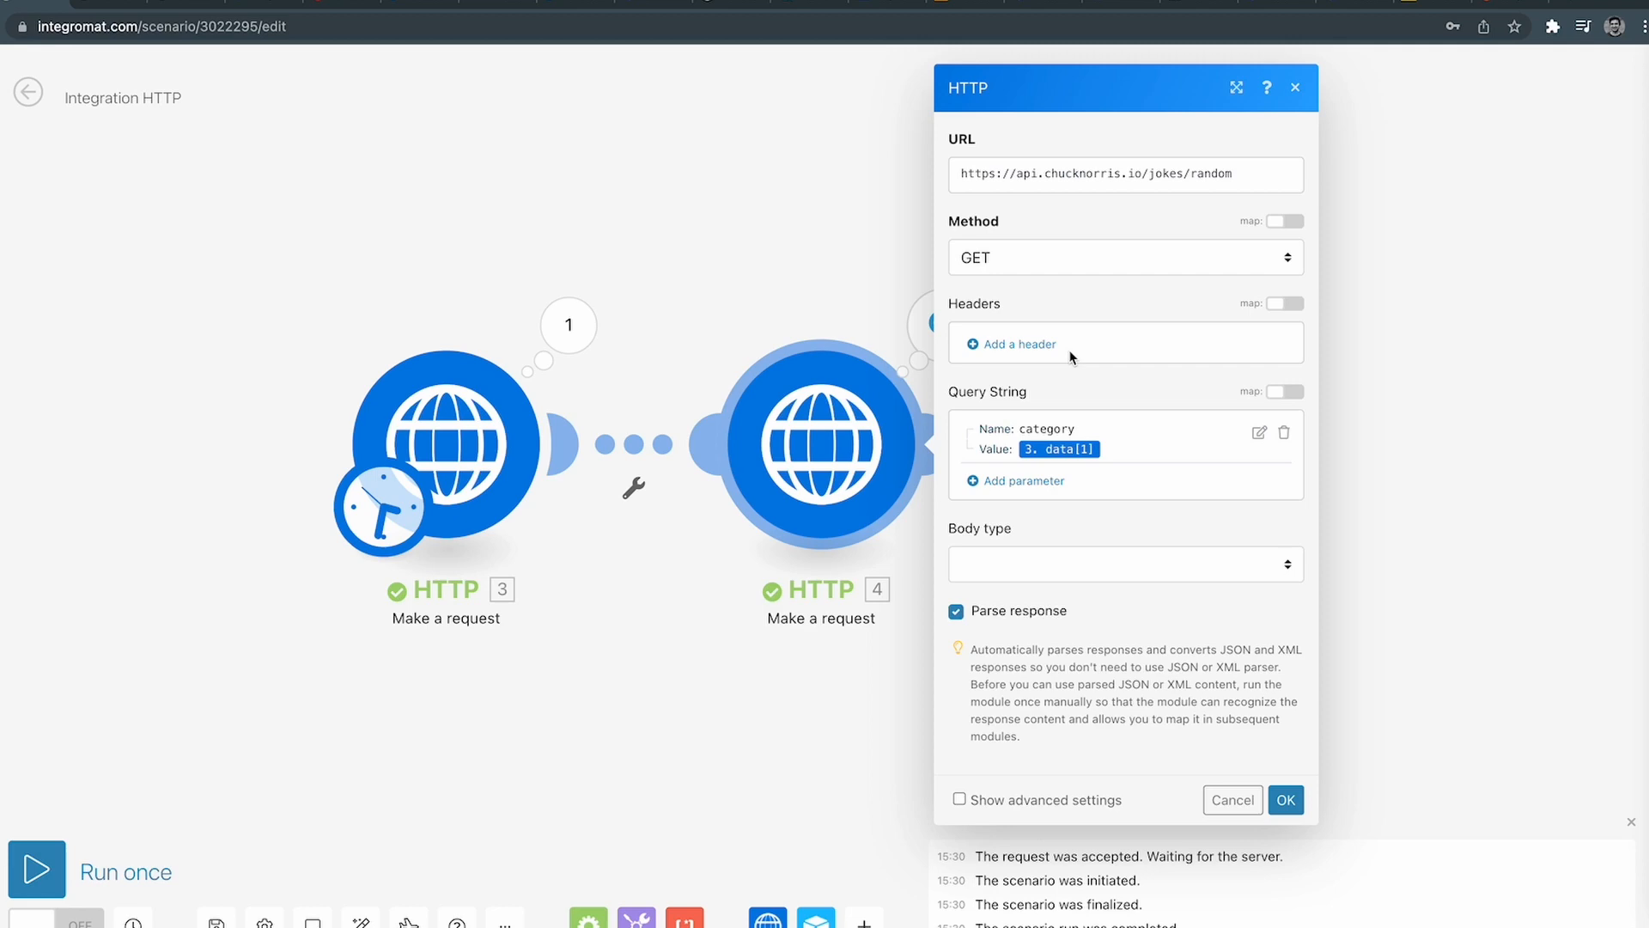
left_click(853, 236)
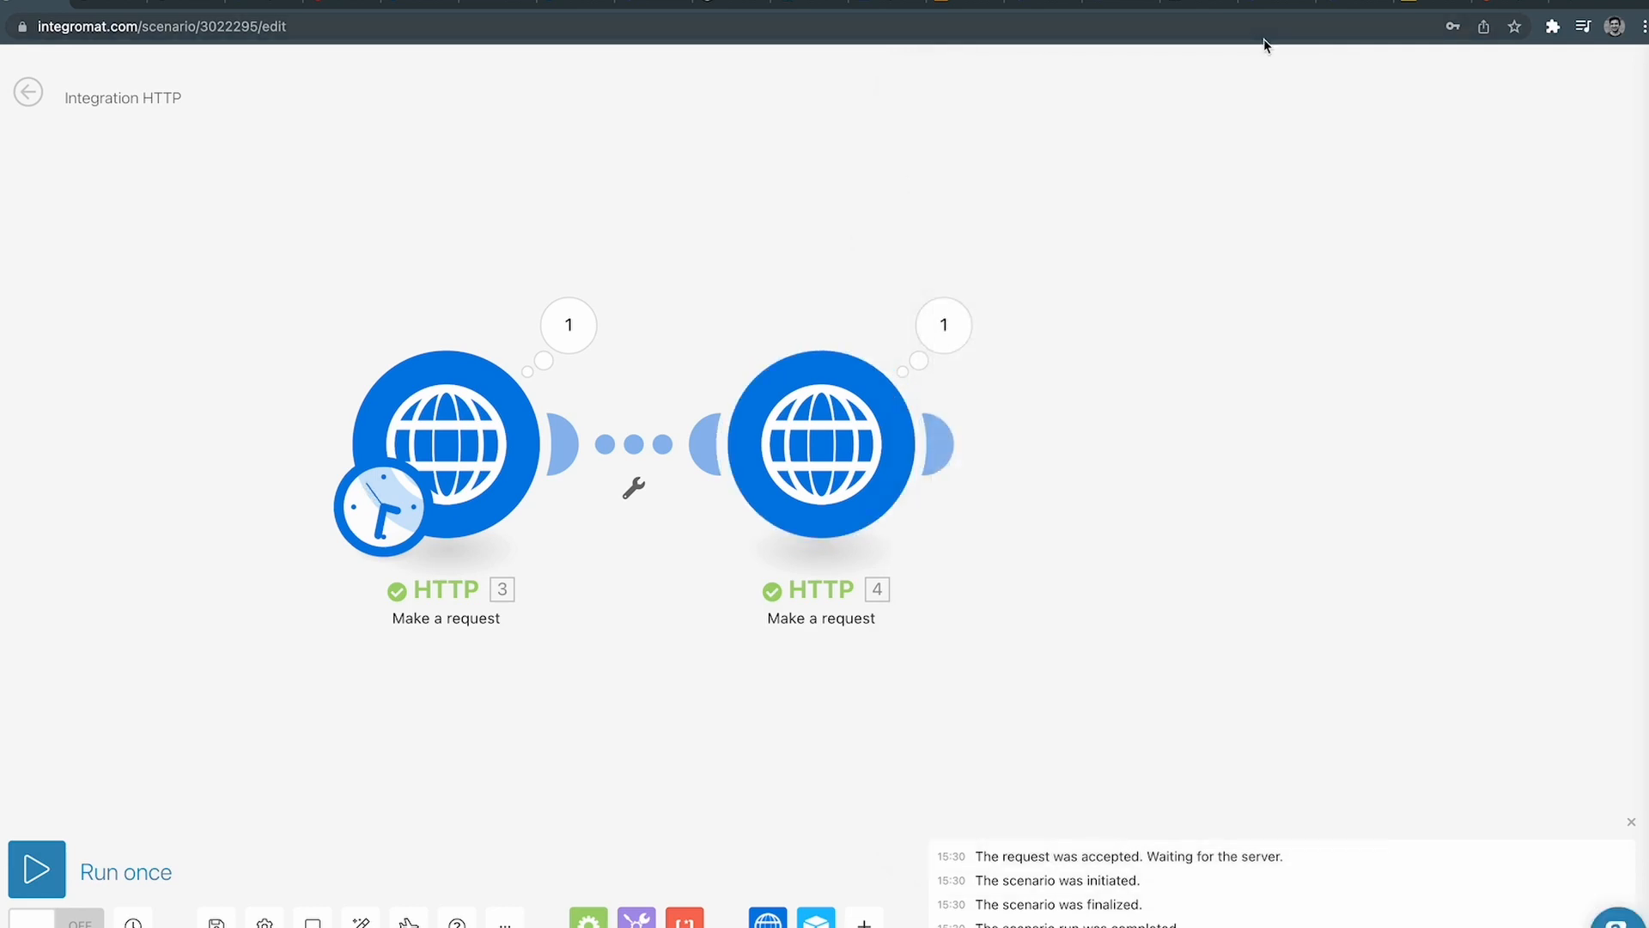
Review the endpoints in the Usage section of the Chuck Norris API documentation and return to the Integromat scenario.
left_click(1200, 4)
scroll(960, 313, "up", 15)
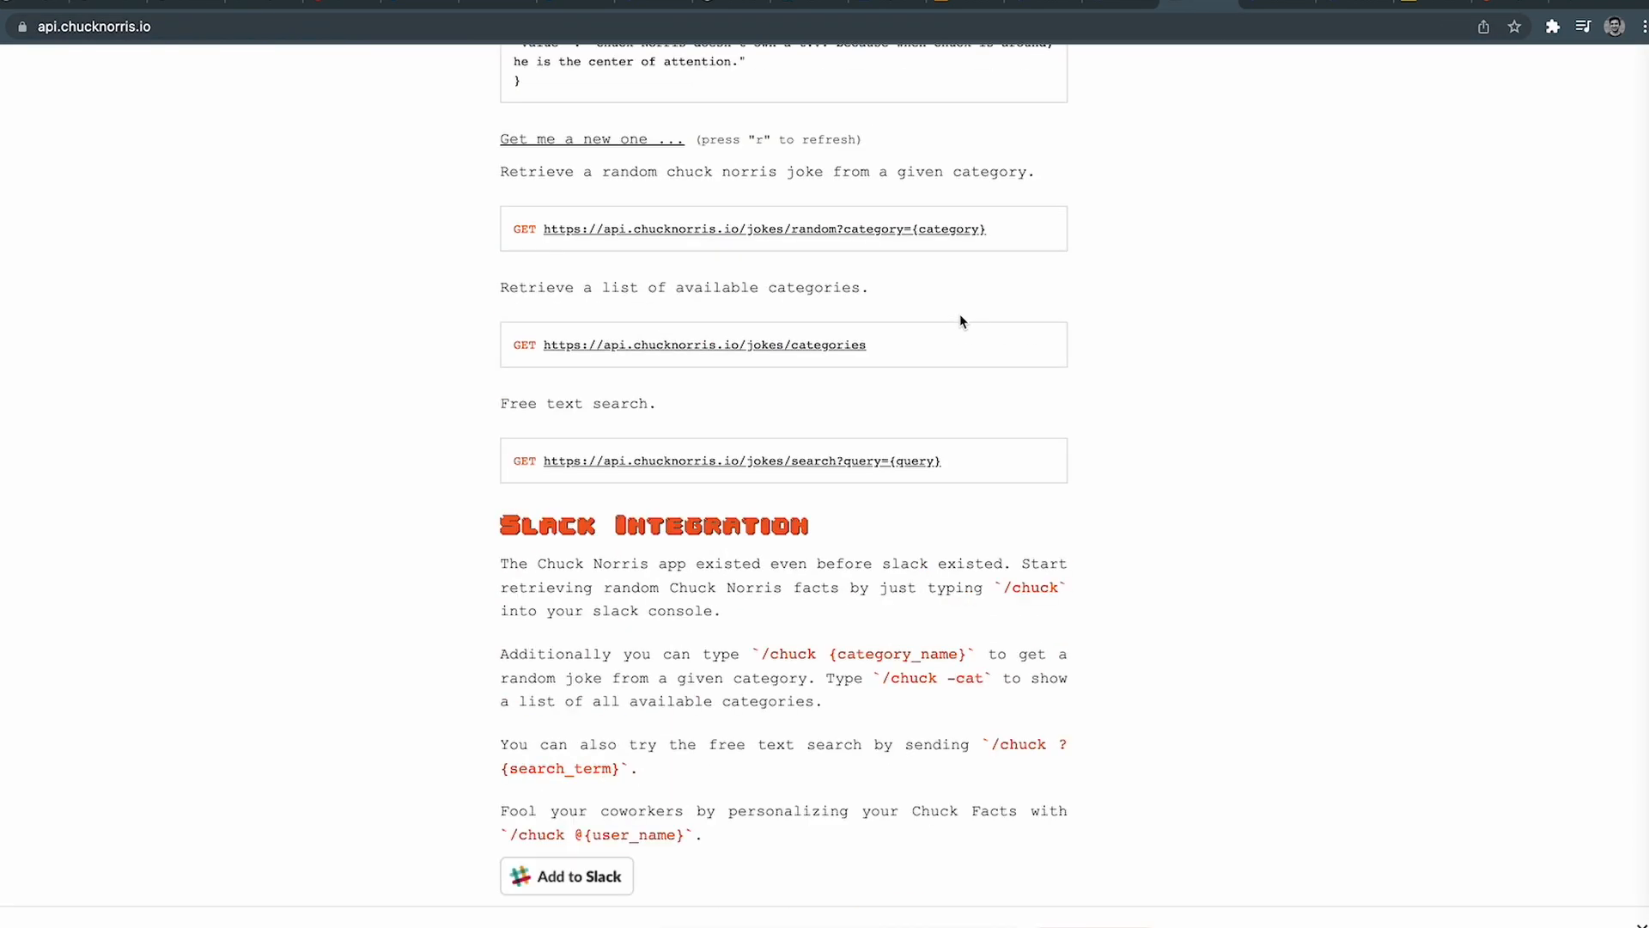
scroll(960, 313, "up", 3)
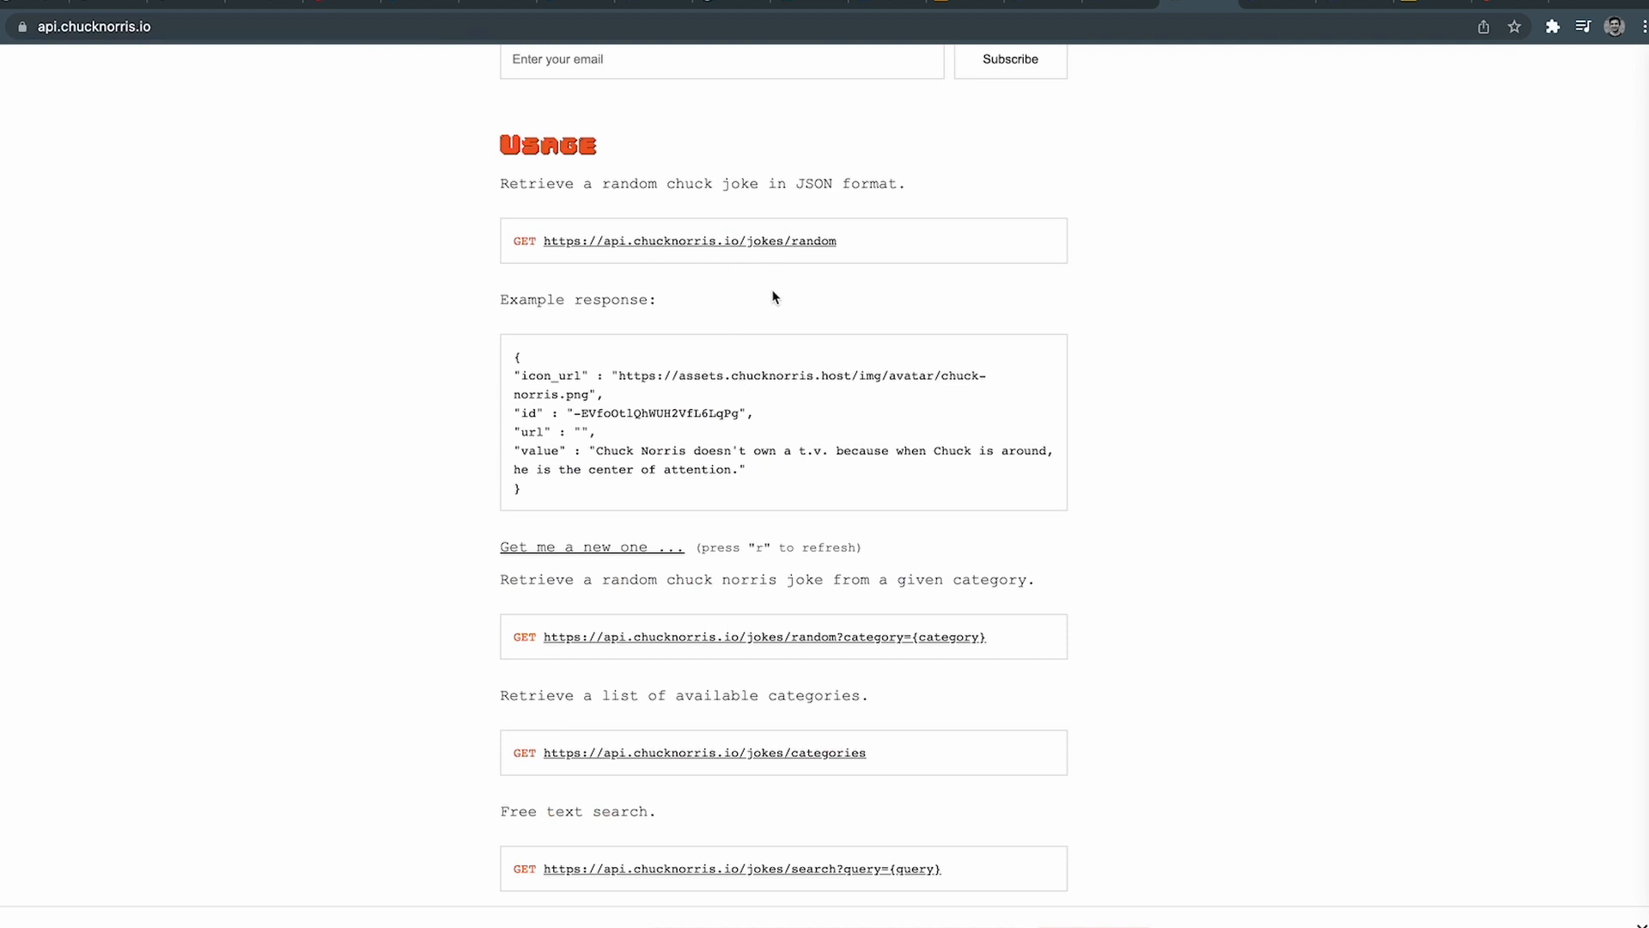
scroll(773, 297, "up", 1)
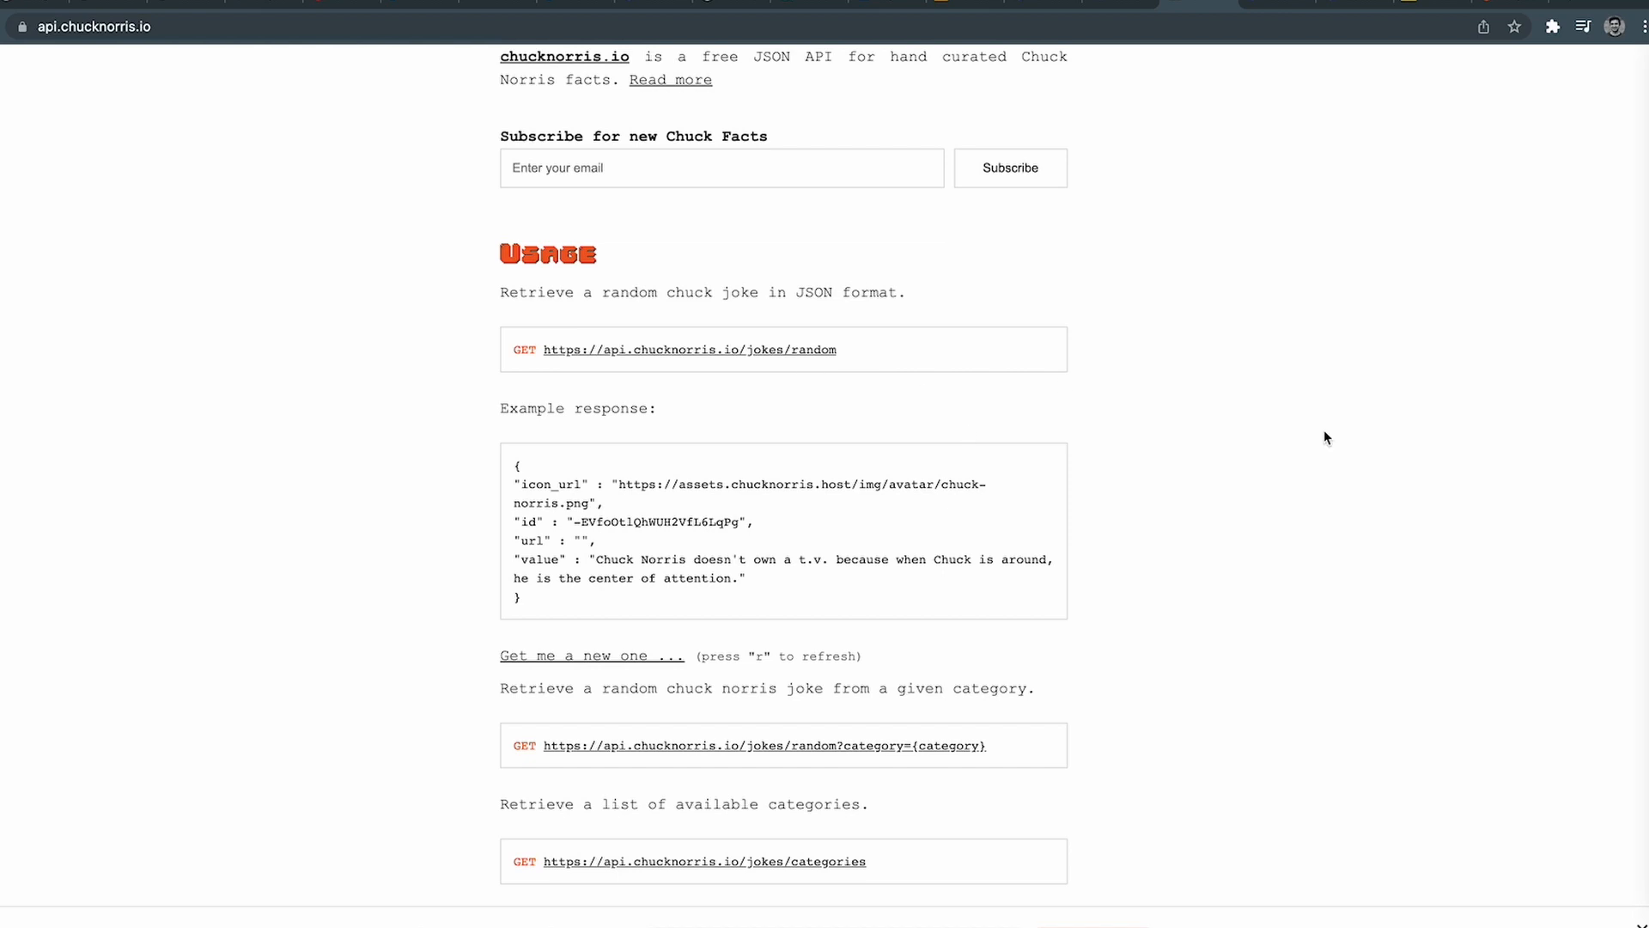
left_click(15, 7)
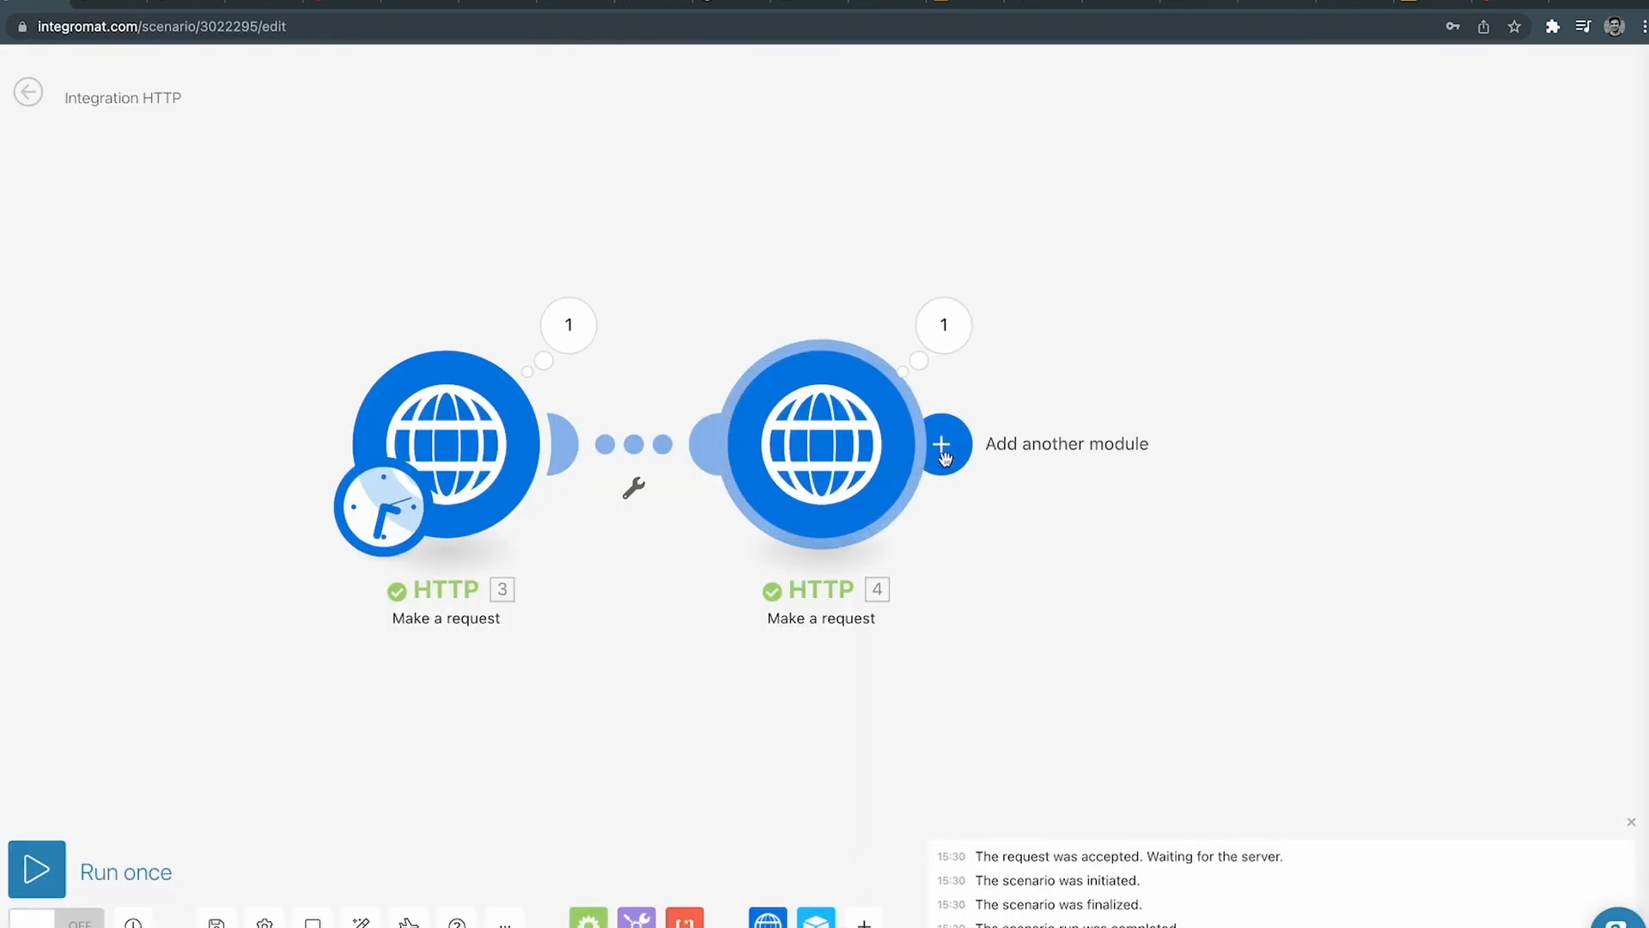
left_click(943, 451)
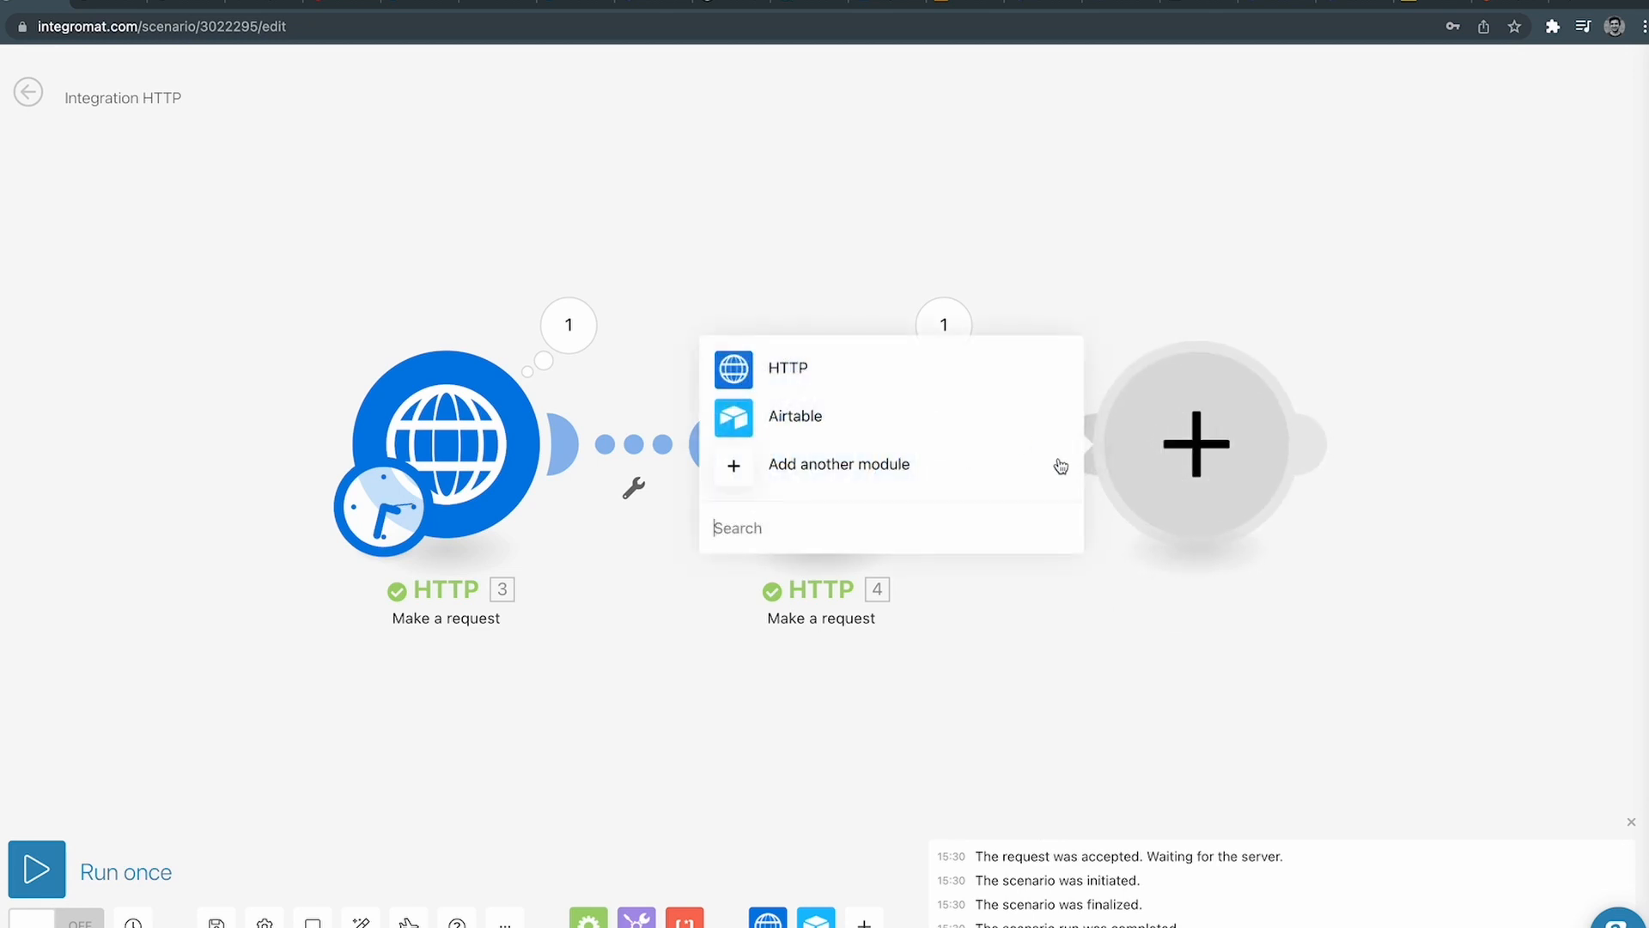
left_click(780, 368)
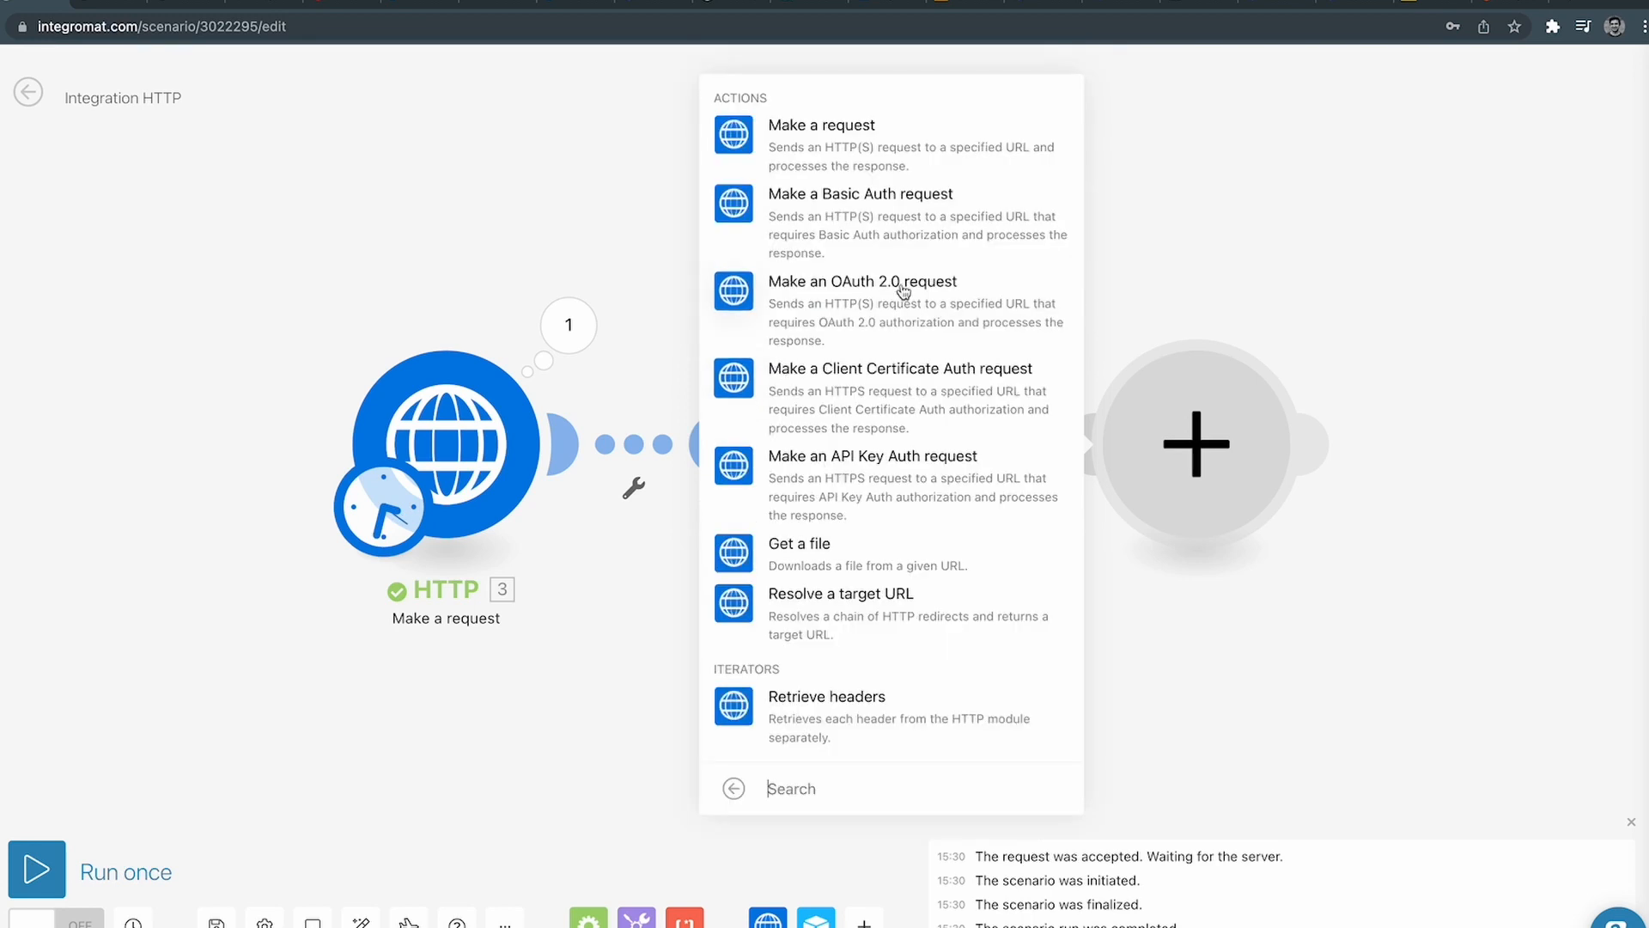
left_click(1131, 176)
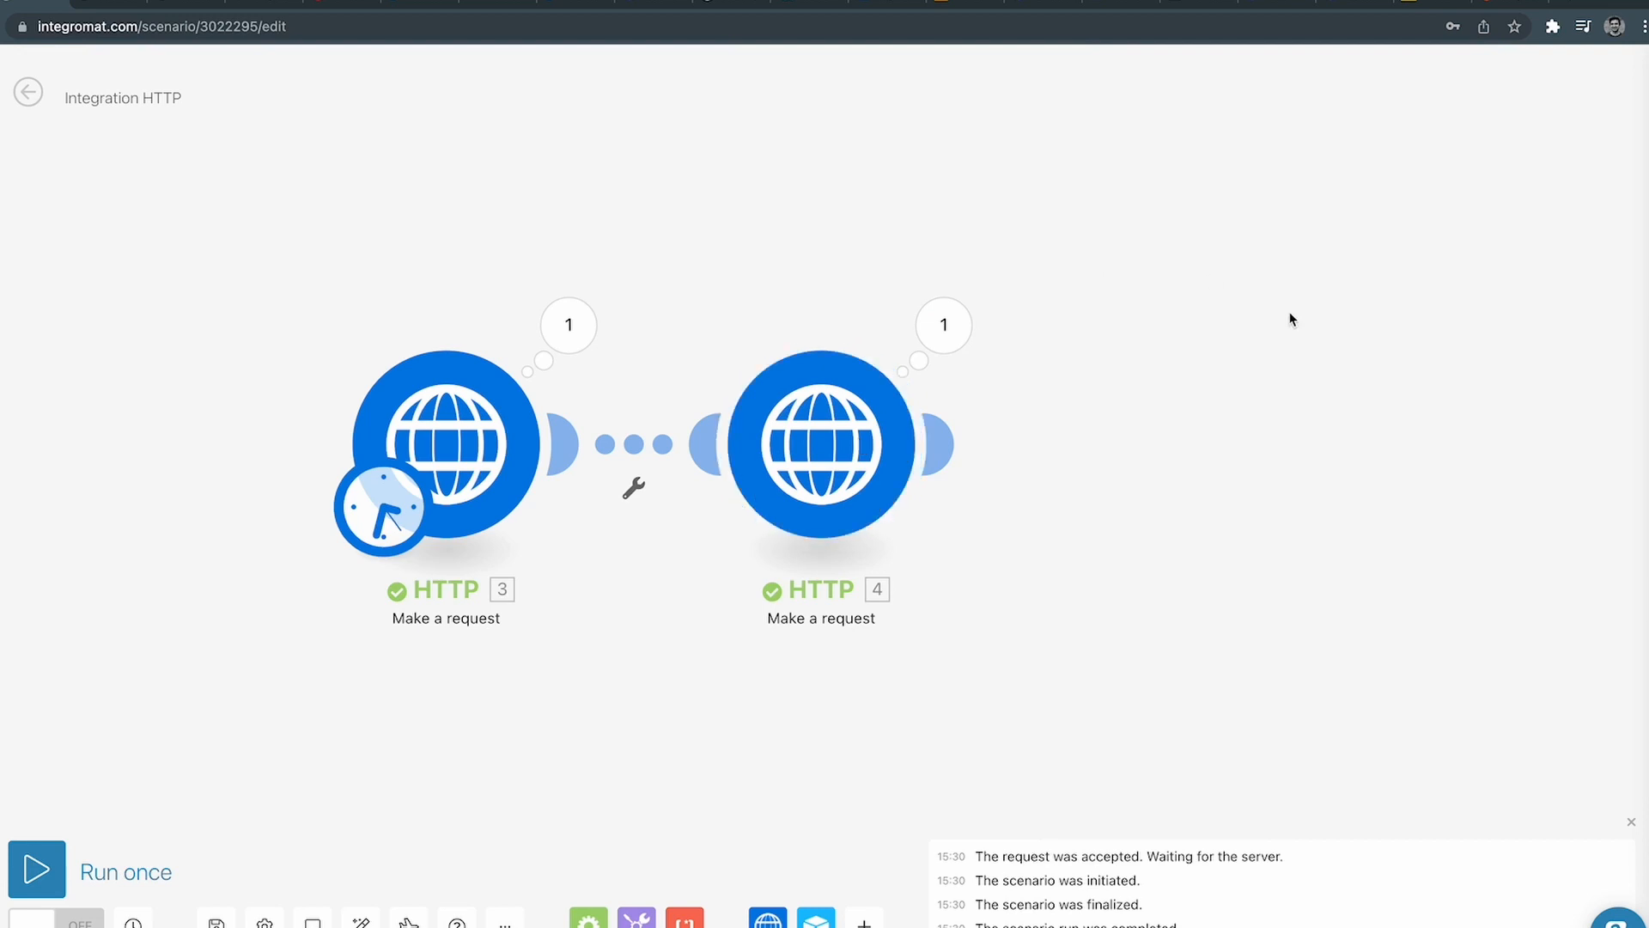
Switch to the Airtable User base in Safari and delete the Status field from the Jokes table.
key("F4")
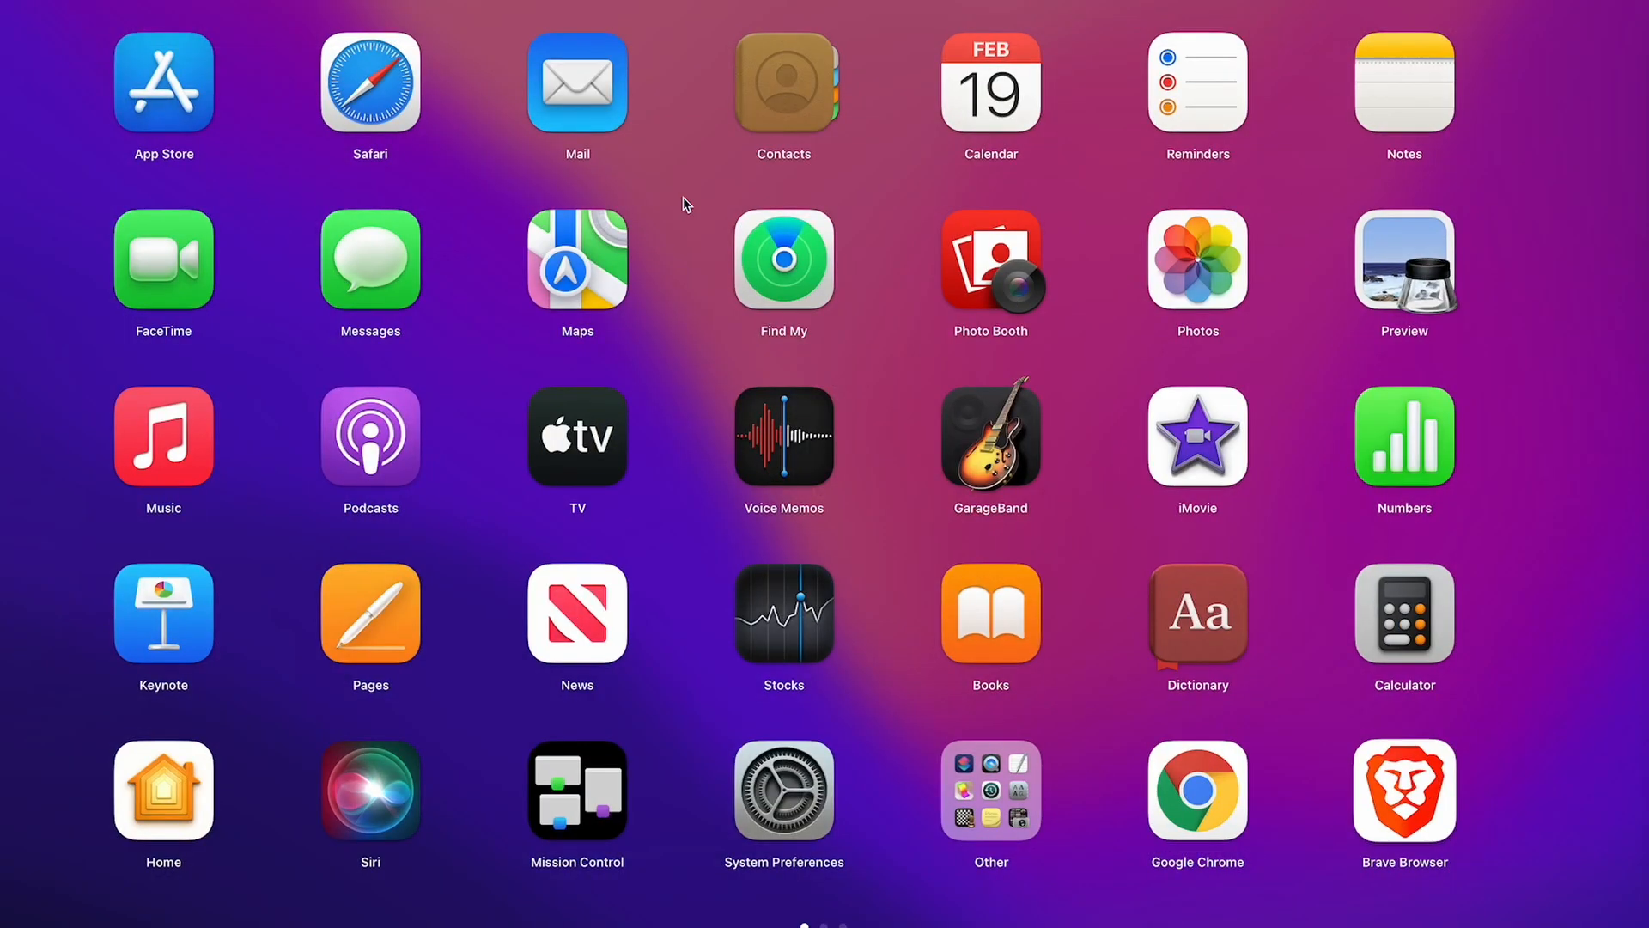
left_click(411, 117)
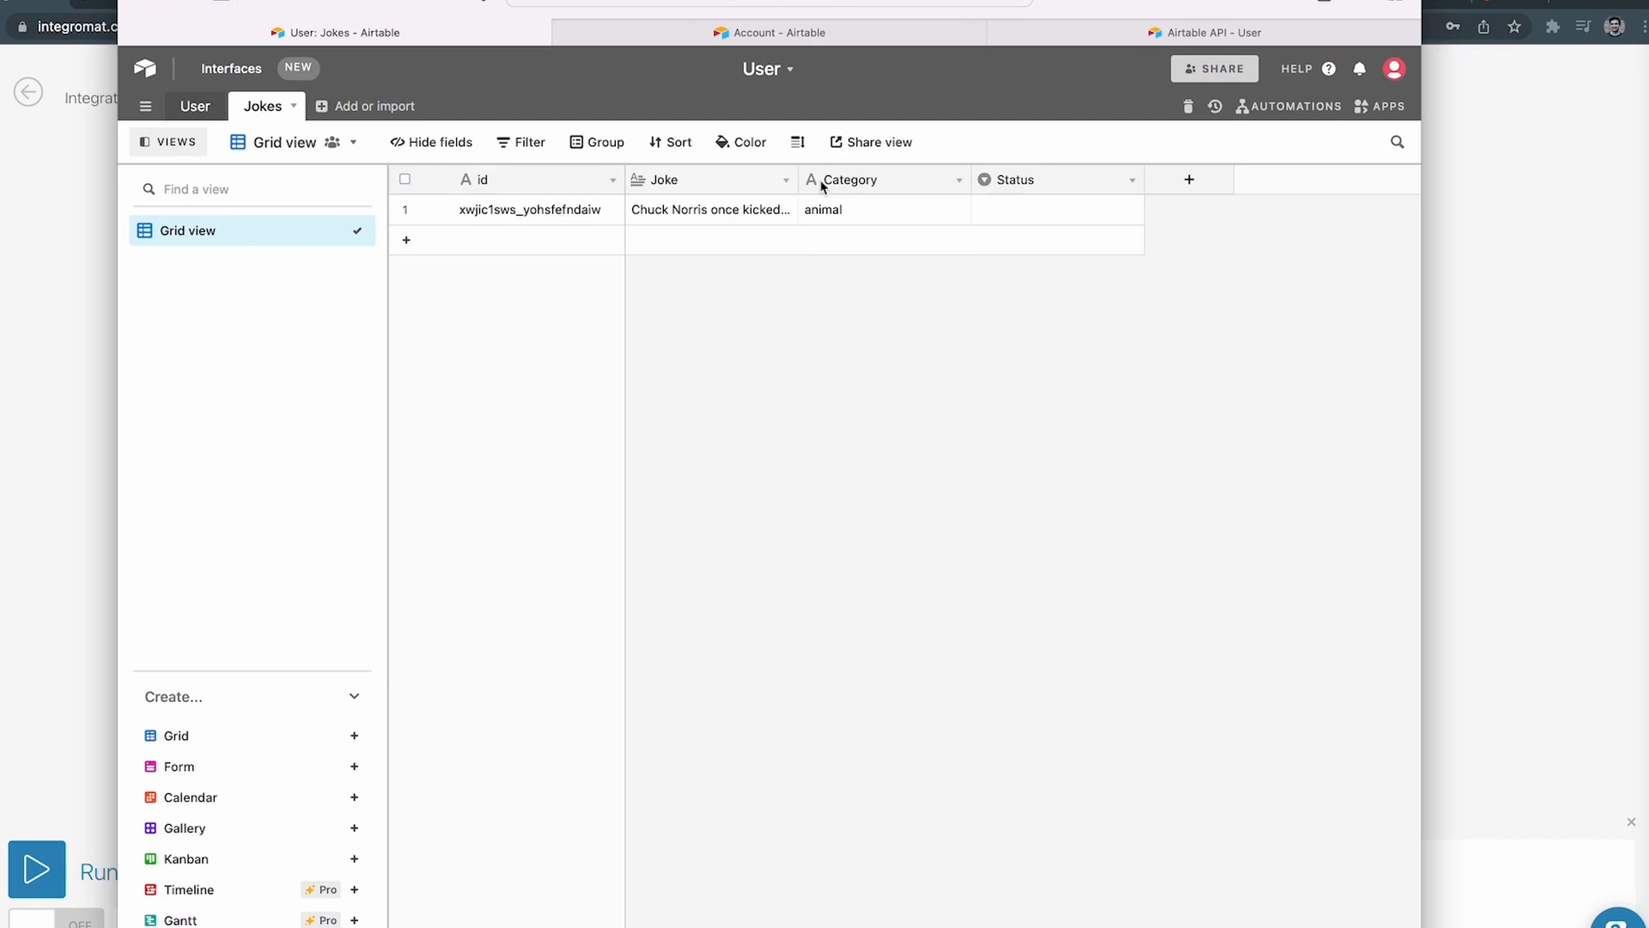
left_click(1133, 181)
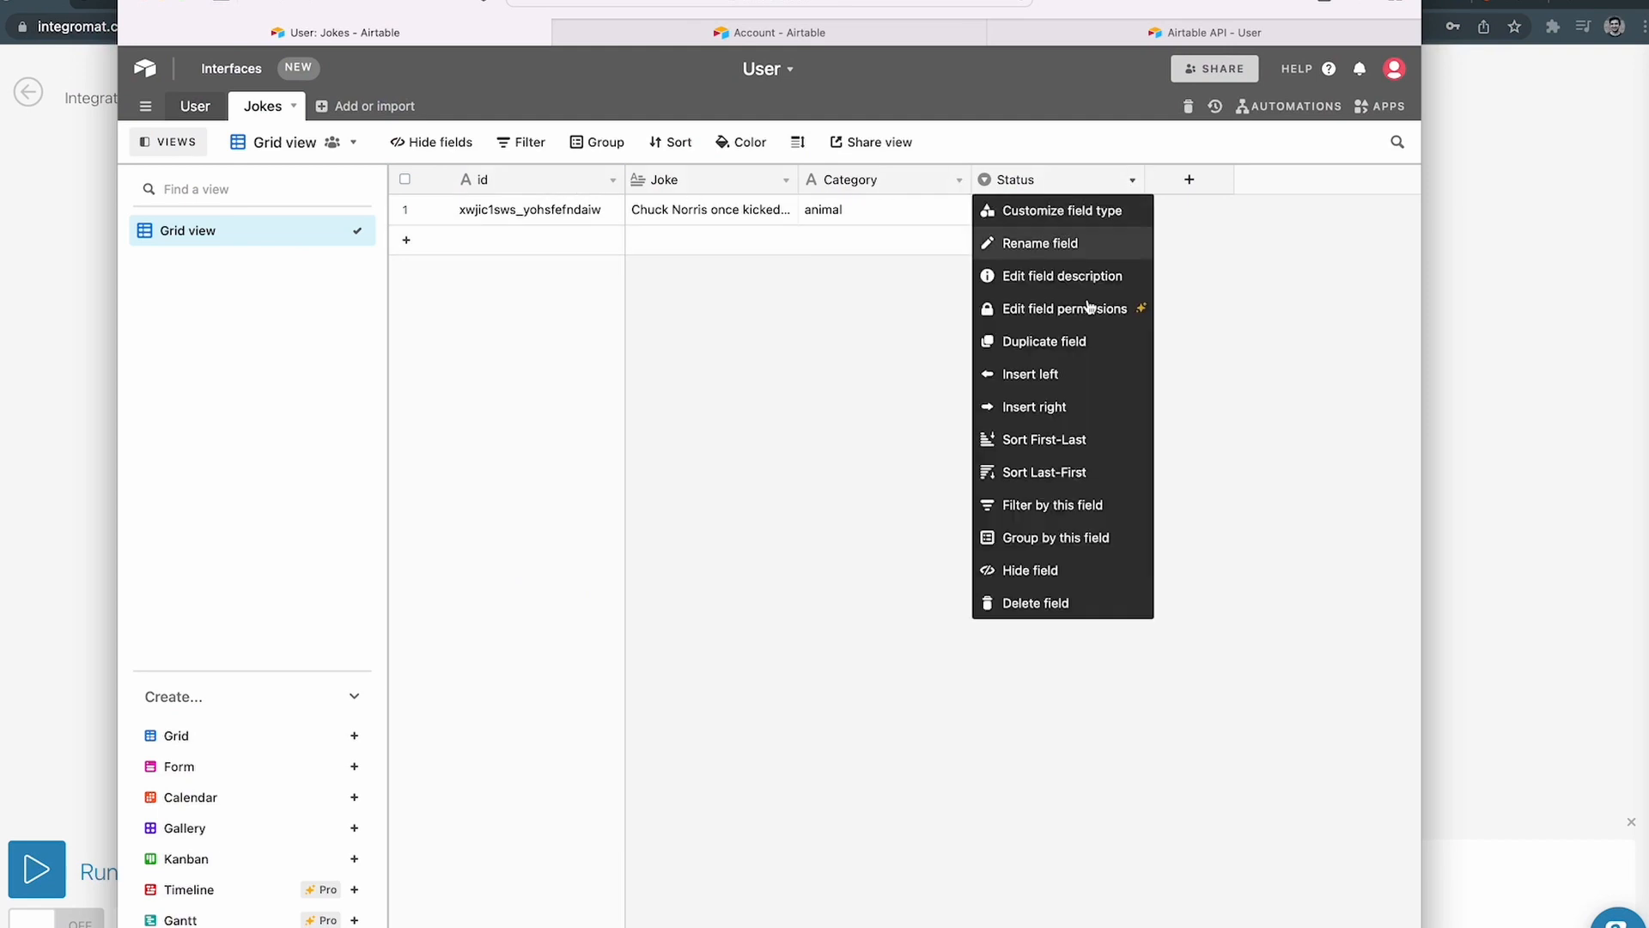
left_click(1011, 604)
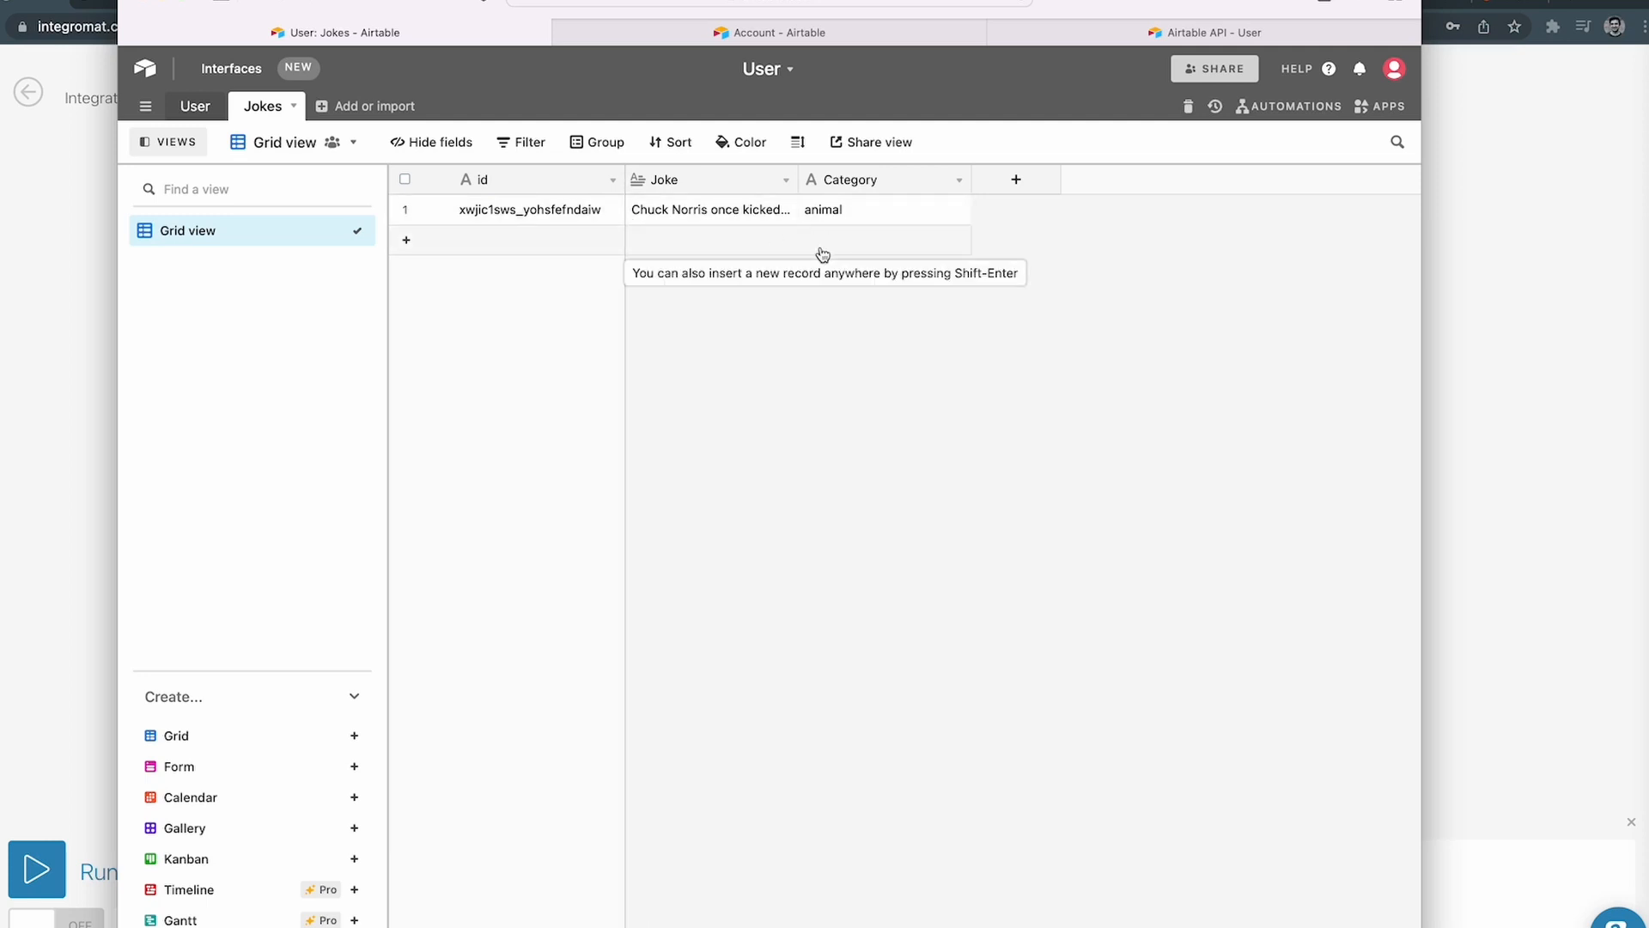
Go to the Airtable account's API section and open the REST API documentation for the User base.
left_click(1394, 70)
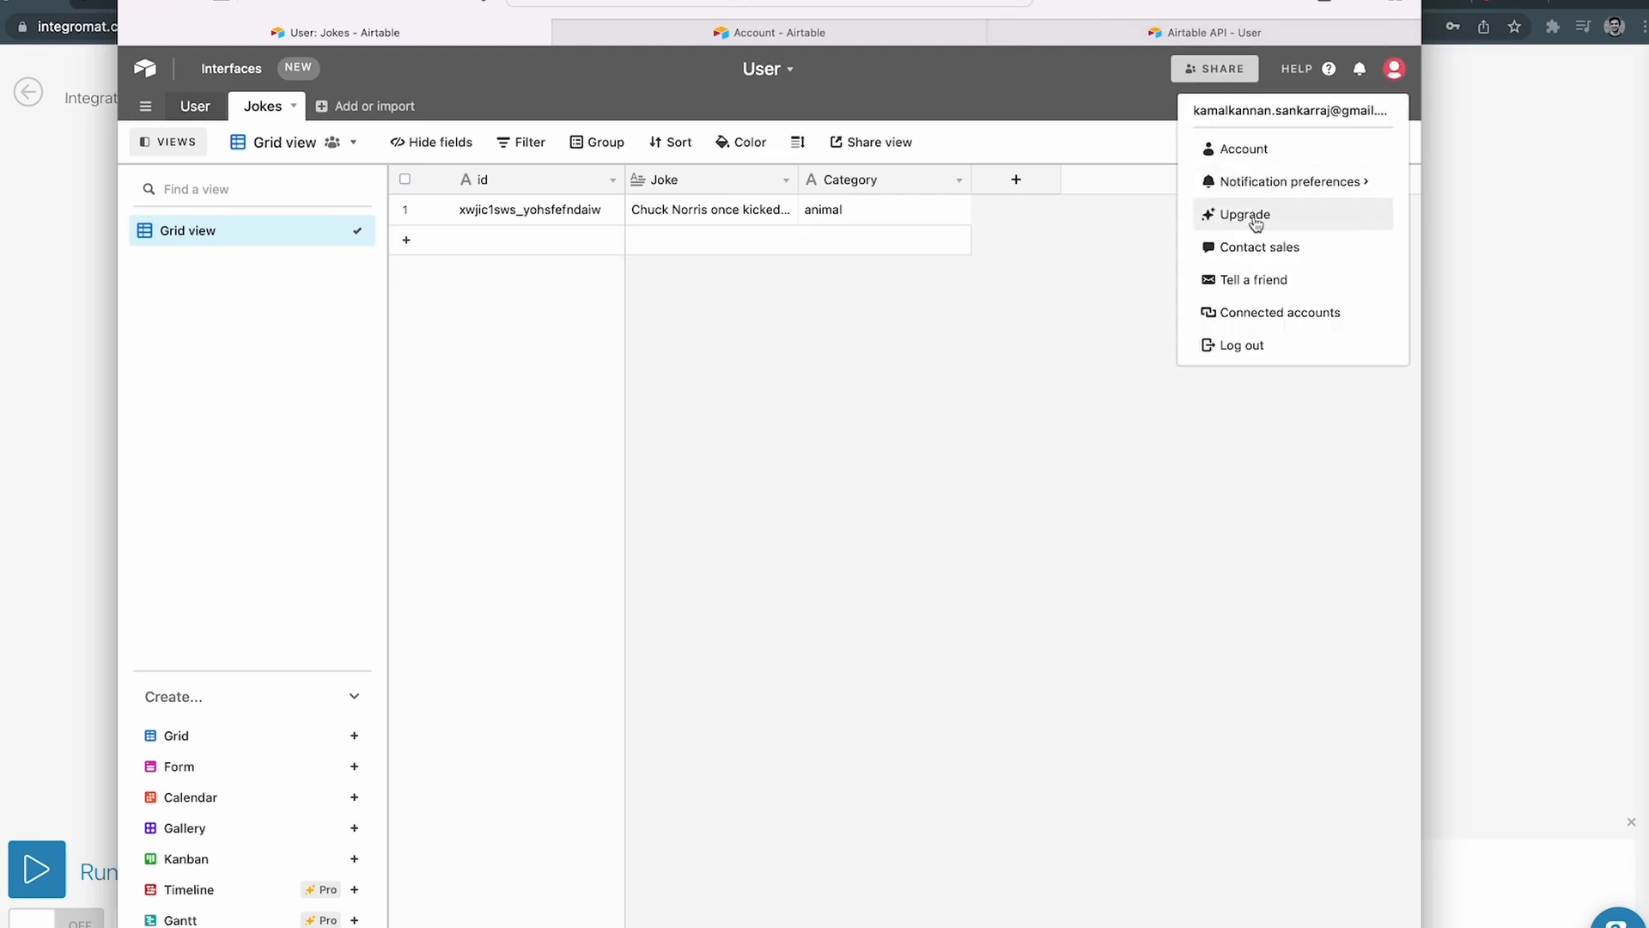
left_click(1252, 156)
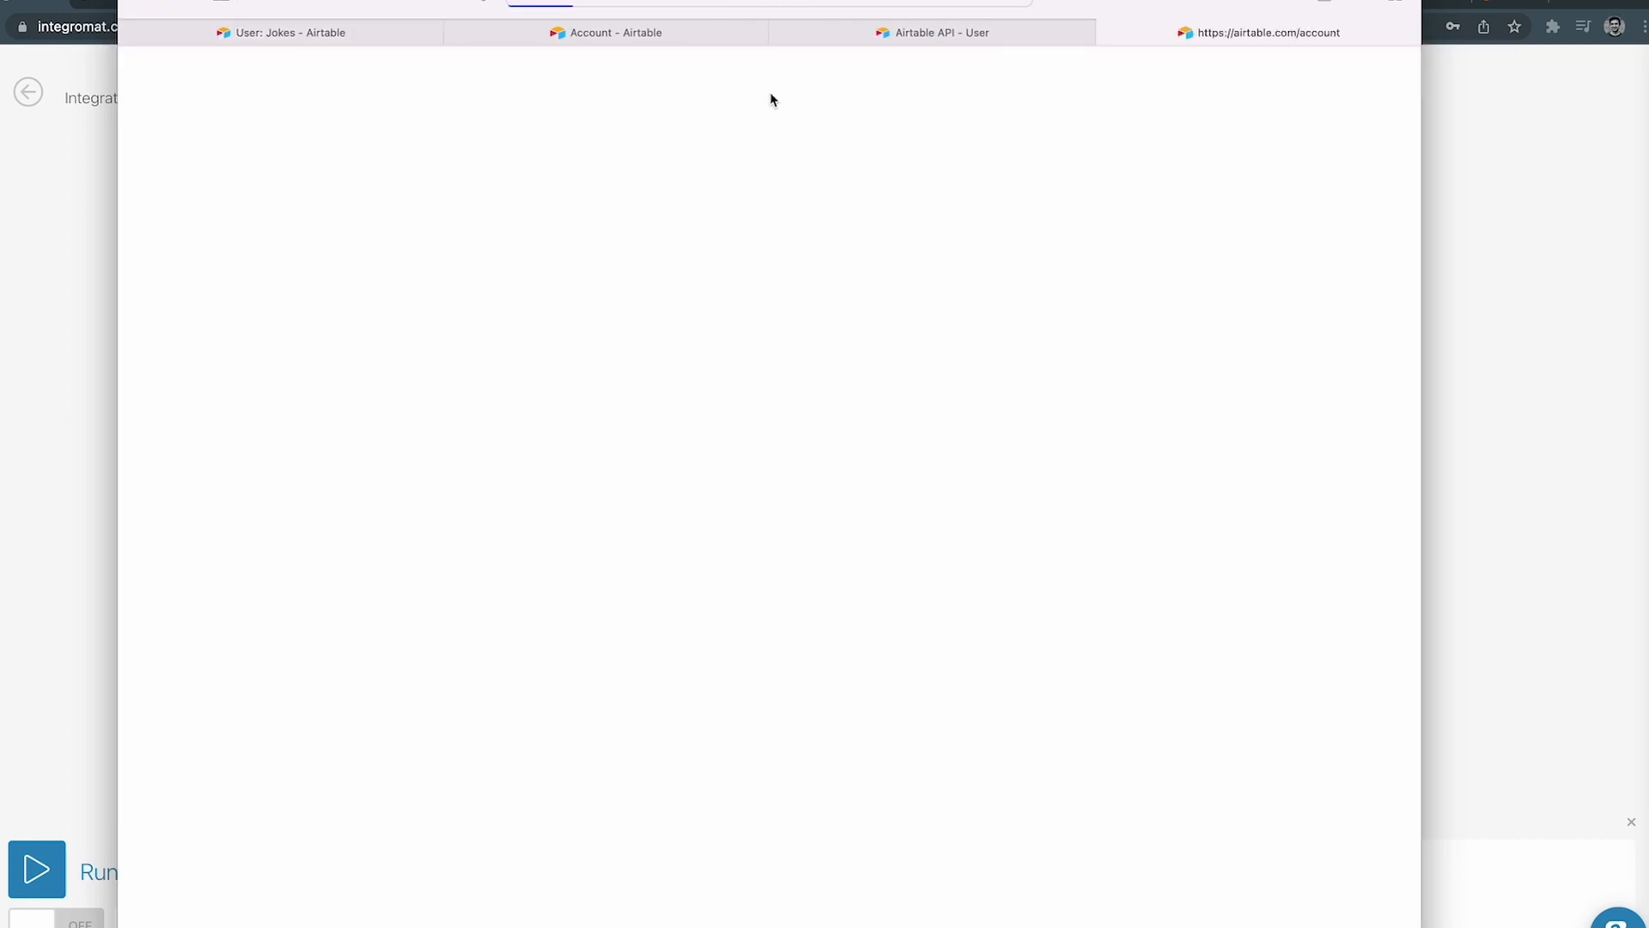
left_click(741, 35)
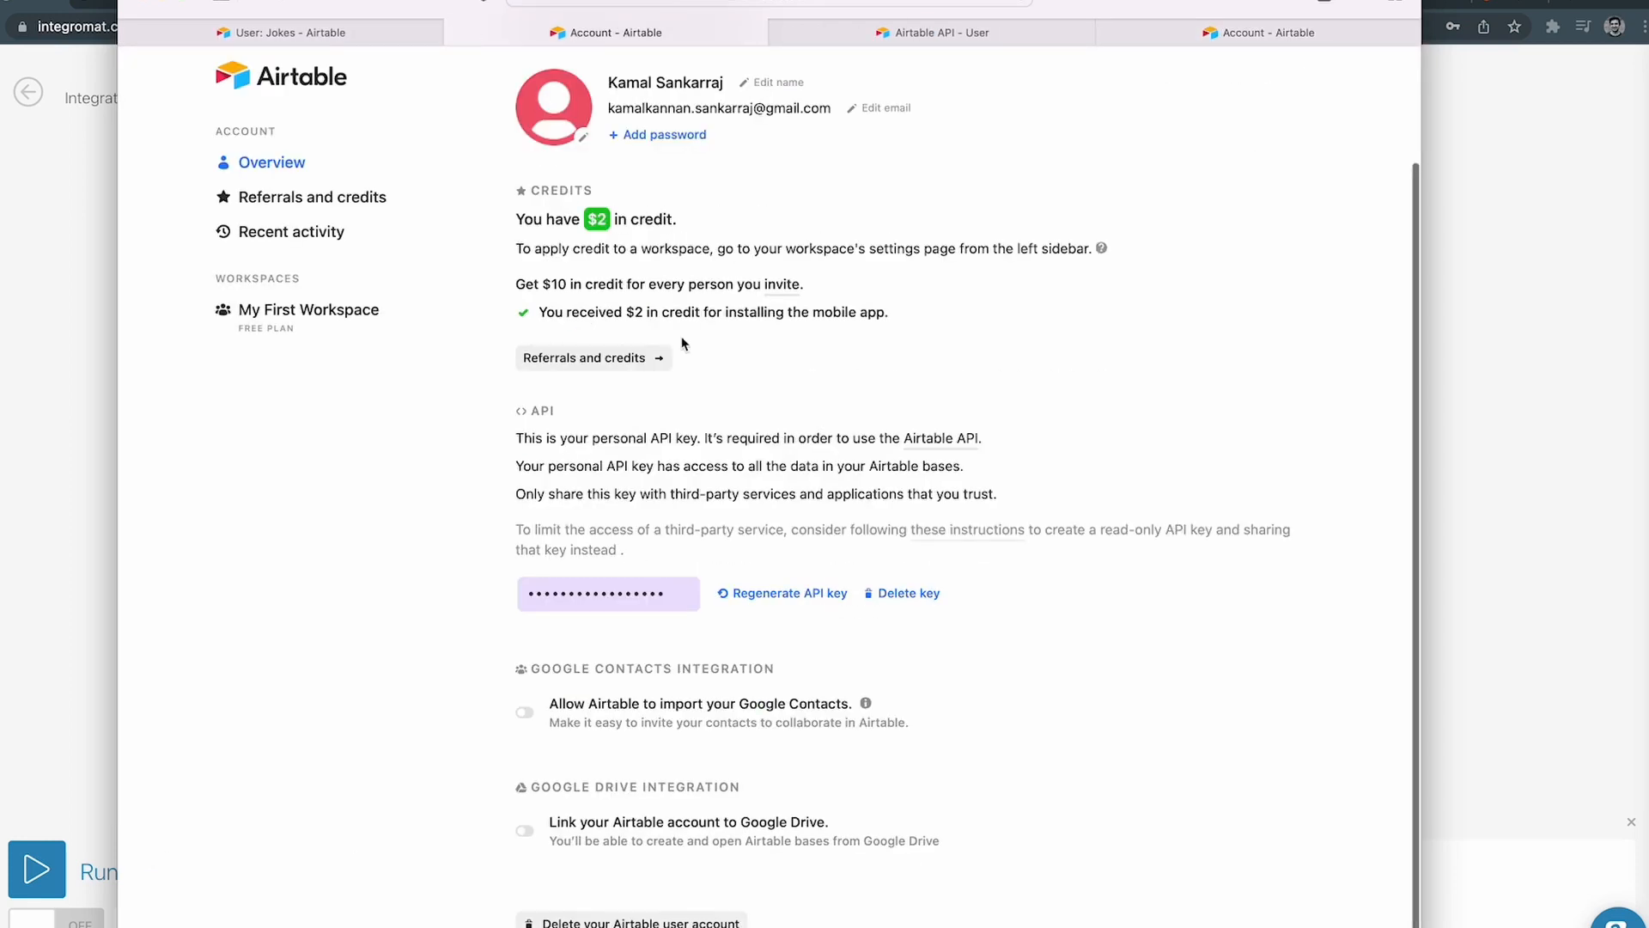
left_click(940, 439)
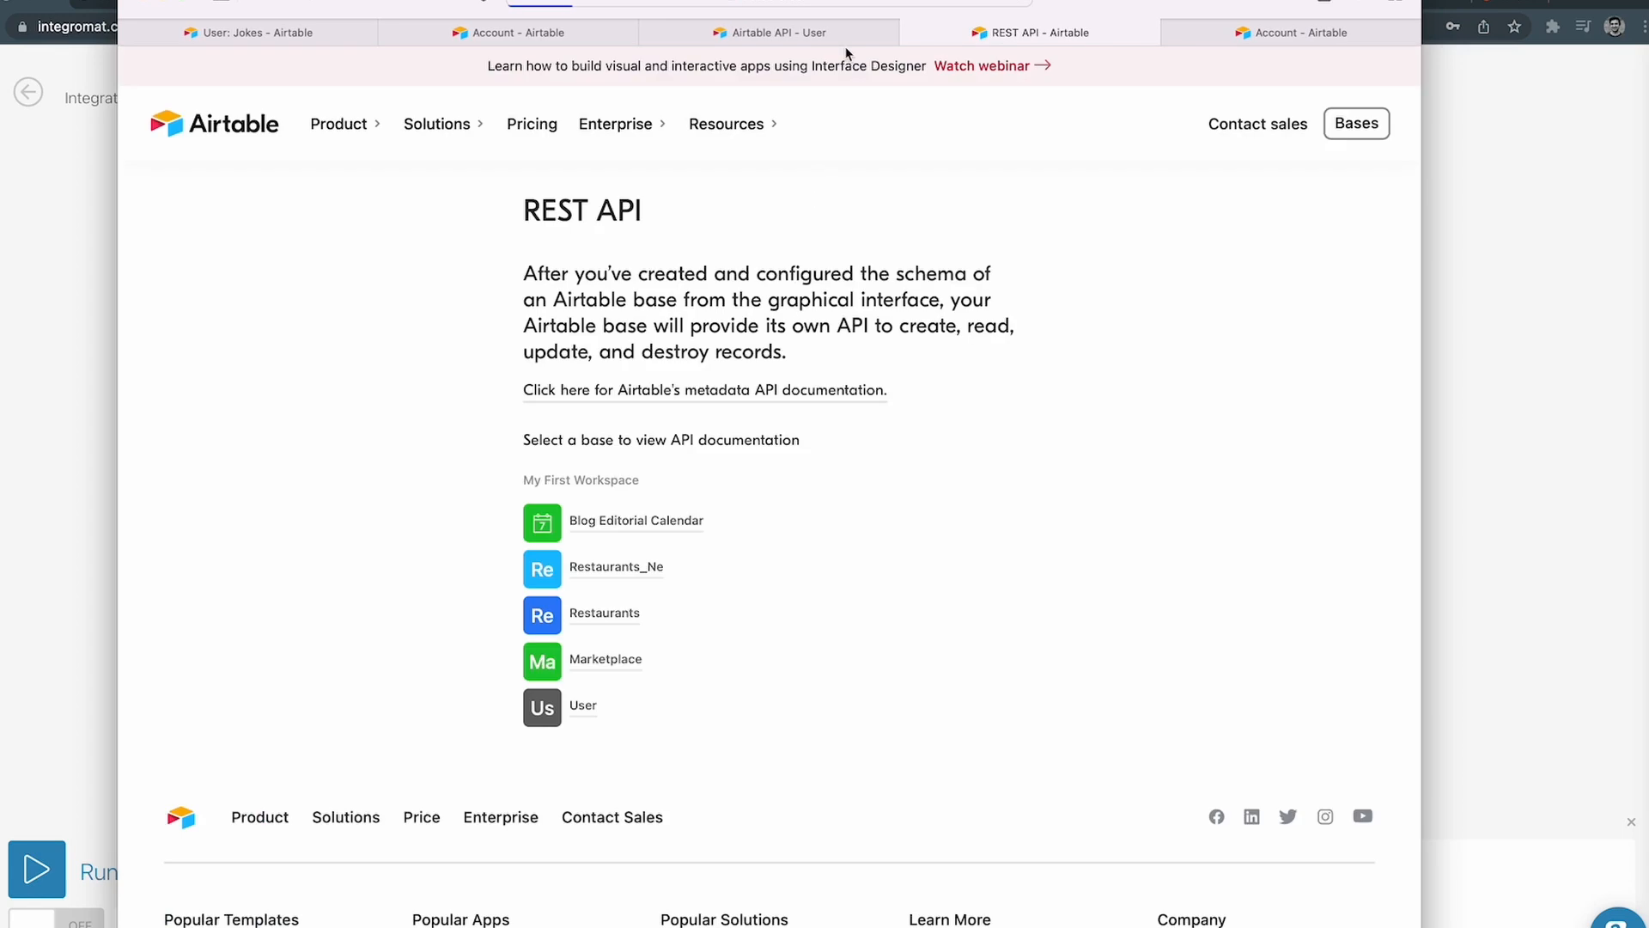
left_click(541, 709)
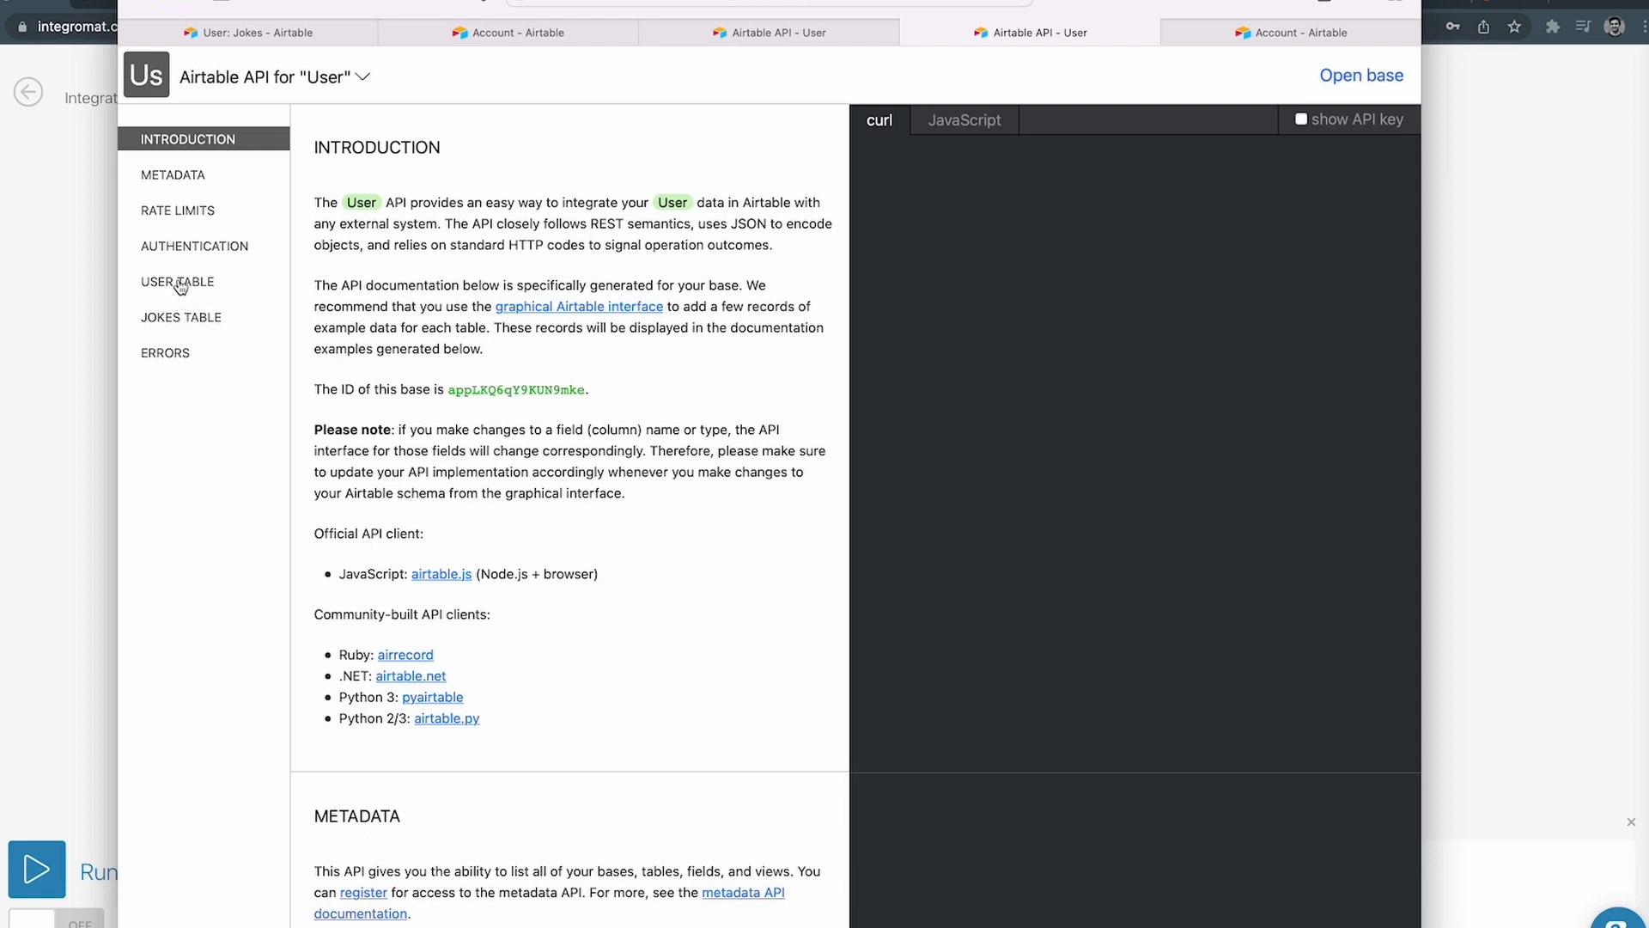
Examine the Jokes table fields in the User base's API documentation and compare them with the Jokes grid.
left_click(361, 77)
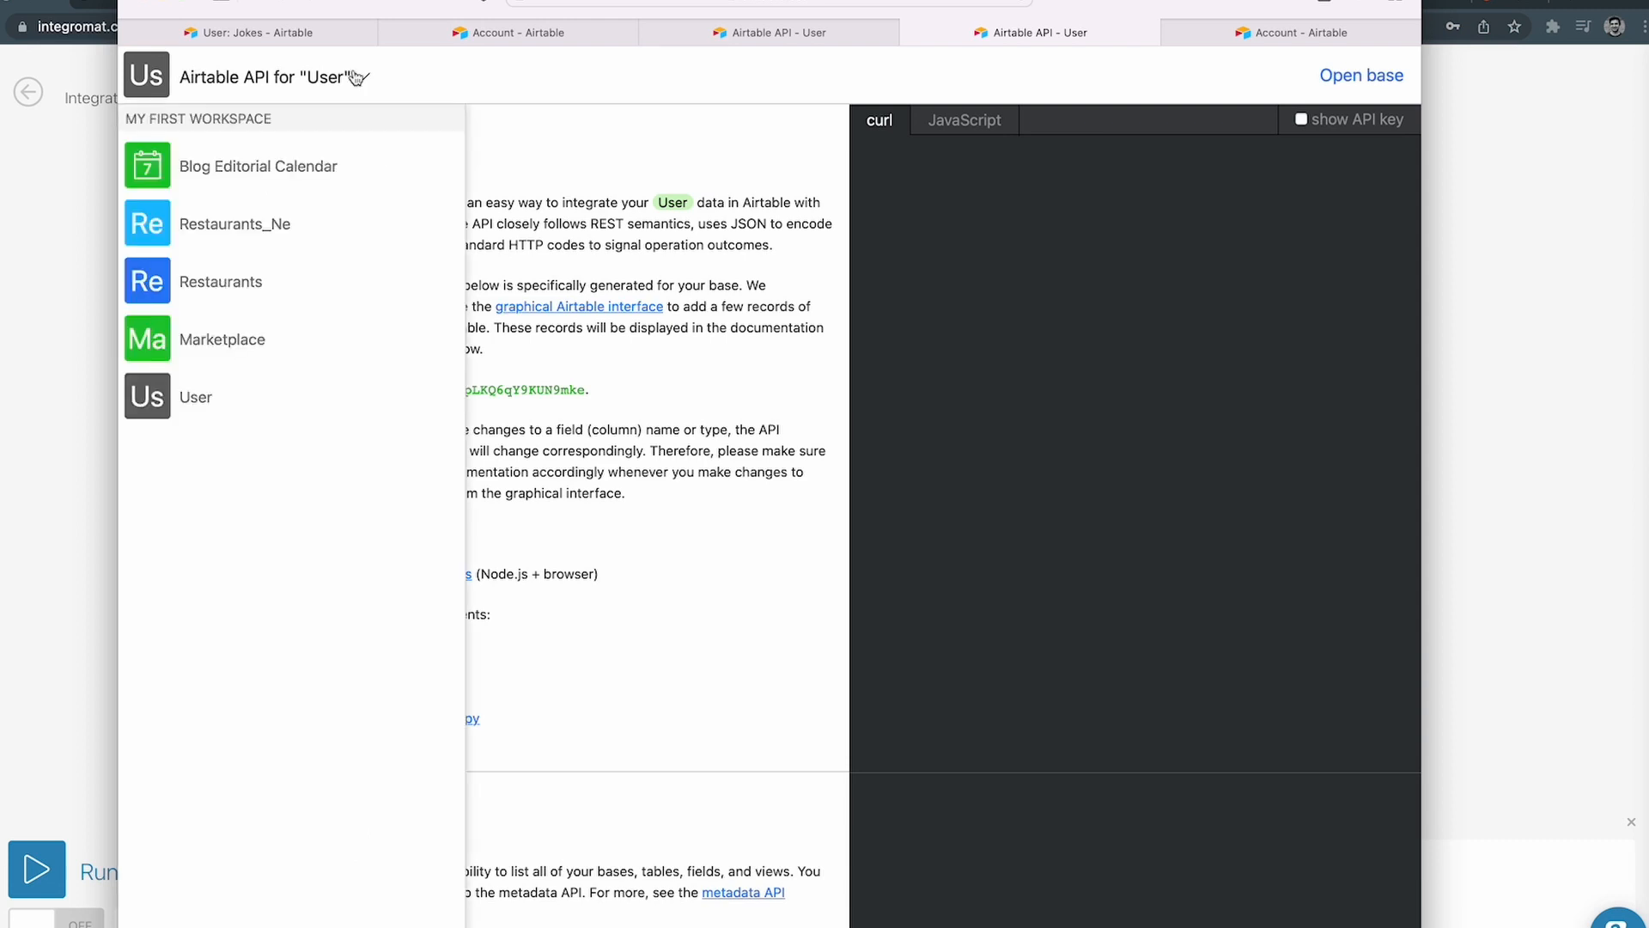
left_click(206, 398)
left_click(200, 319)
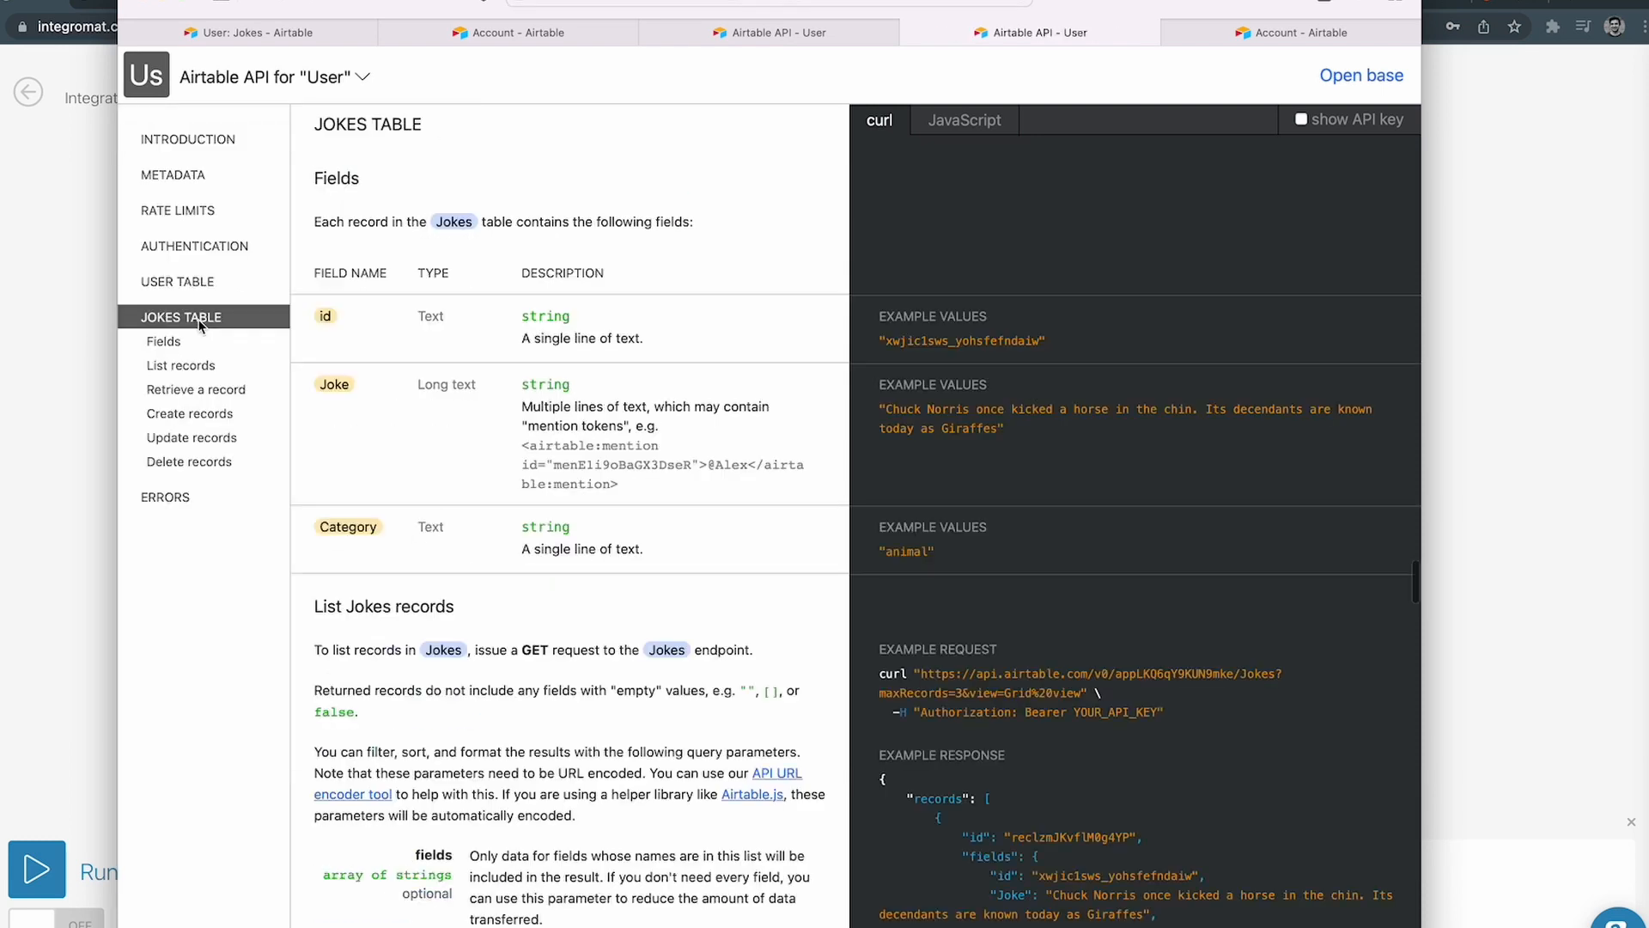
left_click(262, 32)
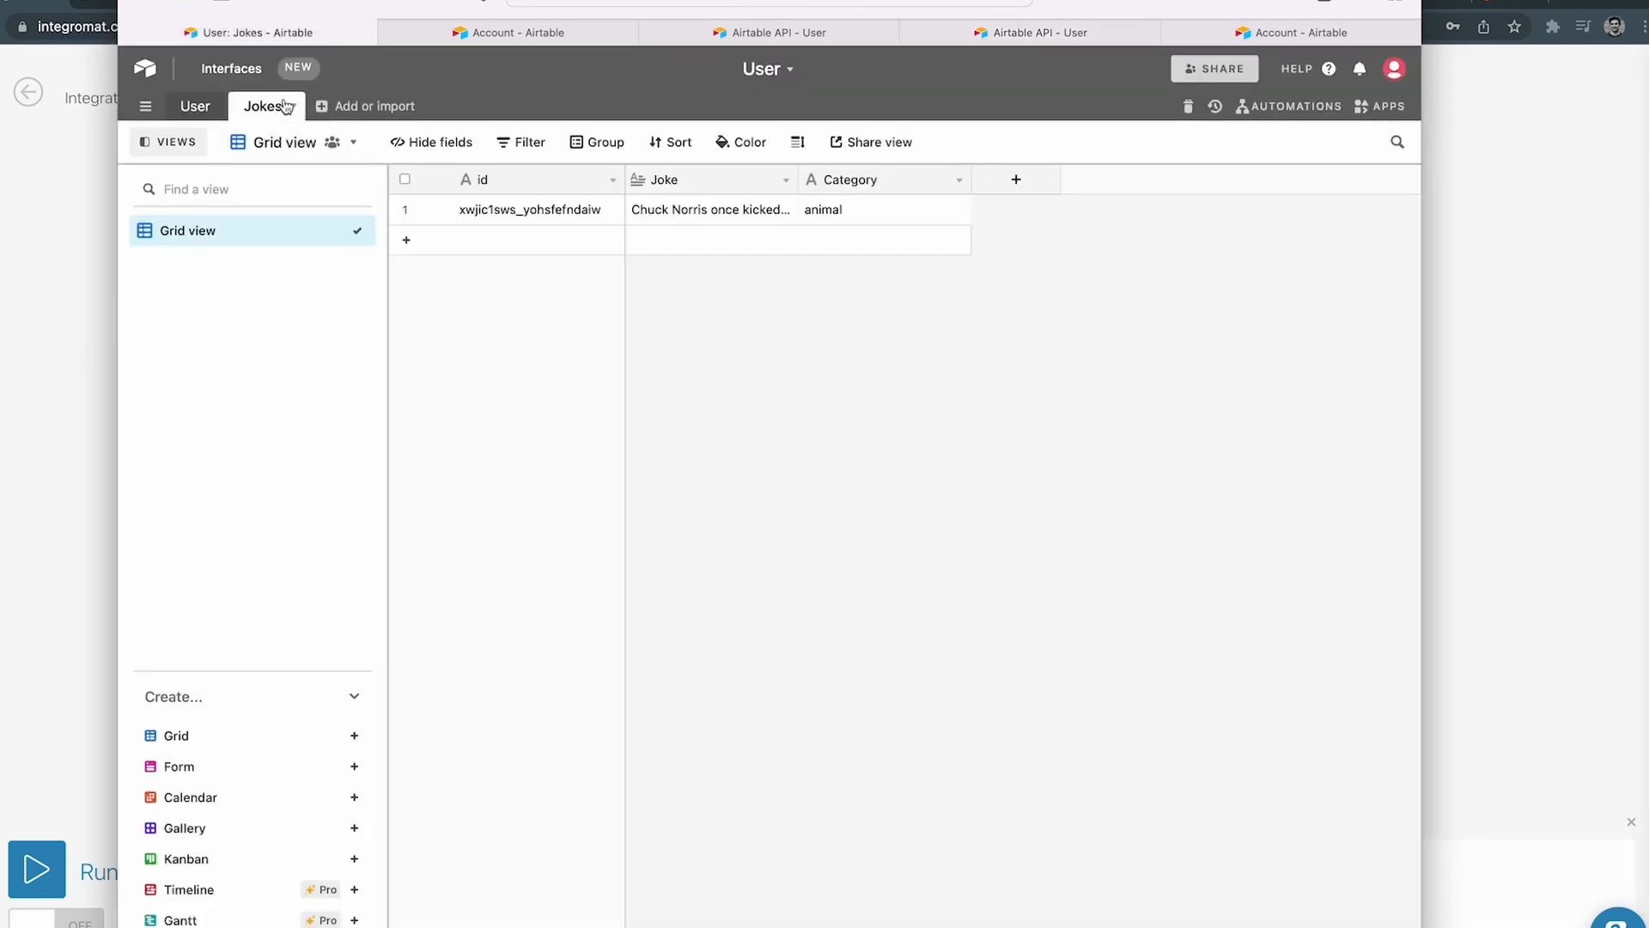
Examine the Create records example request for the Jokes table in the API documentation, checking its POST method.
left_click(1019, 38)
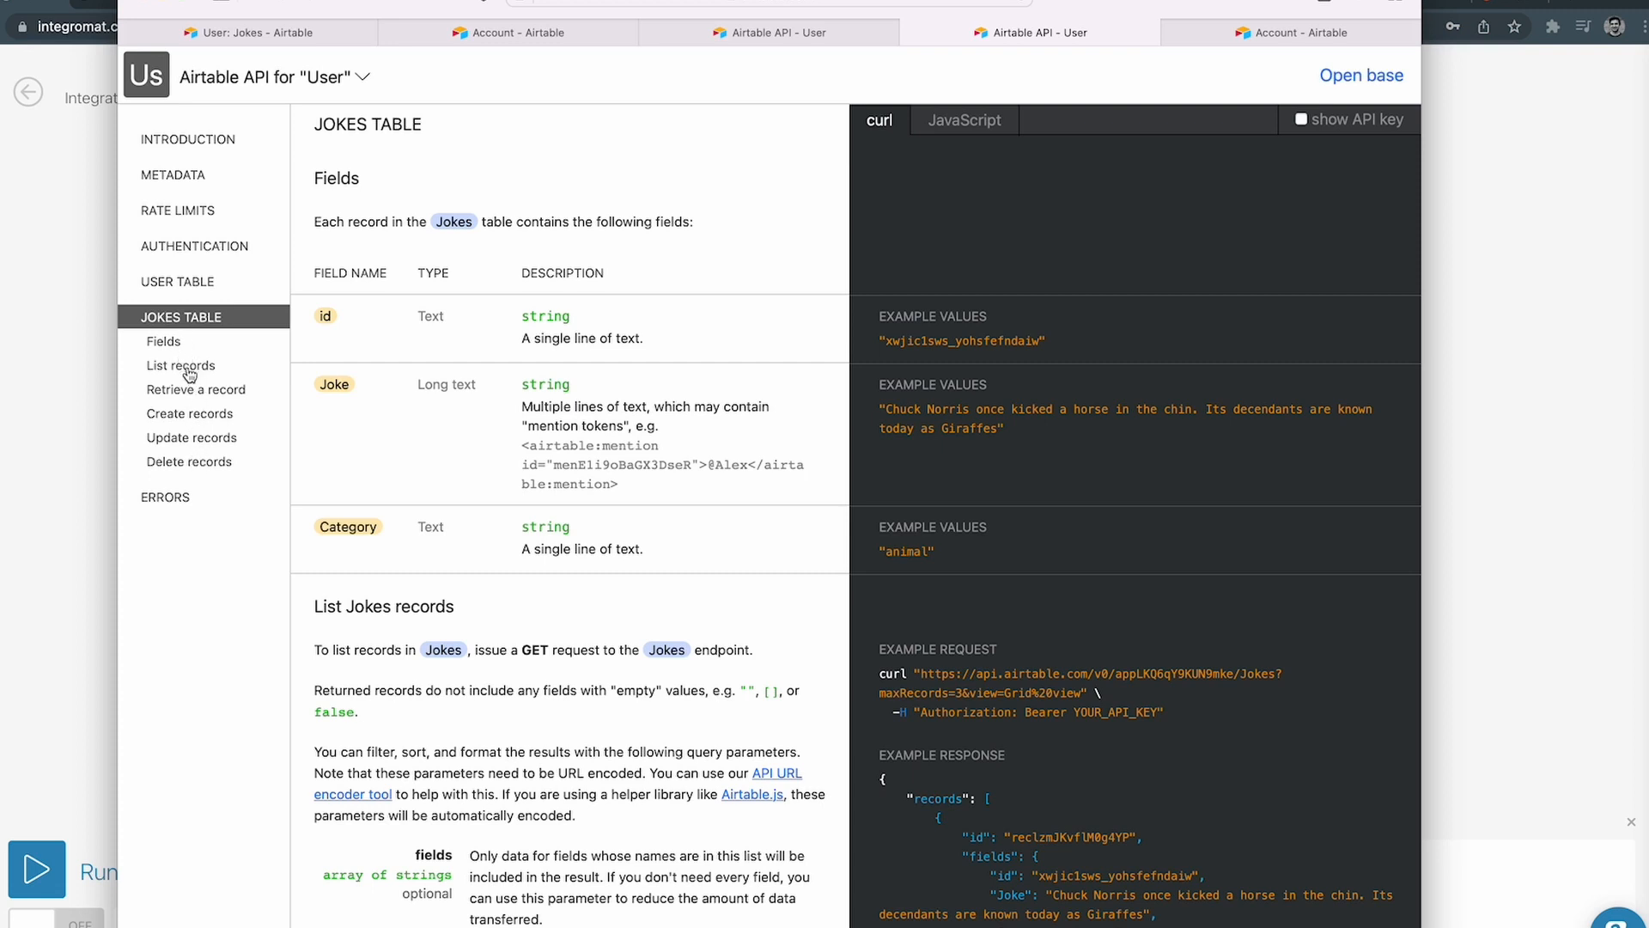
left_click(196, 415)
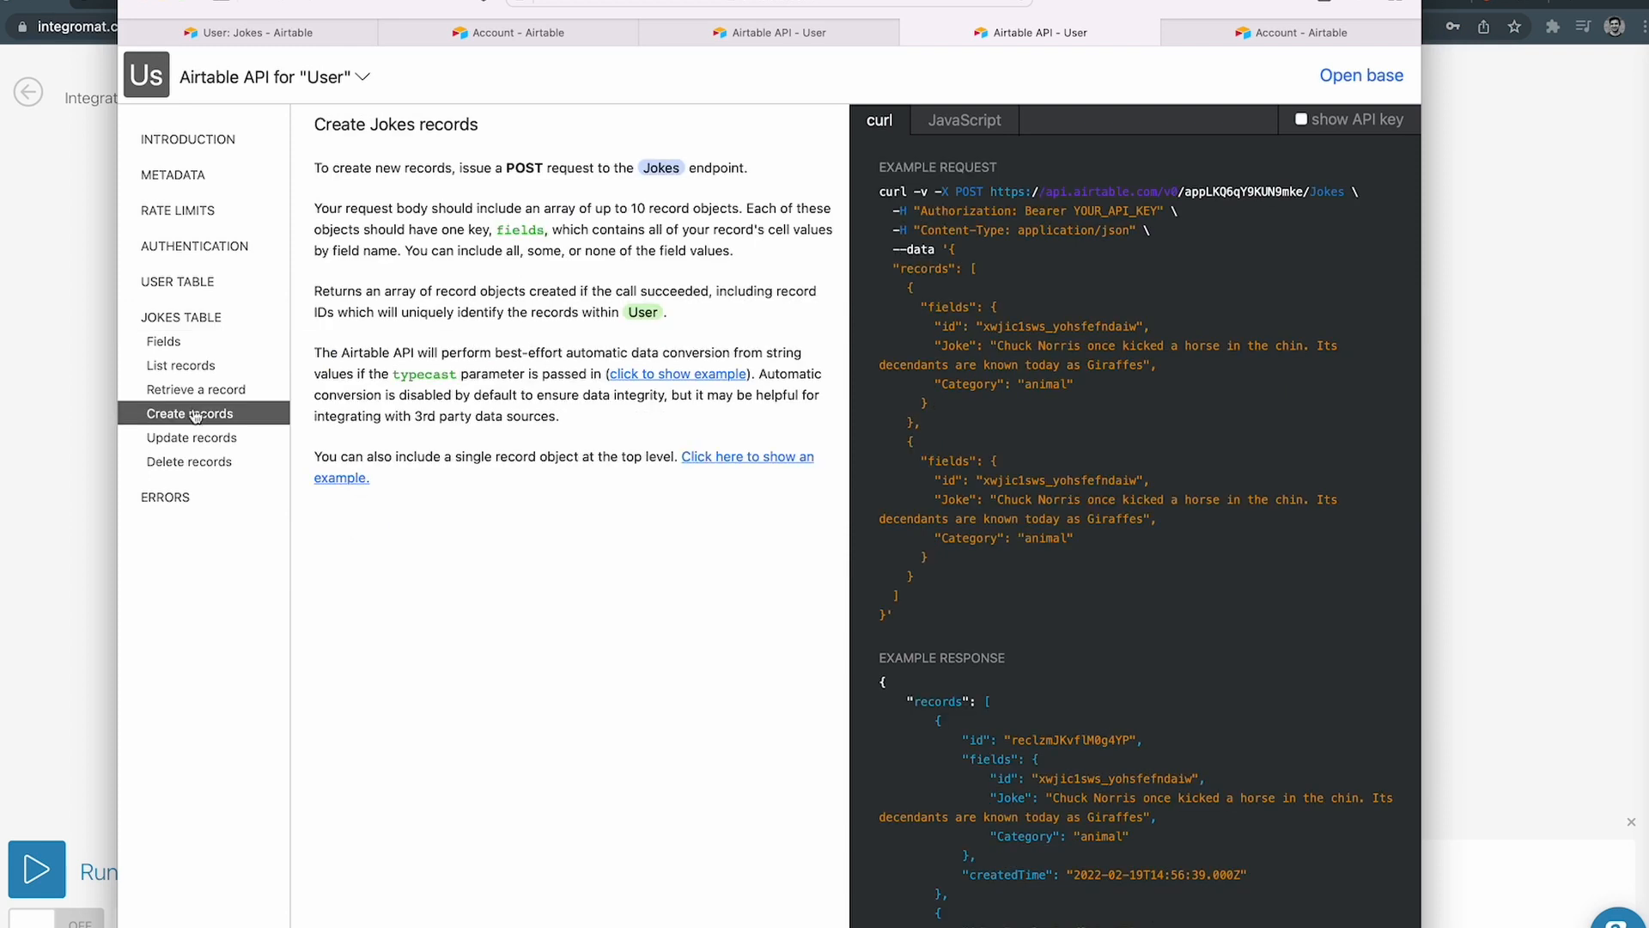
triple_click(966, 192)
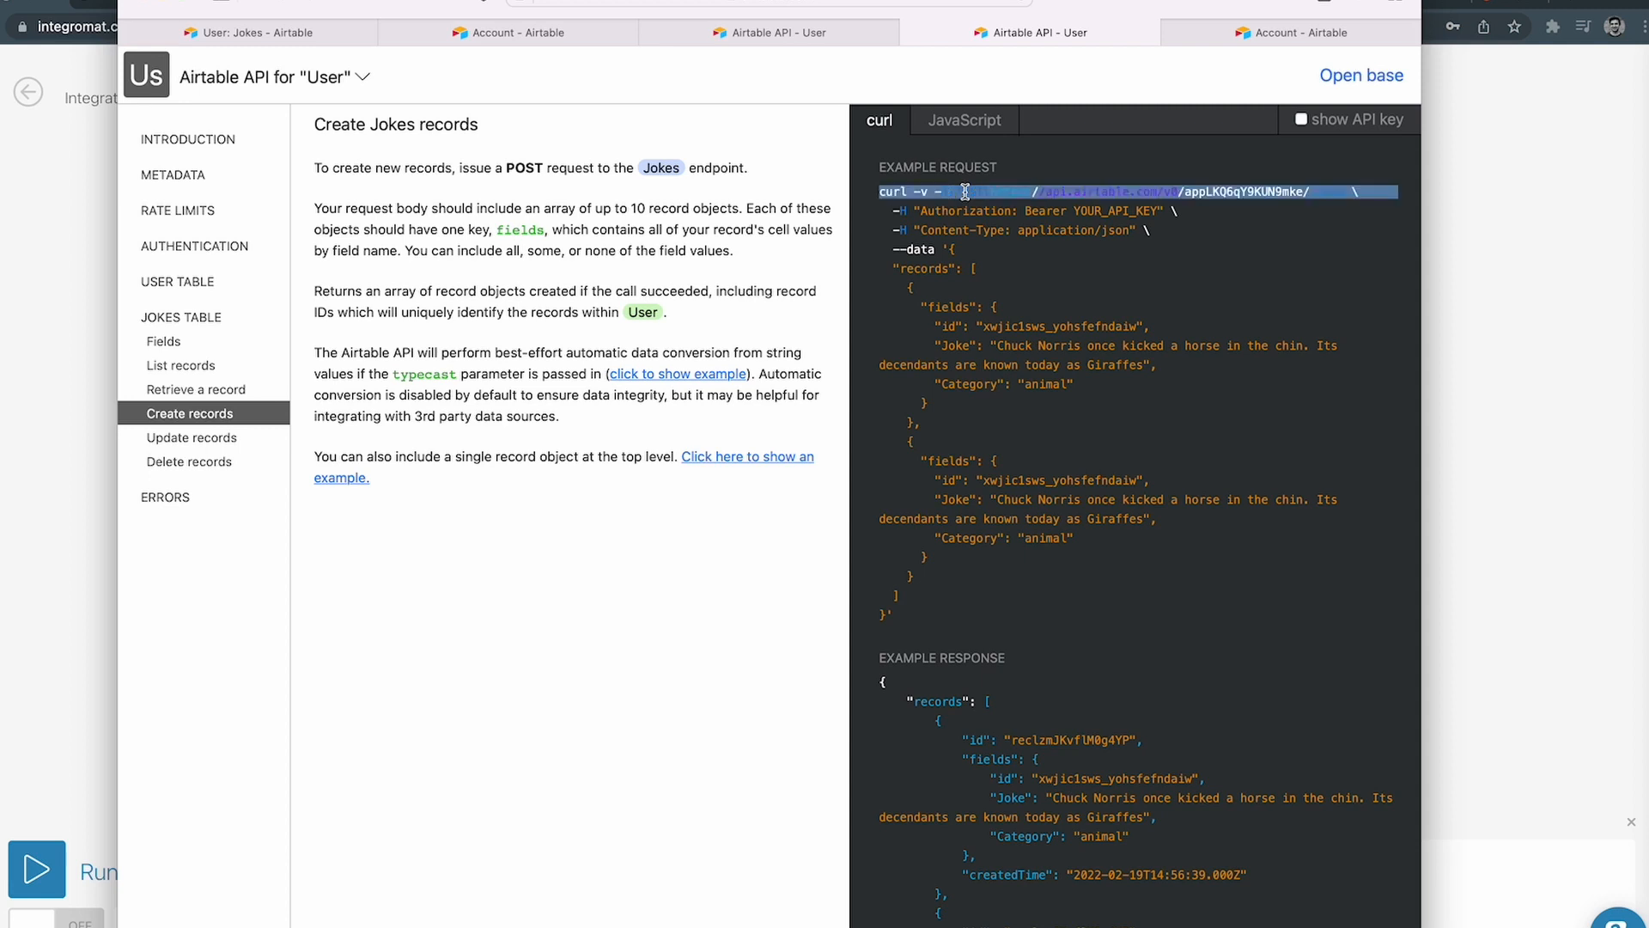
double_click(972, 193)
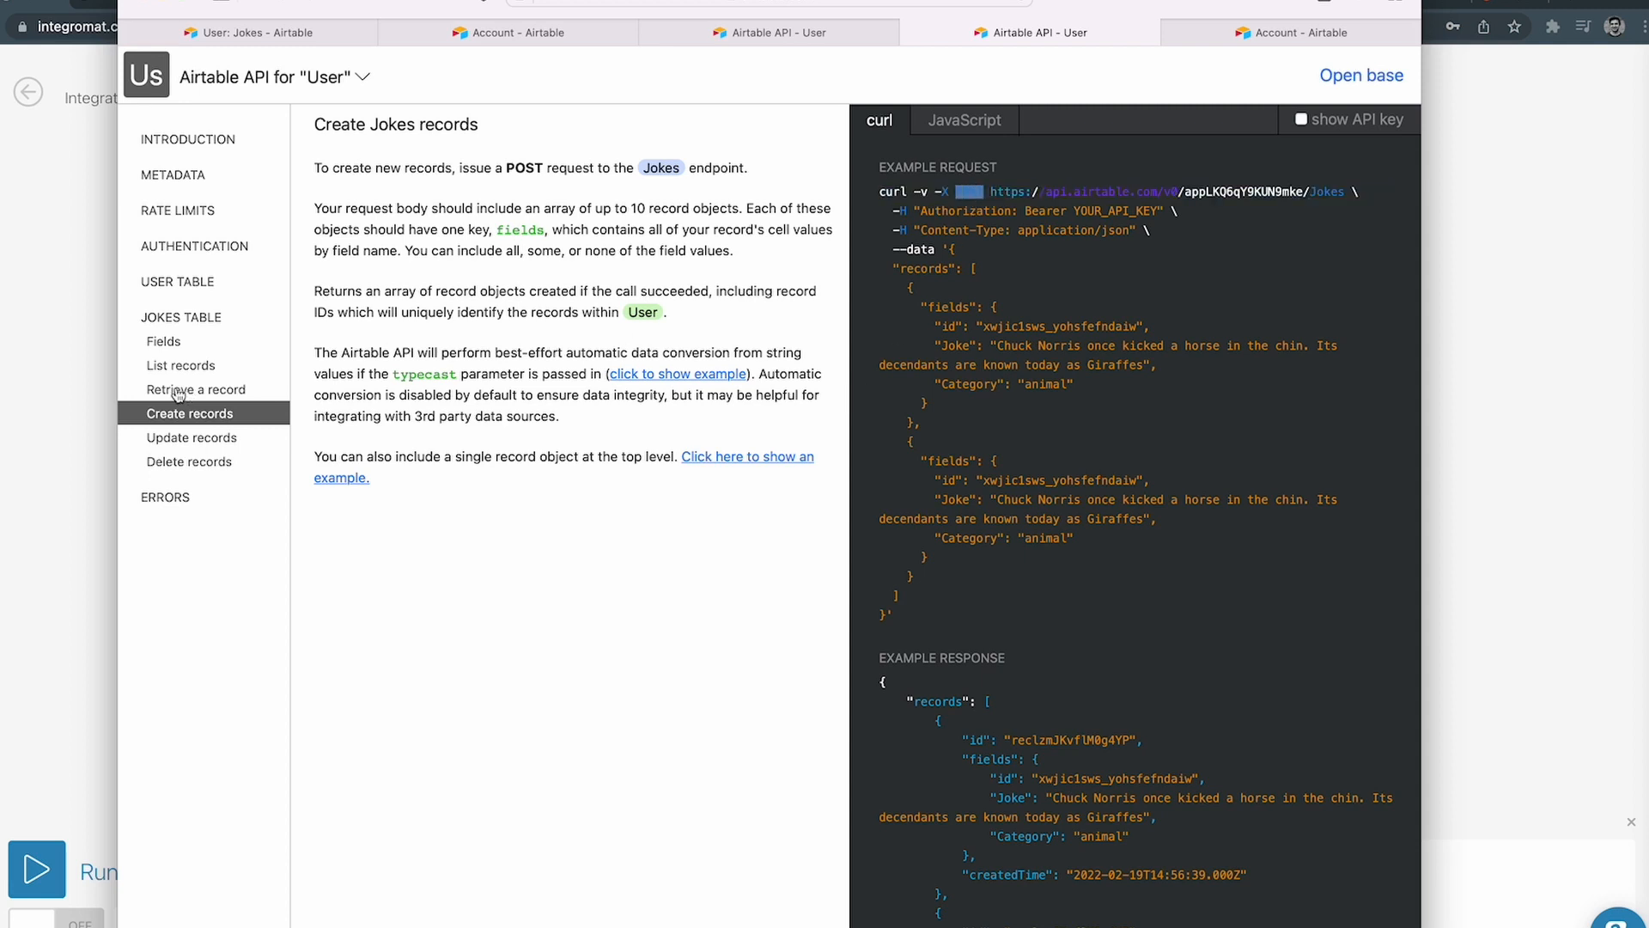
Switch back to Integromat, add a third HTTP module that makes a request, and set its method to POST.
left_click(85, 378)
left_click(961, 447)
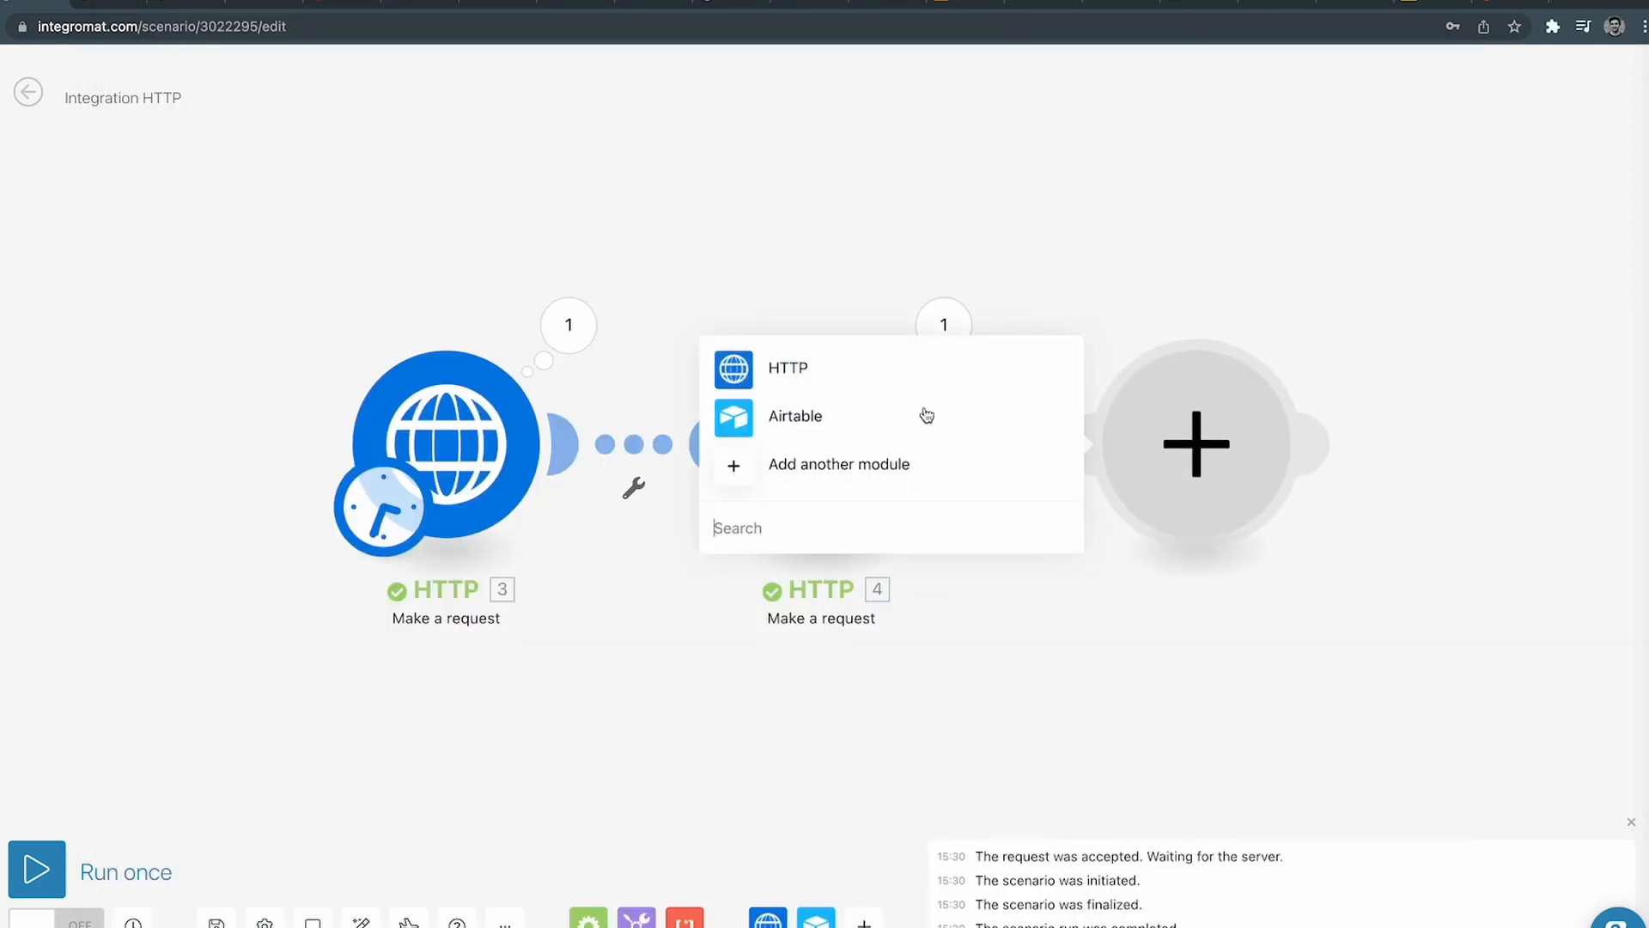
left_click(778, 368)
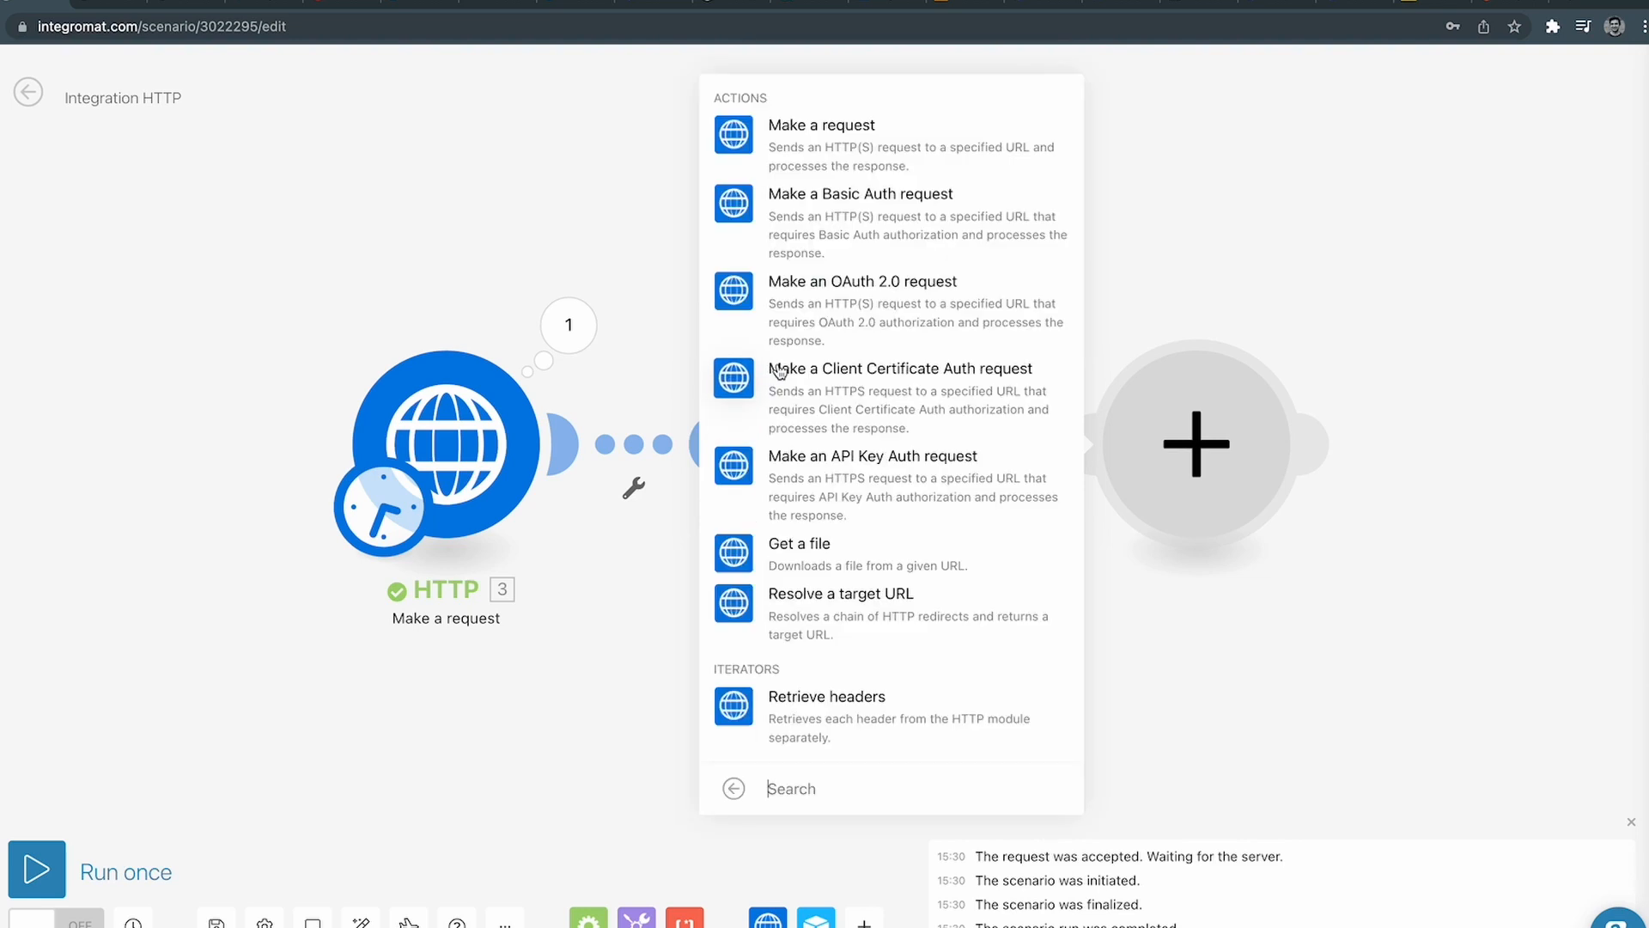
left_click(809, 136)
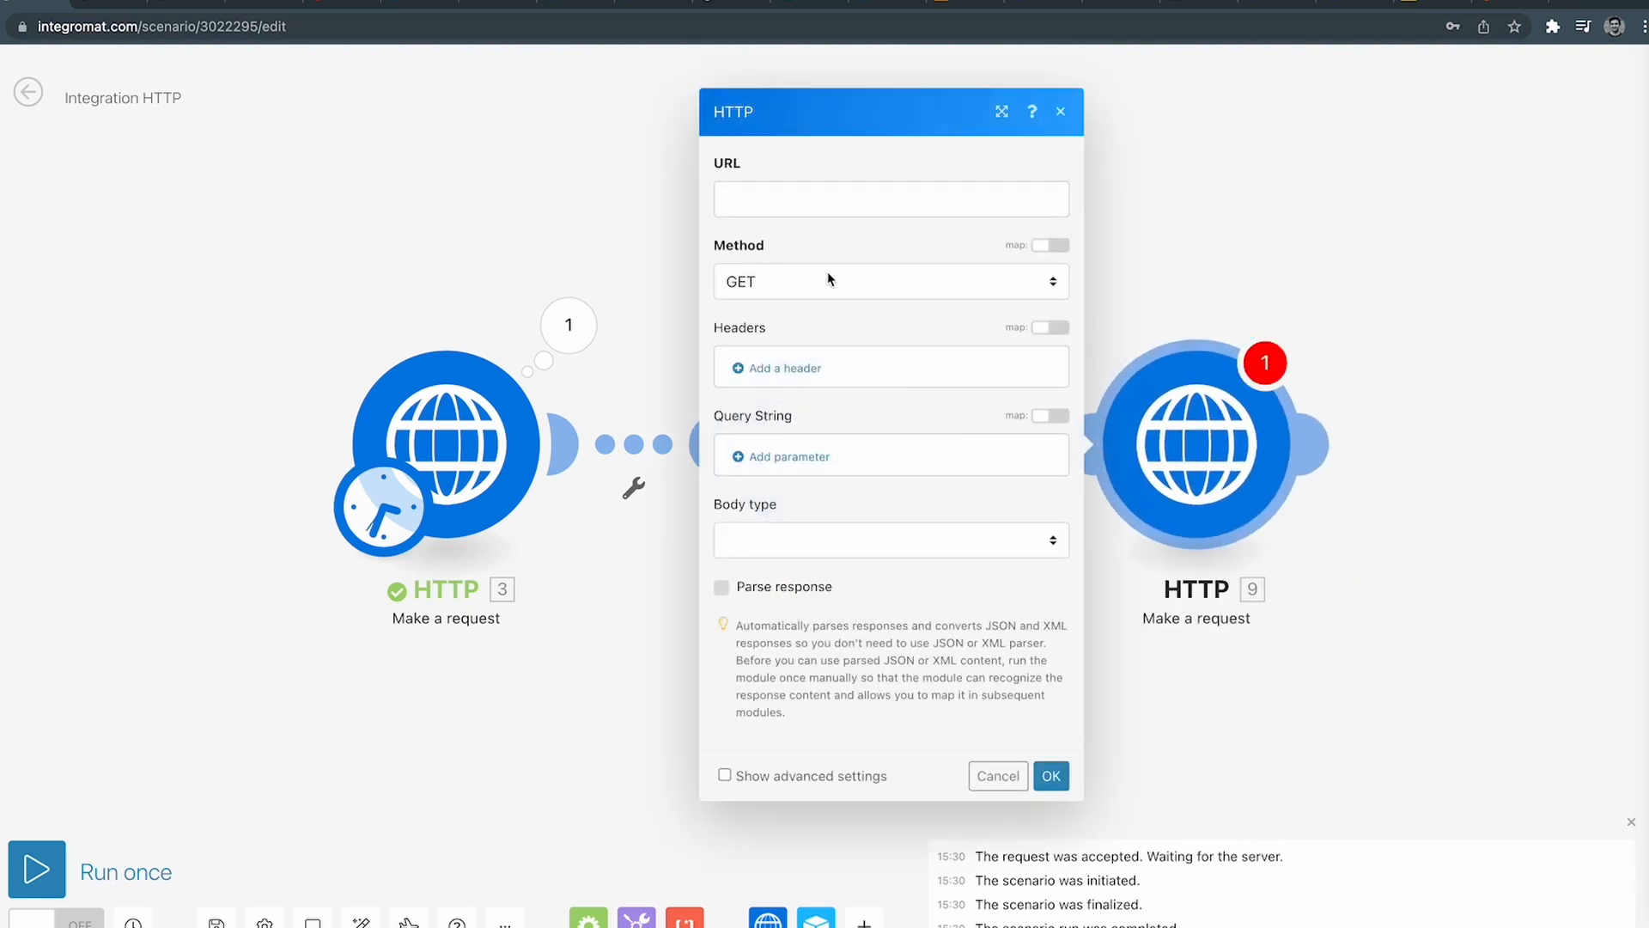
left_click(828, 273)
left_click(807, 334)
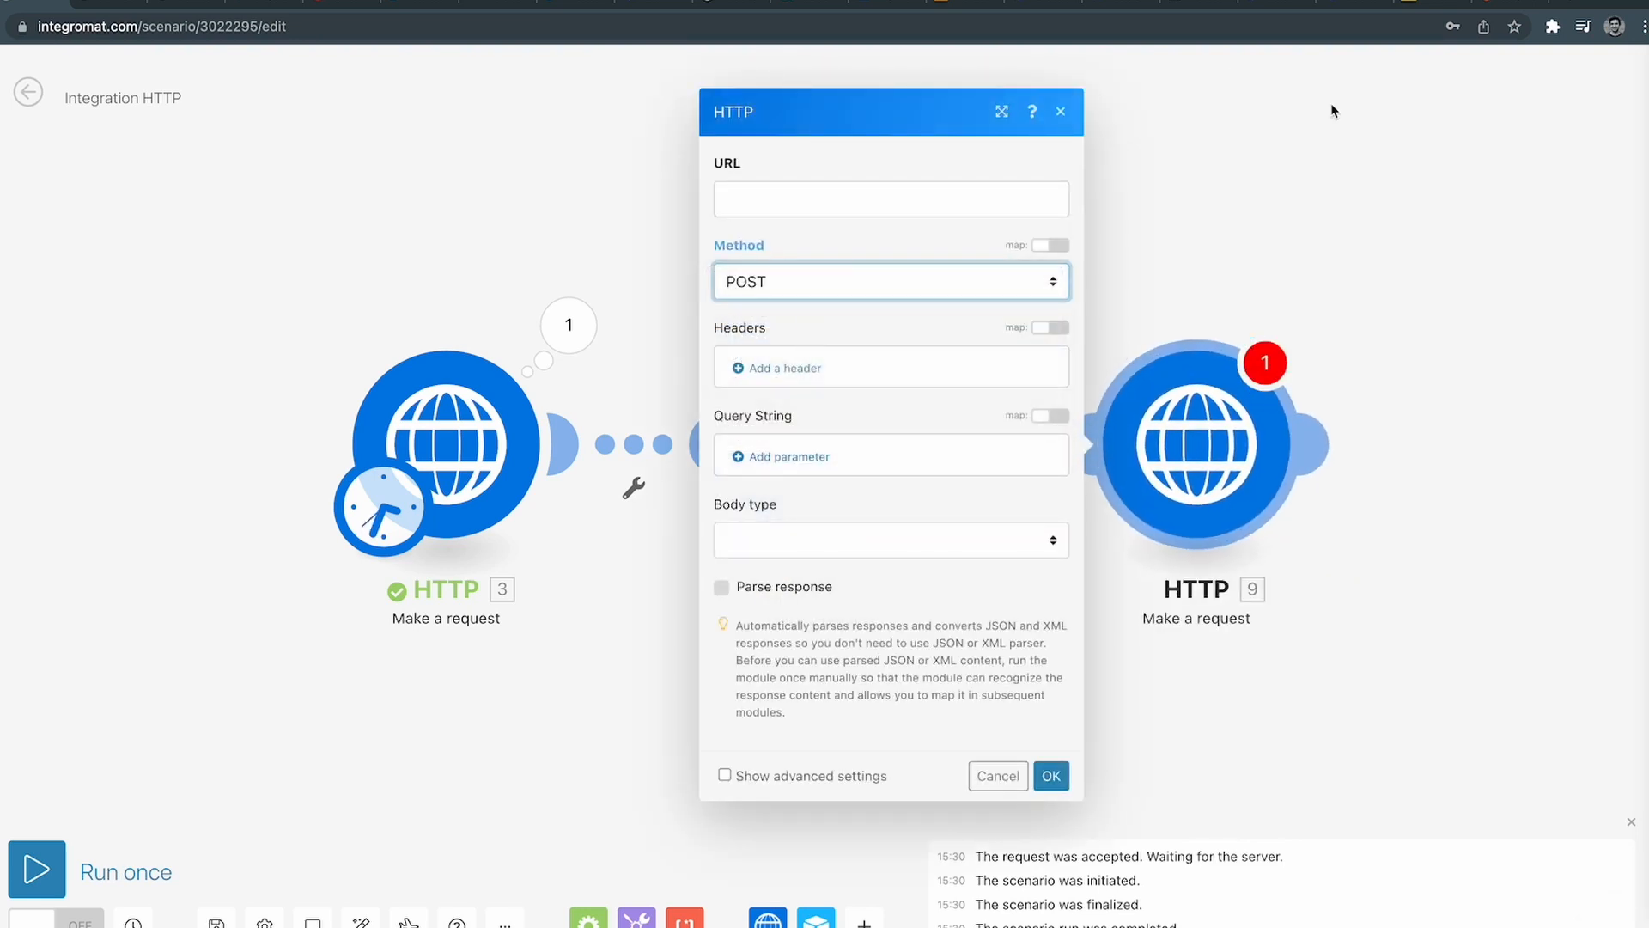
Copy the Jokes endpoint URL from the Create records curl example in the Airtable documentation into the Integromat HTTP module's URL.
key("ctrl+Up")
left_click(595, 421)
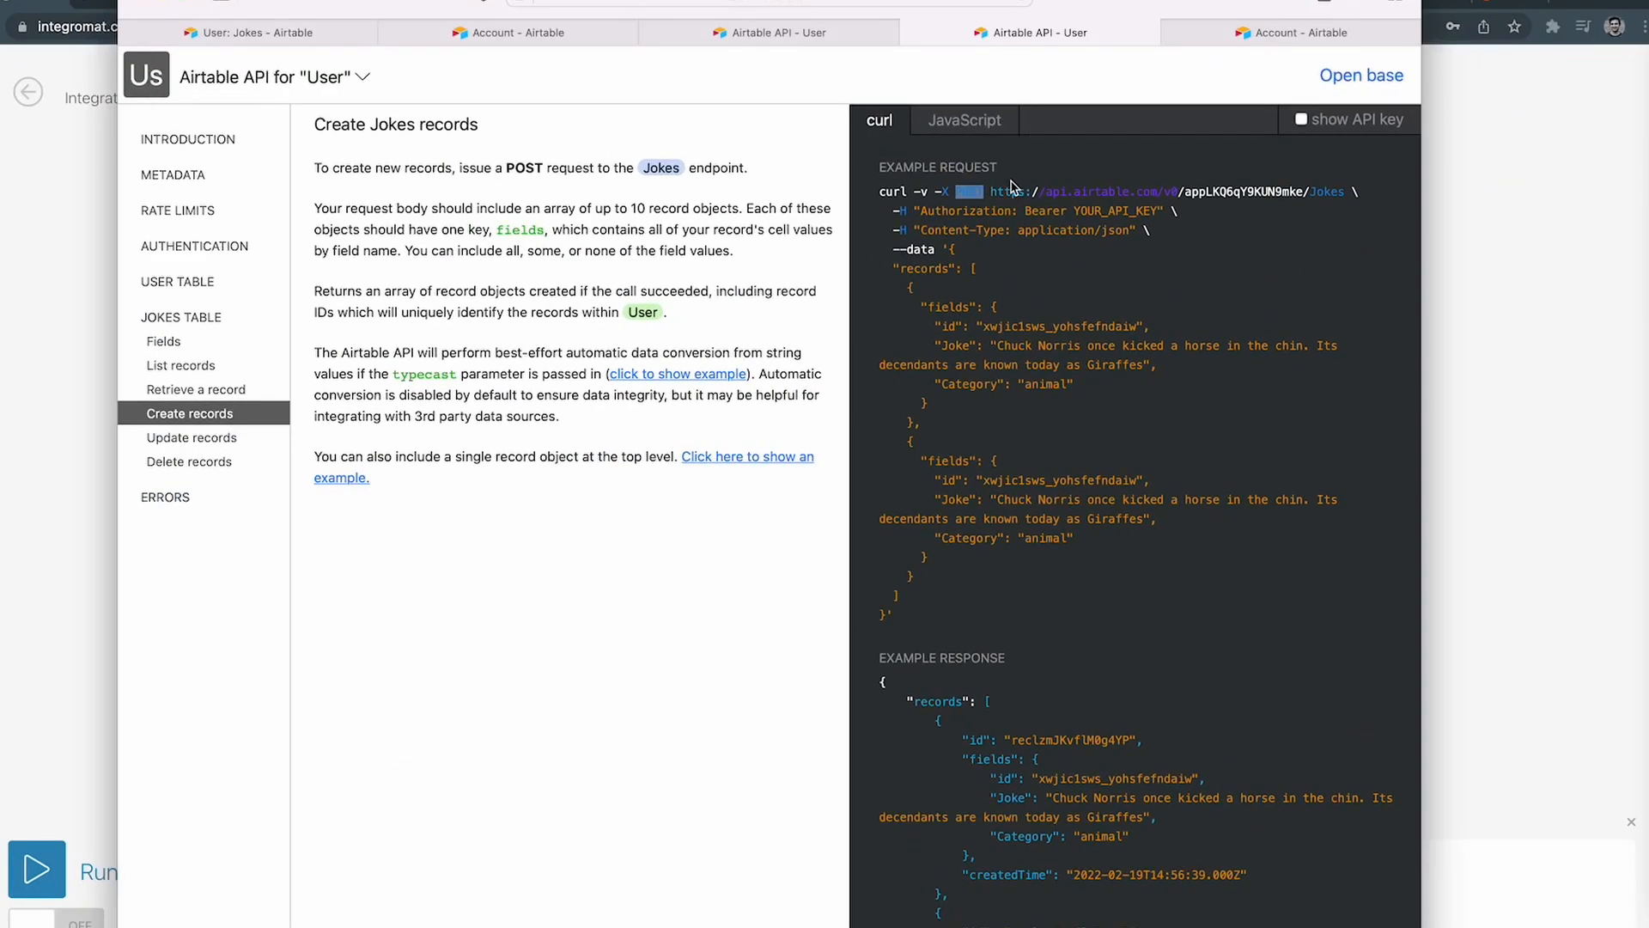
left_click(989, 189)
left_click_drag(989, 191, 1342, 193)
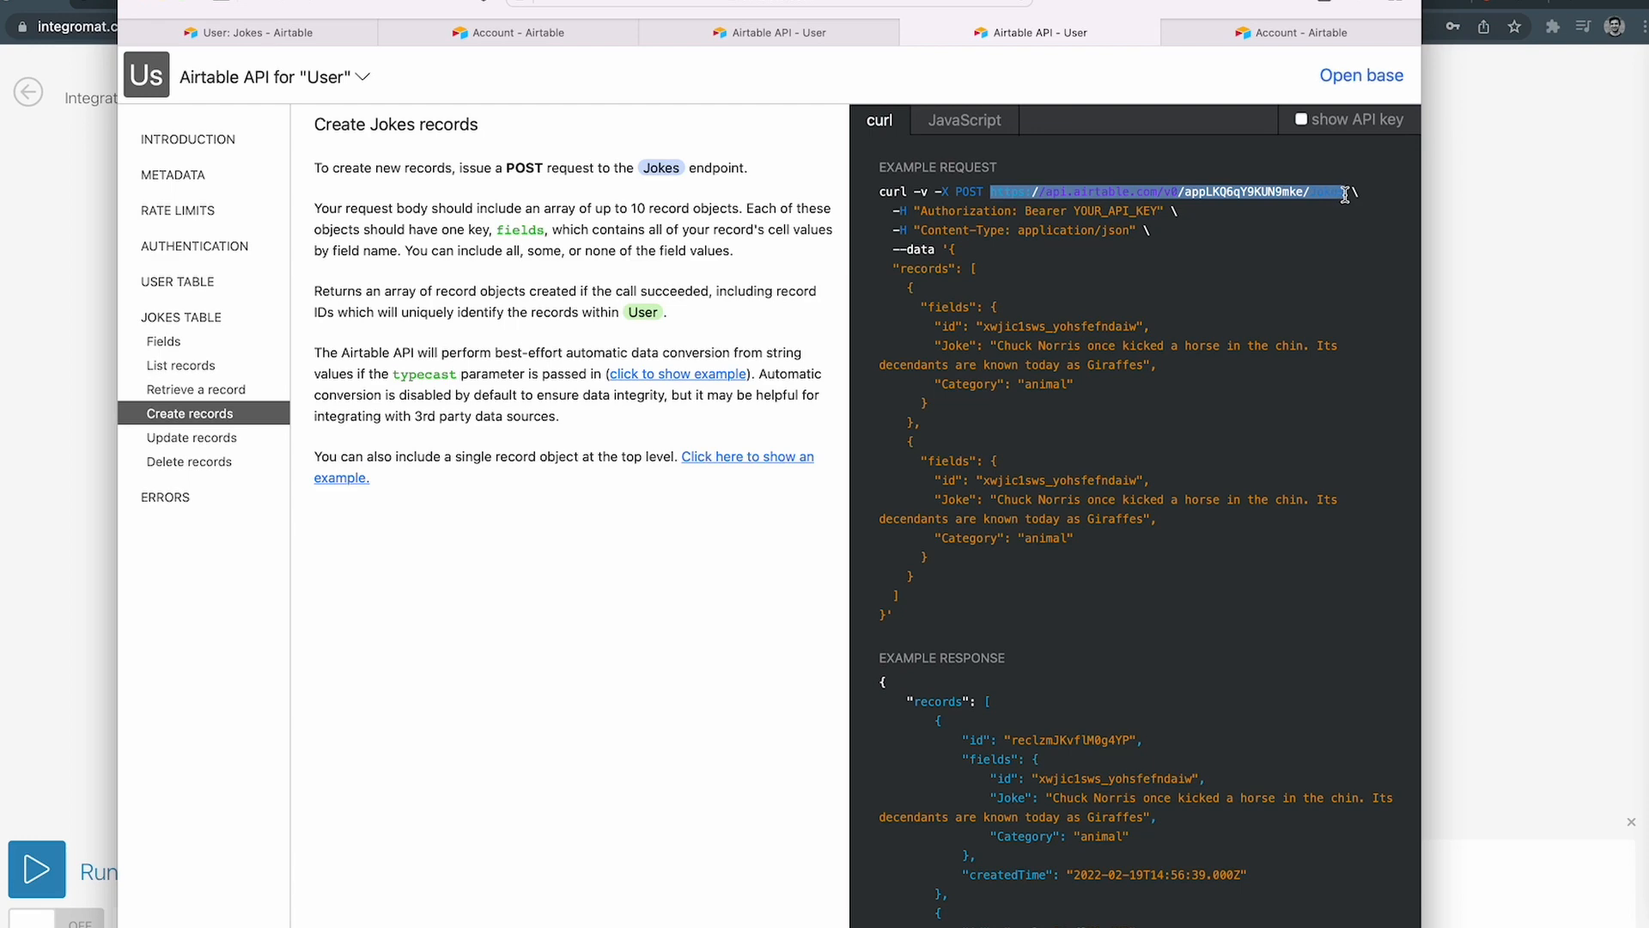
key("super+c")
key("super+Tab")
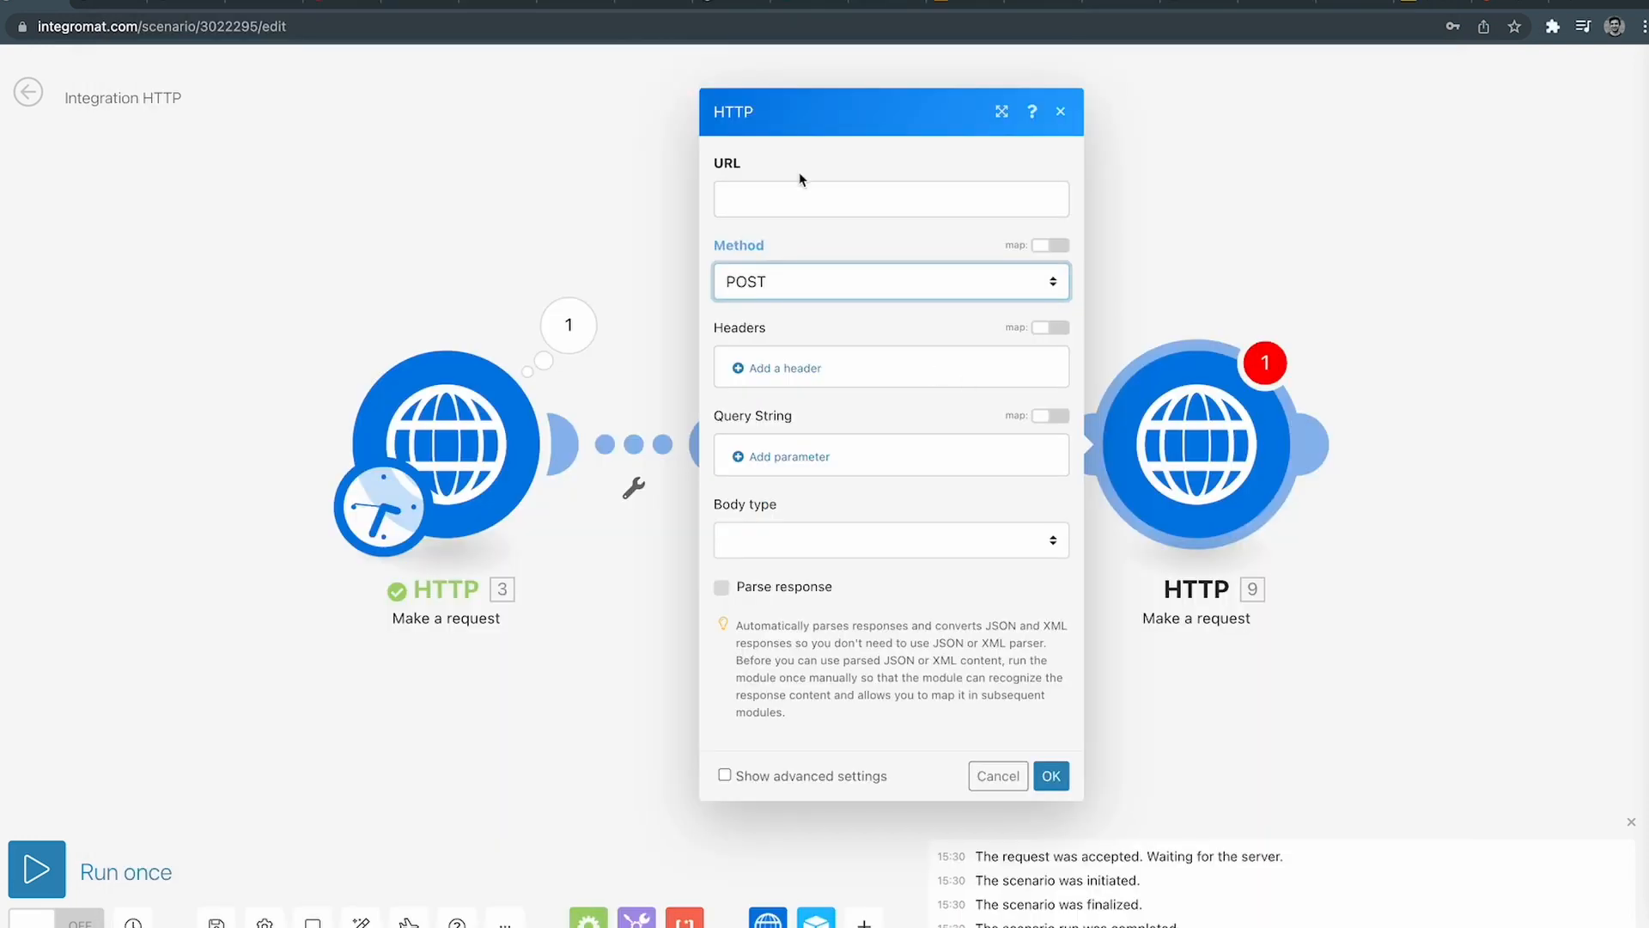
left_click(789, 188)
key("super+v")
left_click(894, 152)
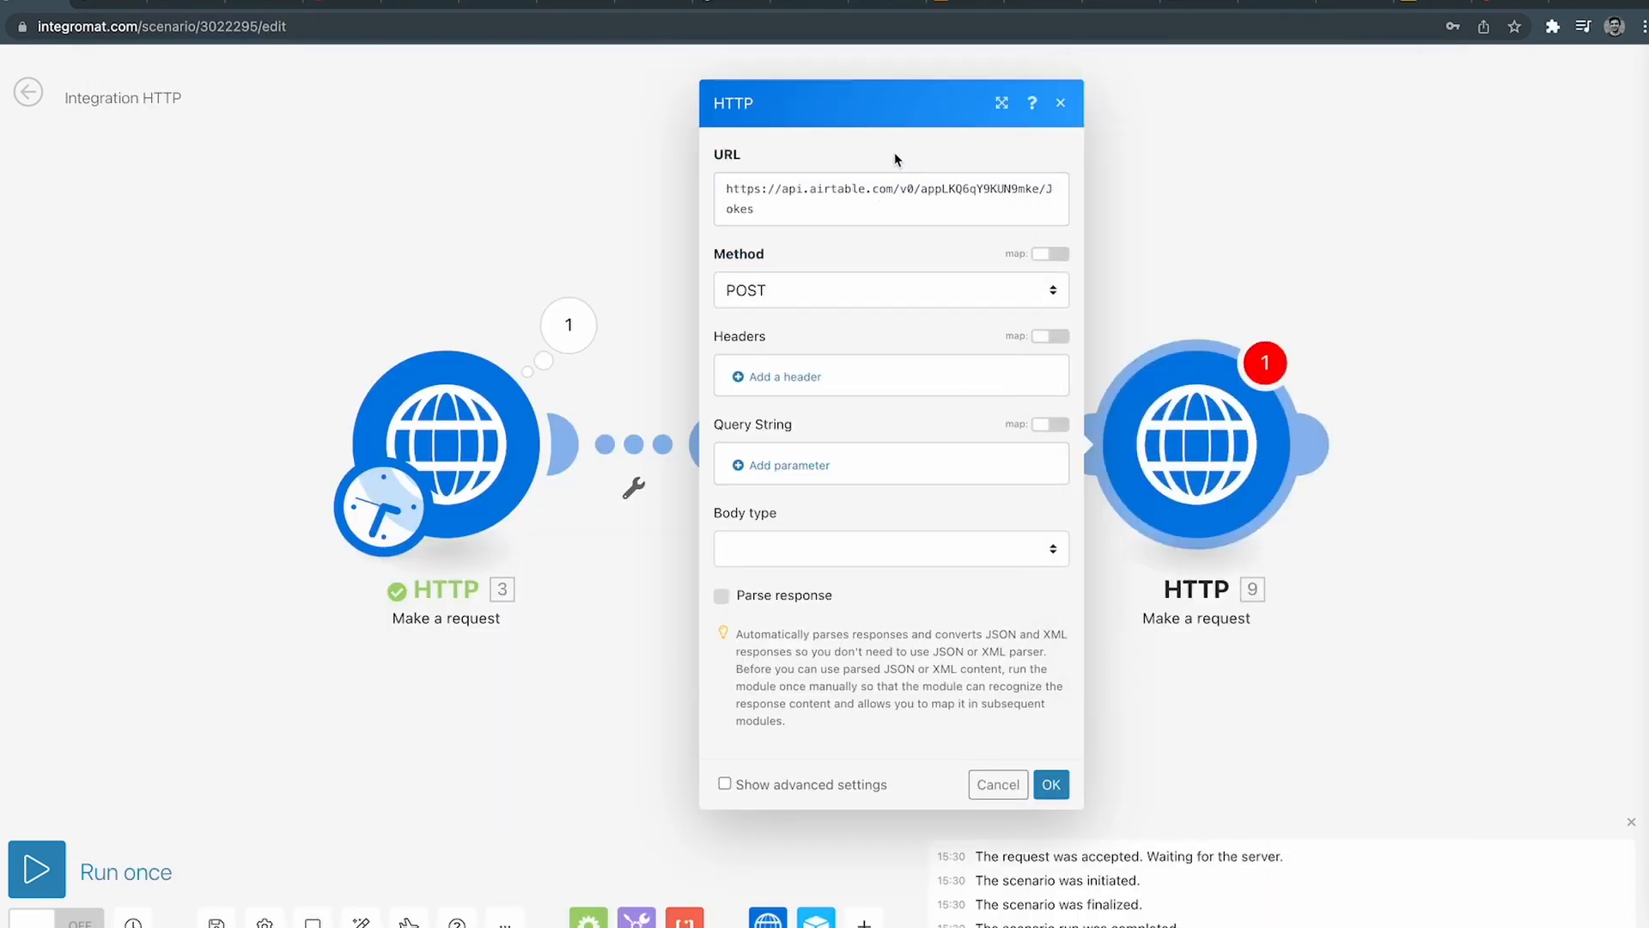
Return to the Airtable documentation and compare the curl and JavaScript versions of the example request.
key("super+Tab")
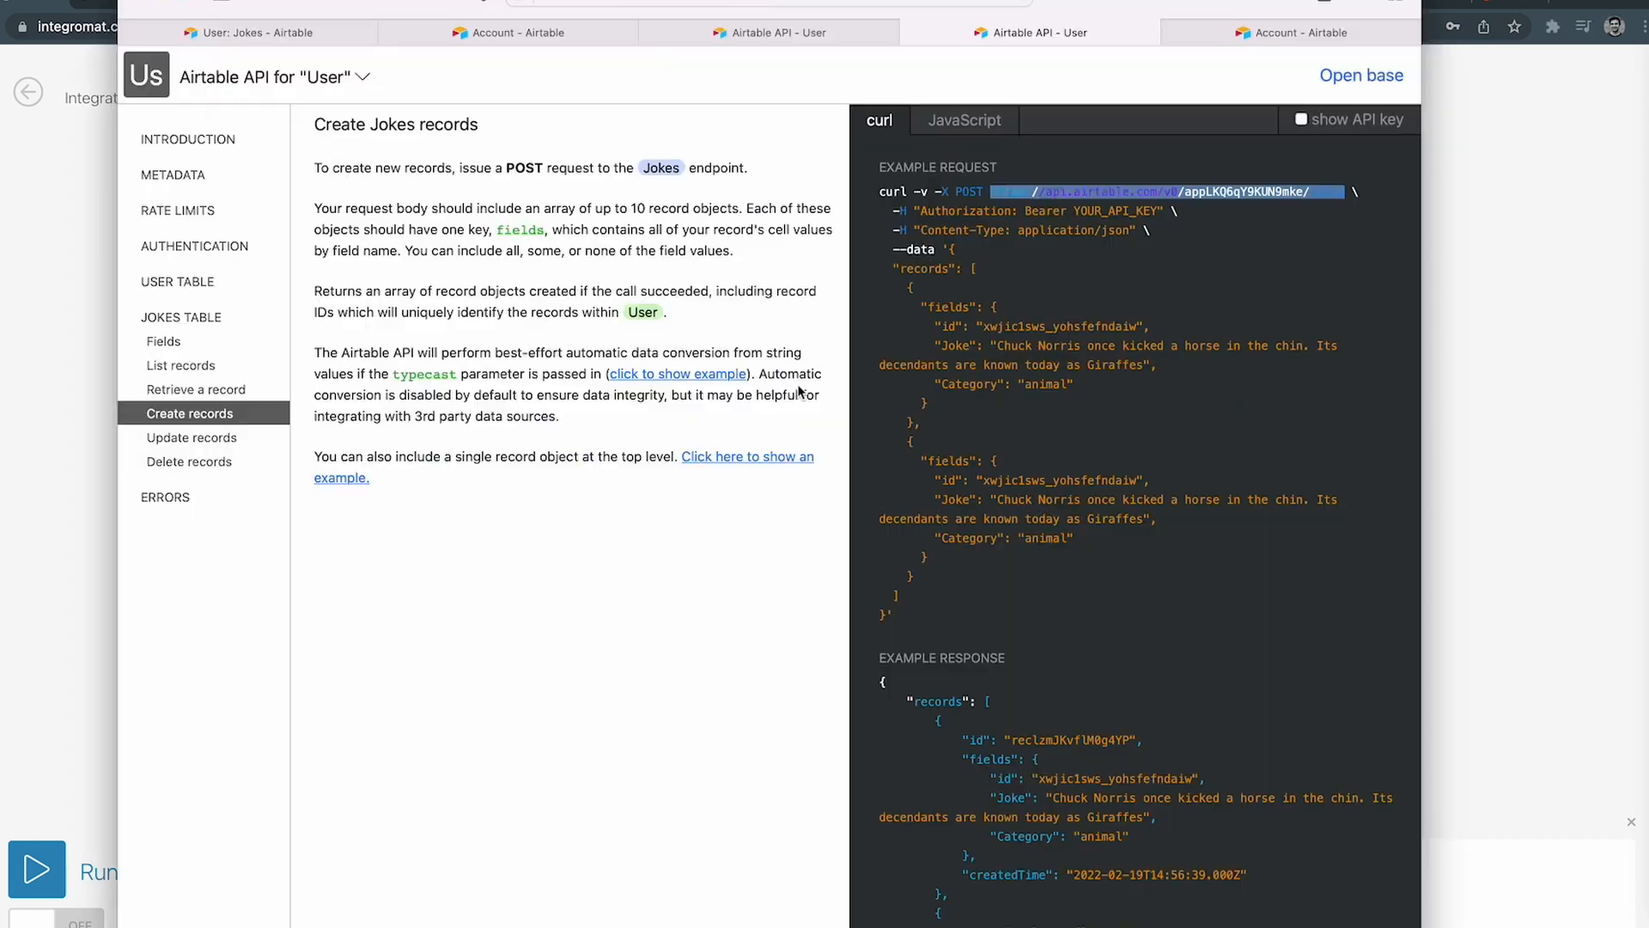
left_click(907, 212)
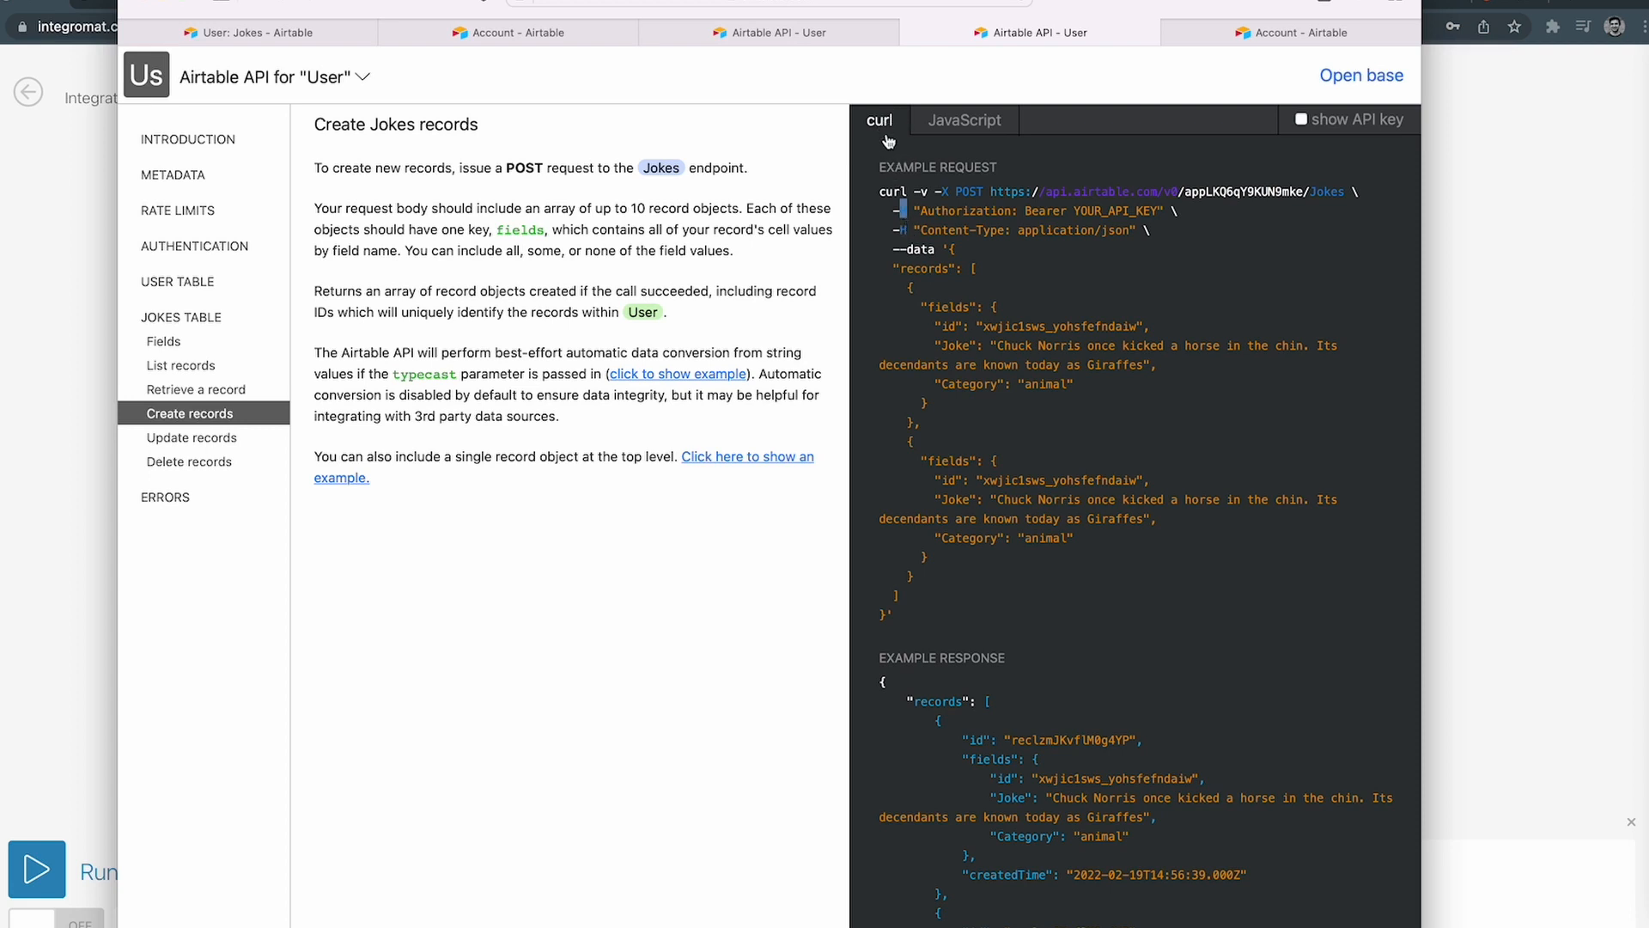
left_click(958, 138)
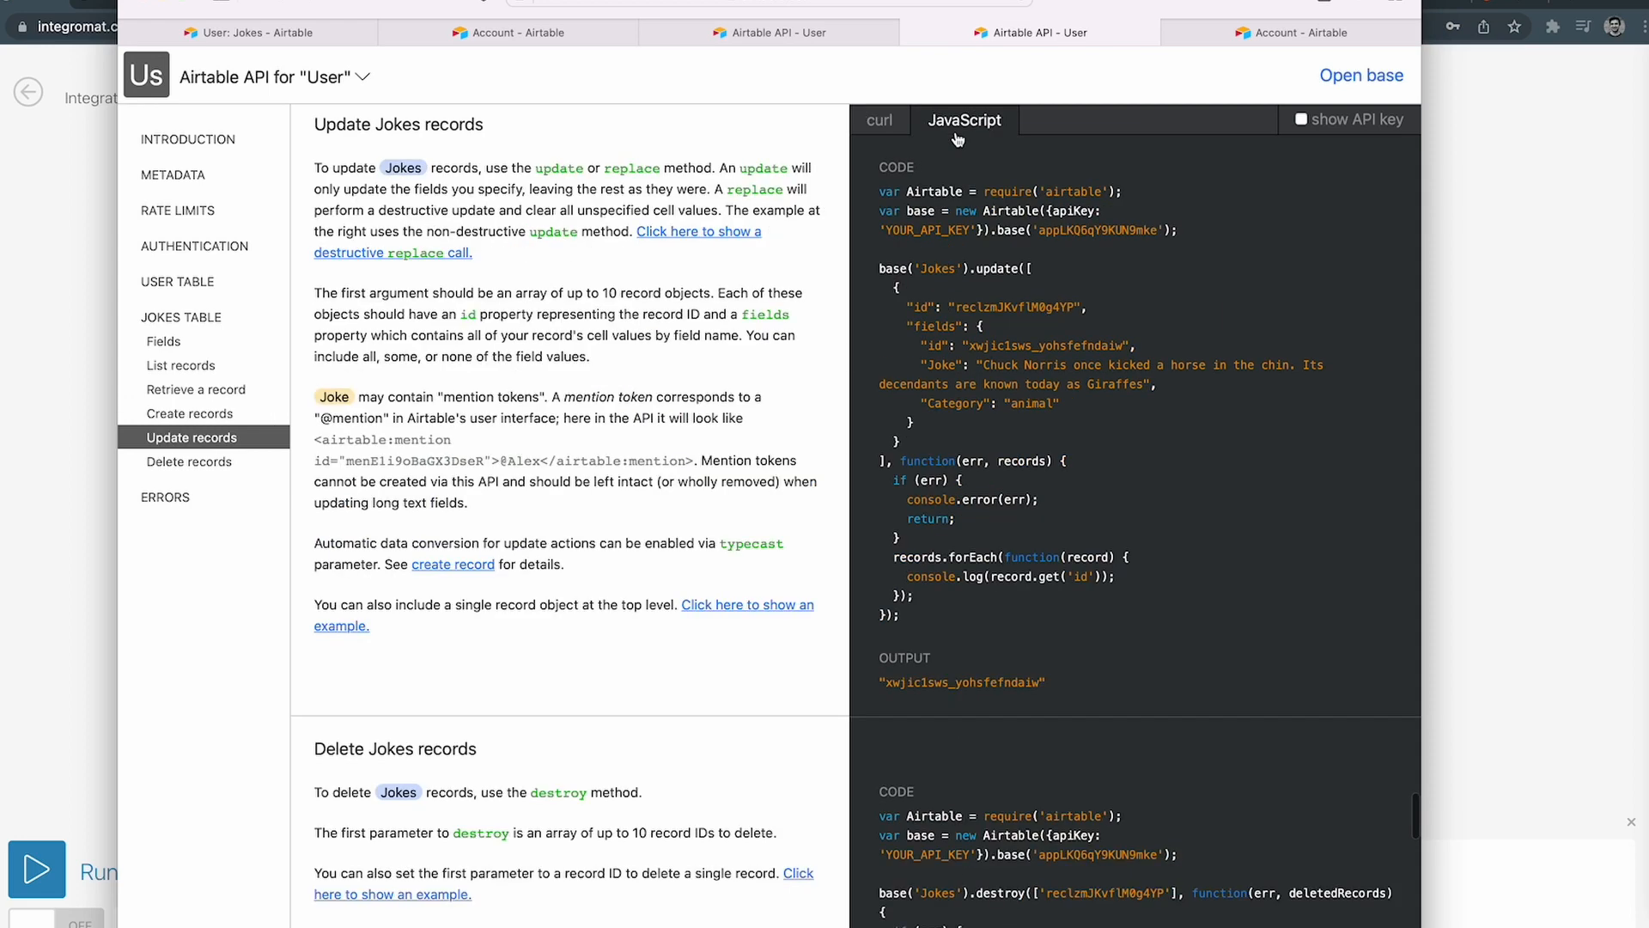
left_click(905, 136)
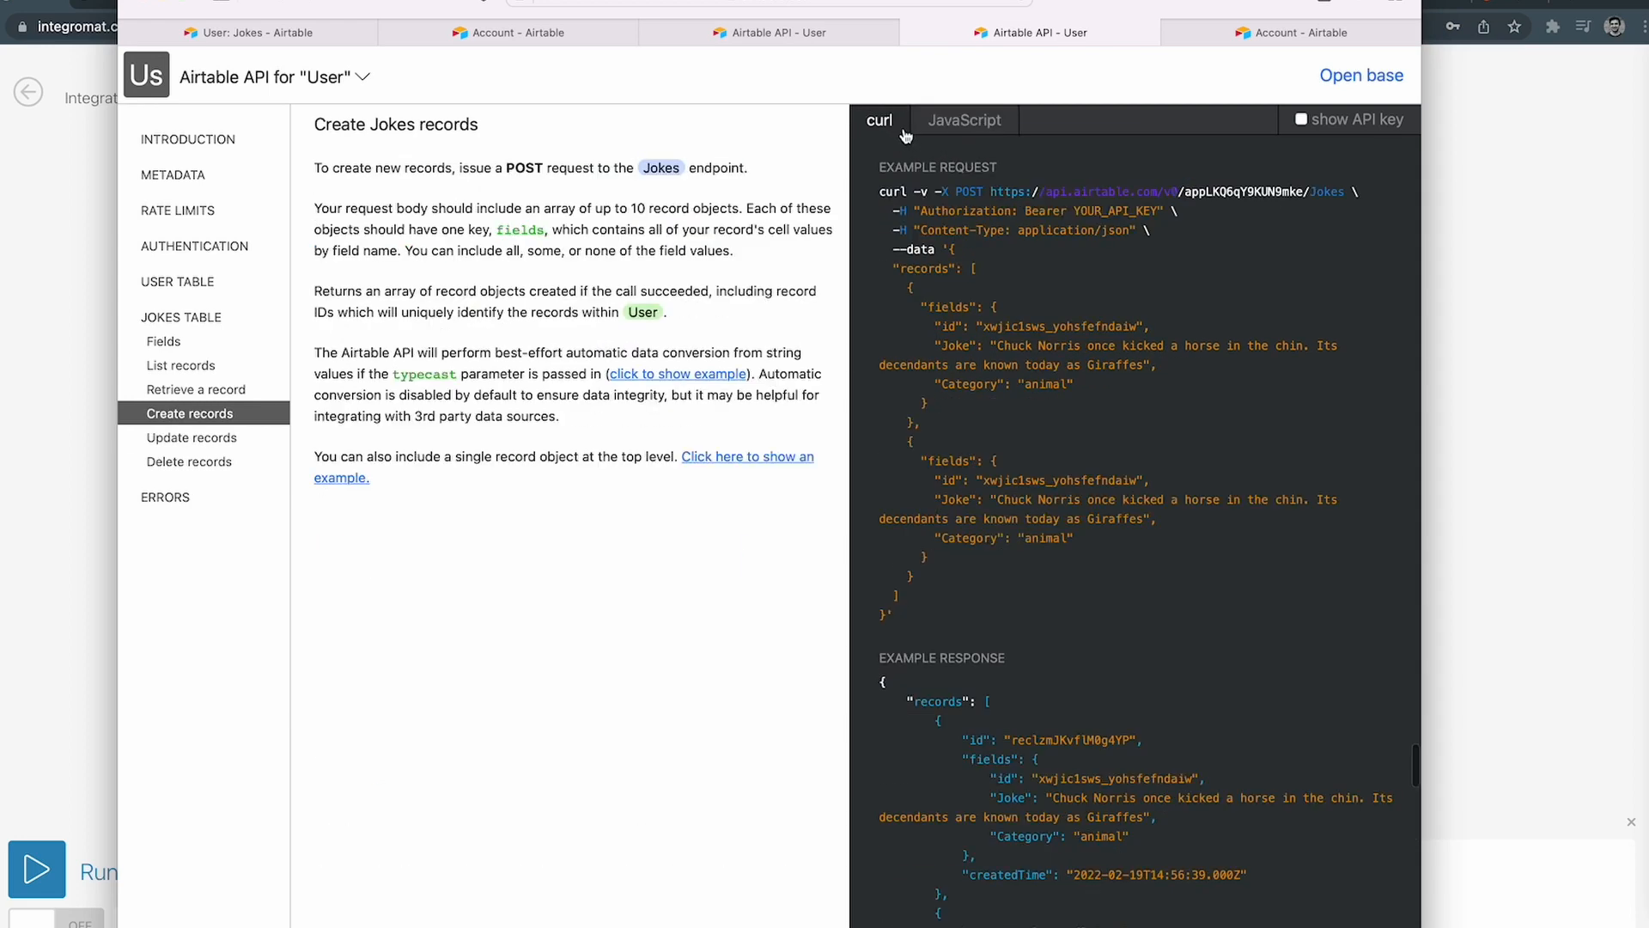
Copy the Authorization header name from the curl example and use it to name a new header in the Integromat HTTP module.
left_click_drag(900, 213, 909, 211)
double_click(945, 211)
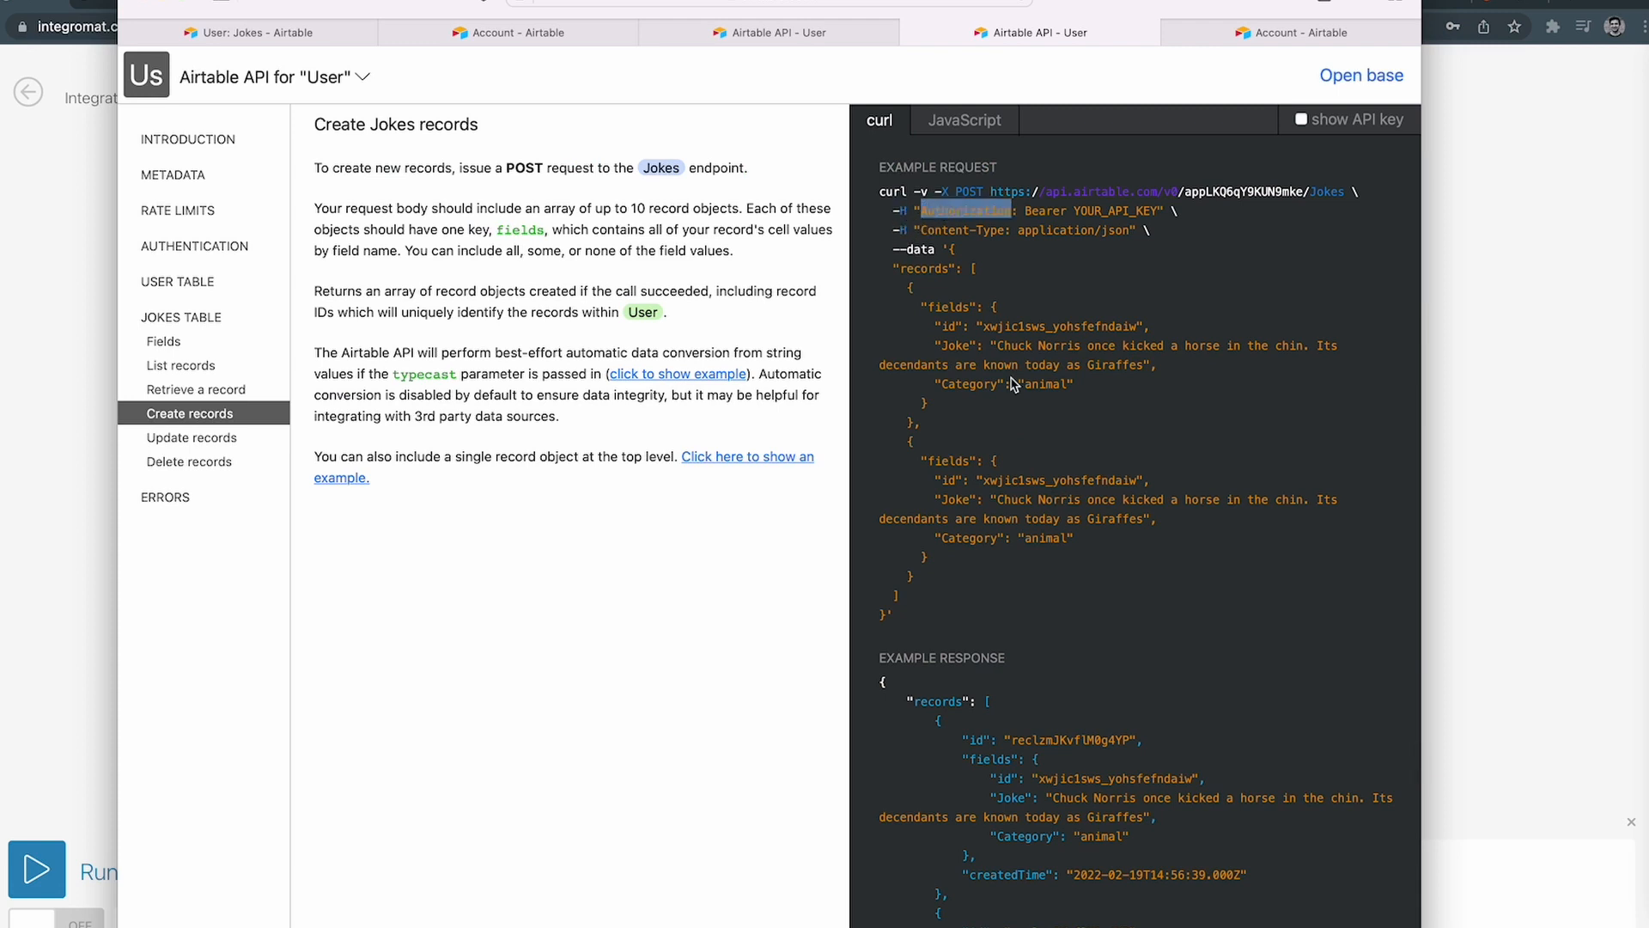
key("super+Tab")
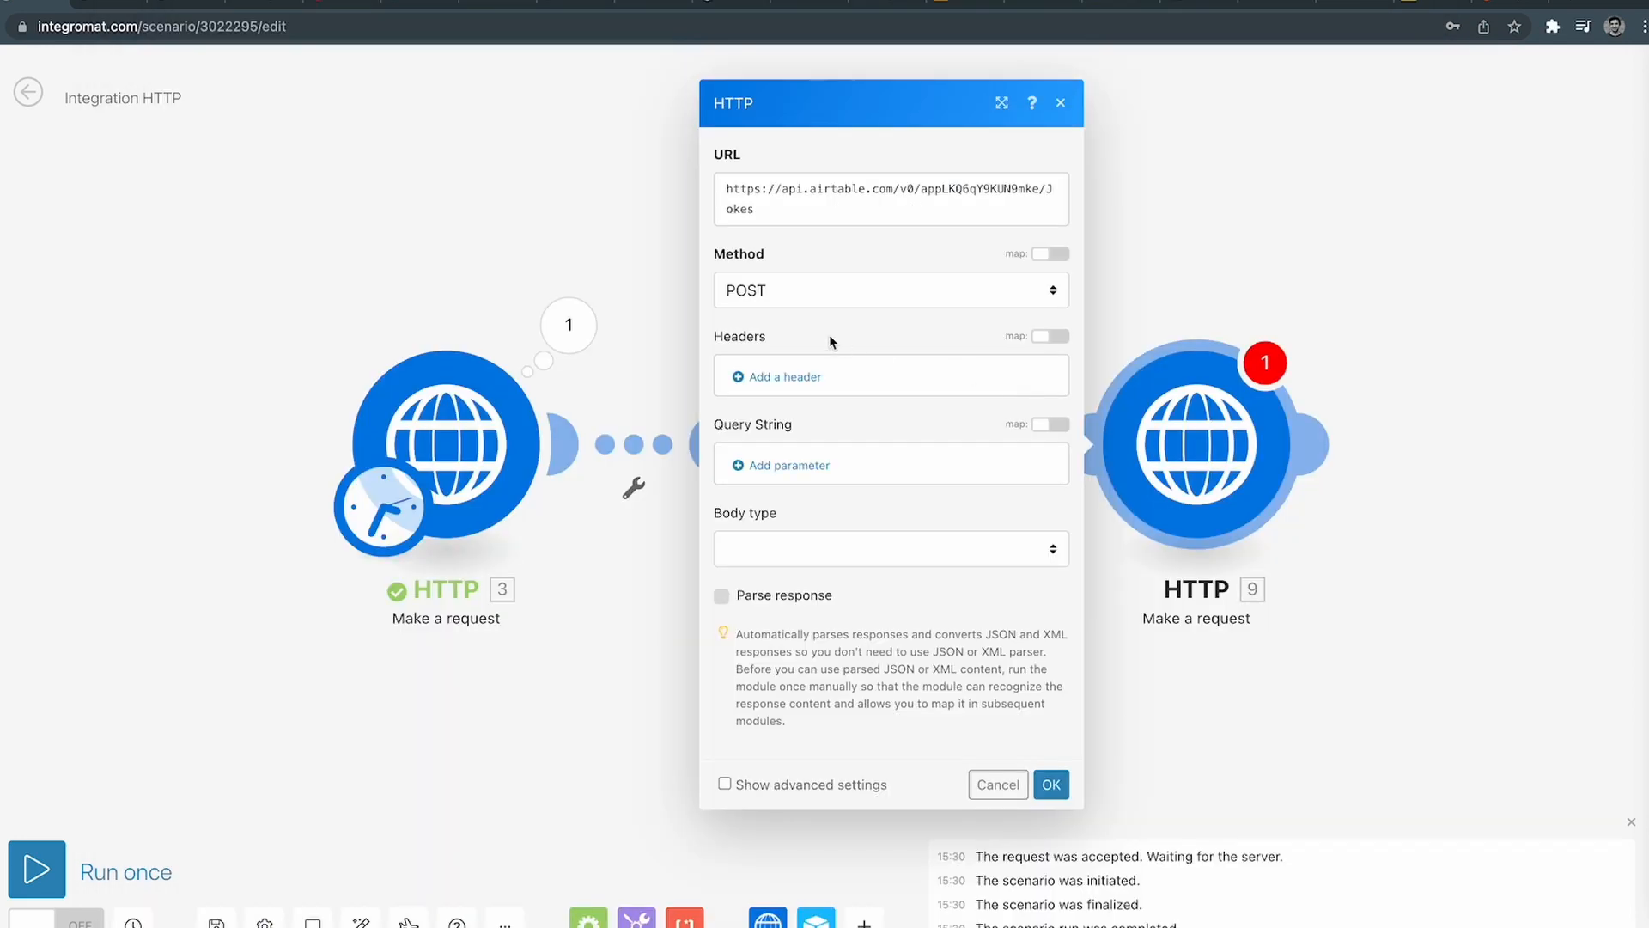
left_click(780, 376)
left_click(885, 342)
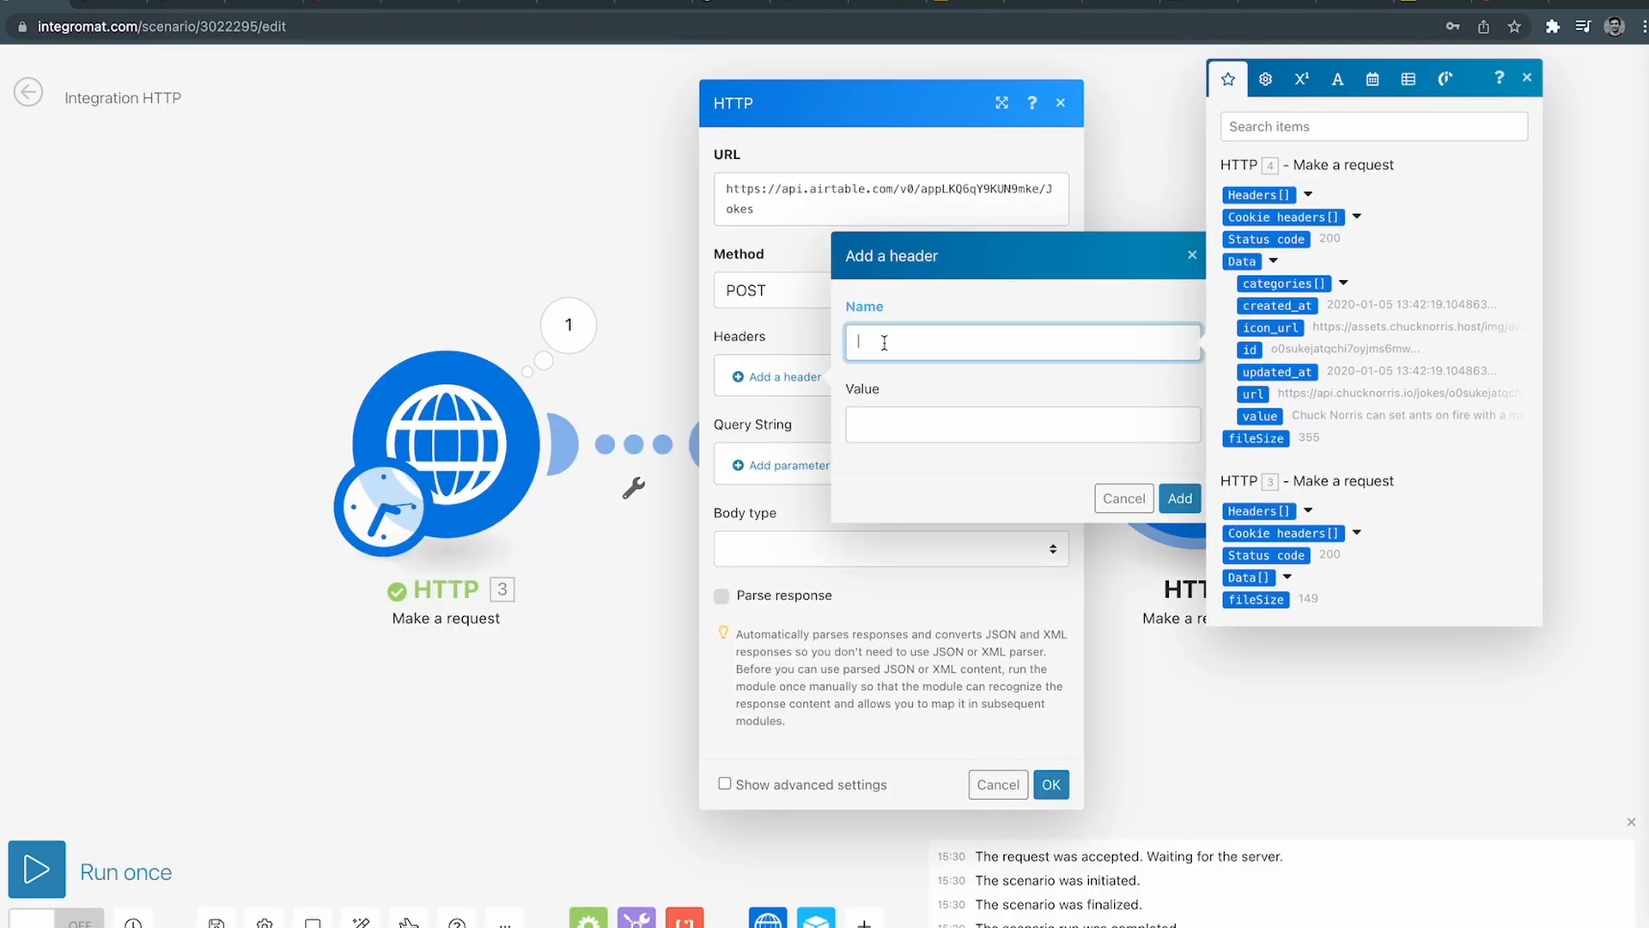
key("ctrl+v")
Reveal the API key in the Airtable example and add "Bearer" with the API key as the Authorization header's value in Integromat.
key("super+Tab")
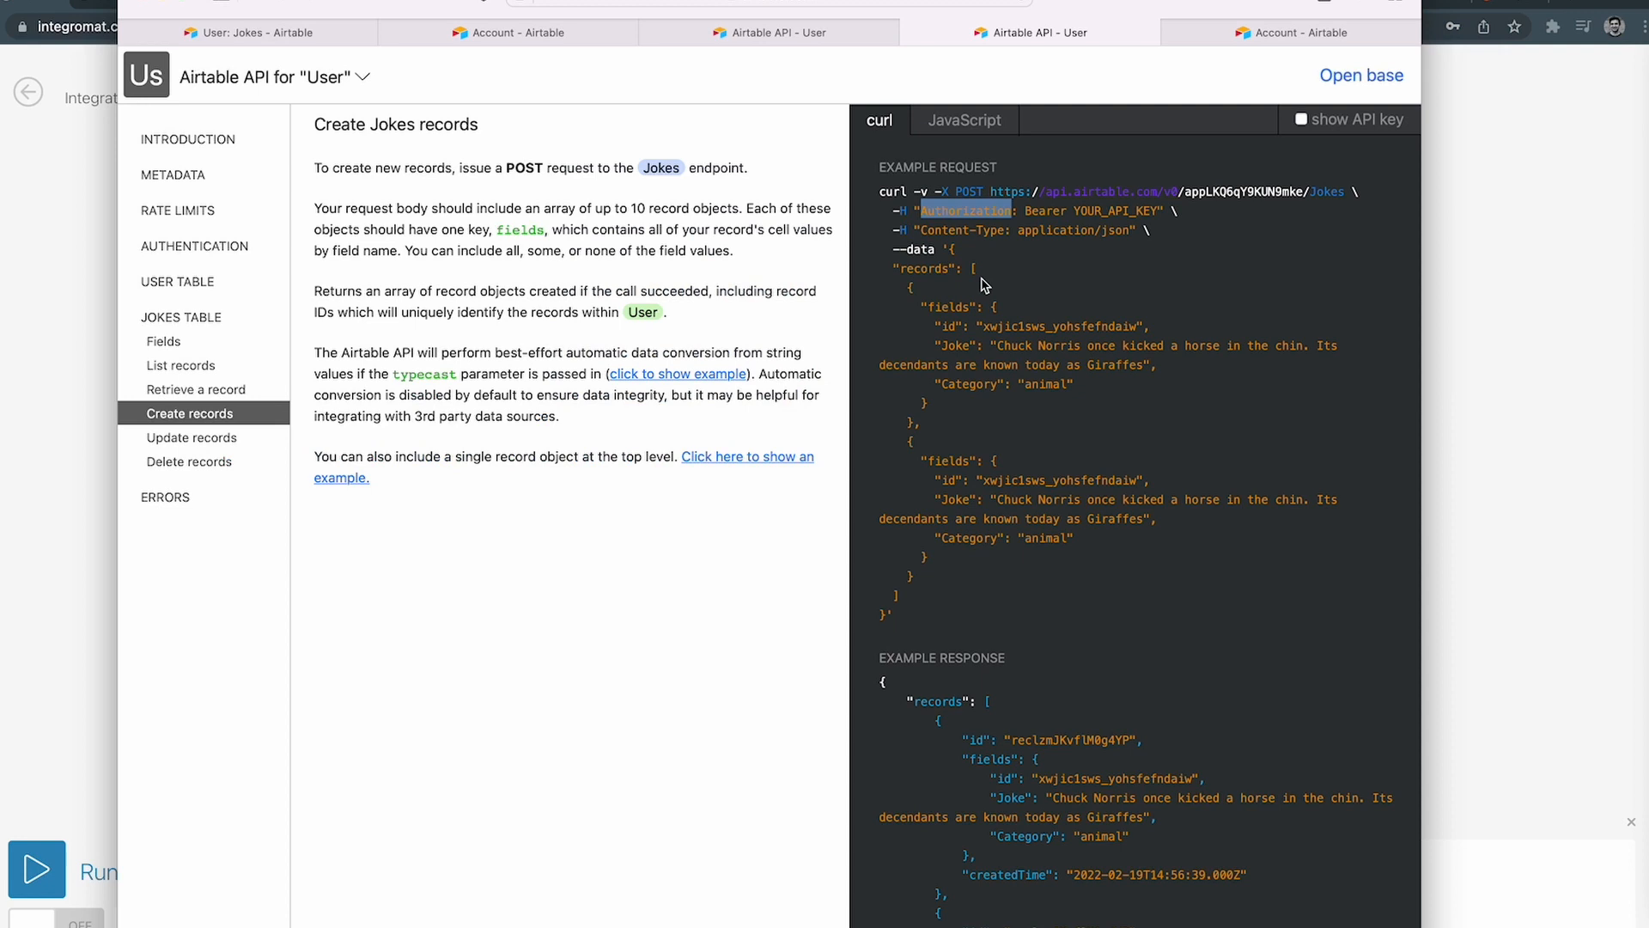
double_click(1041, 211)
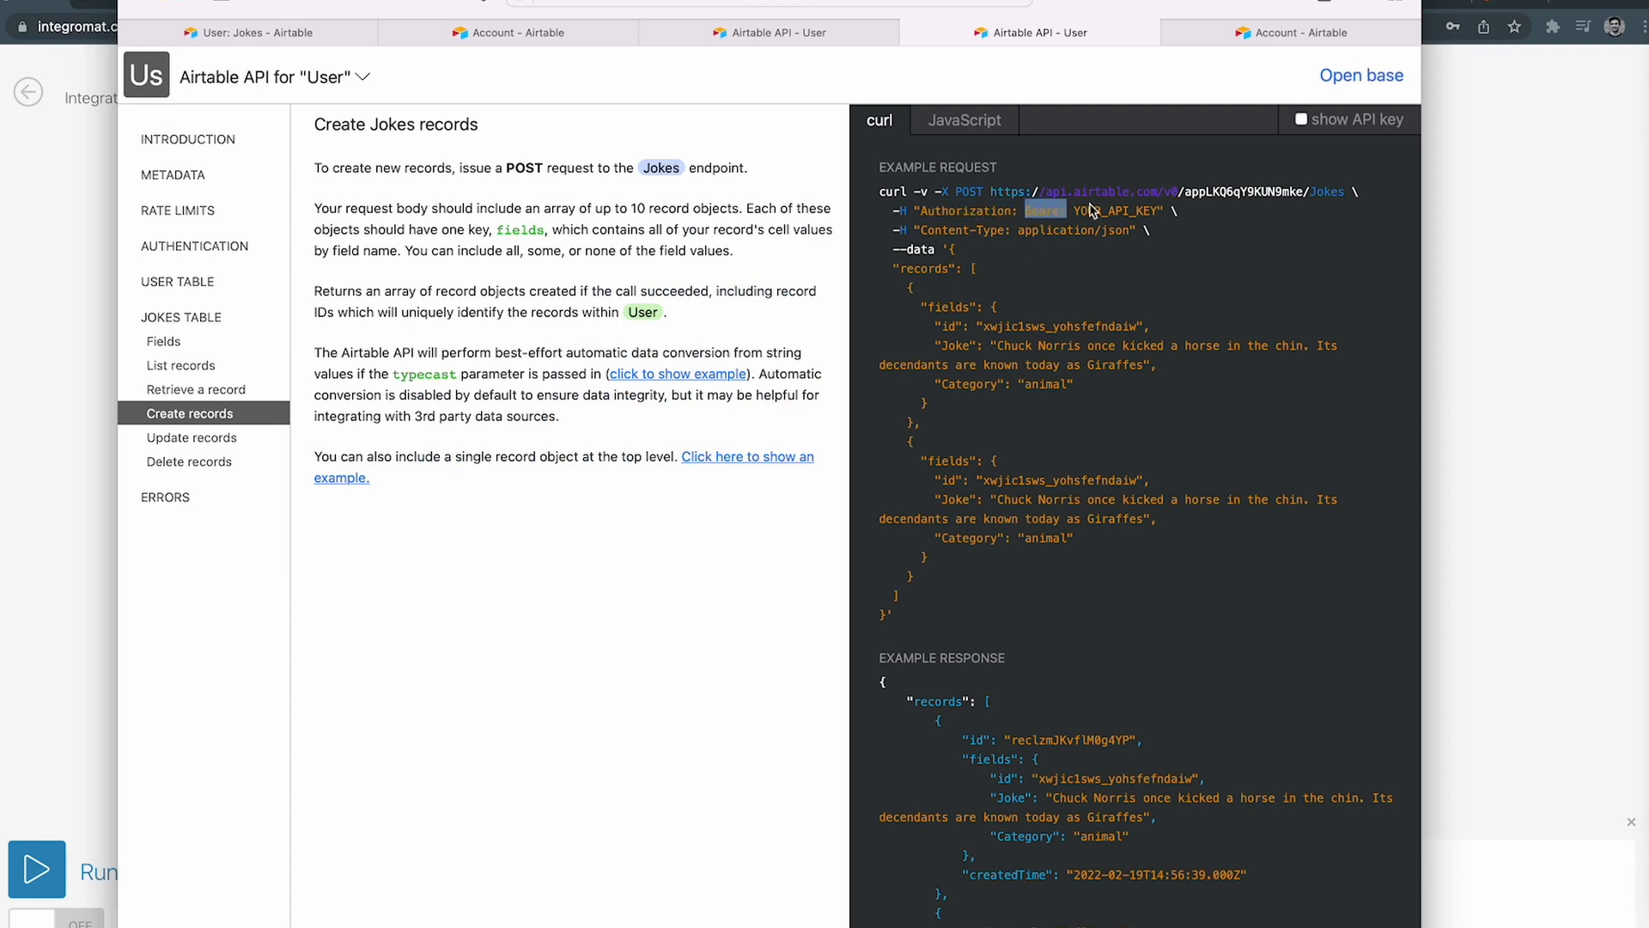
left_click(1302, 119)
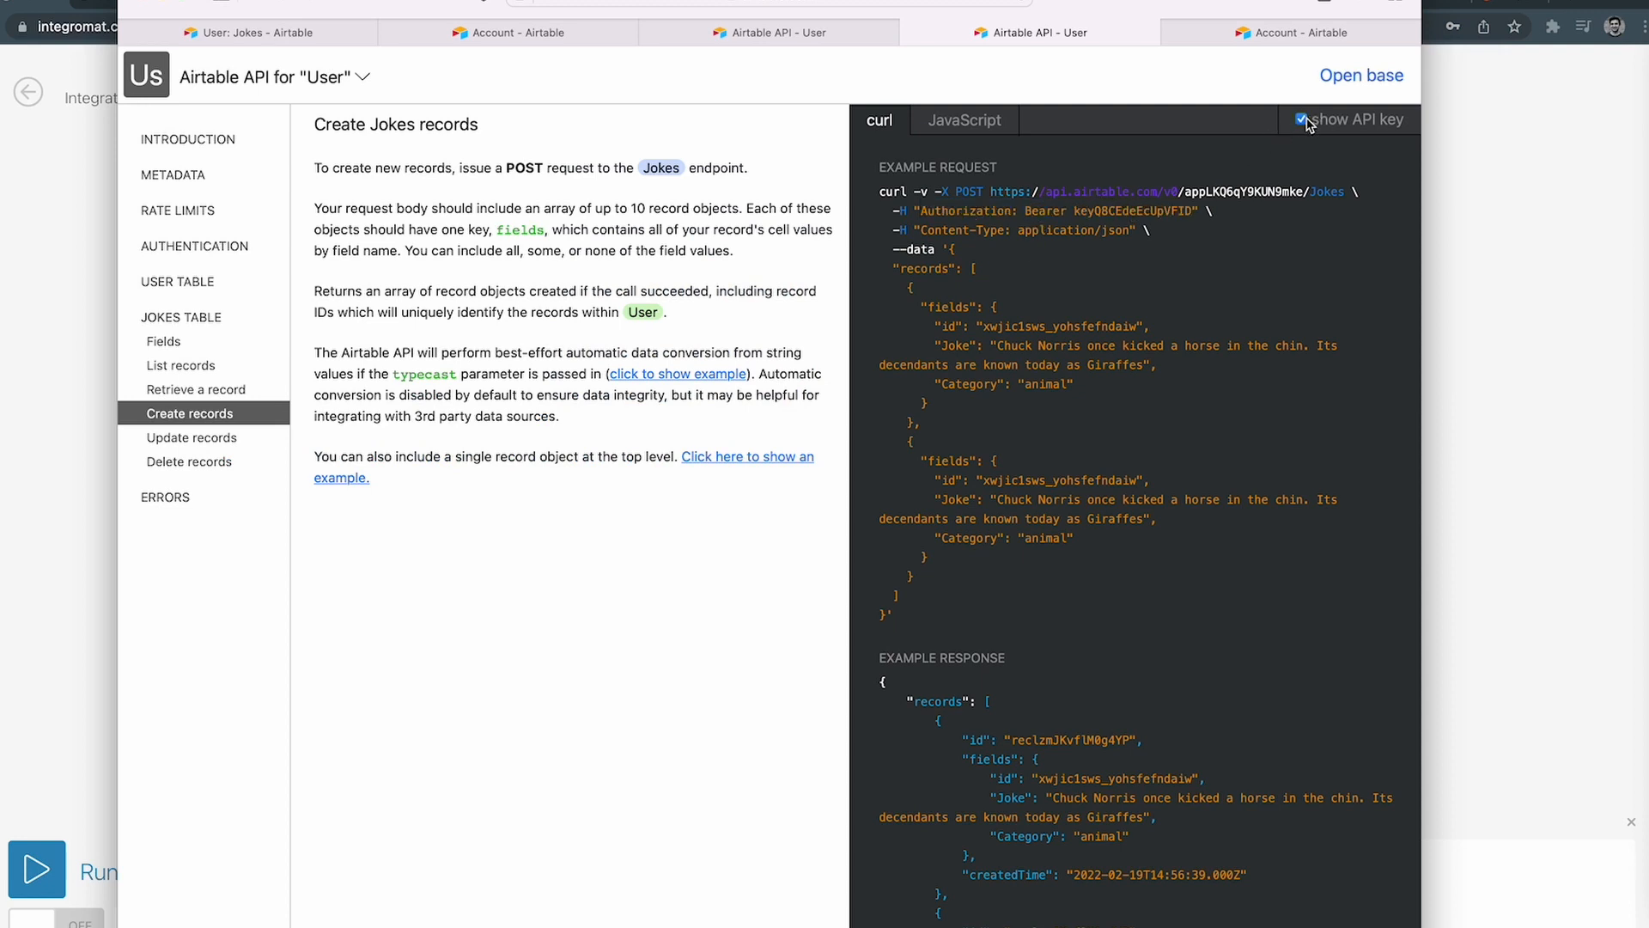
left_click_drag(1025, 210, 1196, 211)
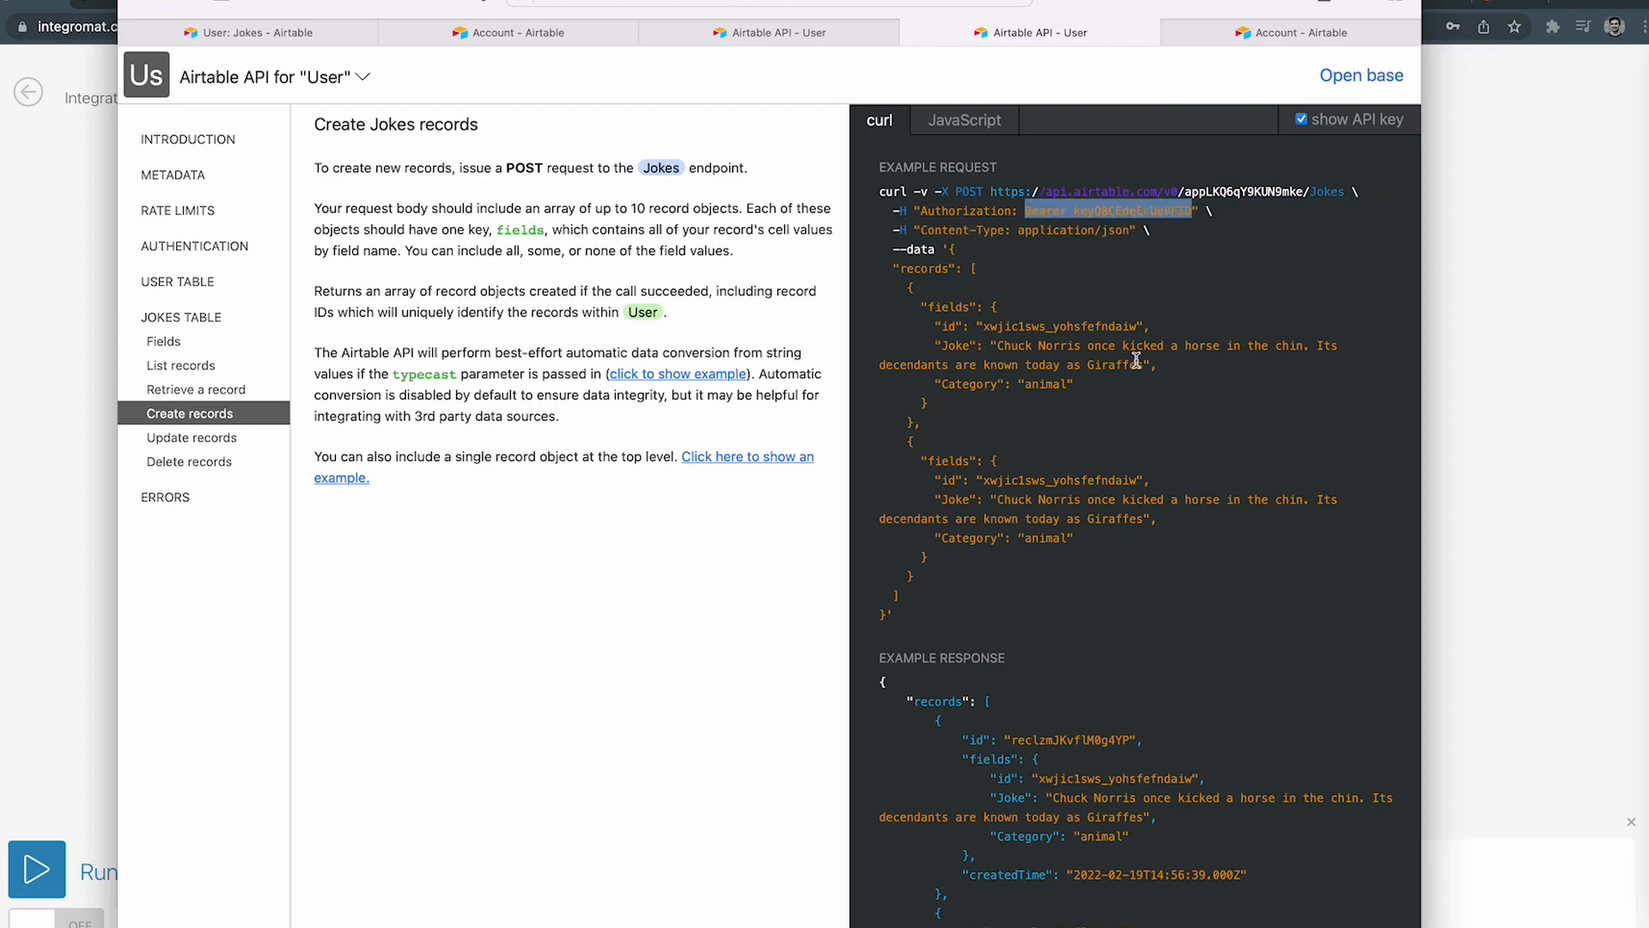
key("super+Tab")
left_click(890, 423)
key("super+v")
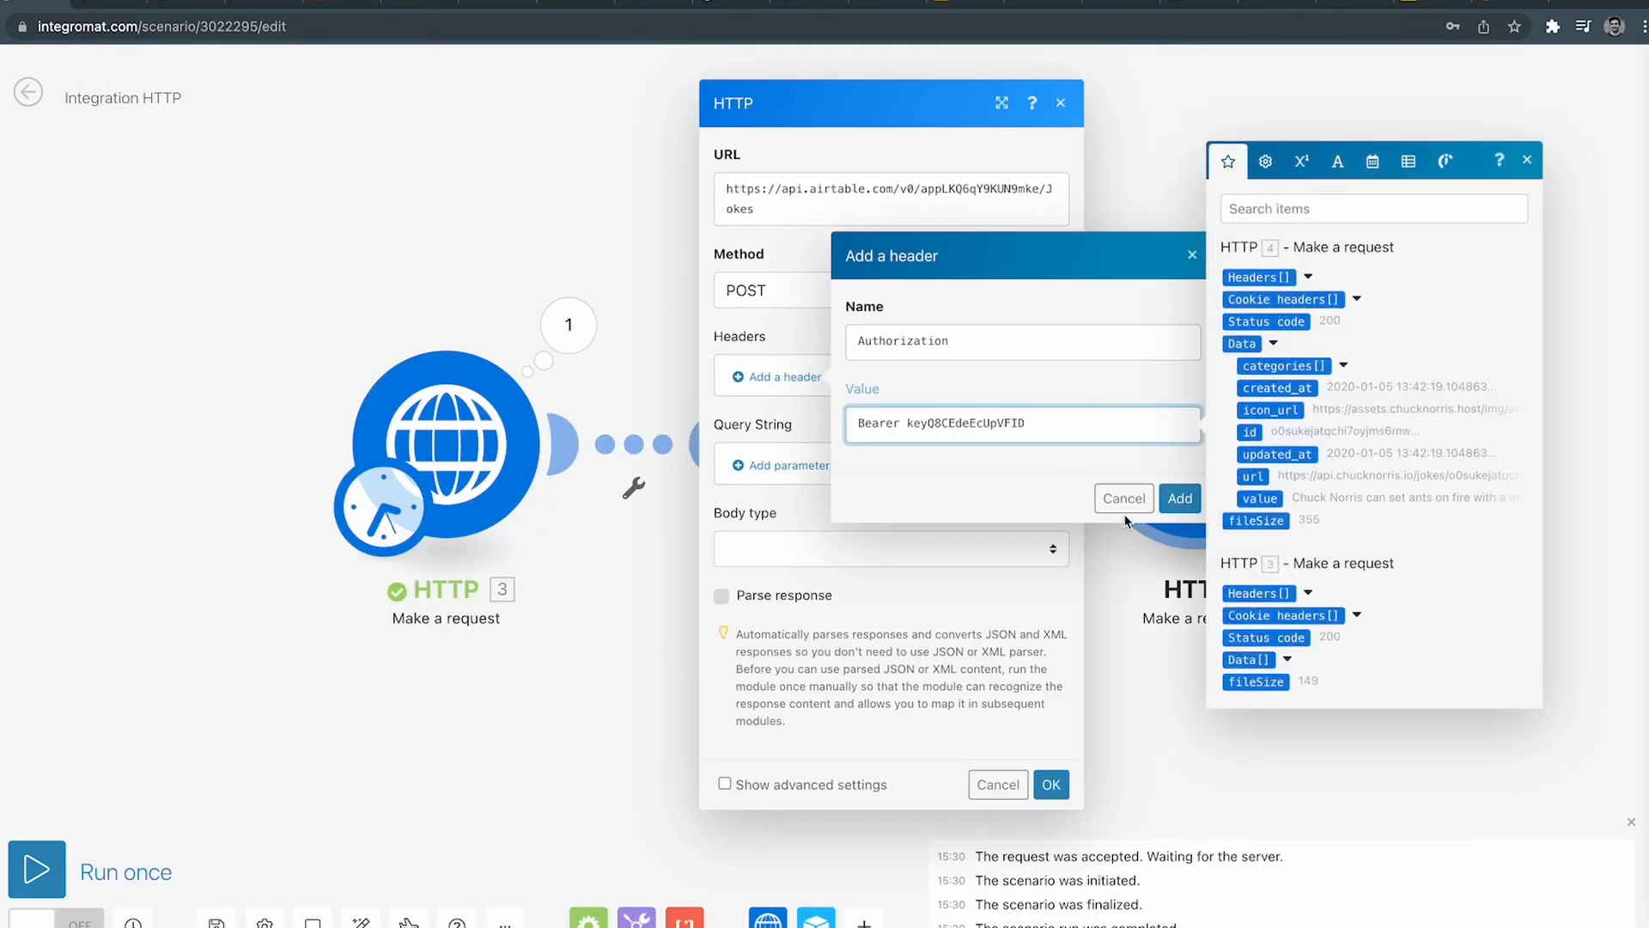
left_click(1179, 499)
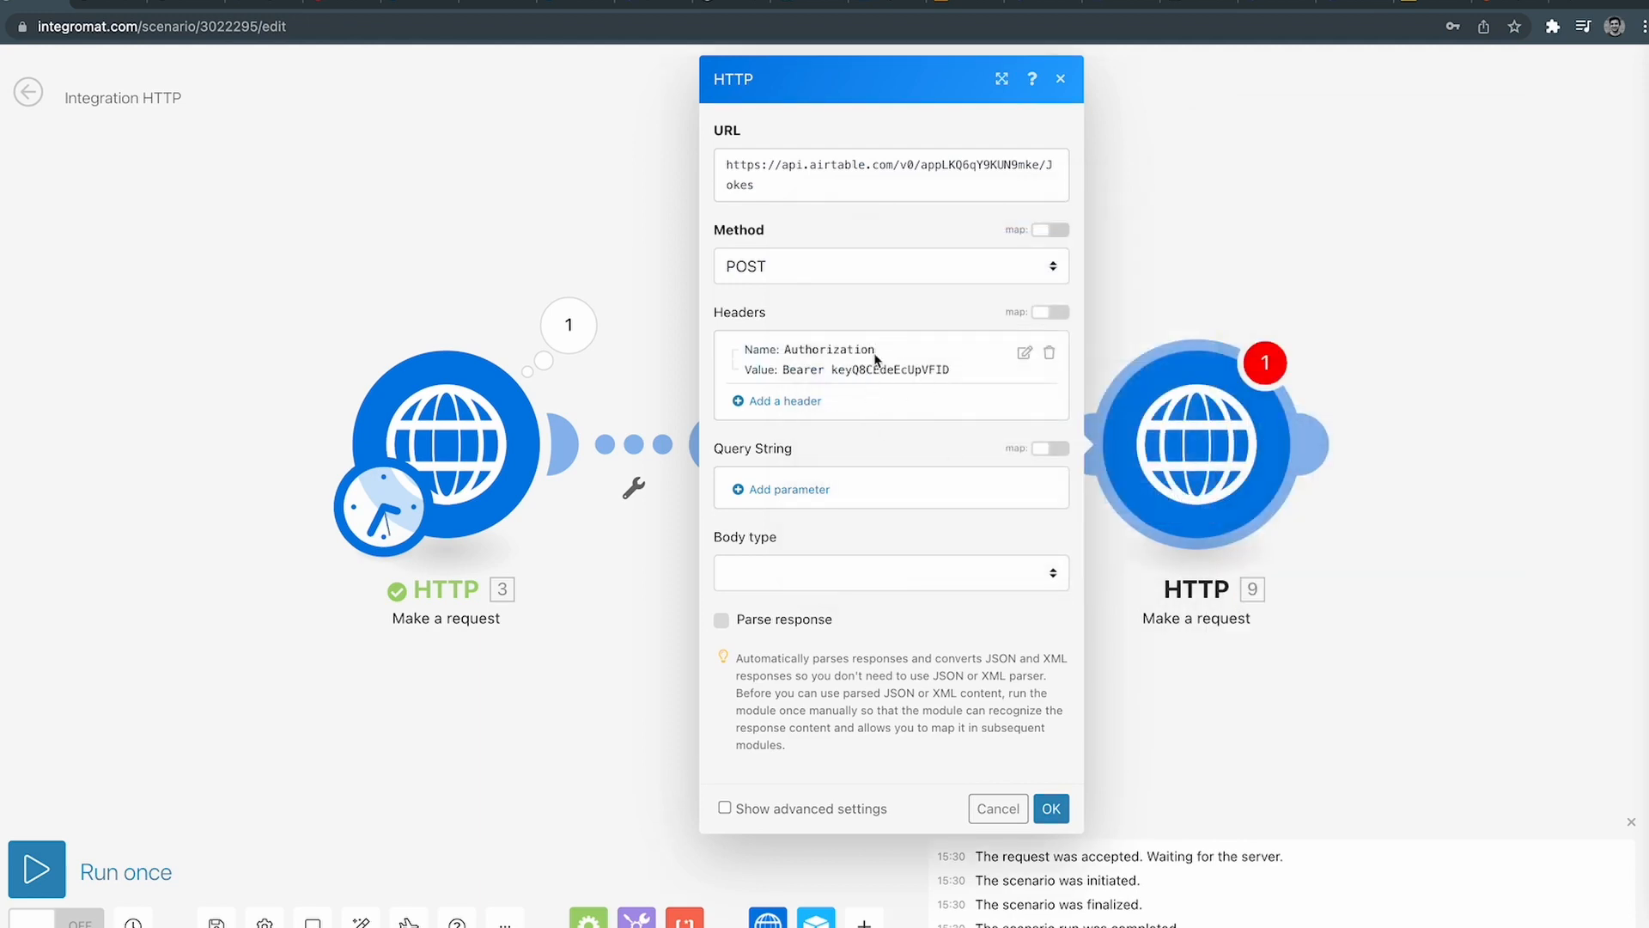
Check where the personal API key can be revealed on the Airtable account overview page, then return to Integromat.
key("super+Tab")
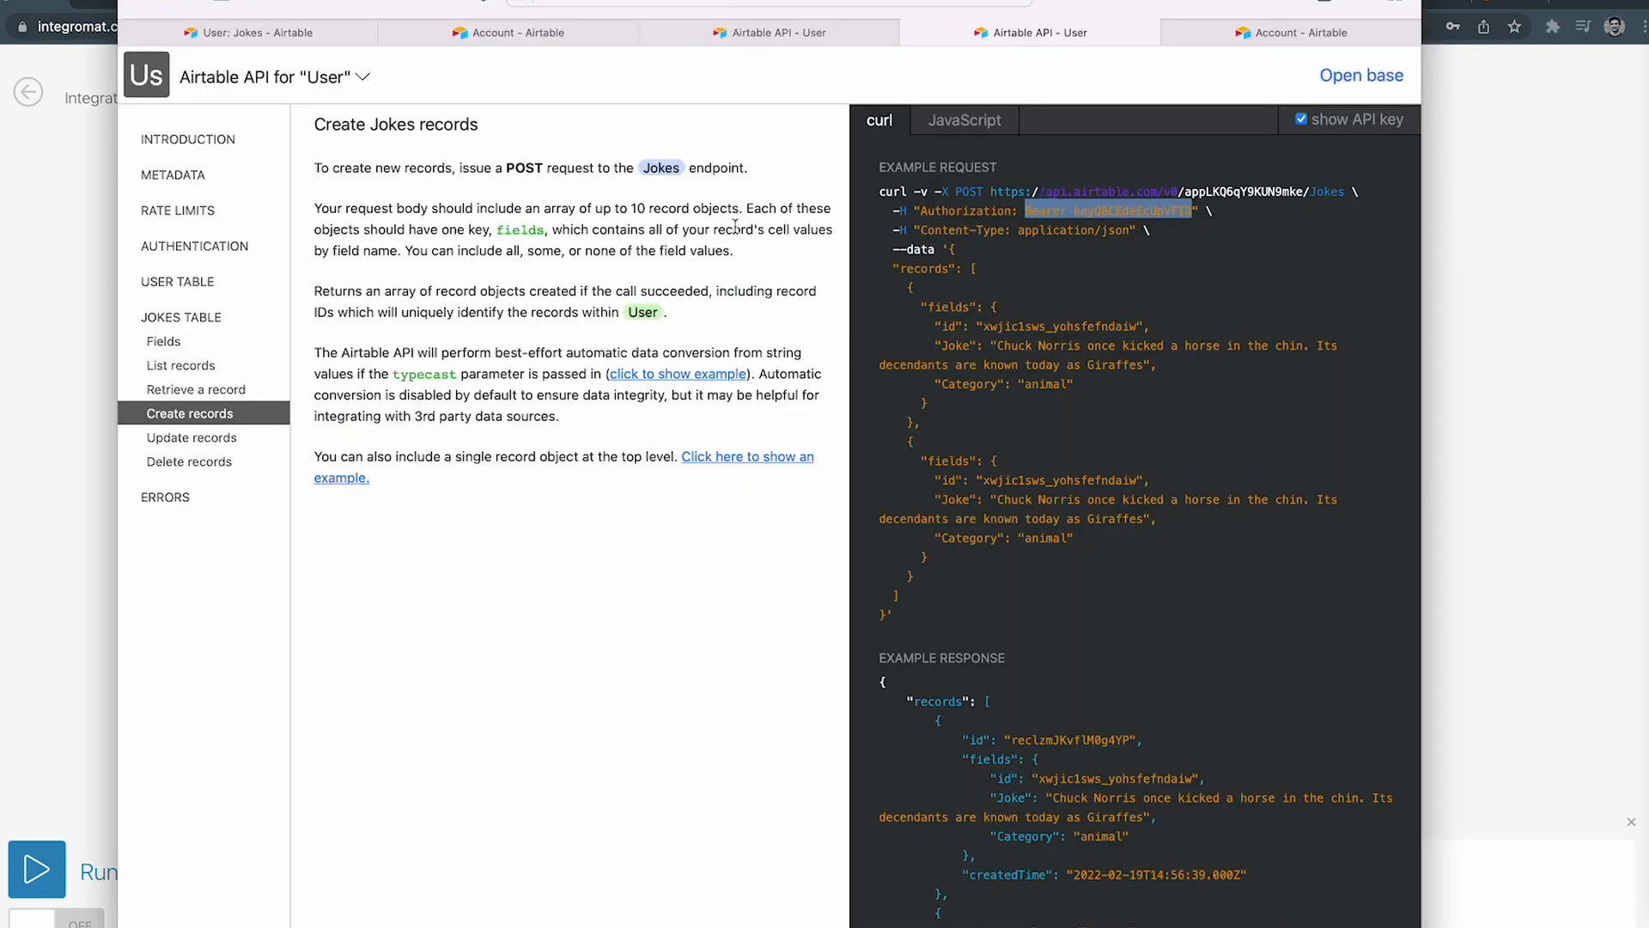
left_click(258, 32)
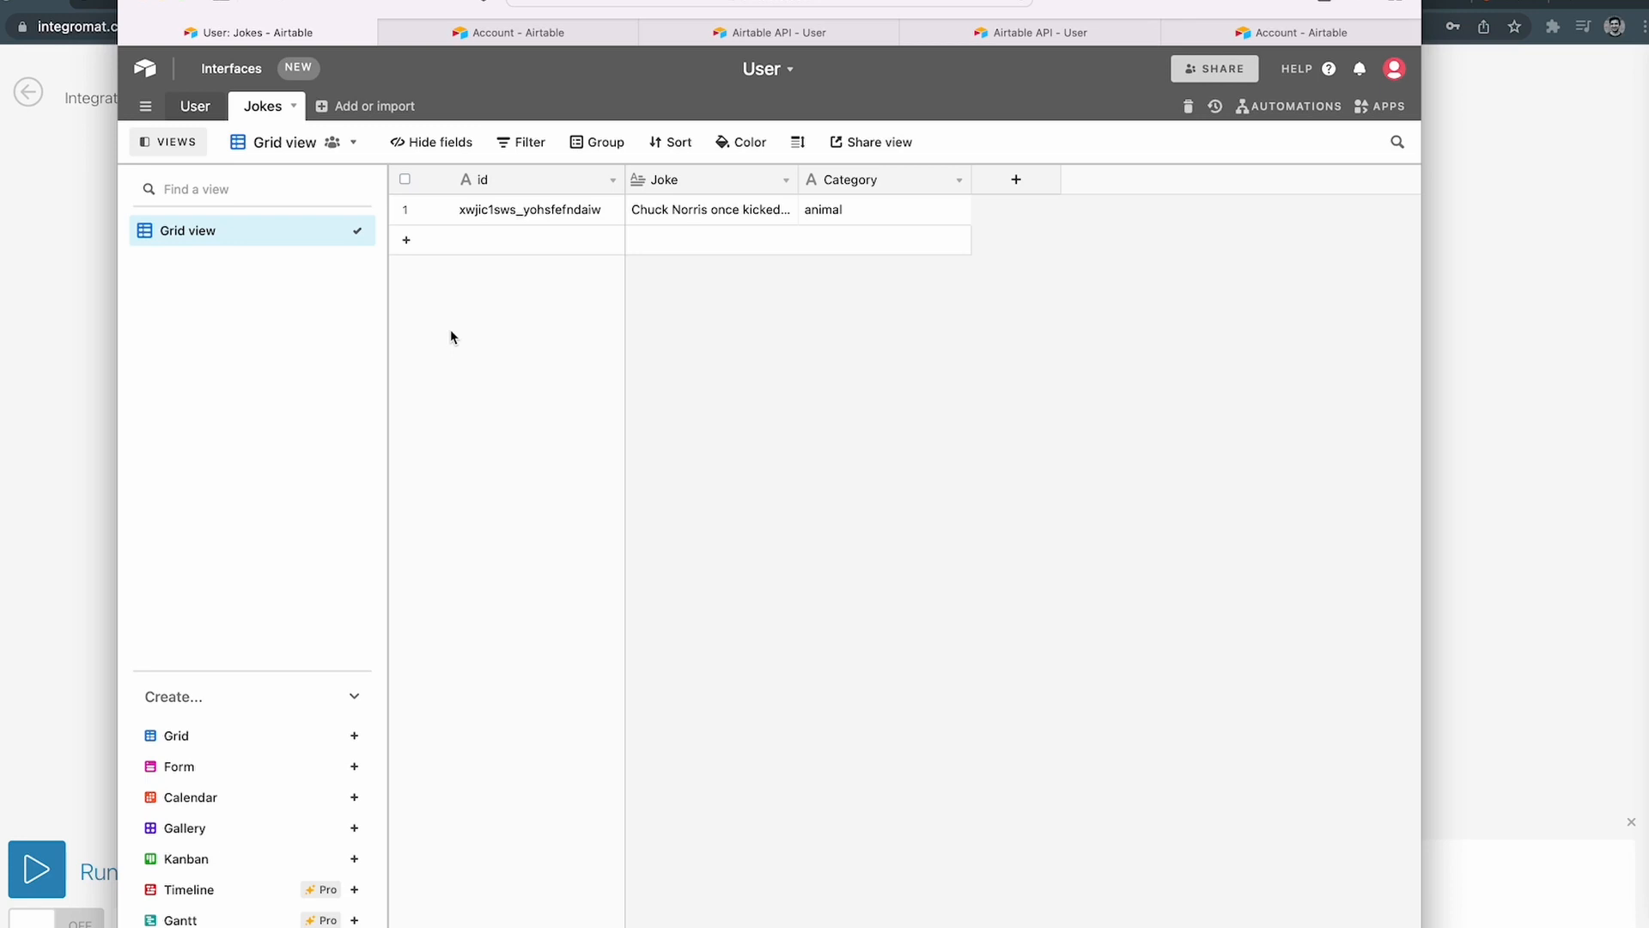
left_click(513, 33)
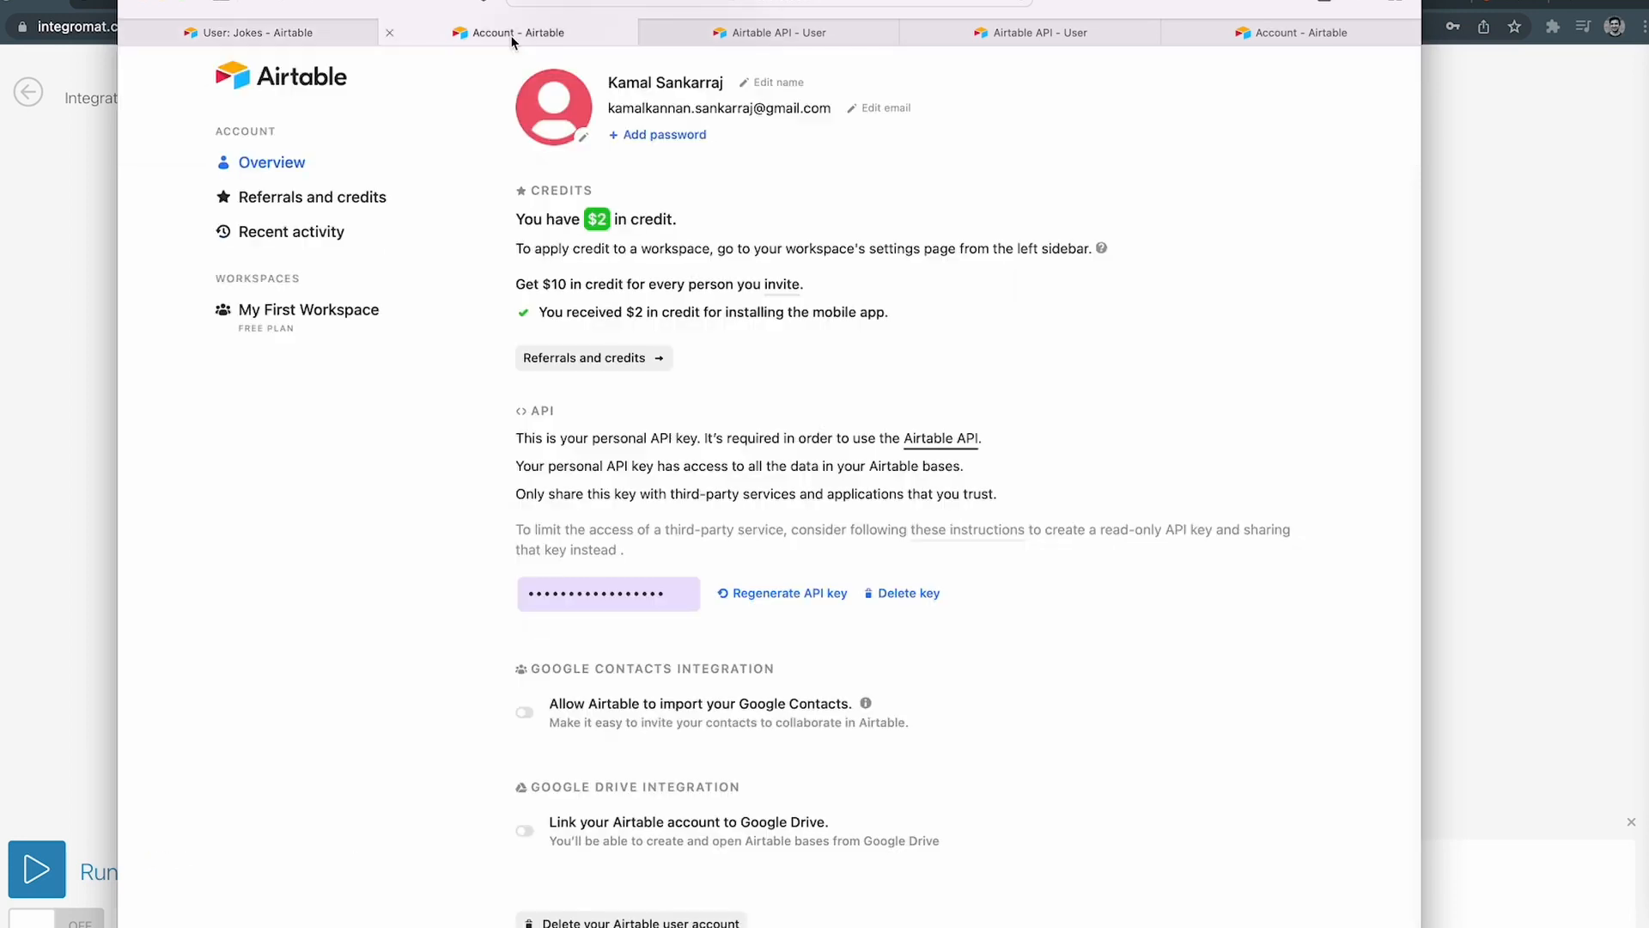
left_click(579, 596)
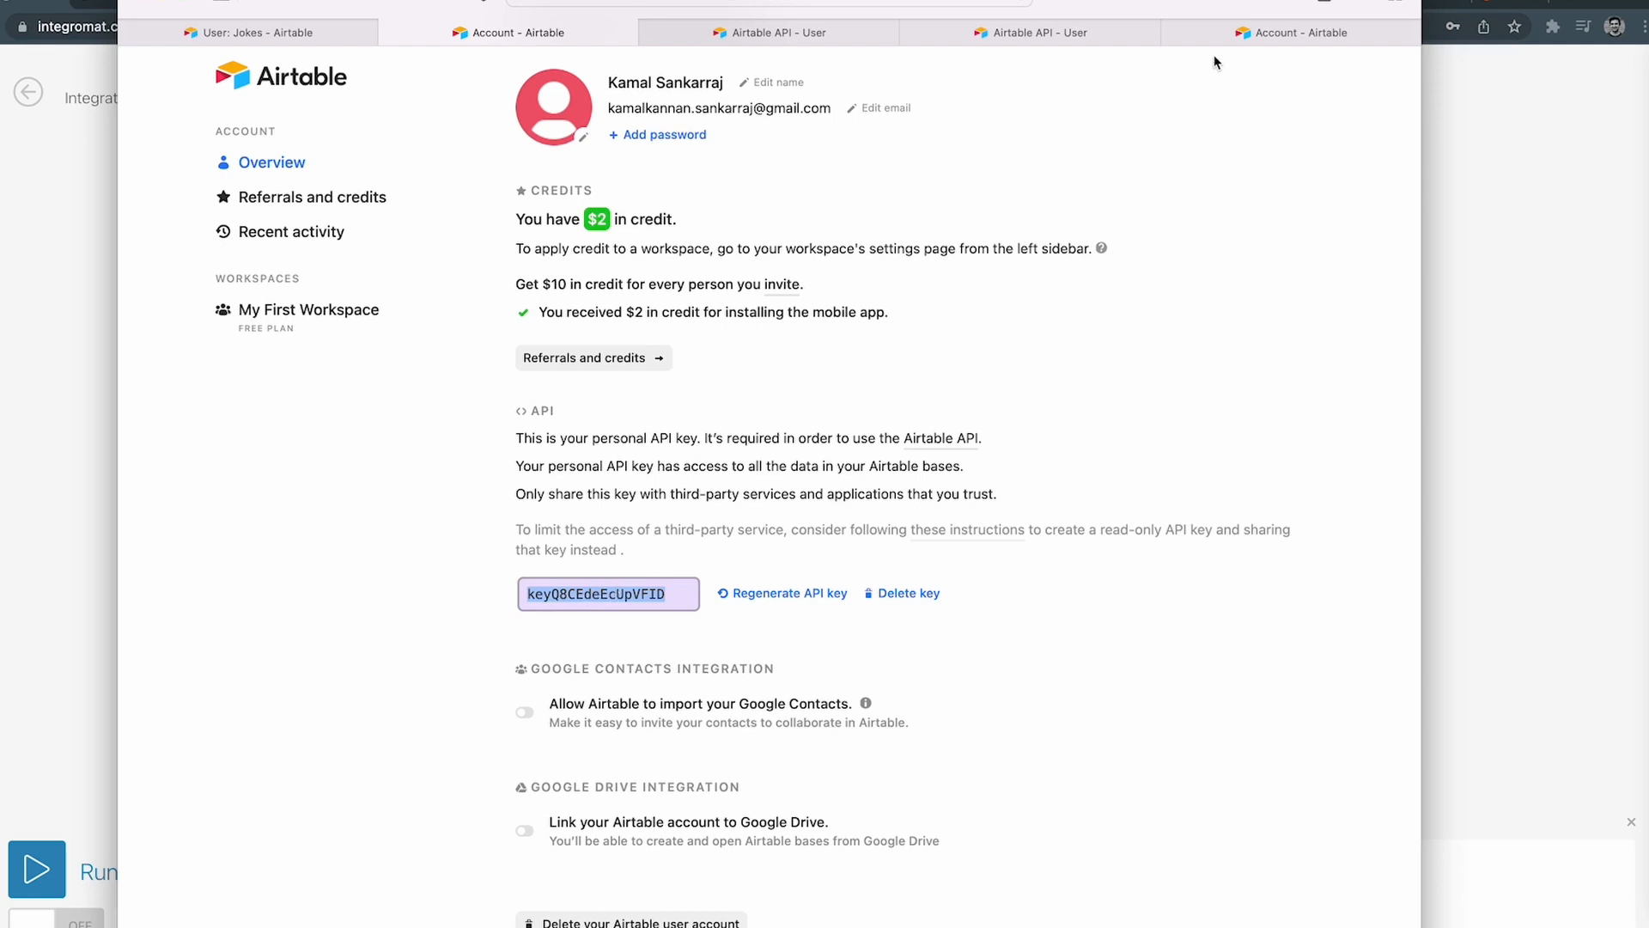
left_click(1243, 36)
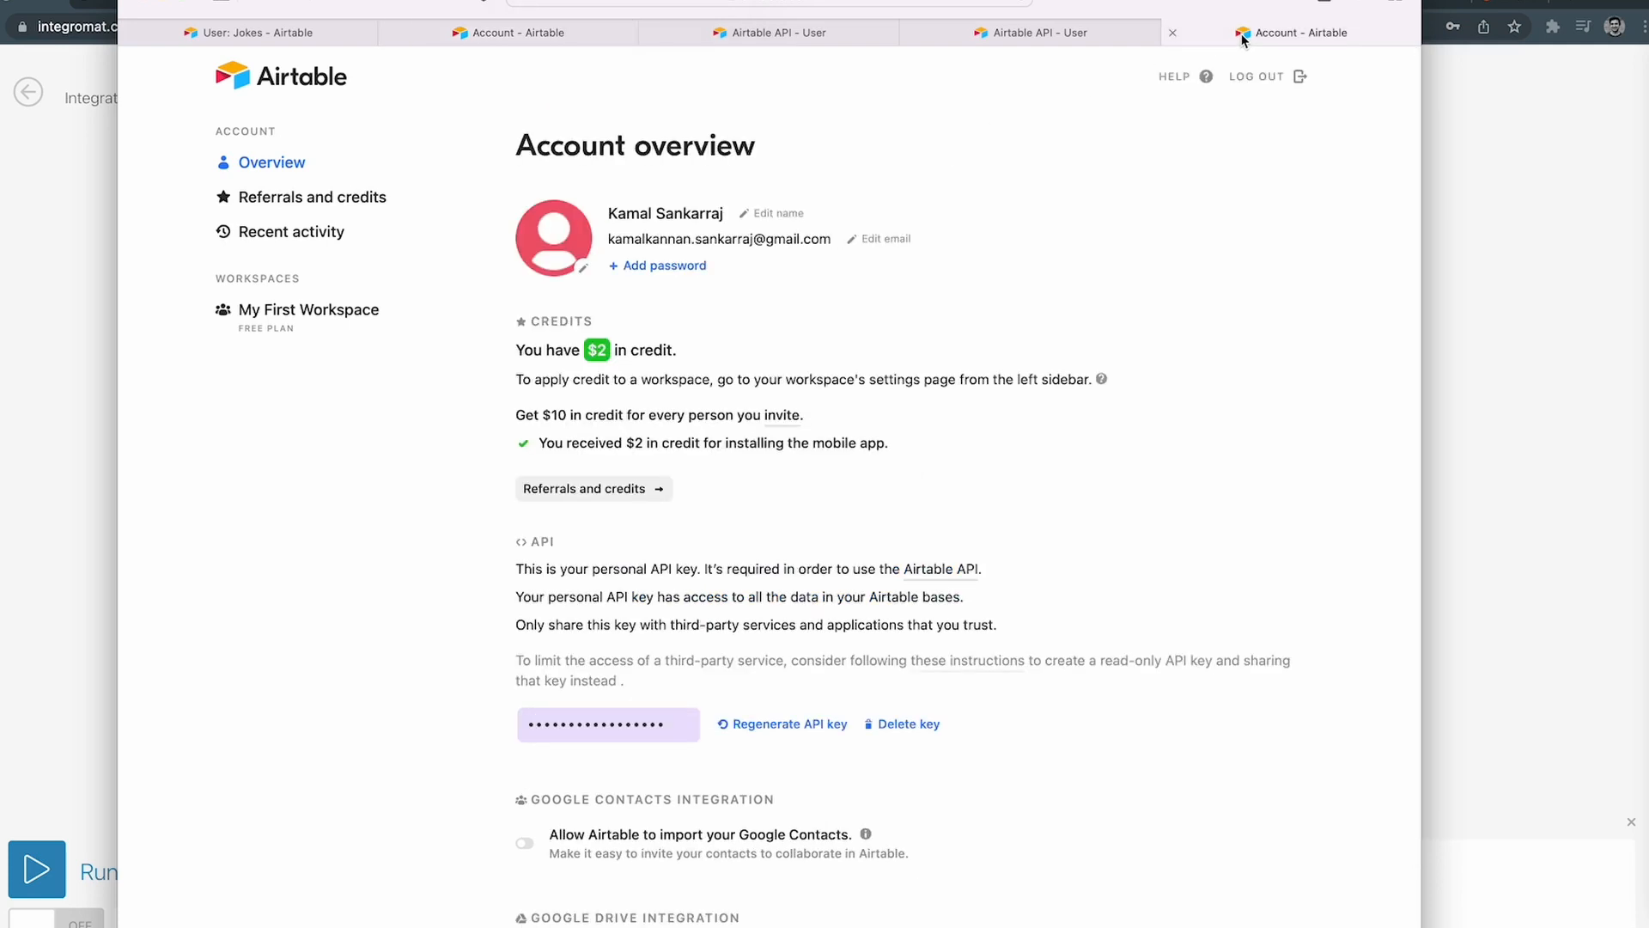
key("super+Tab")
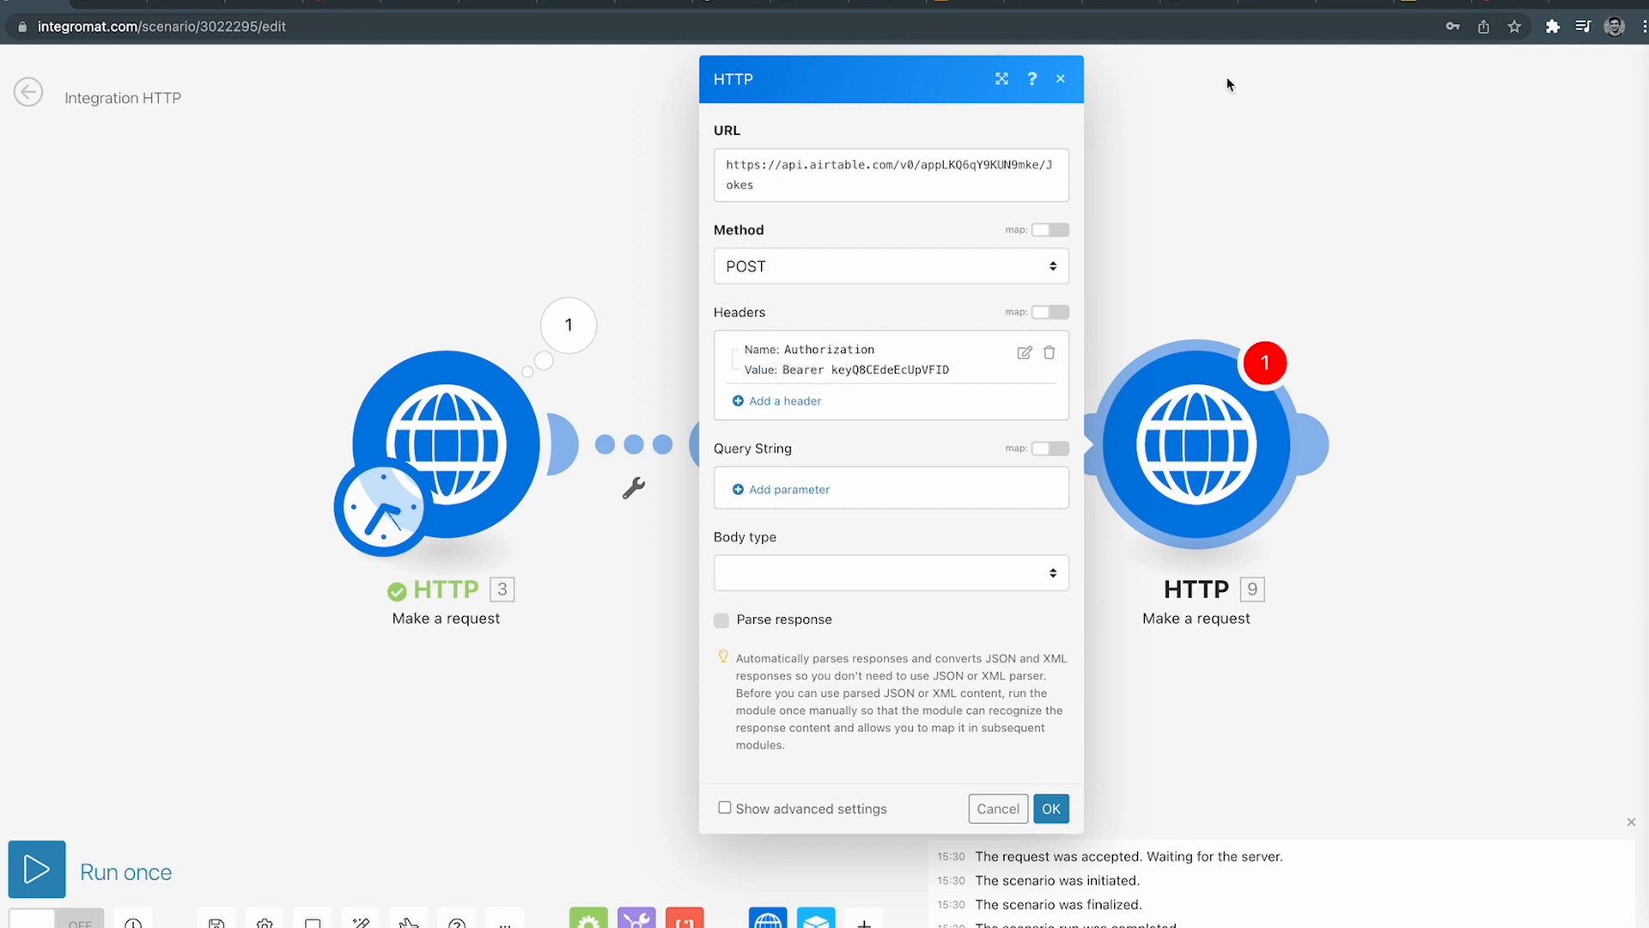
Copy the JSON data block from the Create records example request in the Airtable documentation and switch back to Integromat.
key("super+Tab")
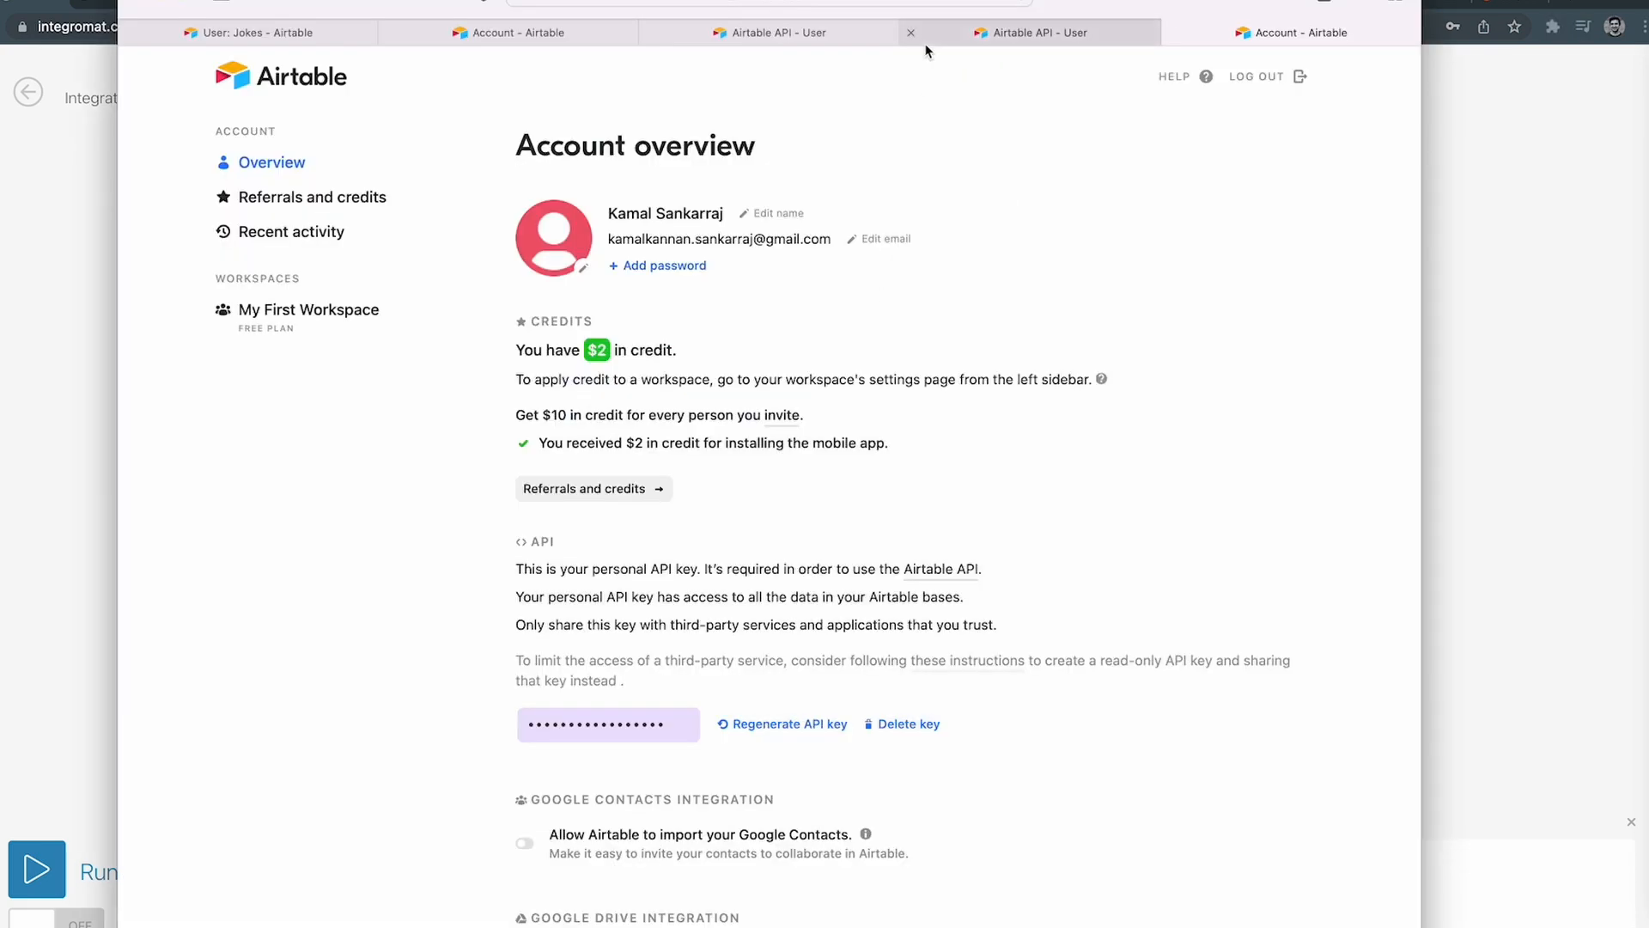
left_click(970, 42)
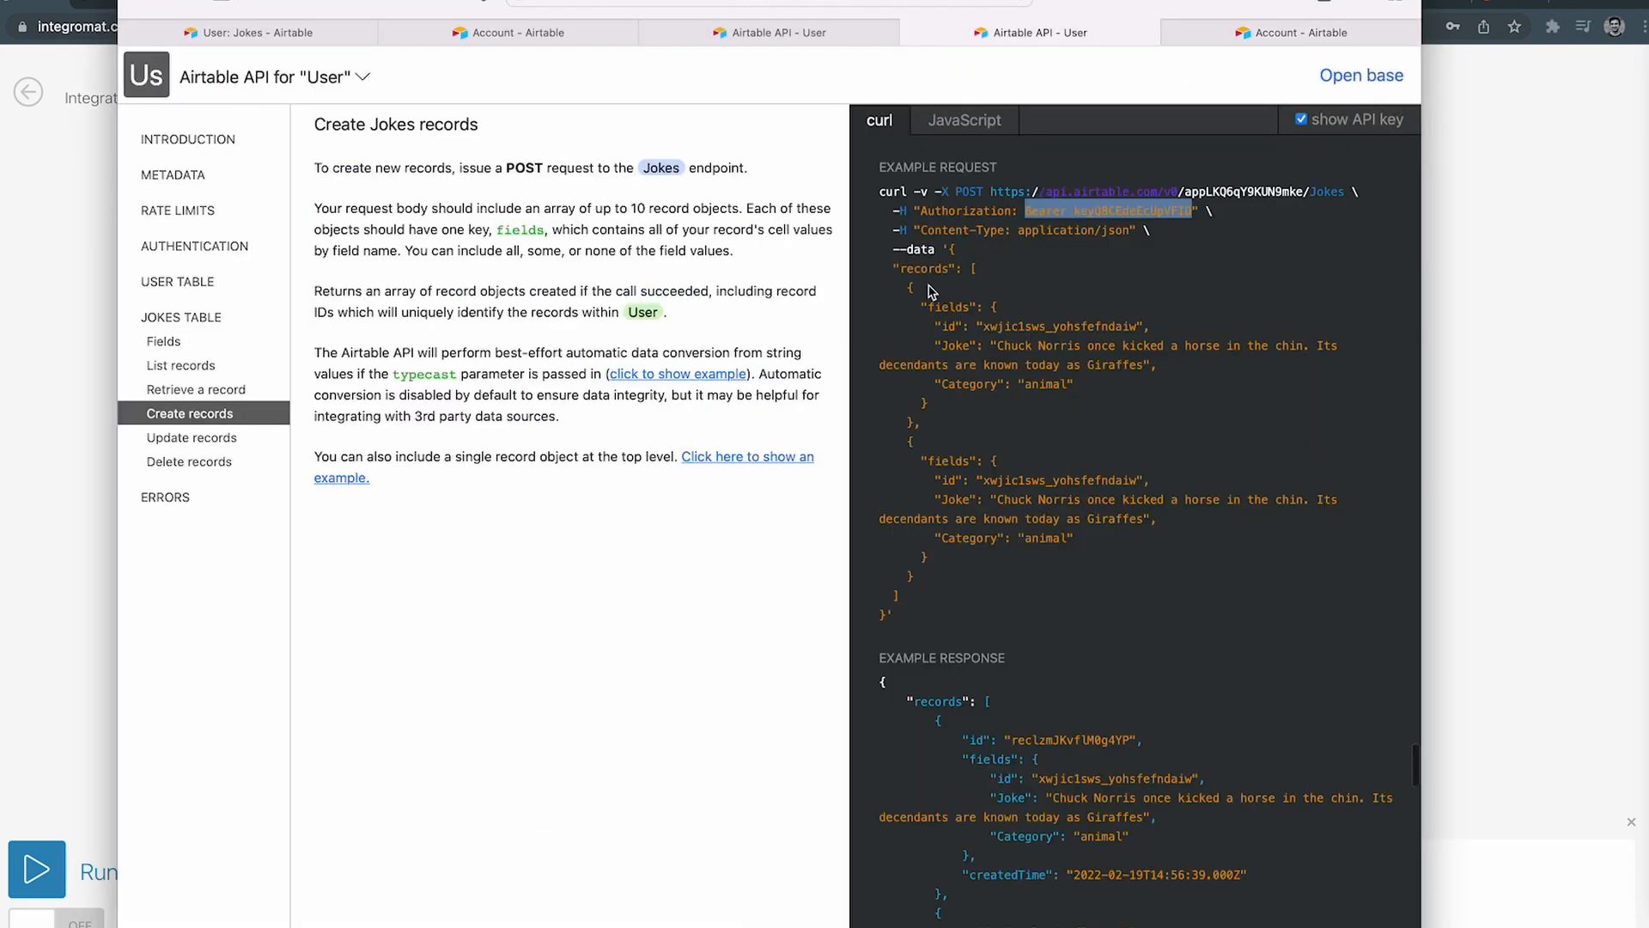
left_click(952, 251)
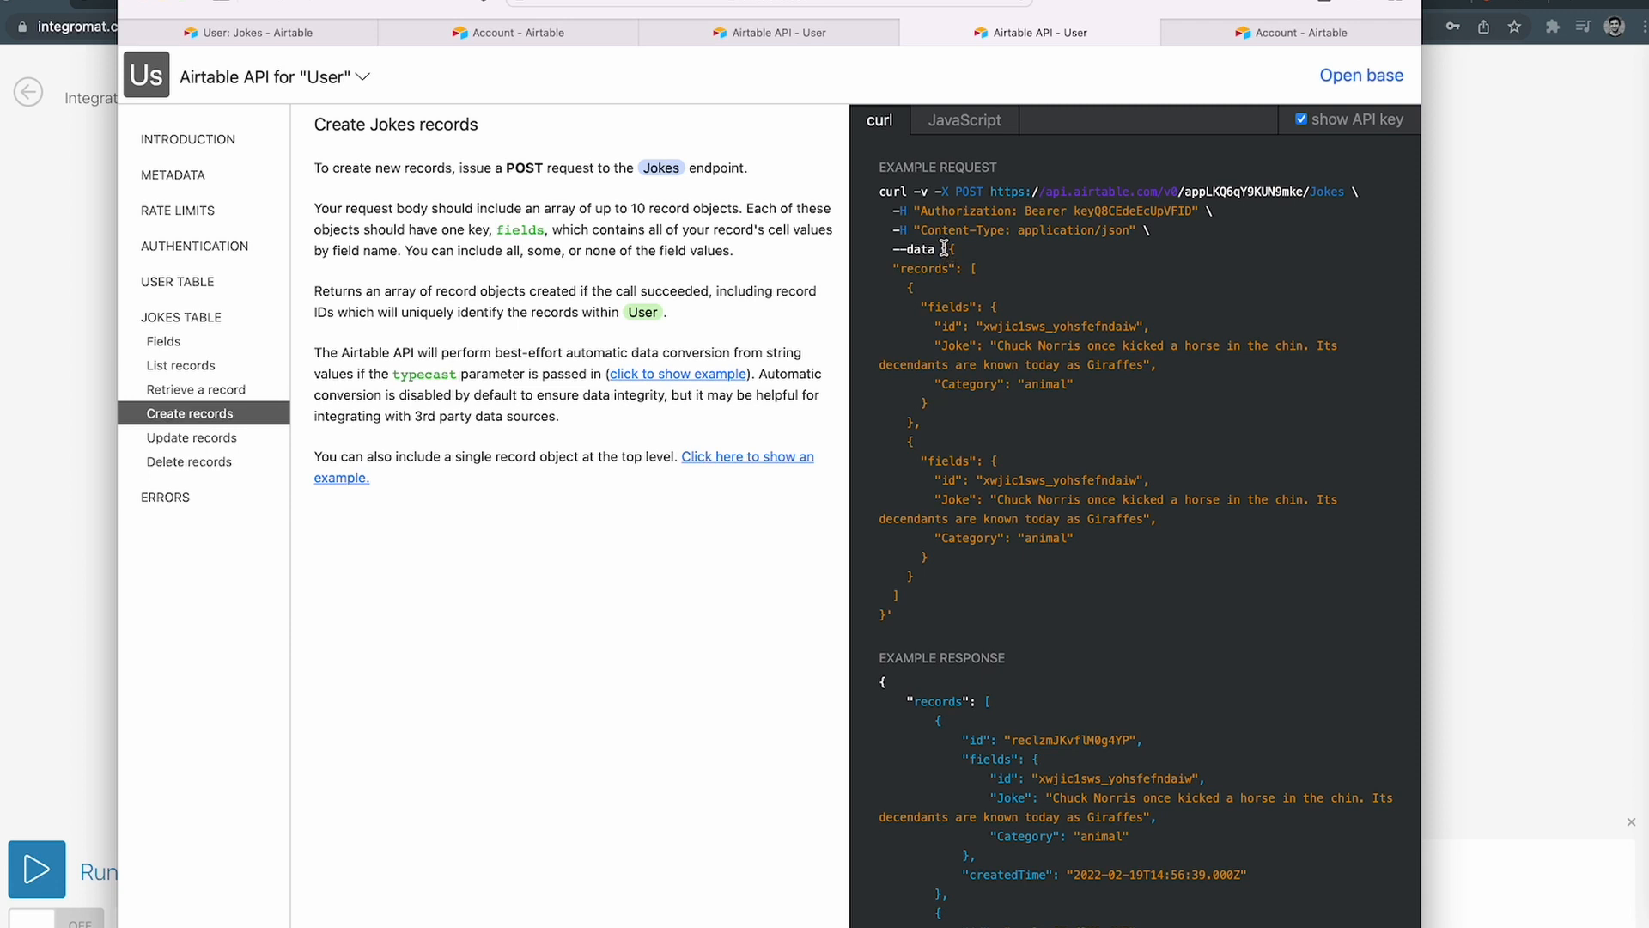
left_click_drag(944, 249, 932, 614)
key("super+c")
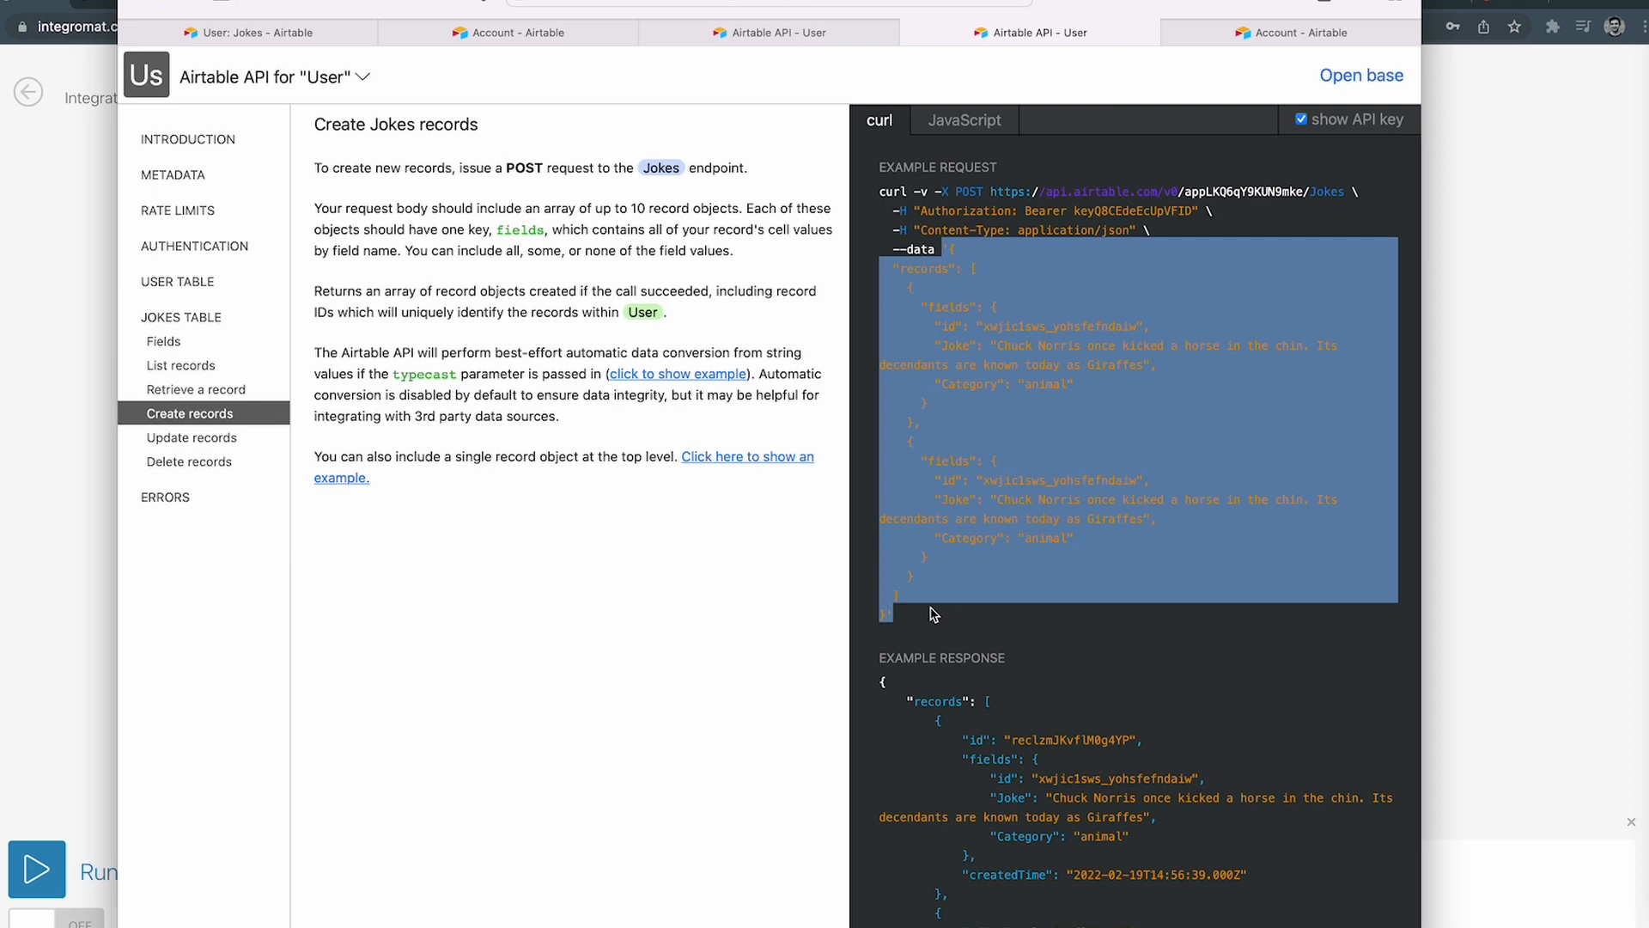
key("super+Tab")
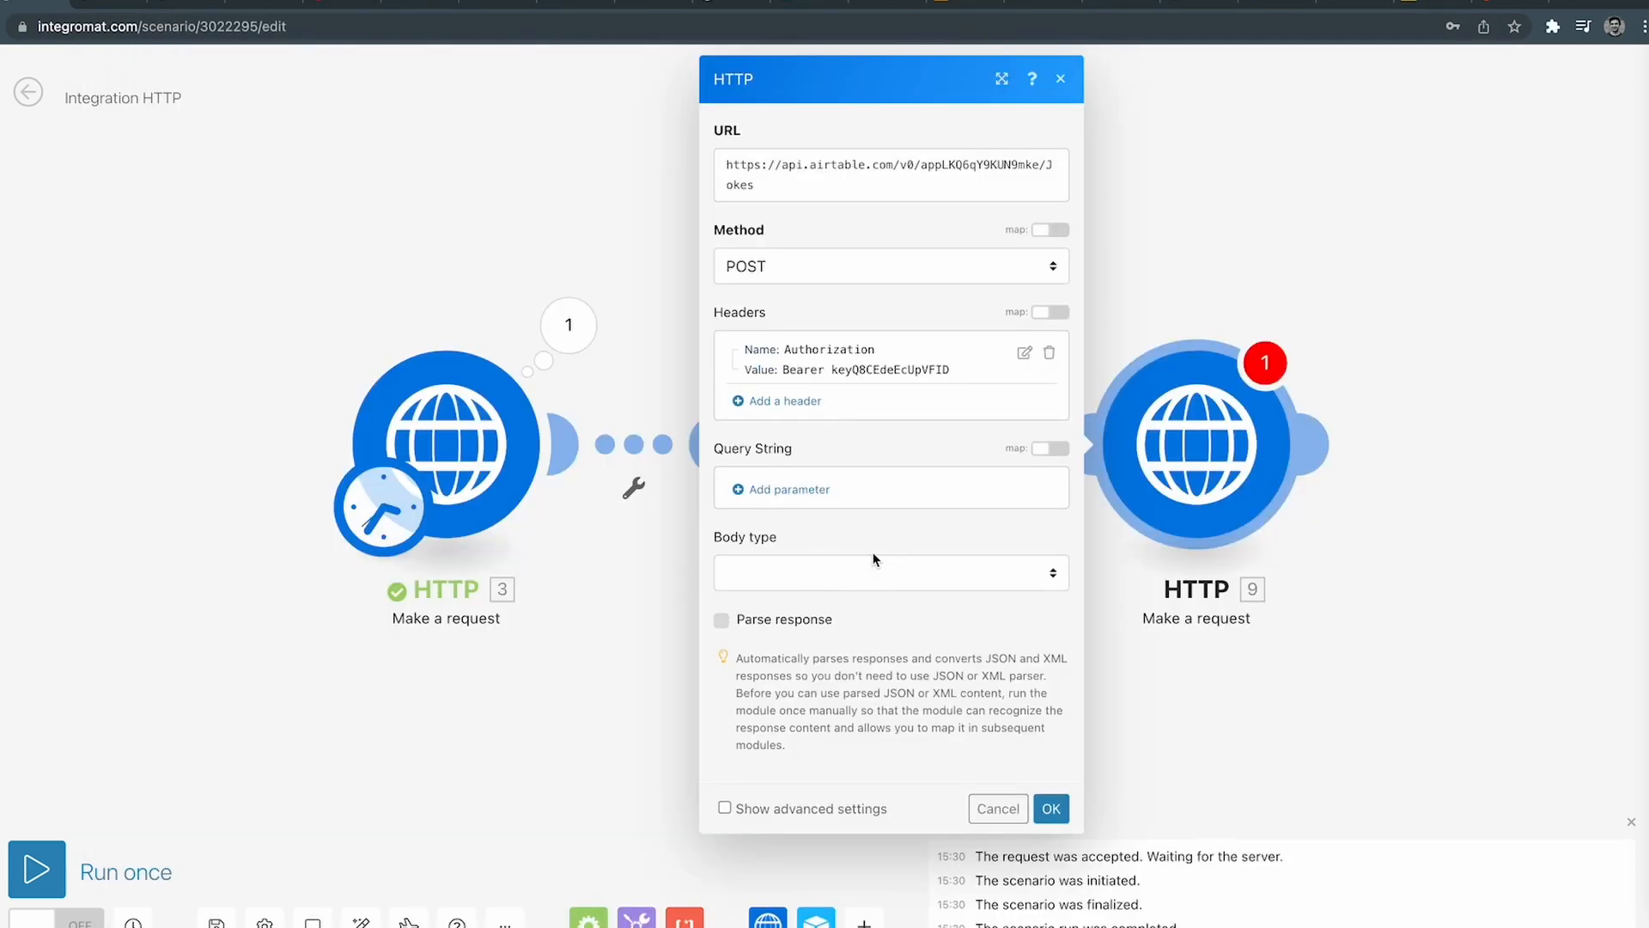
Set the HTTP module's body type to Raw and content type to JSON (application/json), and paste the copied records JSON as request content.
key("super+Tab")
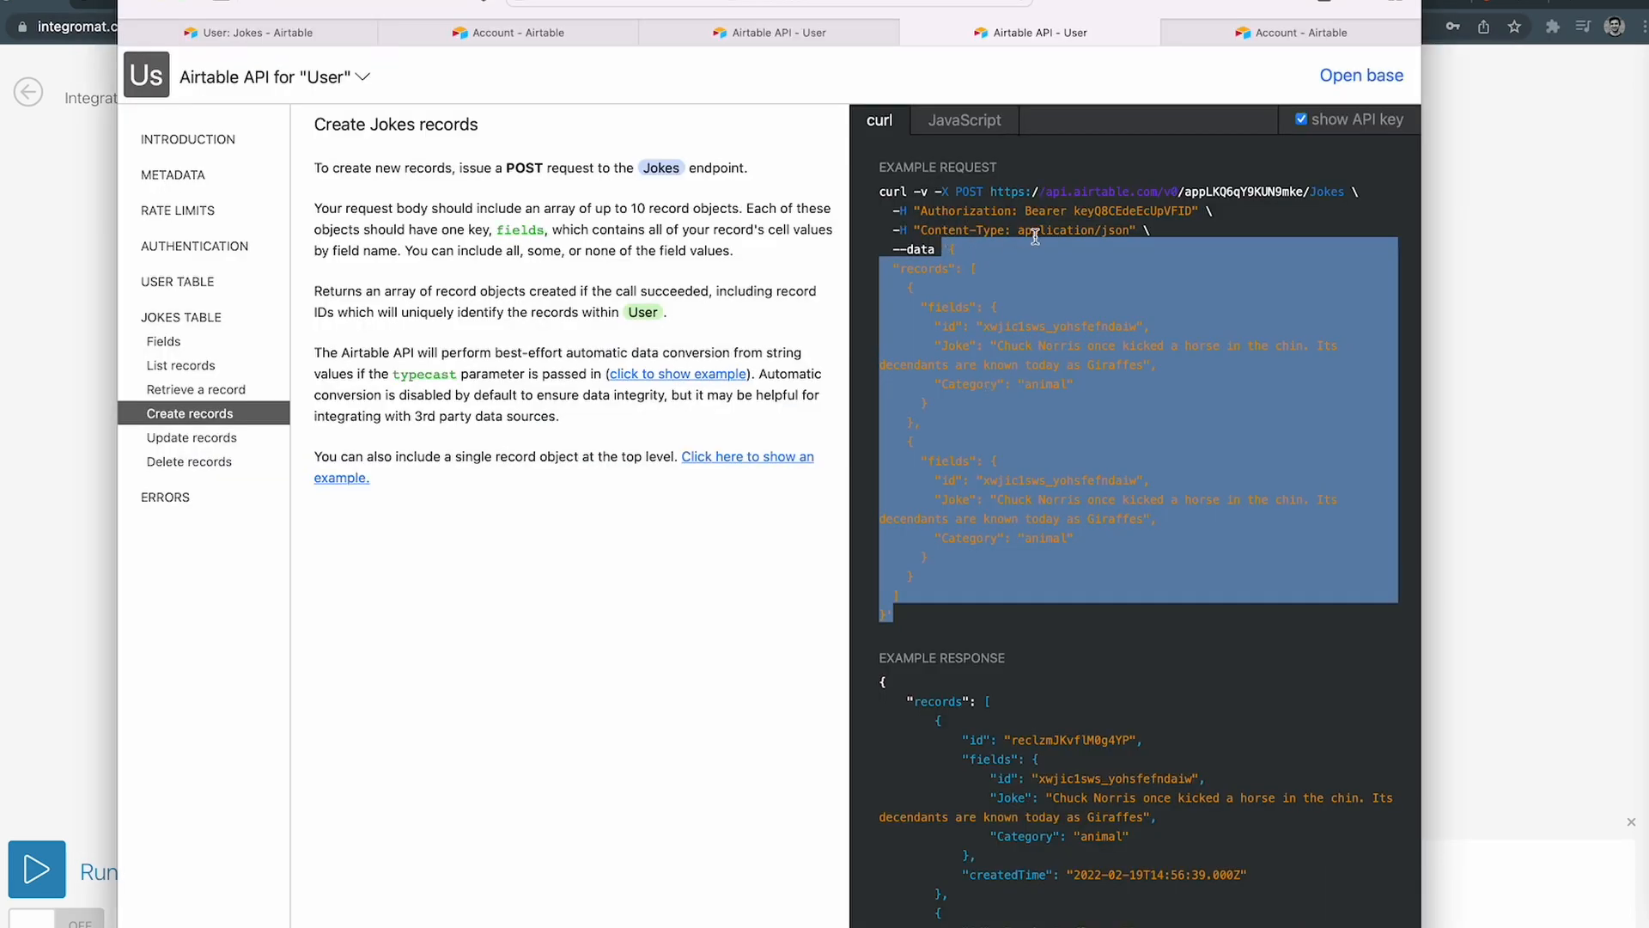
key("super+Tab")
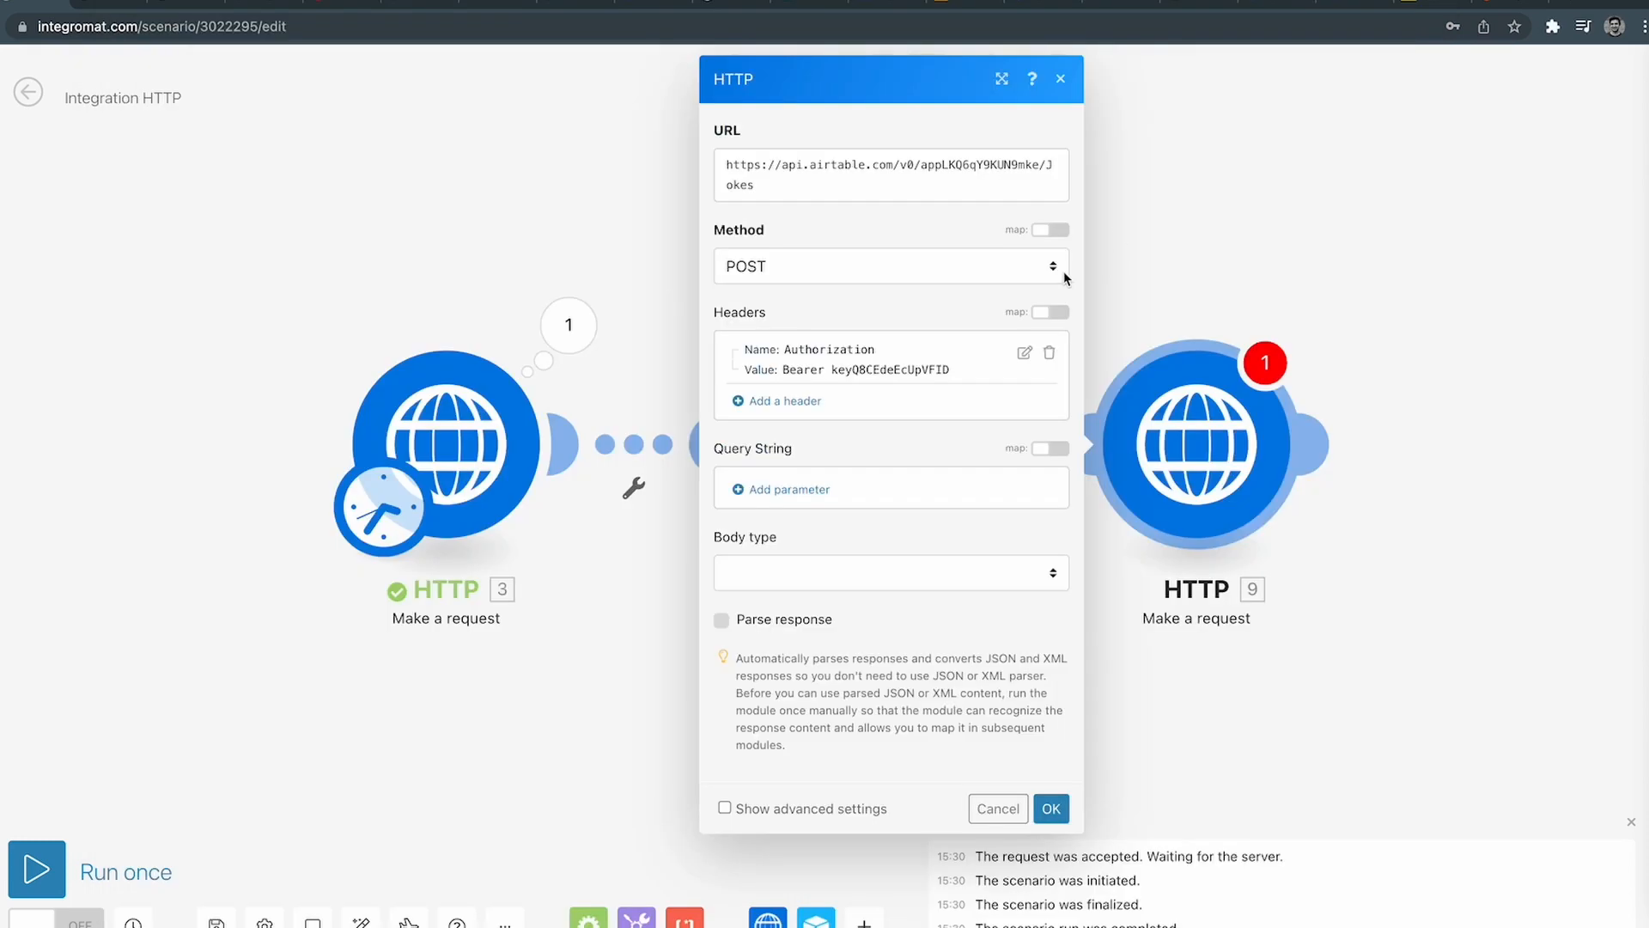
left_click(783, 566)
left_click(776, 590)
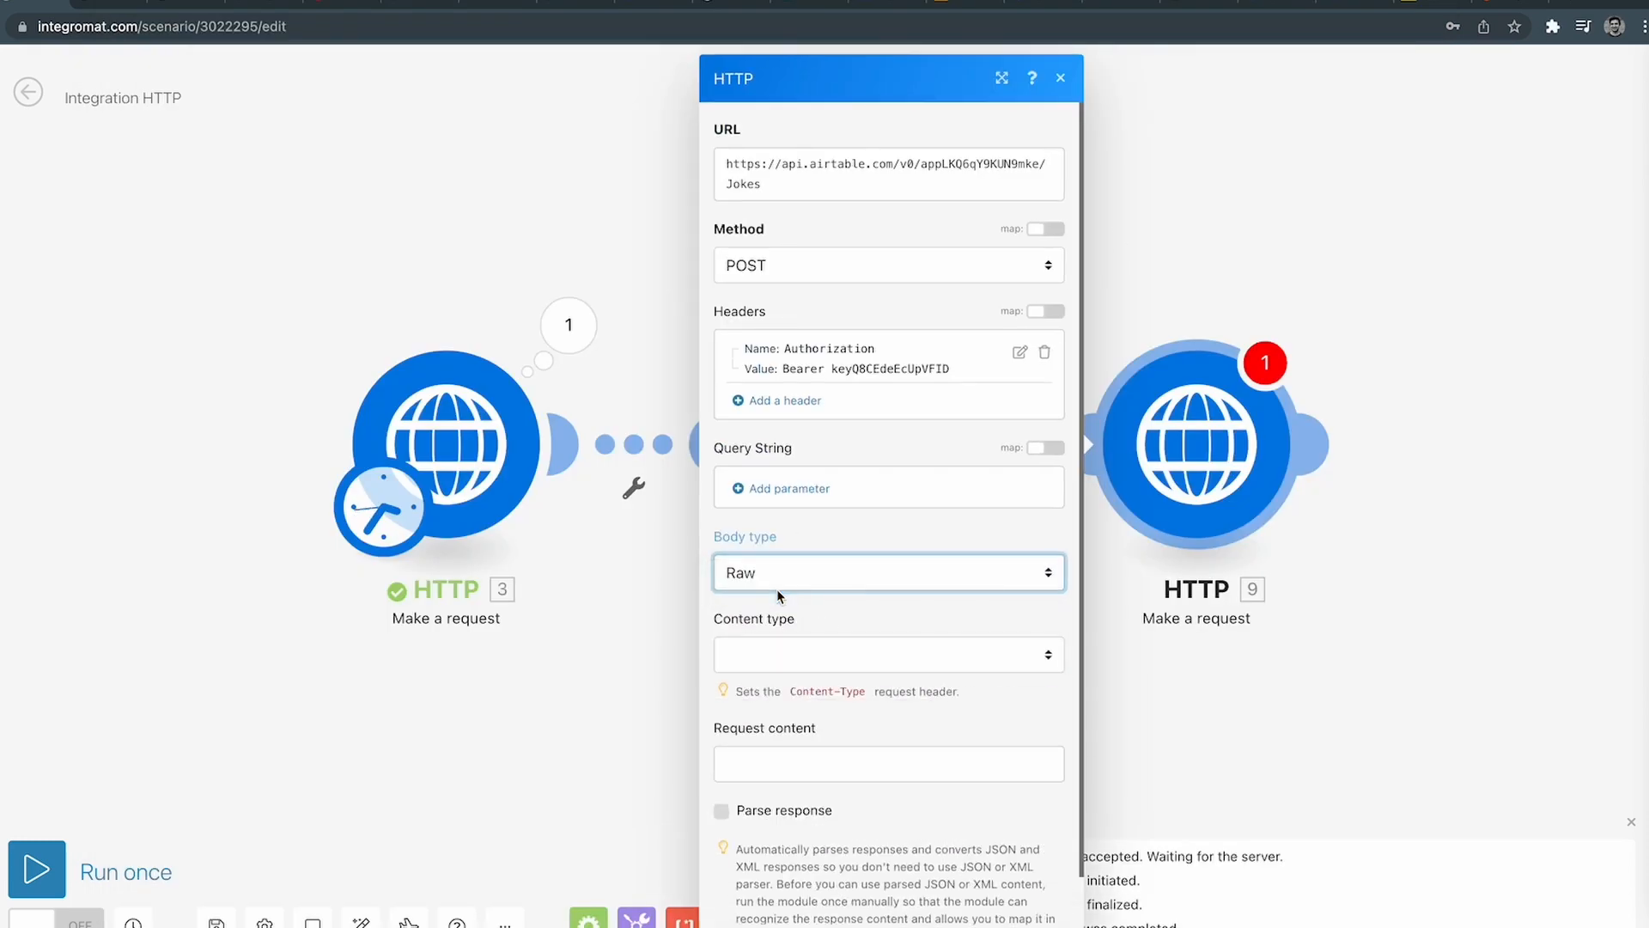
left_click(770, 656)
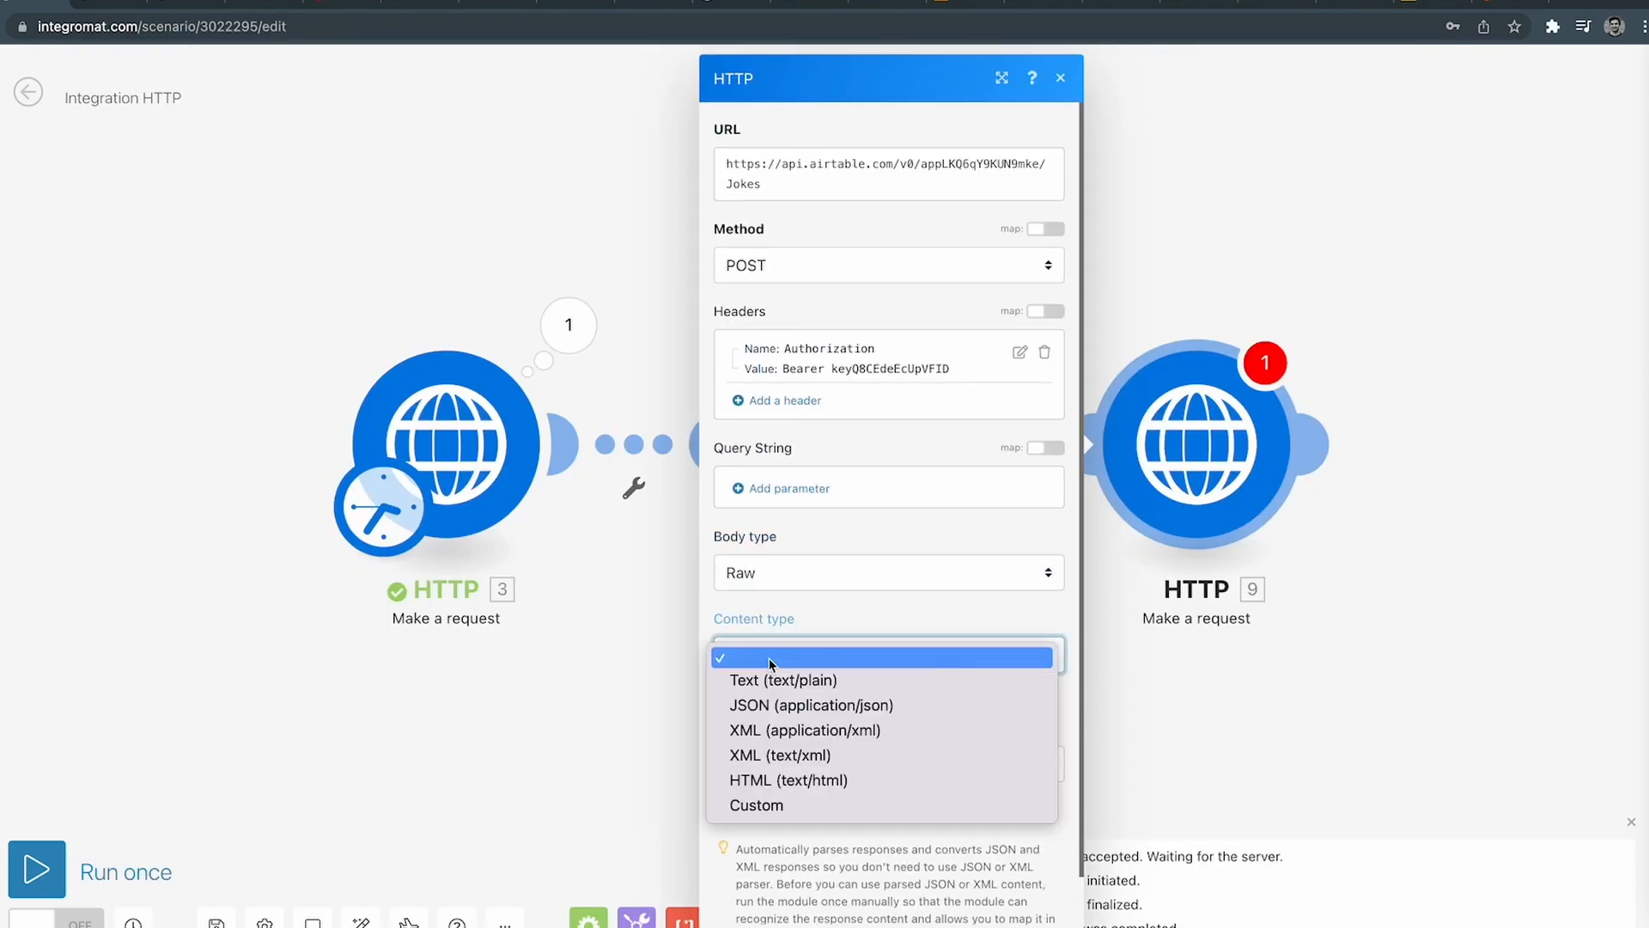
left_click(765, 704)
left_click(760, 767)
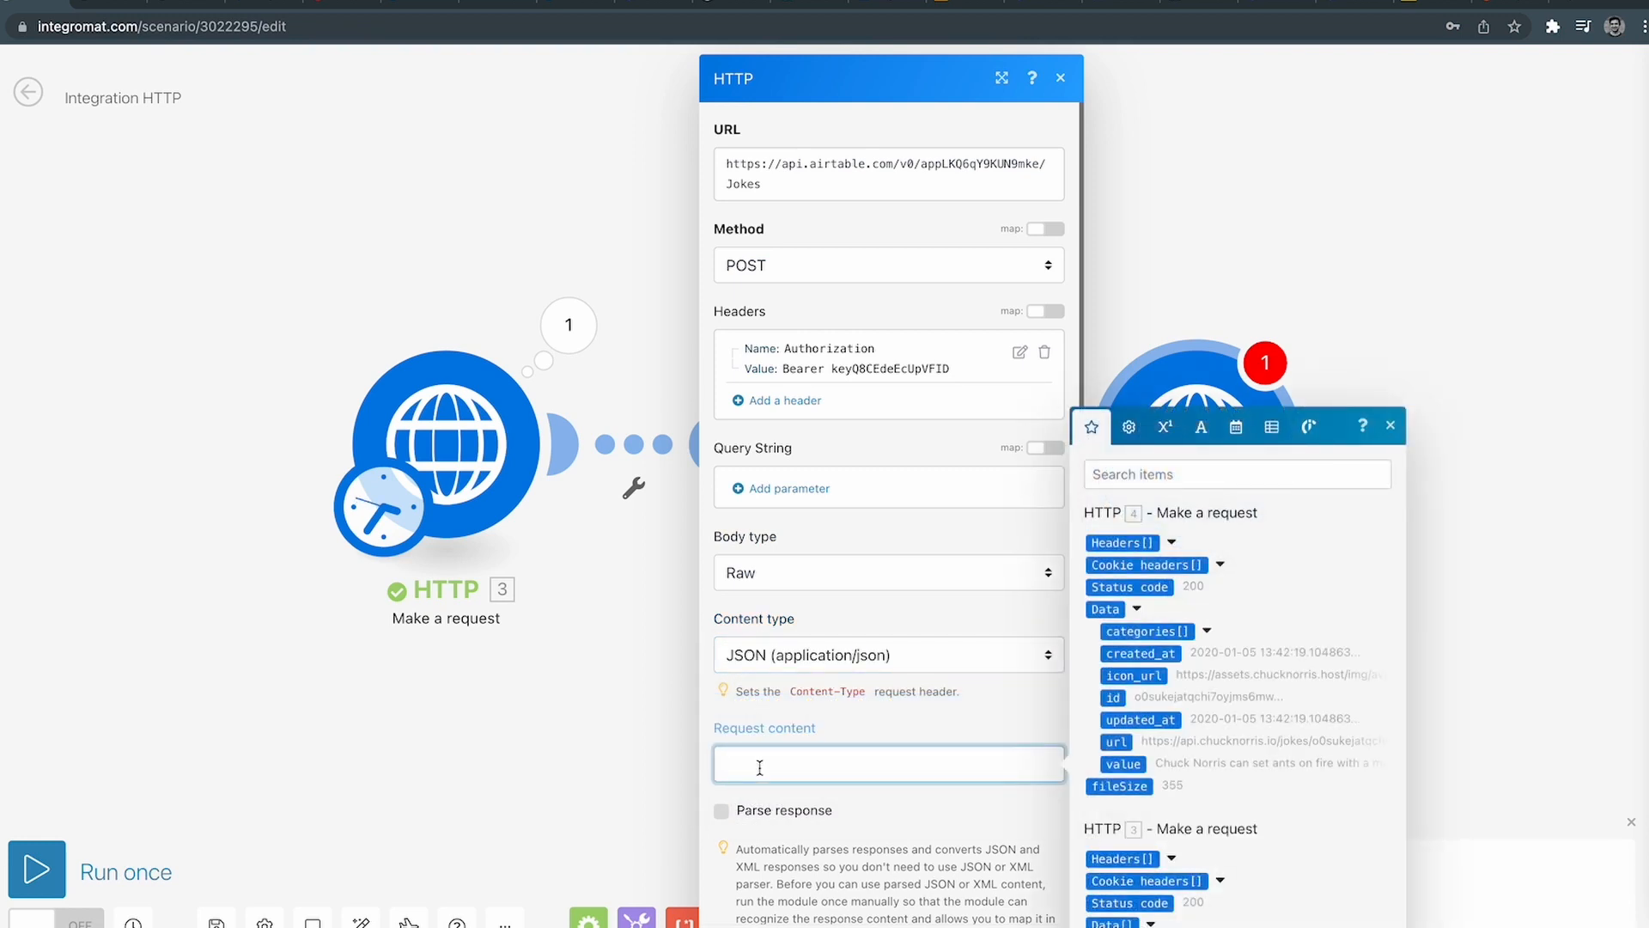
key("super+v")
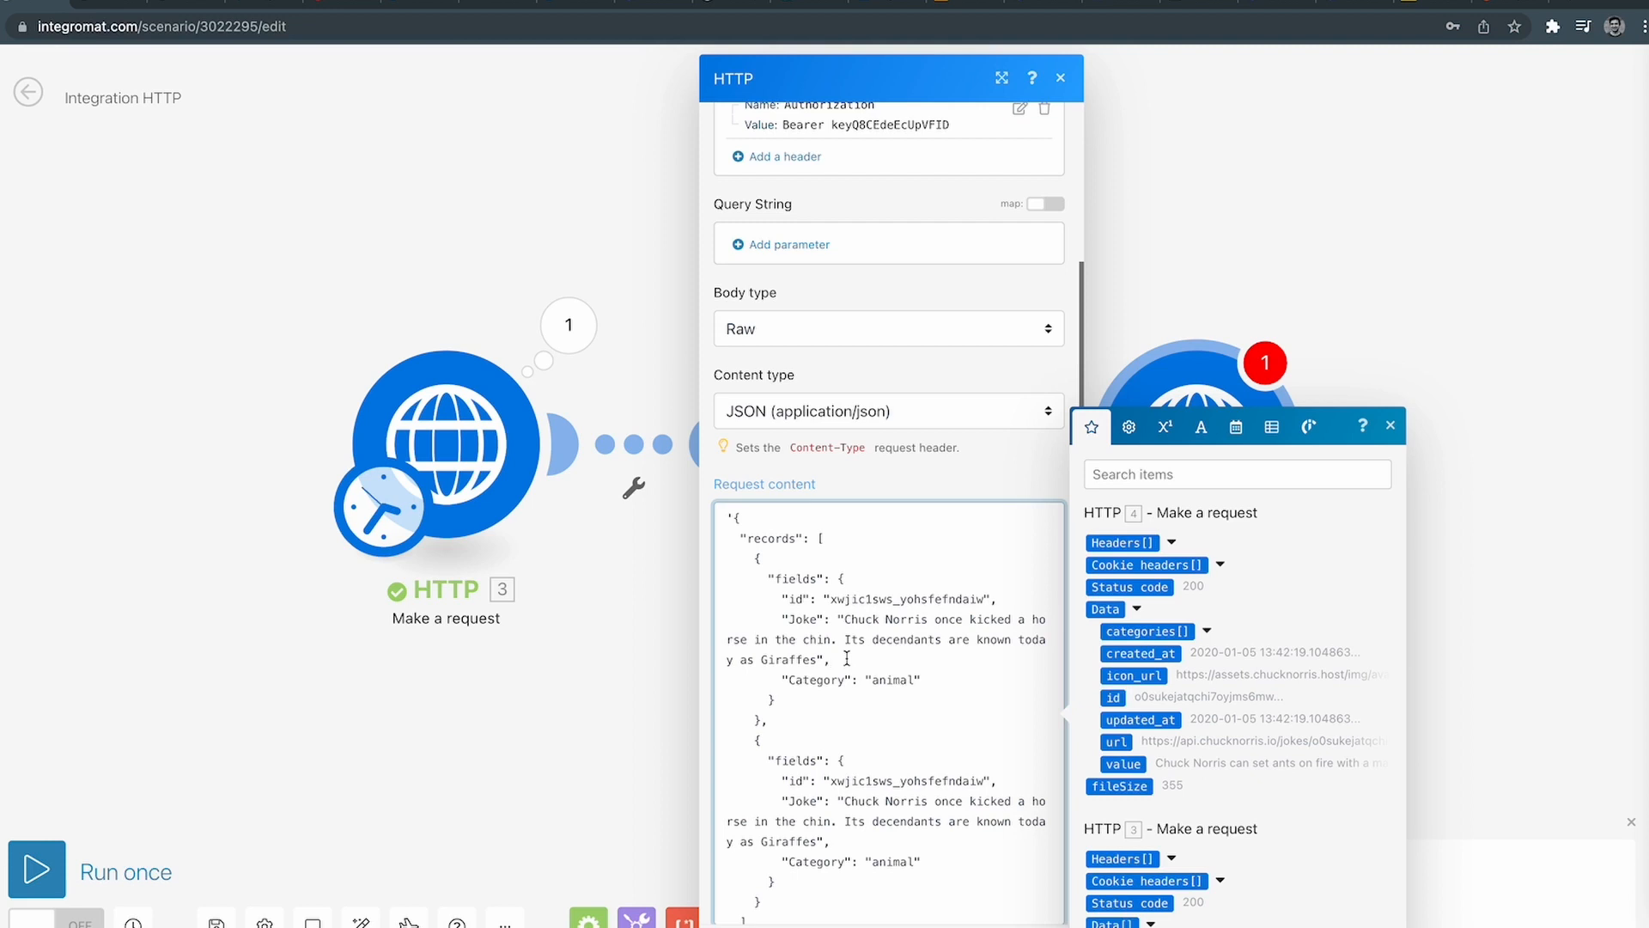
Review the two sample records in the Airtable example request, and delete the second record and its preceding comma from Integromat's request content.
key("super+Tab")
left_click(1018, 371)
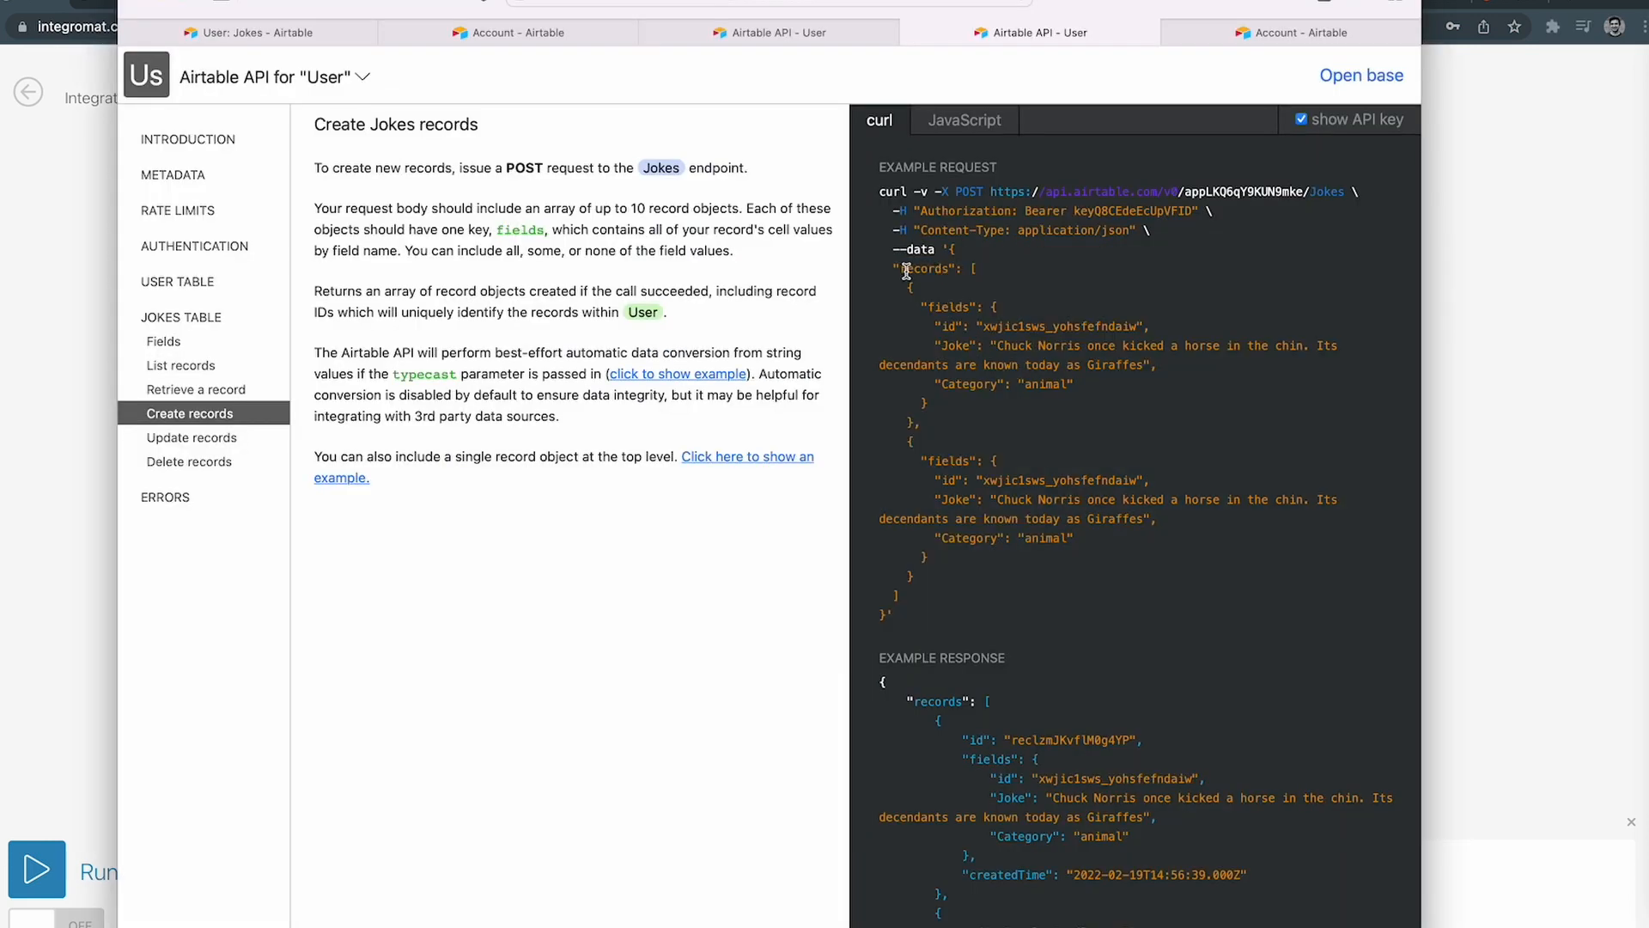
left_click_drag(899, 270, 1079, 386)
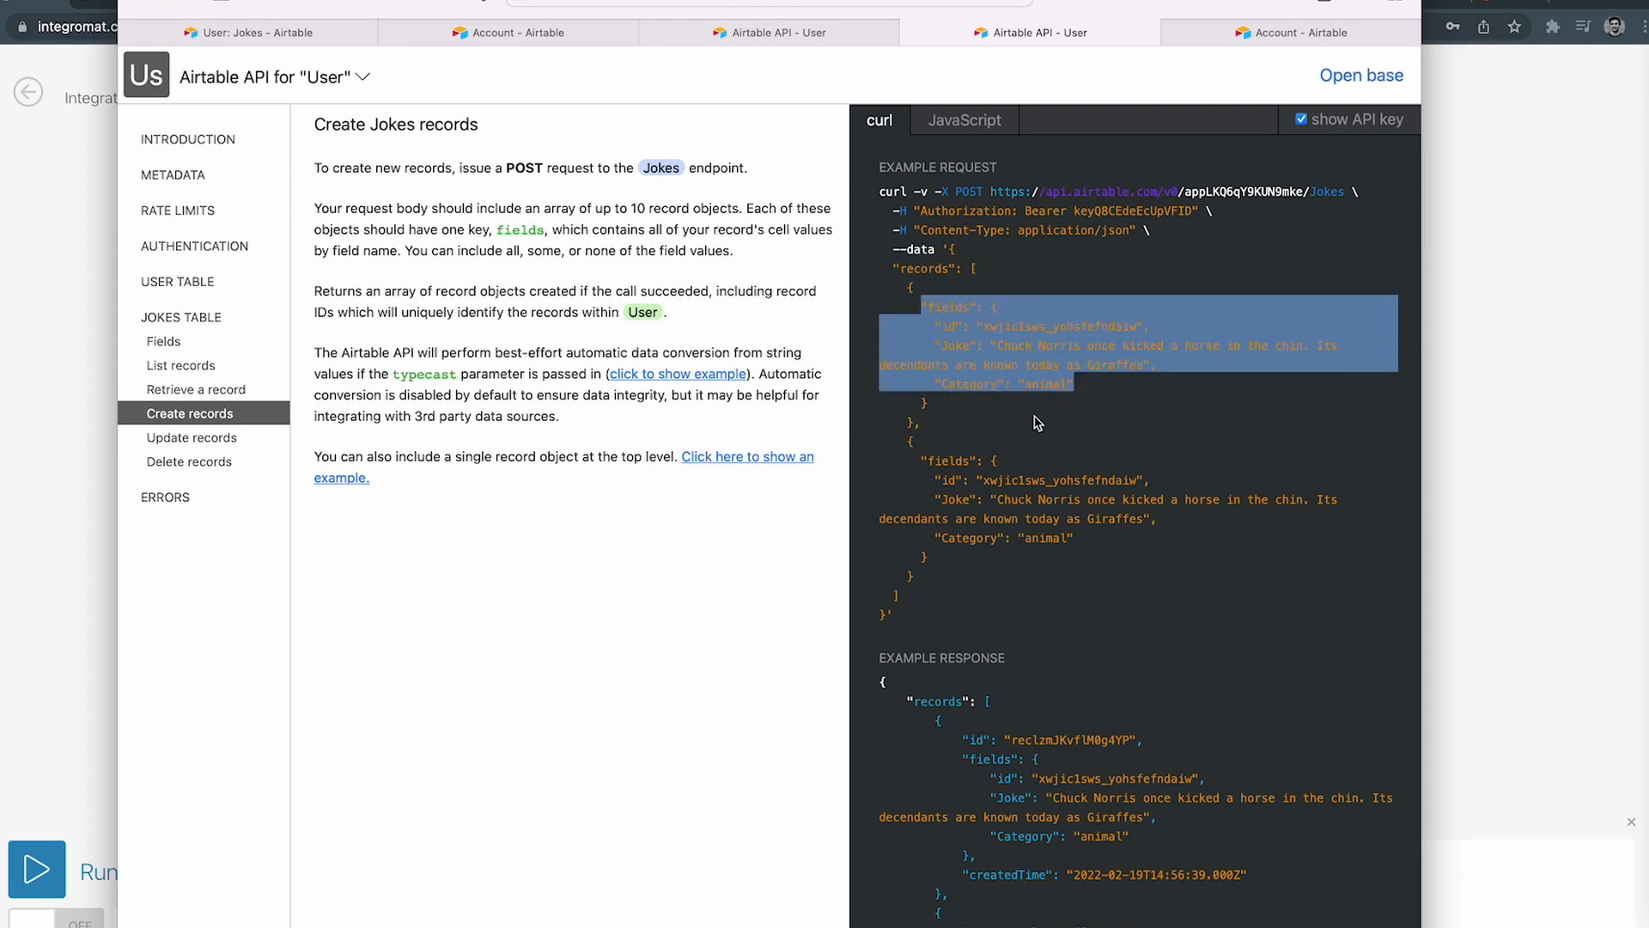
left_click_drag(921, 461, 1078, 540)
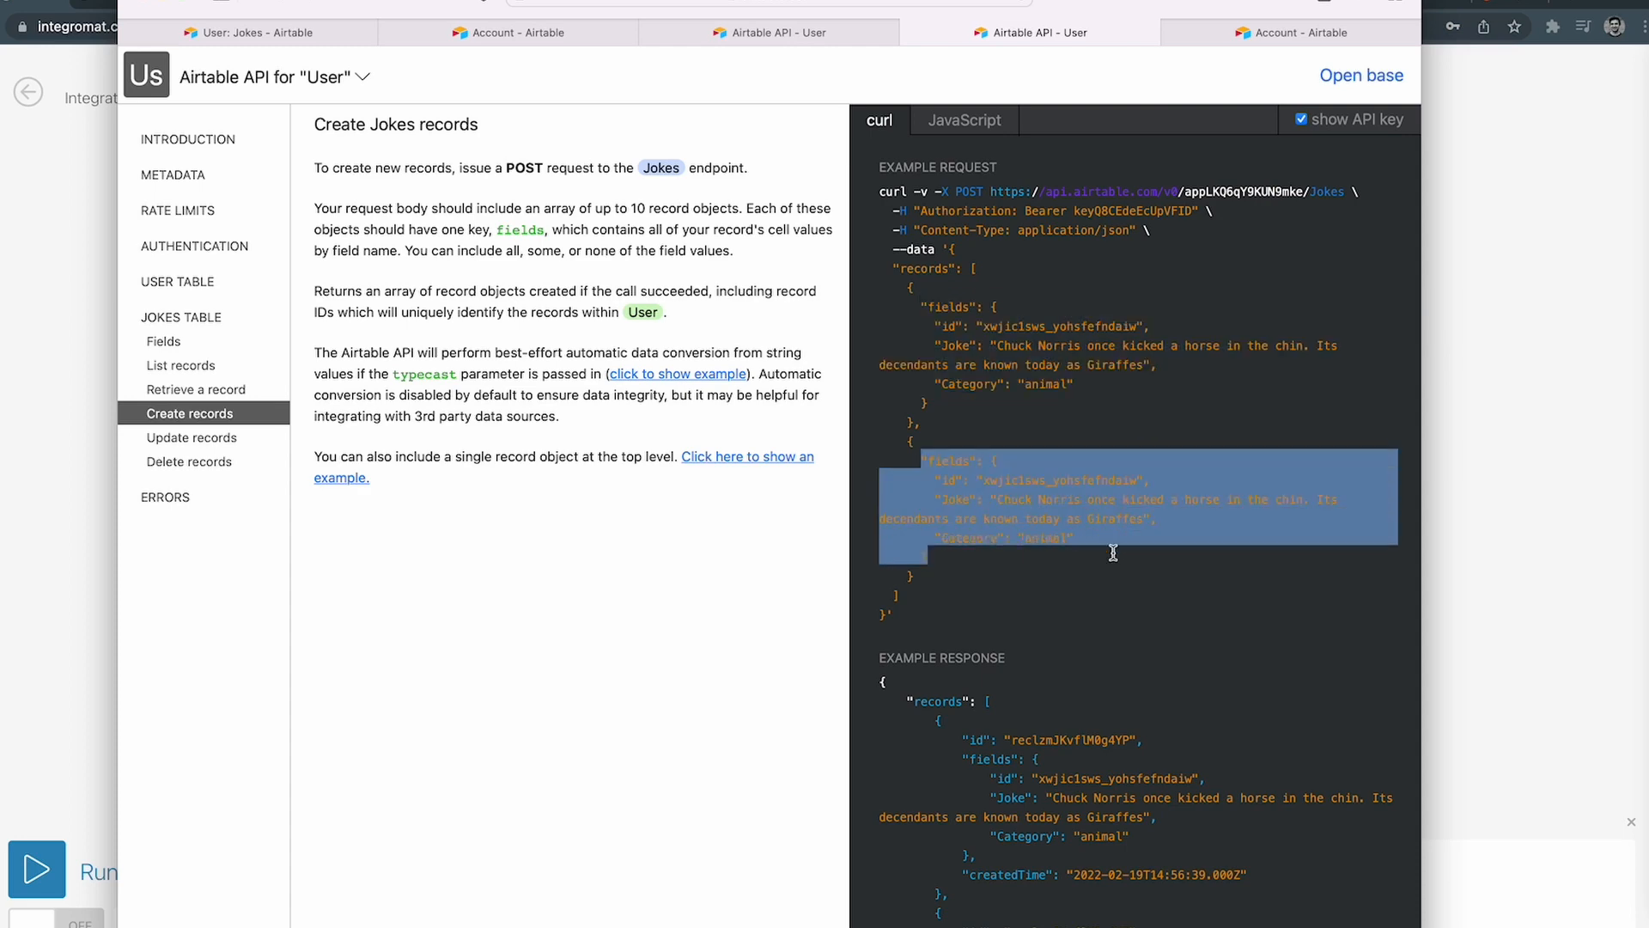
left_click(1070, 537)
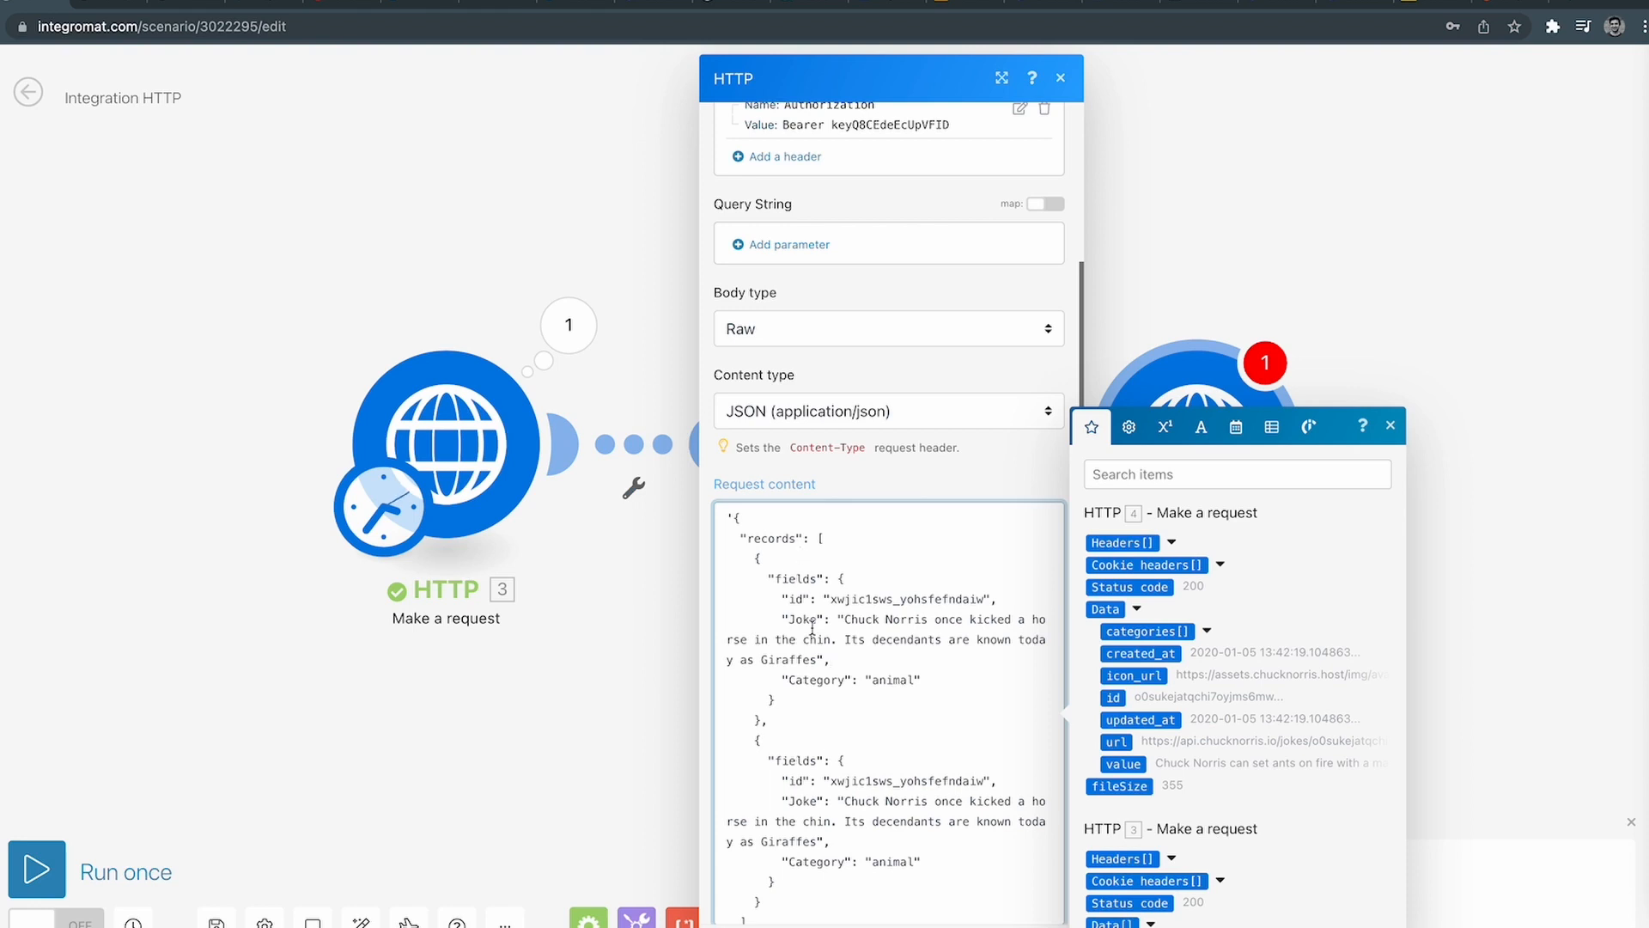
scroll(812, 636, "down", 1)
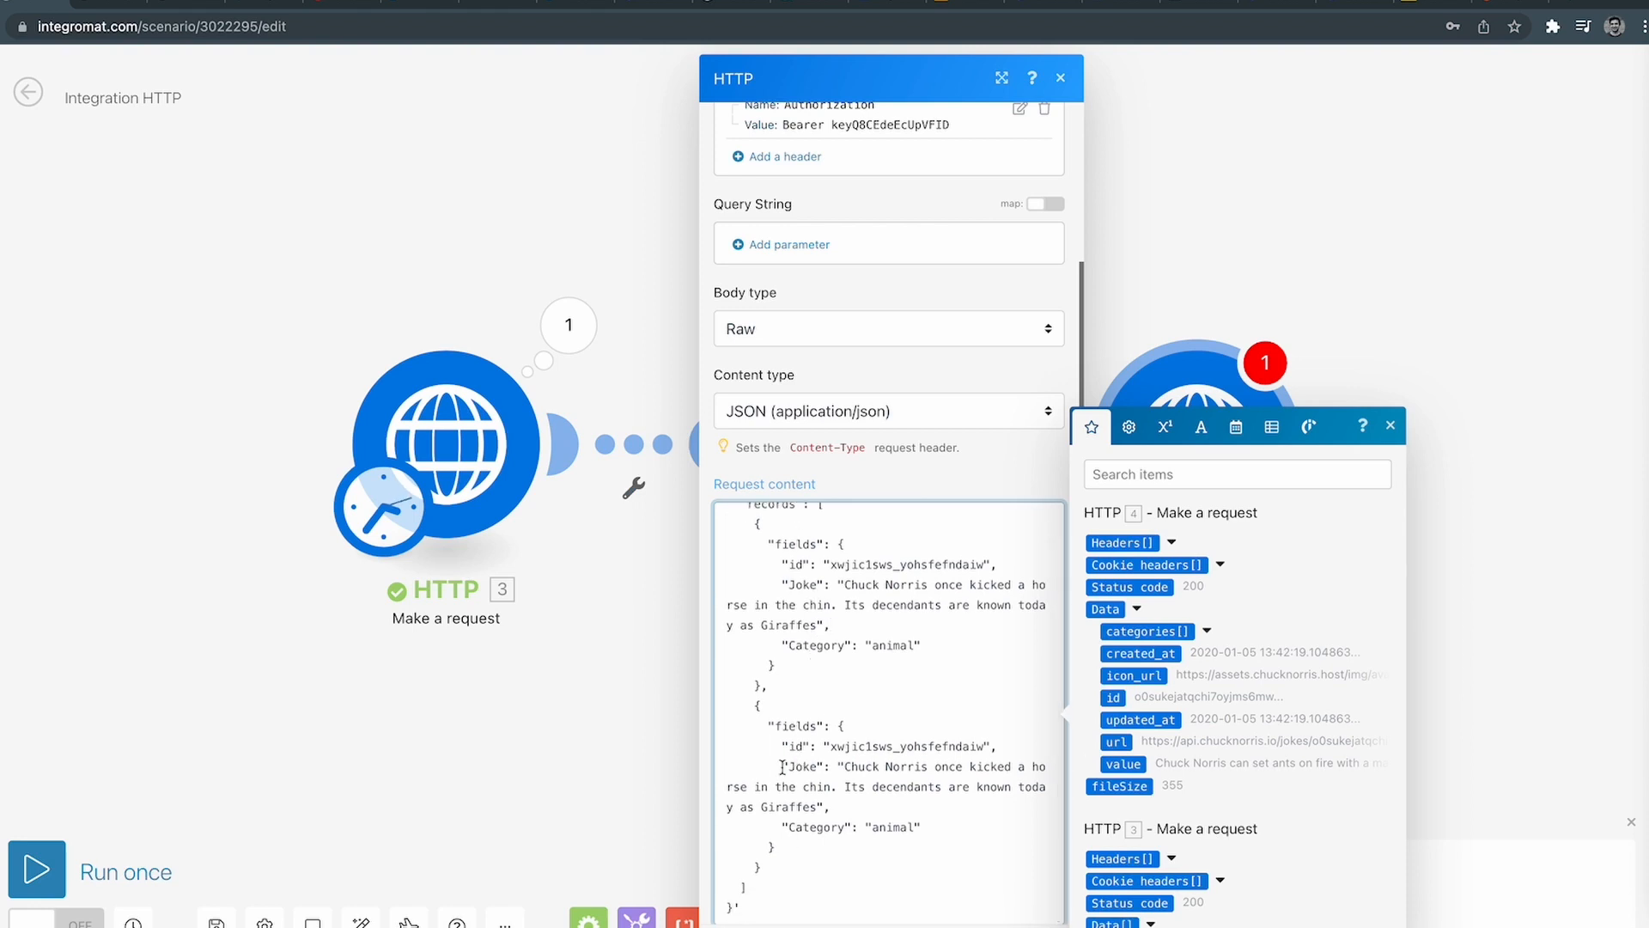
left_click_drag(755, 704, 784, 866)
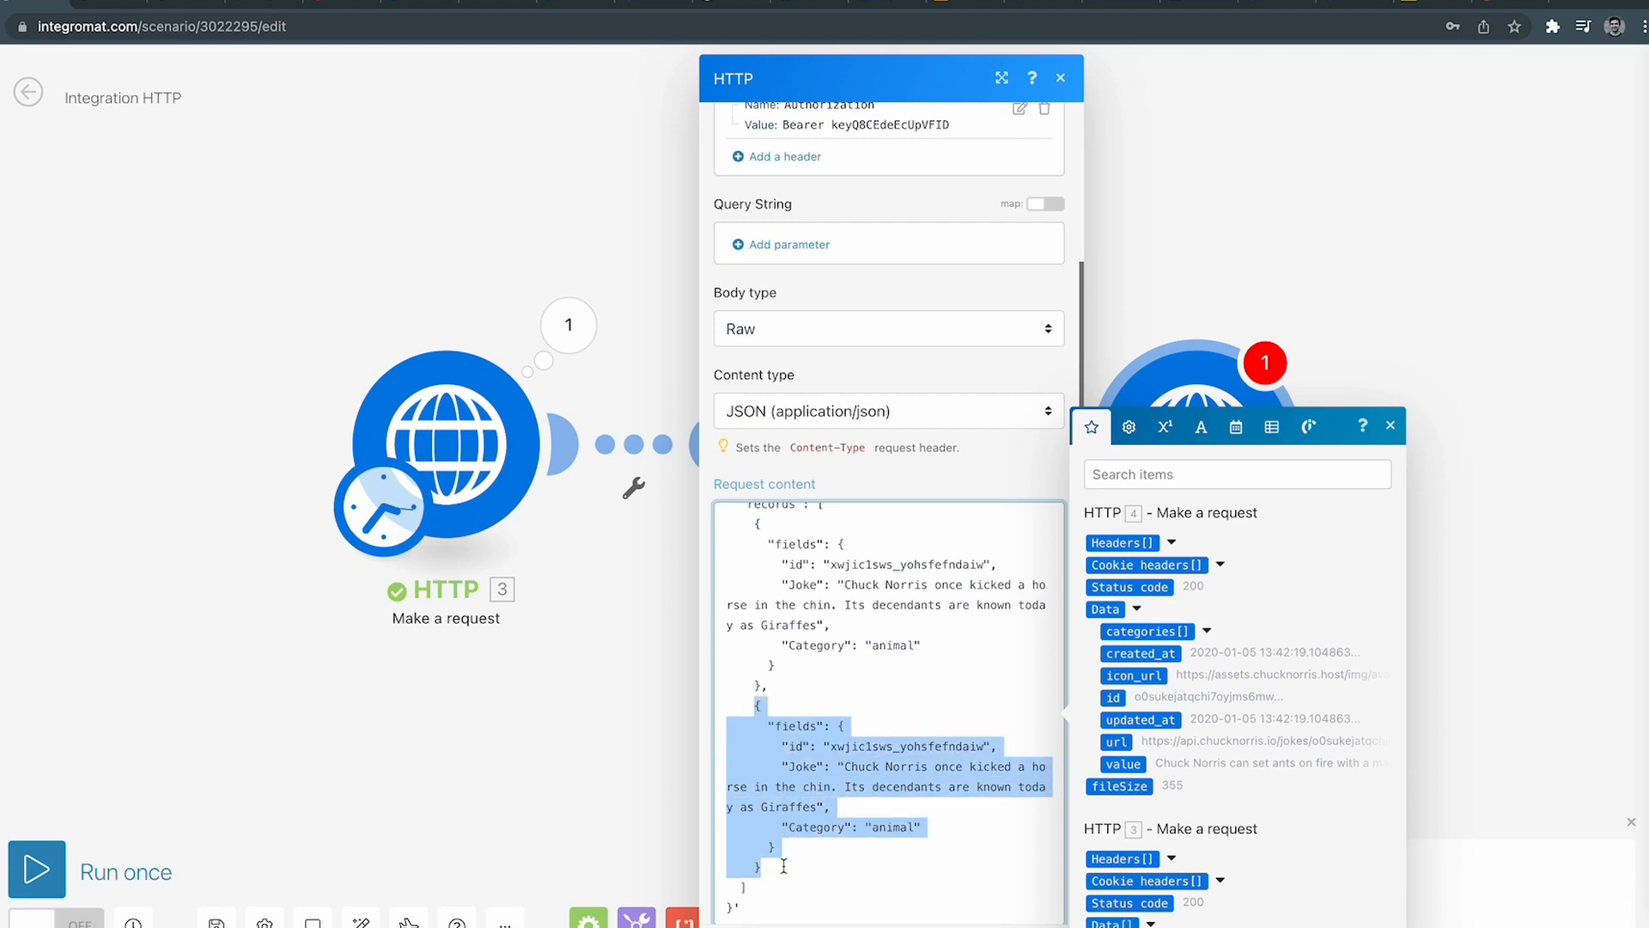
key("BackSpace")
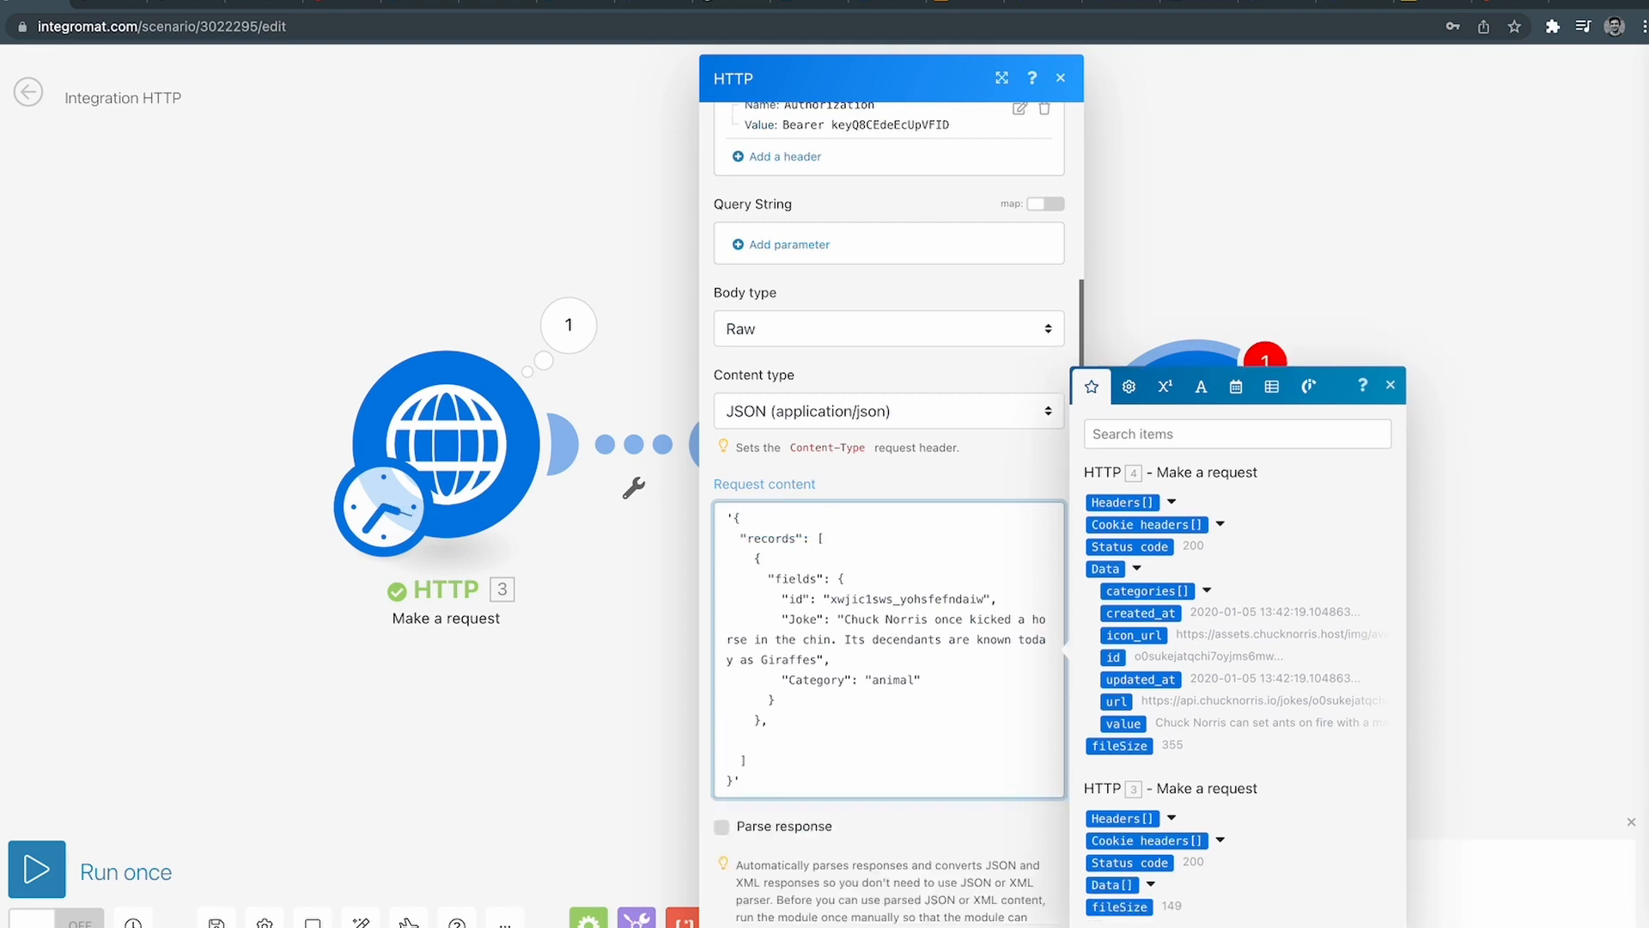
key("BackSpace")
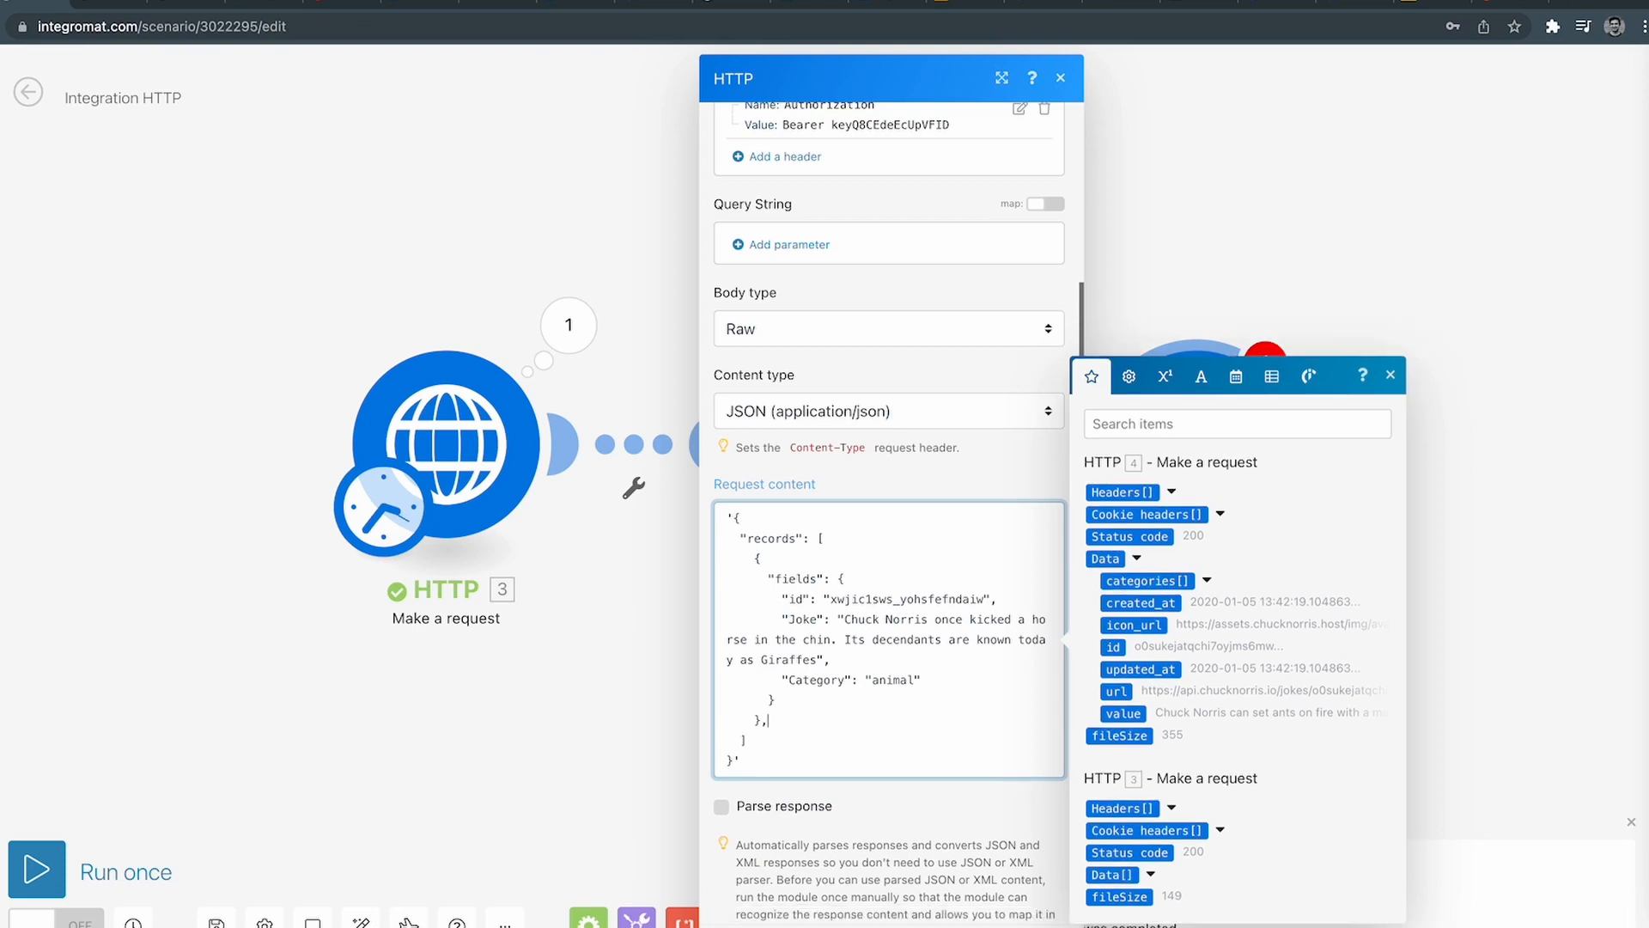
key("super+Tab")
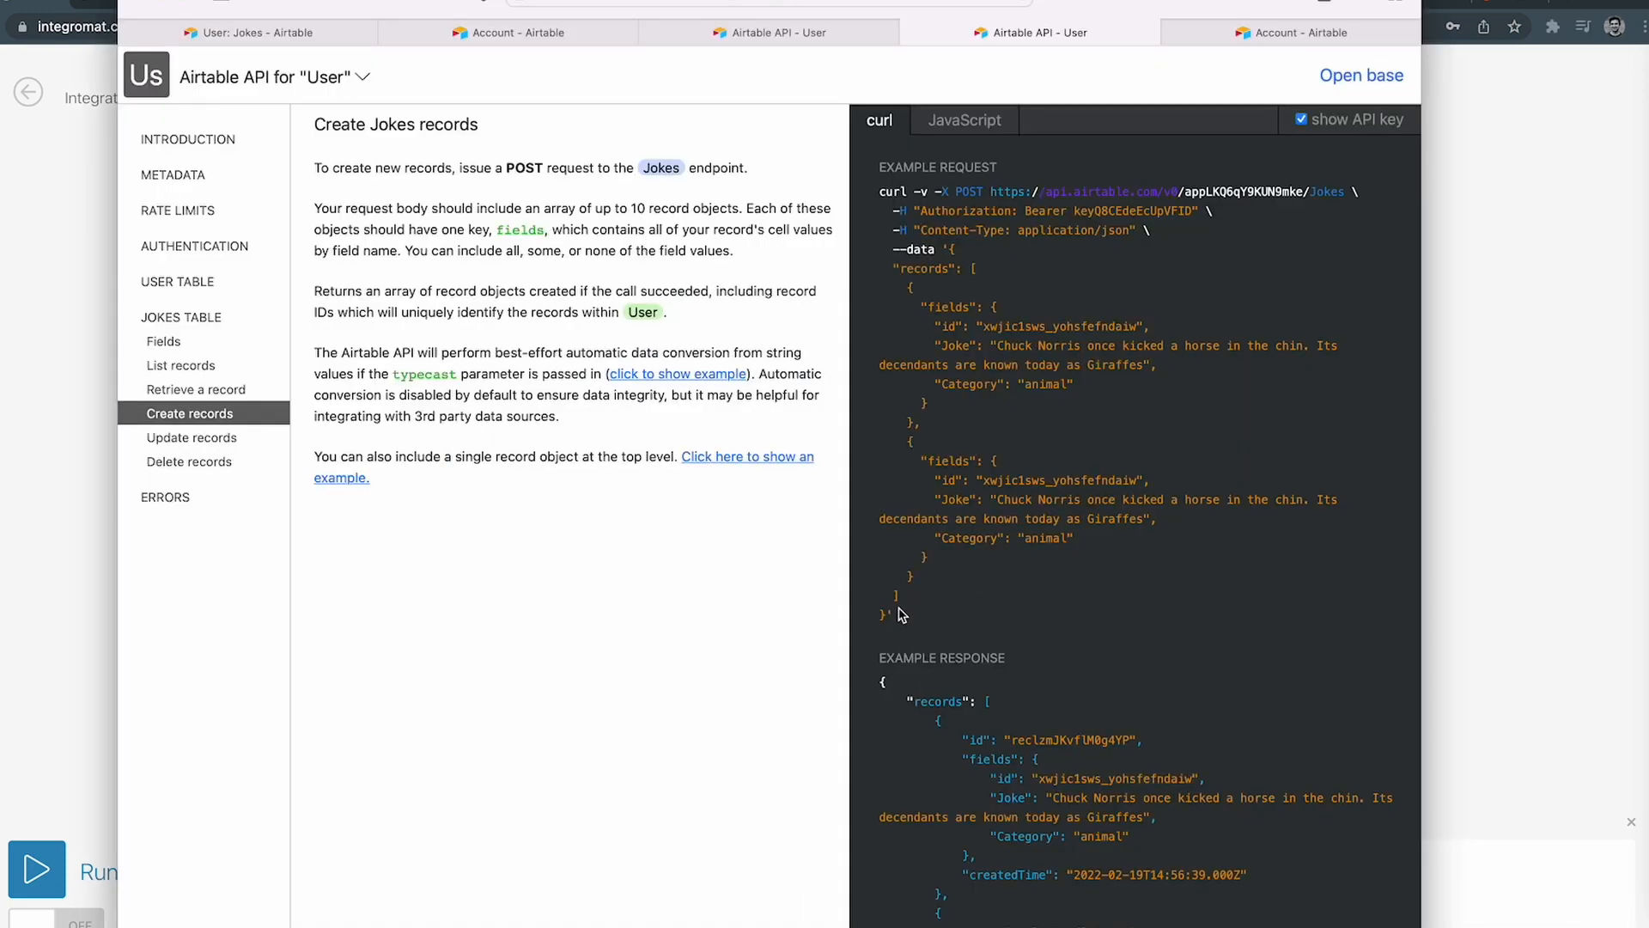
key("super+Tab")
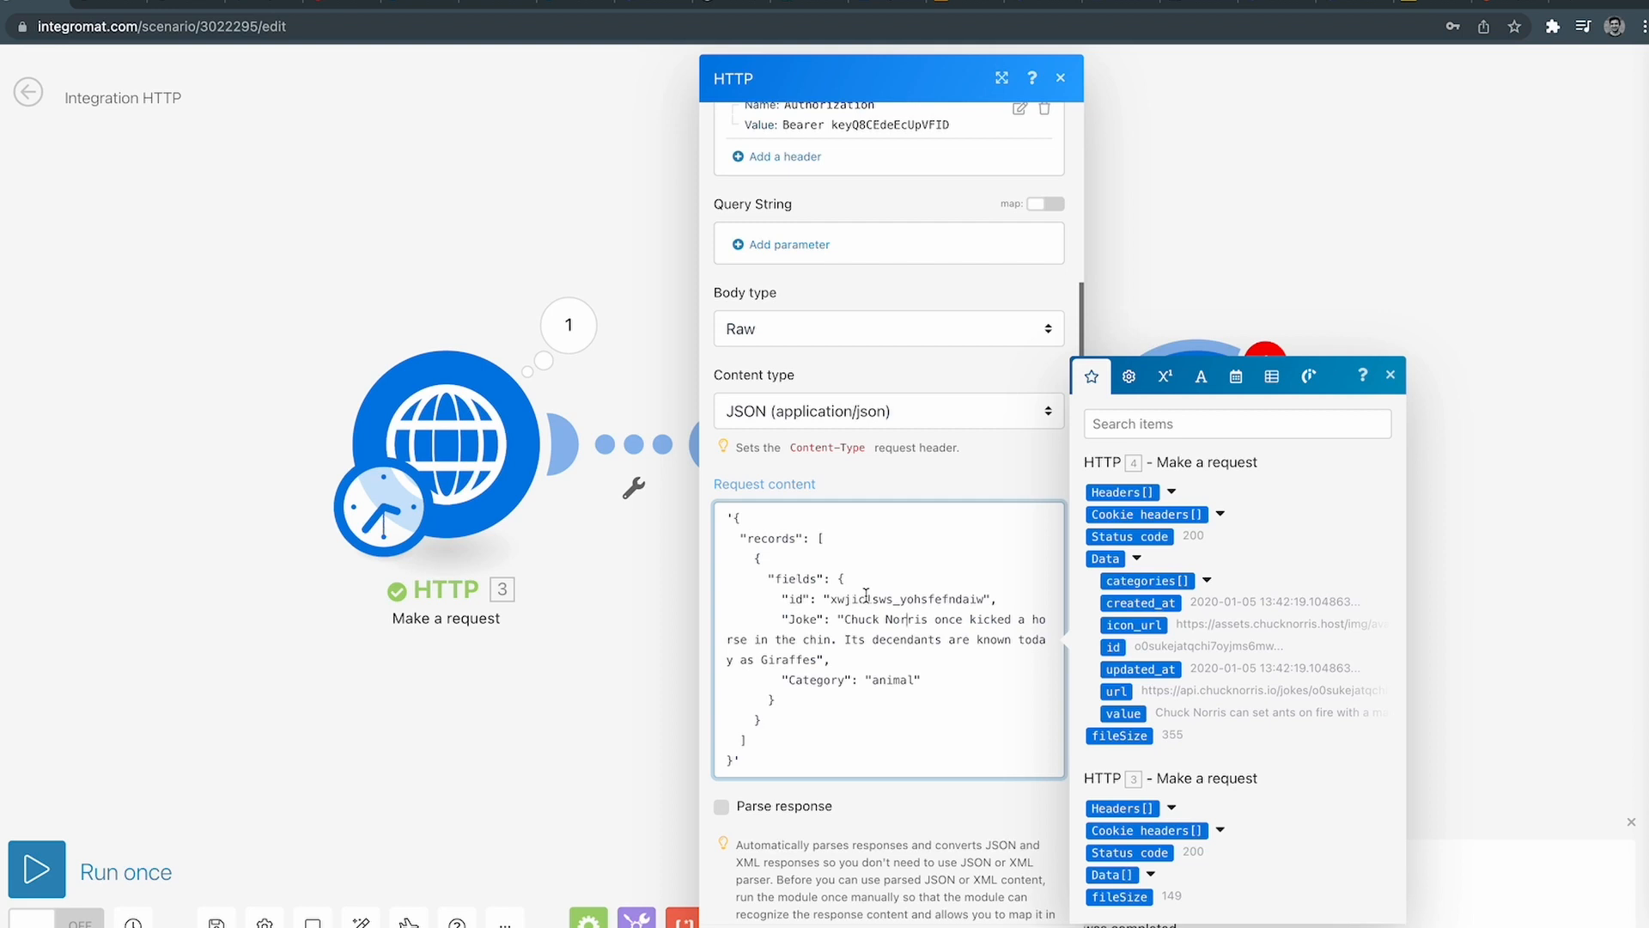
Replace the sample id value in the request content with the data id item from HTTP module 4.
double_click(878, 600)
key("BackSpace")
left_click(784, 845)
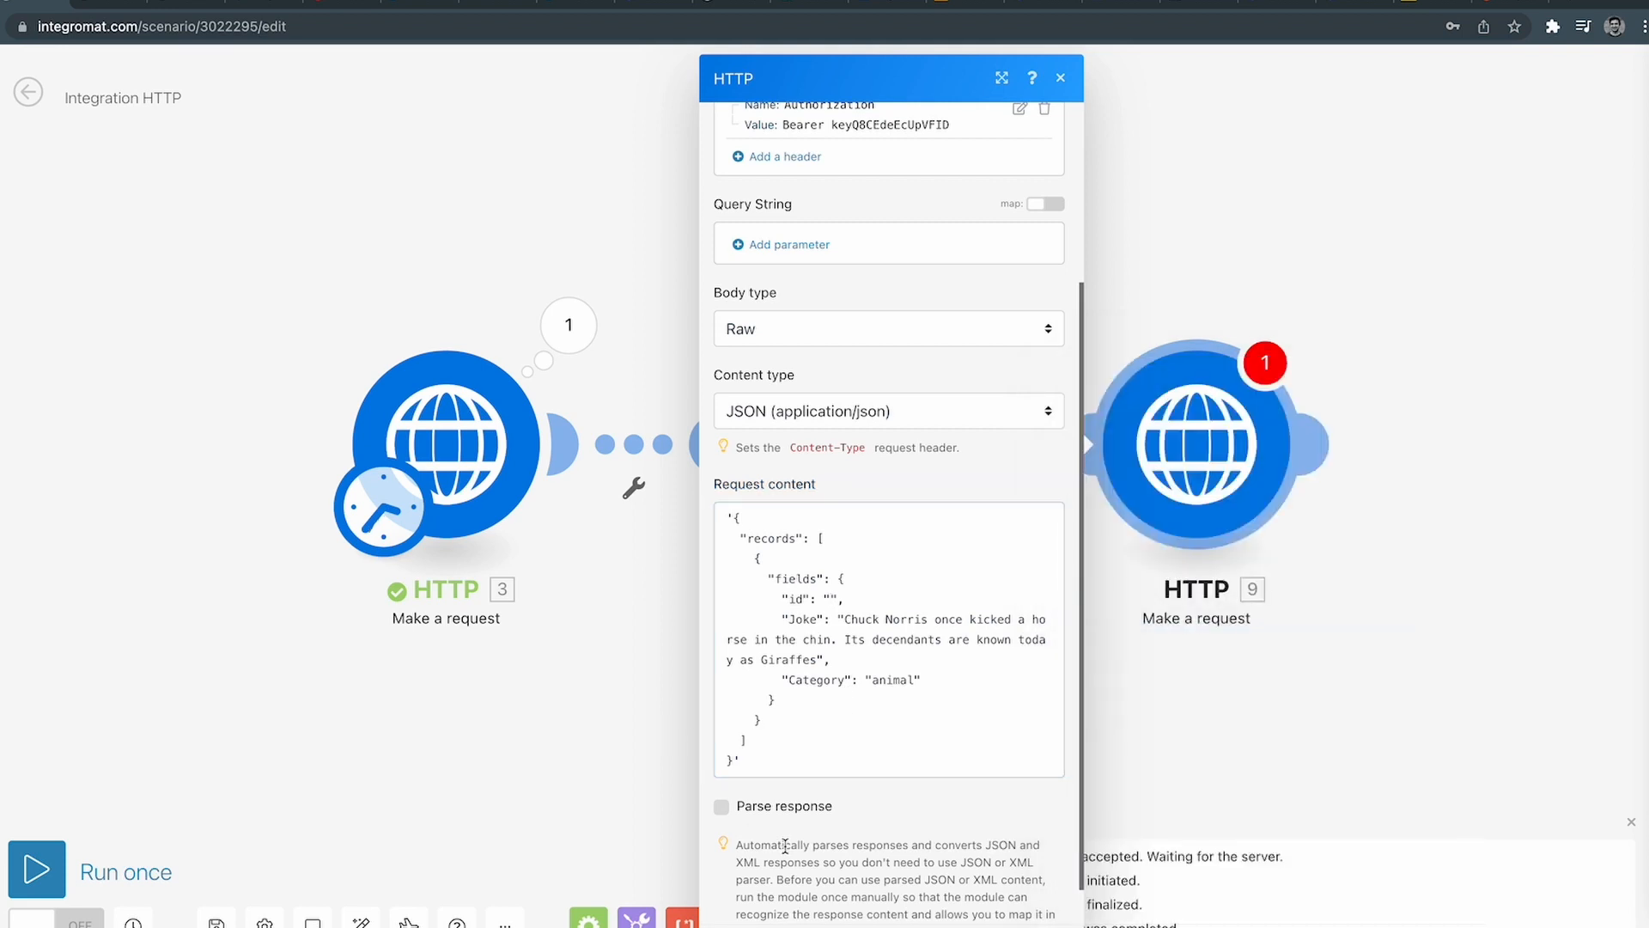
left_click(837, 603)
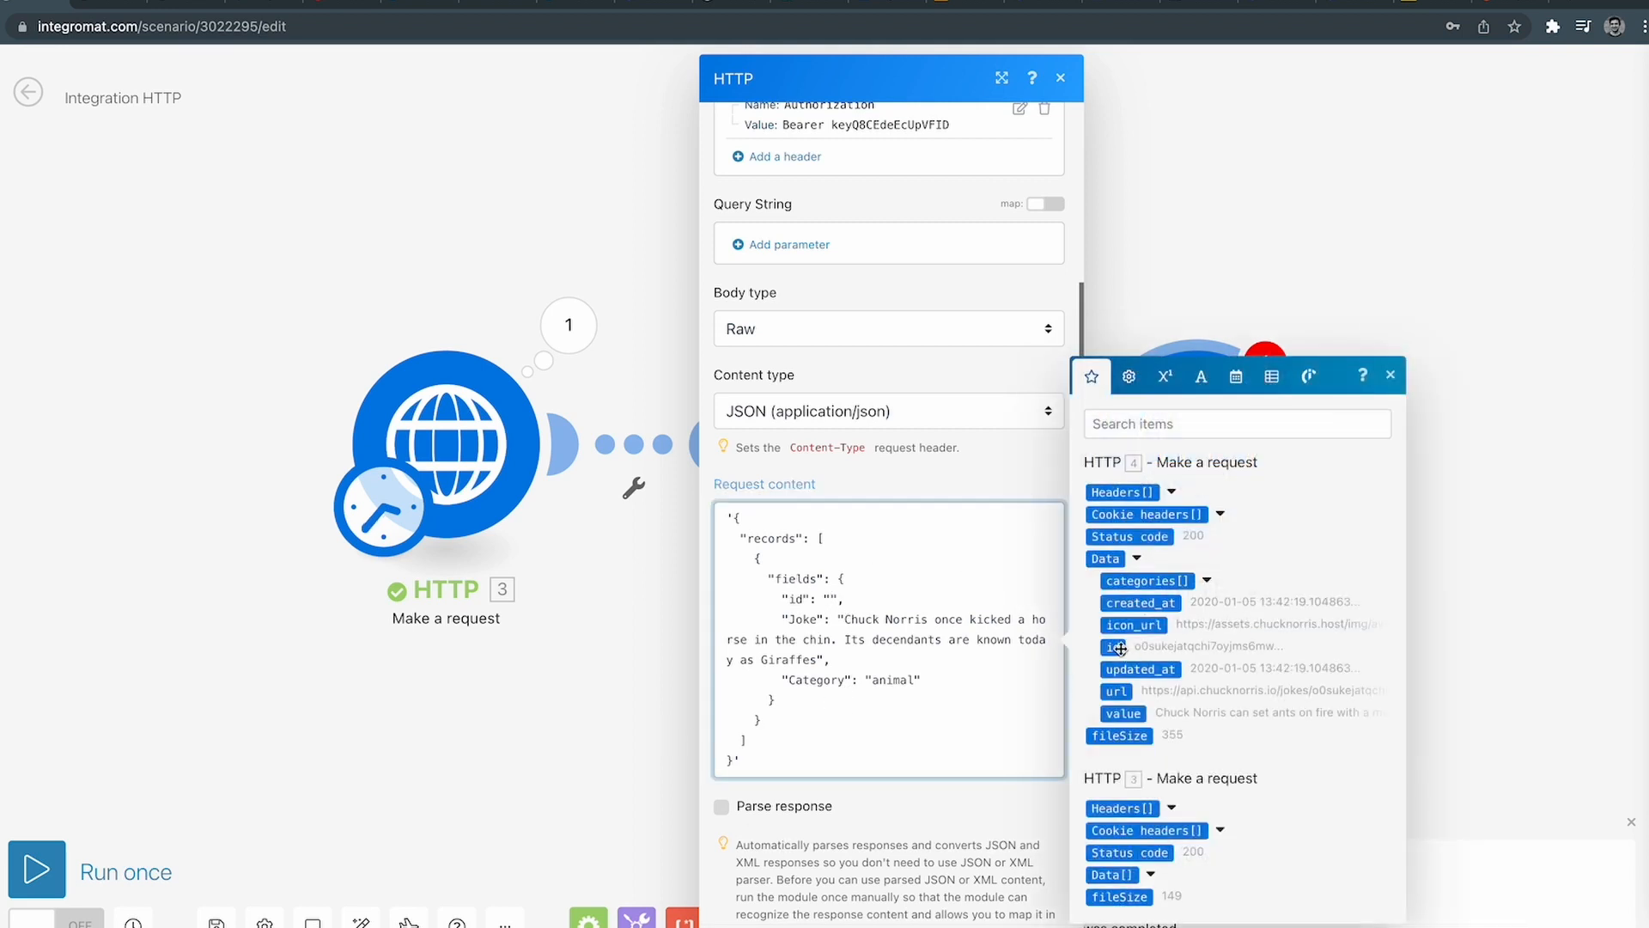
left_click_drag(1119, 647, 838, 603)
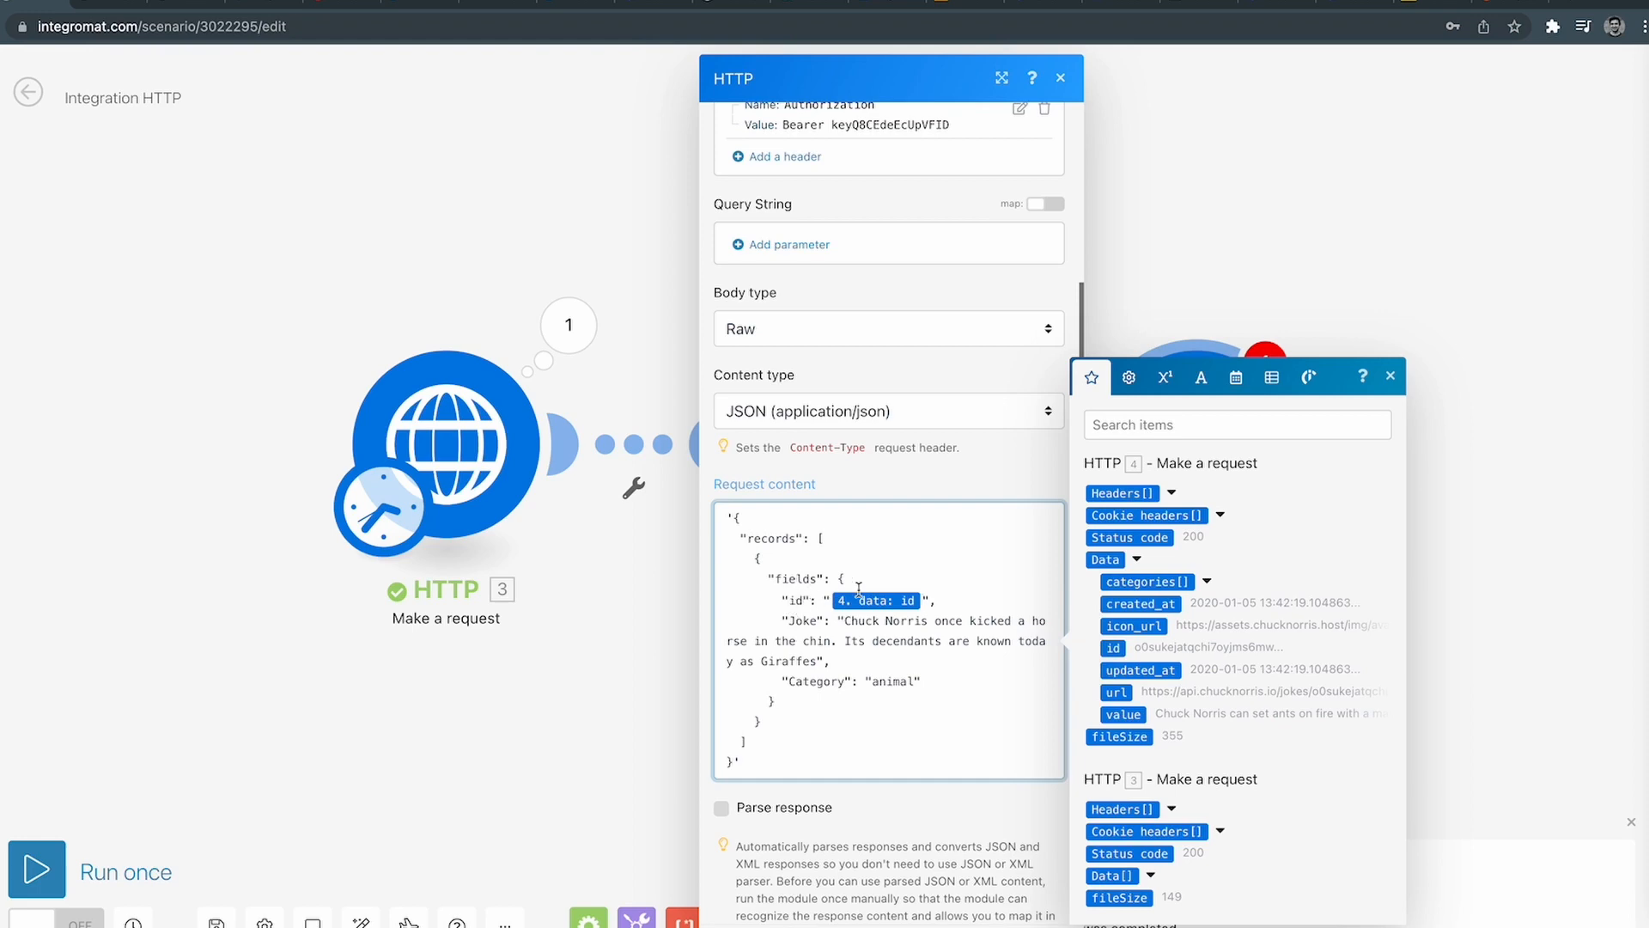
Check the column names of the Airtable Jokes table, and replace Integromat's sample Joke text with HTTP module 4's data value item.
key("super+grave")
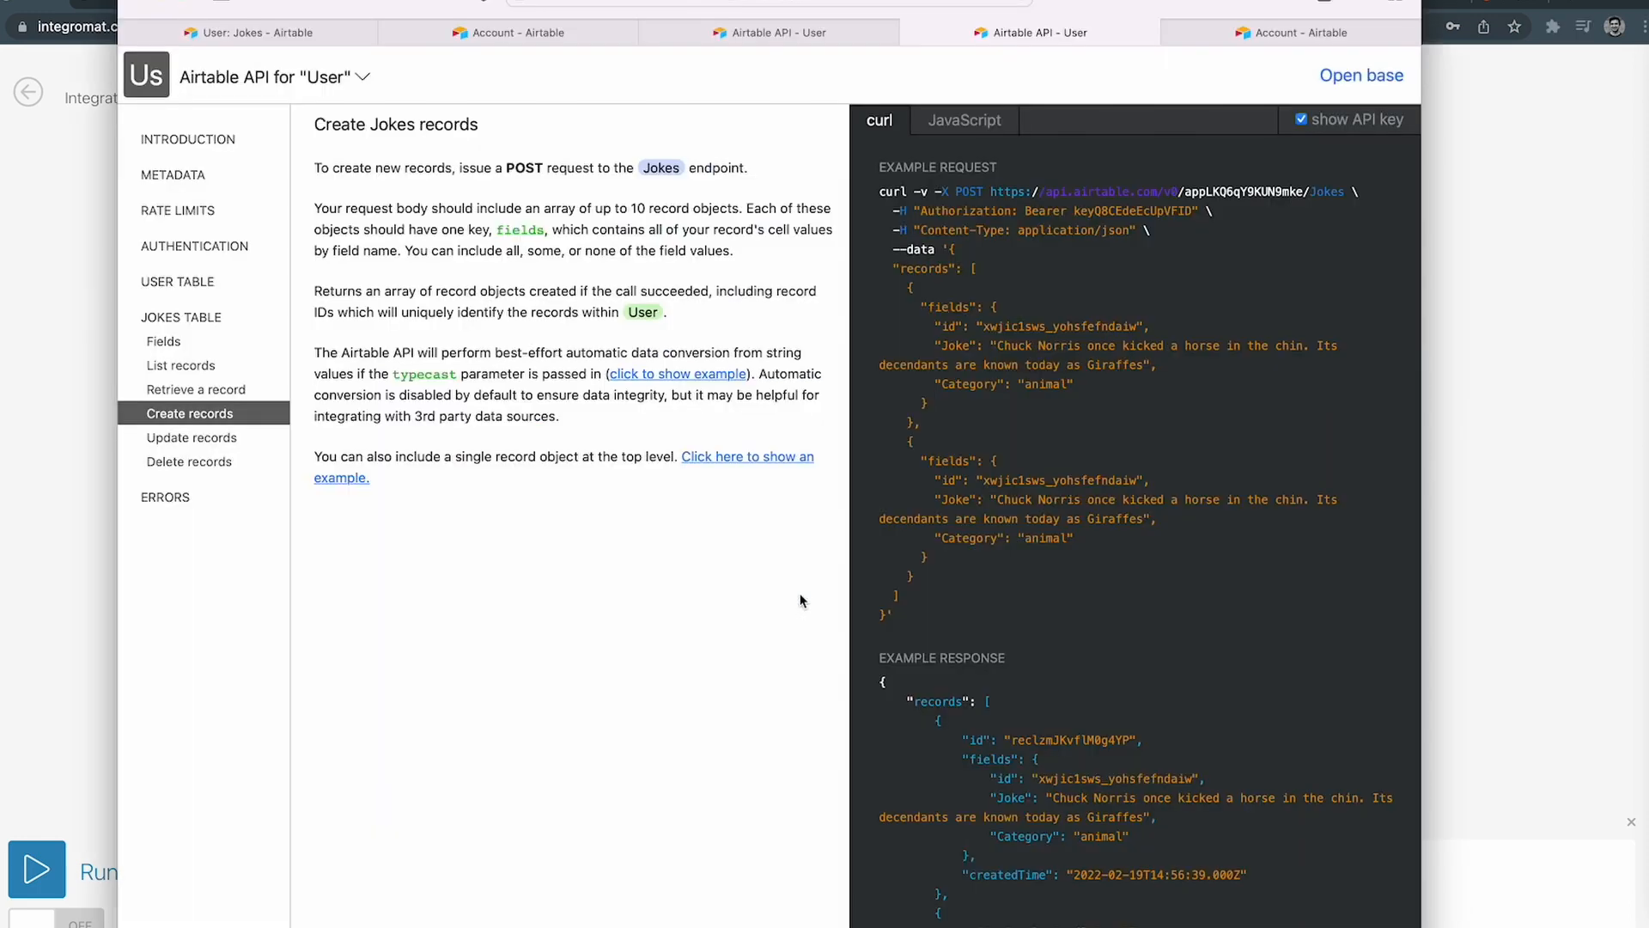
left_click(330, 36)
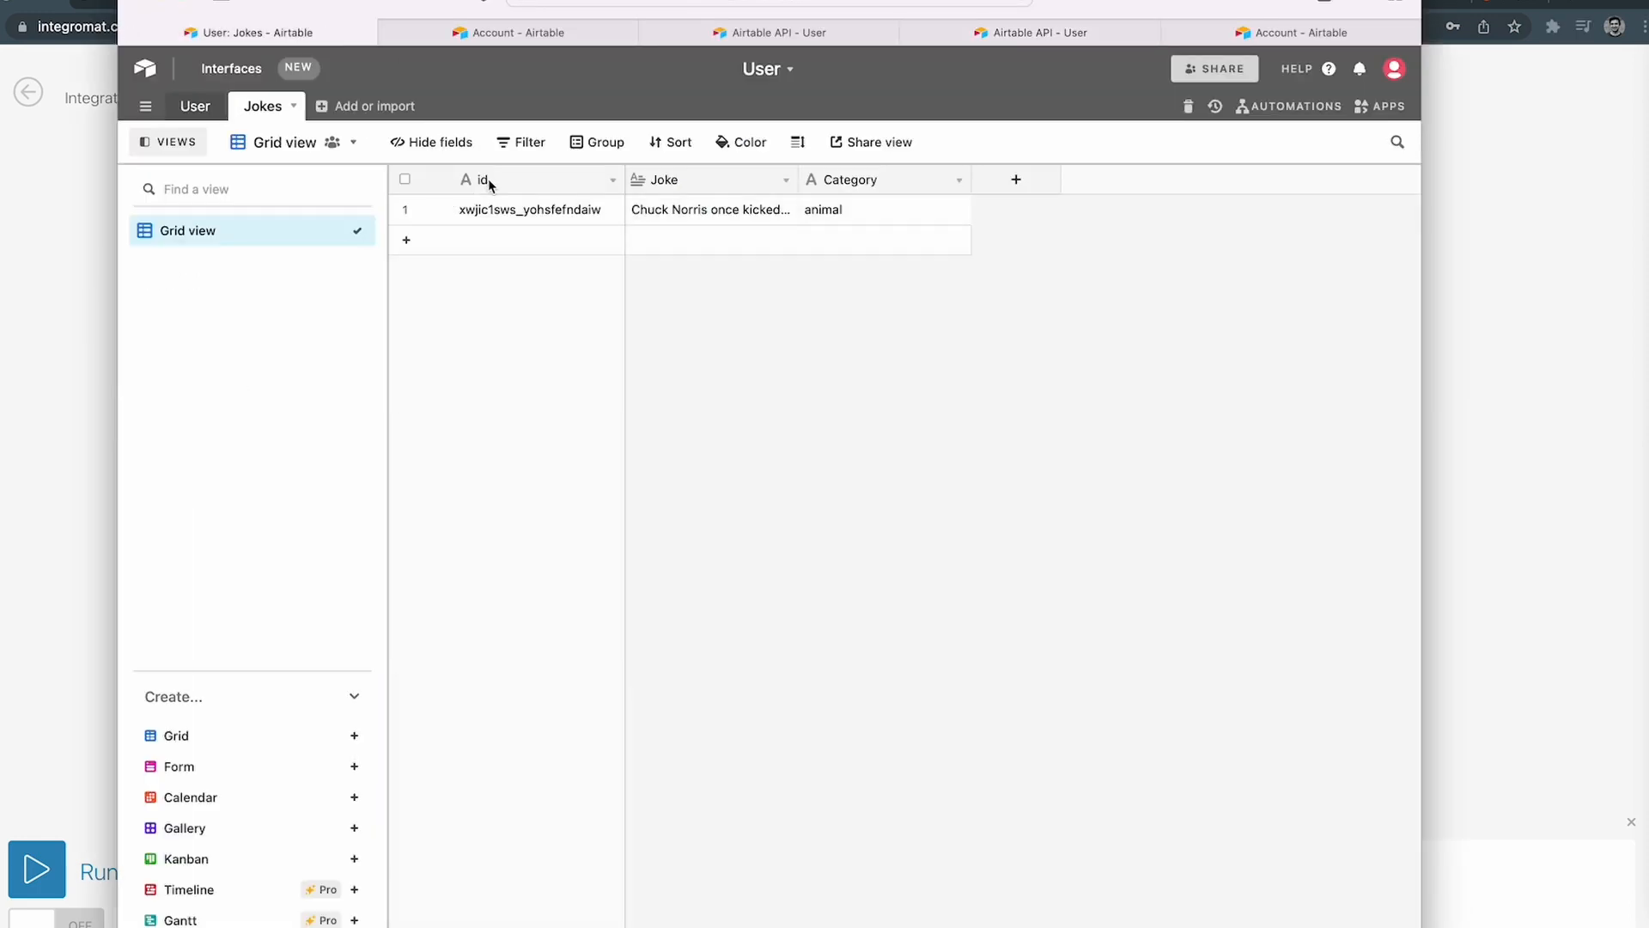
key("super+grave")
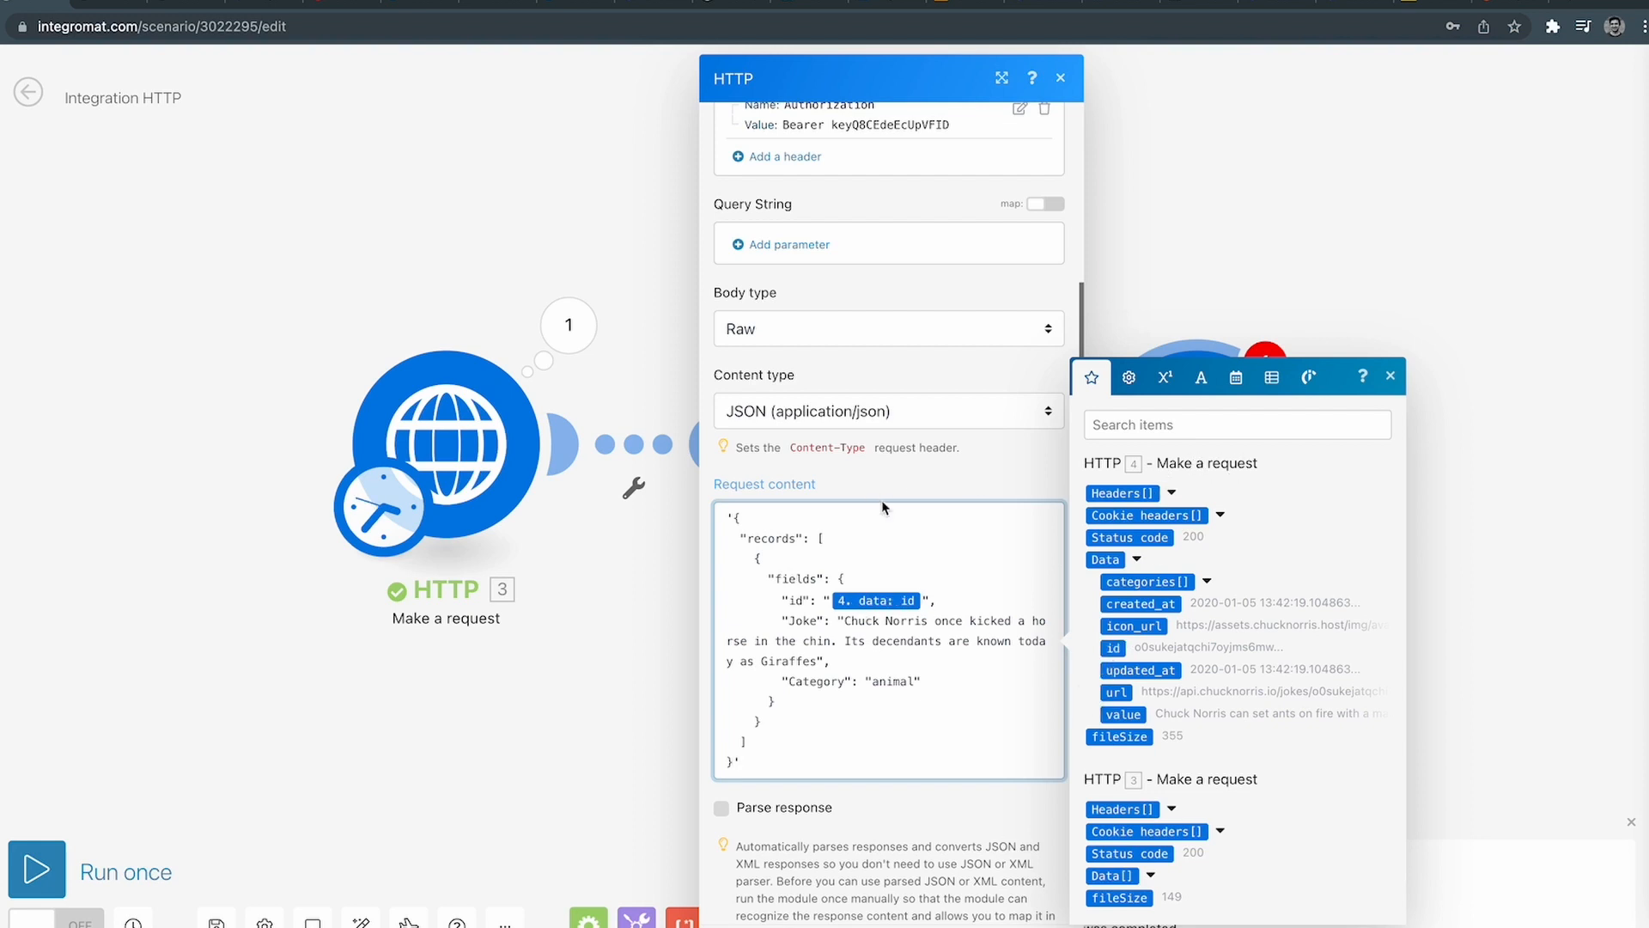
left_click_drag(847, 622, 816, 660)
key("BackSpace")
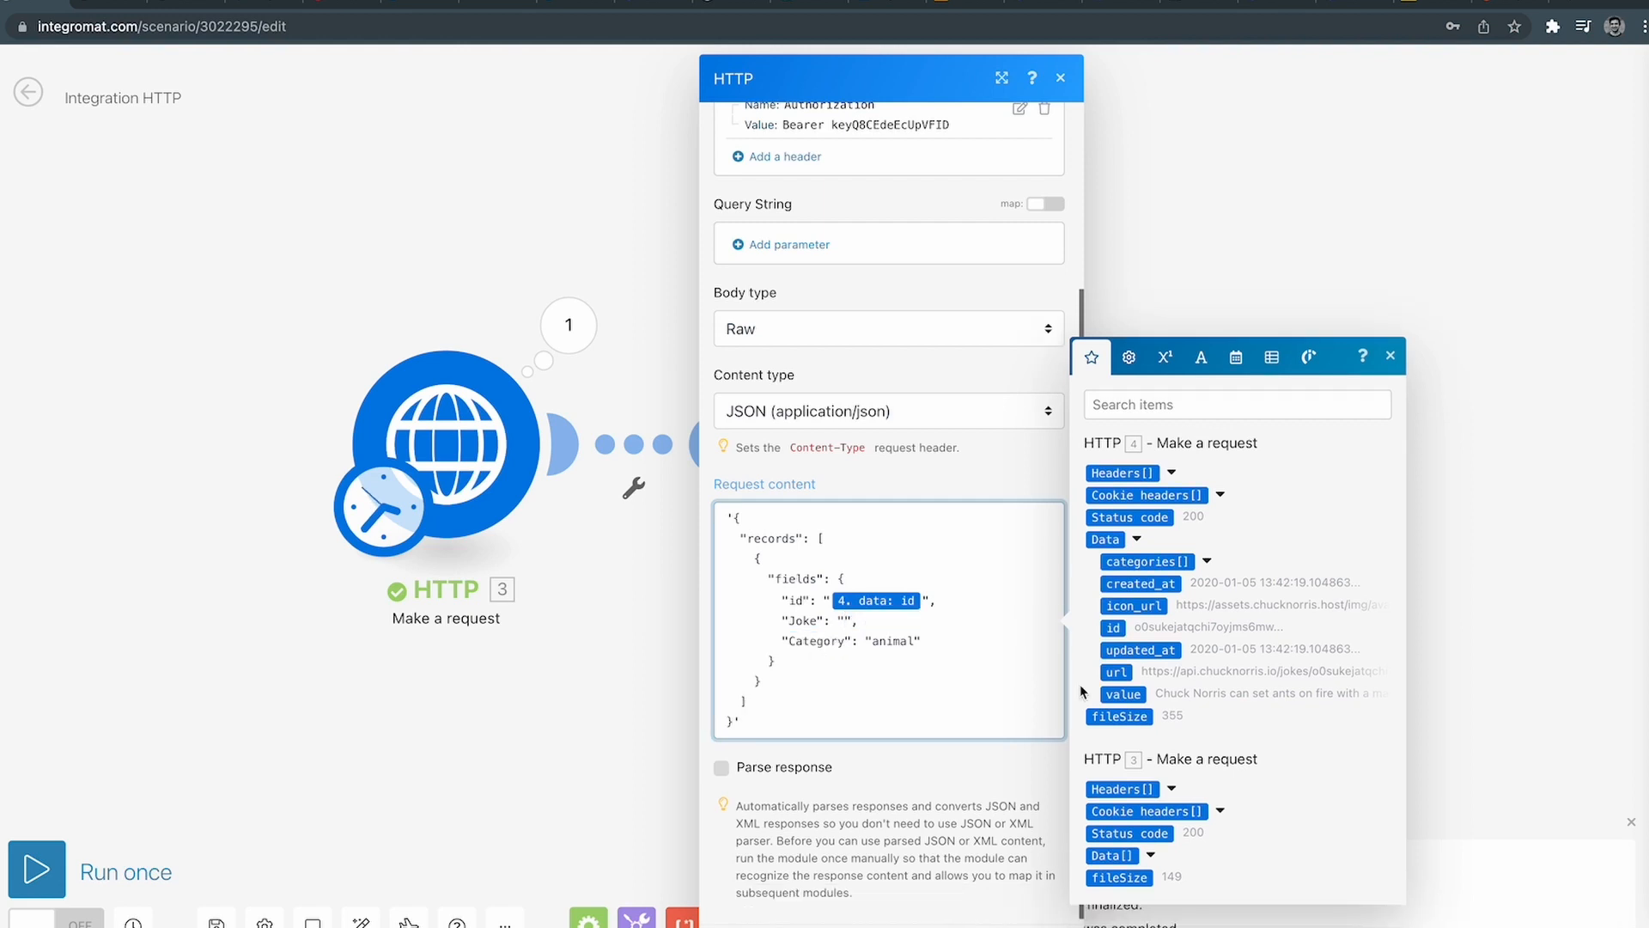
left_click_drag(1135, 692, 917, 672)
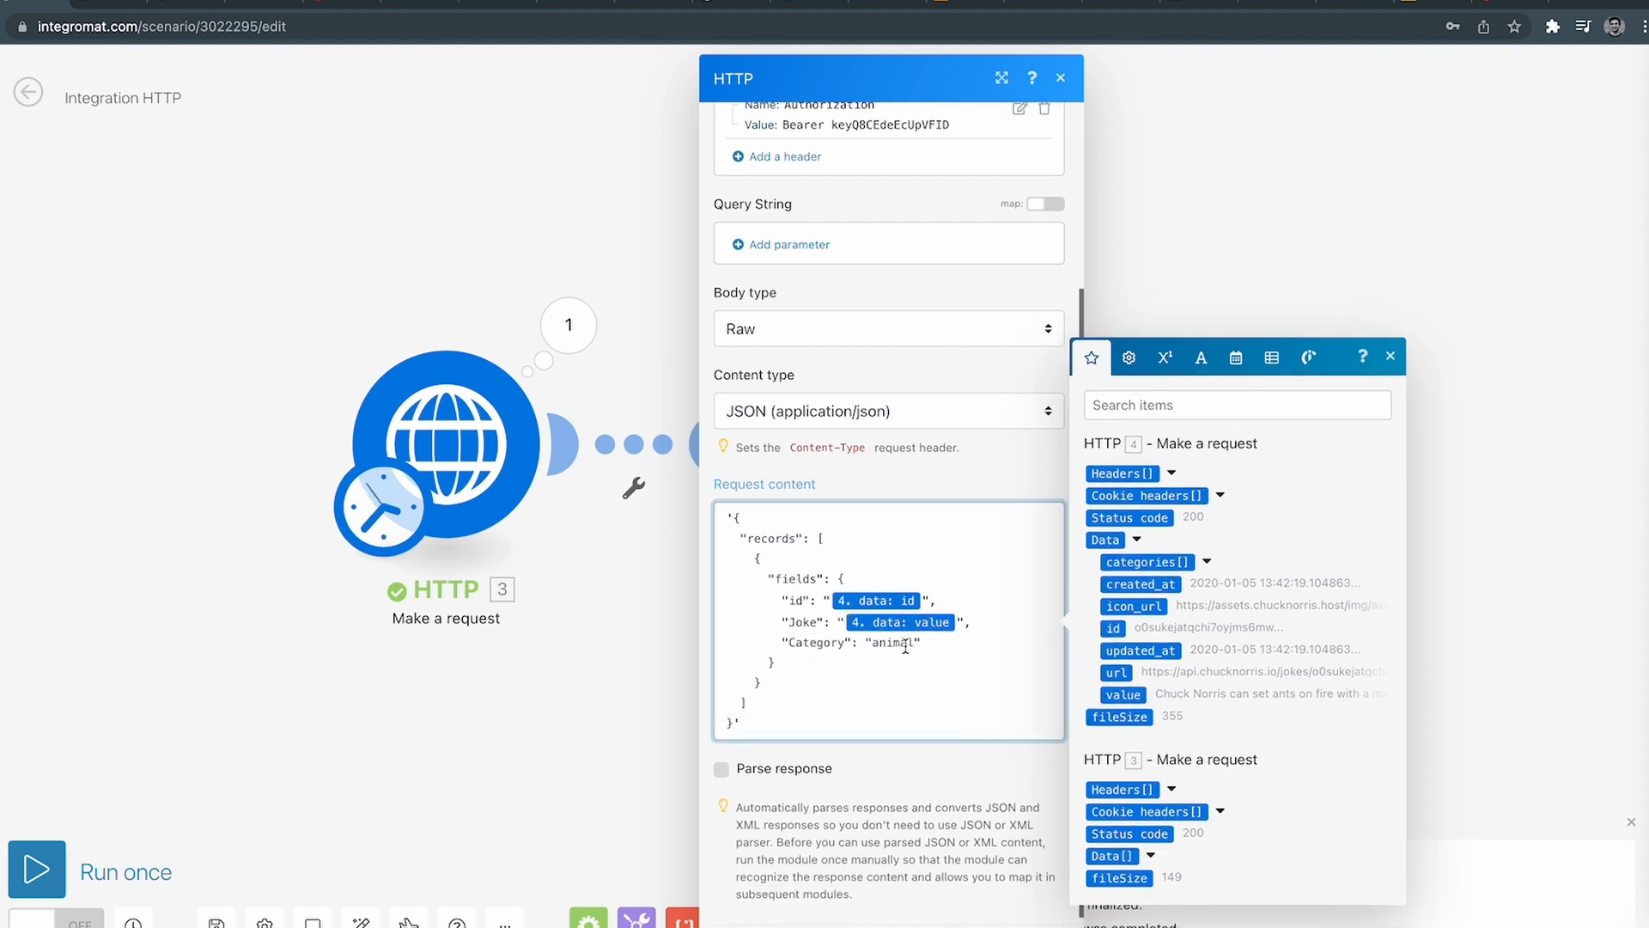
Replace the sample Category value "animal" with the first data item, data[1], from HTTP module 3 and save the module settings.
double_click(893, 642)
key("BackSpace")
left_click(1149, 855)
left_click_drag(1117, 867, 988, 730)
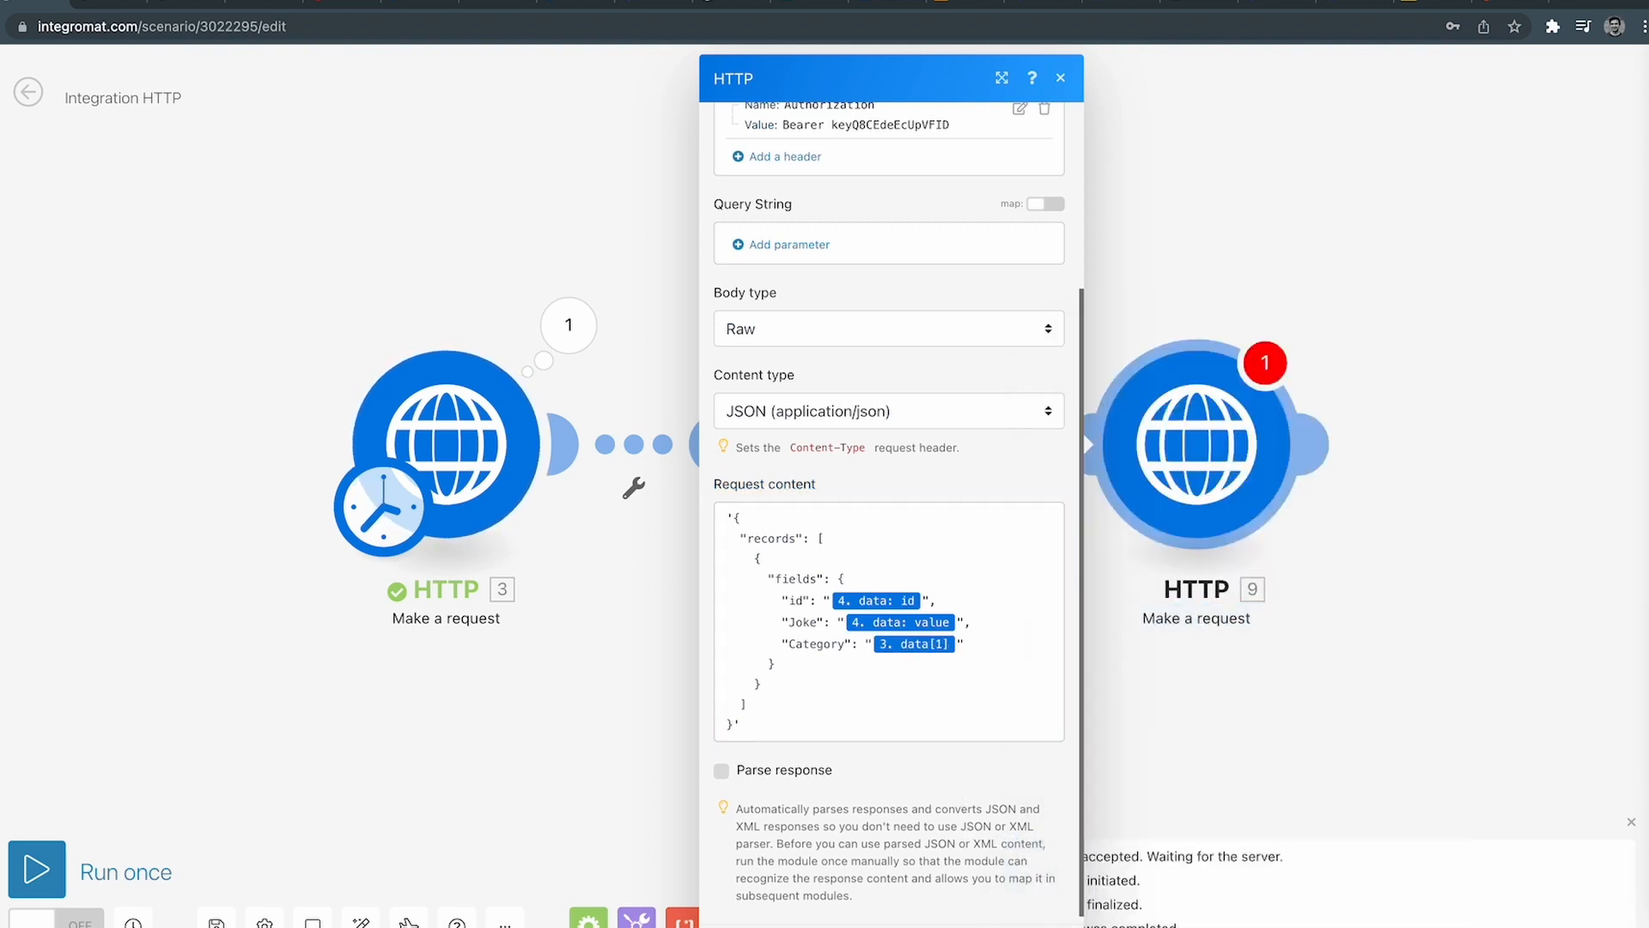
left_click(1040, 926)
Run the scenario once and inspect the output of the last HTTP module.
left_click(36, 868)
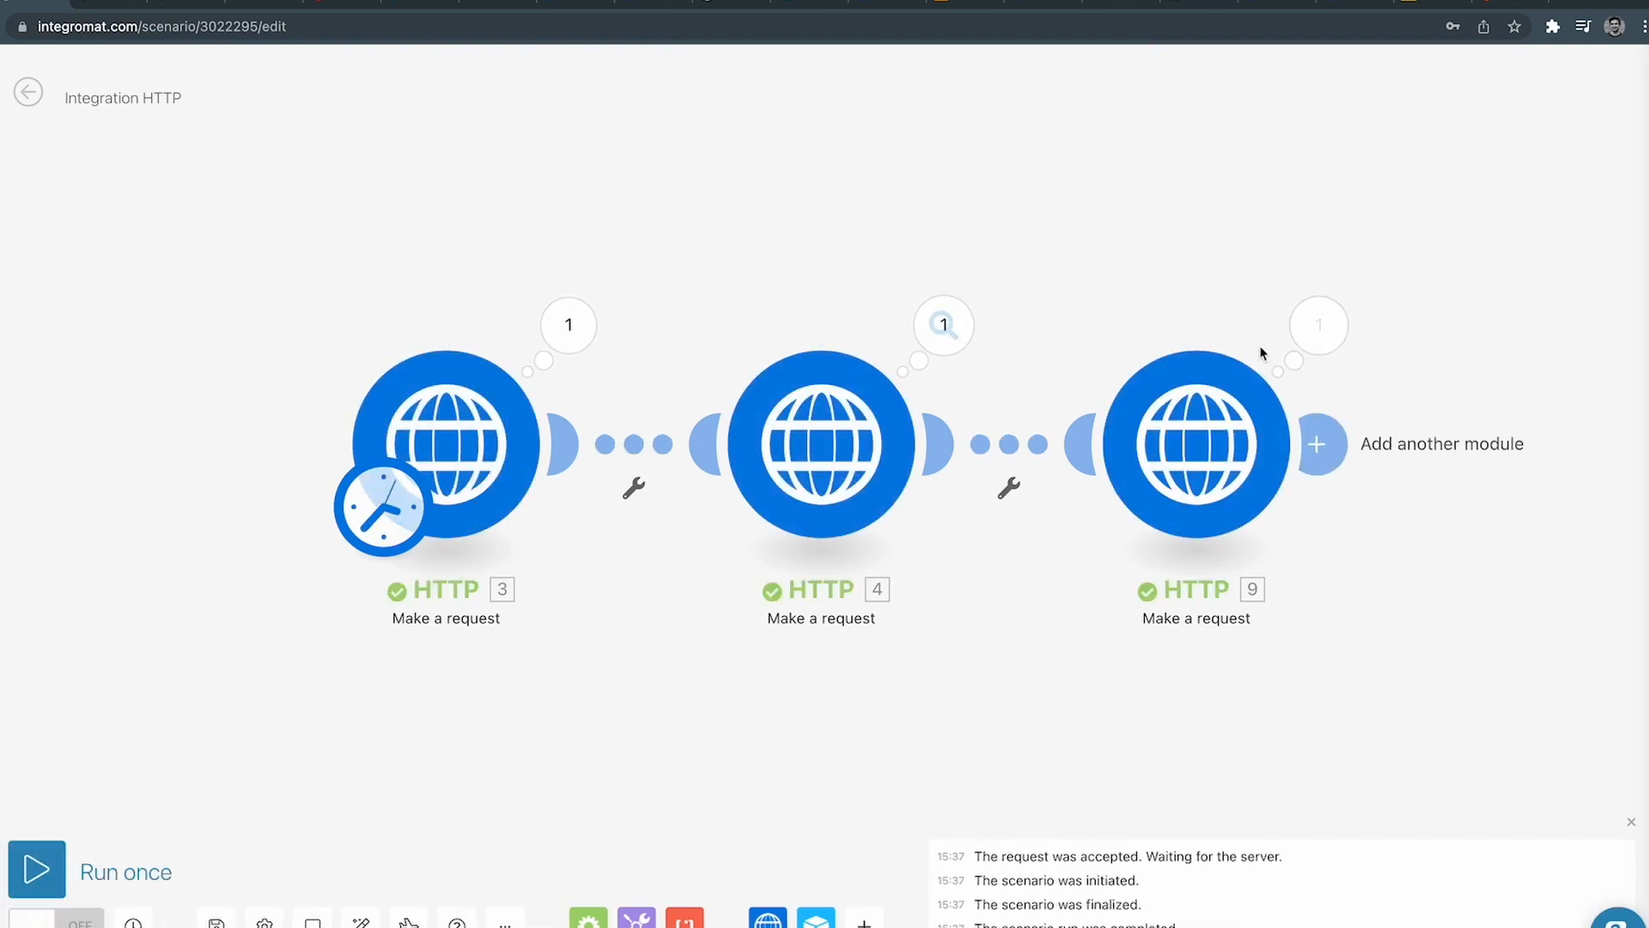
left_click(1319, 325)
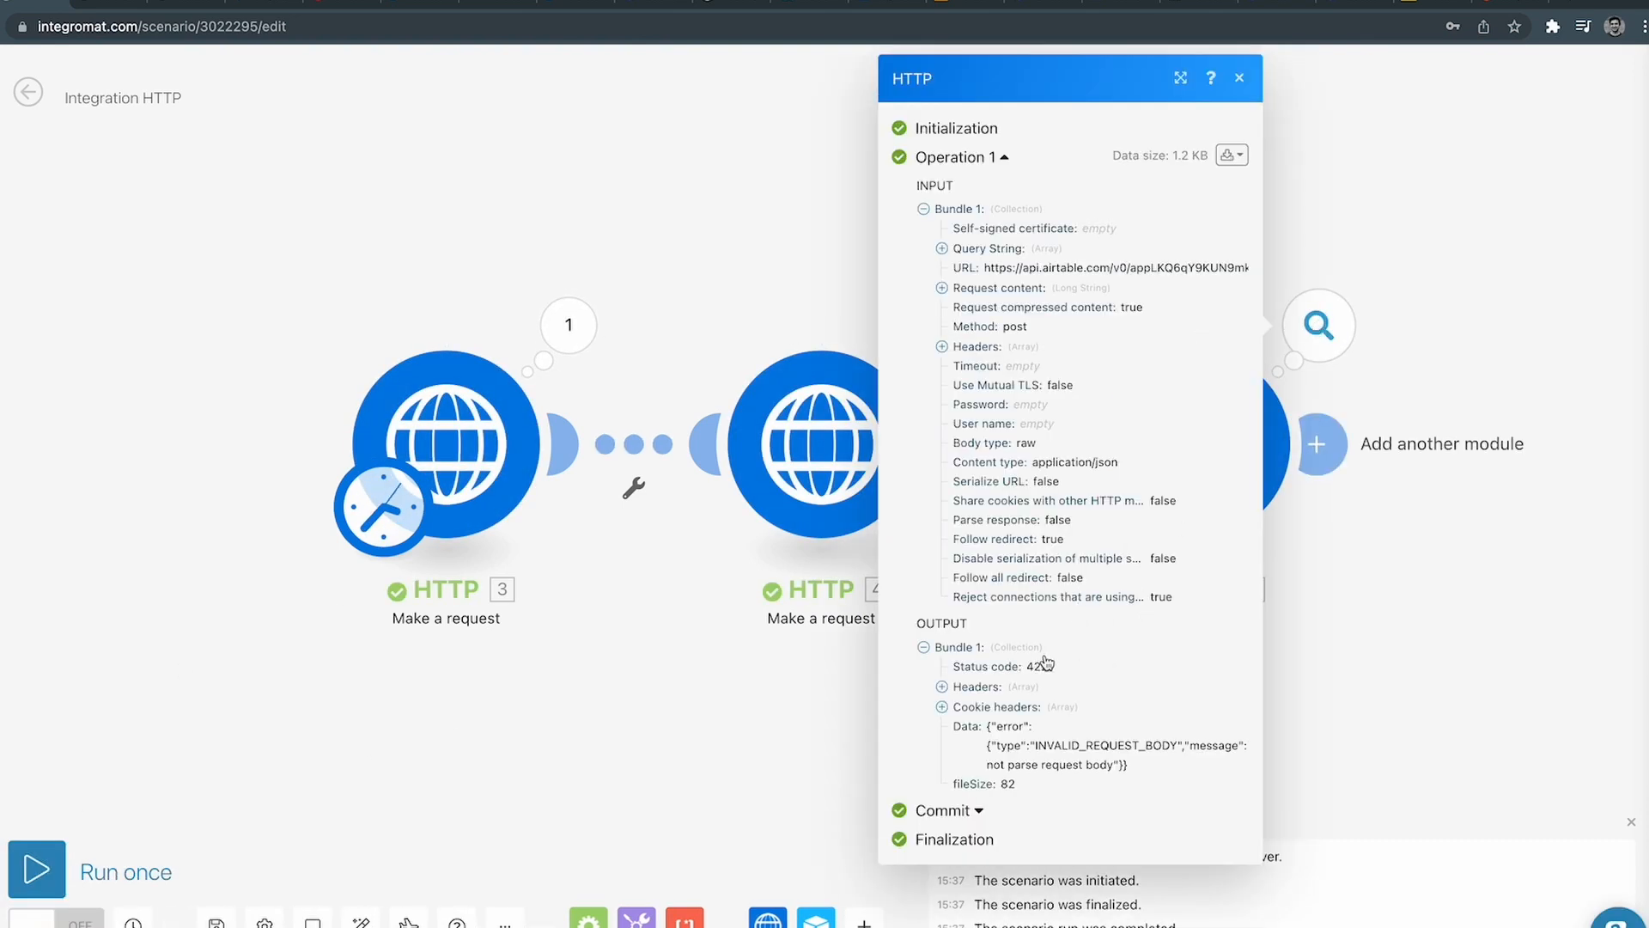
left_click(1384, 700)
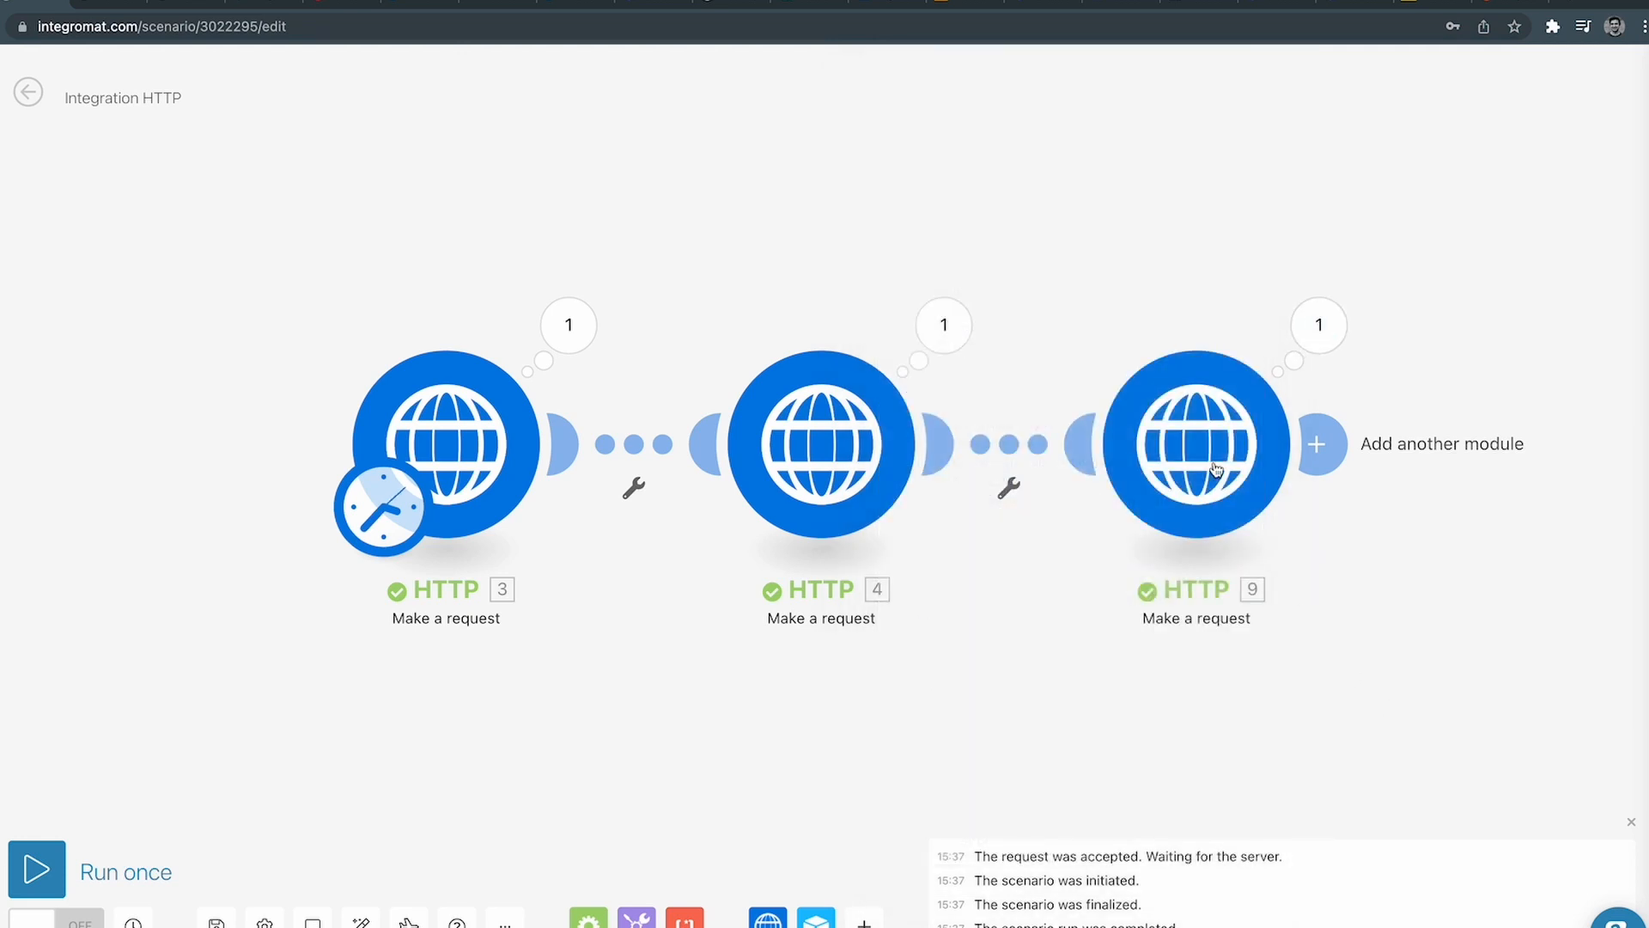
Remove the single quotes before and after the JSON in the last HTTP module's request content and save the module.
left_click(1217, 468)
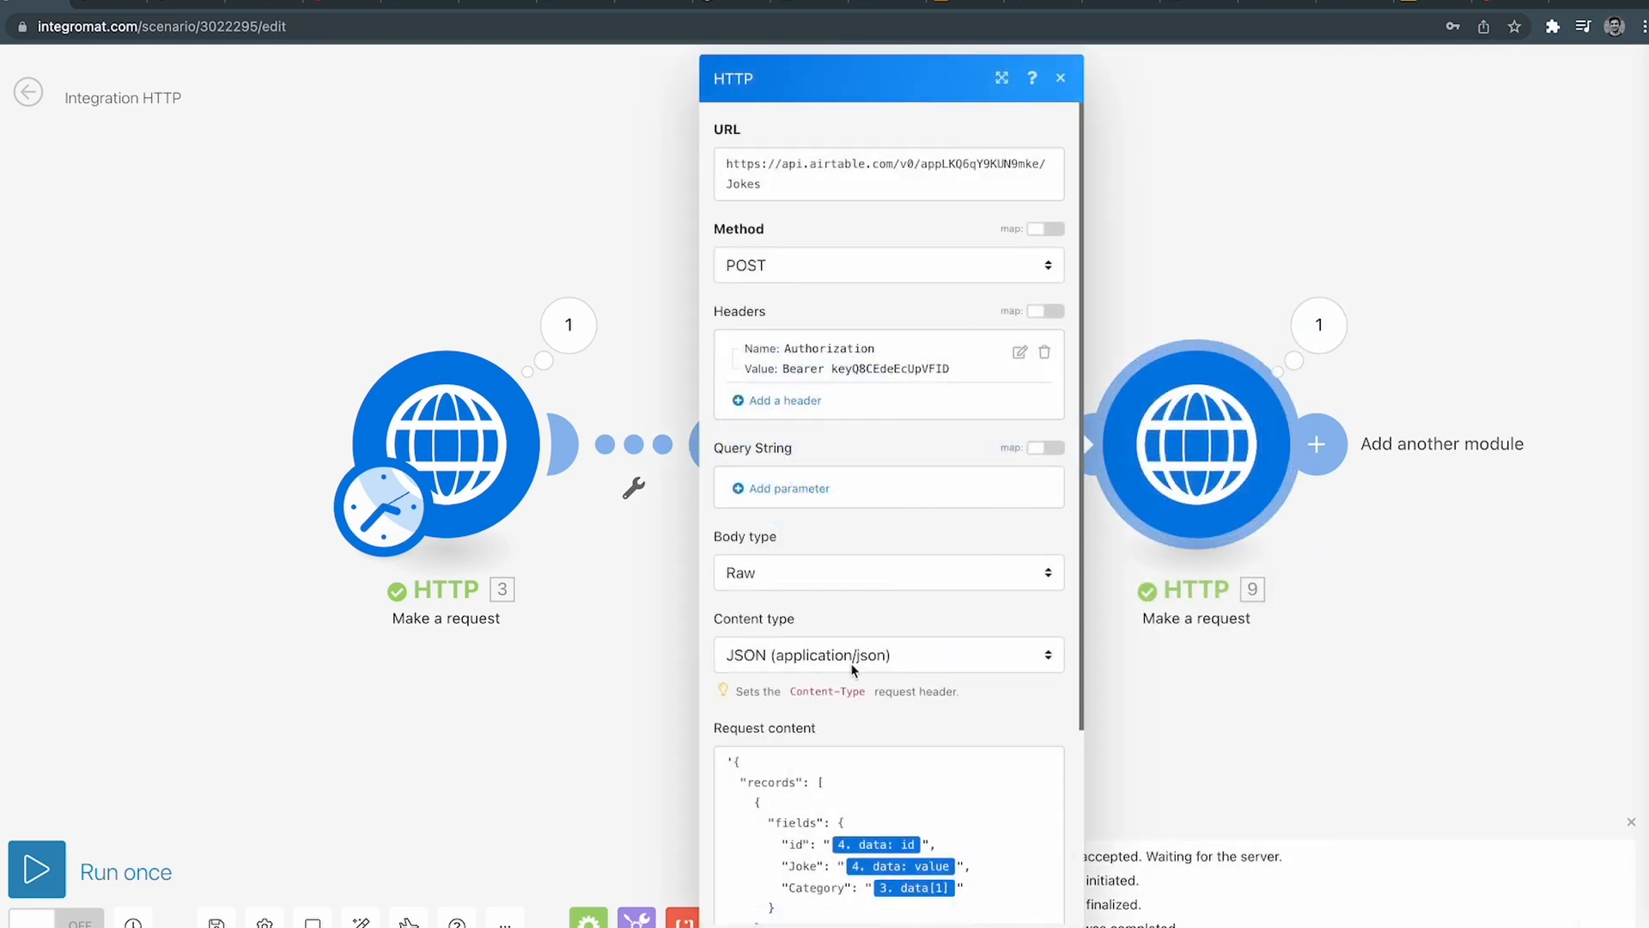
scroll(854, 668, "down", 3)
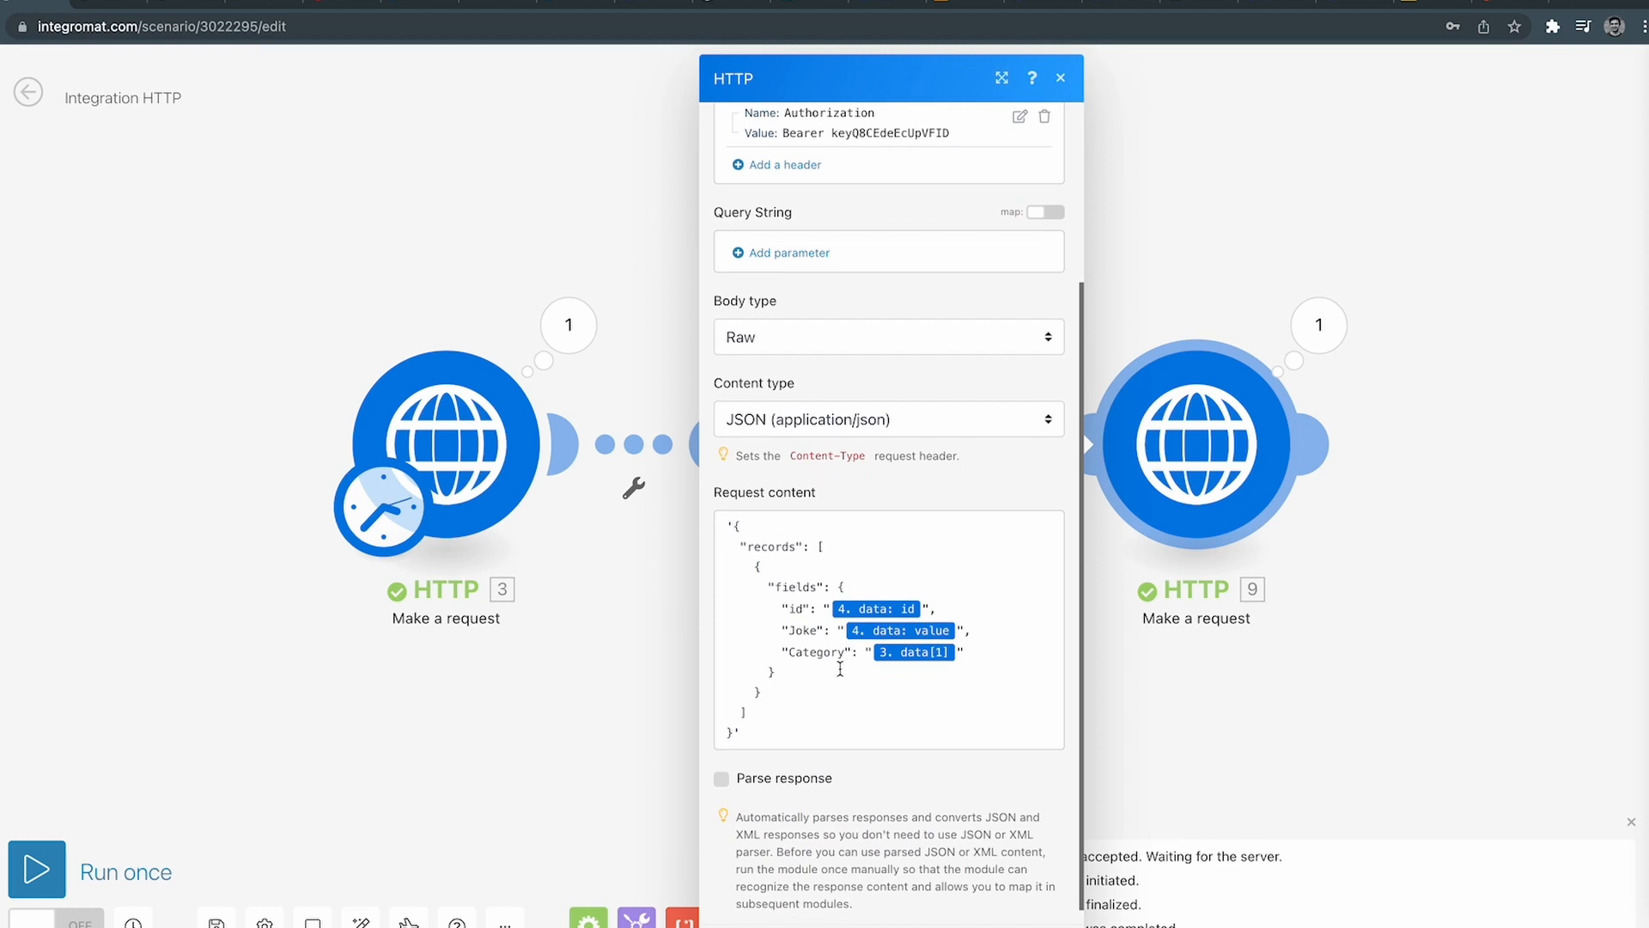
left_click(840, 669)
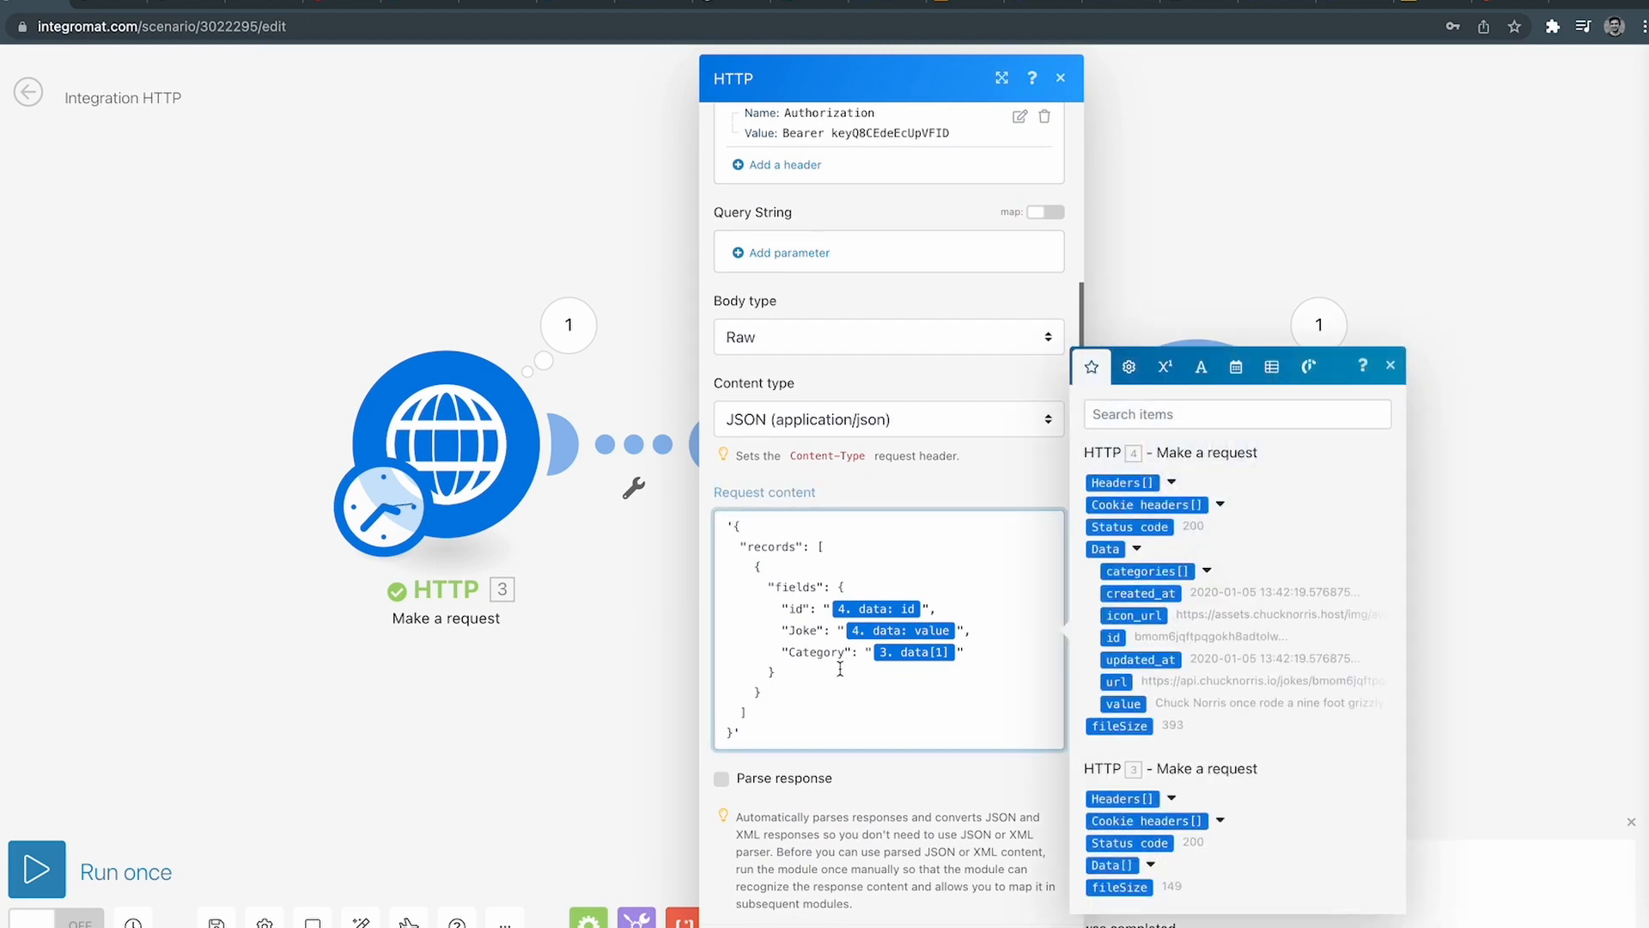
left_click(750, 730)
key("BackSpace")
left_click(736, 521)
key("BackSpace")
left_click(1038, 927)
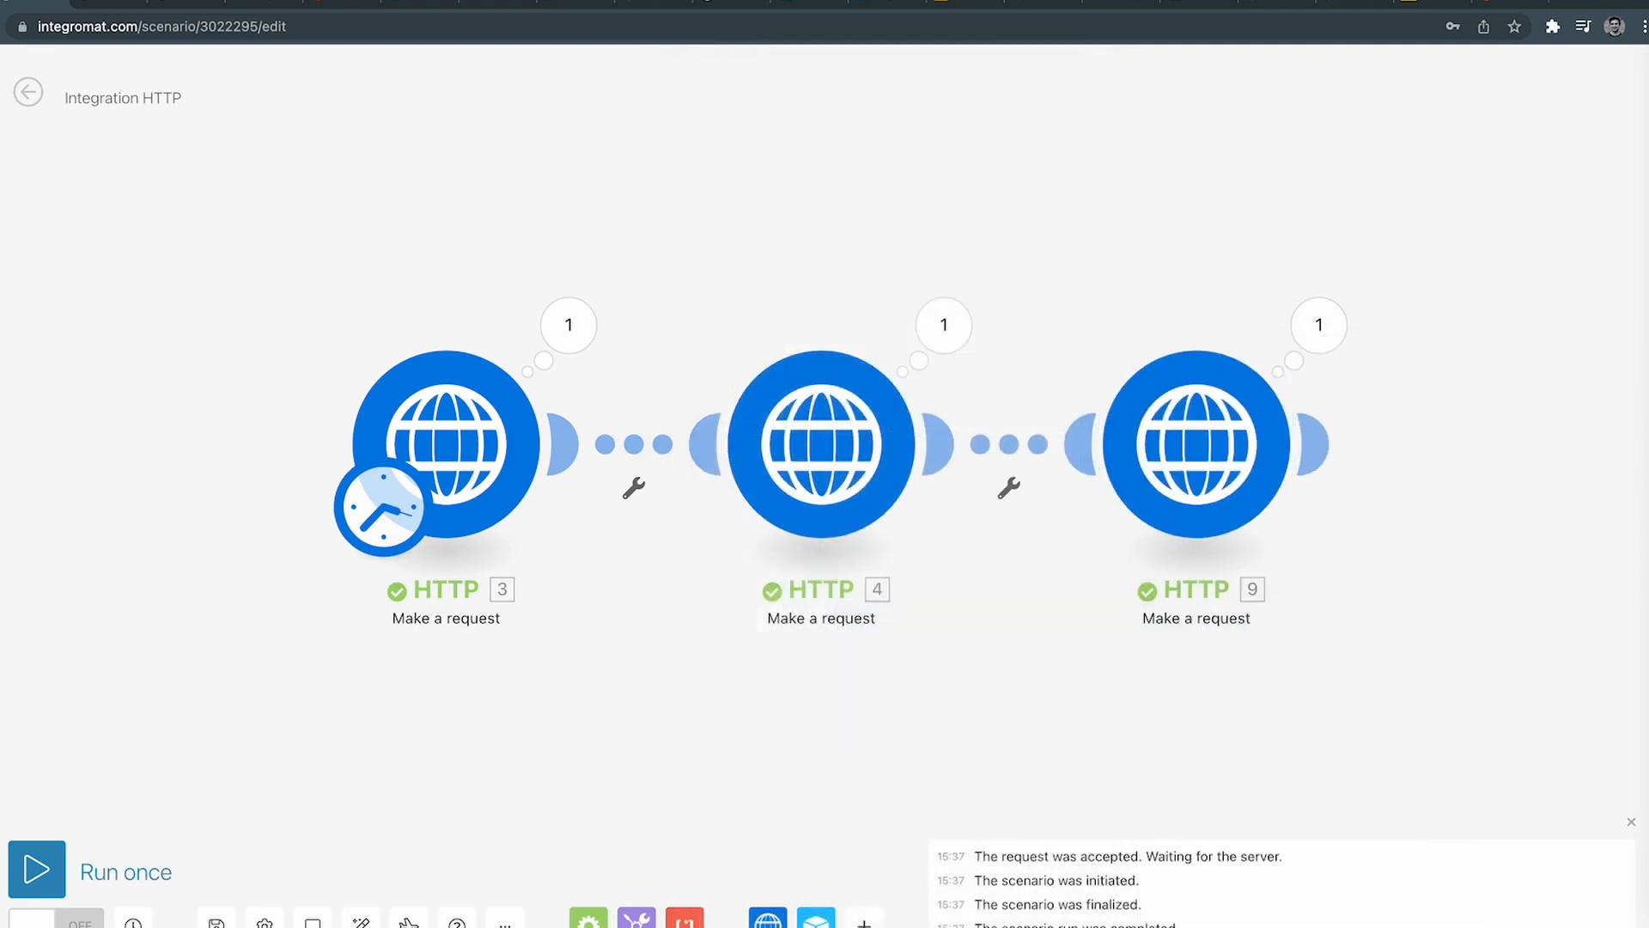
Run the scenario once again, inspect the last HTTP module's output, and bring up the Airtable Jokes table to check for the record.
left_click(40, 866)
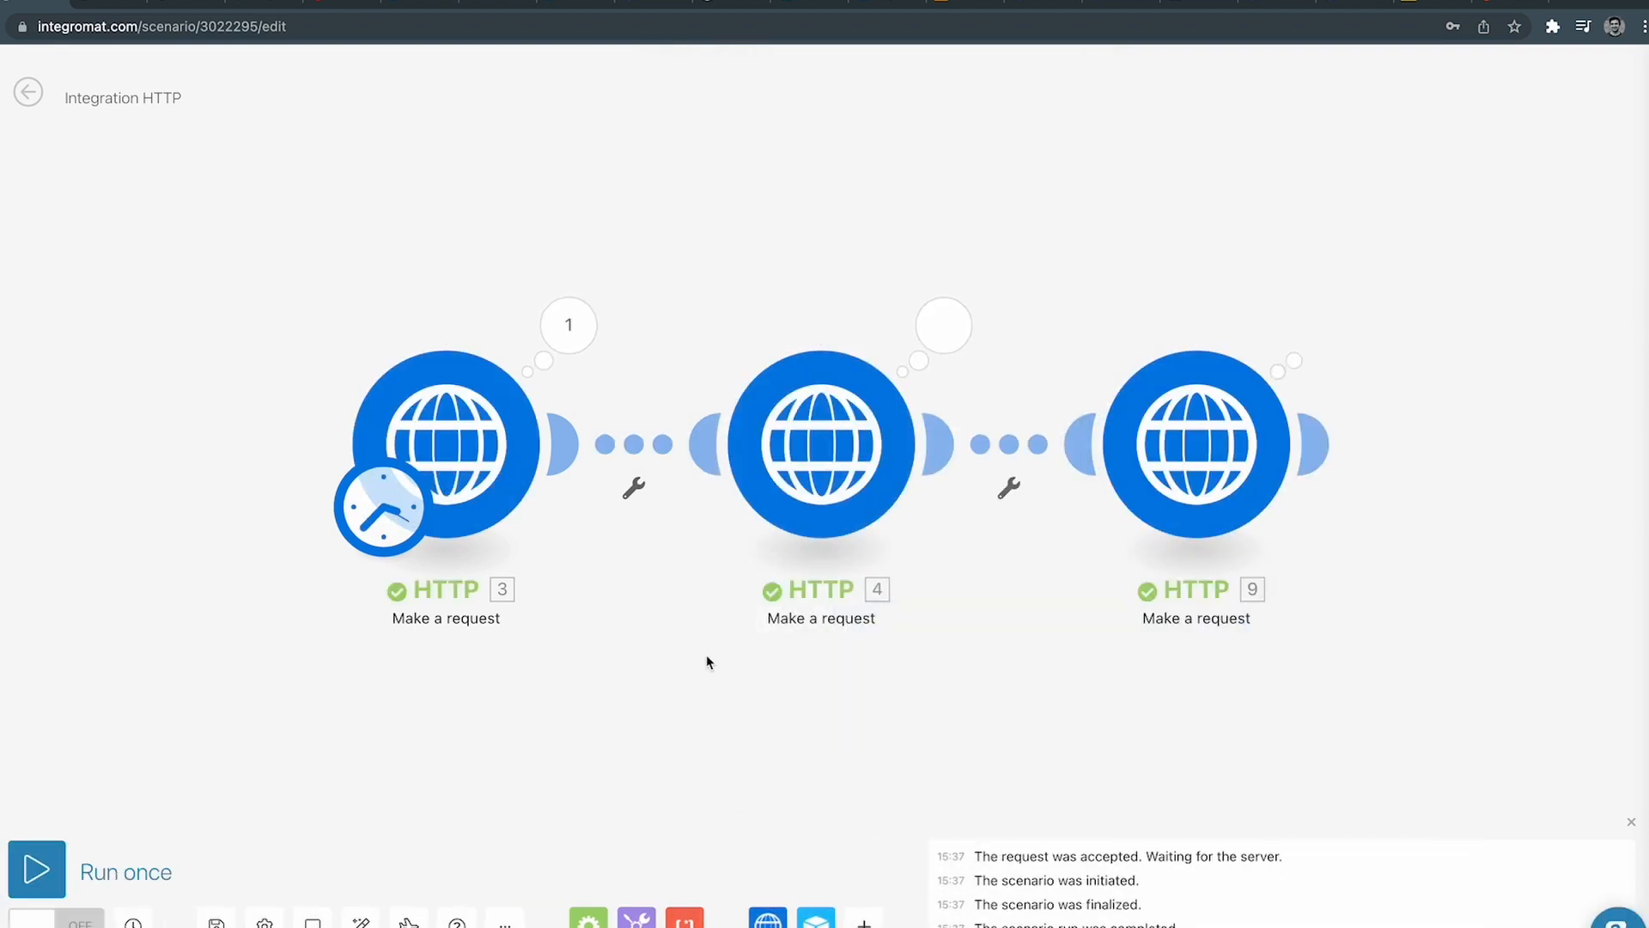
left_click(1289, 341)
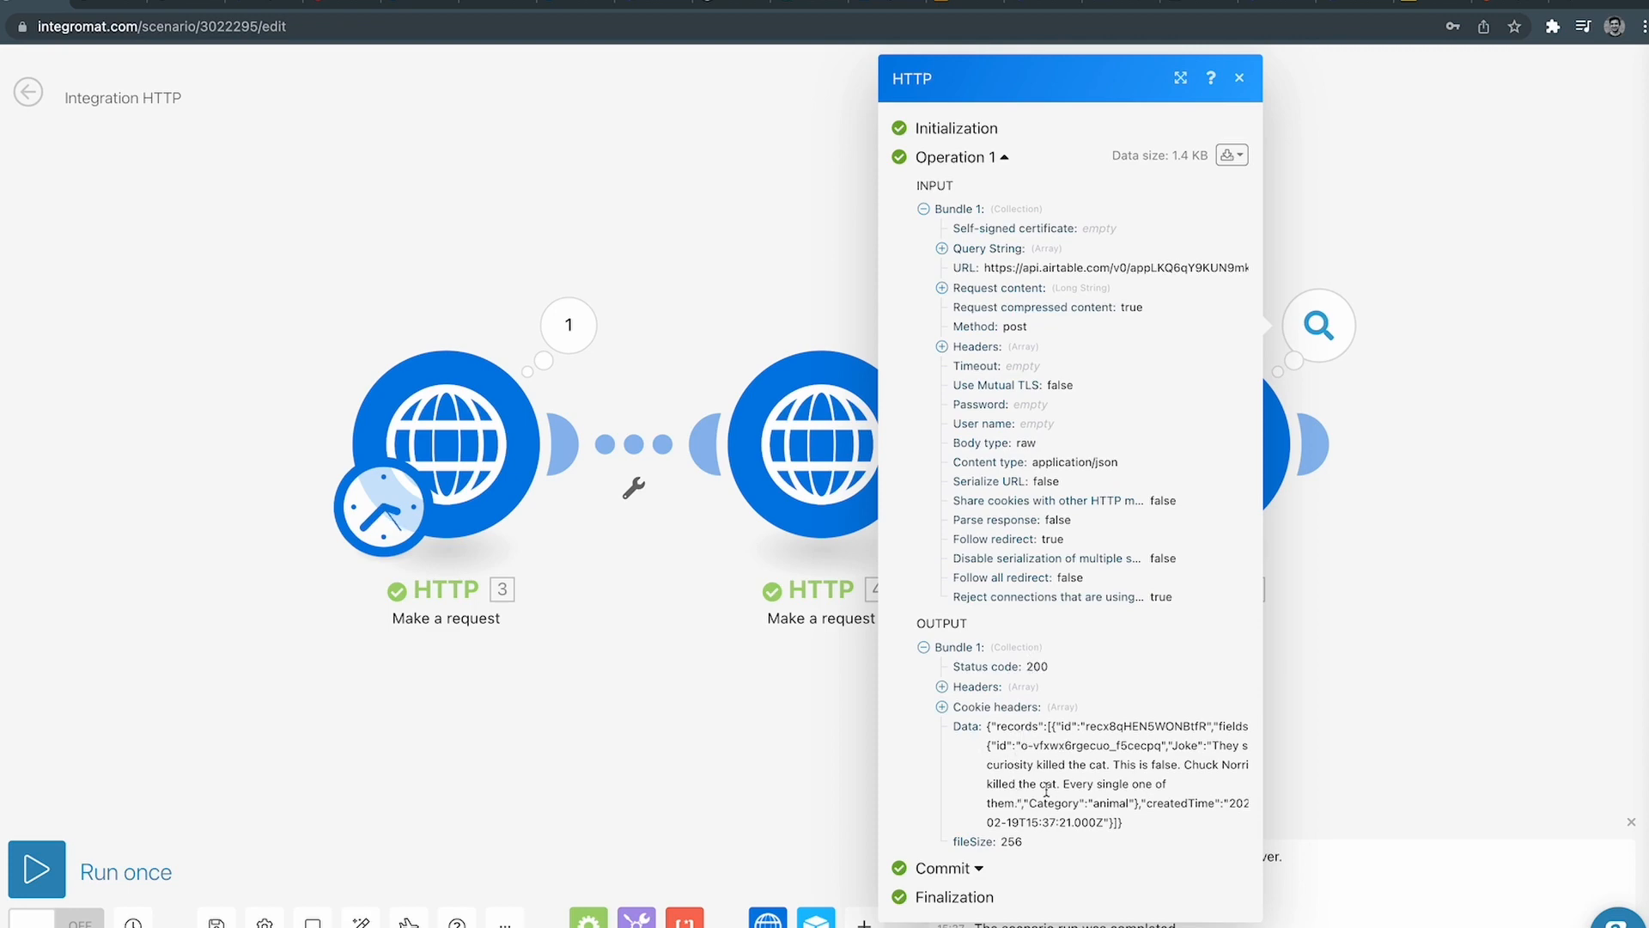
key("ctrl+Up")
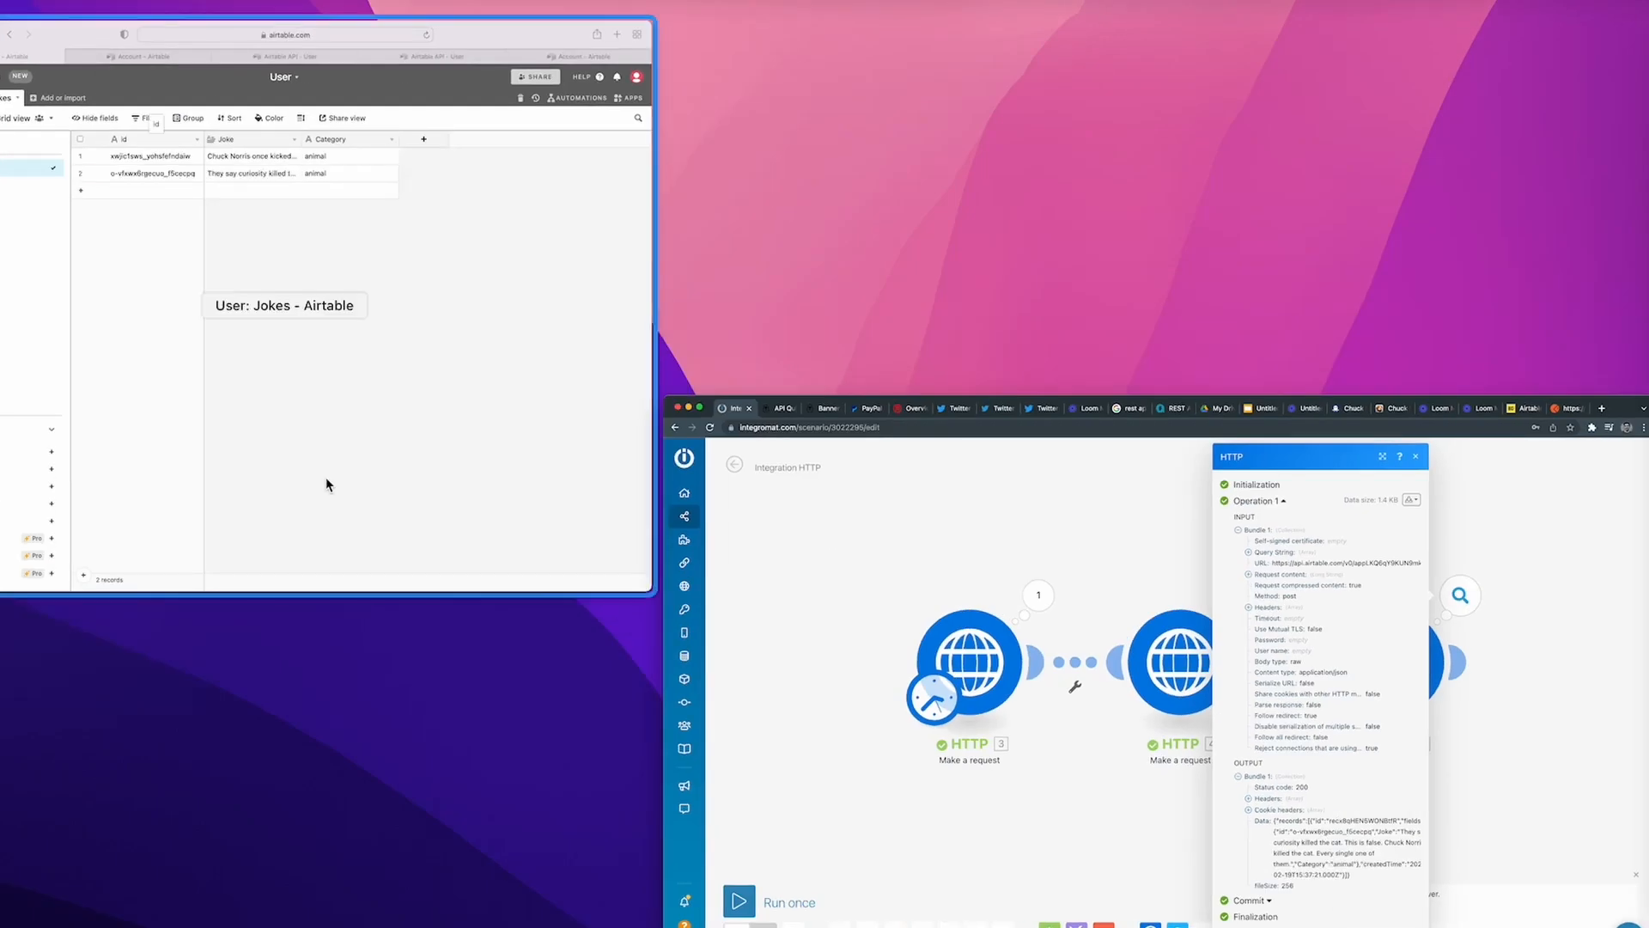
left_click(327, 479)
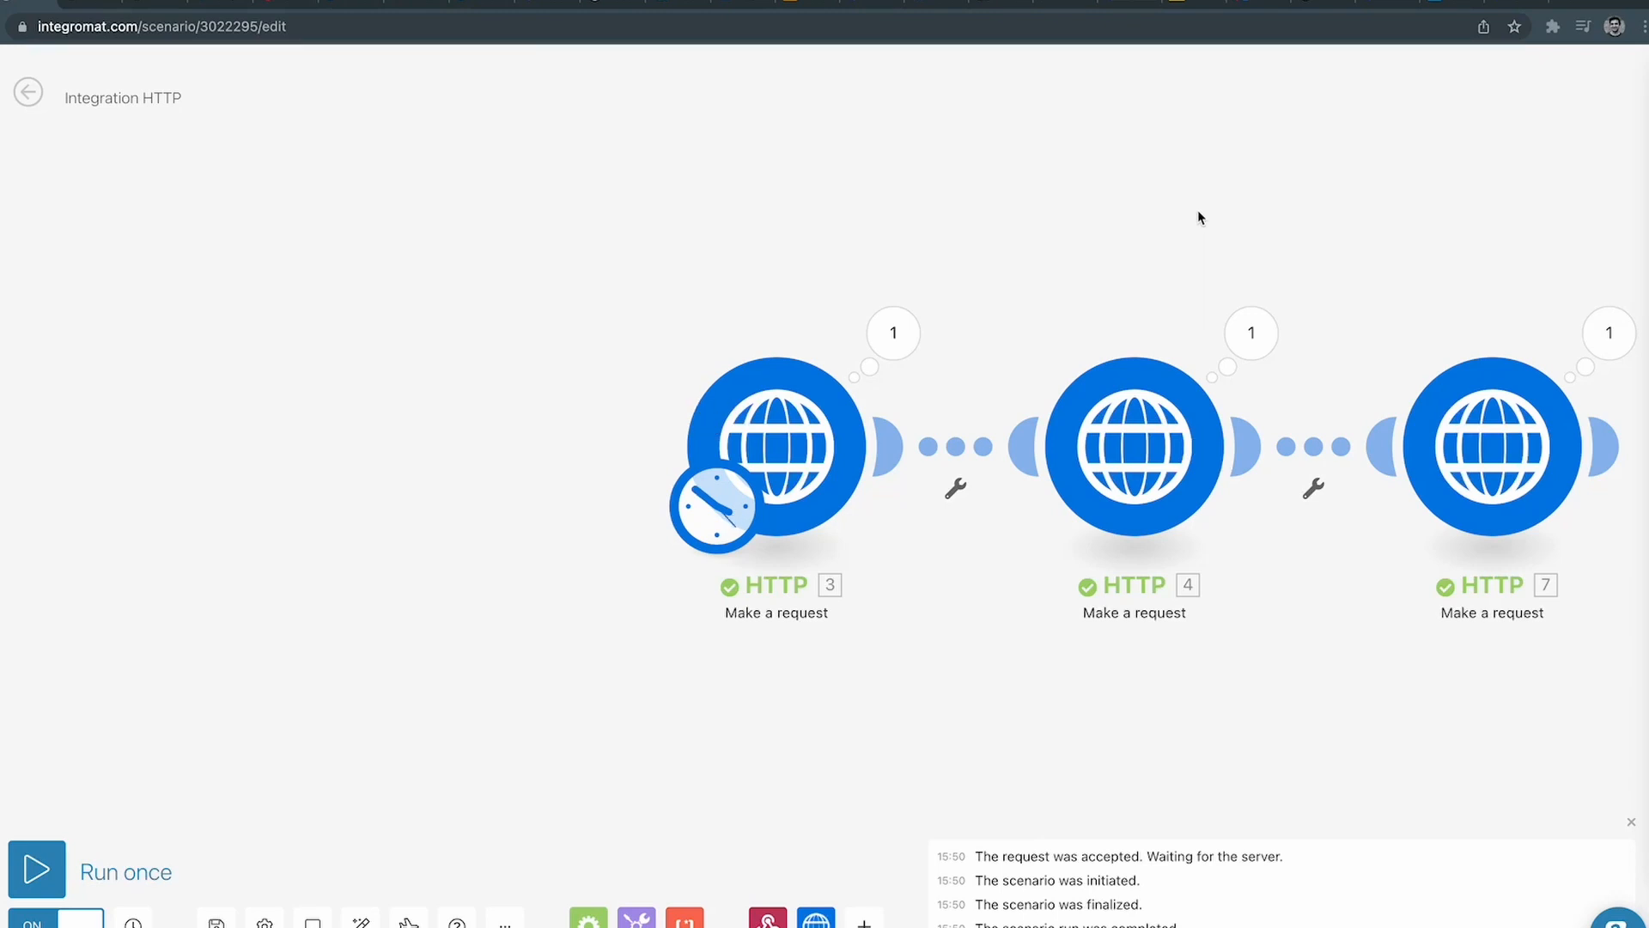
Switch to the Softr marketplace application and add a new page named Joke.
scroll(1205, 216, "right", 1)
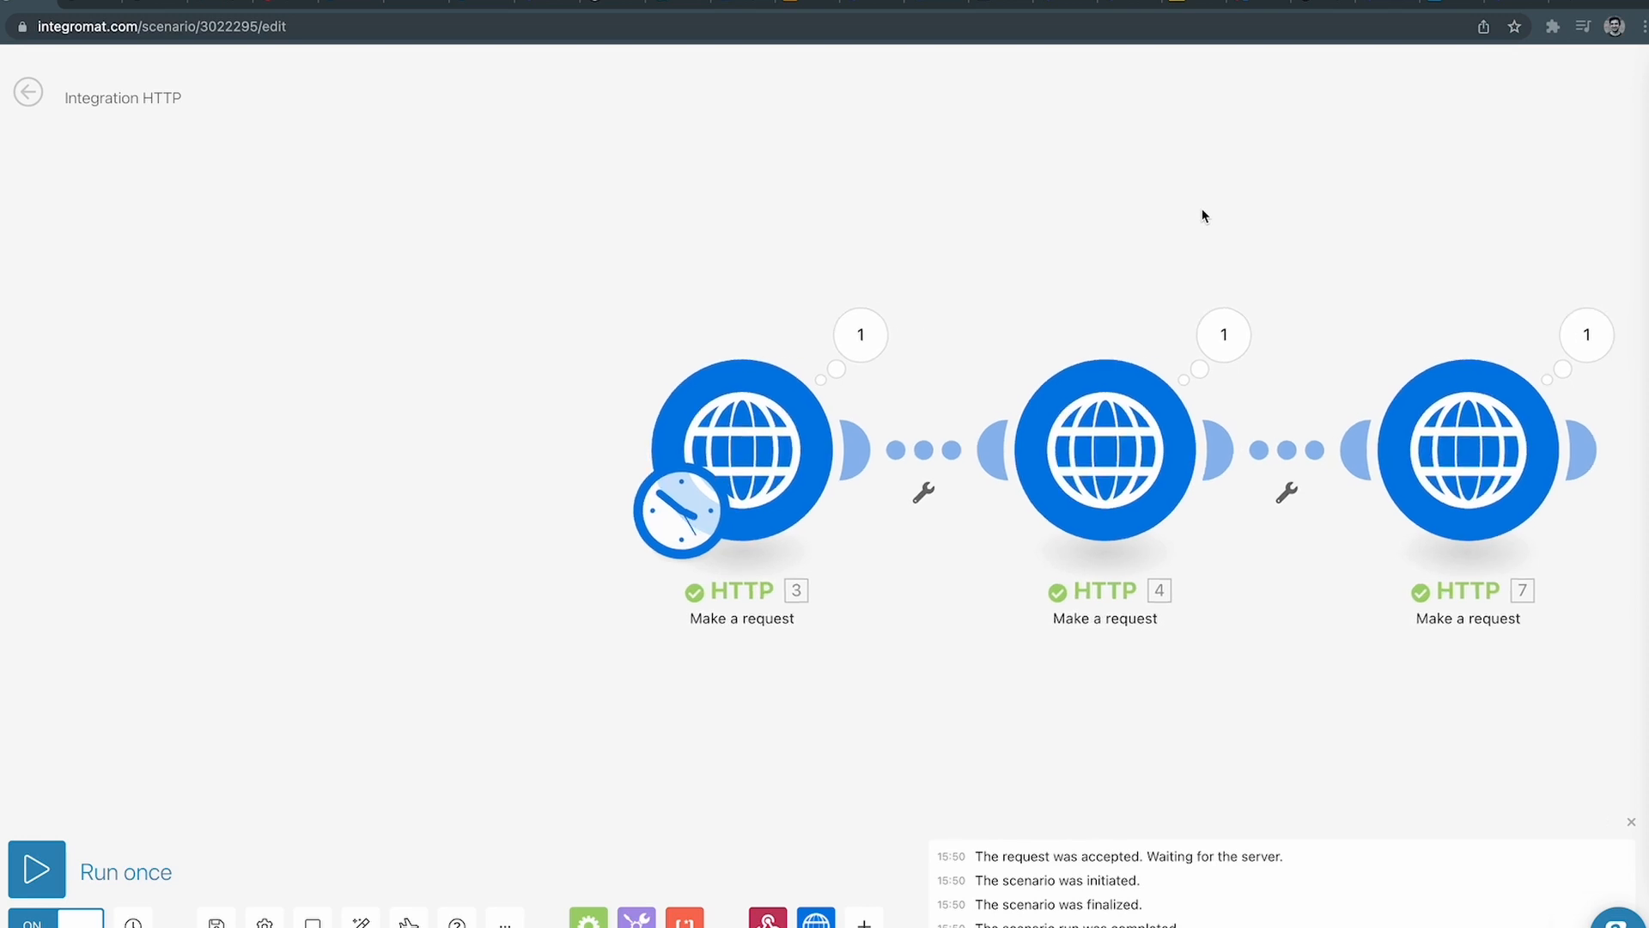
left_click(1246, 4)
left_click(2, 189)
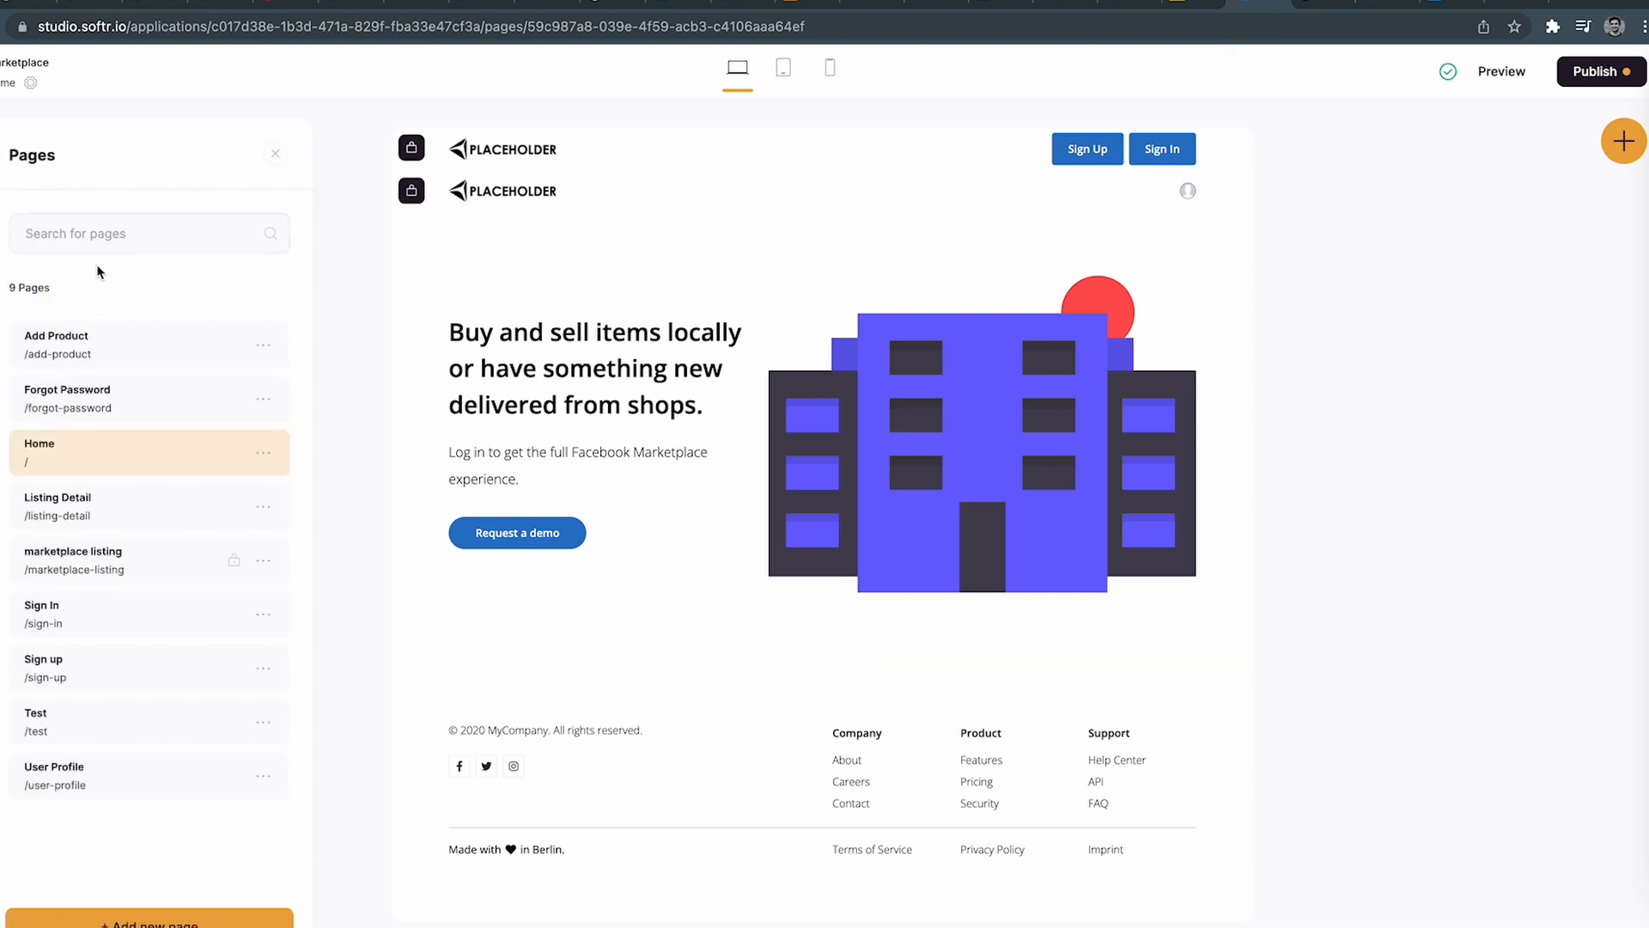
left_click(154, 921)
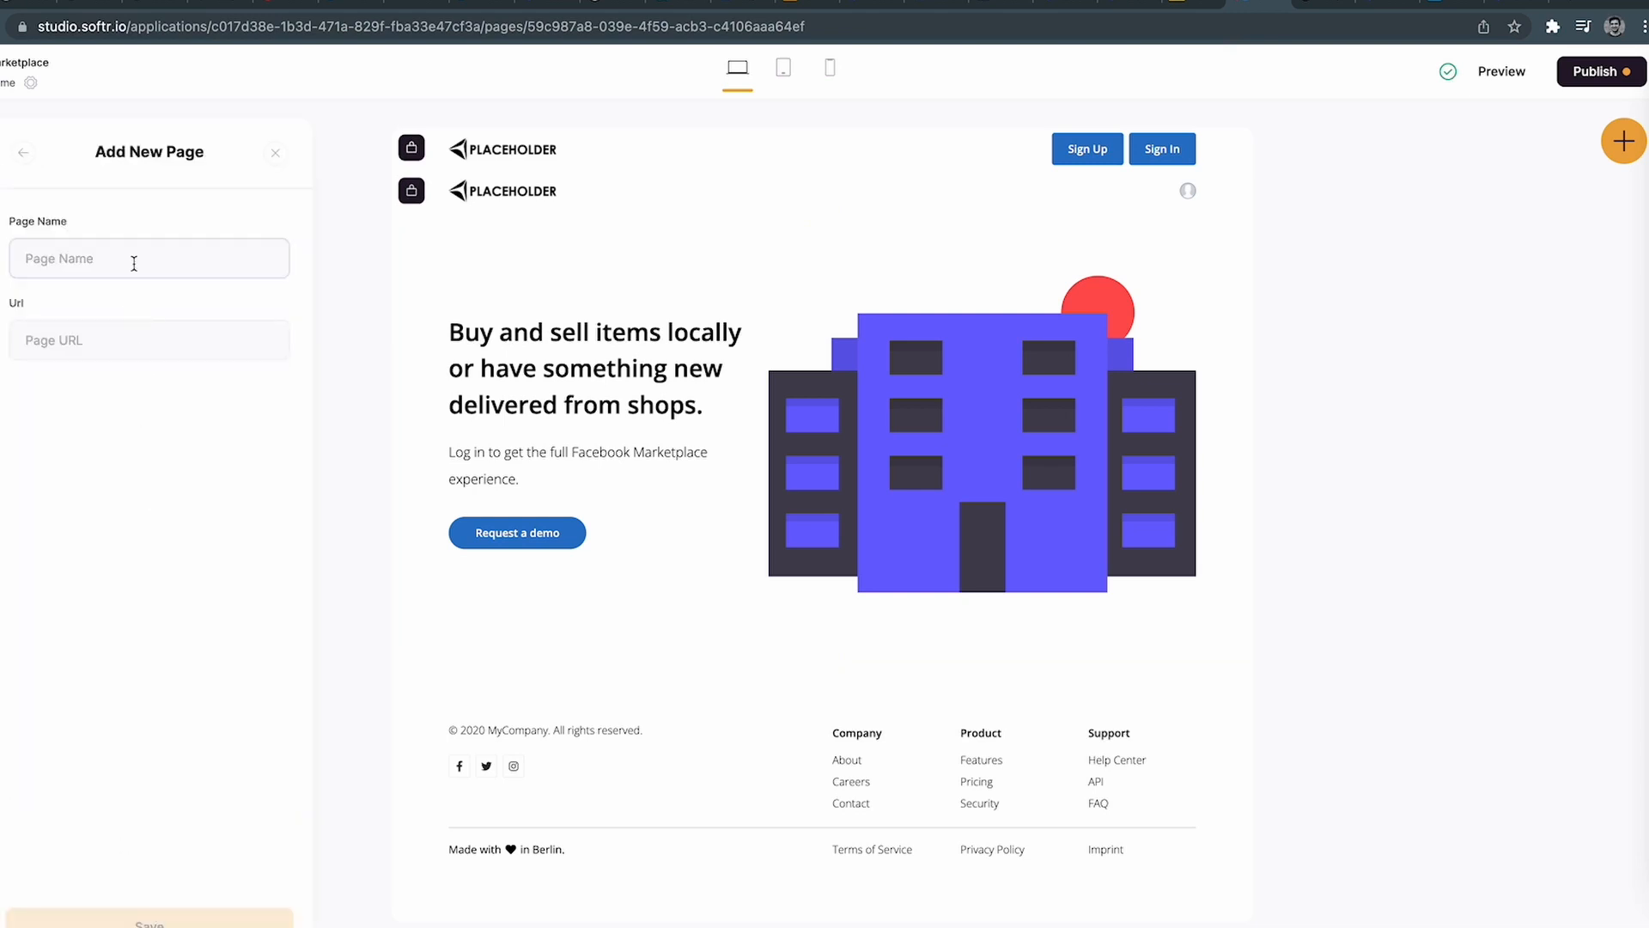
left_click(132, 262)
type("Jo")
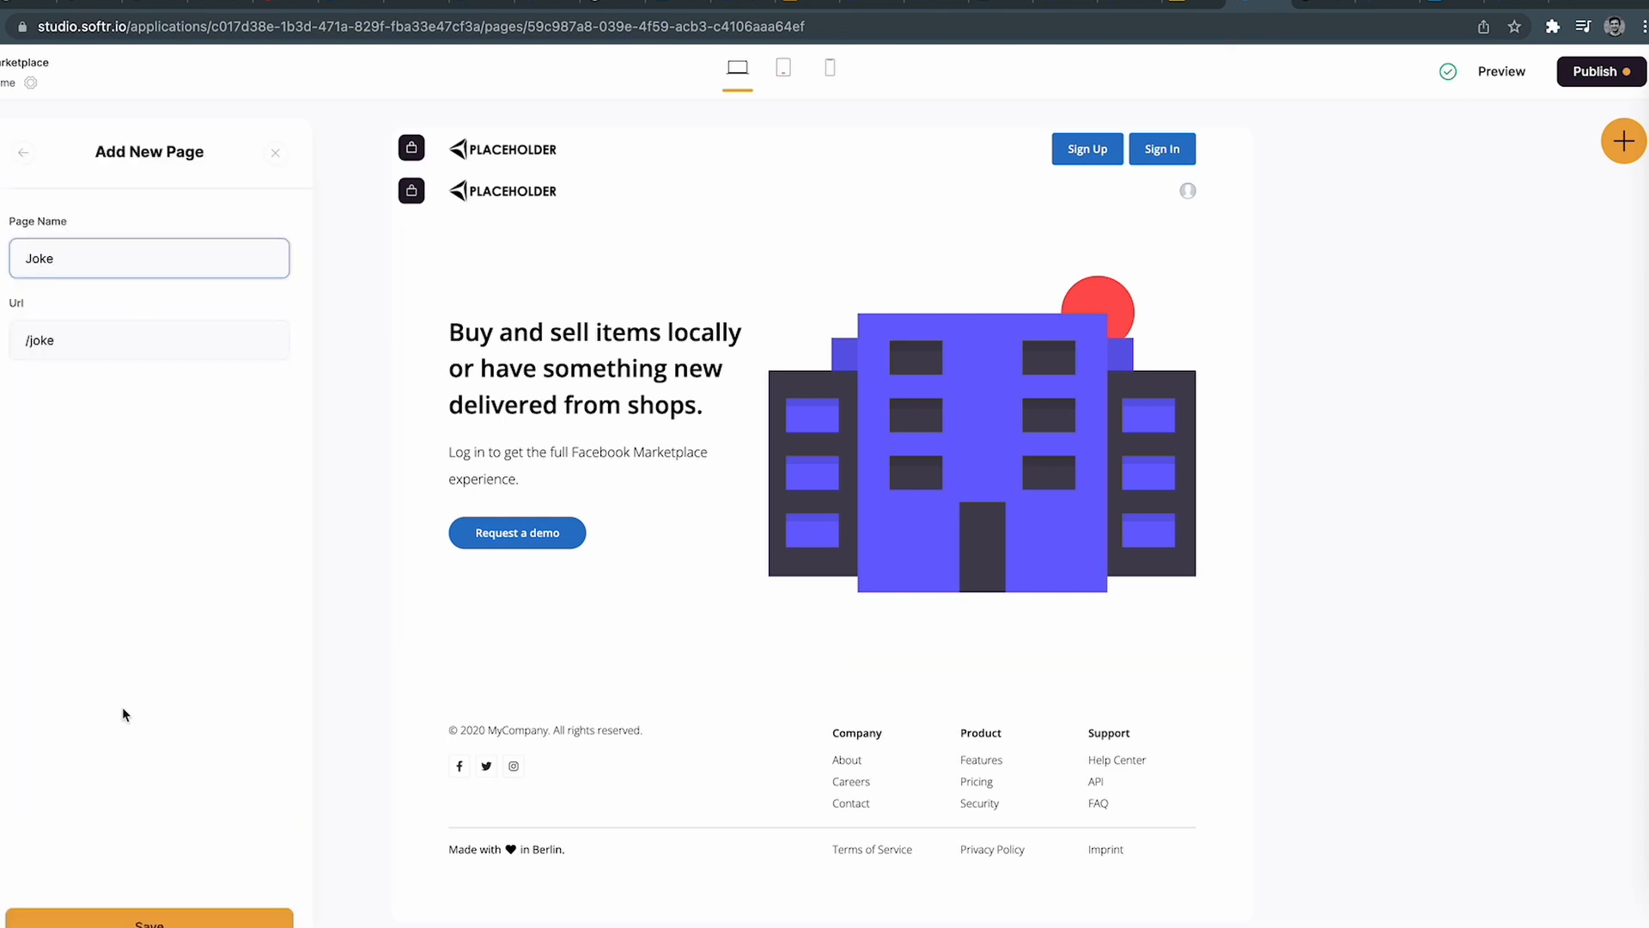
type("ke")
left_click(142, 913)
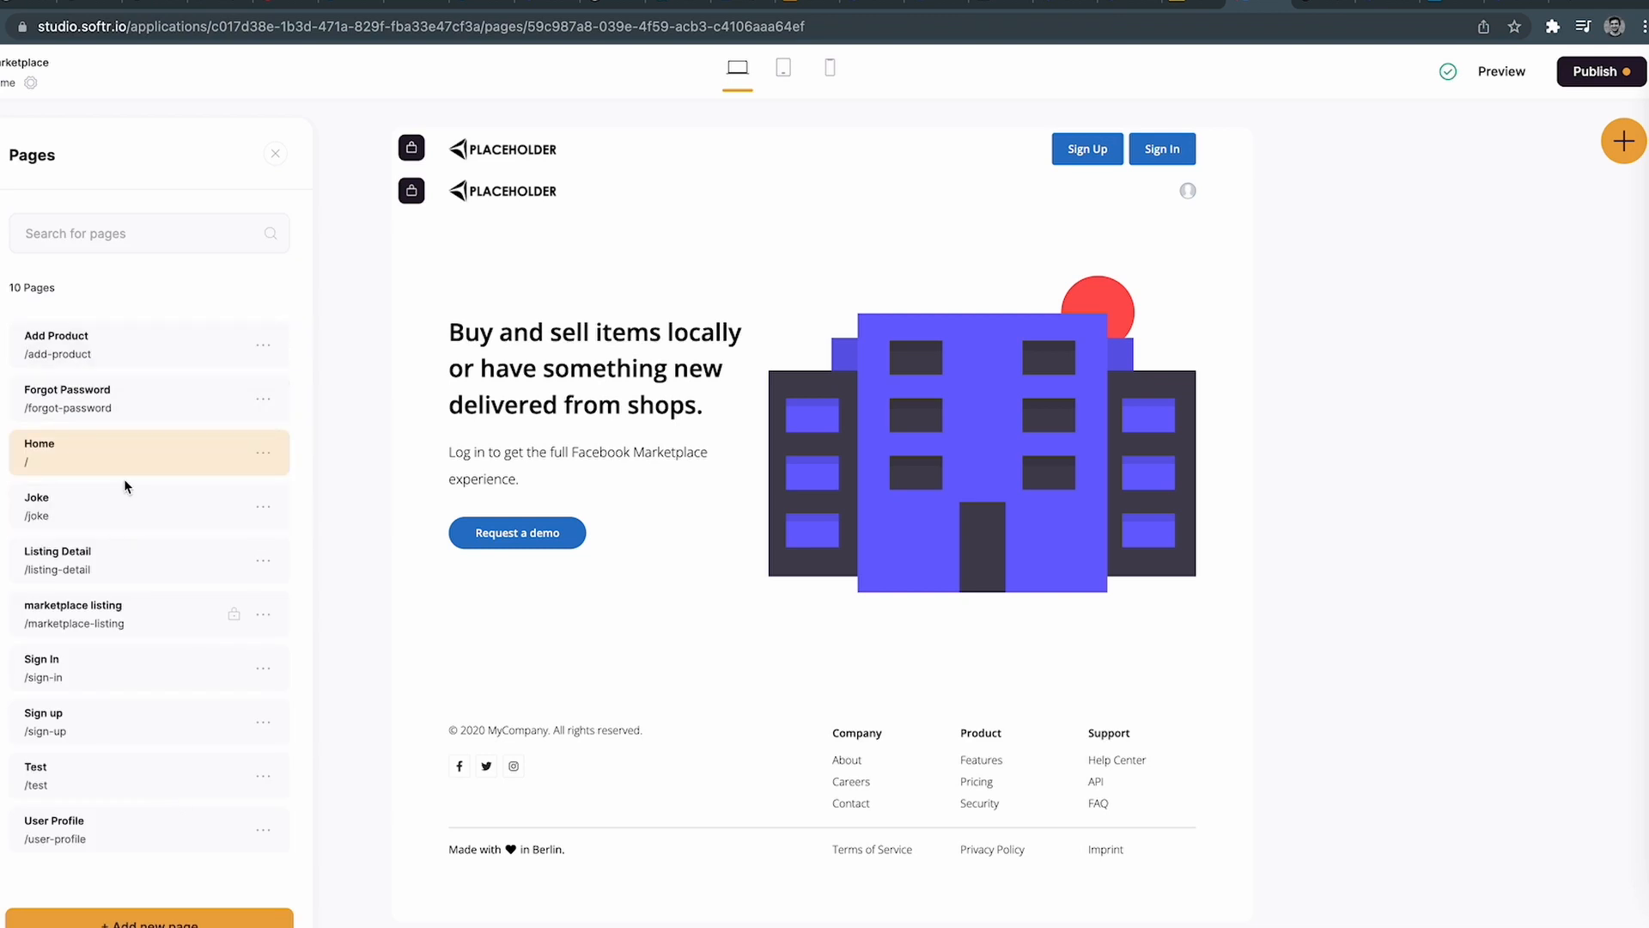
Open the Joke page for editing and add a Sales form block between the header and the footer.
left_click(131, 516)
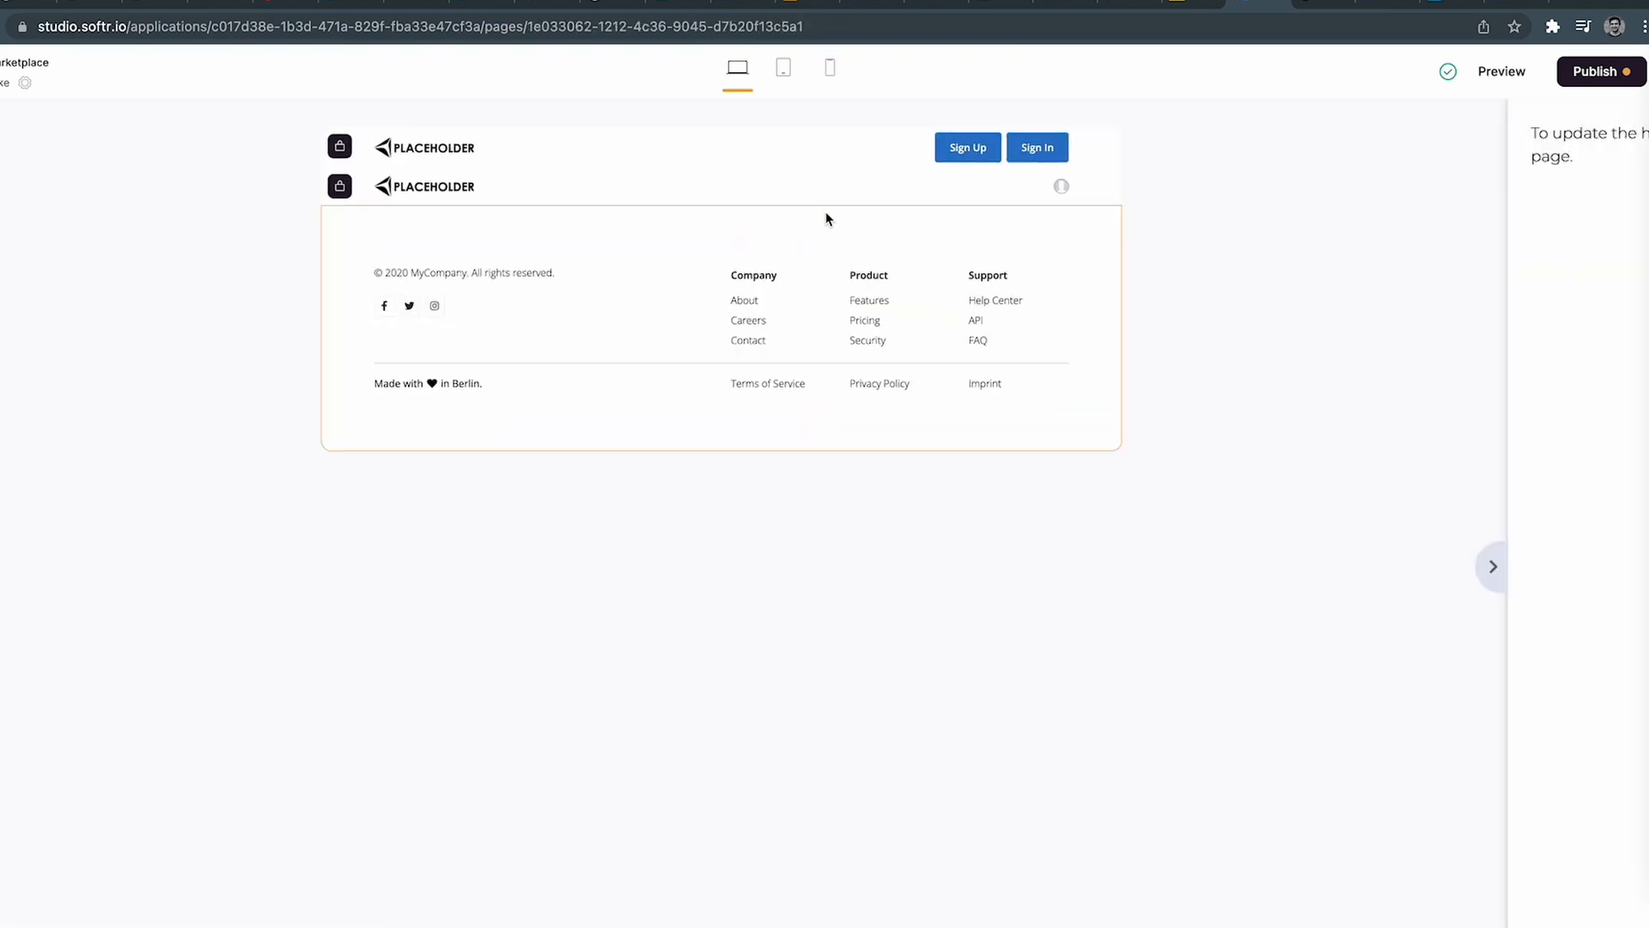
left_click(589, 199)
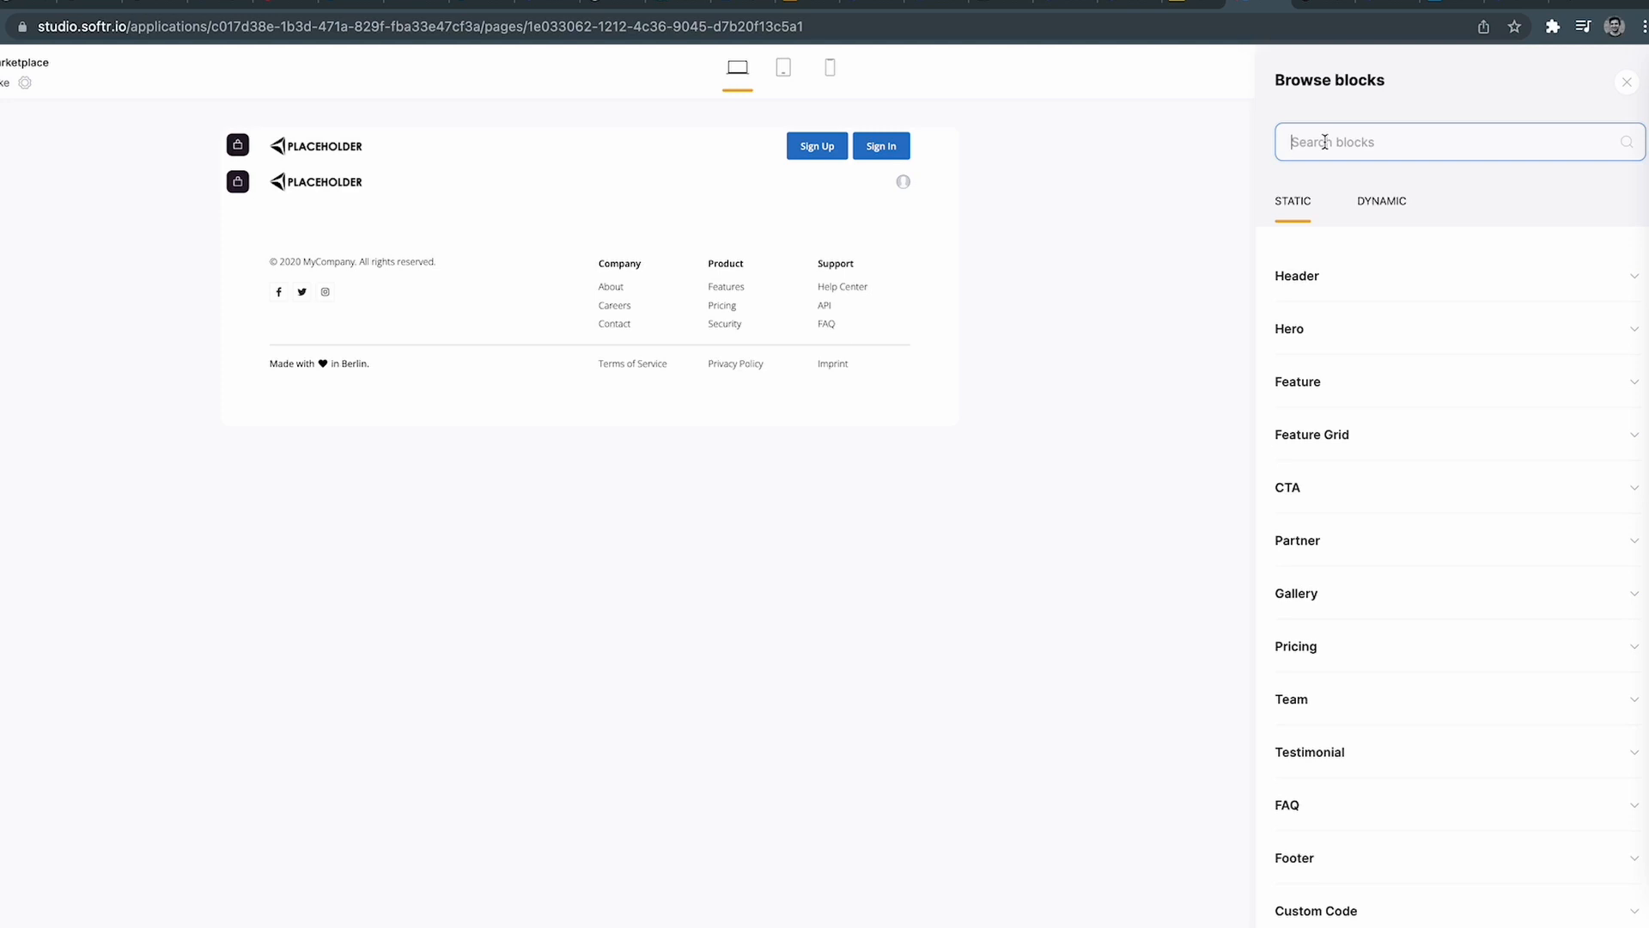
type("fomr")
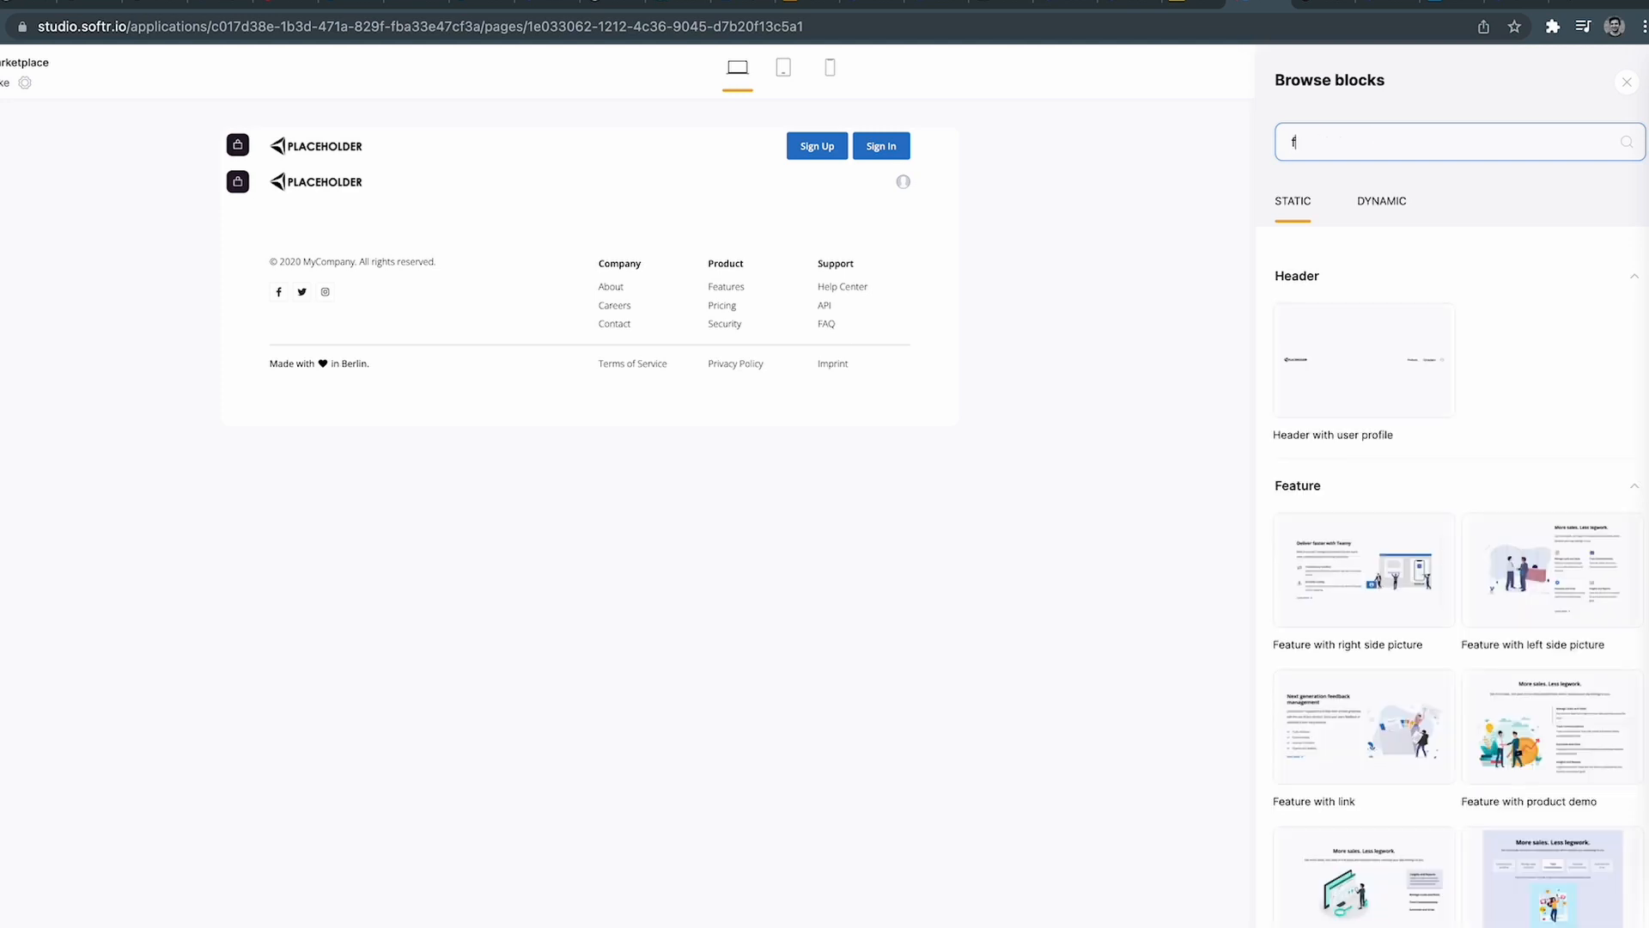
key("BackSpace")
key("BackSpace")
type("rm")
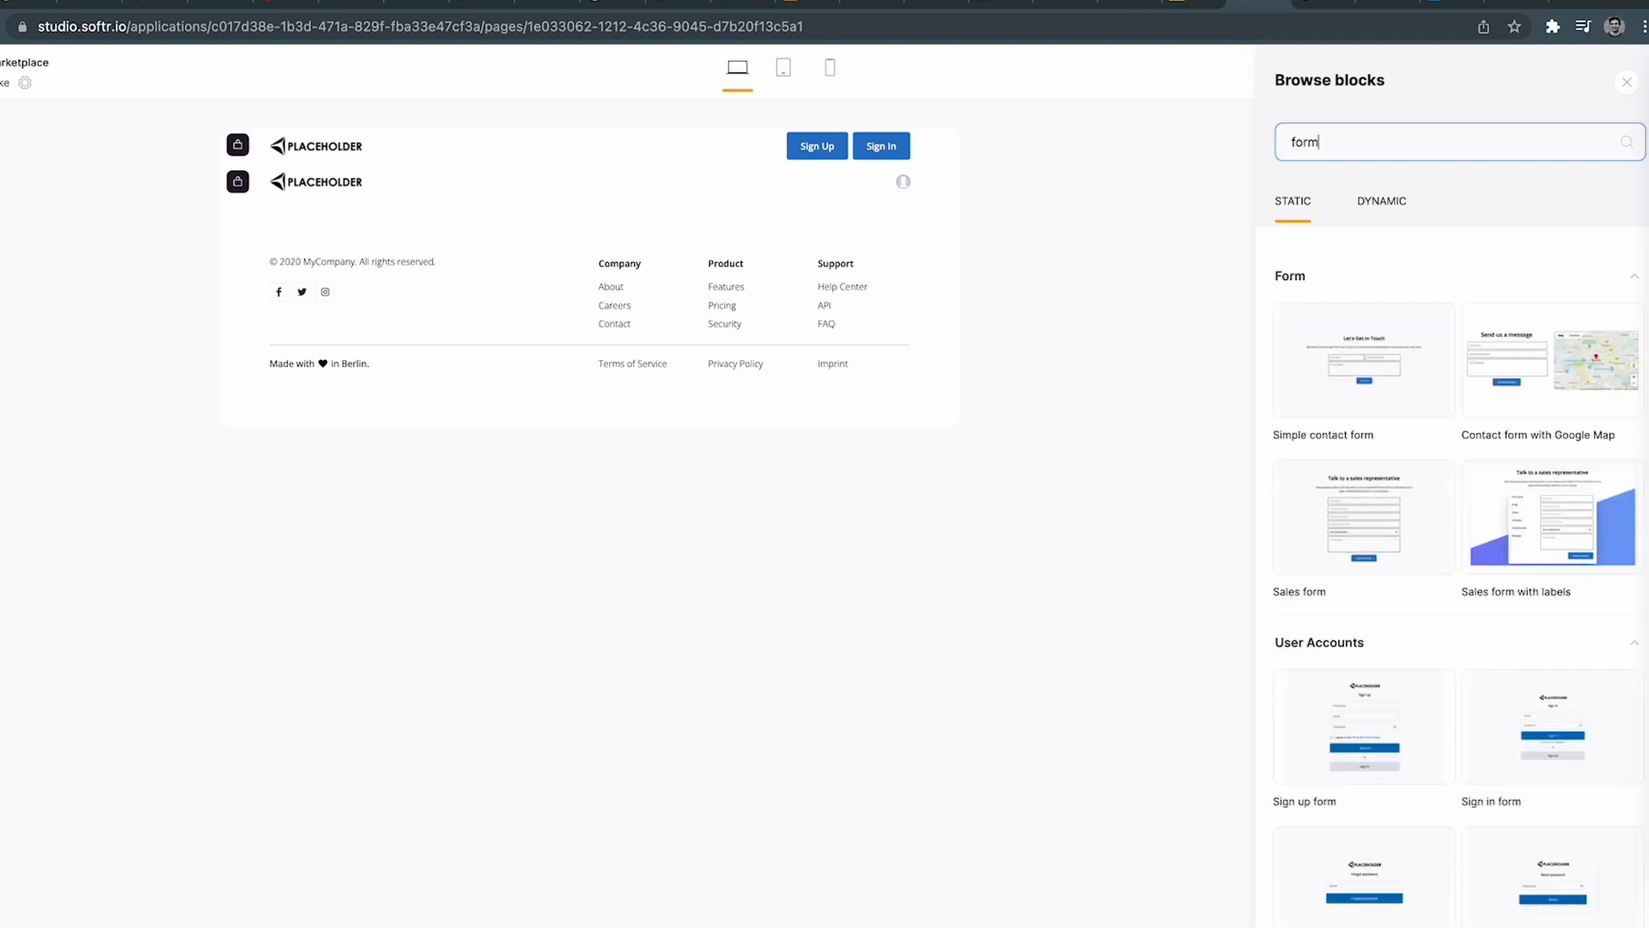
left_click(1364, 517)
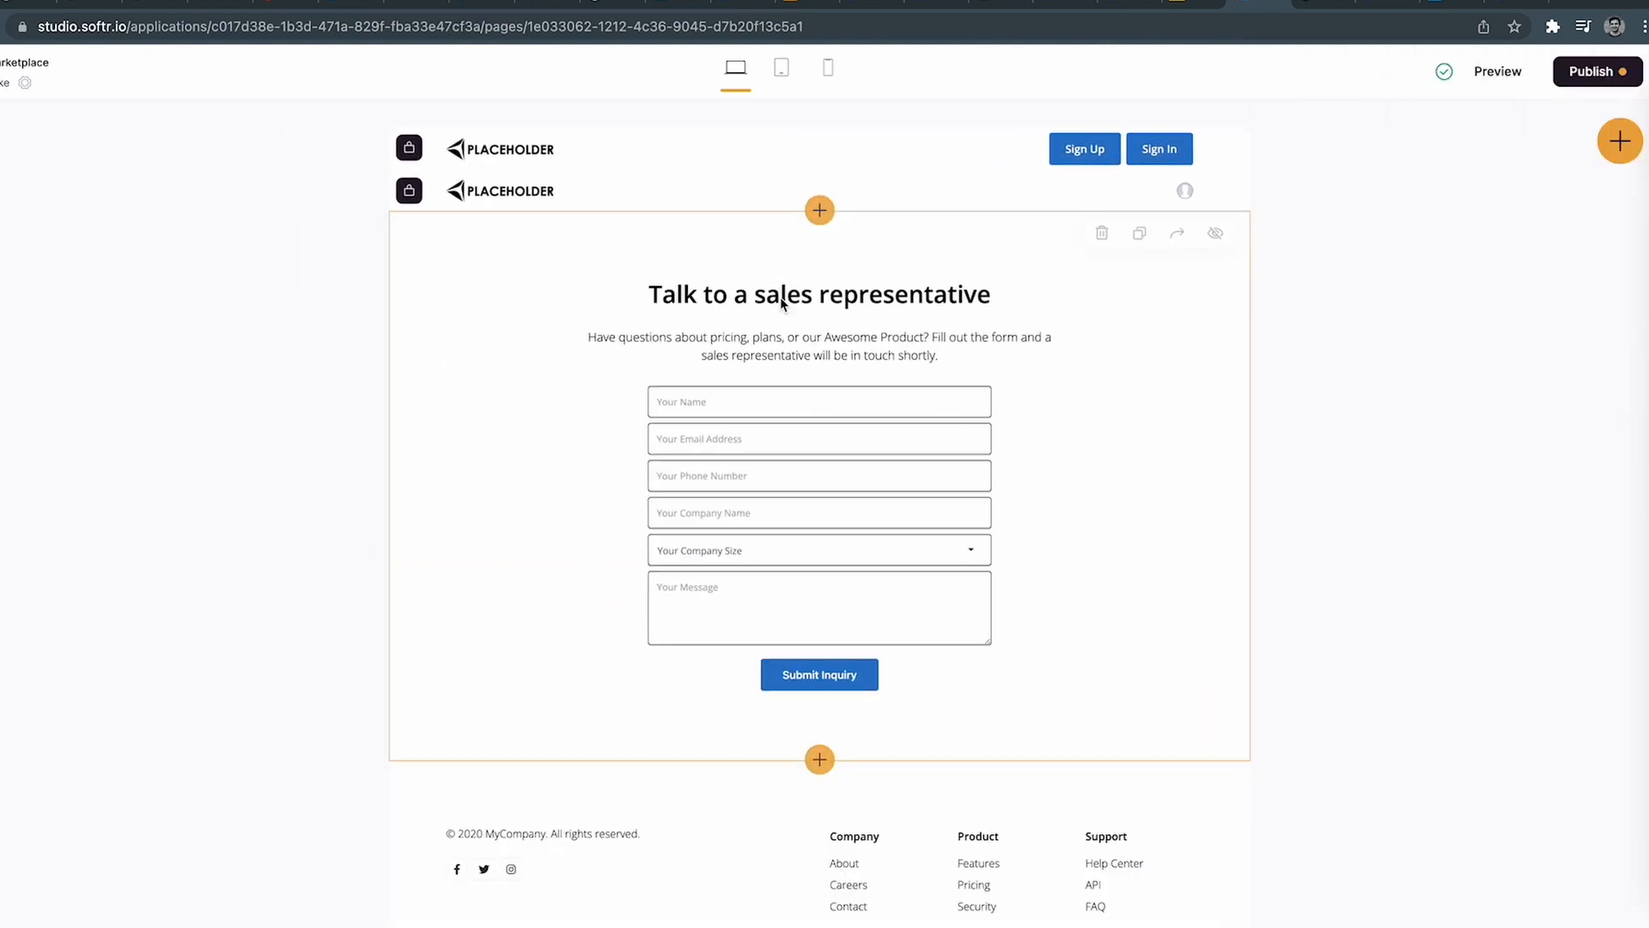
Set the form block's title to "Get Jokes" and clear its subtitle.
triple_click(1414, 201)
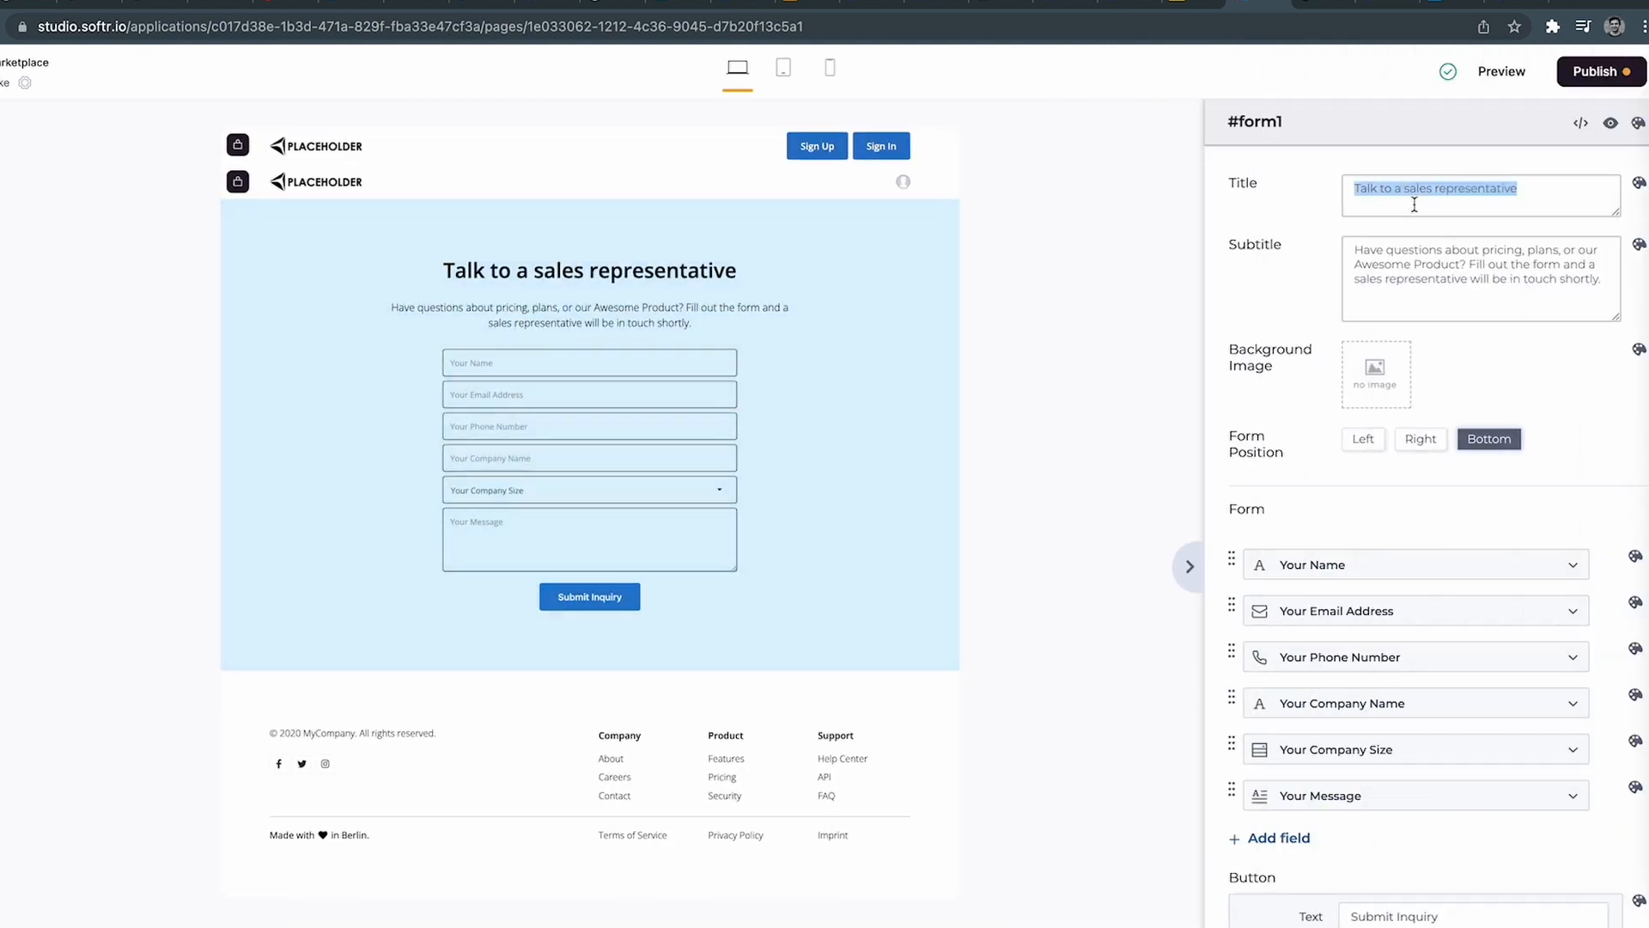
type("Get Jokes")
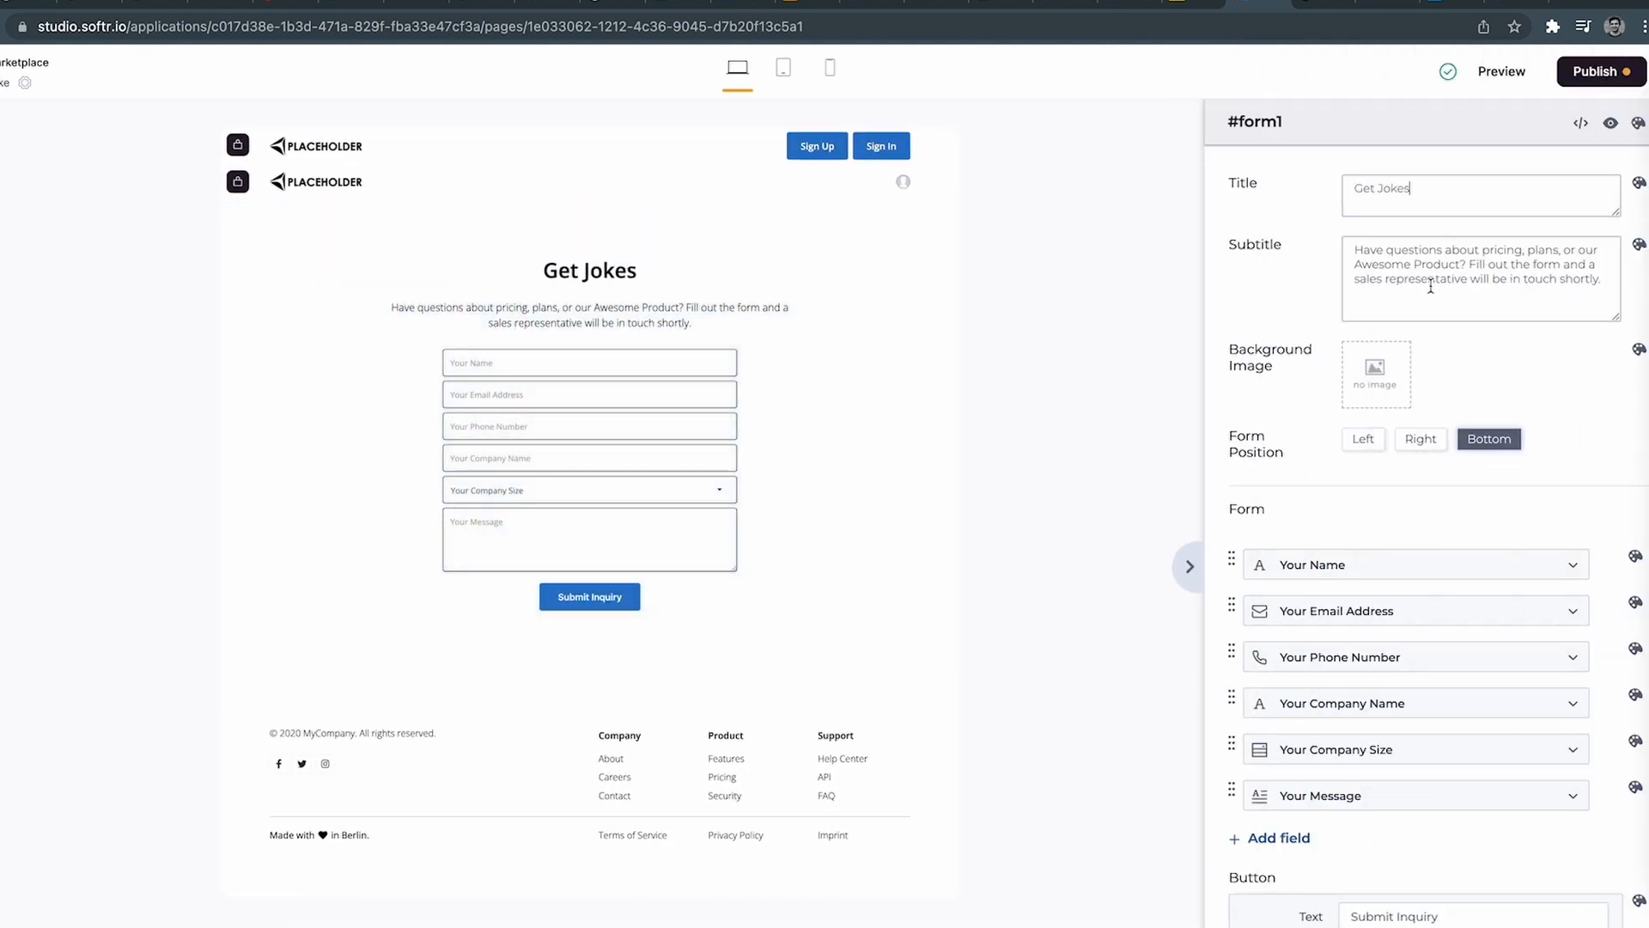
triple_click(1430, 279)
key("BackSpace")
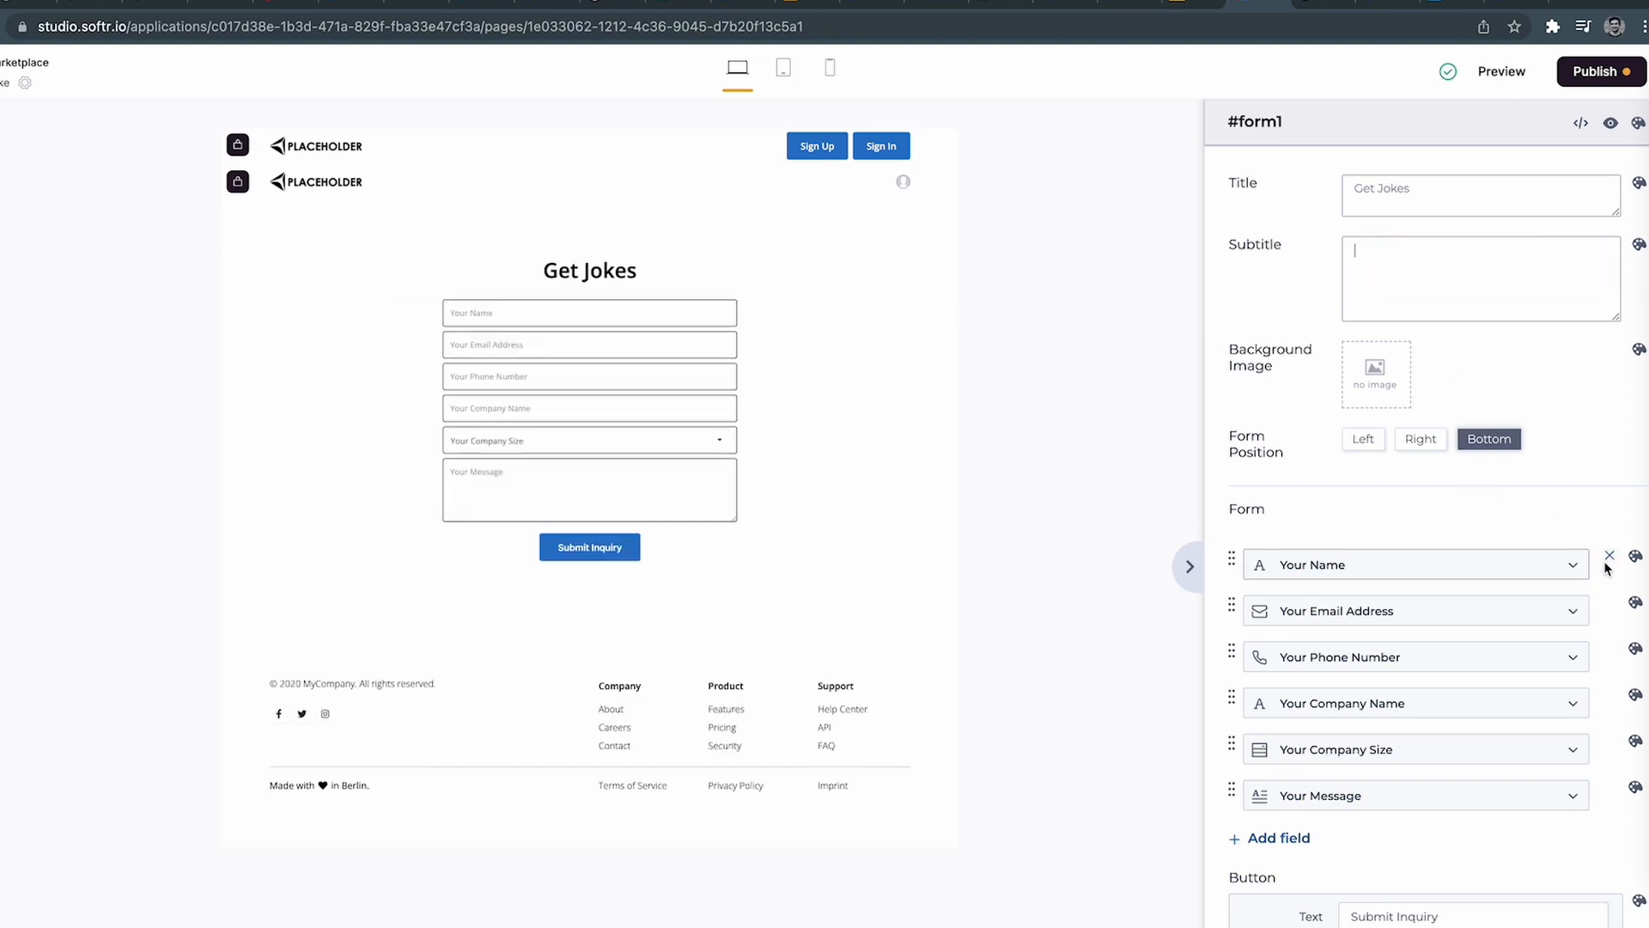
Remove all input fields from the form, from Your Name through Your Message.
left_click(1611, 565)
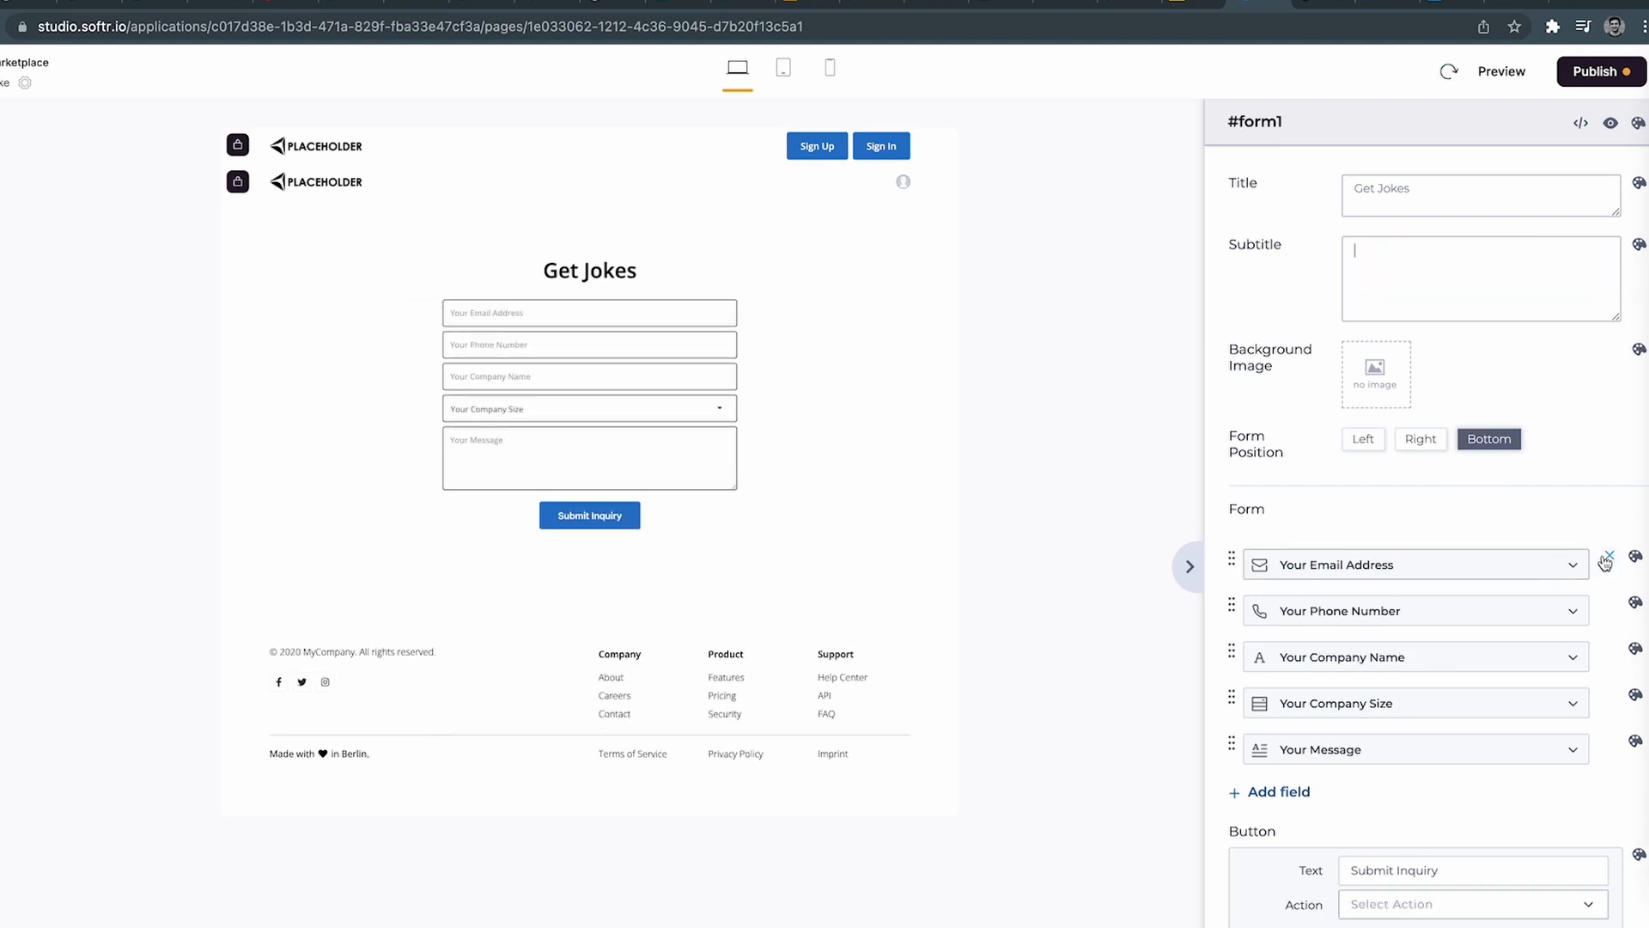
left_click(1608, 560)
left_click(1608, 560)
left_click(1607, 560)
left_click(1607, 560)
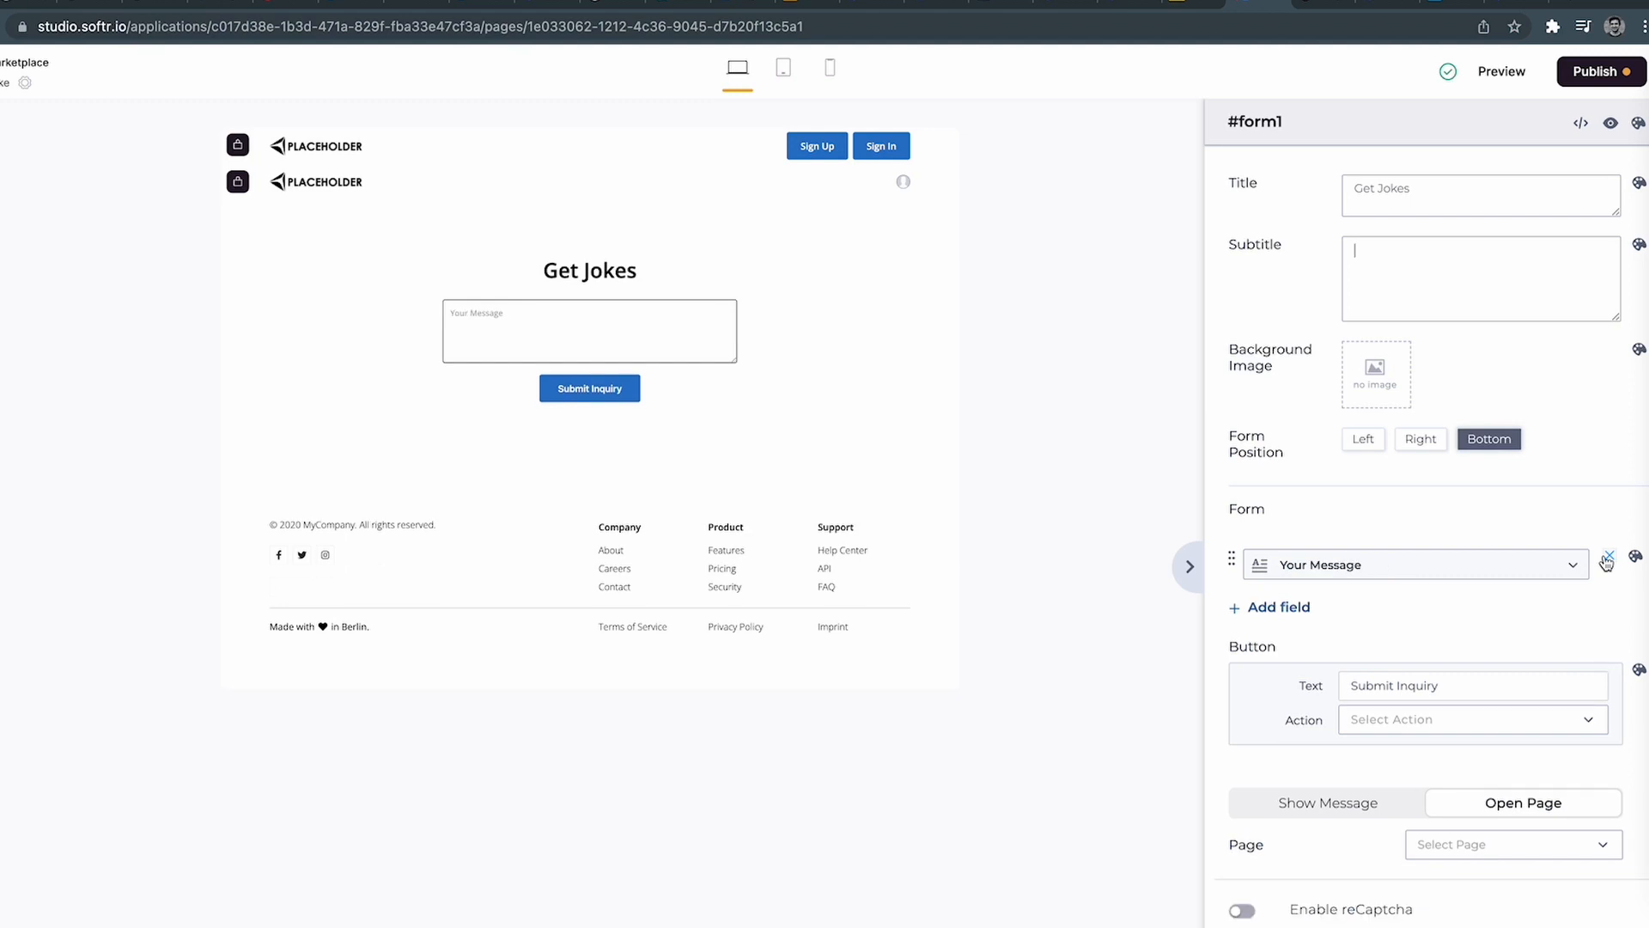
left_click(1607, 561)
Set the form button's text to "Get a Random Joke" and its action to Send to Integromat.
double_click(1373, 632)
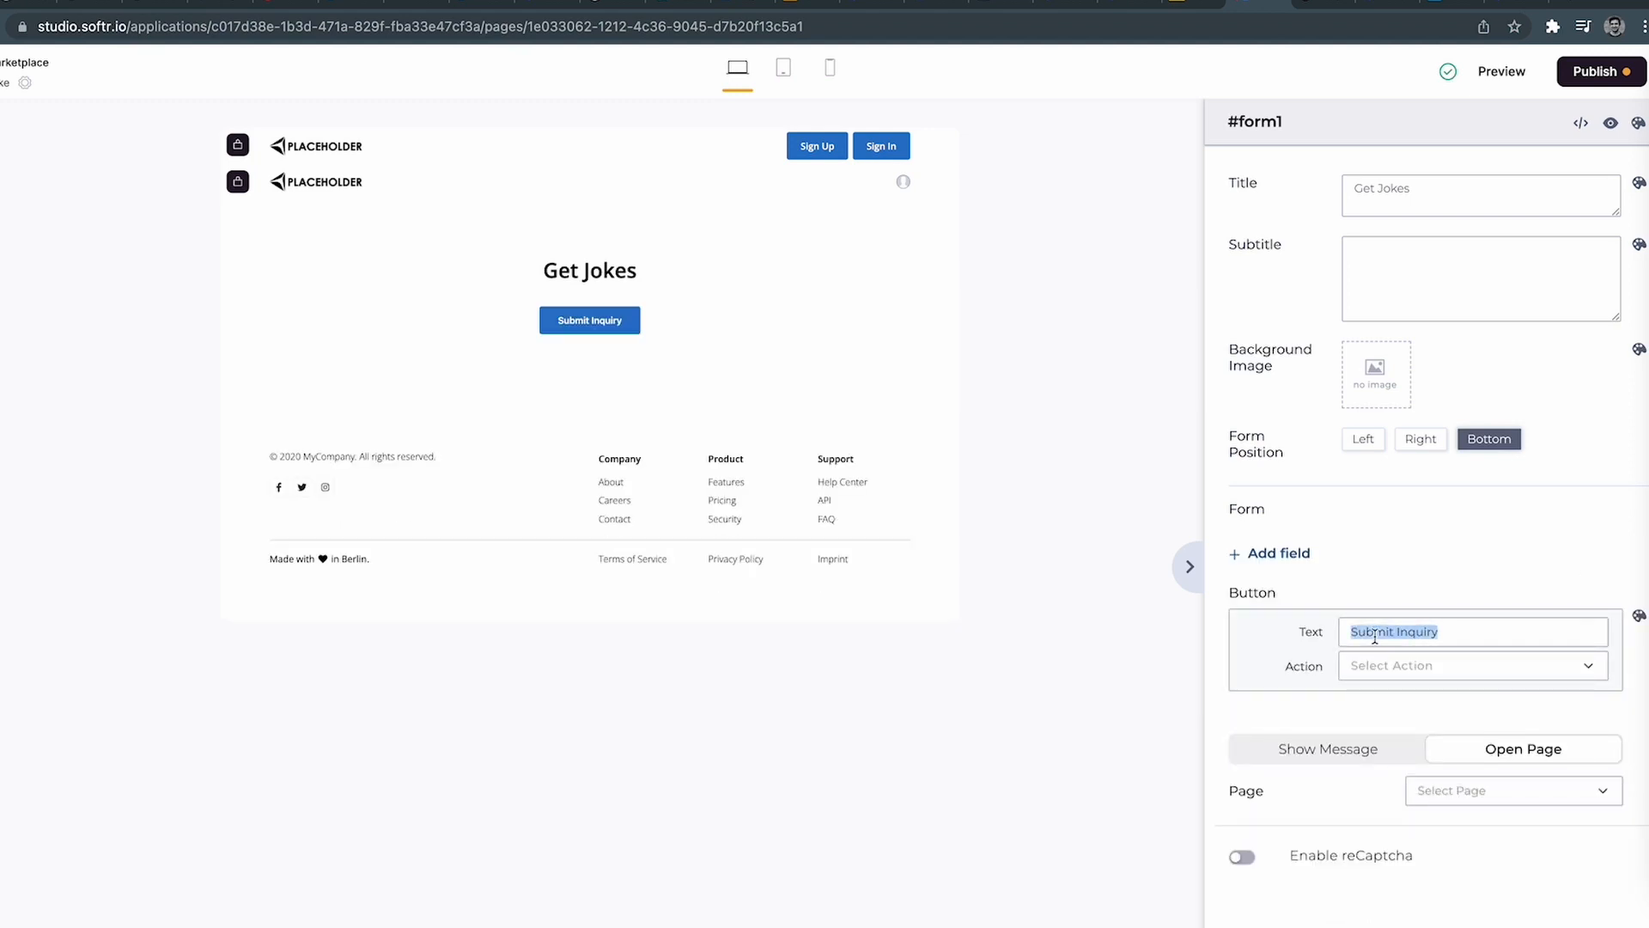
type("Get a Random")
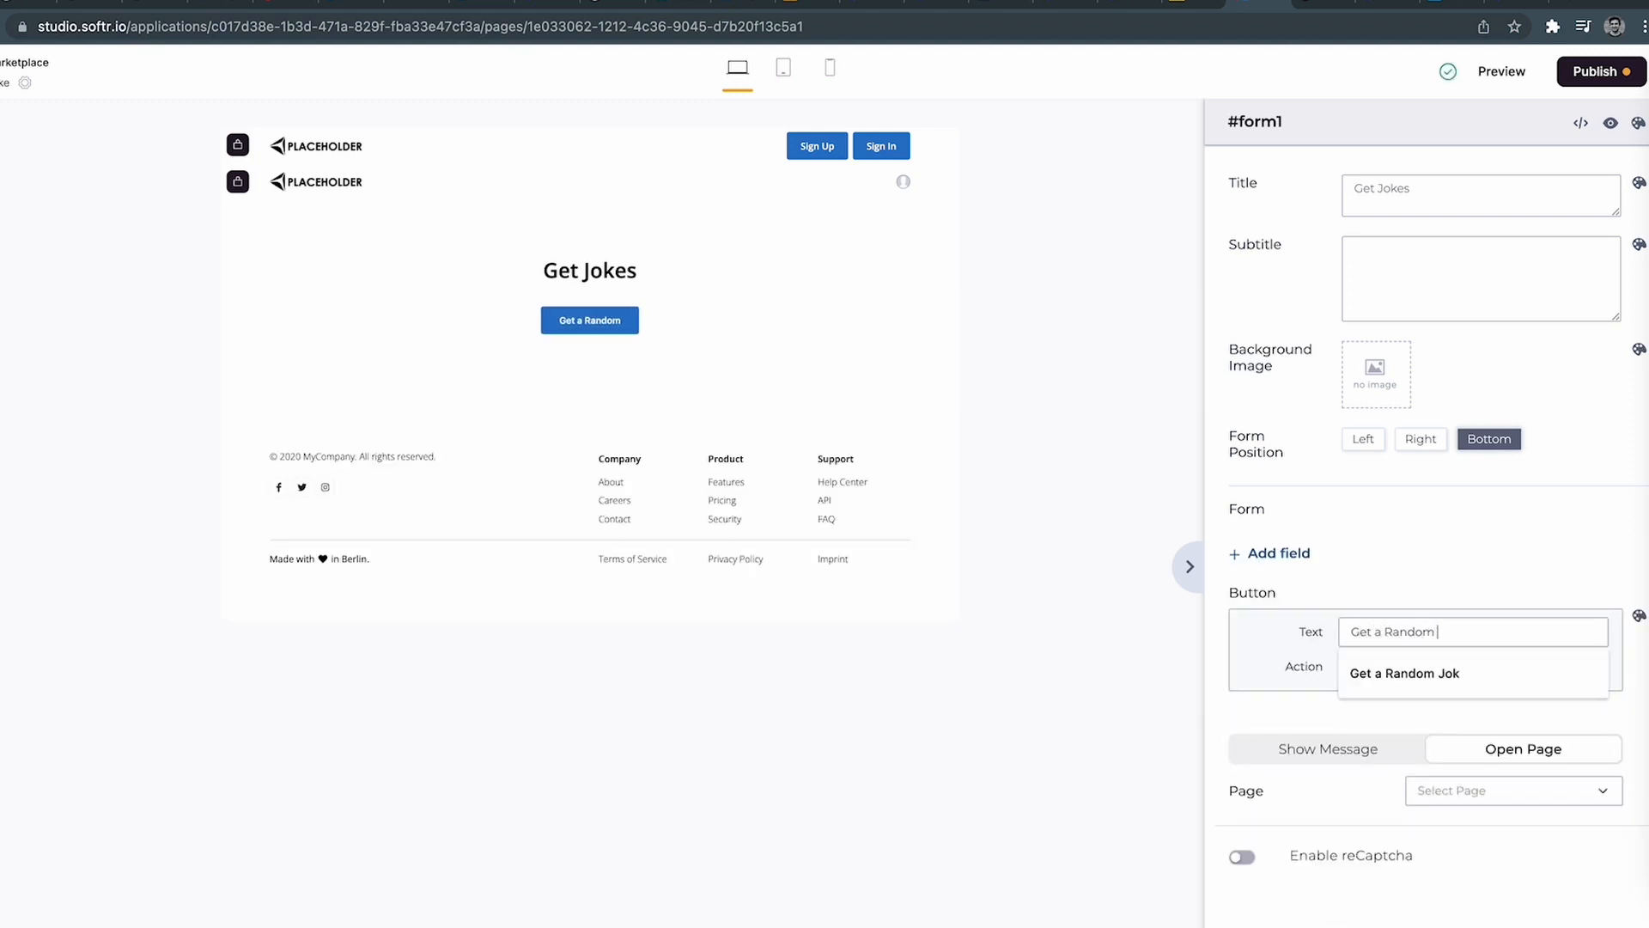
type(" Joke")
left_click(1381, 668)
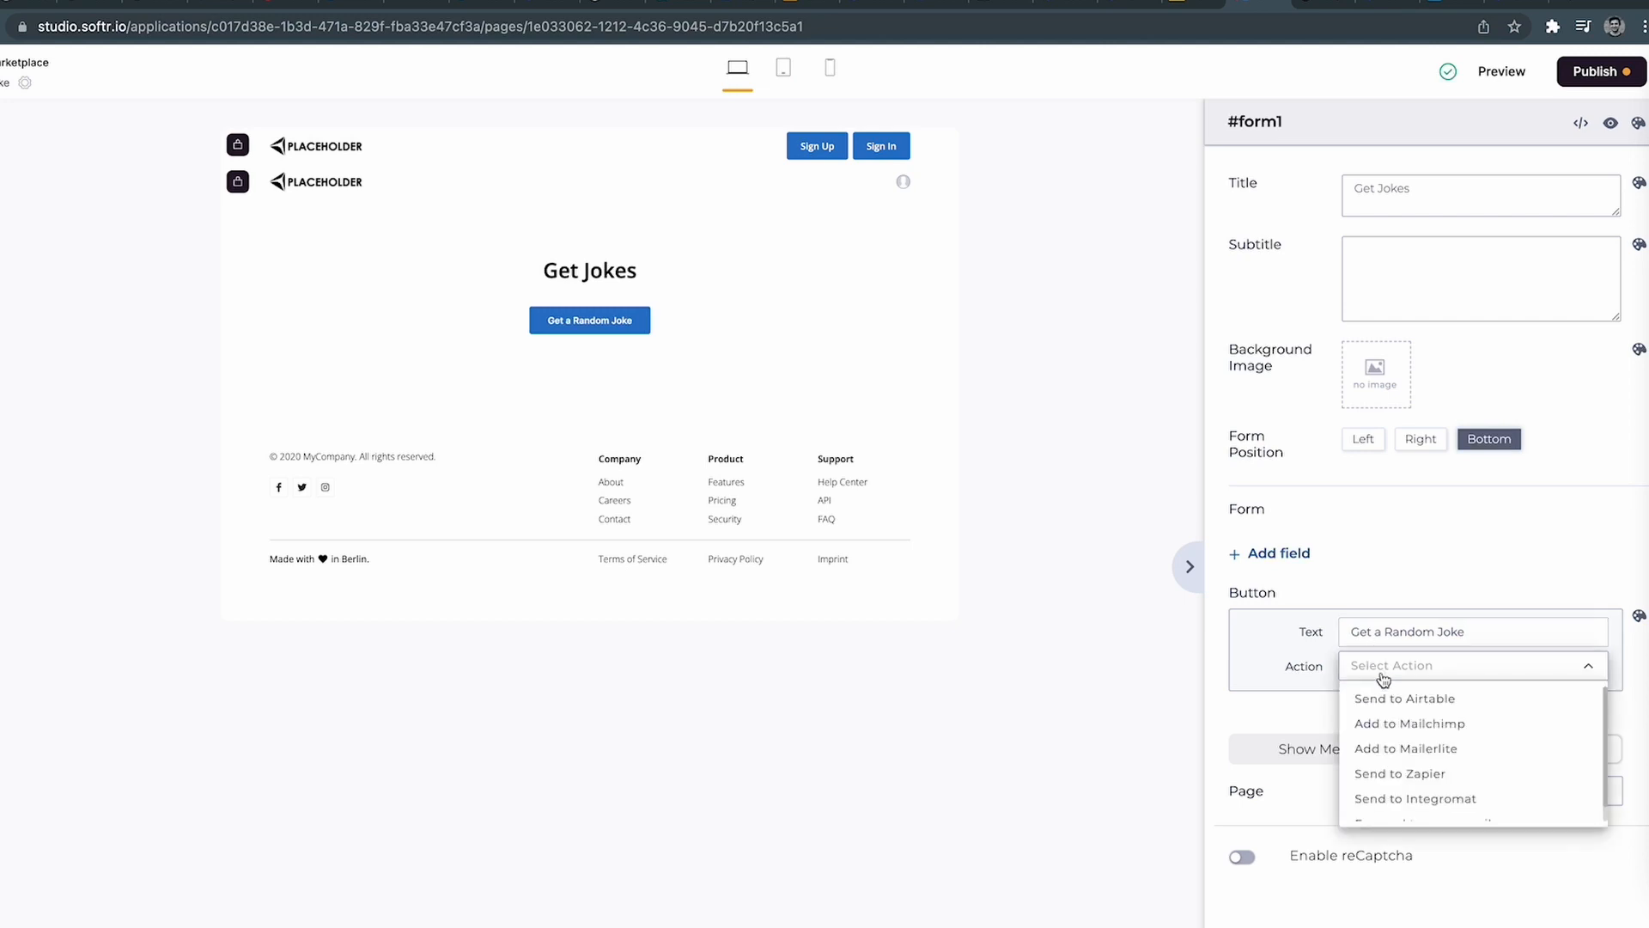
scroll(1401, 773, "down", 1)
left_click(1400, 782)
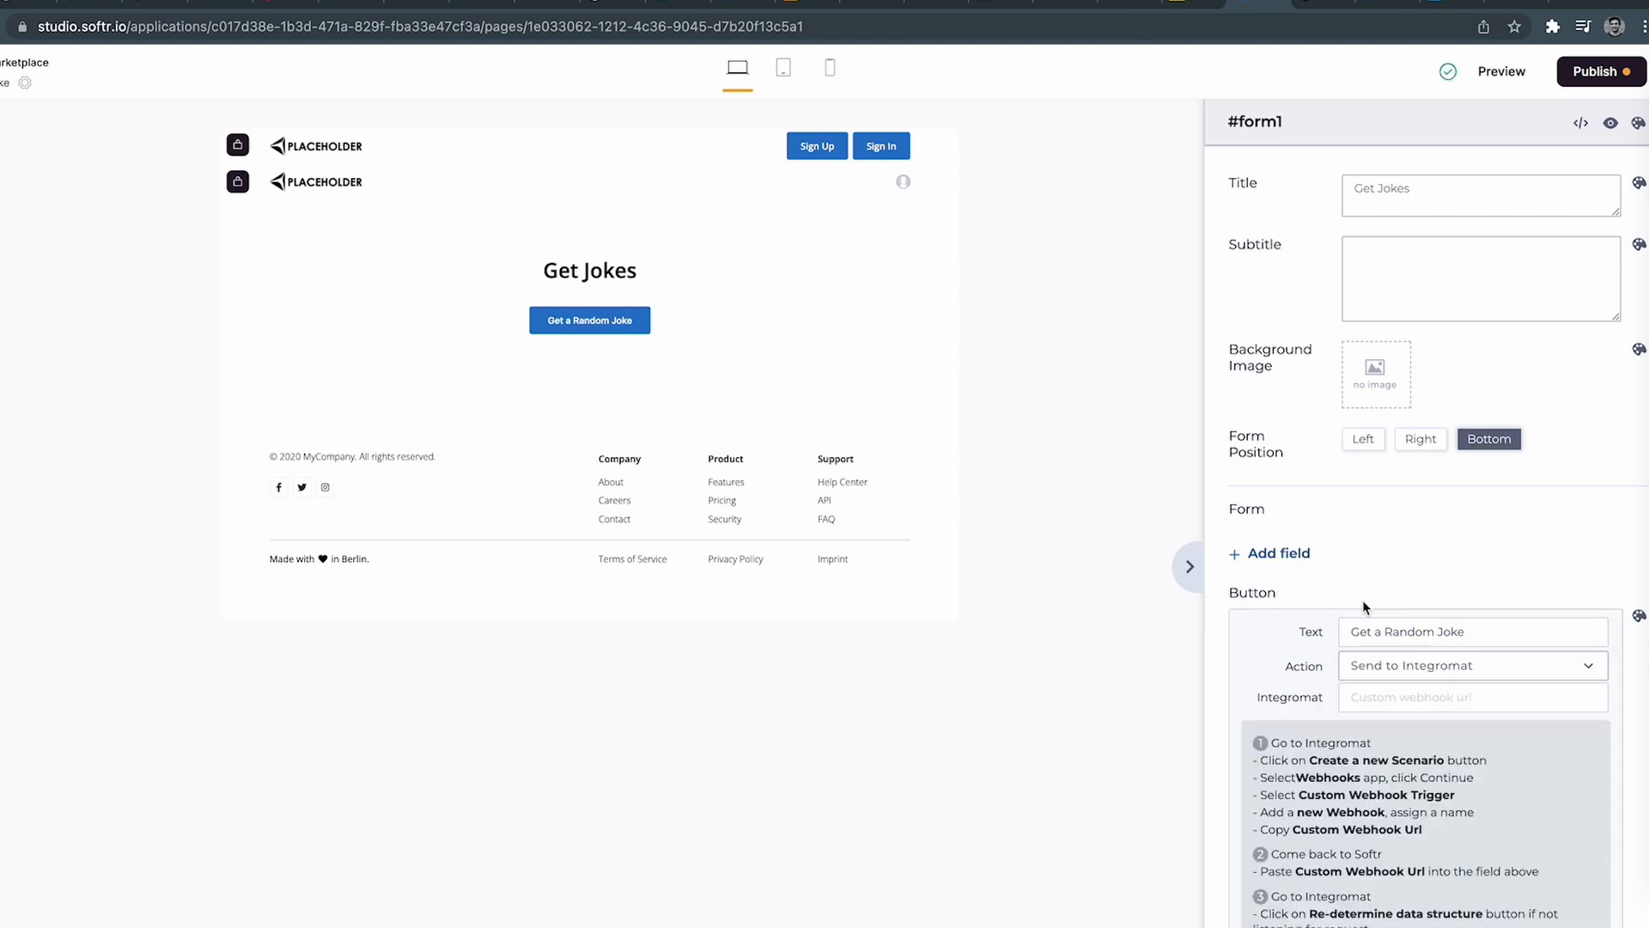
scroll(1355, 599, "down", 1)
scroll(1355, 599, "down", 2)
Switch to the Integromat scenario and add a Webhooks Custom webhook trigger before the first HTTP module.
left_click(24, 2)
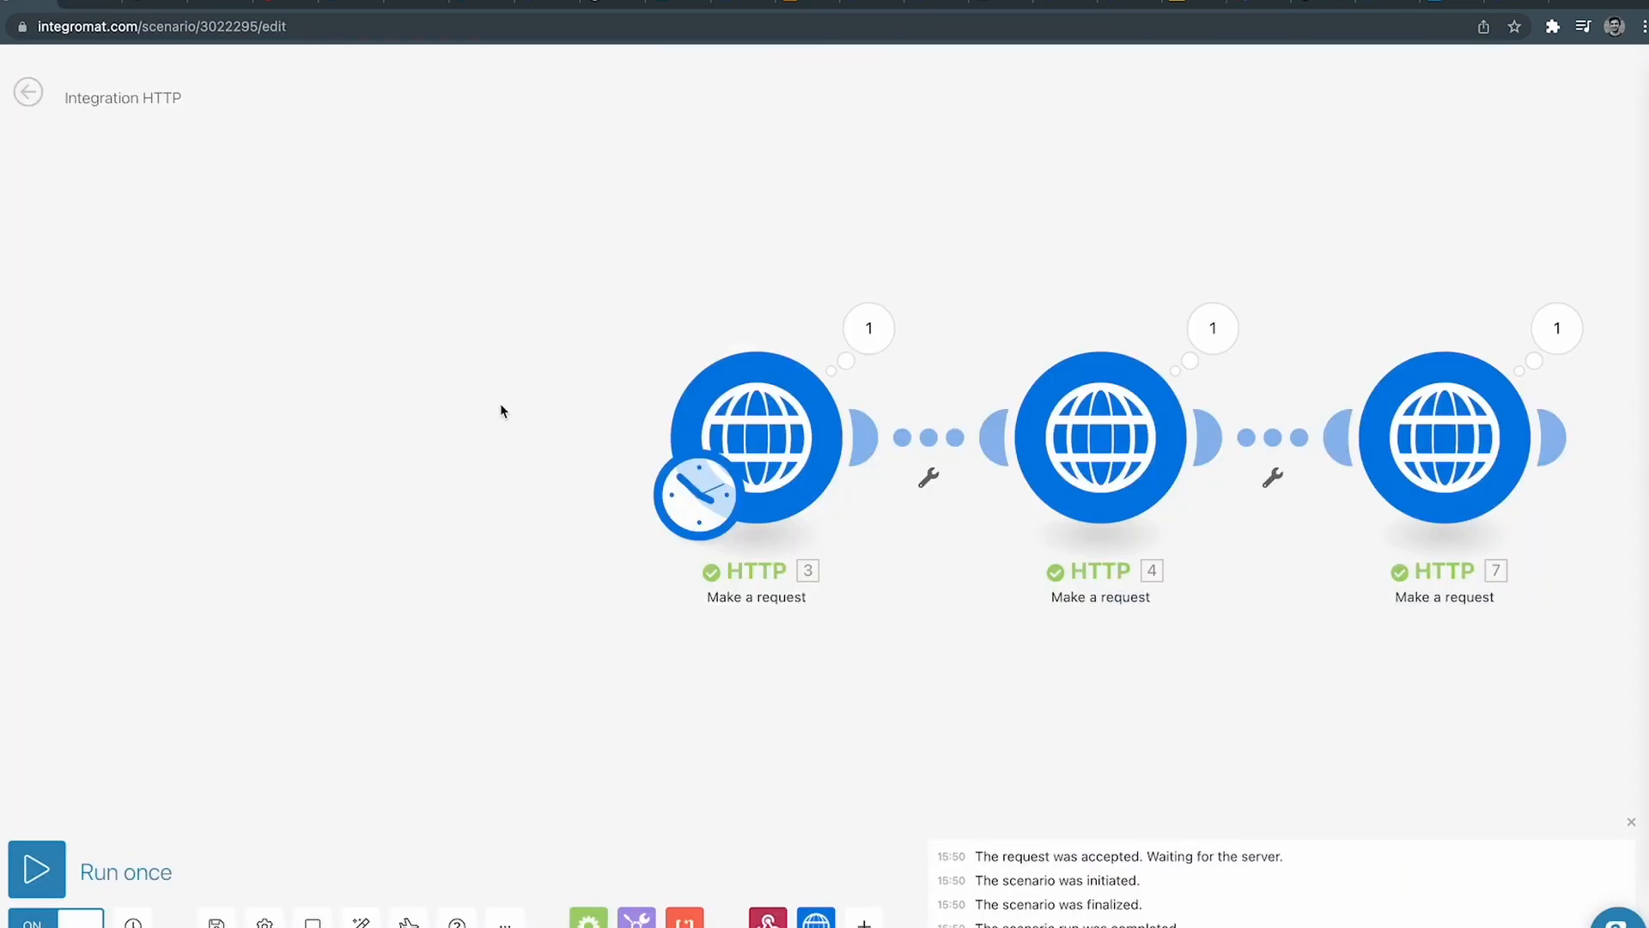
right_click(765, 410)
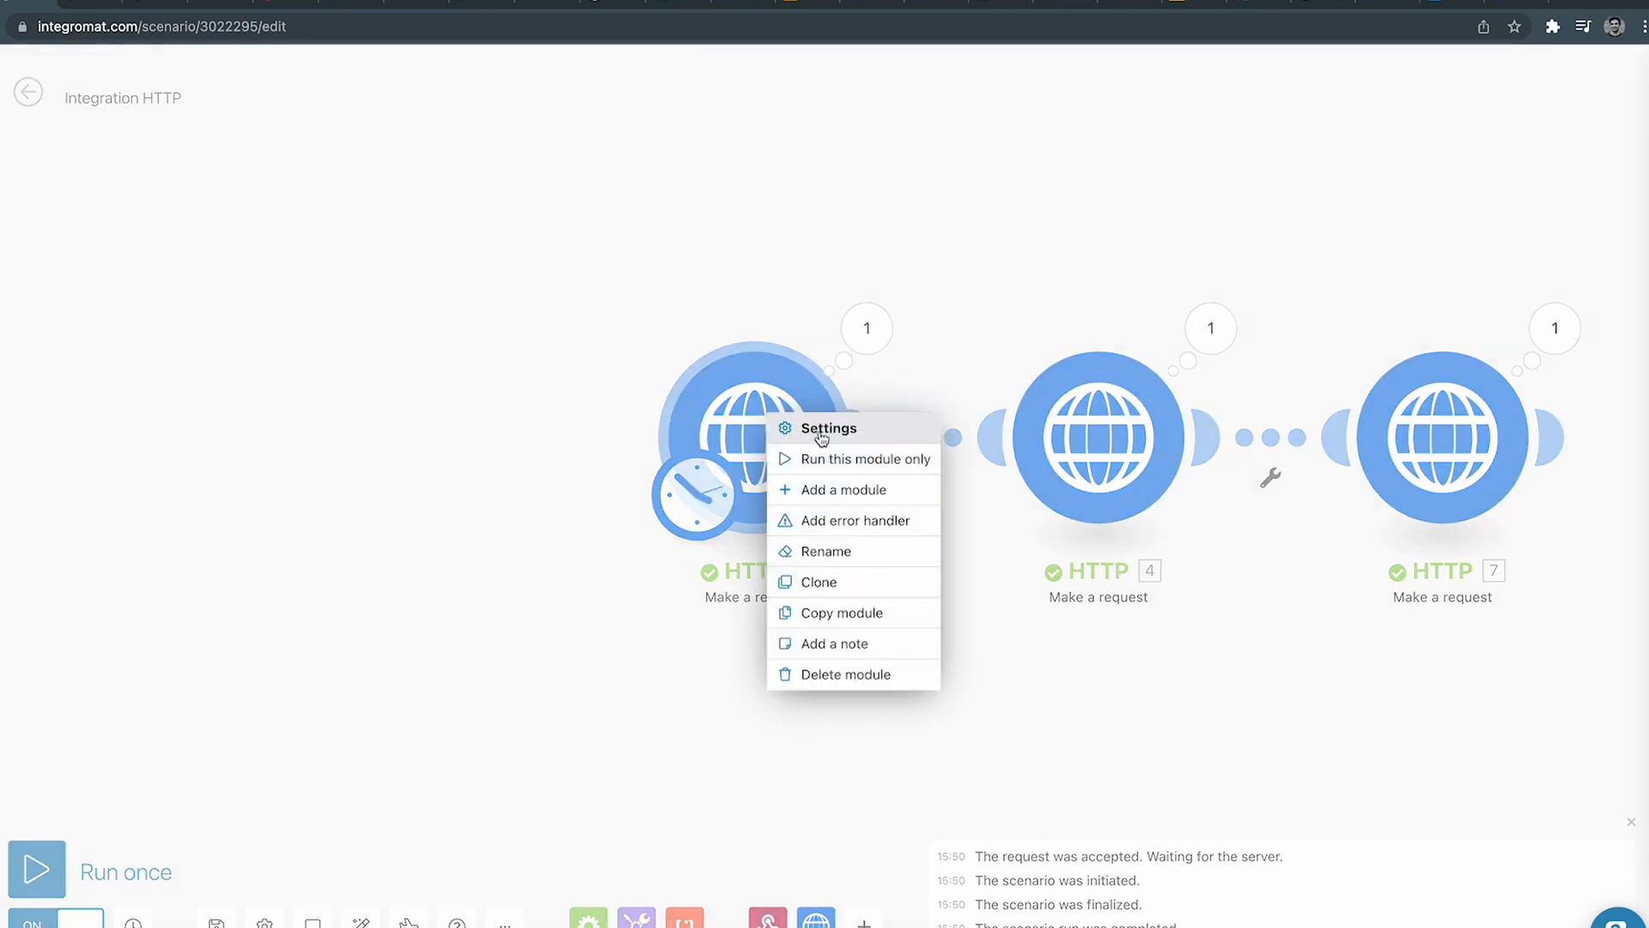
left_click(851, 487)
left_click(958, 361)
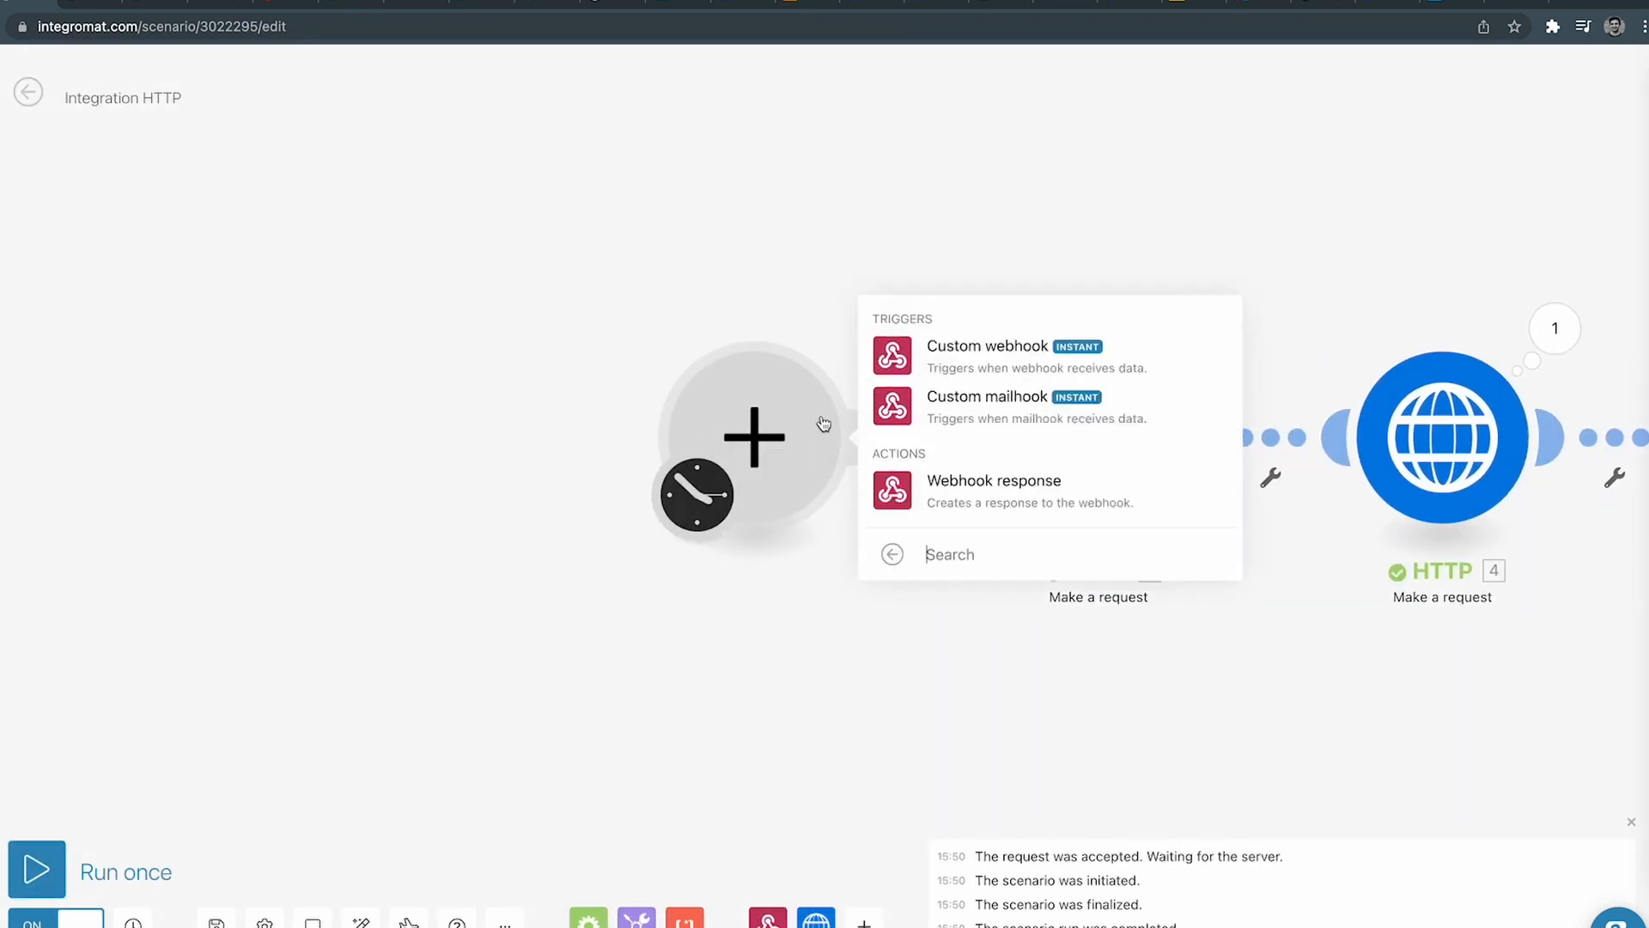
left_click(919, 344)
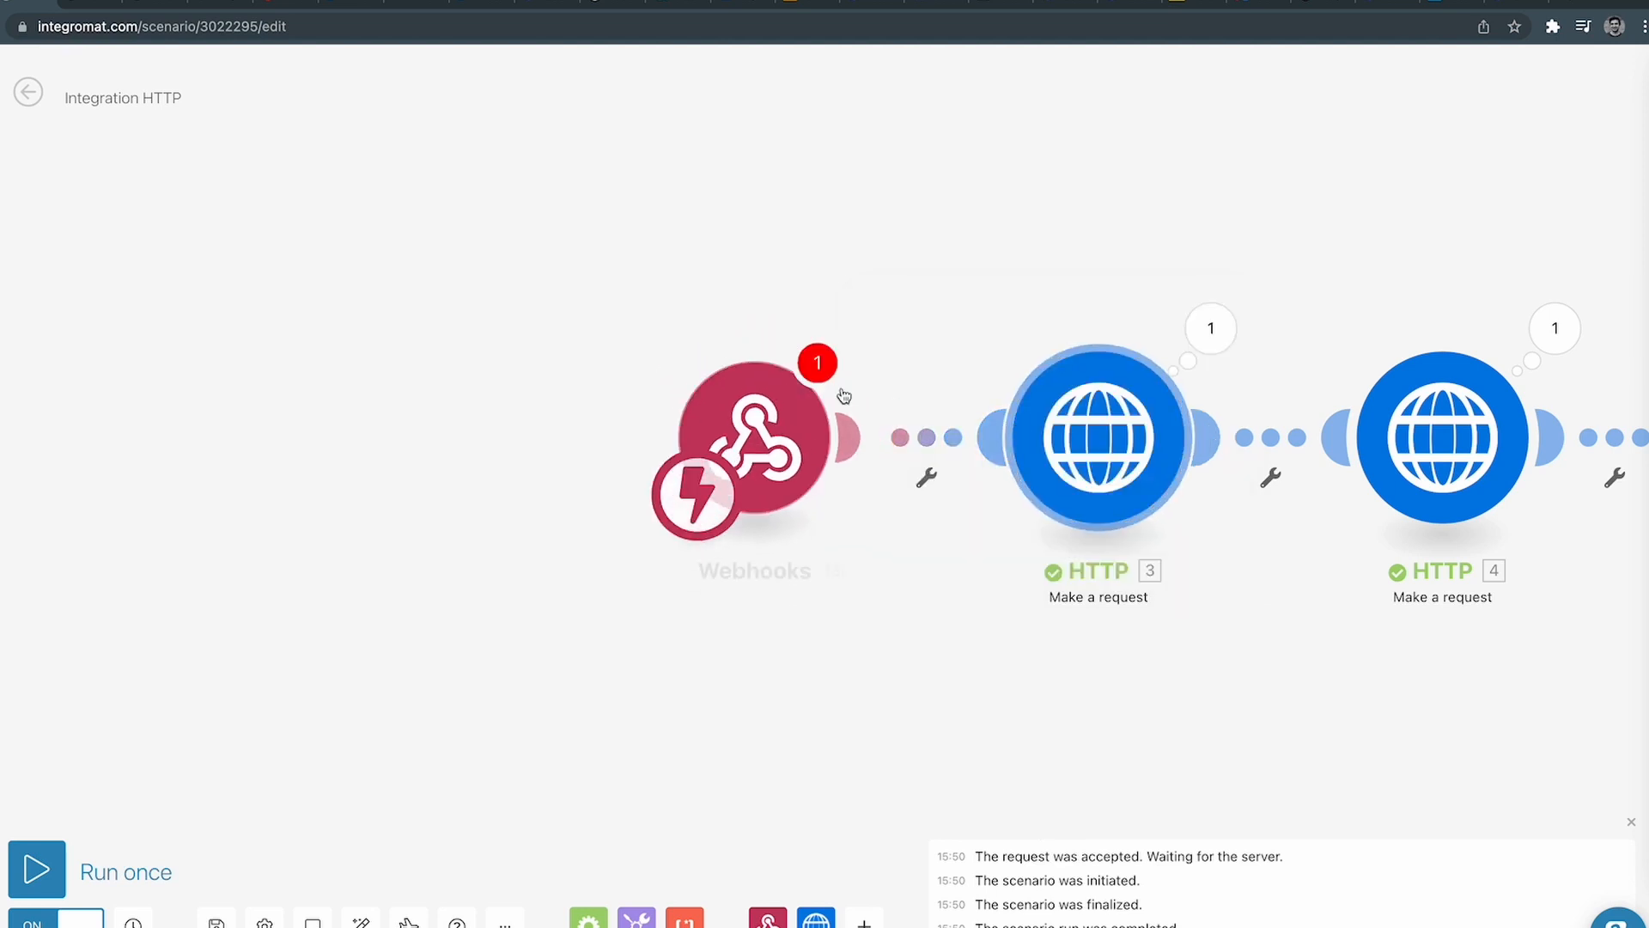
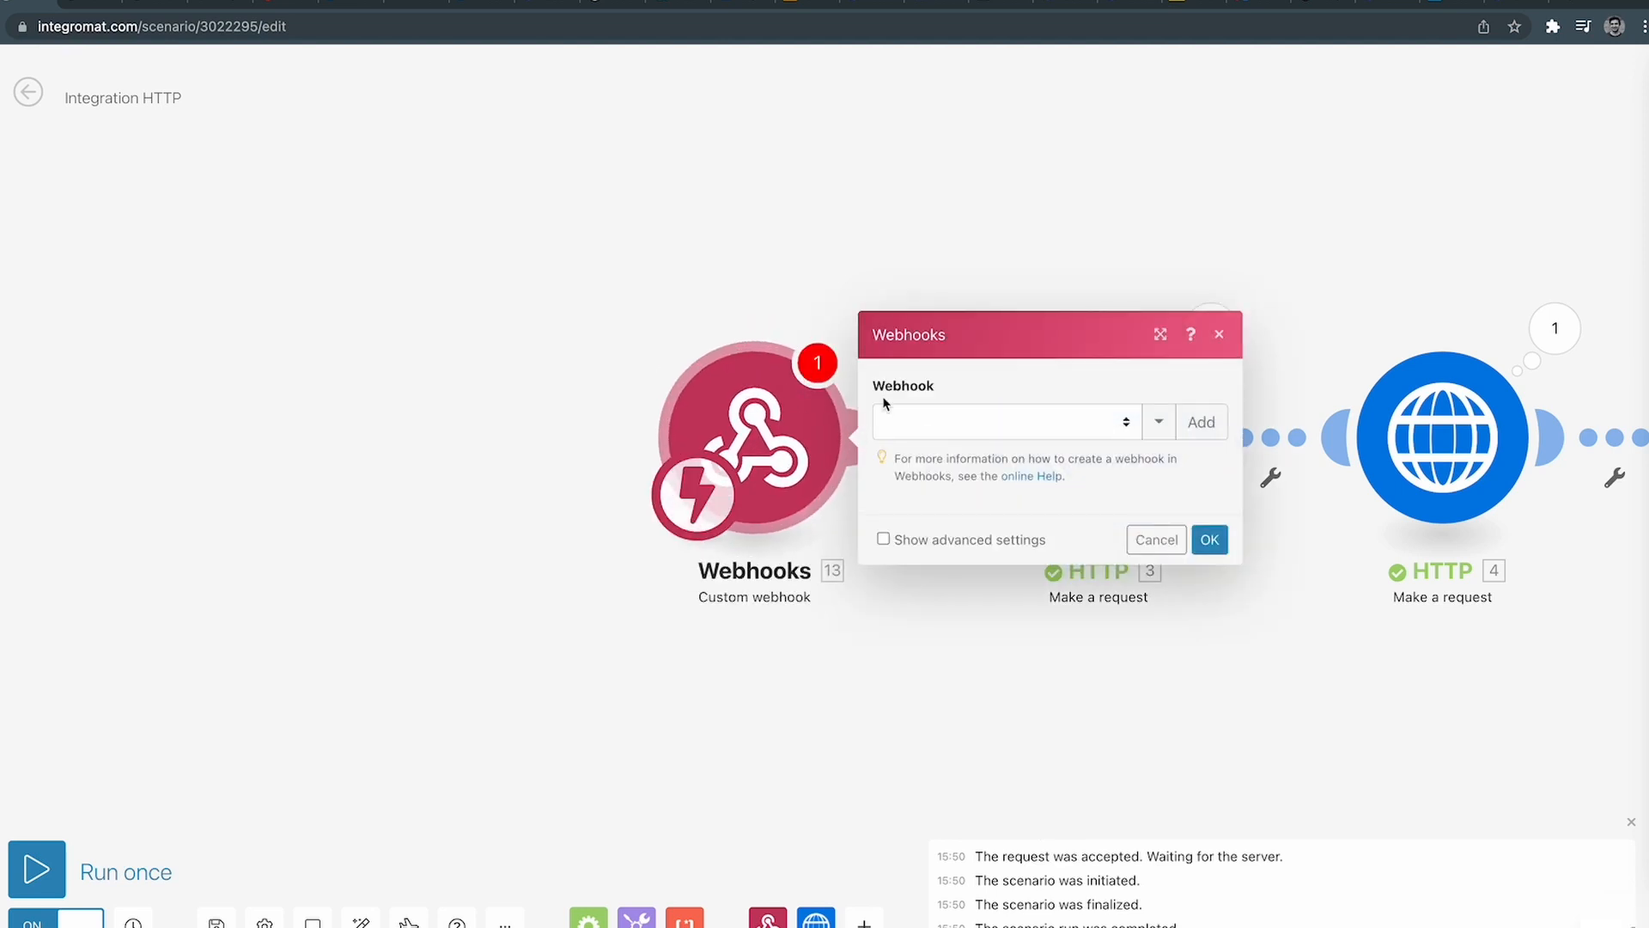
Choose the existing Testing webhook for the trigger and copy its address.
left_click(1108, 423)
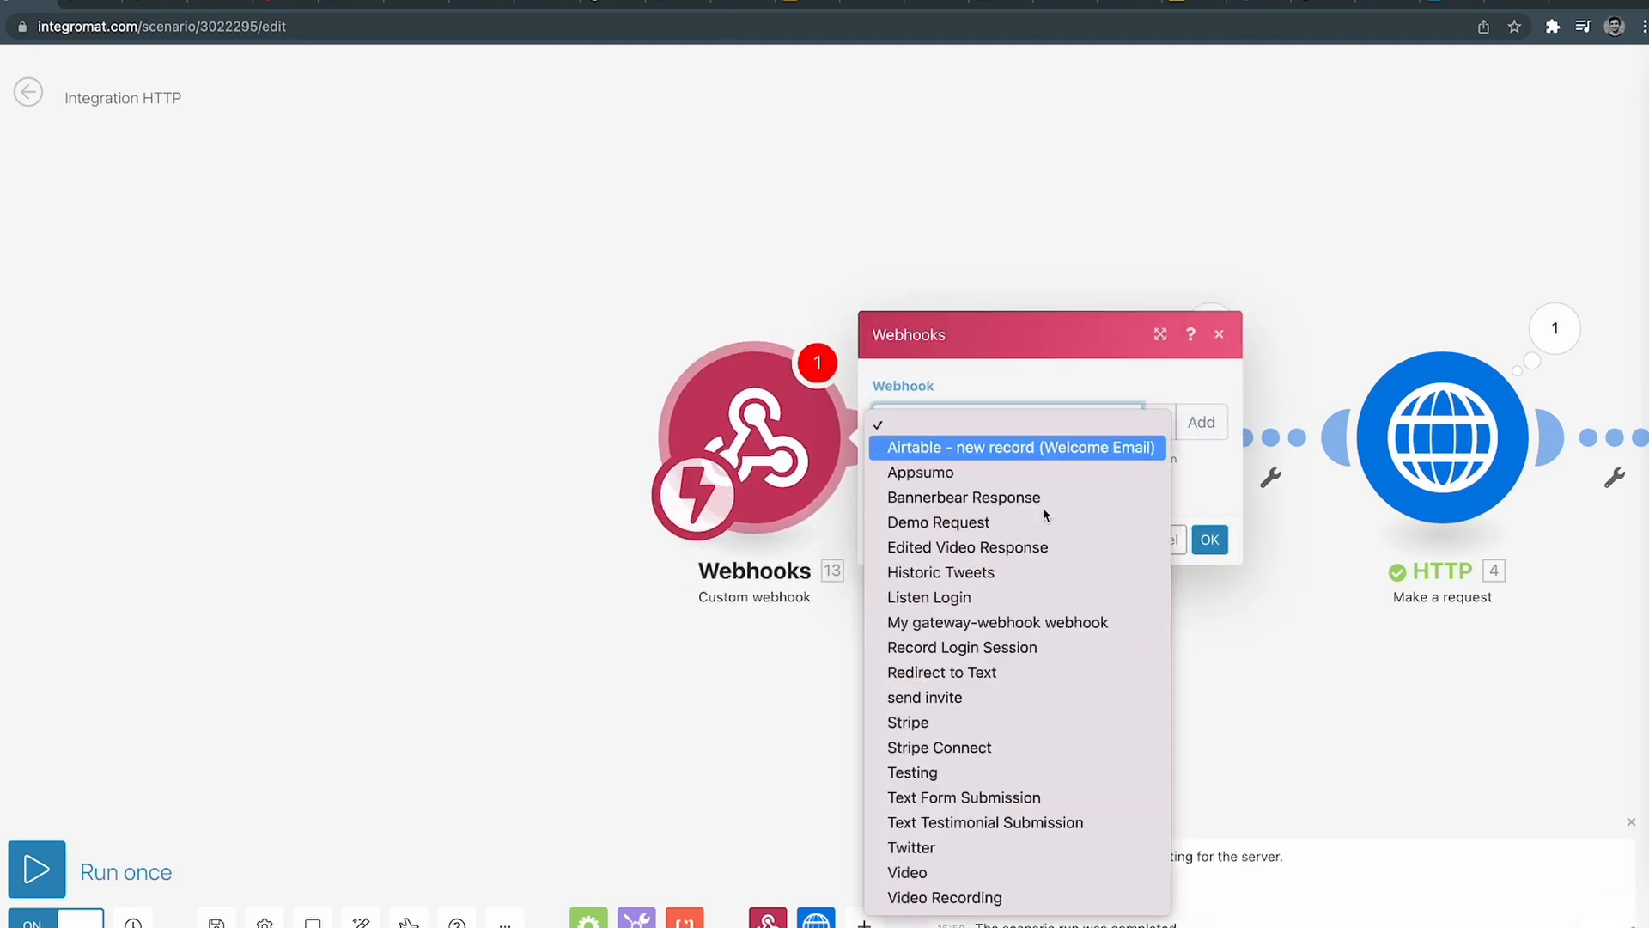
left_click(952, 773)
left_click(1151, 465)
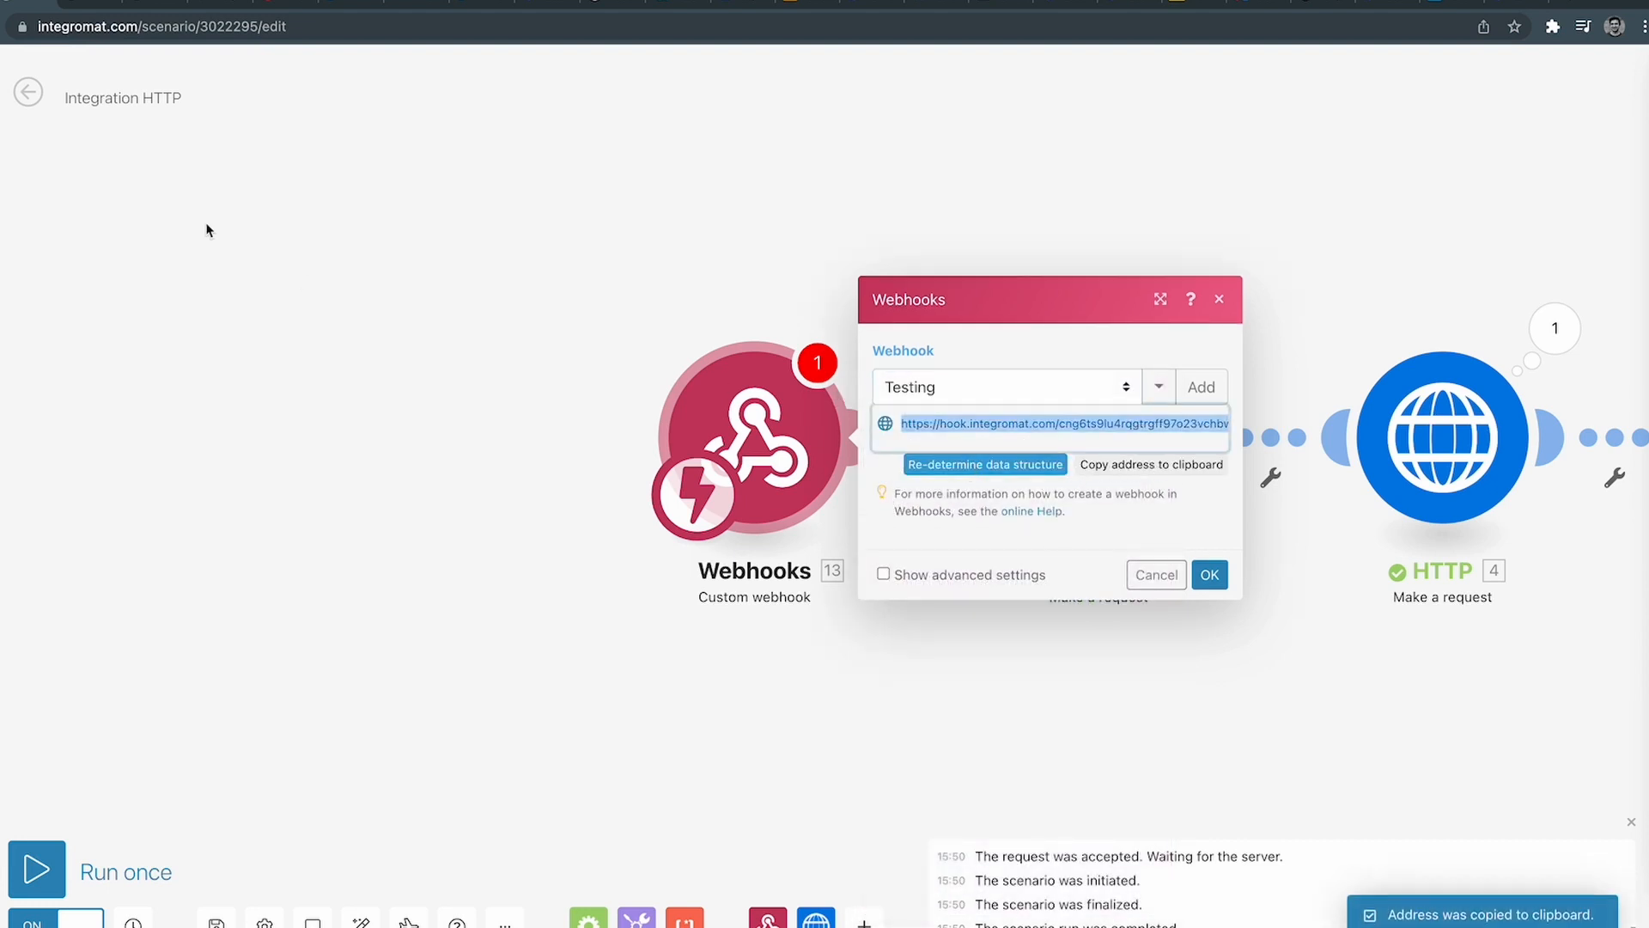
Switch back to Softr and paste the copied webhook URL as the form button's Integromat webhook address.
left_click(1255, 2)
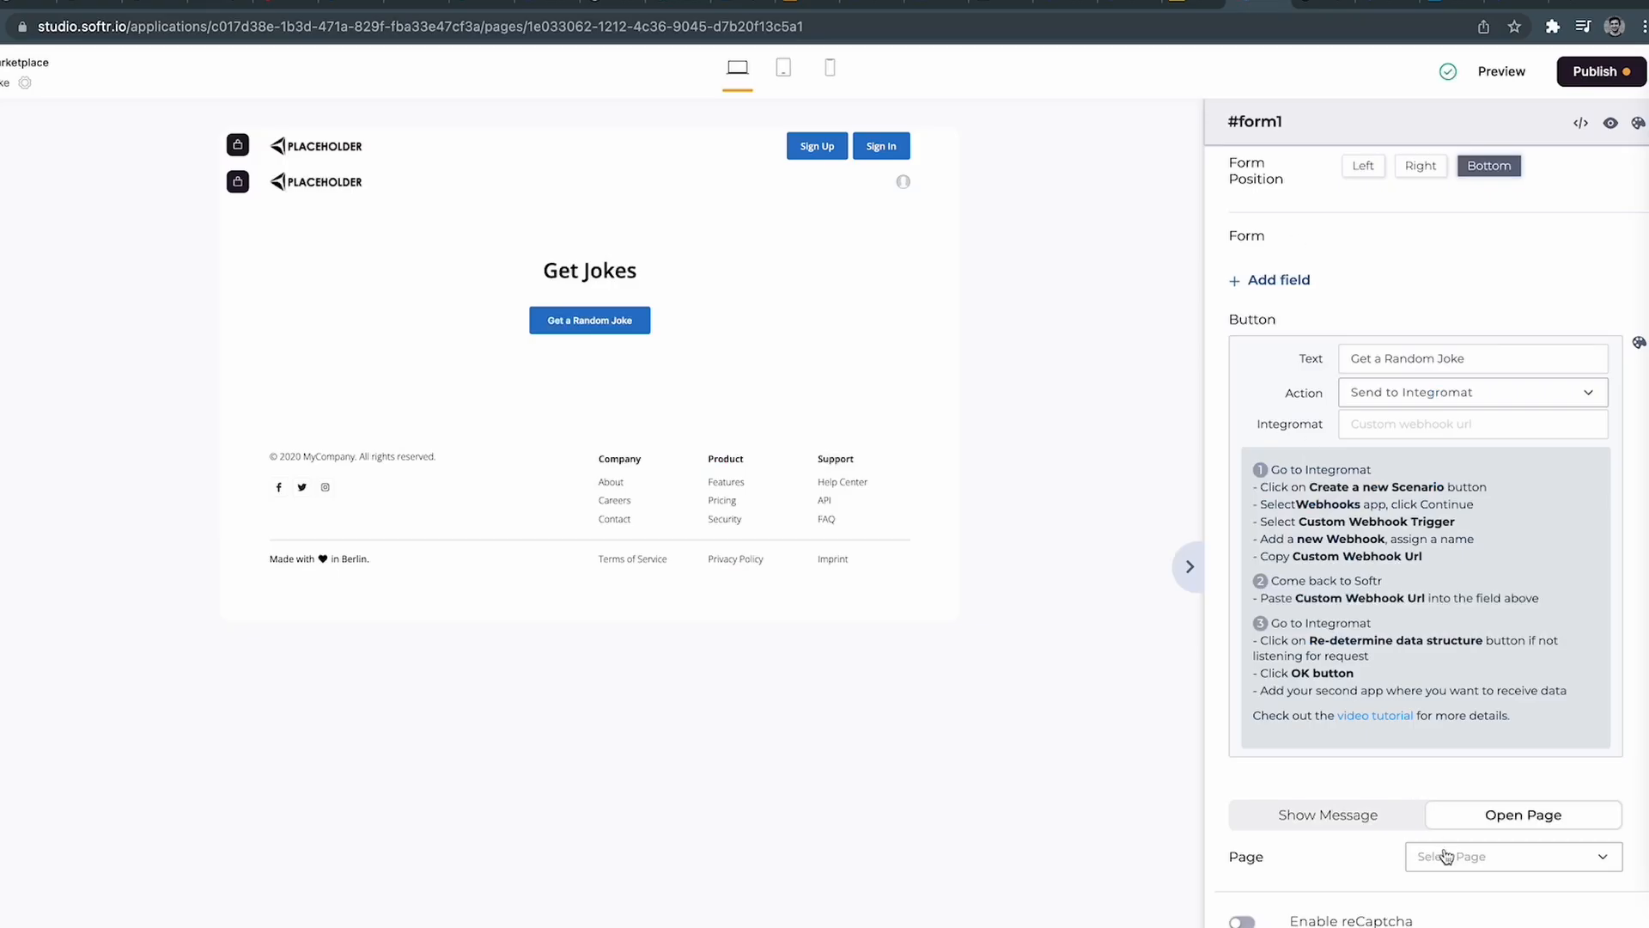
left_click(1423, 423)
key("ctrl+v")
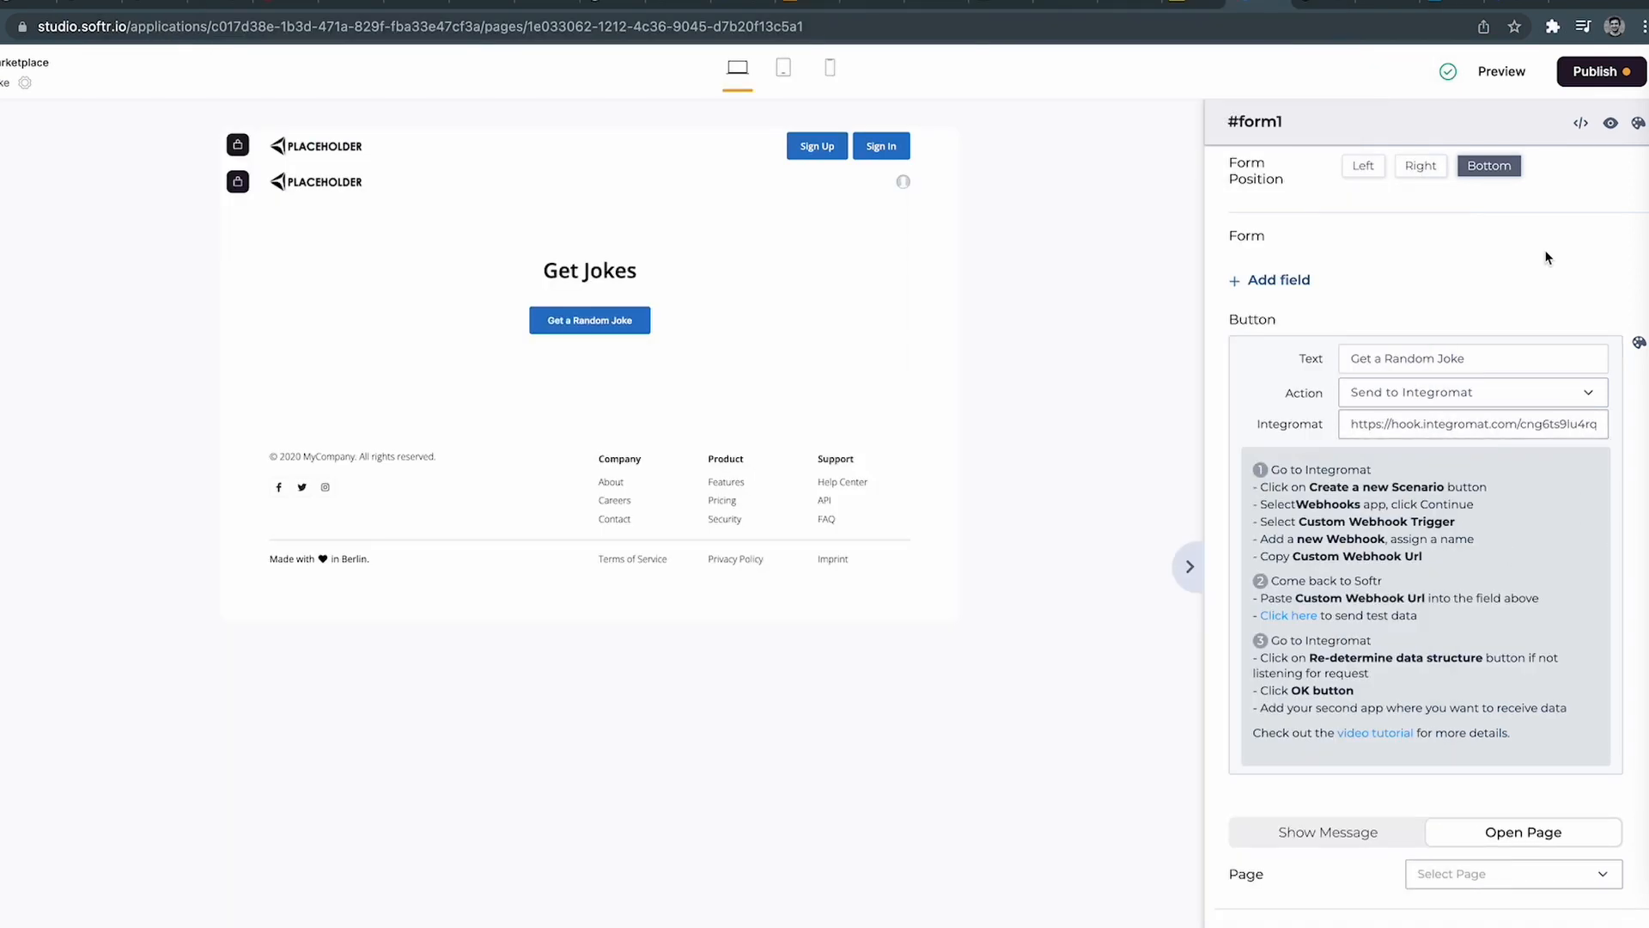
Publish the Softr application and open the live site.
scroll(1426, 602, "down", 1)
left_click(1595, 72)
left_click(1553, 378)
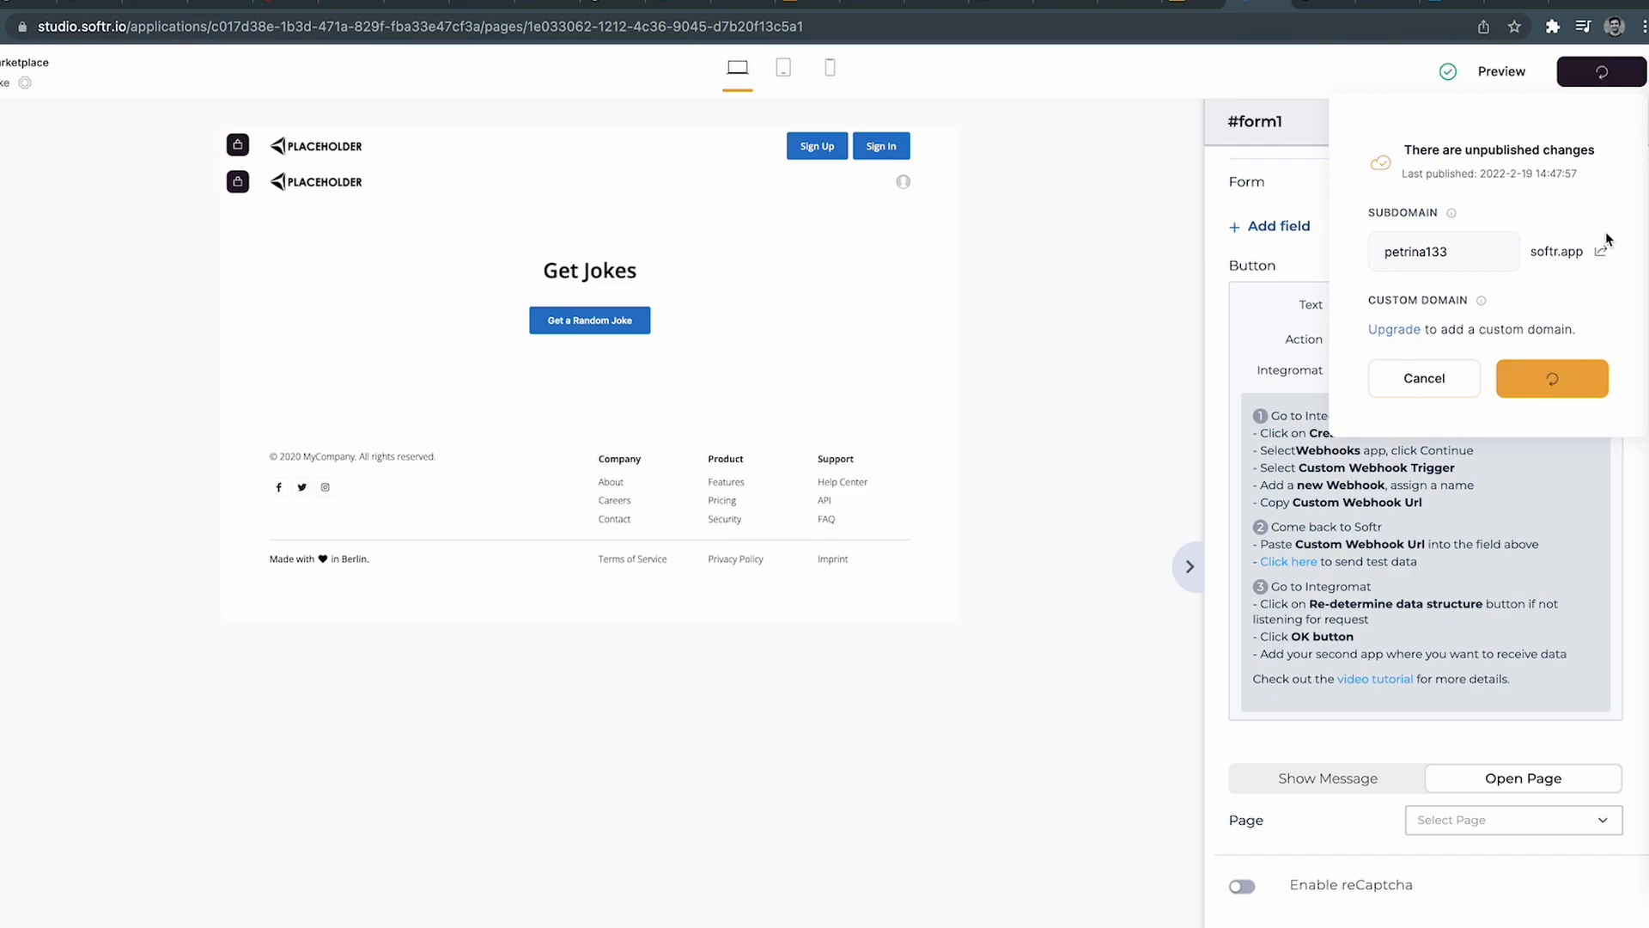
left_click(1601, 251)
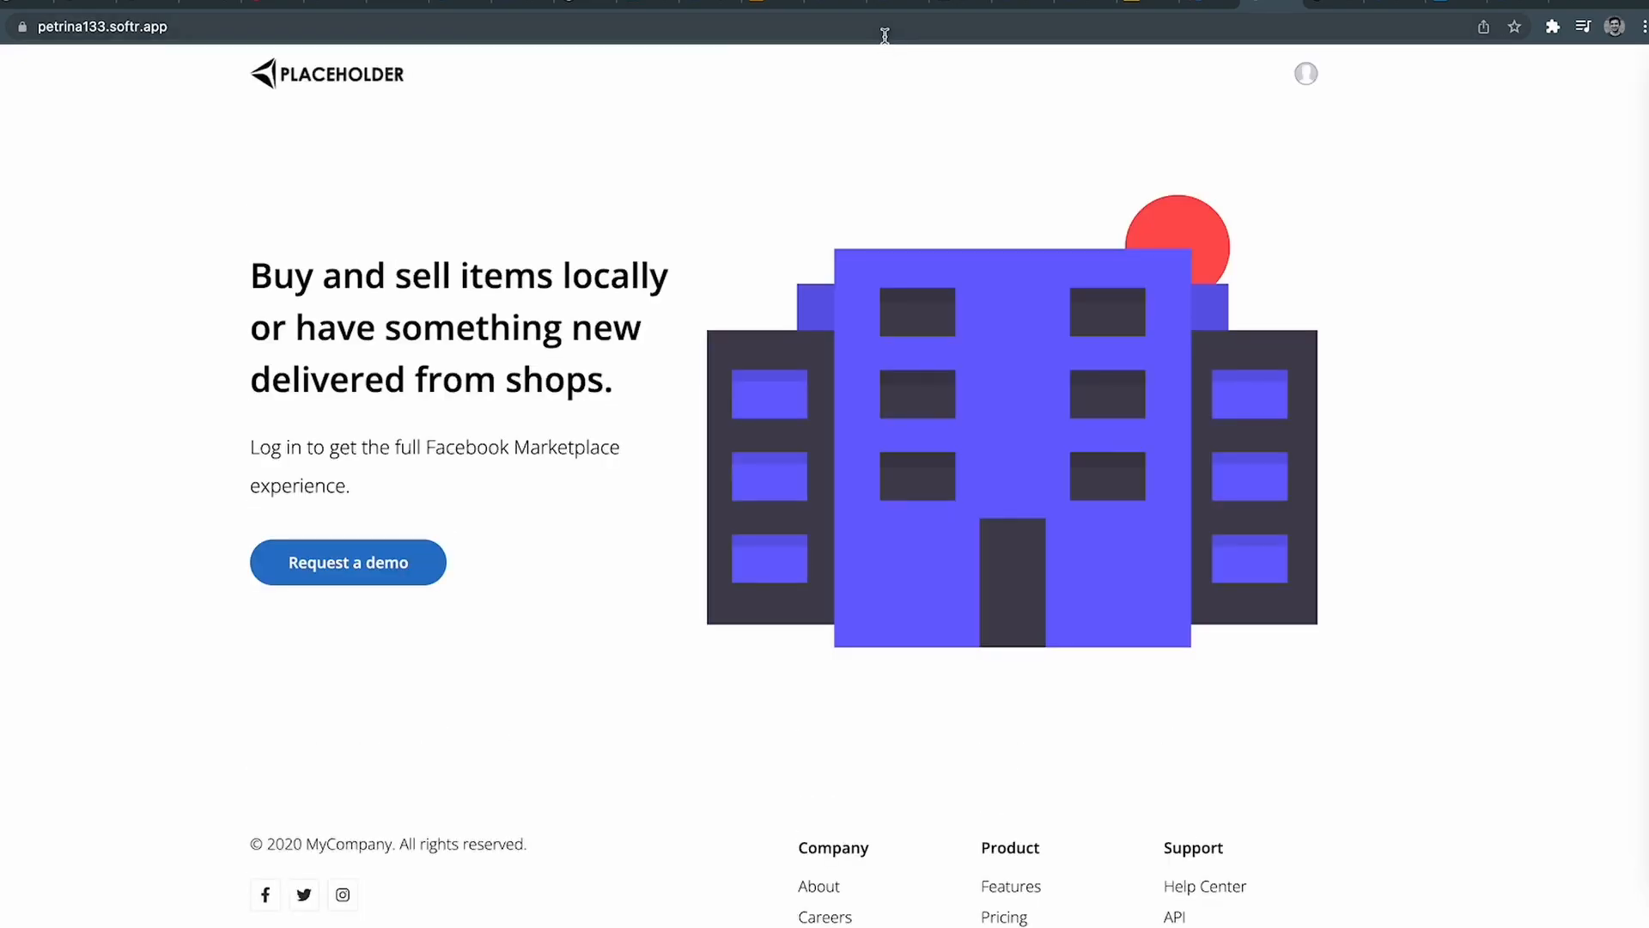
Go to the /joke page of the published site.
left_click(885, 34)
left_click(885, 35)
type("/jeok")
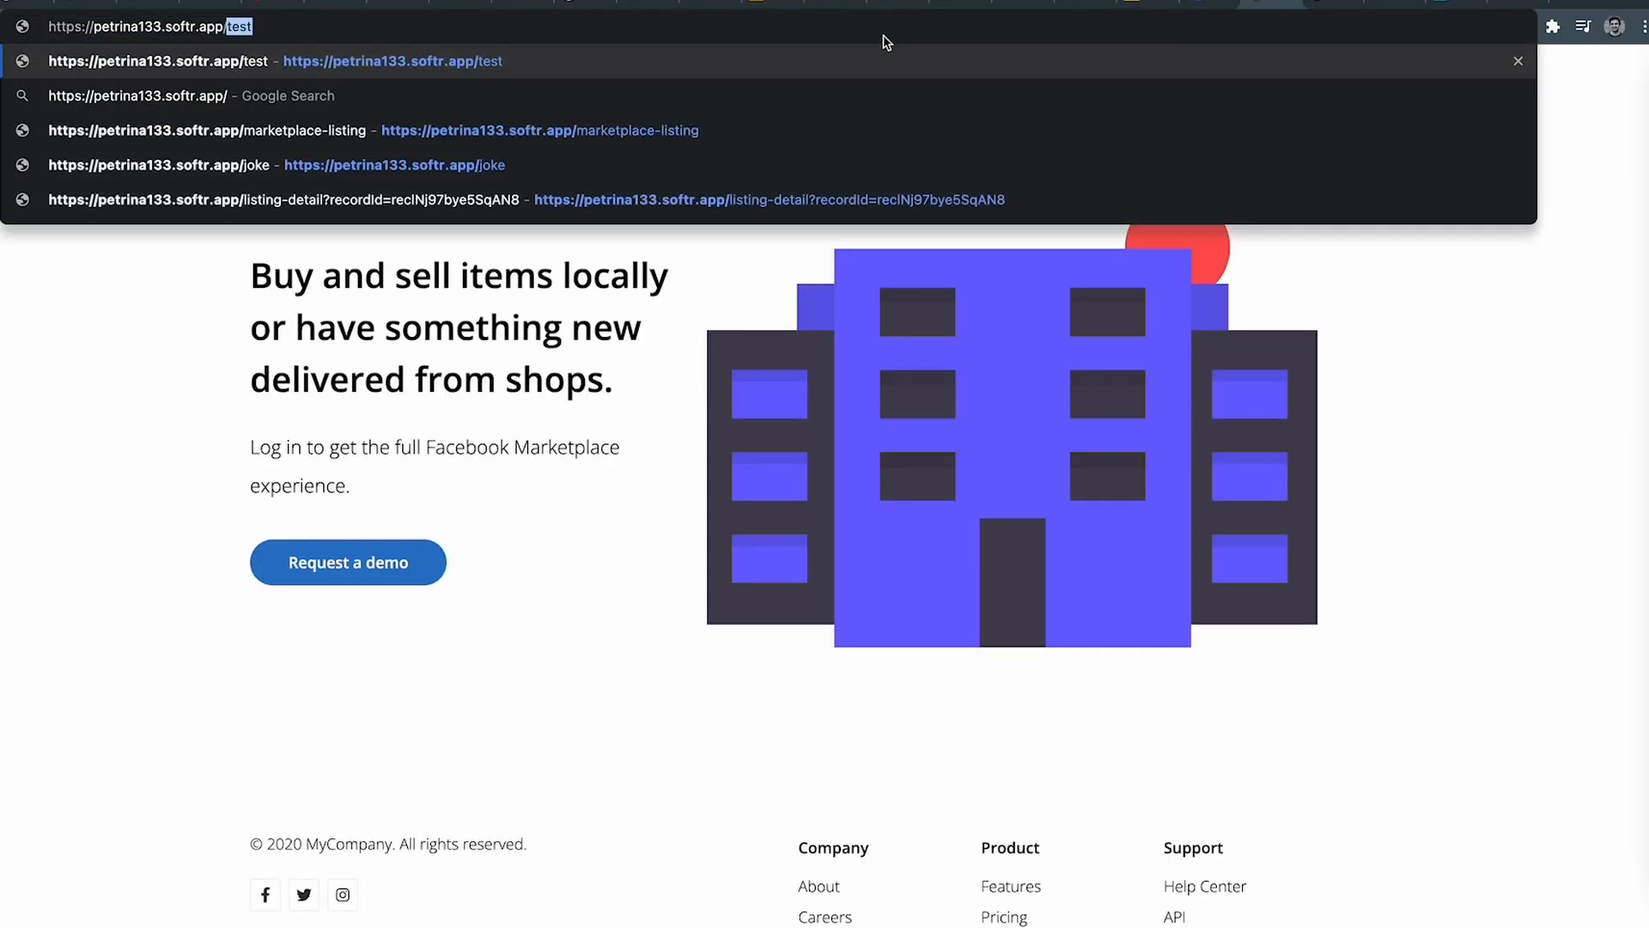
key("BackSpace")
key("BackSpace")
key("BackSpace")
type("oke")
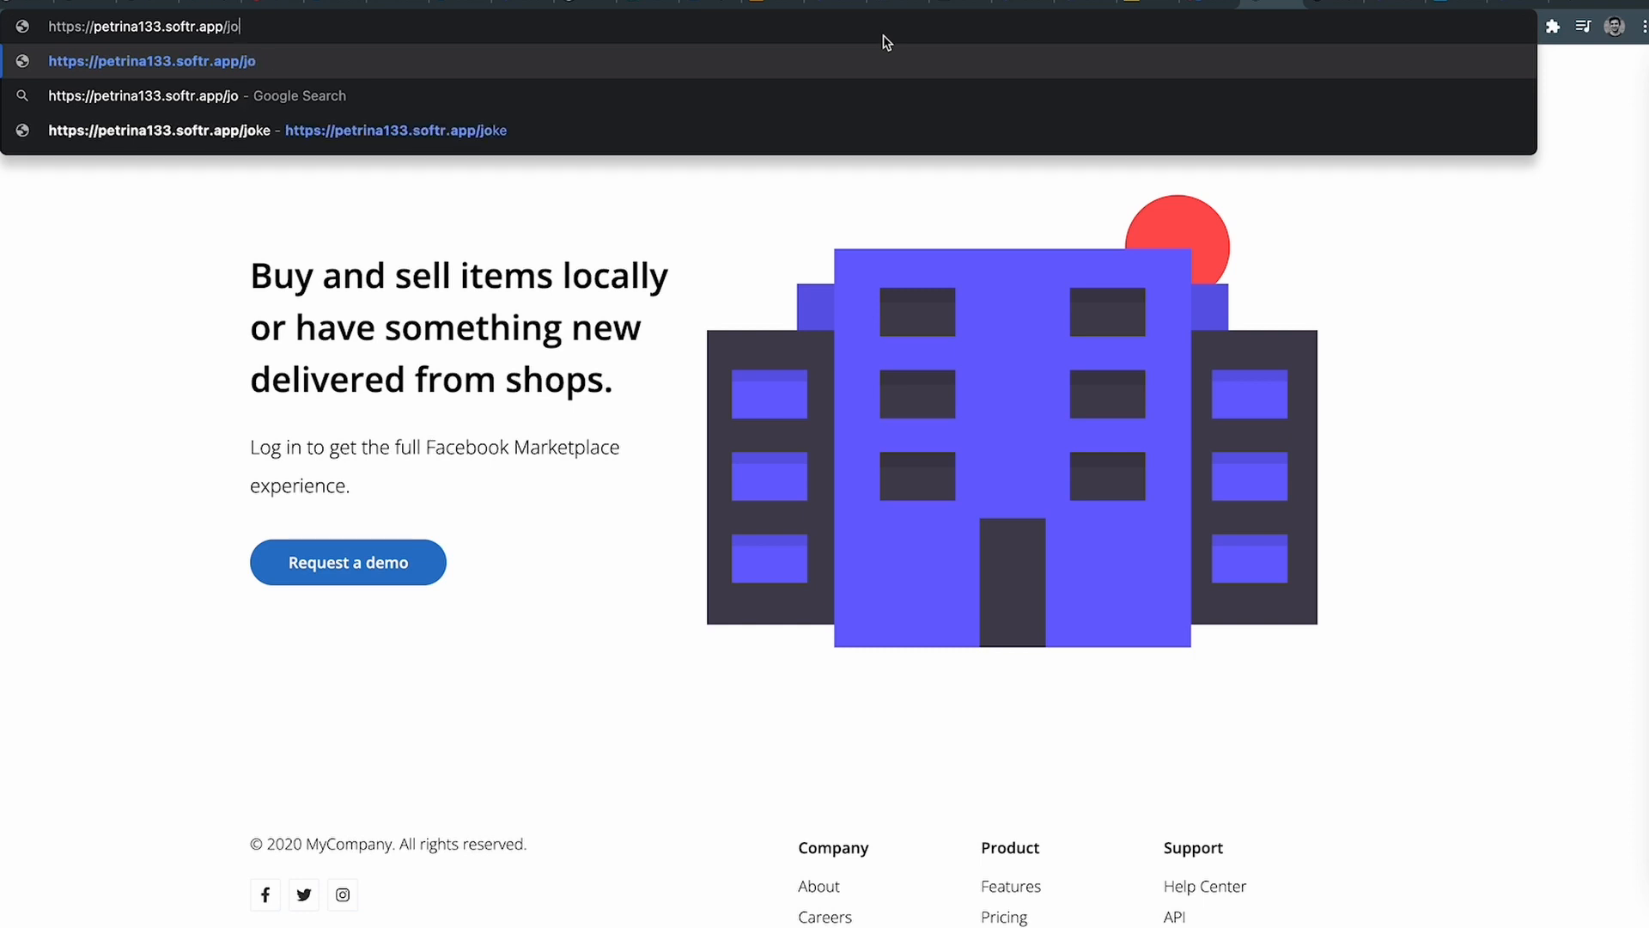
key("Return")
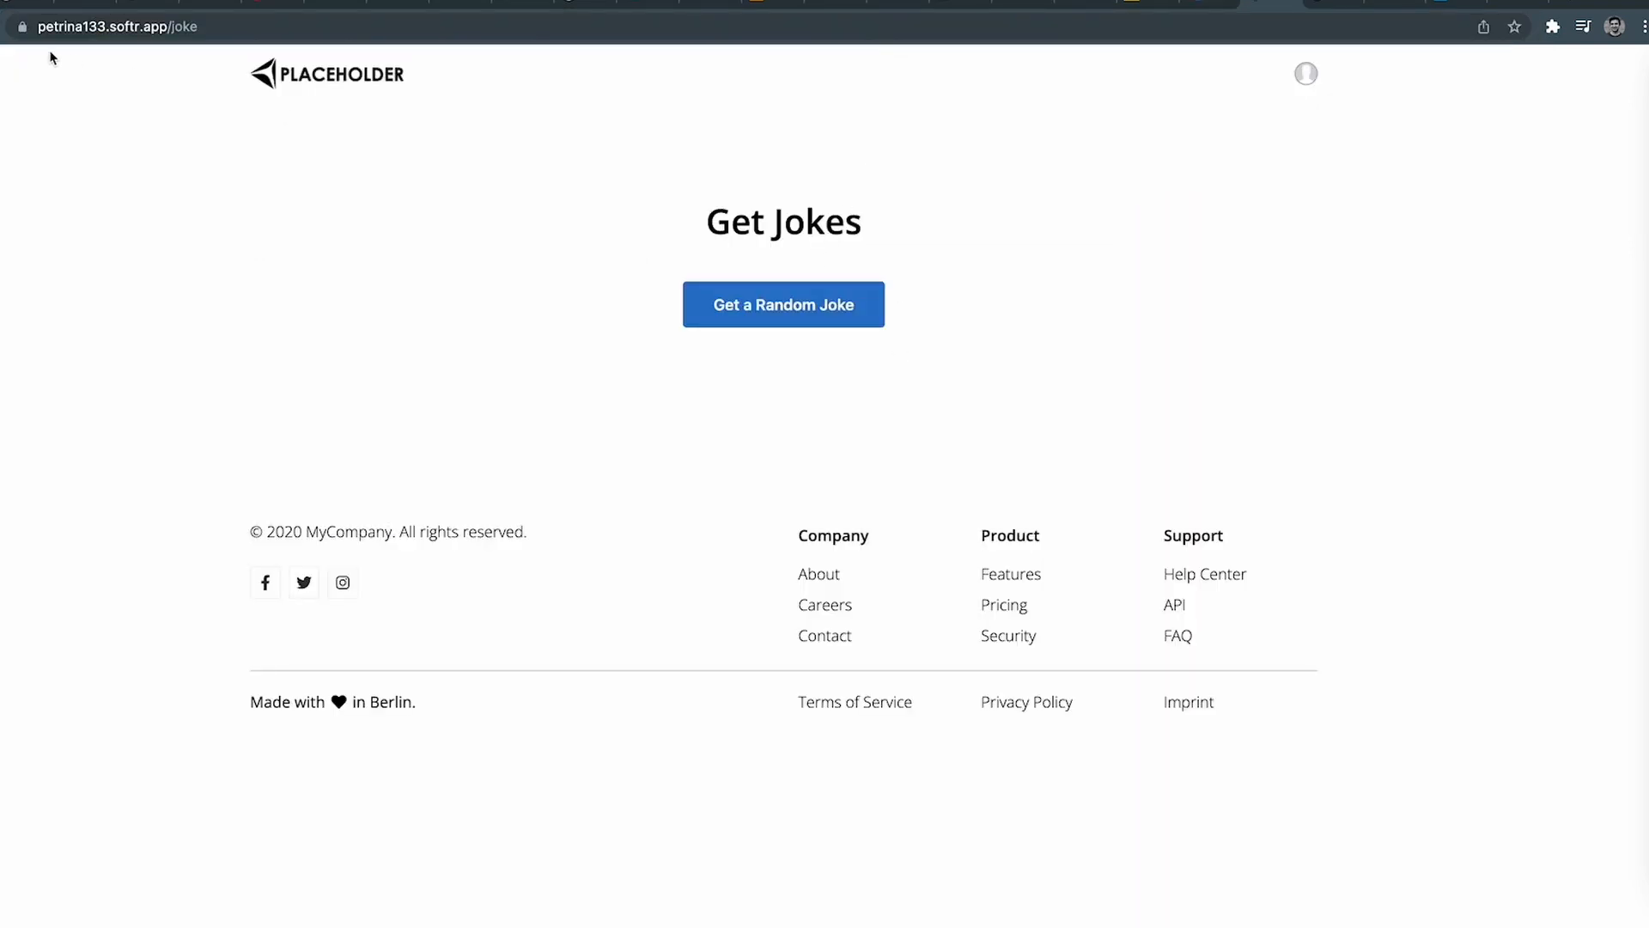
Return to the Integromat scenario, confirm the webhook module's settings and run the scenario once.
left_click(8, 4)
left_click(1223, 584)
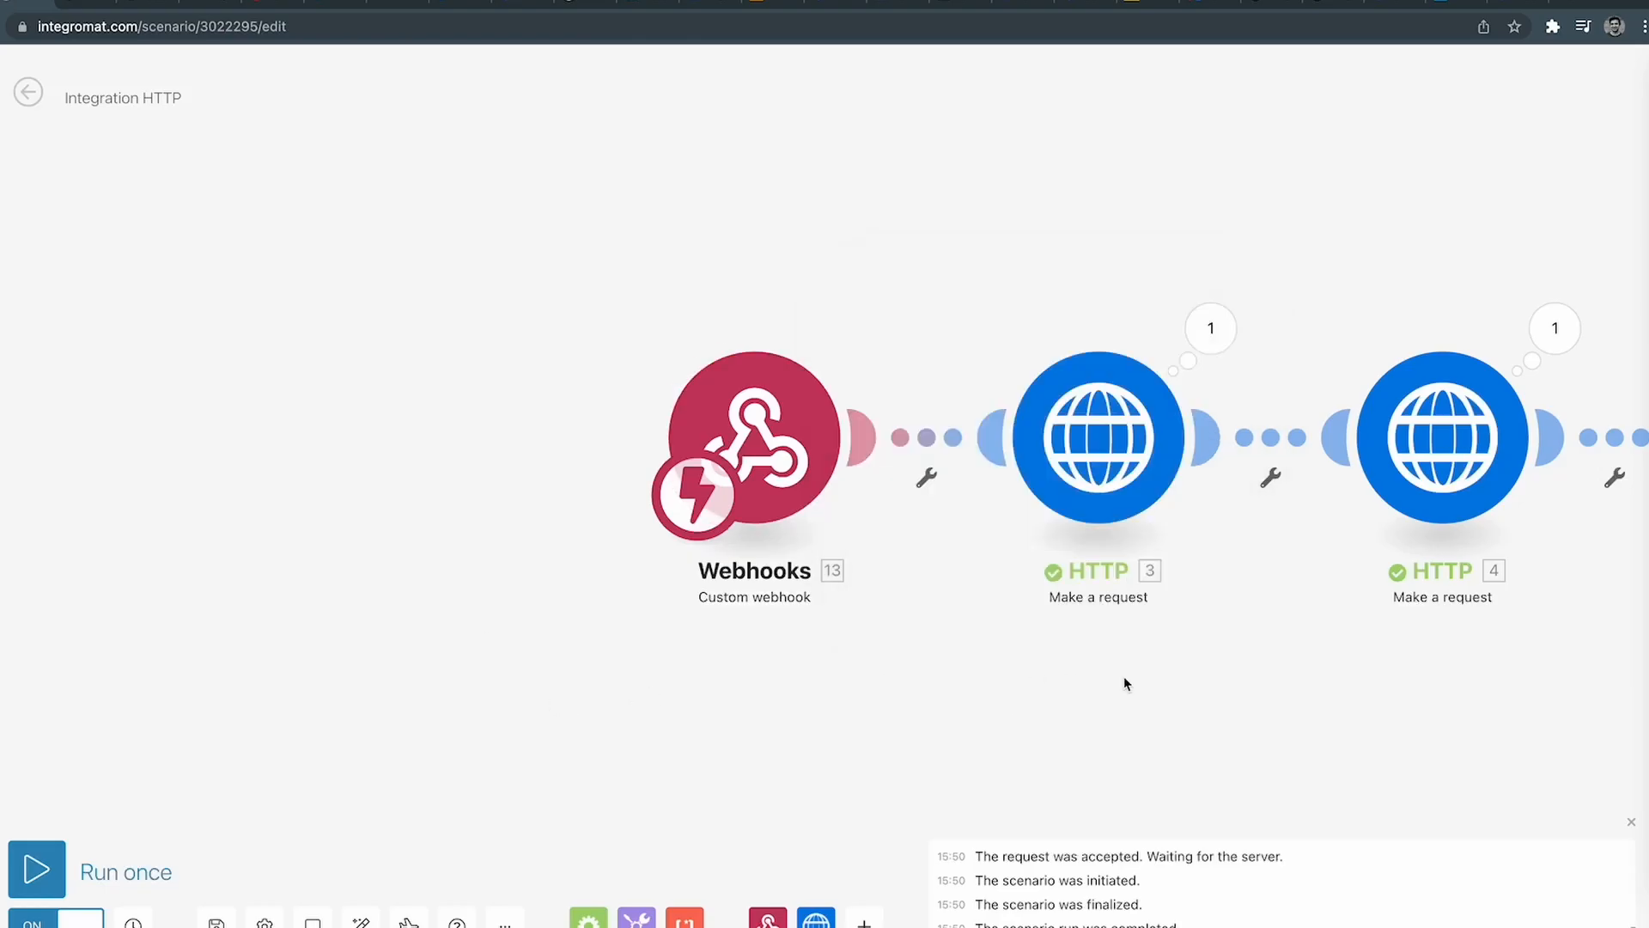
left_click(53, 869)
Check the existing records in the Airtable Jokes table, then return to the running scenario.
key("super+Tab")
key("super+Tab")
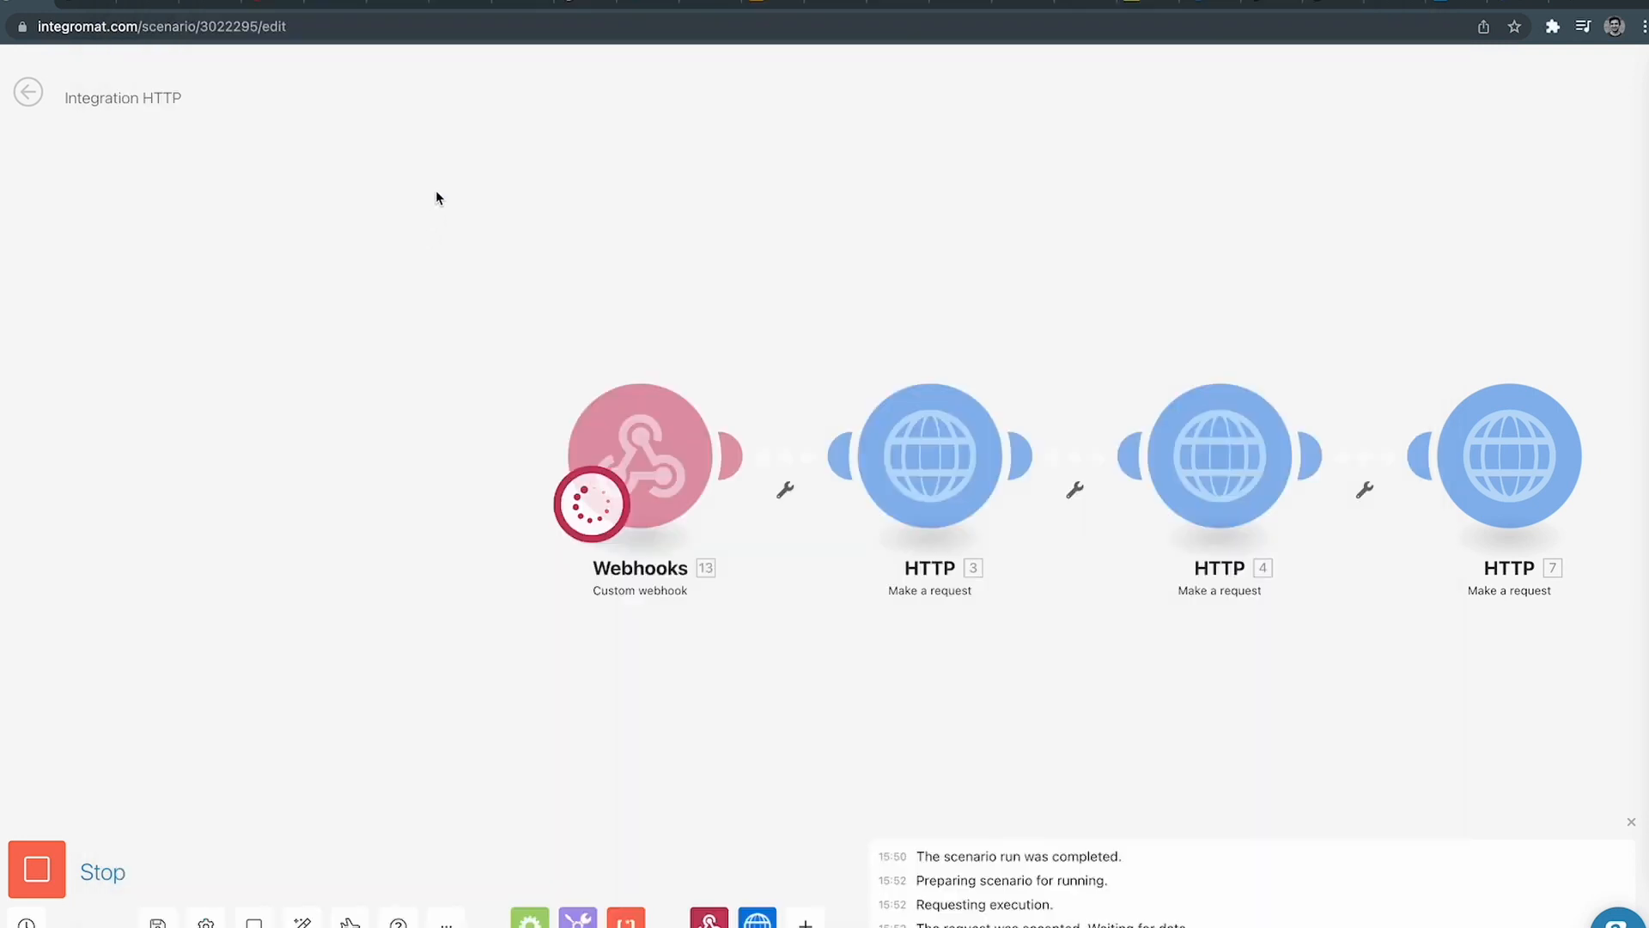
scroll(438, 213, "down", 5)
key("super+Tab")
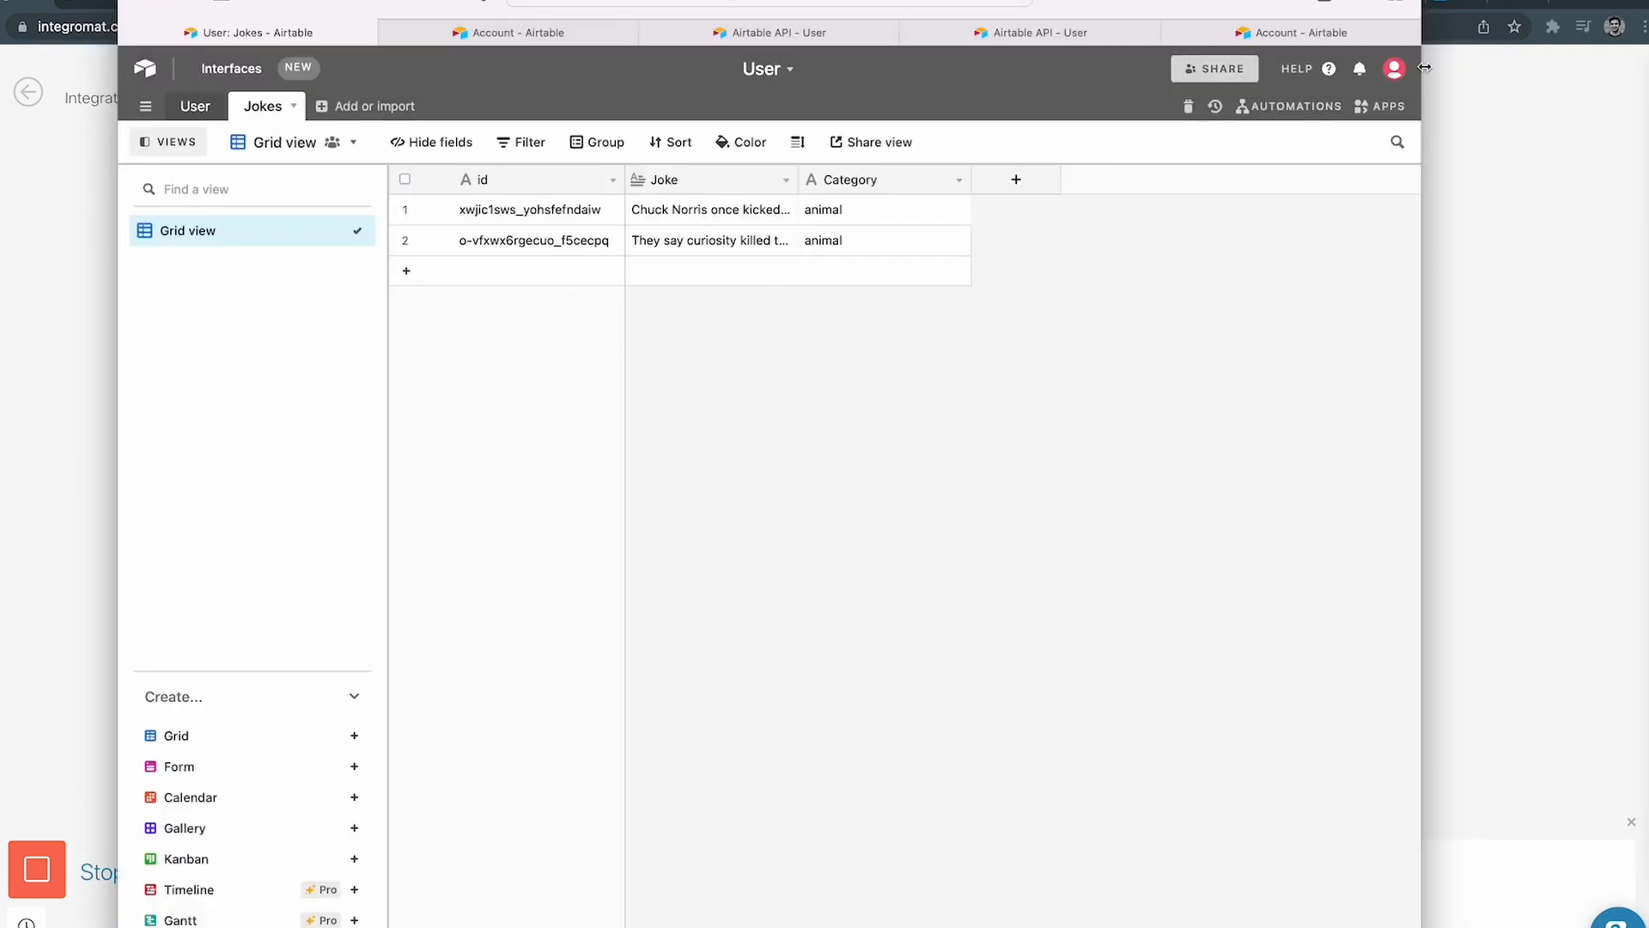
left_click(1572, 302)
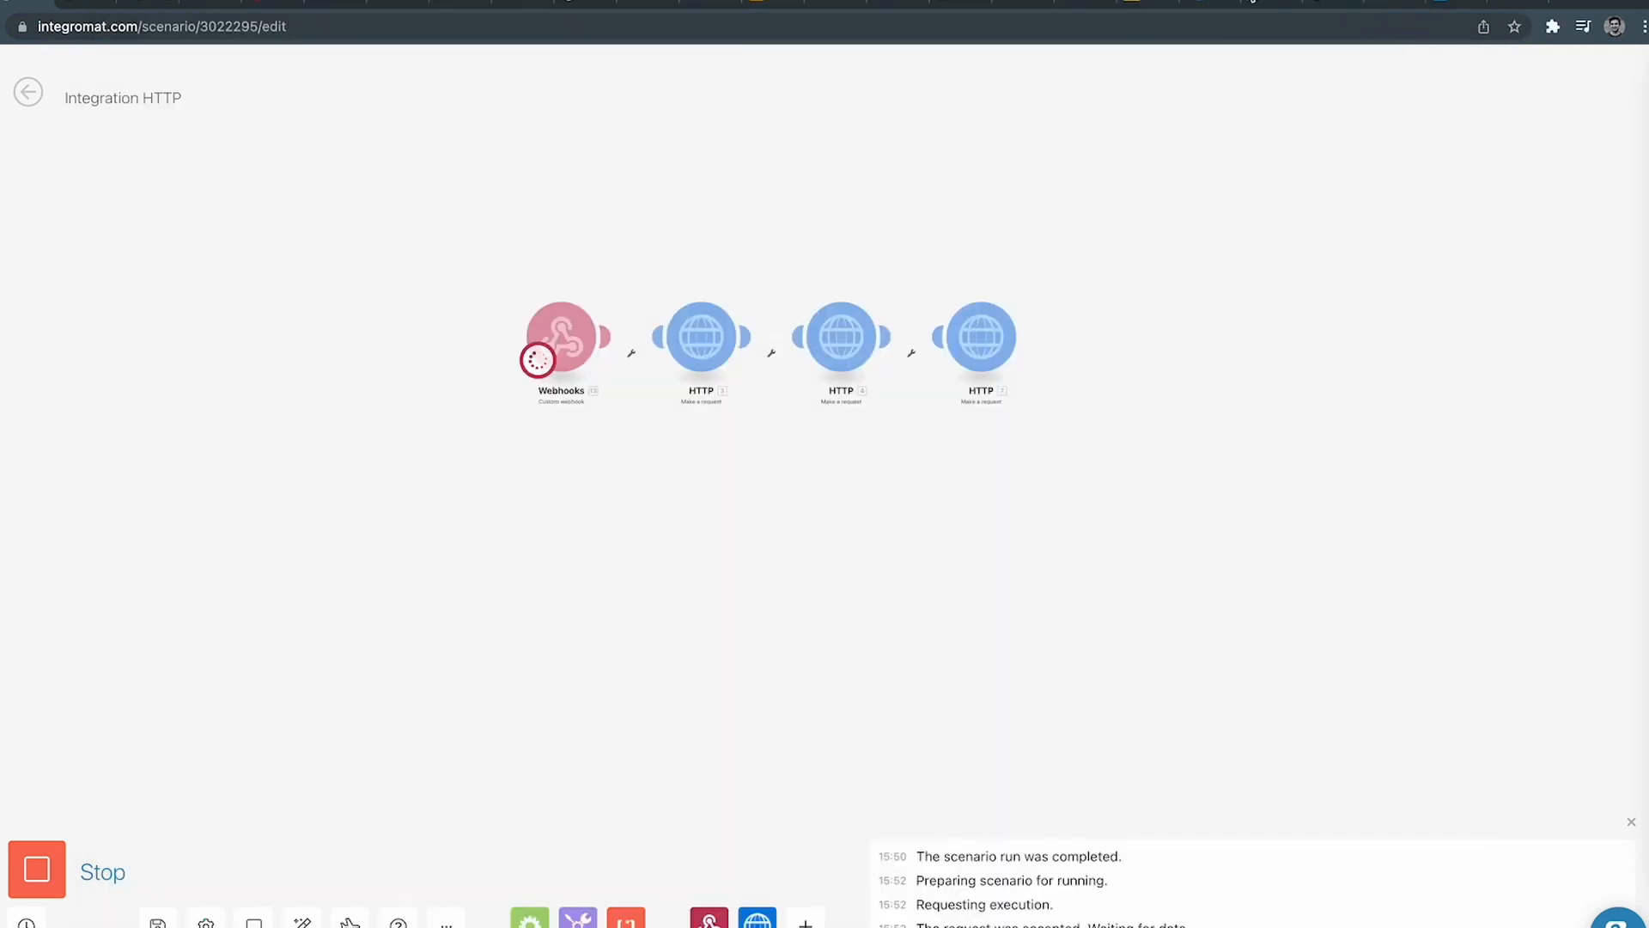
Request a random joke from the published Joke page, then check the scenario run and the Airtable Jokes table.
left_click(1253, 3)
left_click(836, 320)
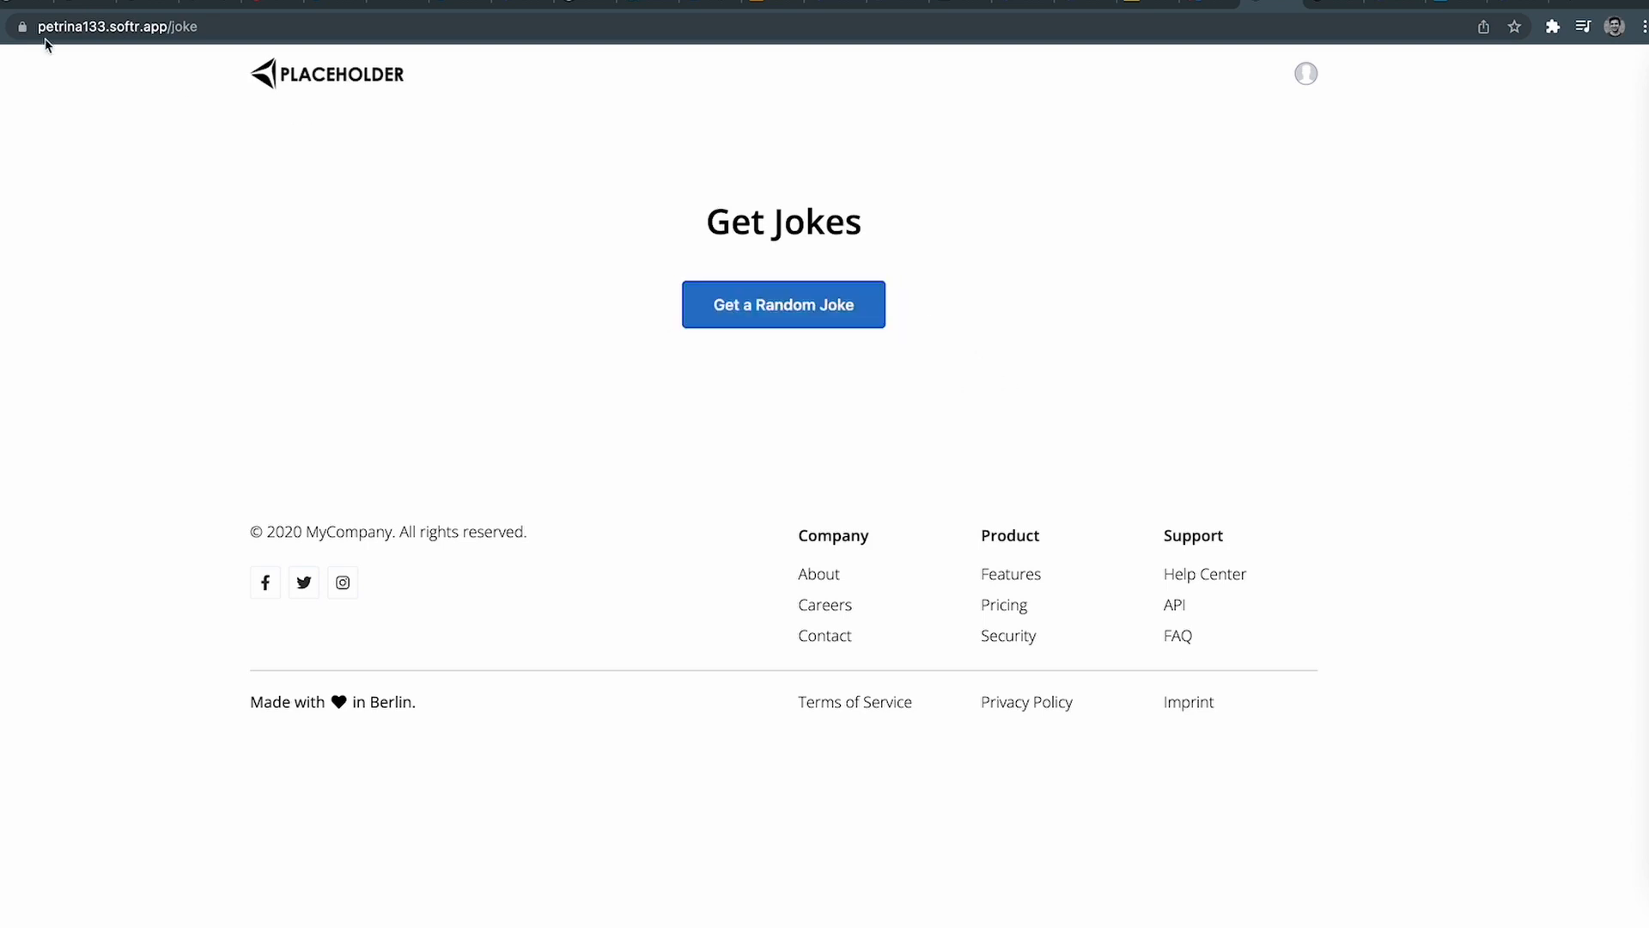
left_click(82, 3)
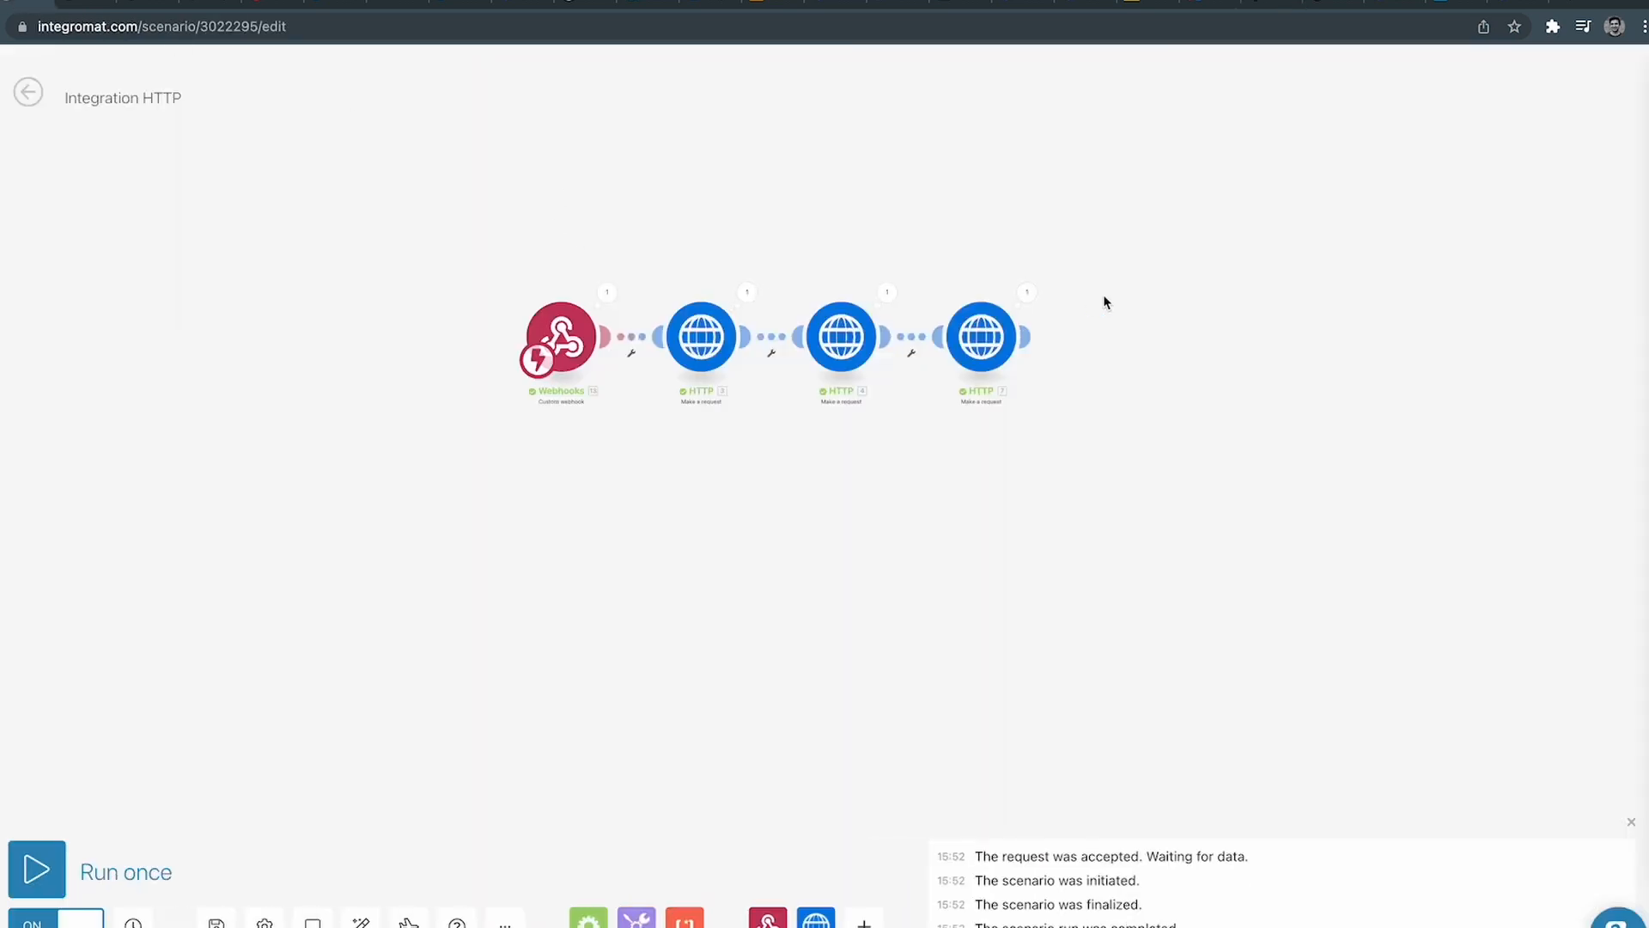
key("super+Tab")
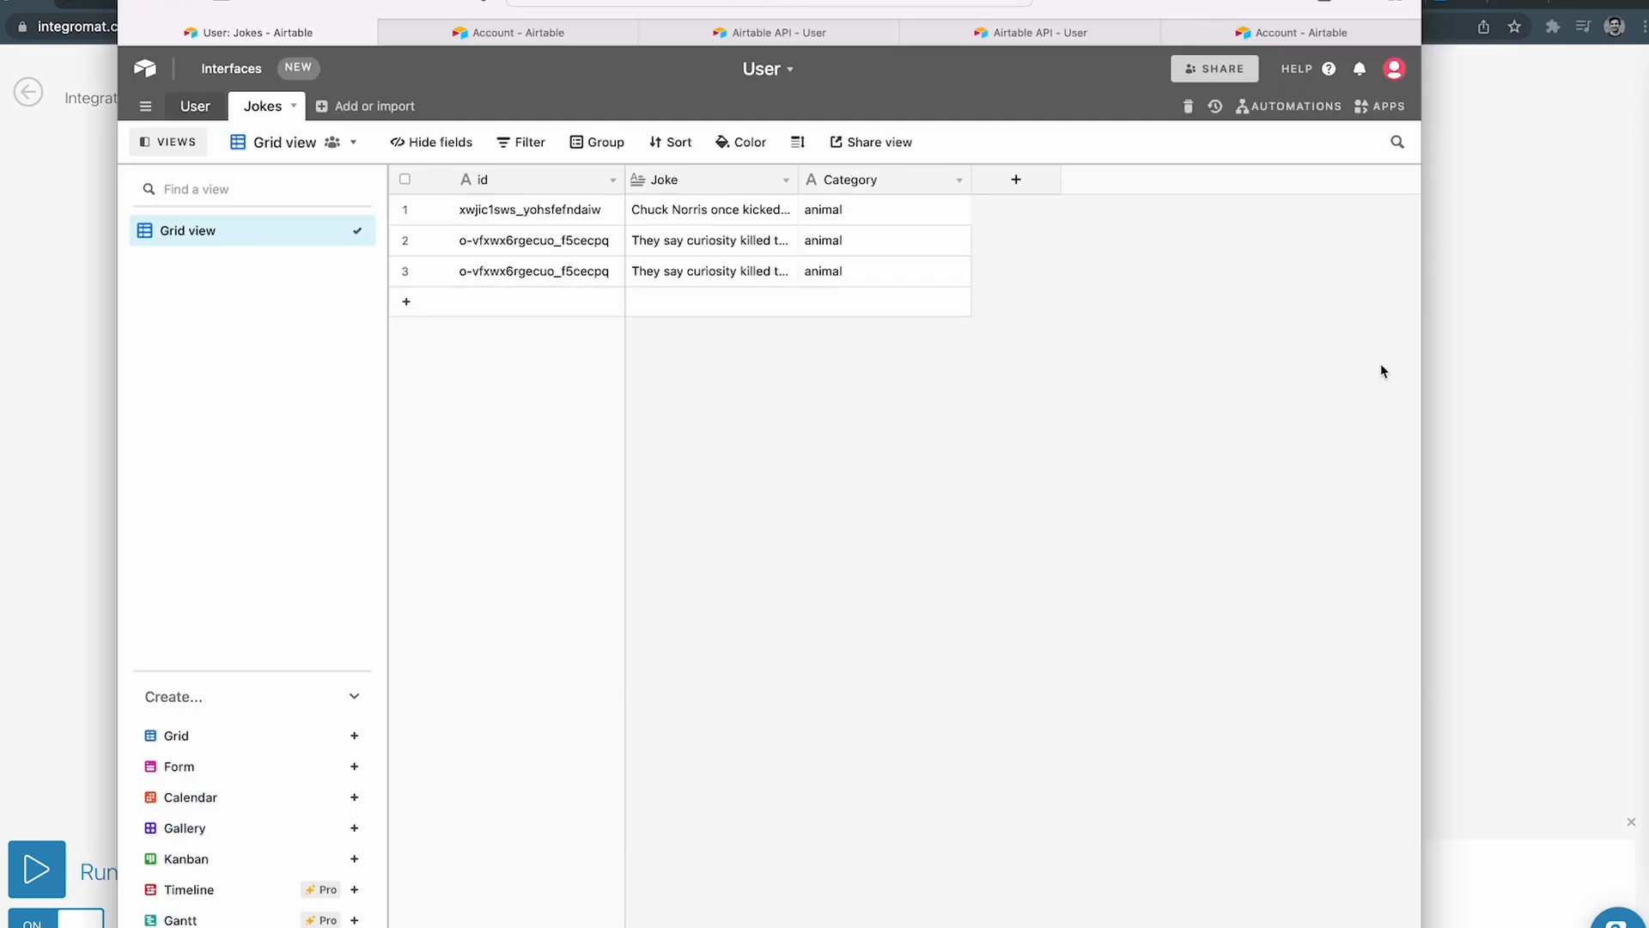
Return to the Integromat scenario and look over its webhook and HTTP modules.
key("super+Tab")
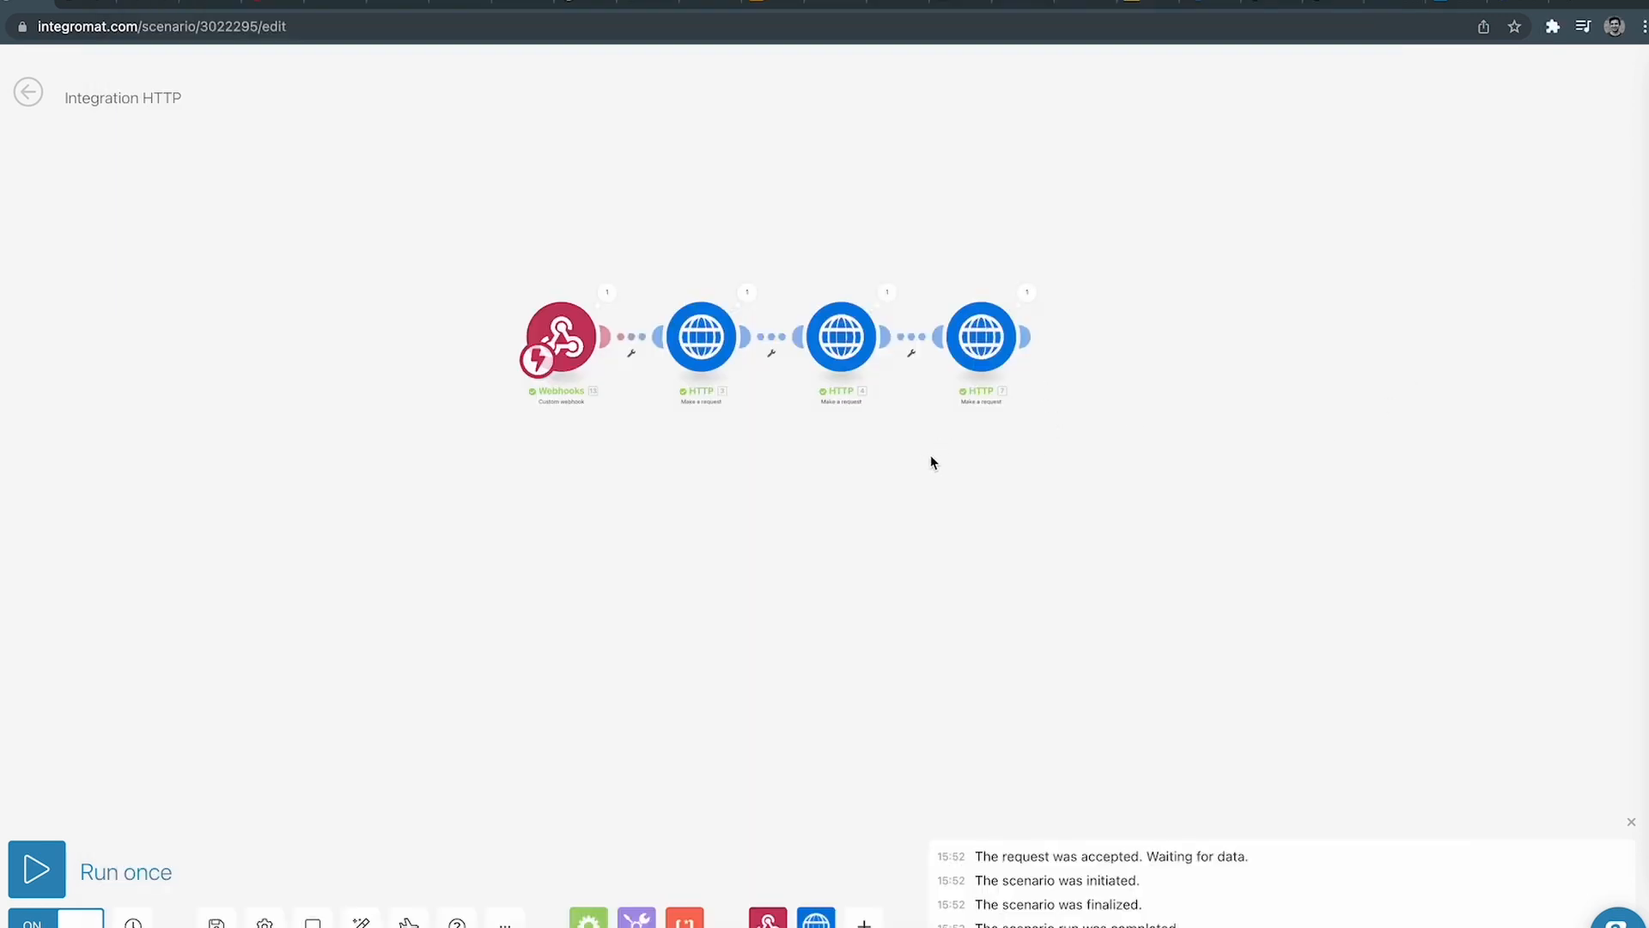
left_click_drag(930, 456, 921, 457)
scroll(783, 461, "down", 2)
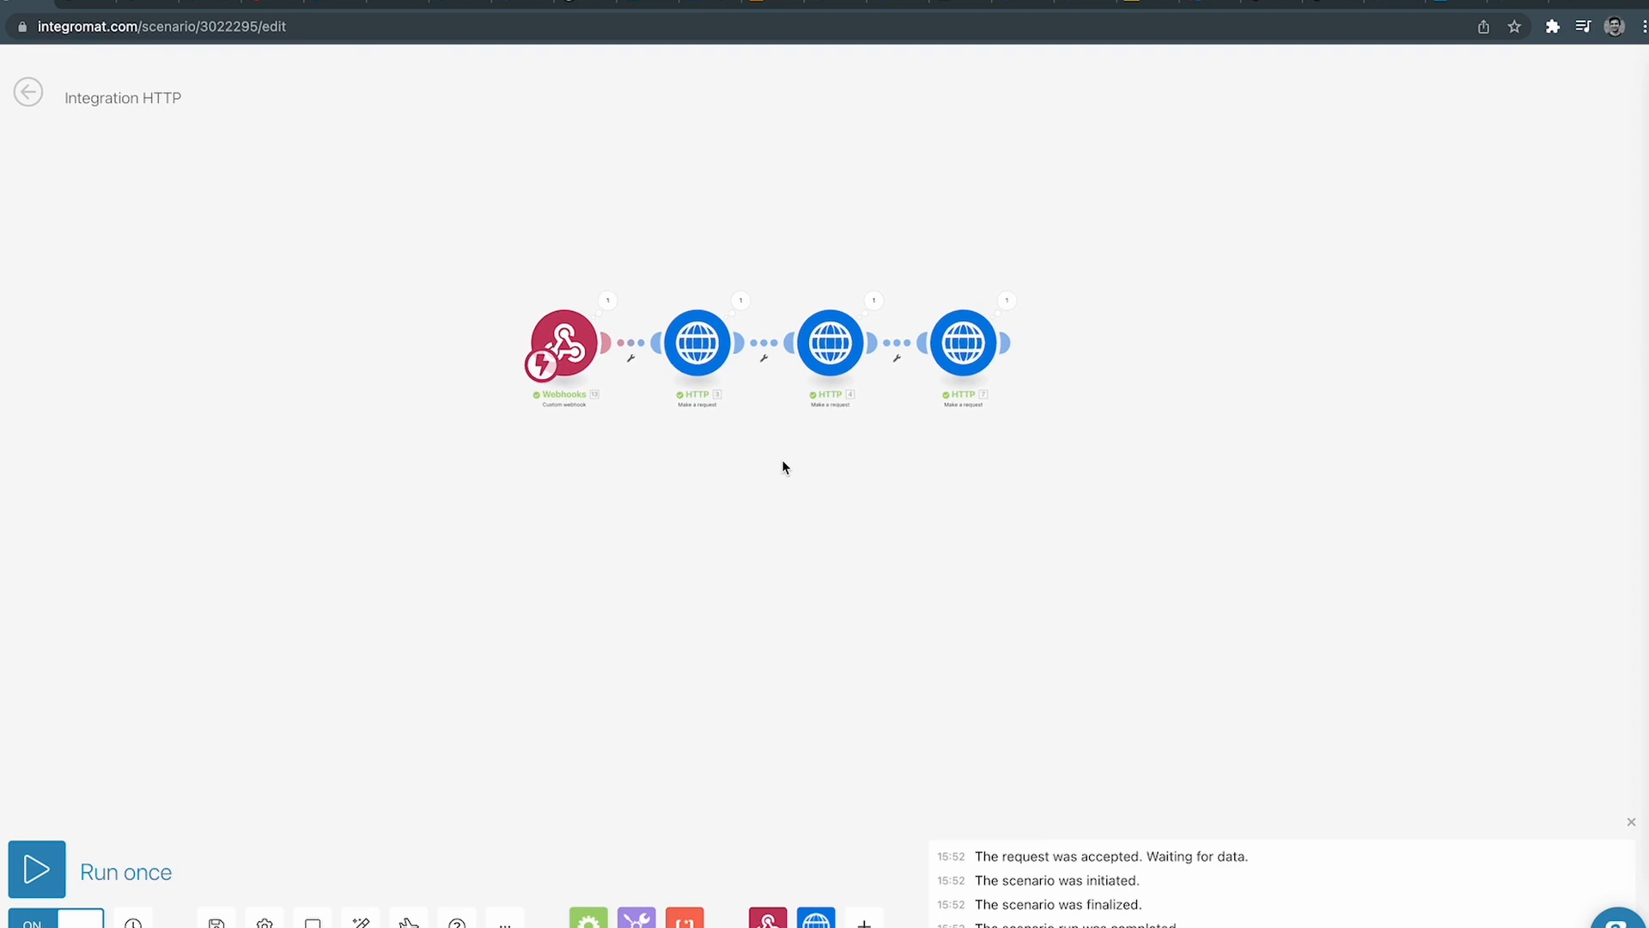
scroll(752, 498, "up", 1)
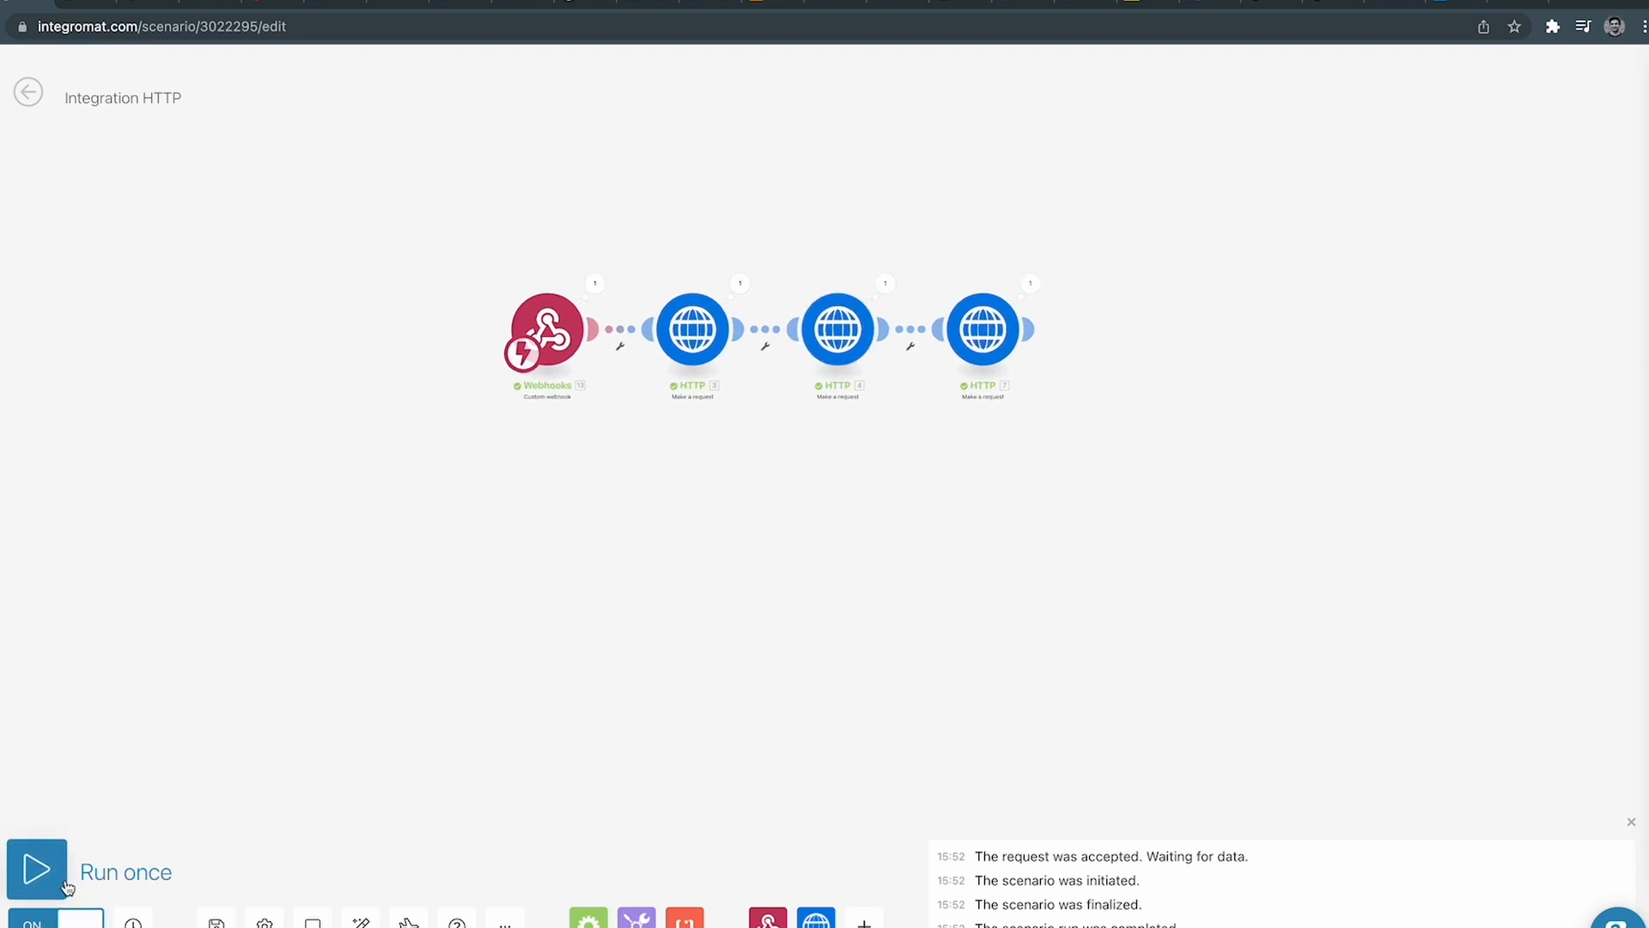
scroll(223, 103, "down", 1)
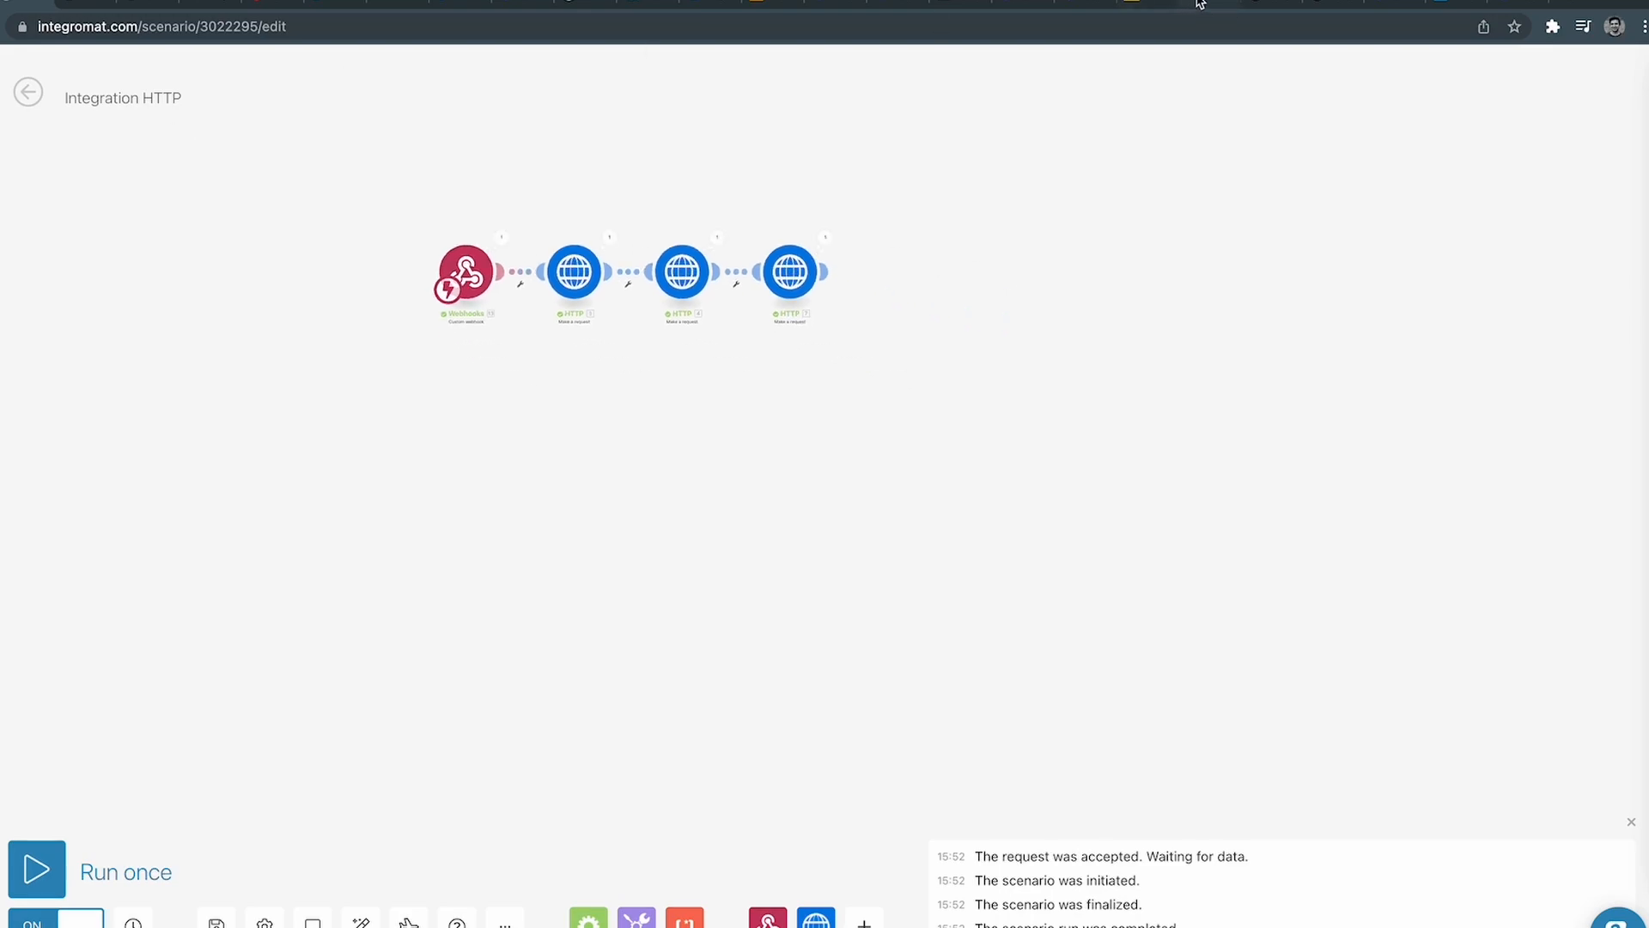
Switch to the Softr editor and add a New Table Block beneath the Get Jokes block.
left_click(1200, 4)
left_click(598, 393)
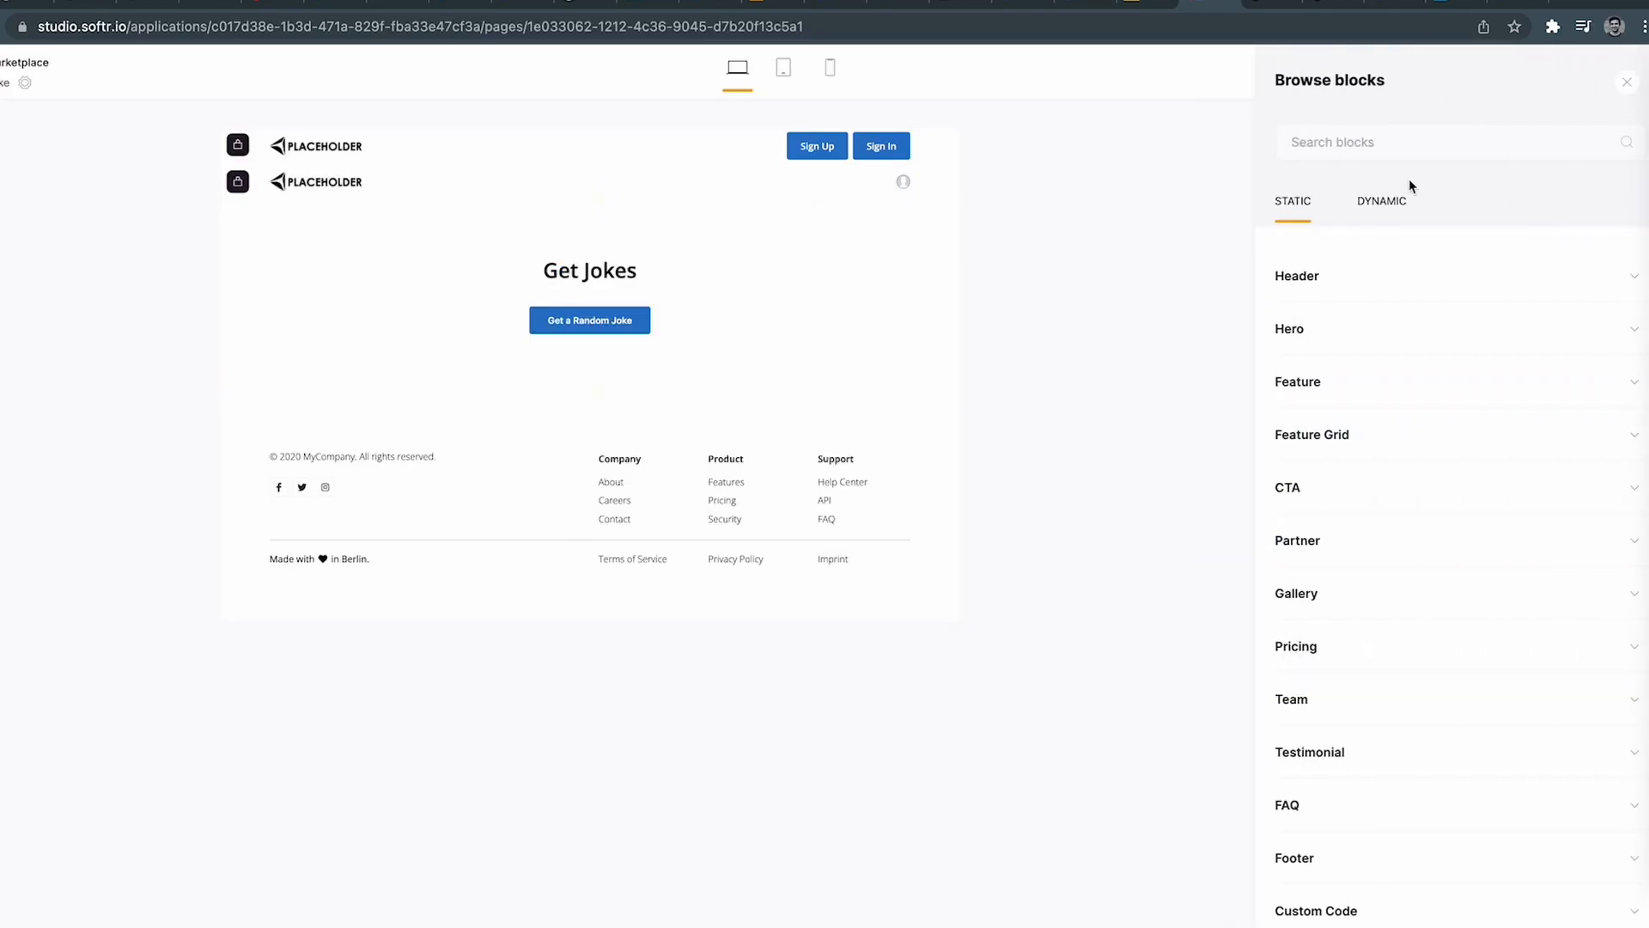
left_click(1381, 201)
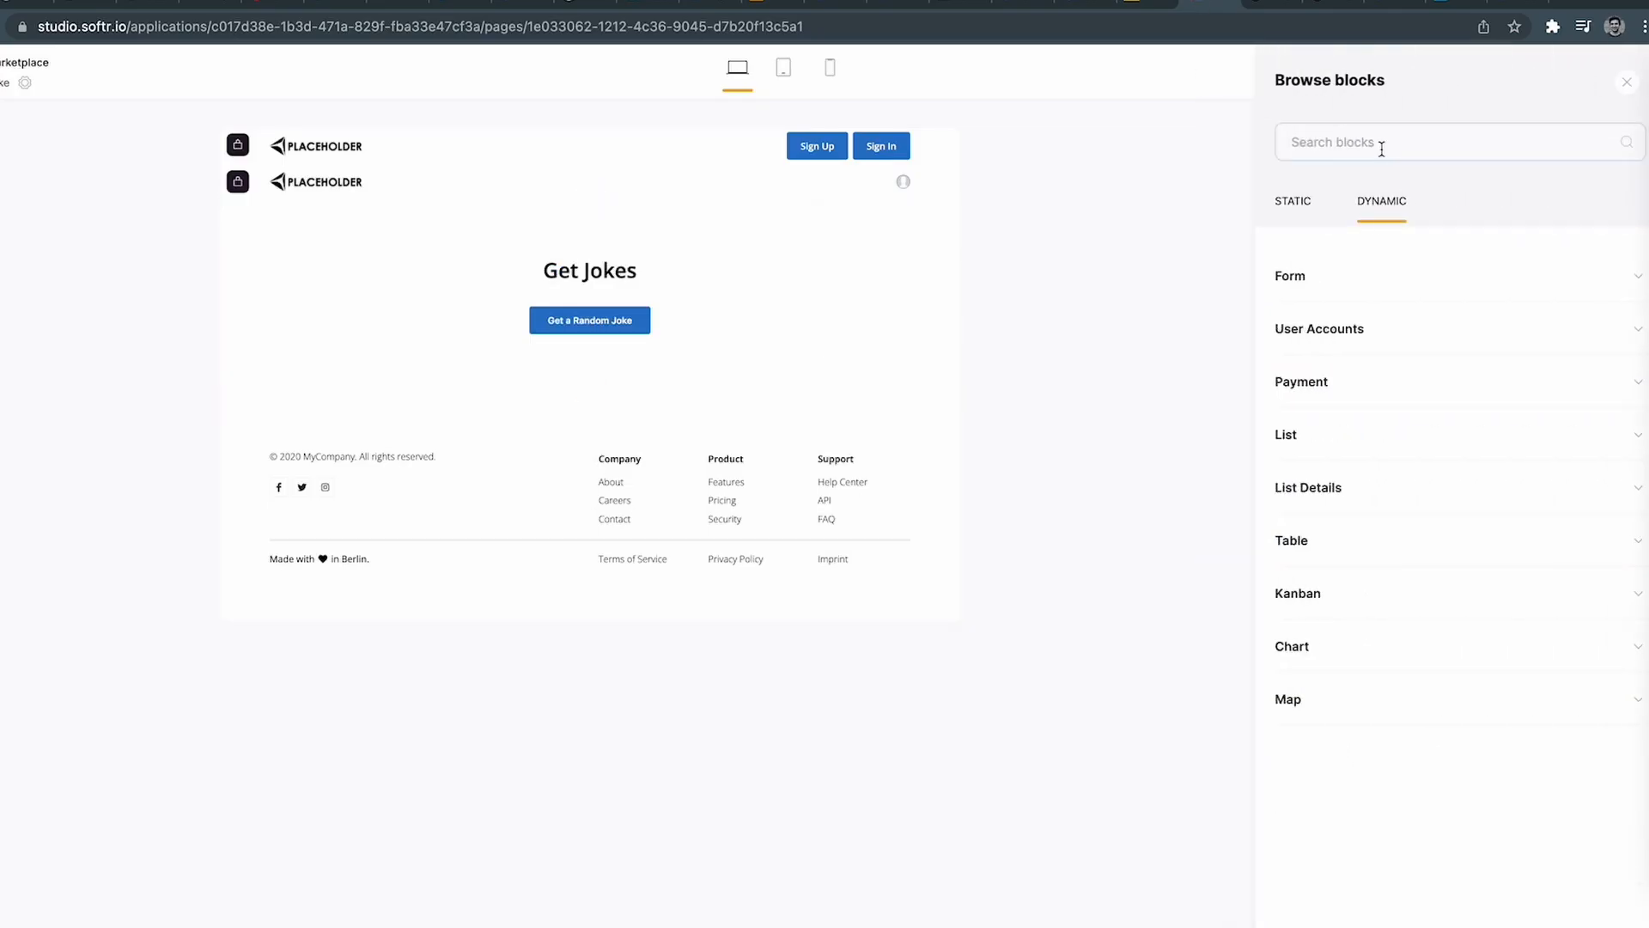
left_click(1366, 430)
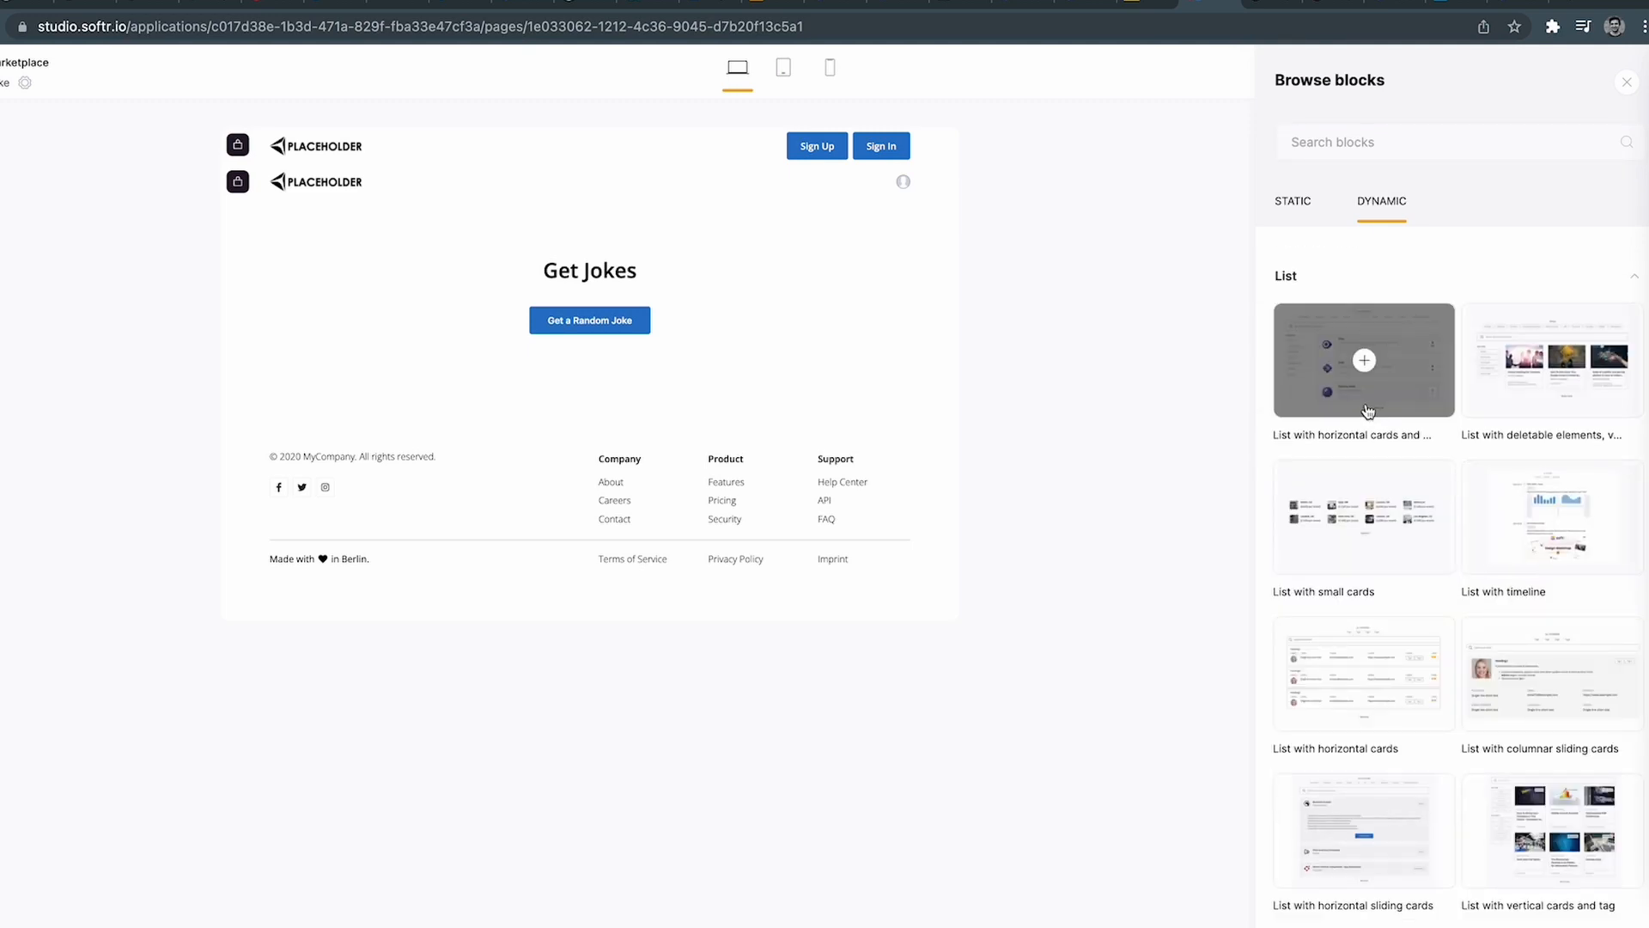
scroll(1366, 516, "down", 8)
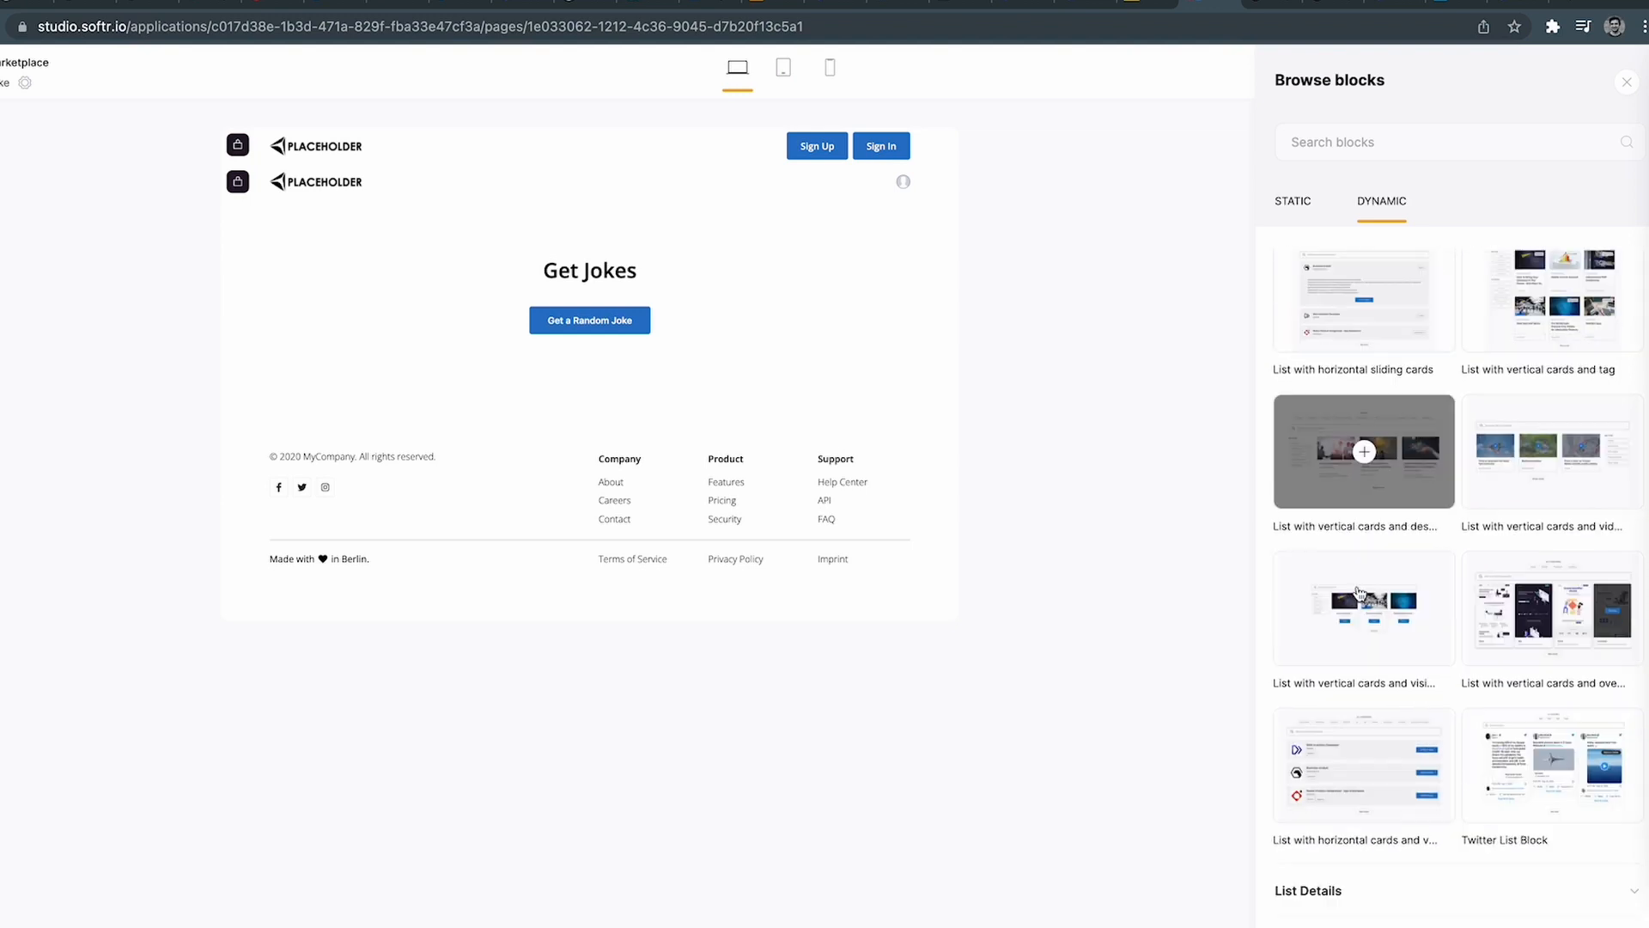
left_click(1365, 799)
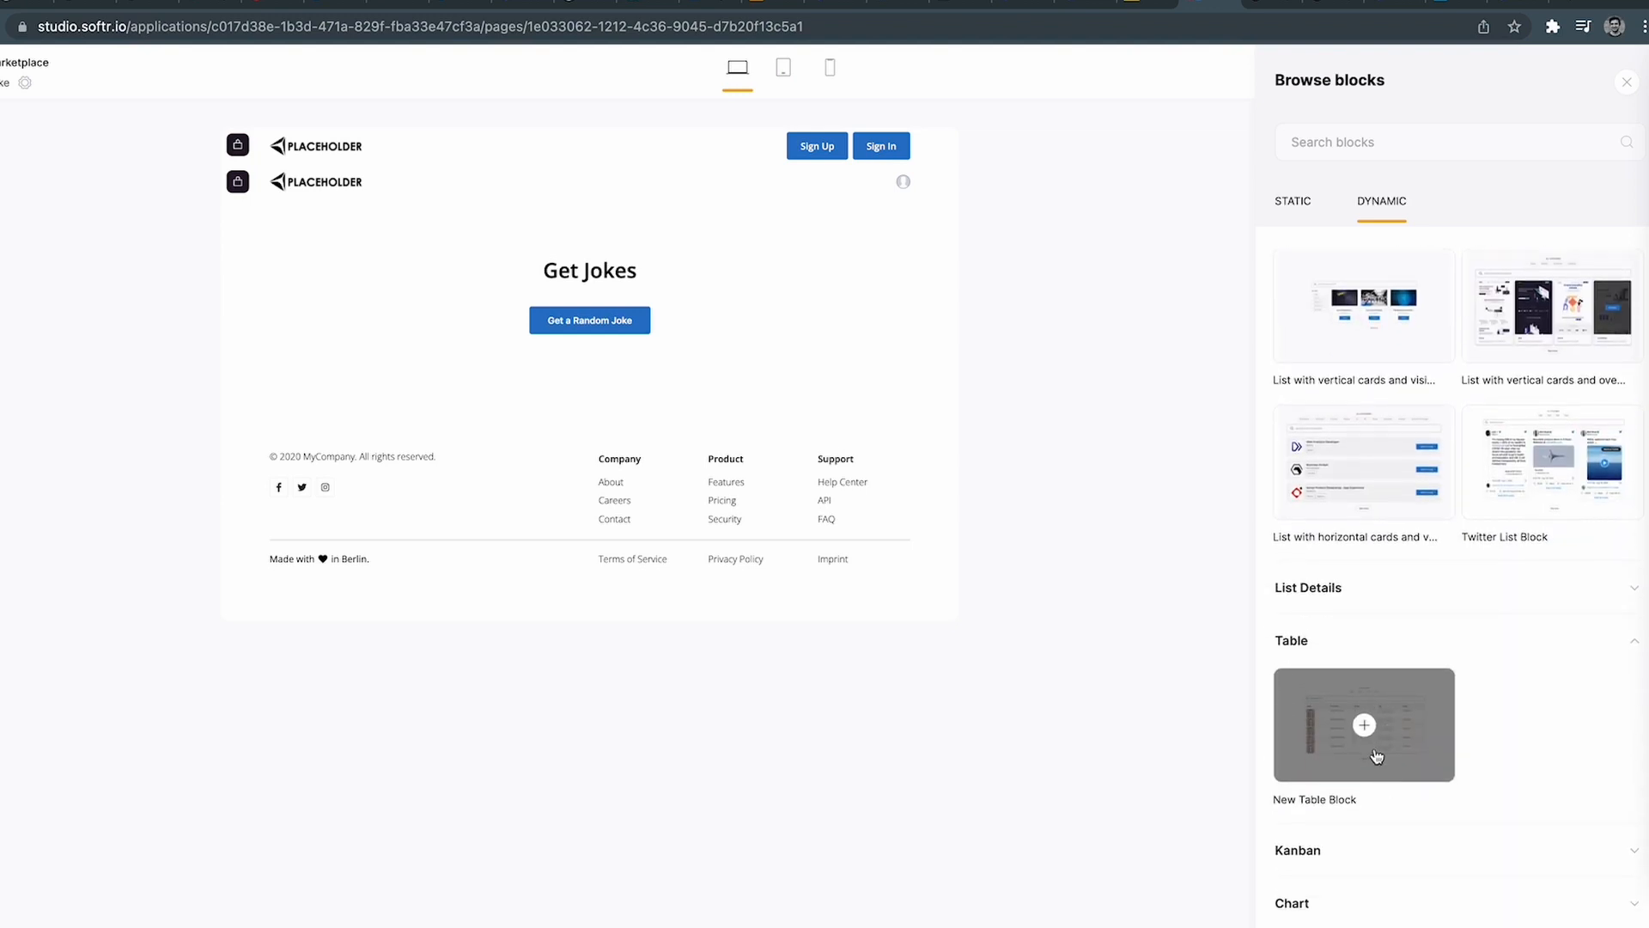
left_click(1365, 727)
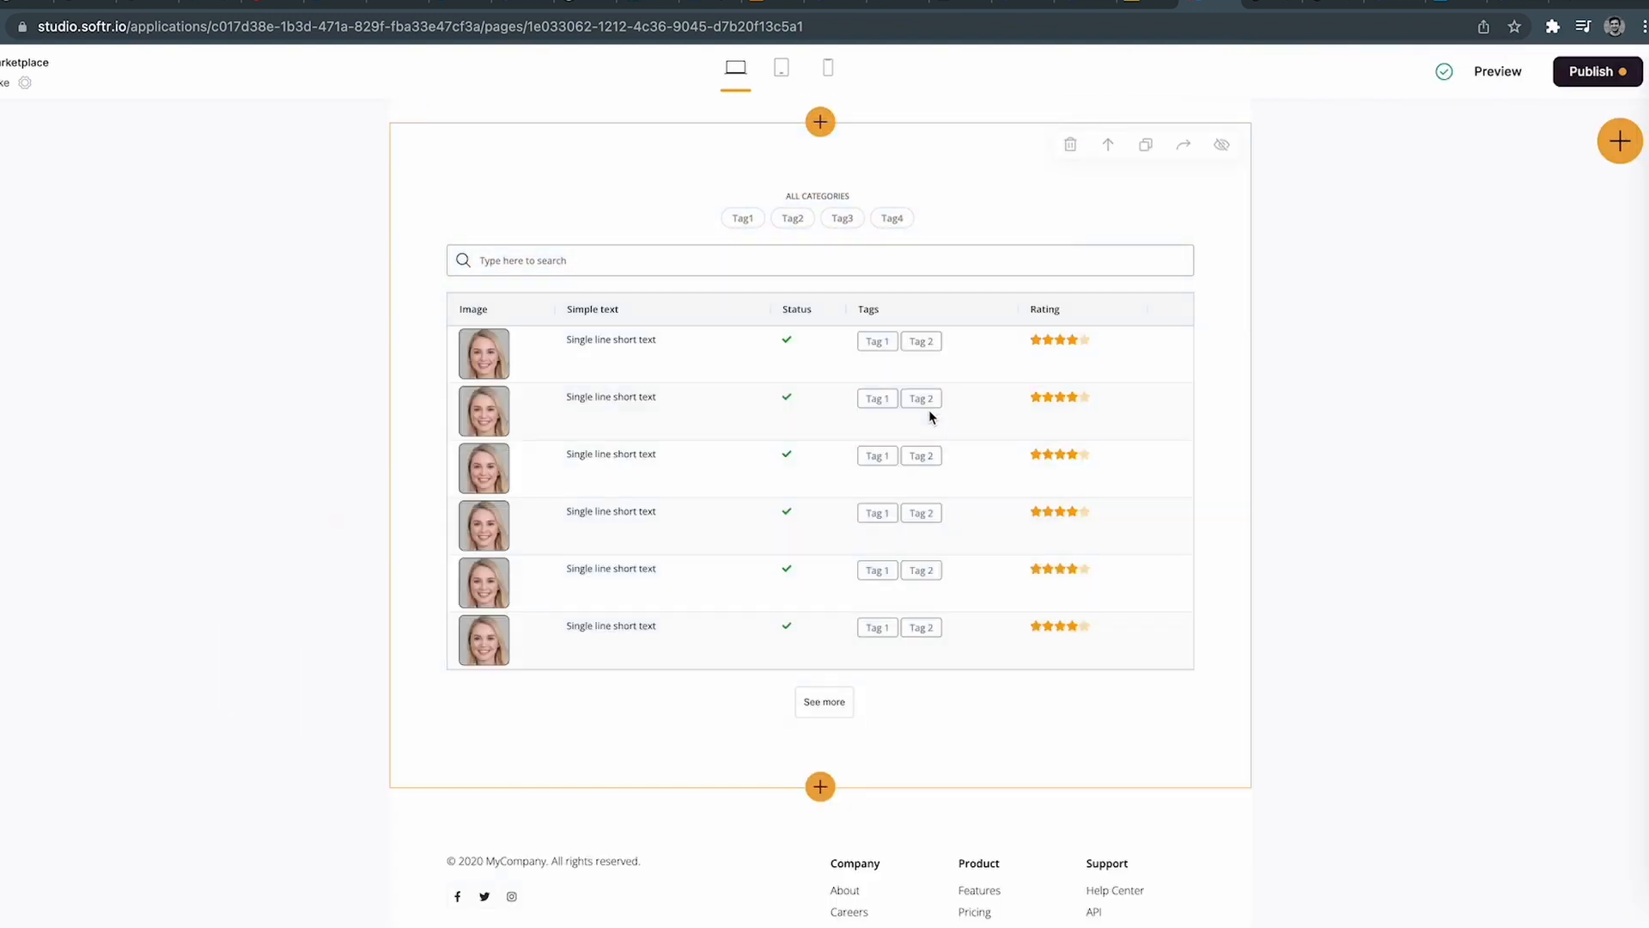
Connect the table block to the User base's Jokes table with Grid view as default, showing 10 items per page.
left_click(929, 413)
left_click(1478, 240)
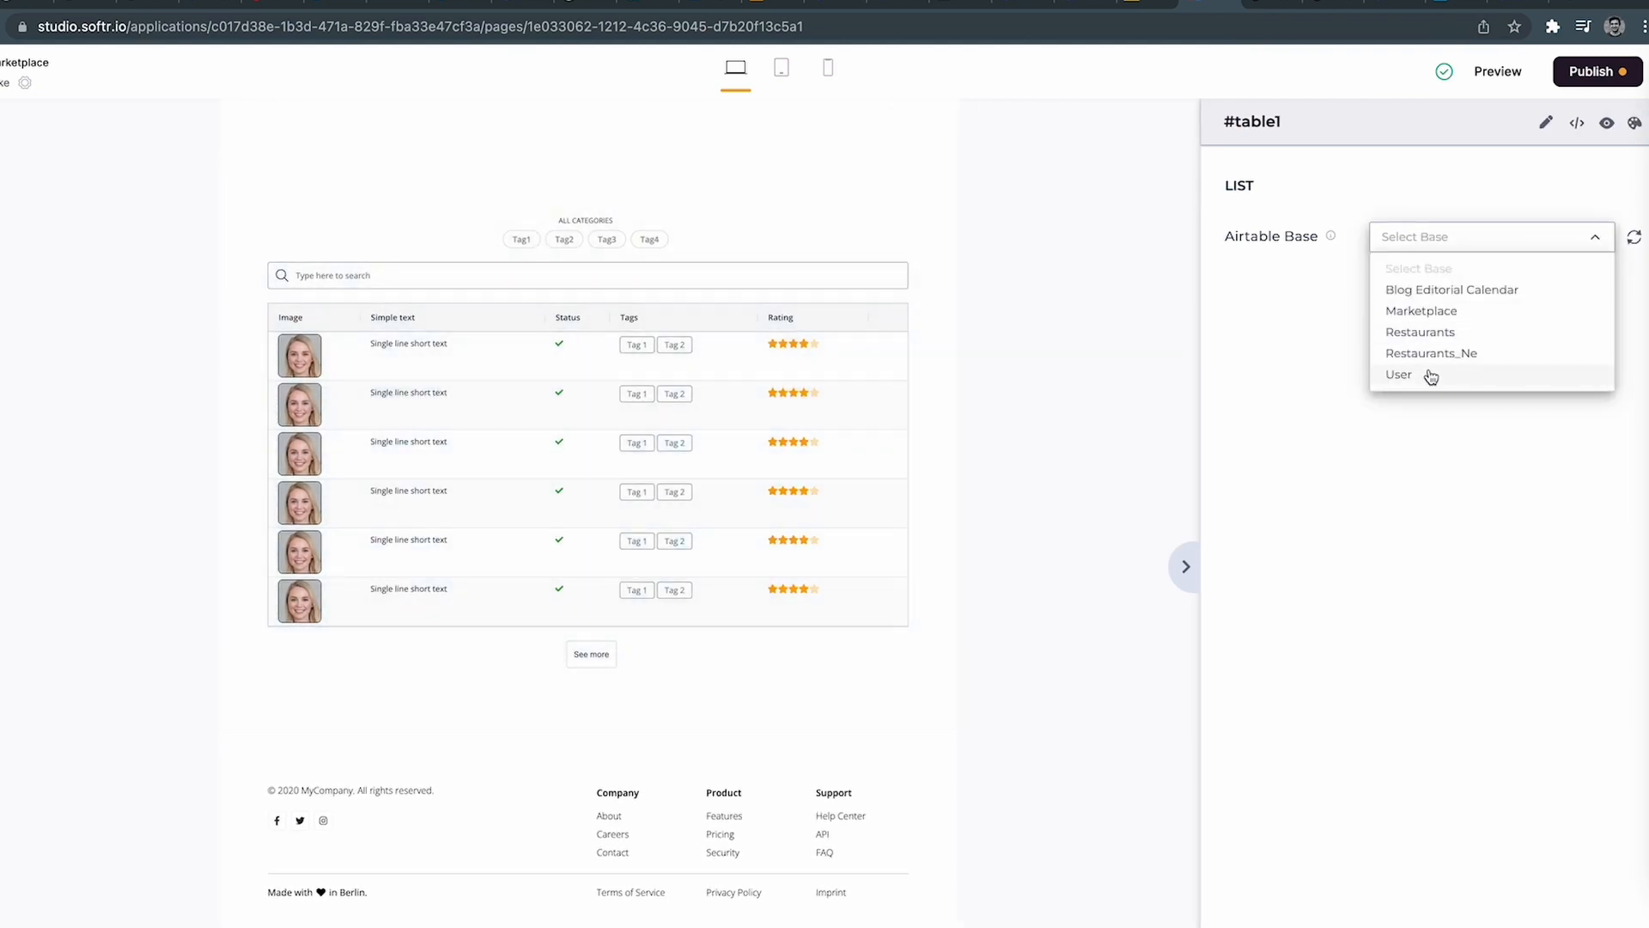
left_click(1429, 375)
left_click(1432, 286)
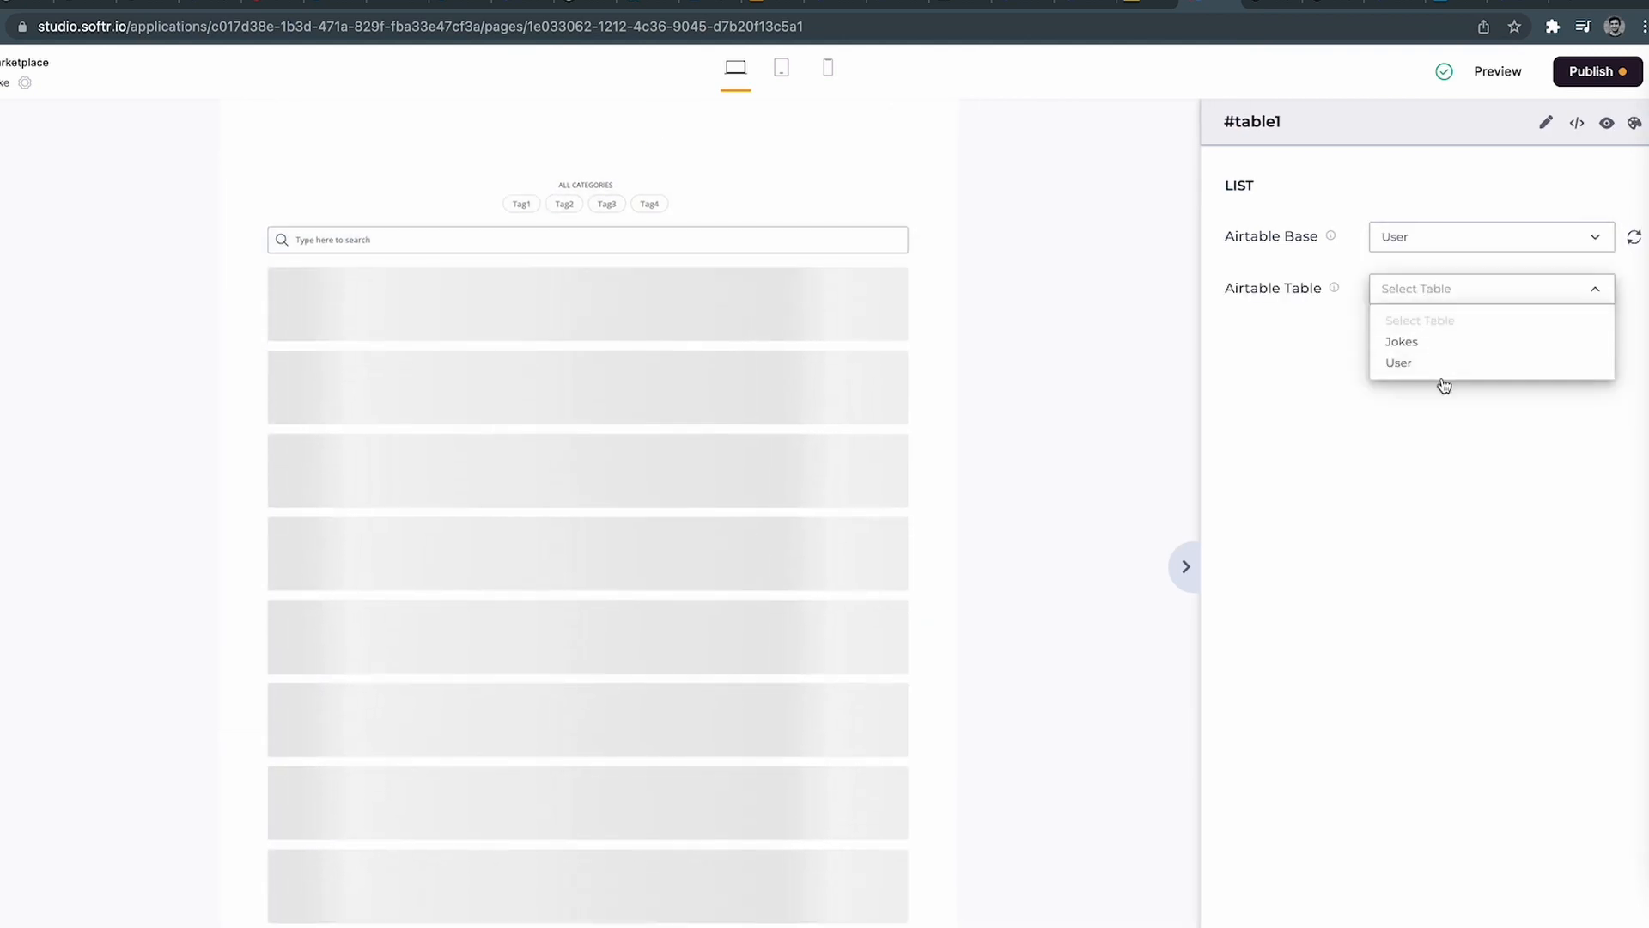
left_click(1432, 340)
left_click(1426, 344)
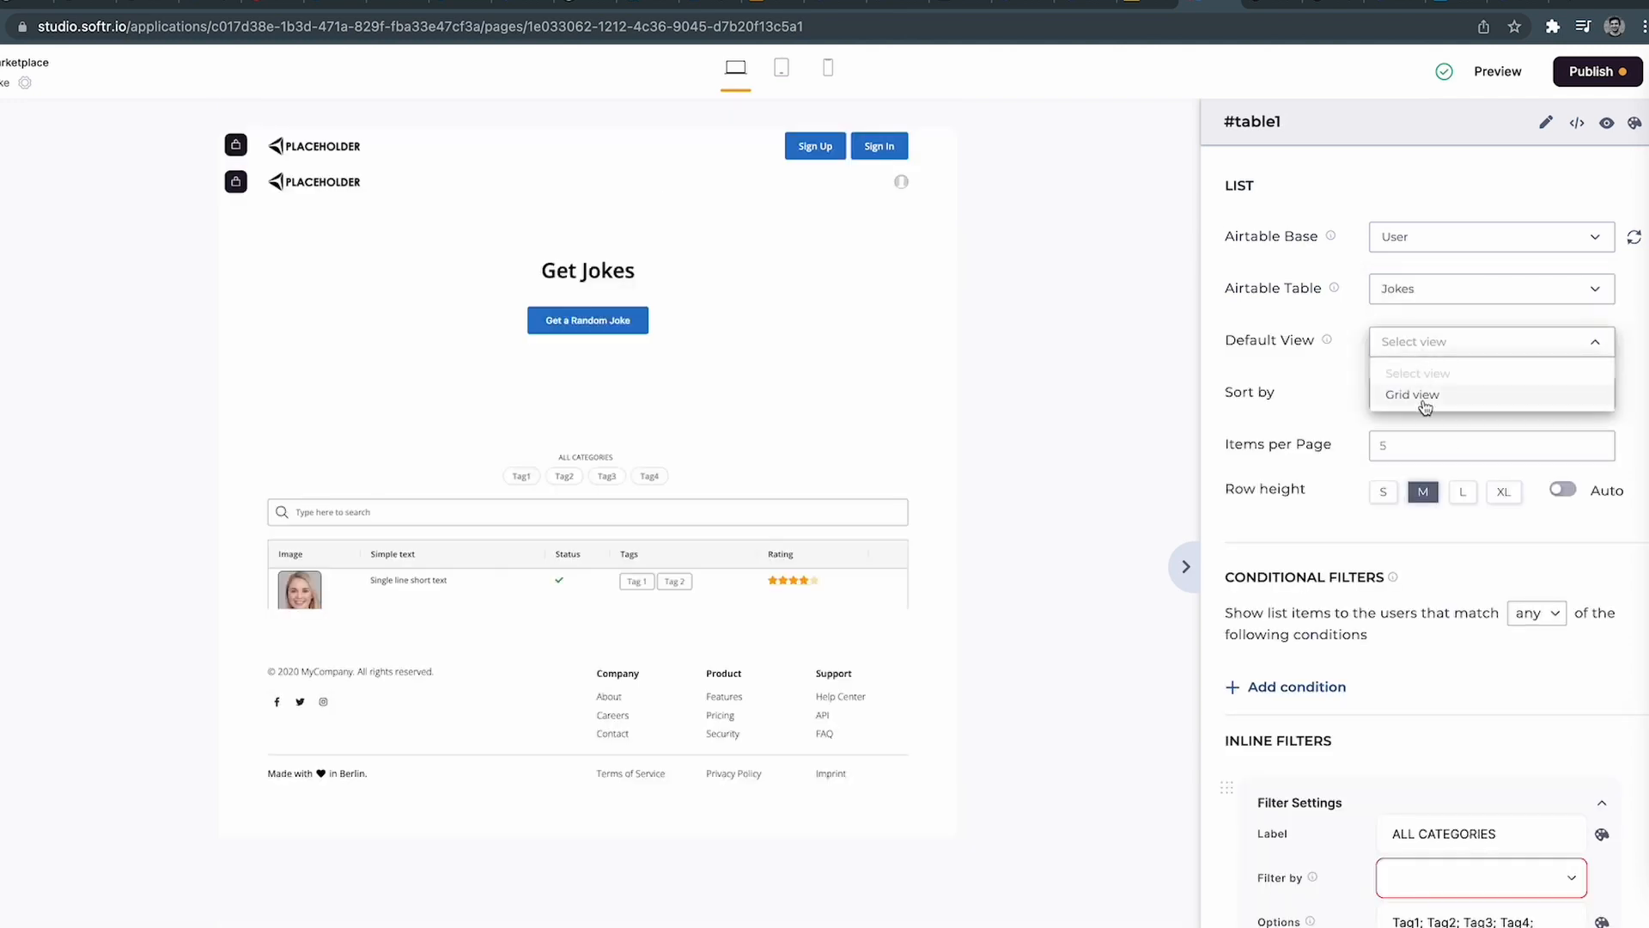
left_click(1432, 398)
left_click(1429, 393)
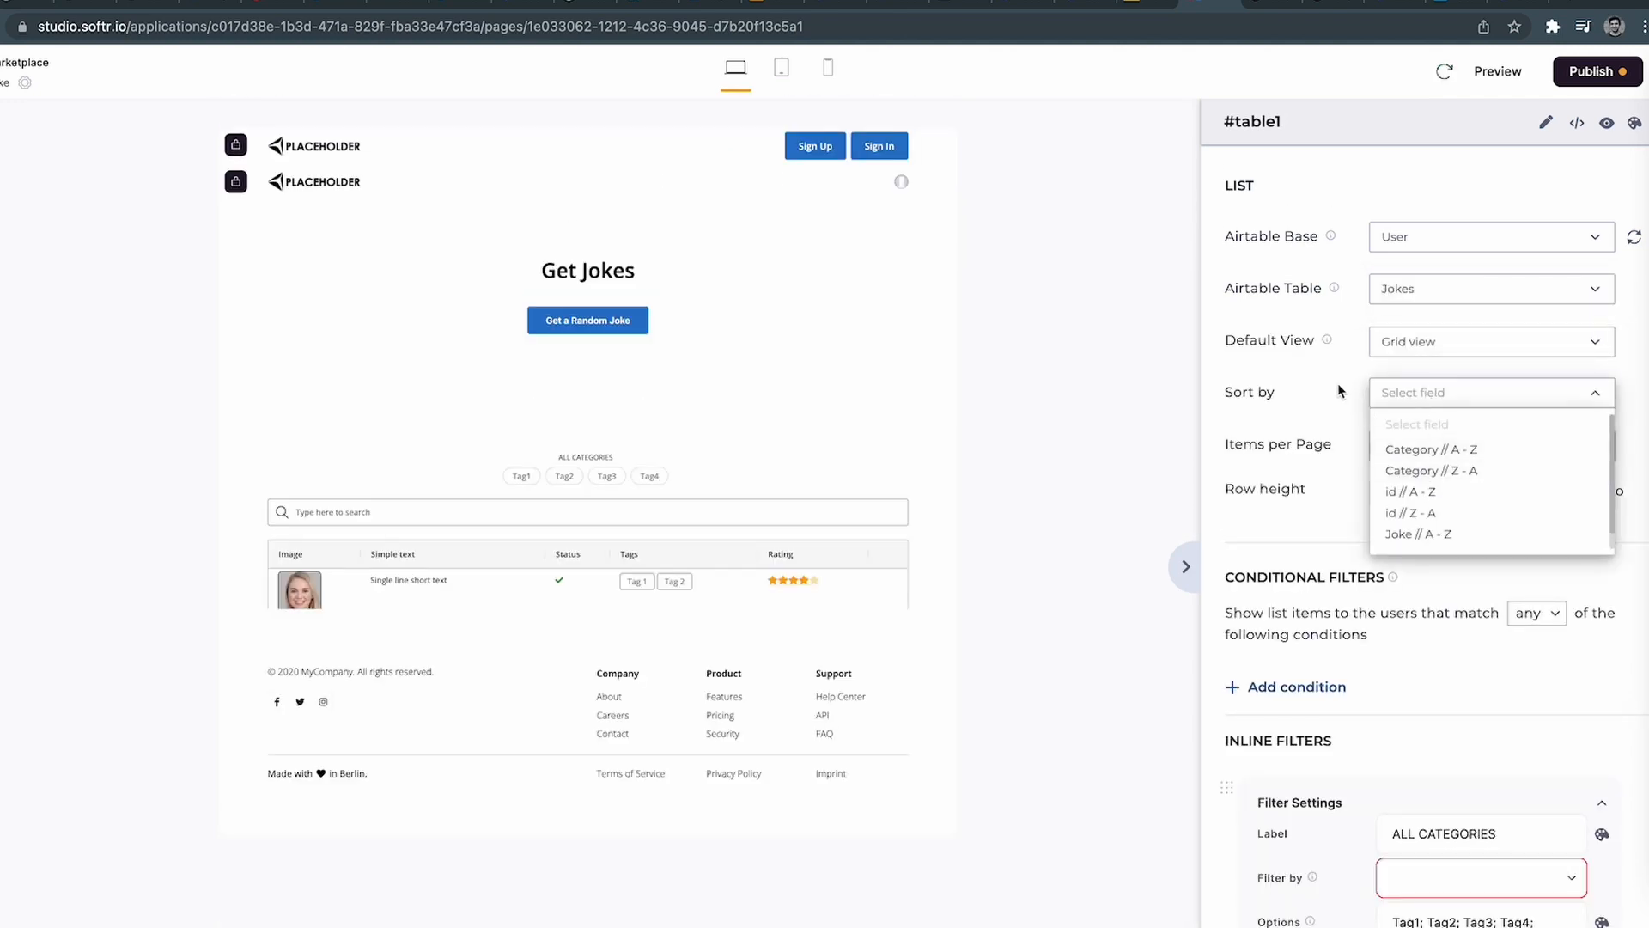
left_click(1396, 429)
type("10")
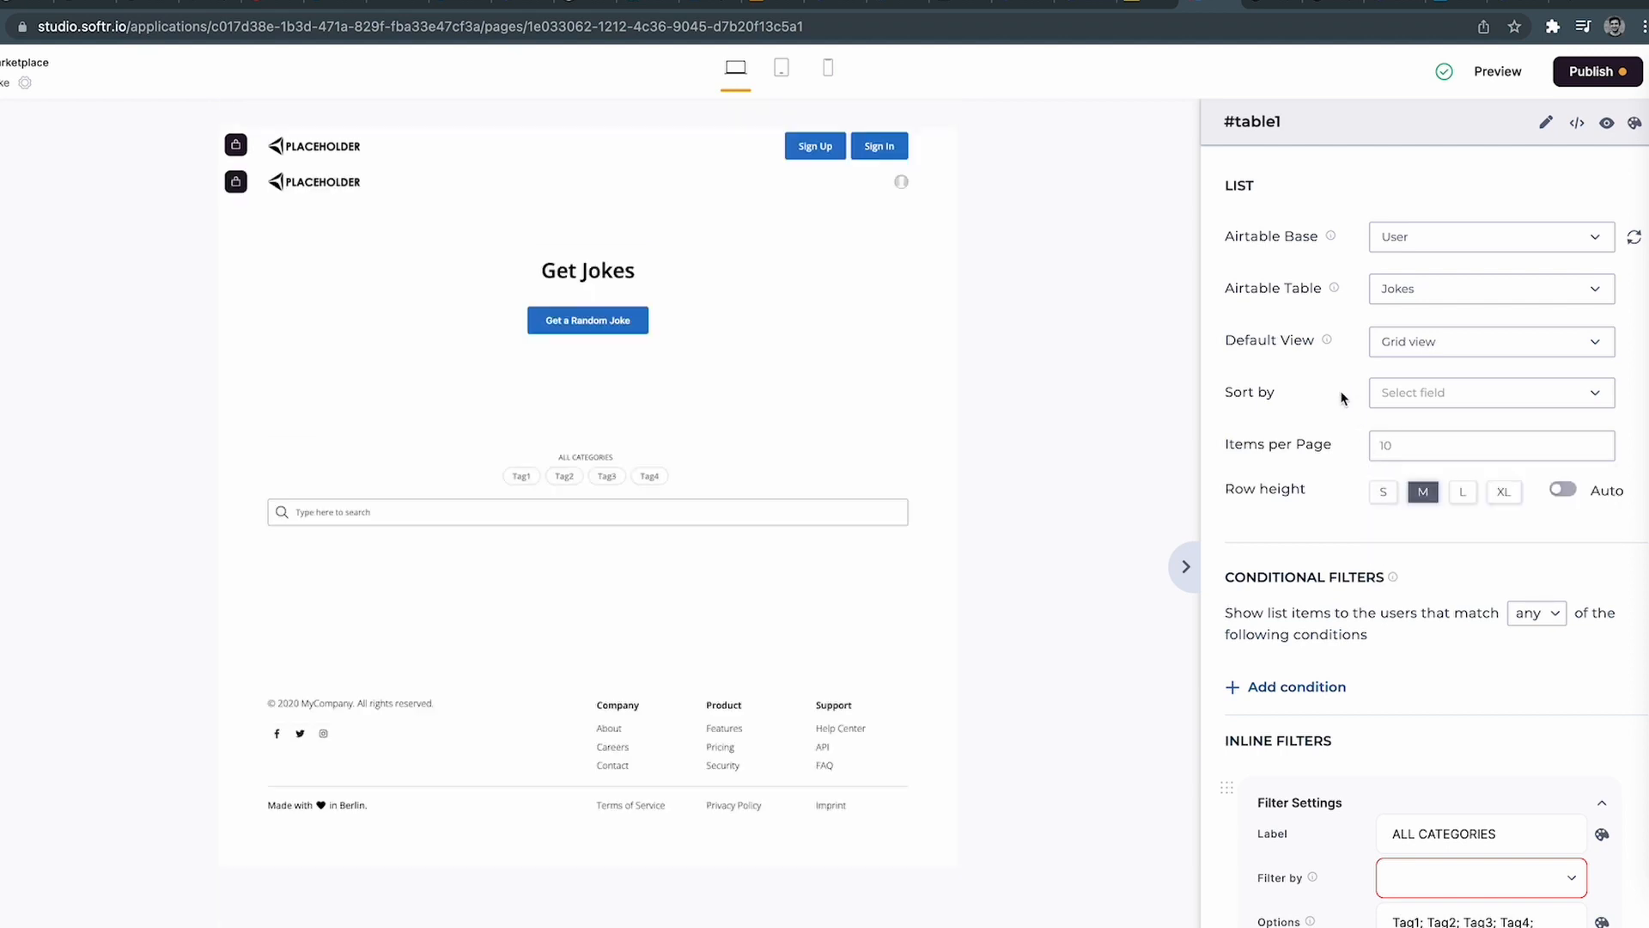
Remove the table block's ALL CATEGORIES inline filter and its Image list field.
scroll(1403, 602, "down", 5)
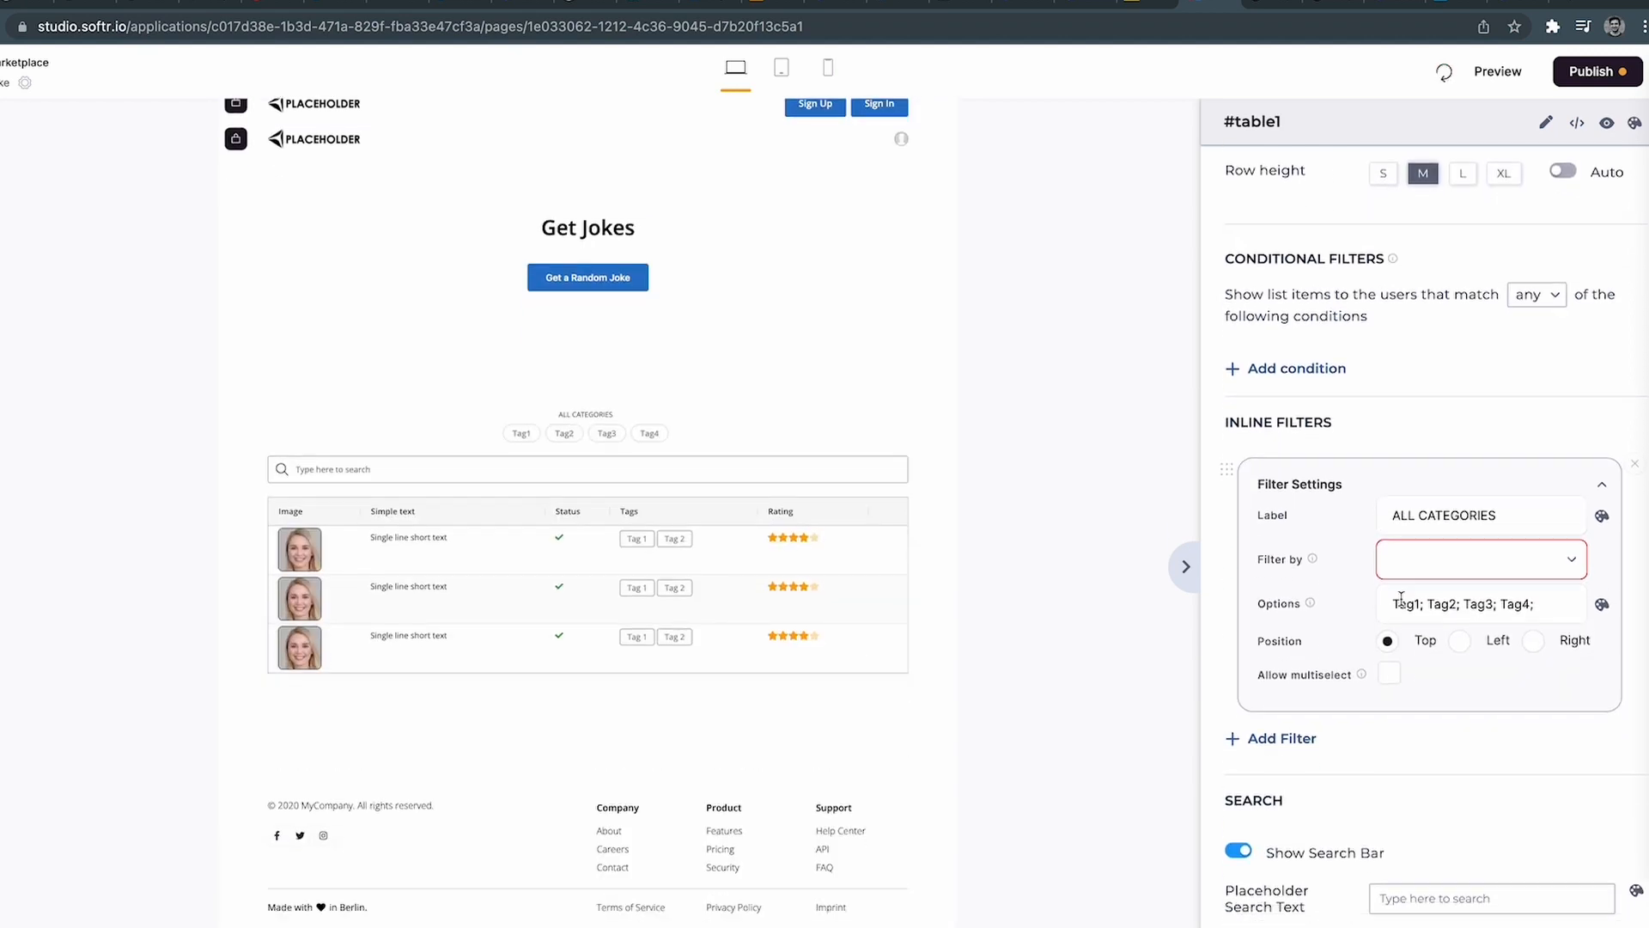
left_click(1634, 425)
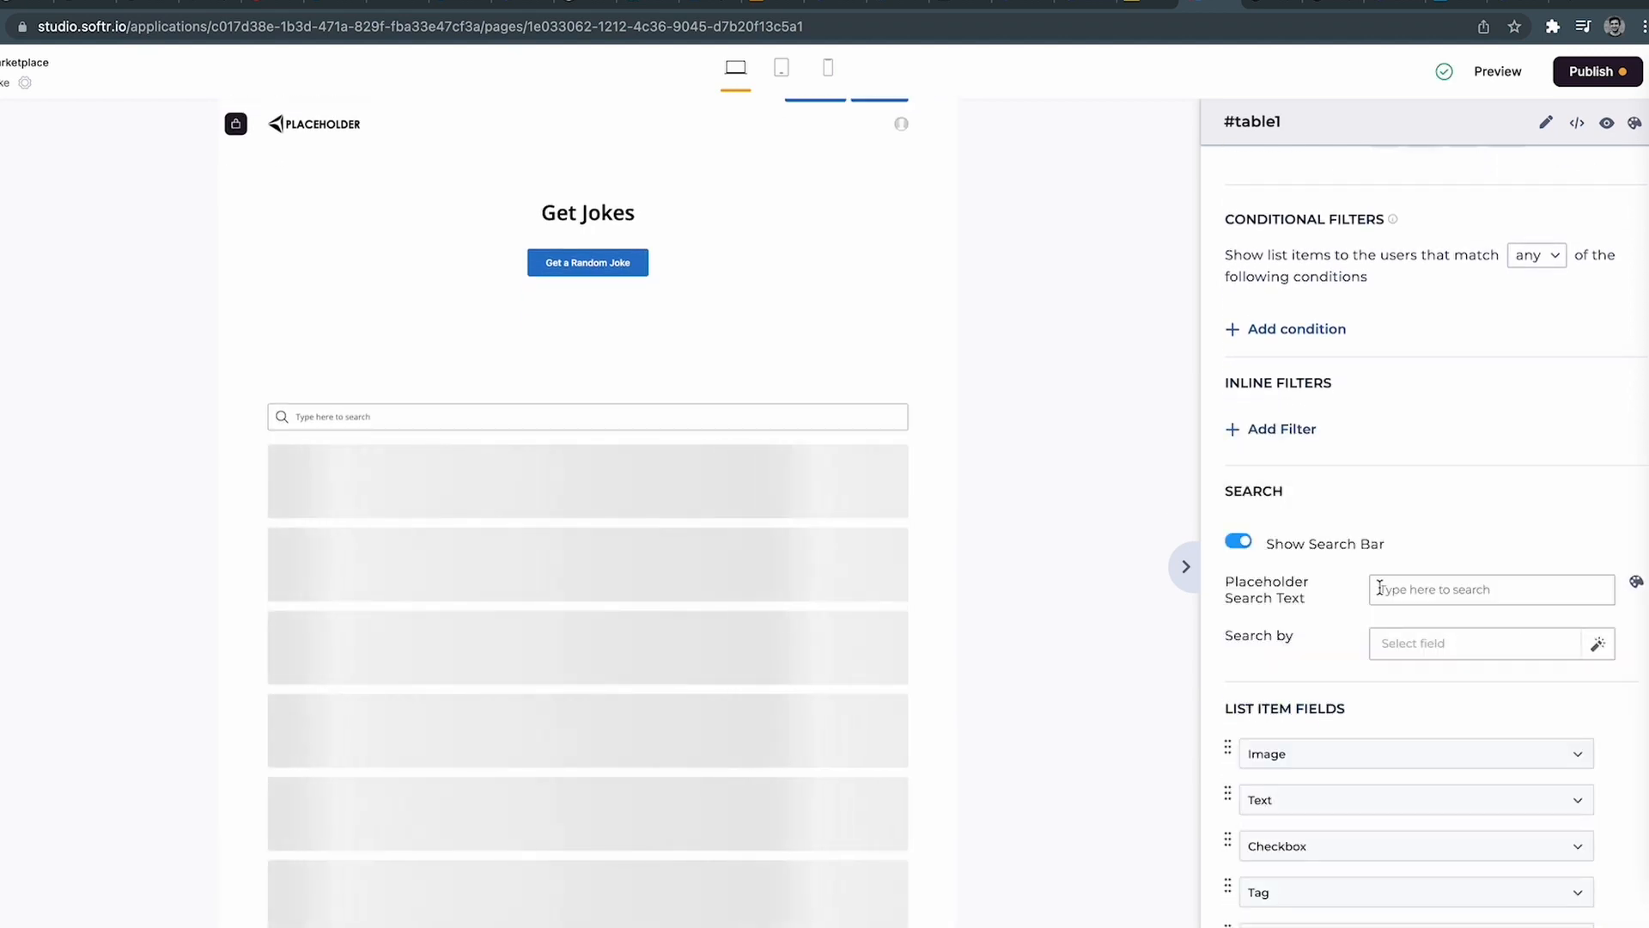
scroll(1381, 593, "down", 4)
left_click(1461, 450)
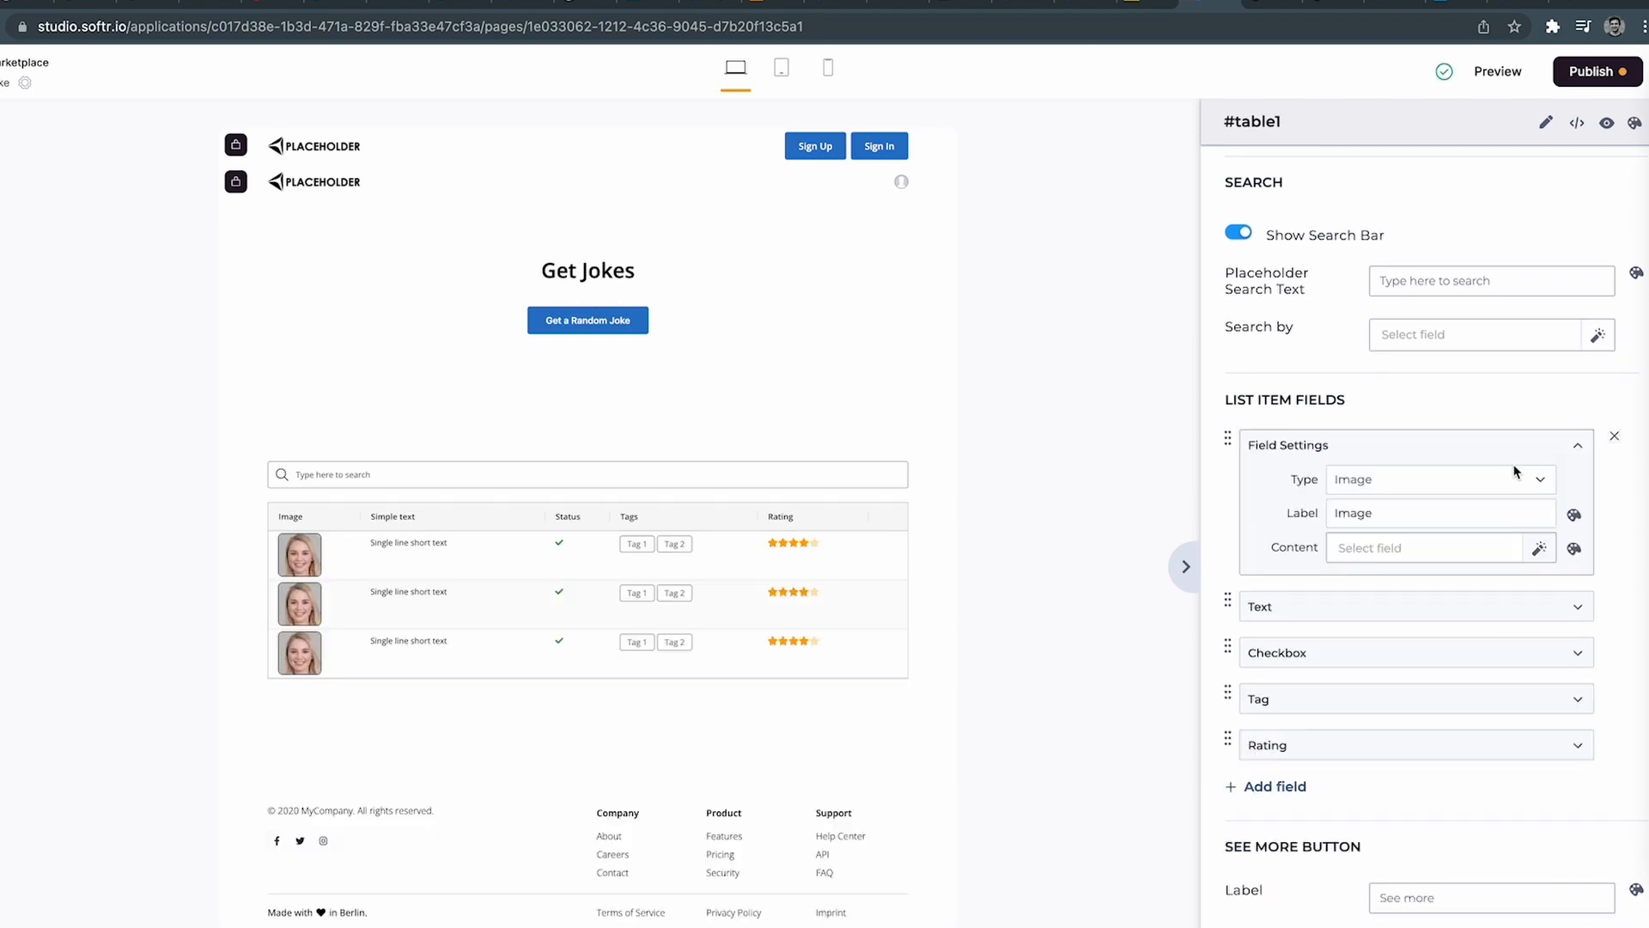
left_click(1616, 438)
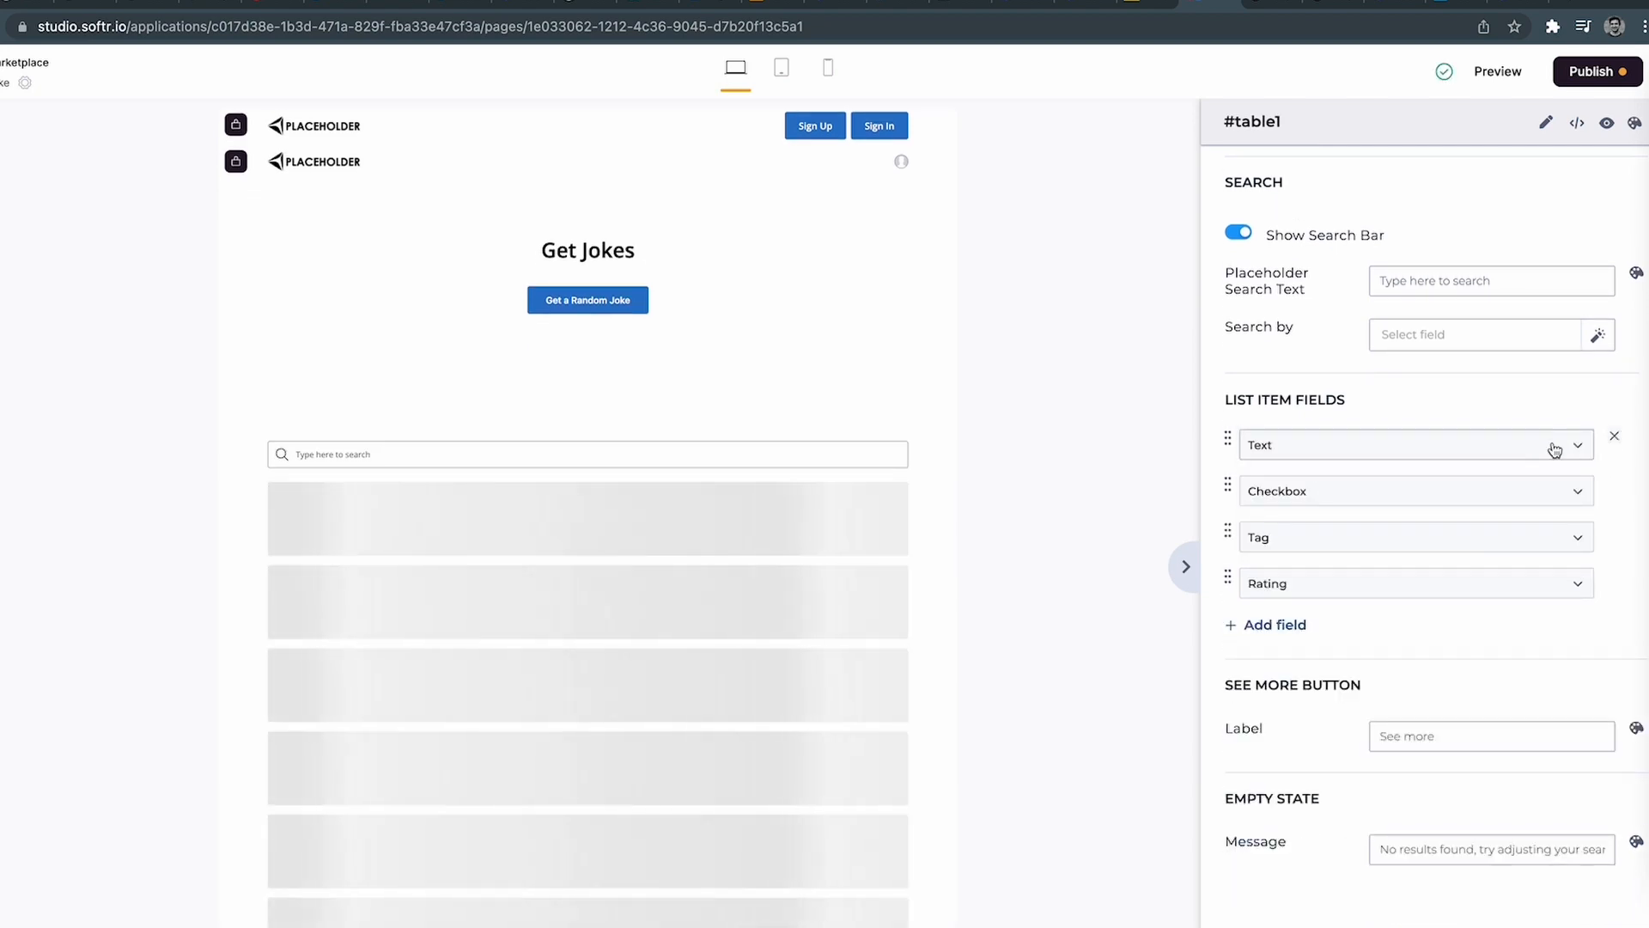
Map the content of the table's Simple text field to the Airtable id field.
left_click(1455, 445)
left_click_drag(1456, 519, 1345, 517)
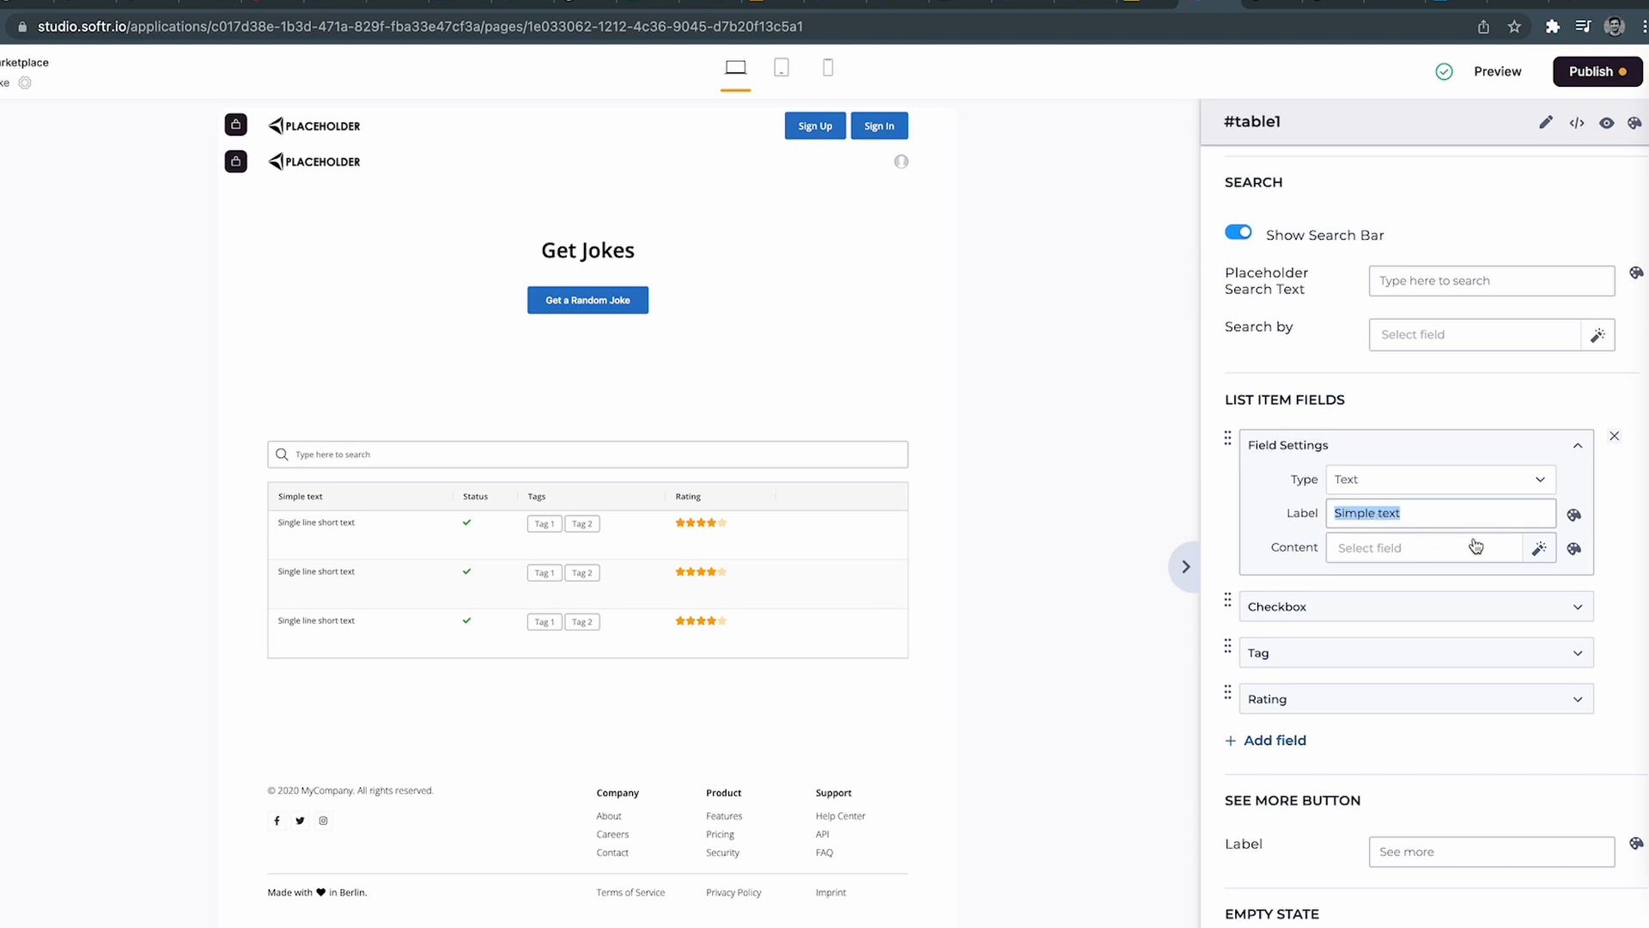
left_click(1535, 552)
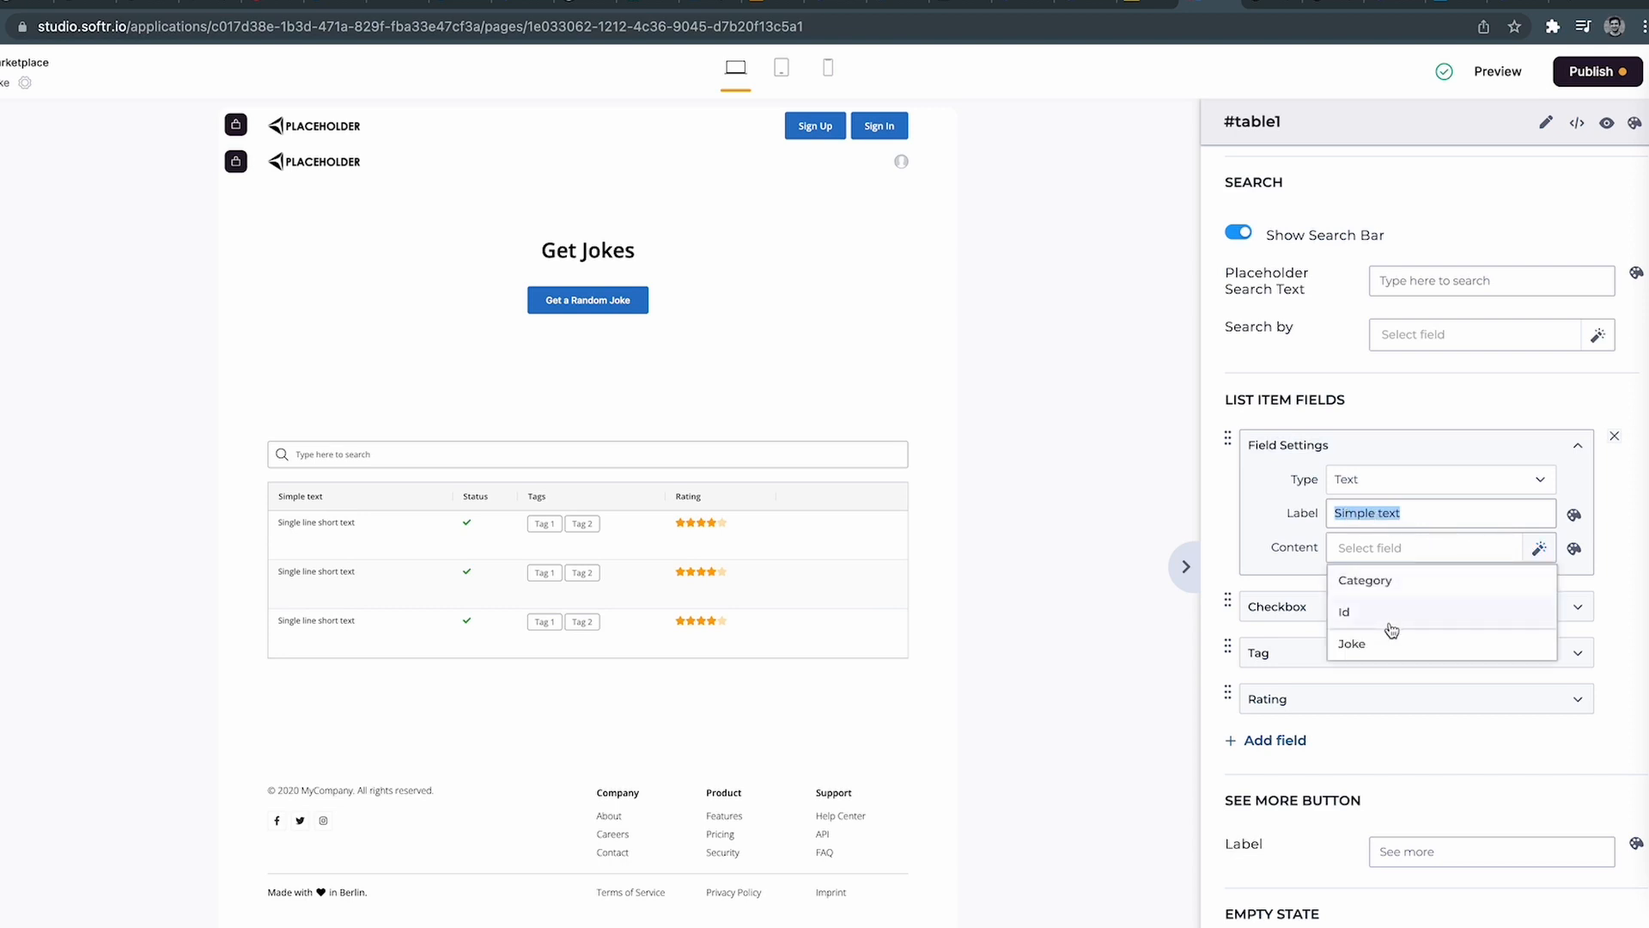
left_click(1393, 614)
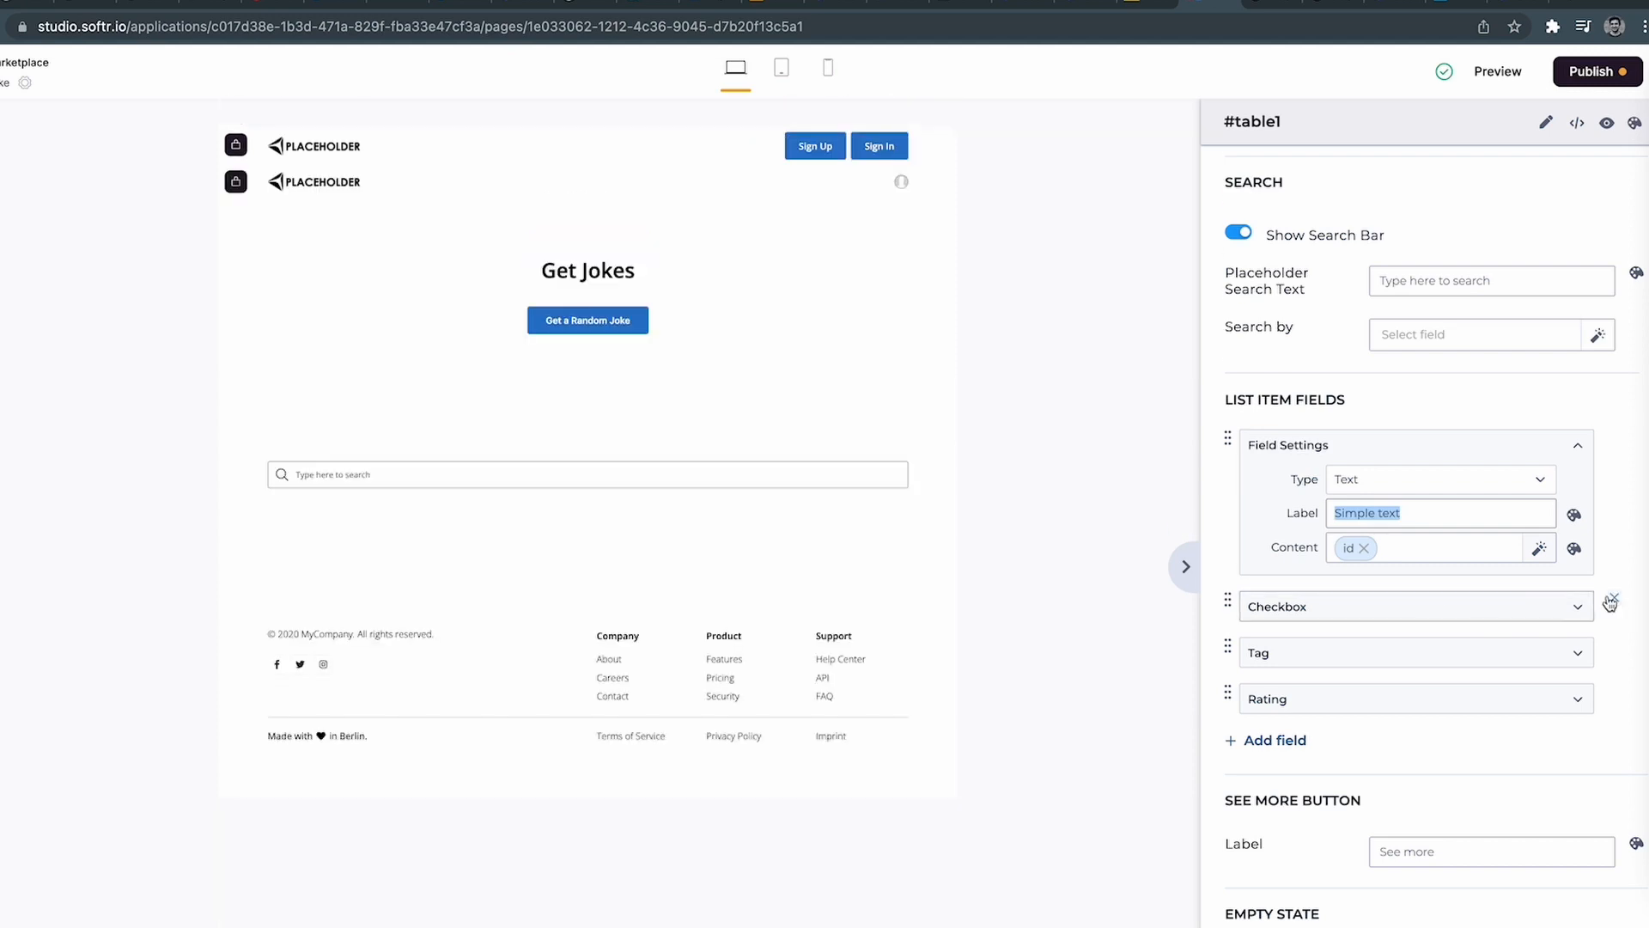
Remove the Checkbox list field and change the Tag field to type Text with the label Joke.
left_click(1617, 600)
left_click(1517, 610)
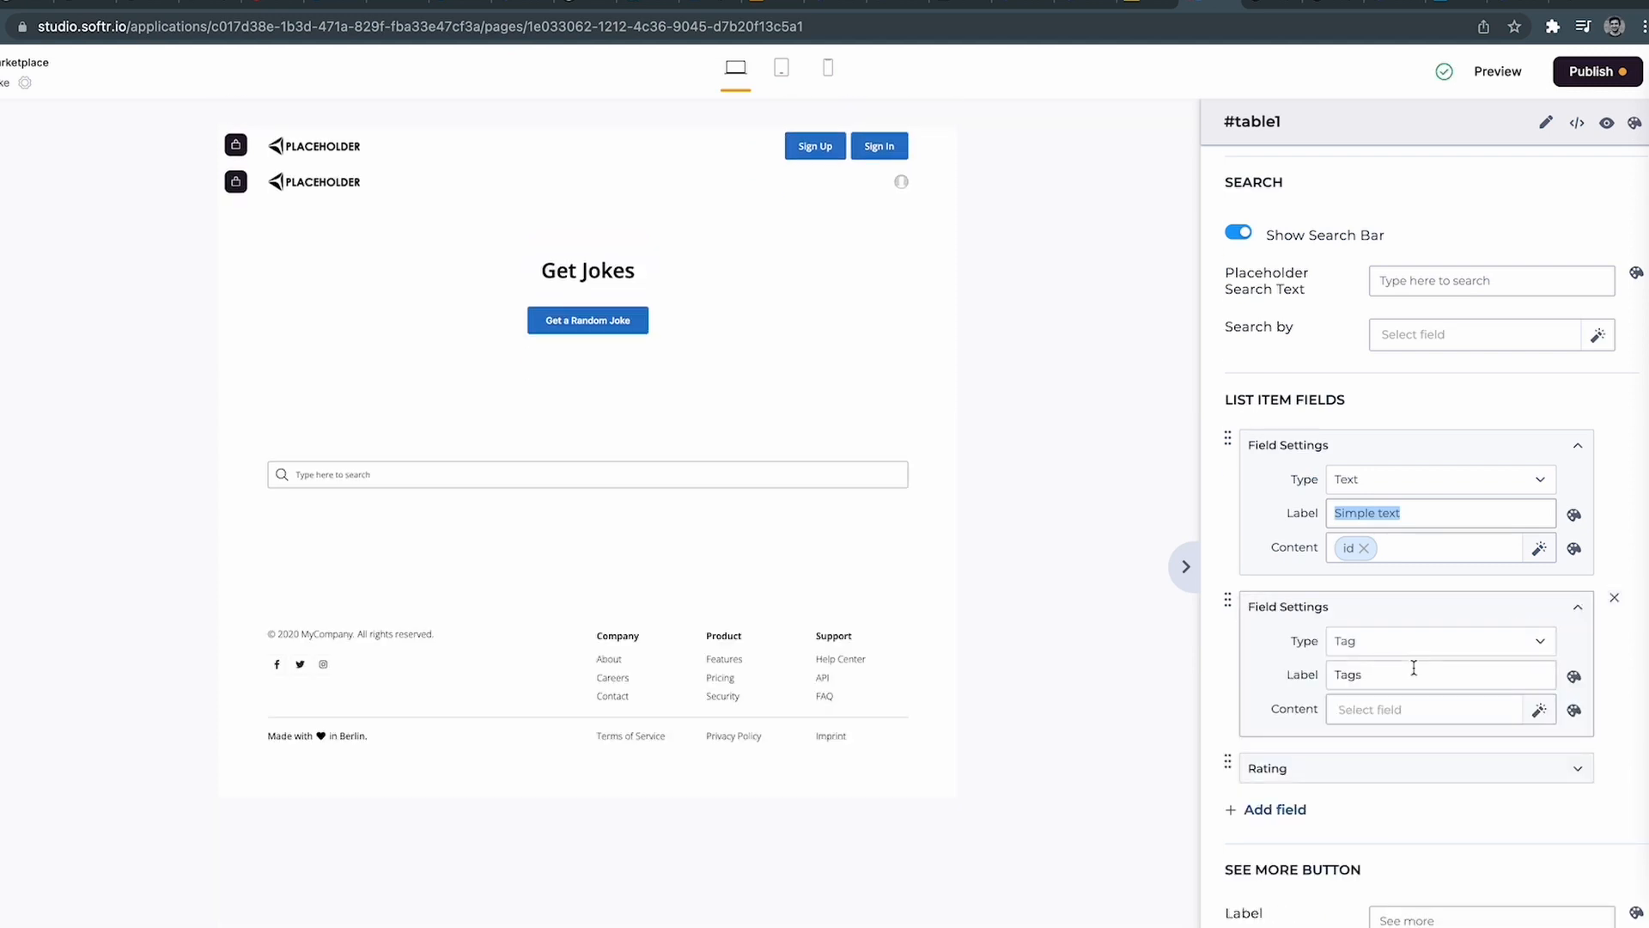
left_click(1528, 645)
left_click(1438, 679)
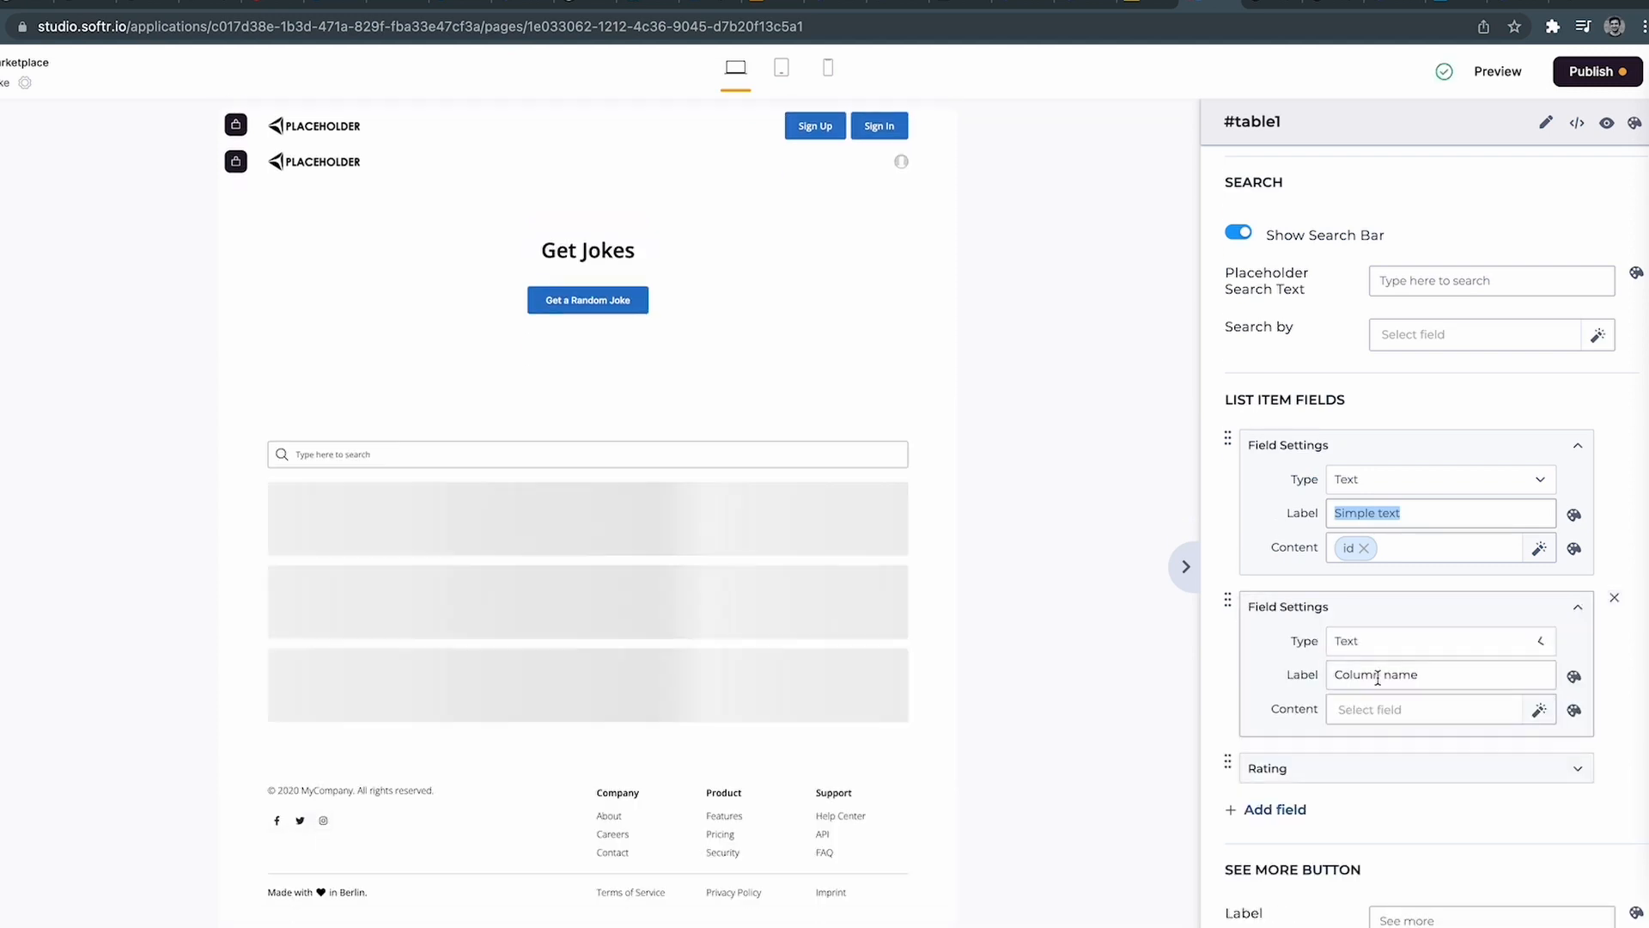
triple_click(1375, 676)
type("Joke")
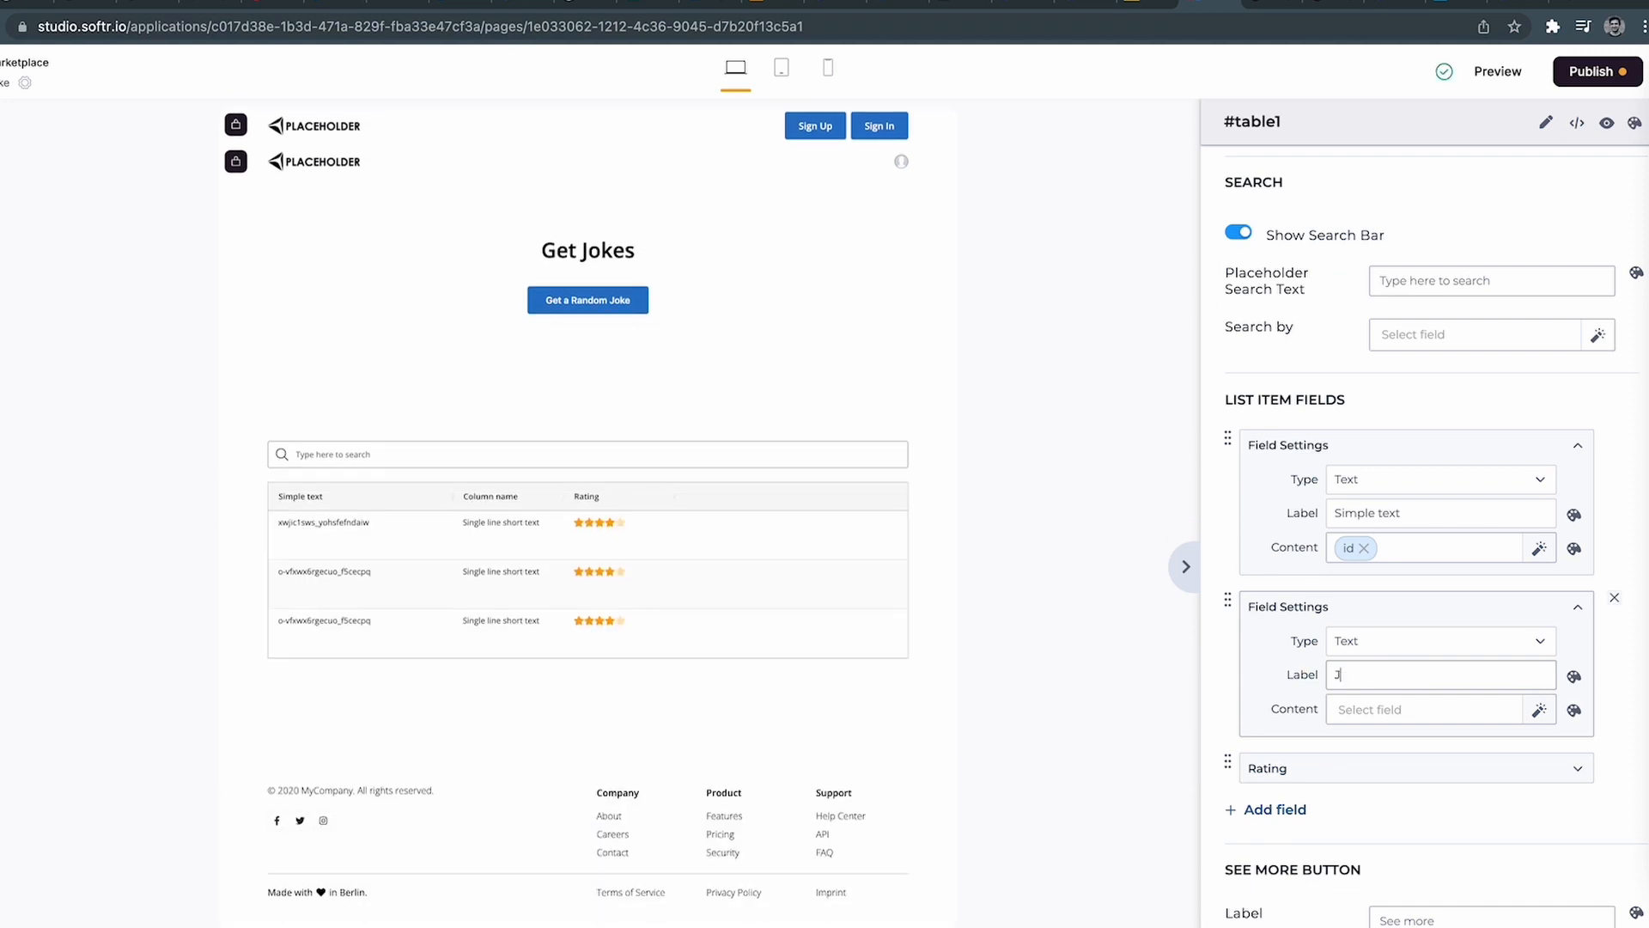
Change the Joke list field to Rich text, label it Joke and map its content to the Joke field.
left_click(1426, 649)
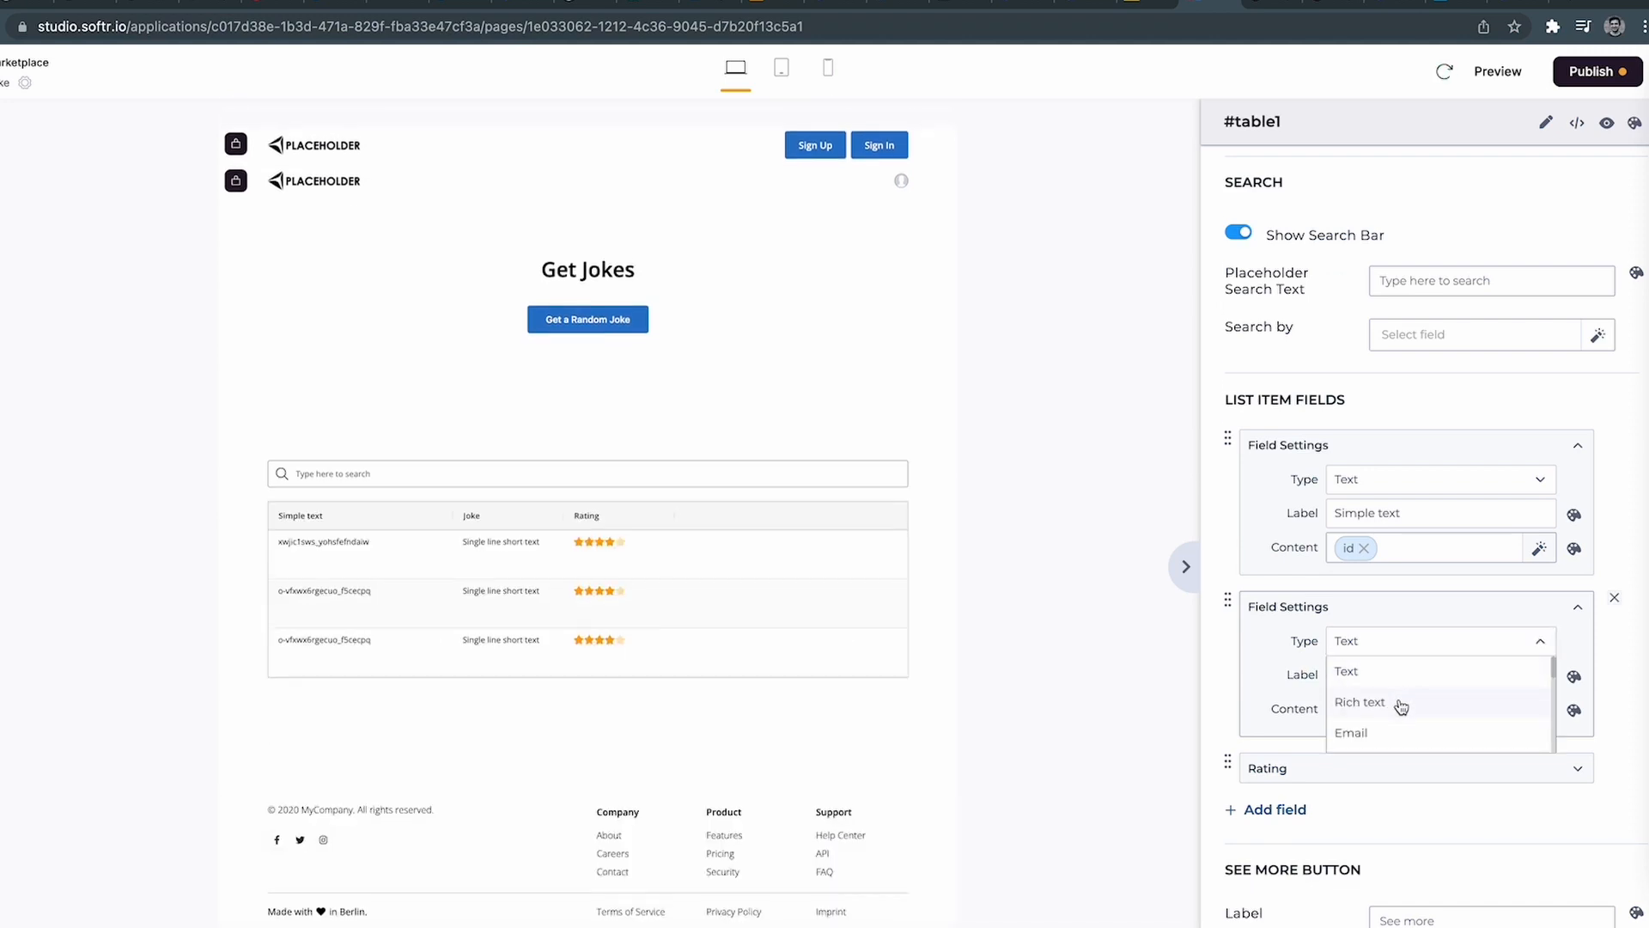
left_click(1399, 700)
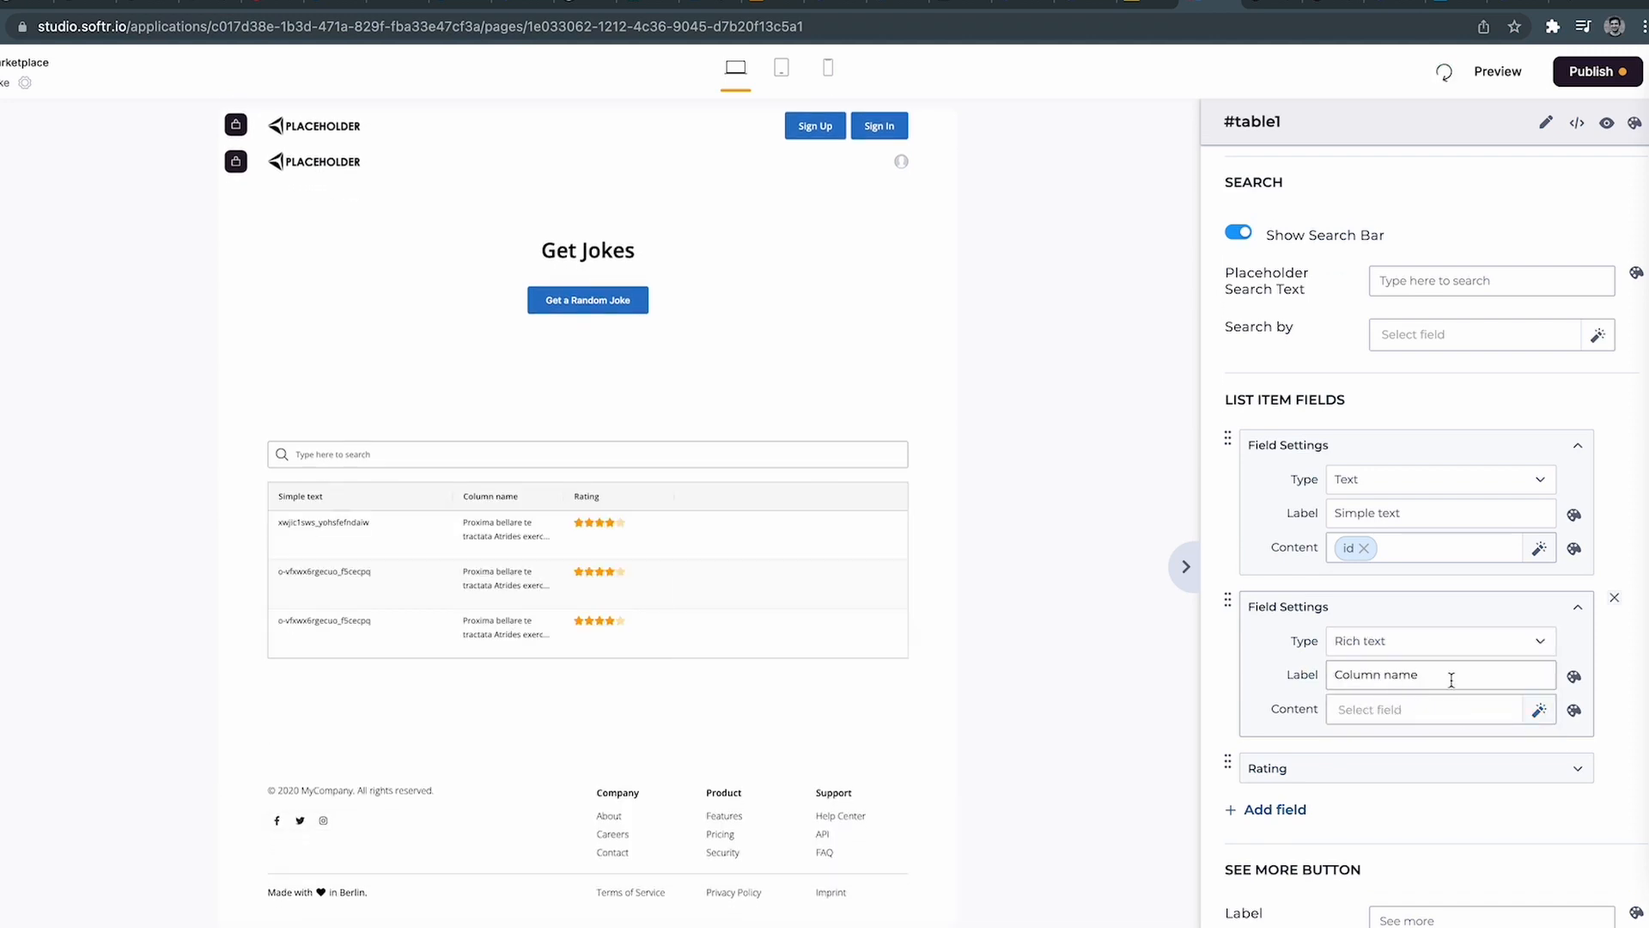
triple_click(1452, 677)
type("Joke")
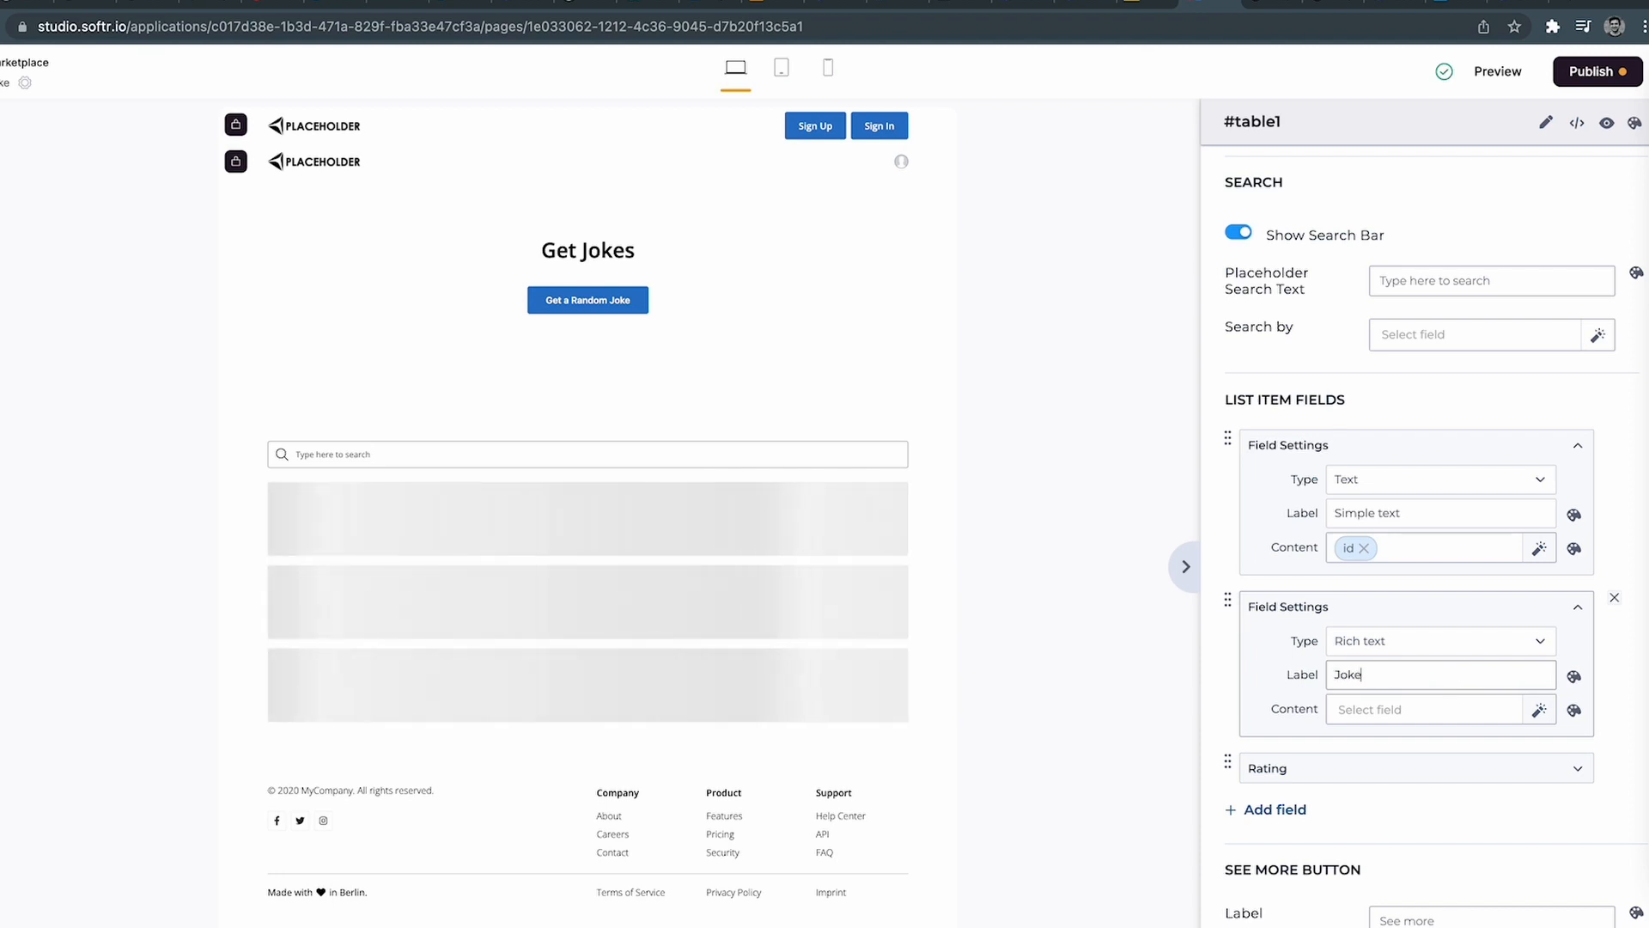
left_click(1503, 712)
left_click(1399, 804)
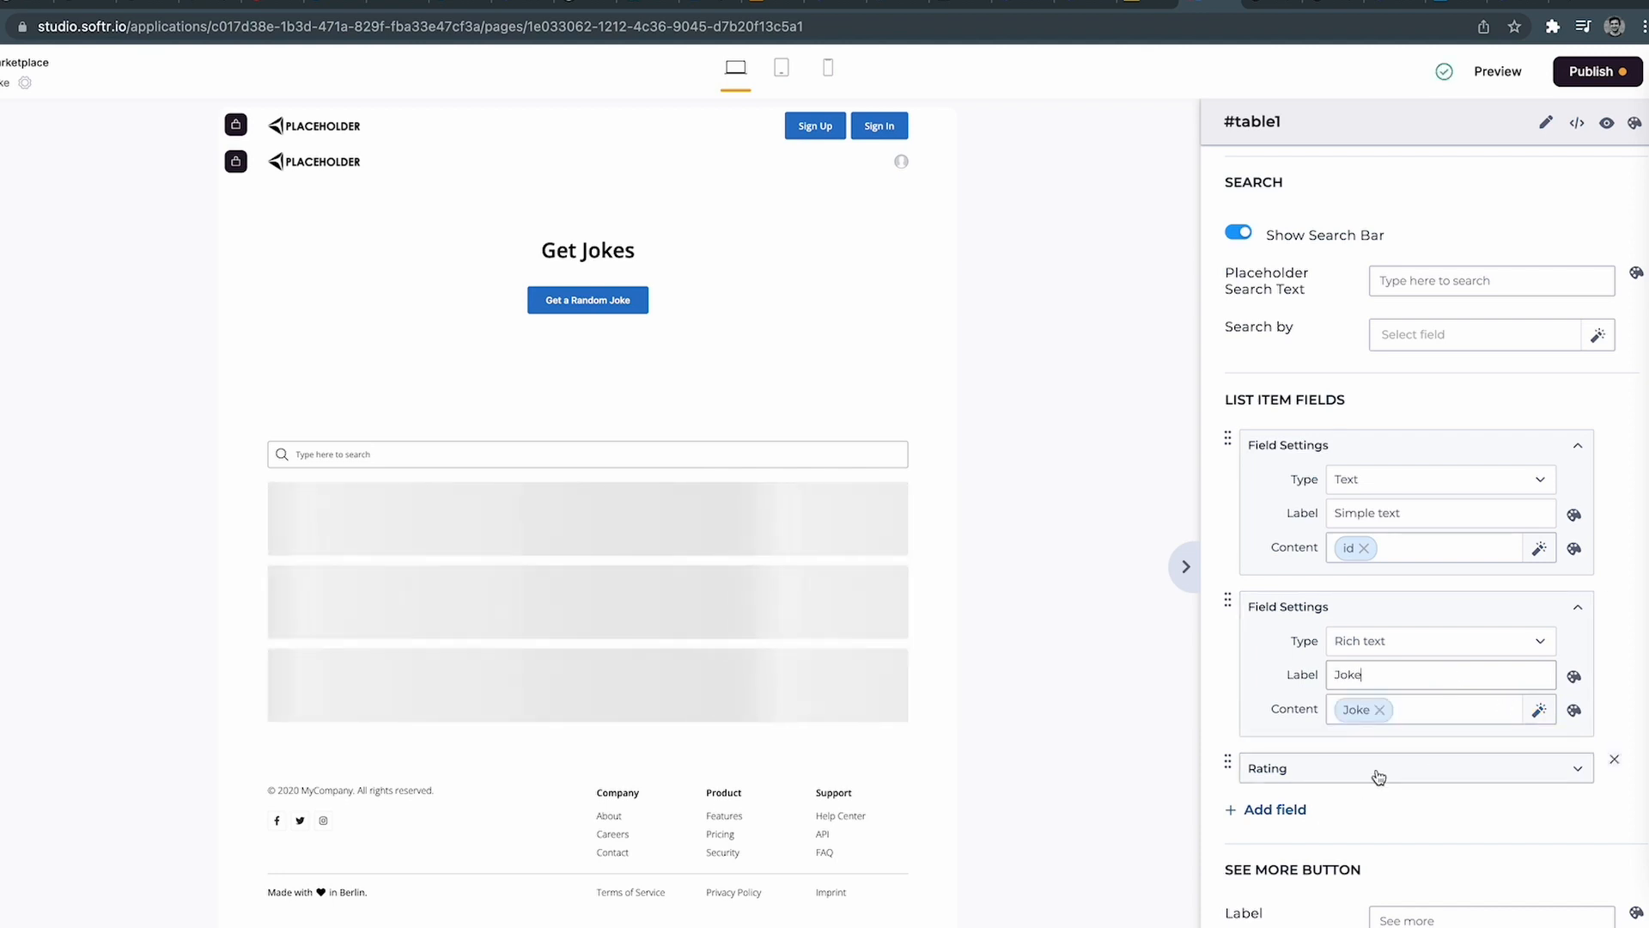
Change the Rating list field to Text, label it Category and map its content to the Category field.
left_click(1401, 780)
left_click(1417, 802)
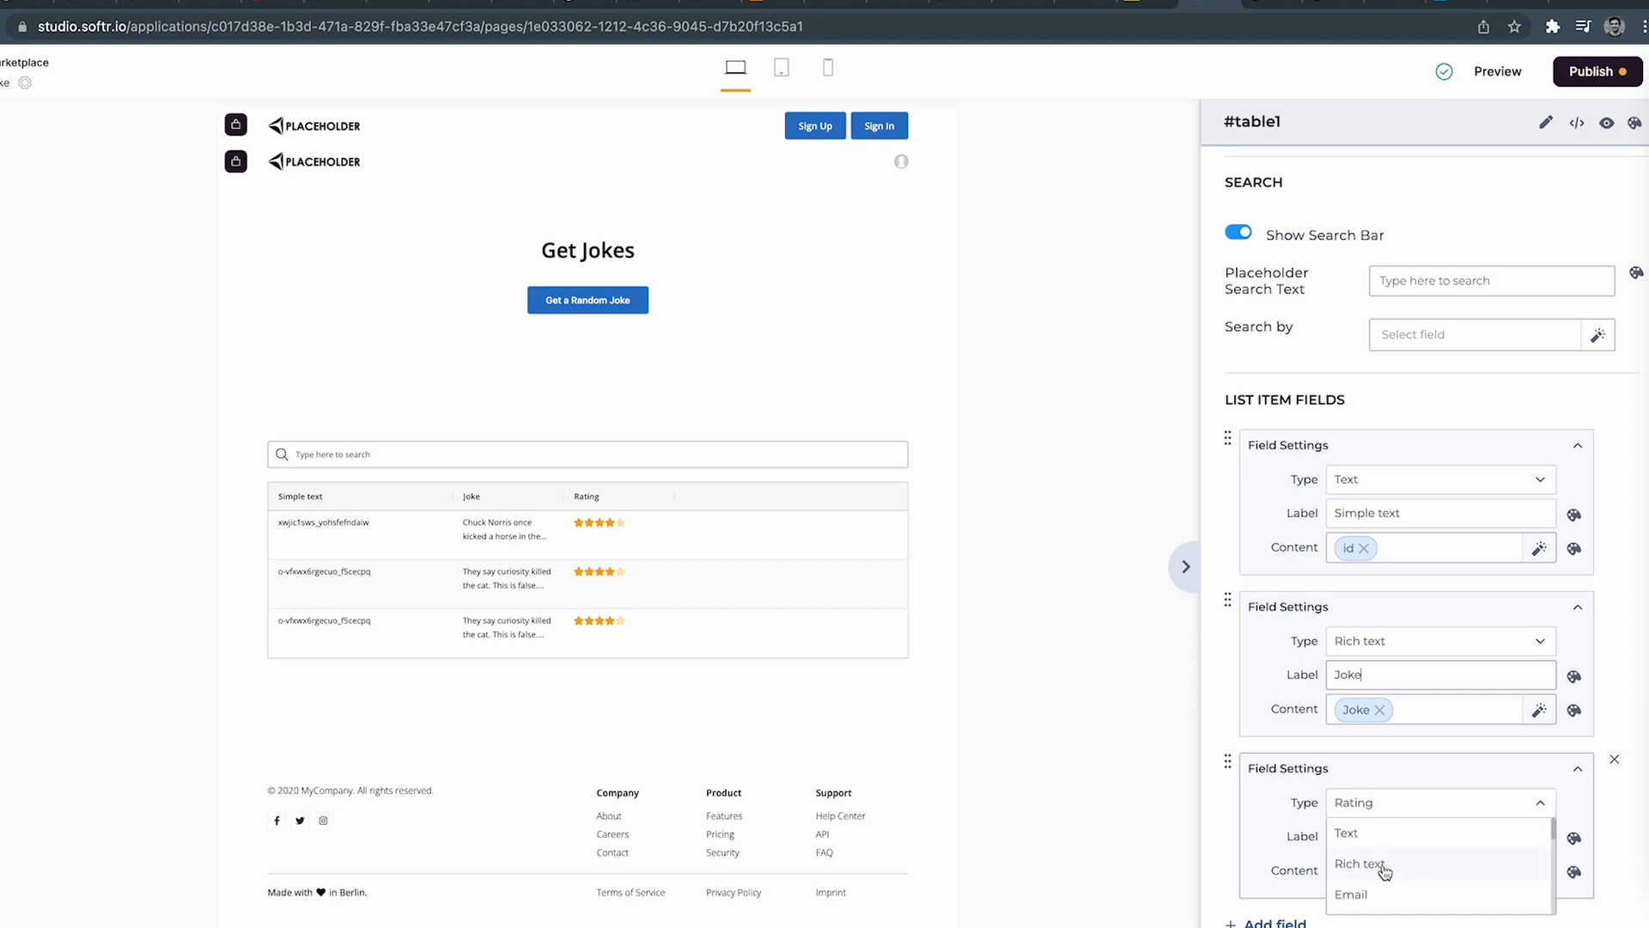
scroll(1385, 883, "up", 1)
left_click(1373, 848)
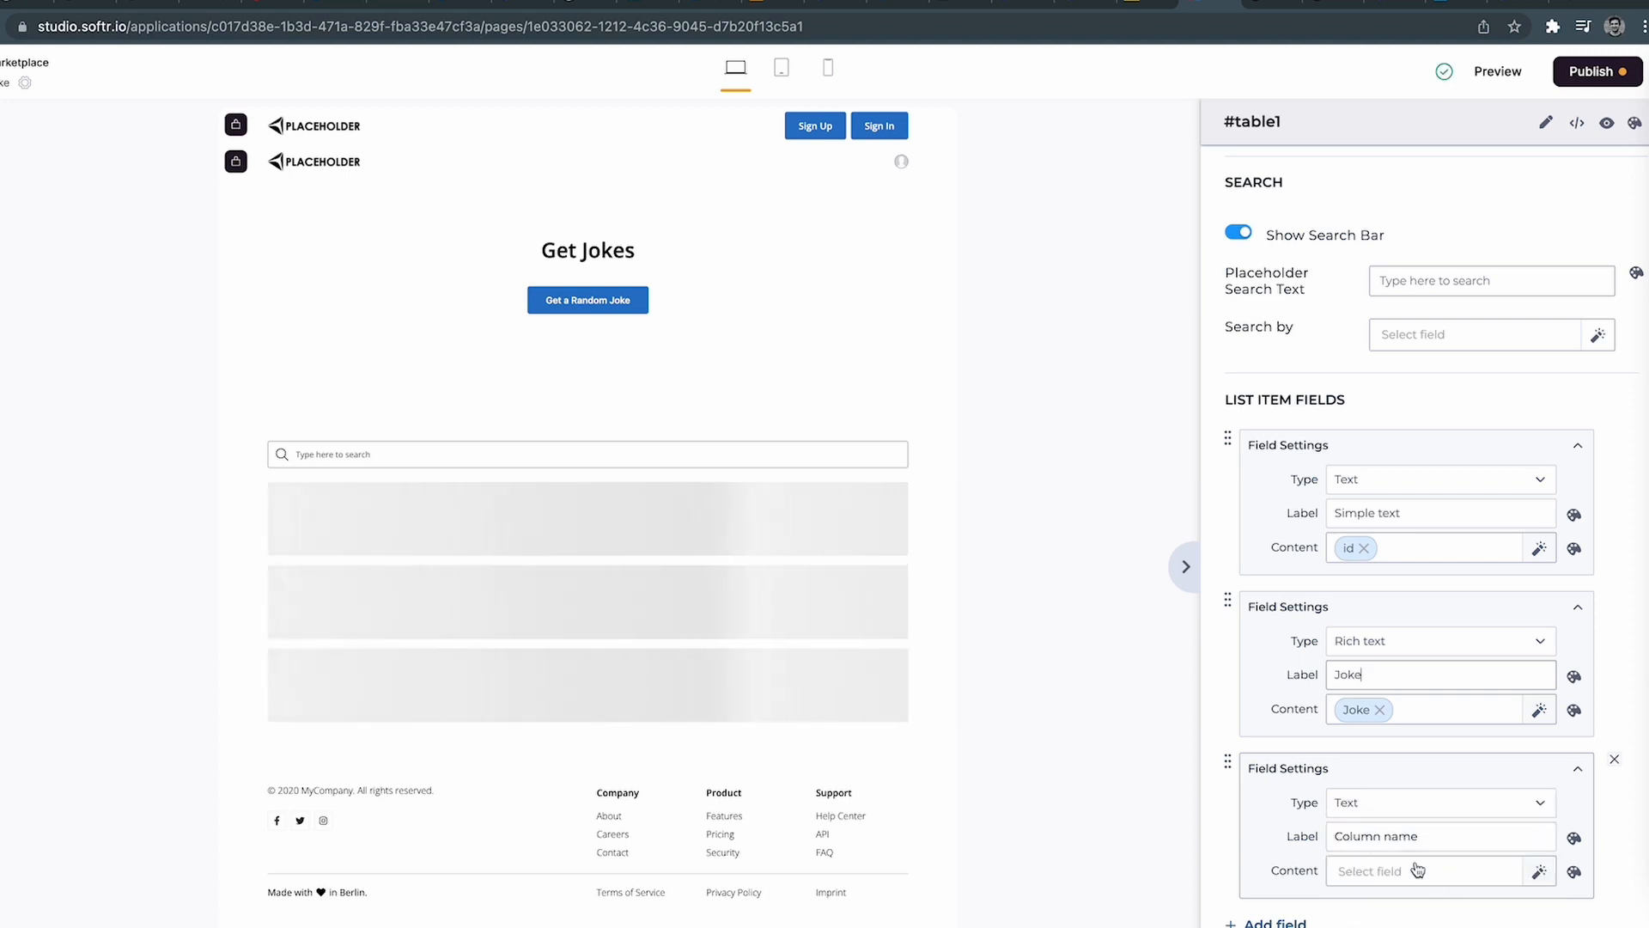
triple_click(1422, 844)
type("Catego")
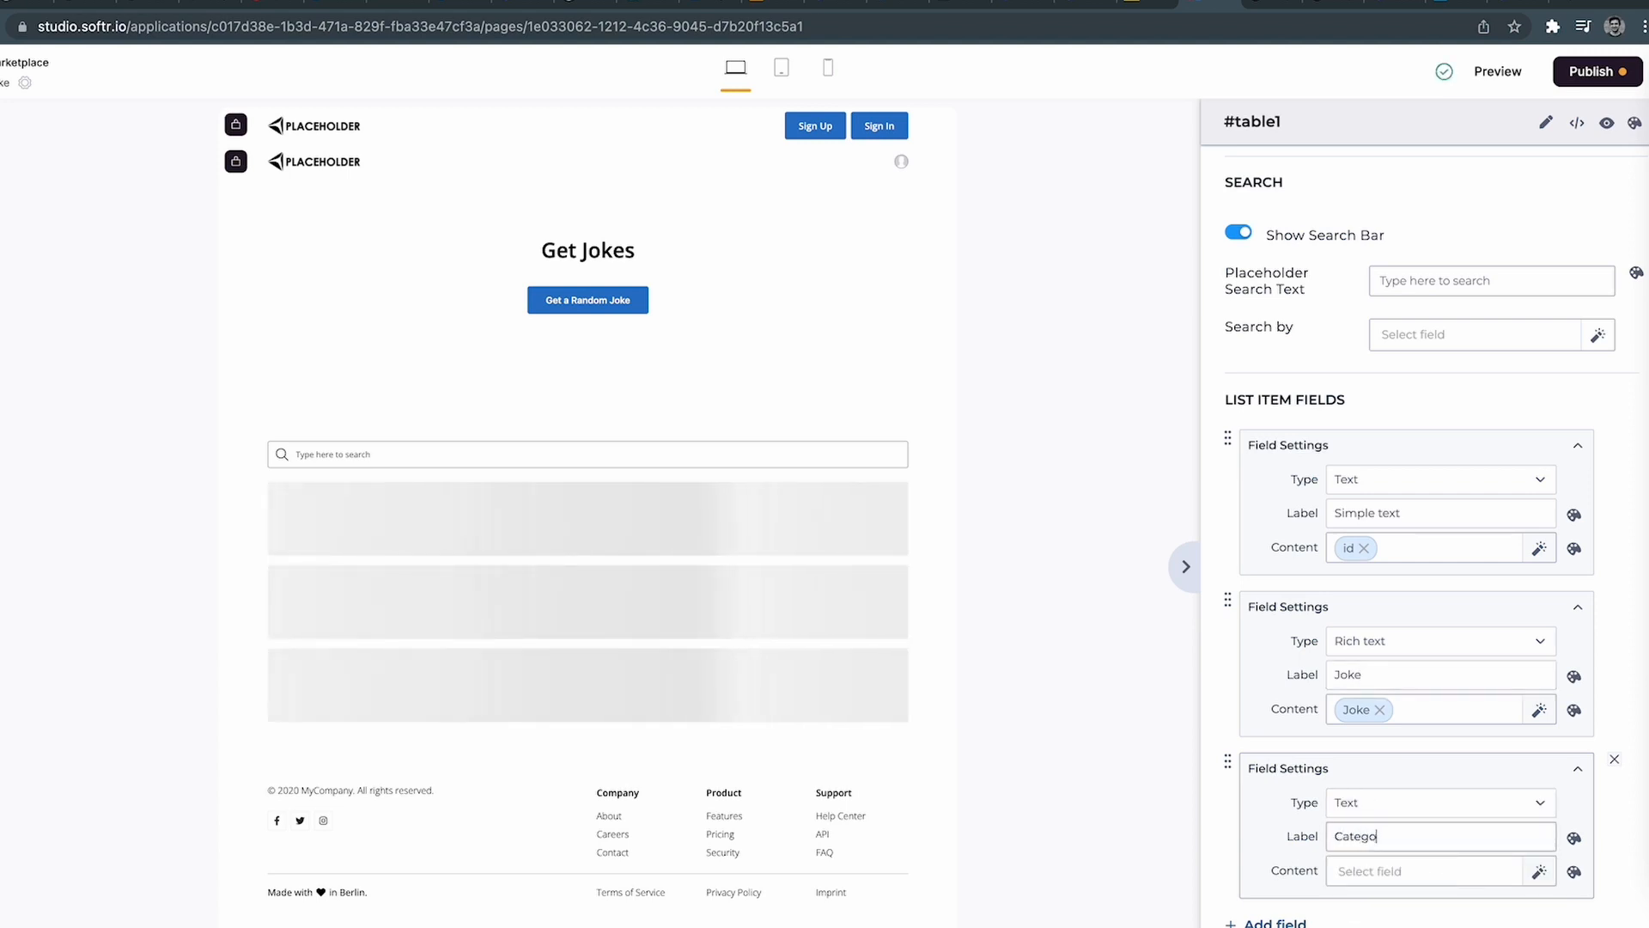
type("ry")
left_click(1426, 871)
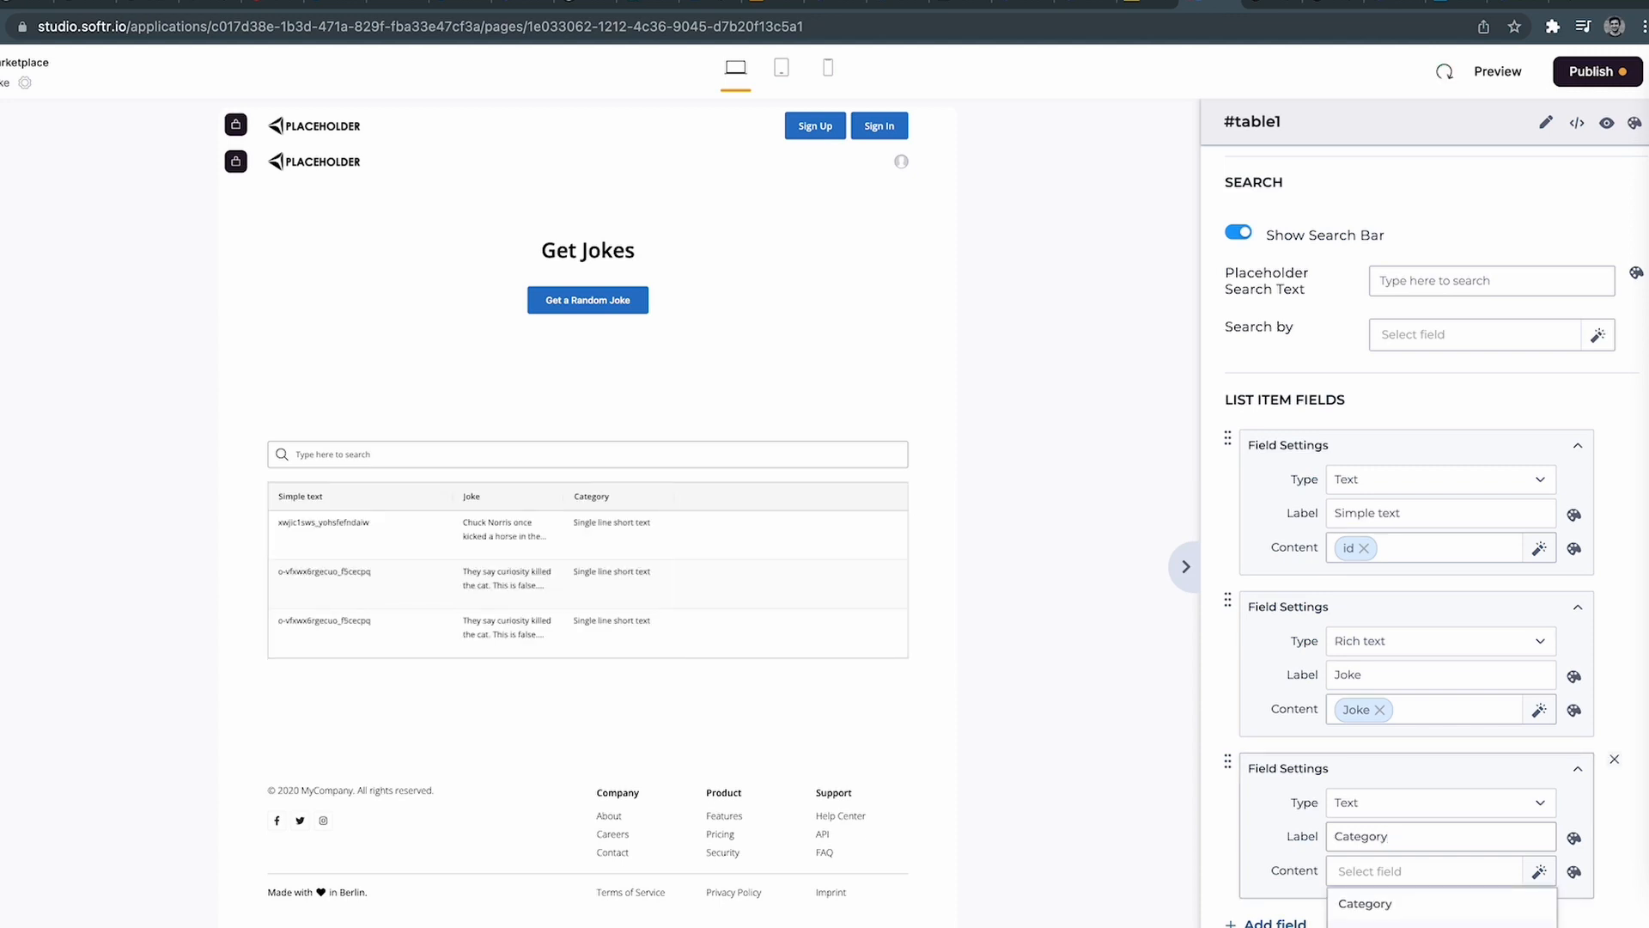
left_click(1371, 900)
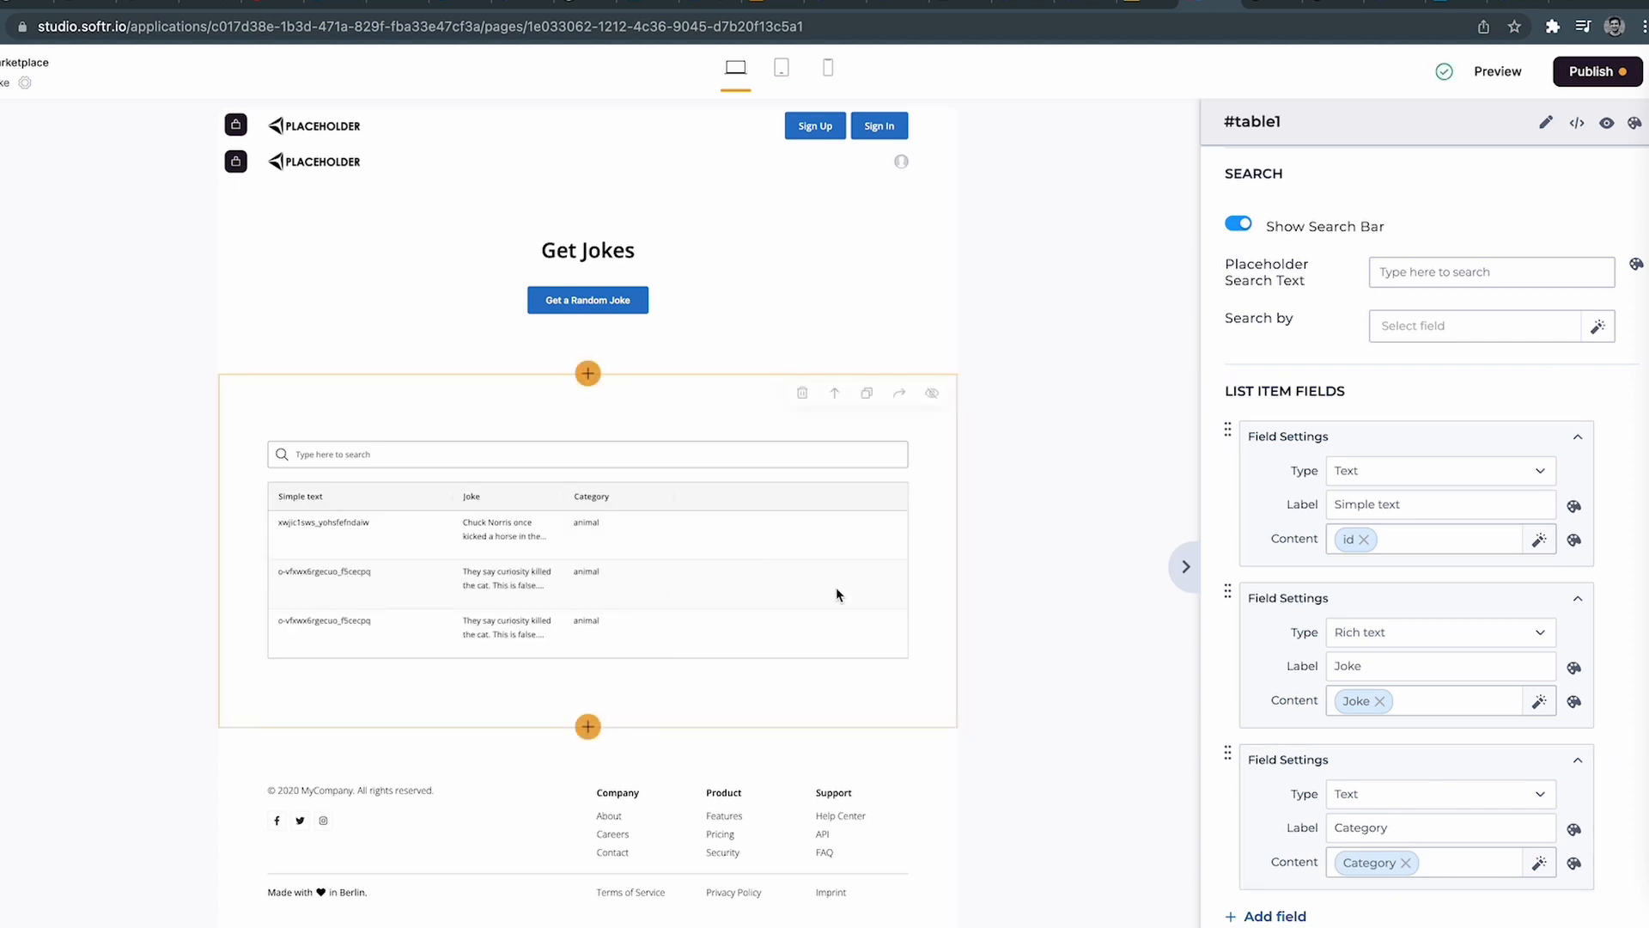
Publish the Softr app with the new jokes table.
left_click(1589, 74)
left_click(1551, 380)
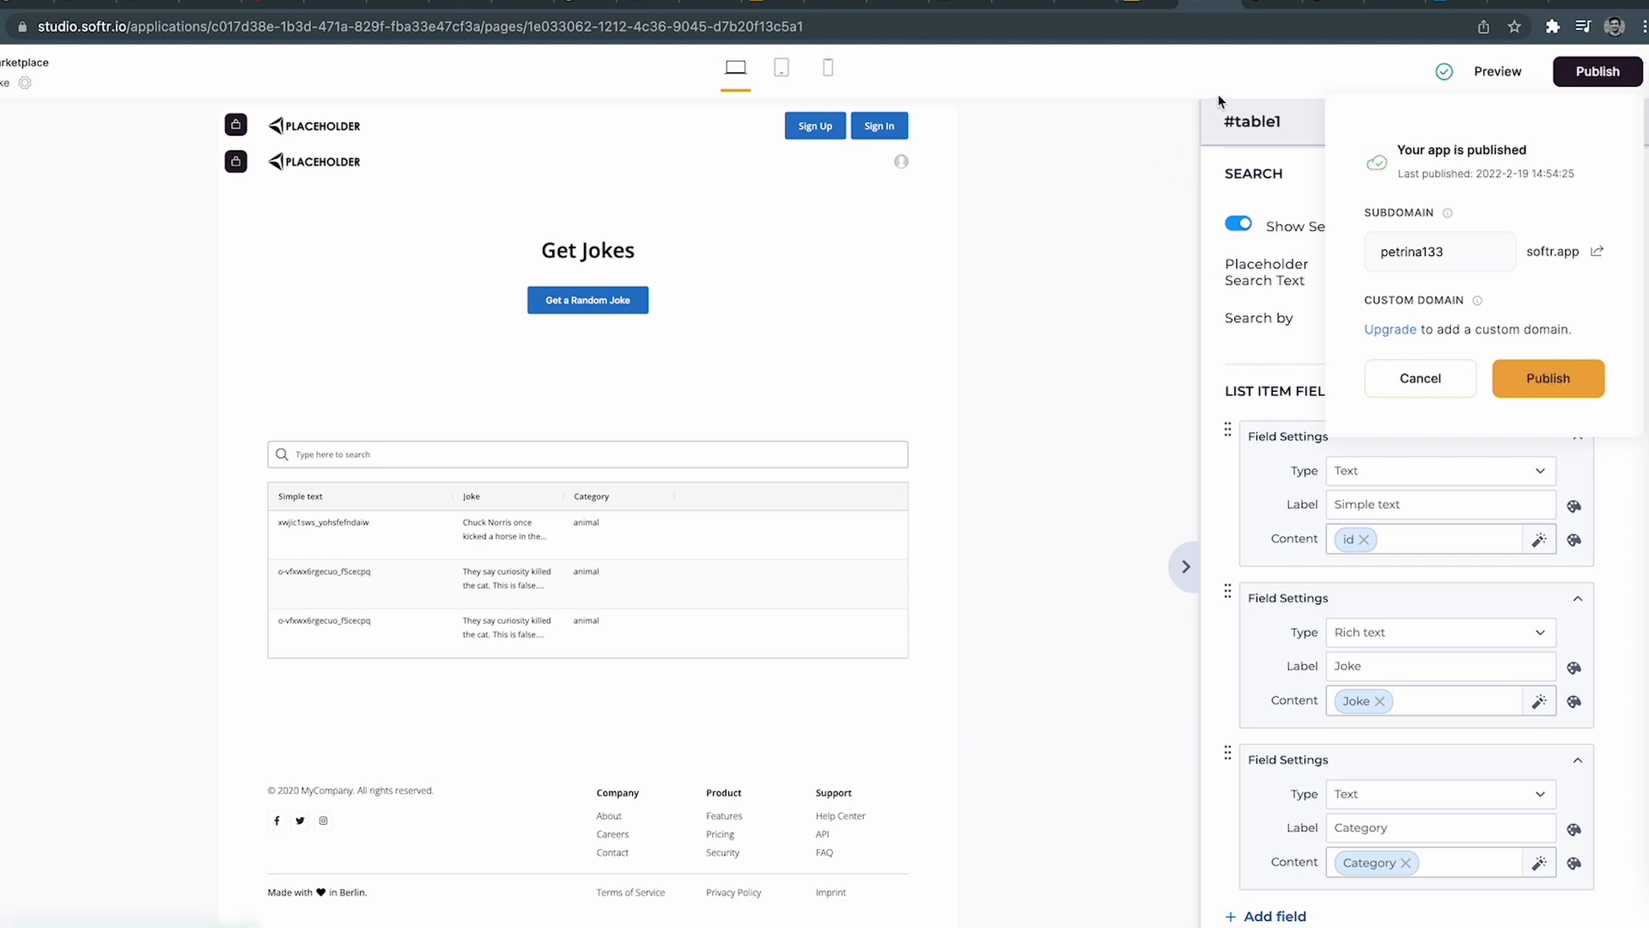
Reload the published joke page and look over the new jokes table.
left_click(1284, 14)
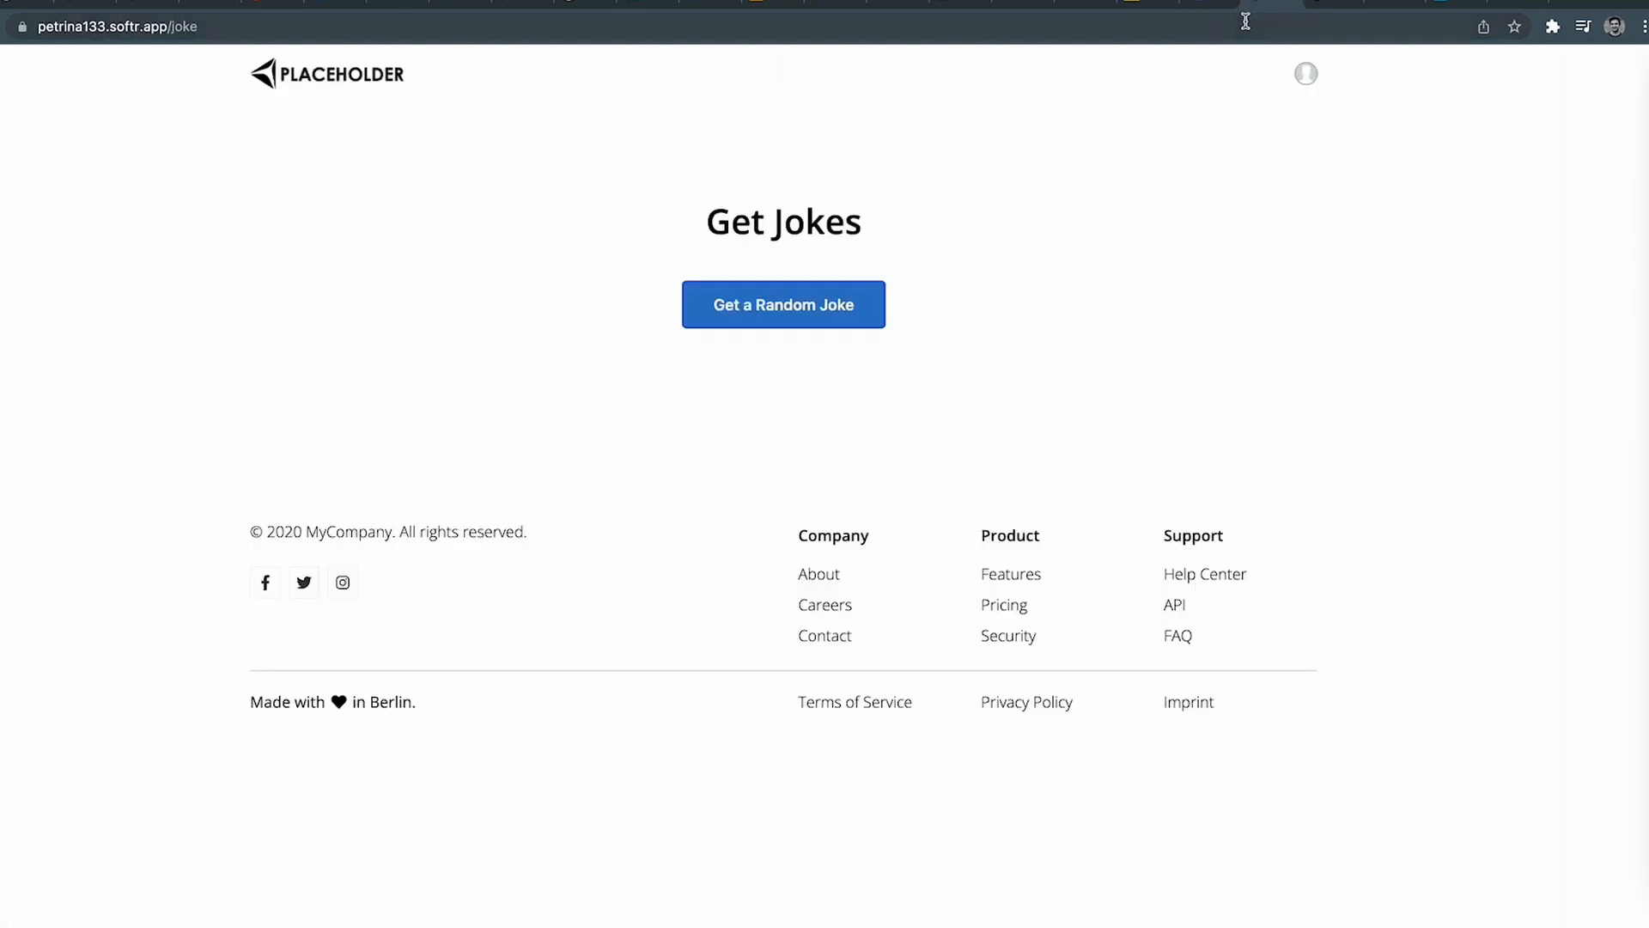
key("super+l")
key("Return")
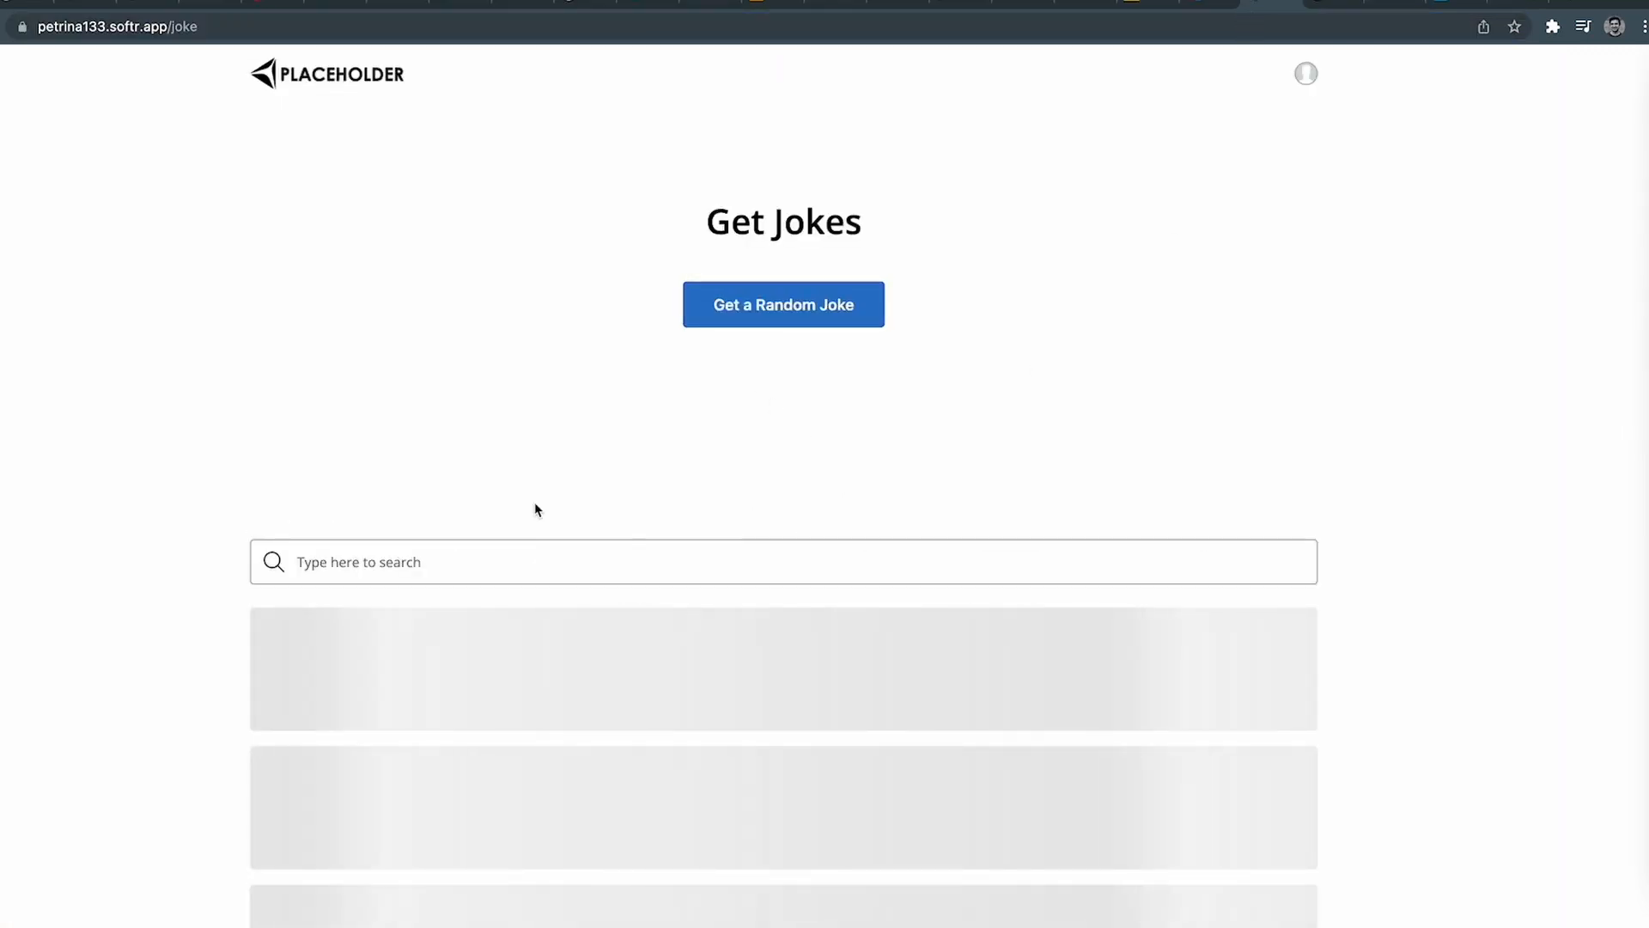
scroll(447, 541, "down", 5)
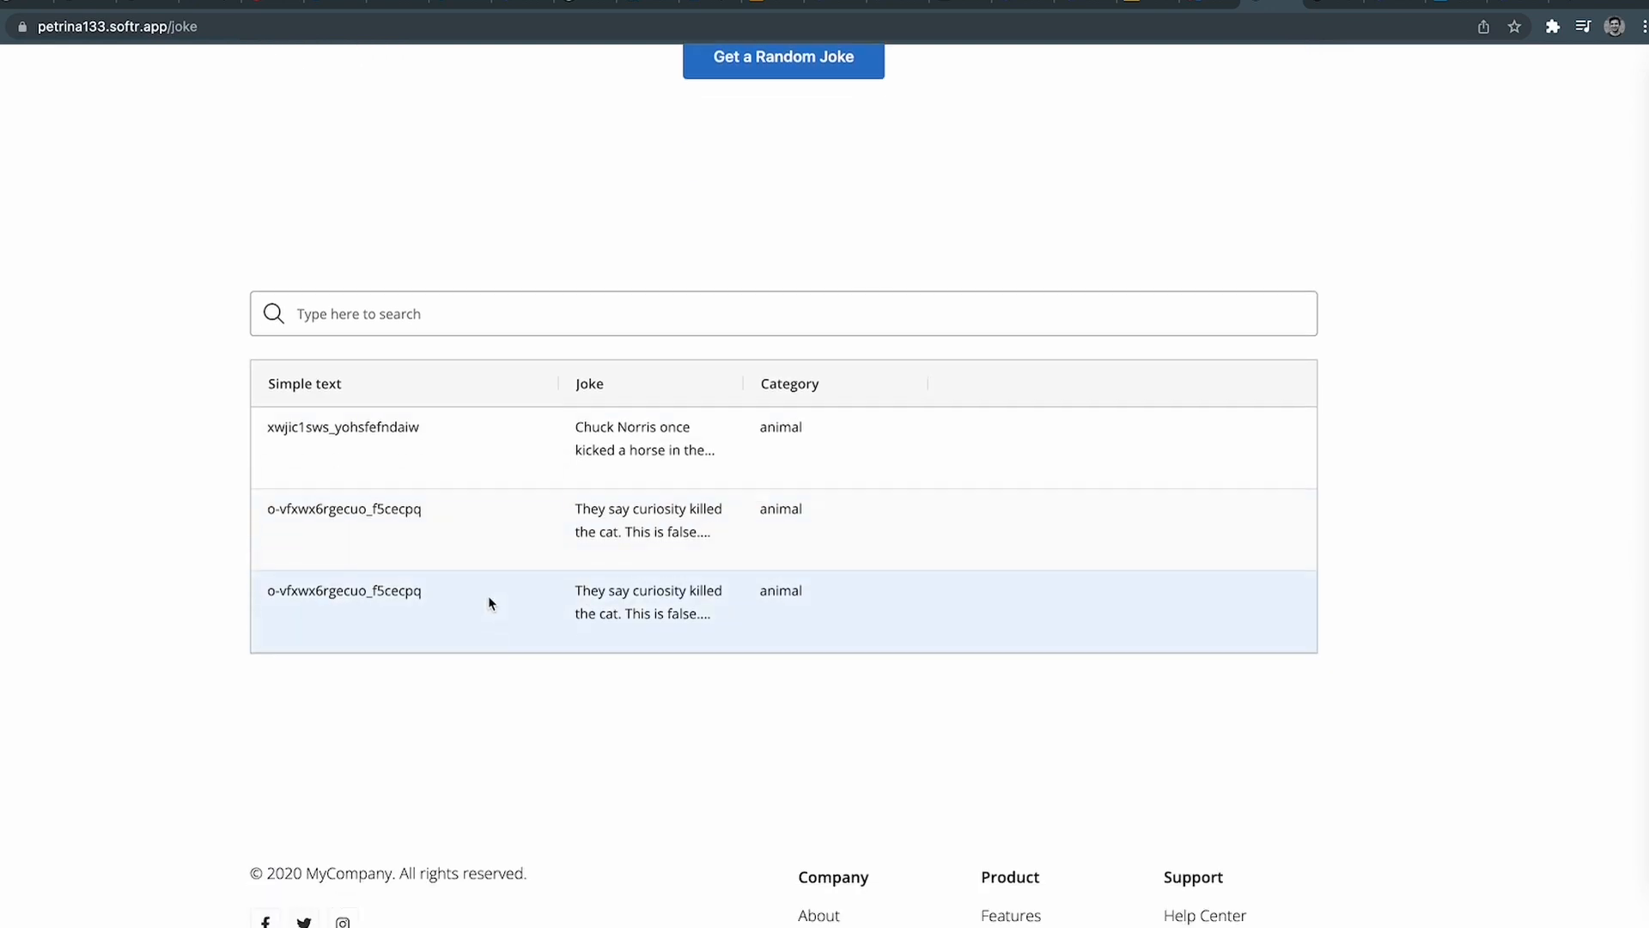
scroll(490, 603, "down", 2)
scroll(739, 640, "up", 5)
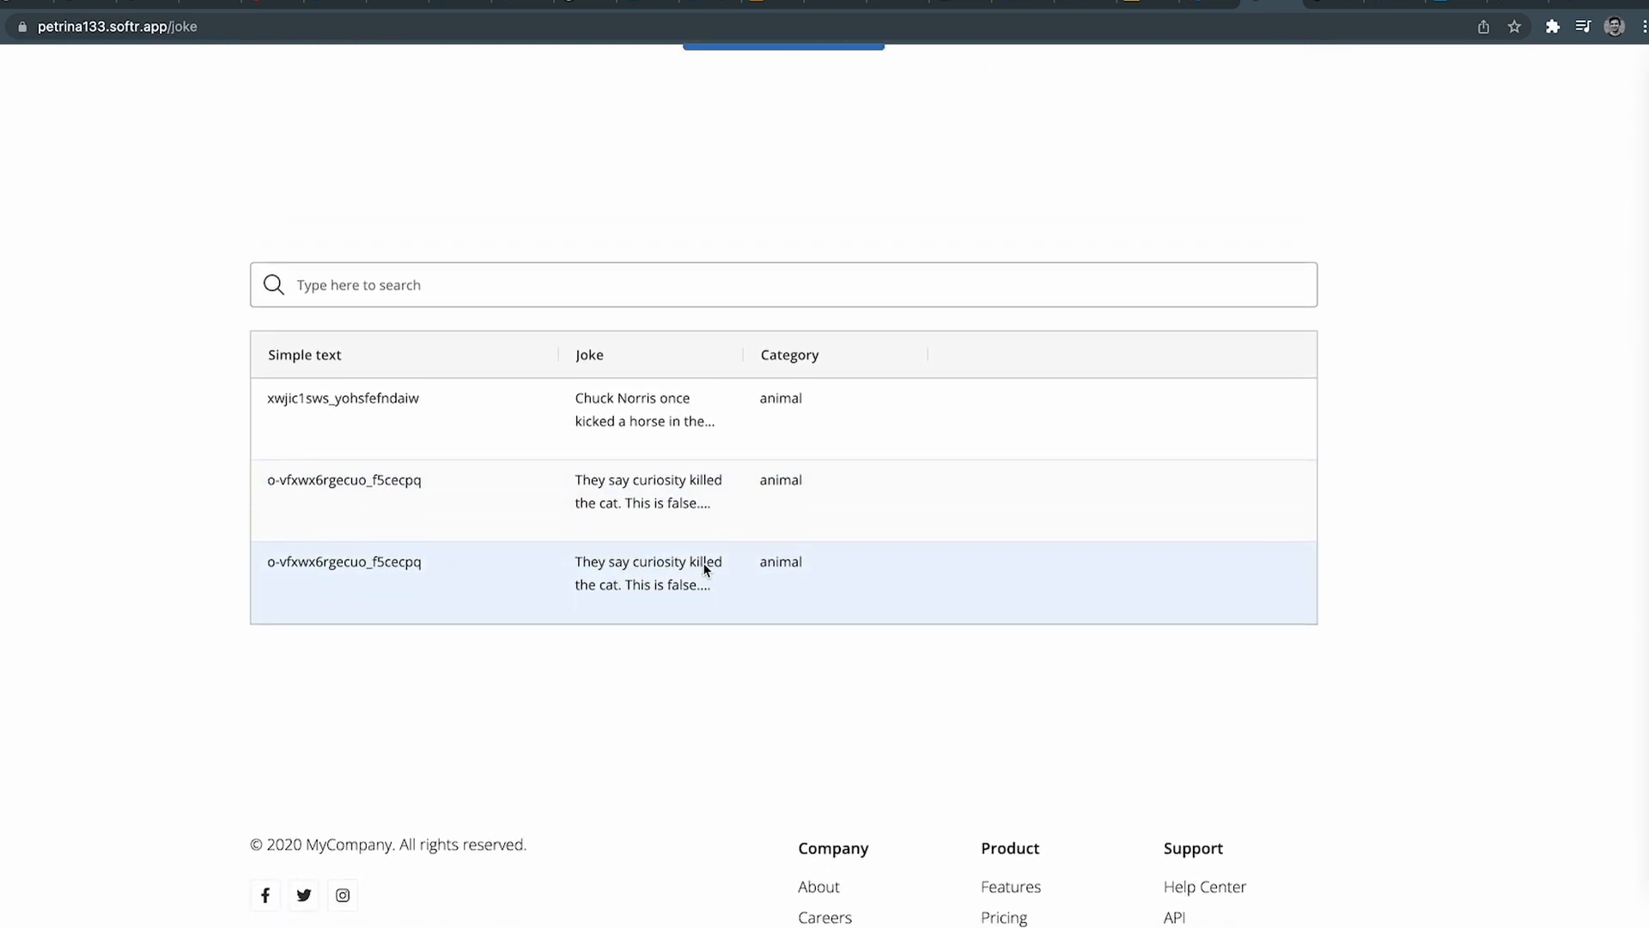
scroll(738, 286, "down", 3)
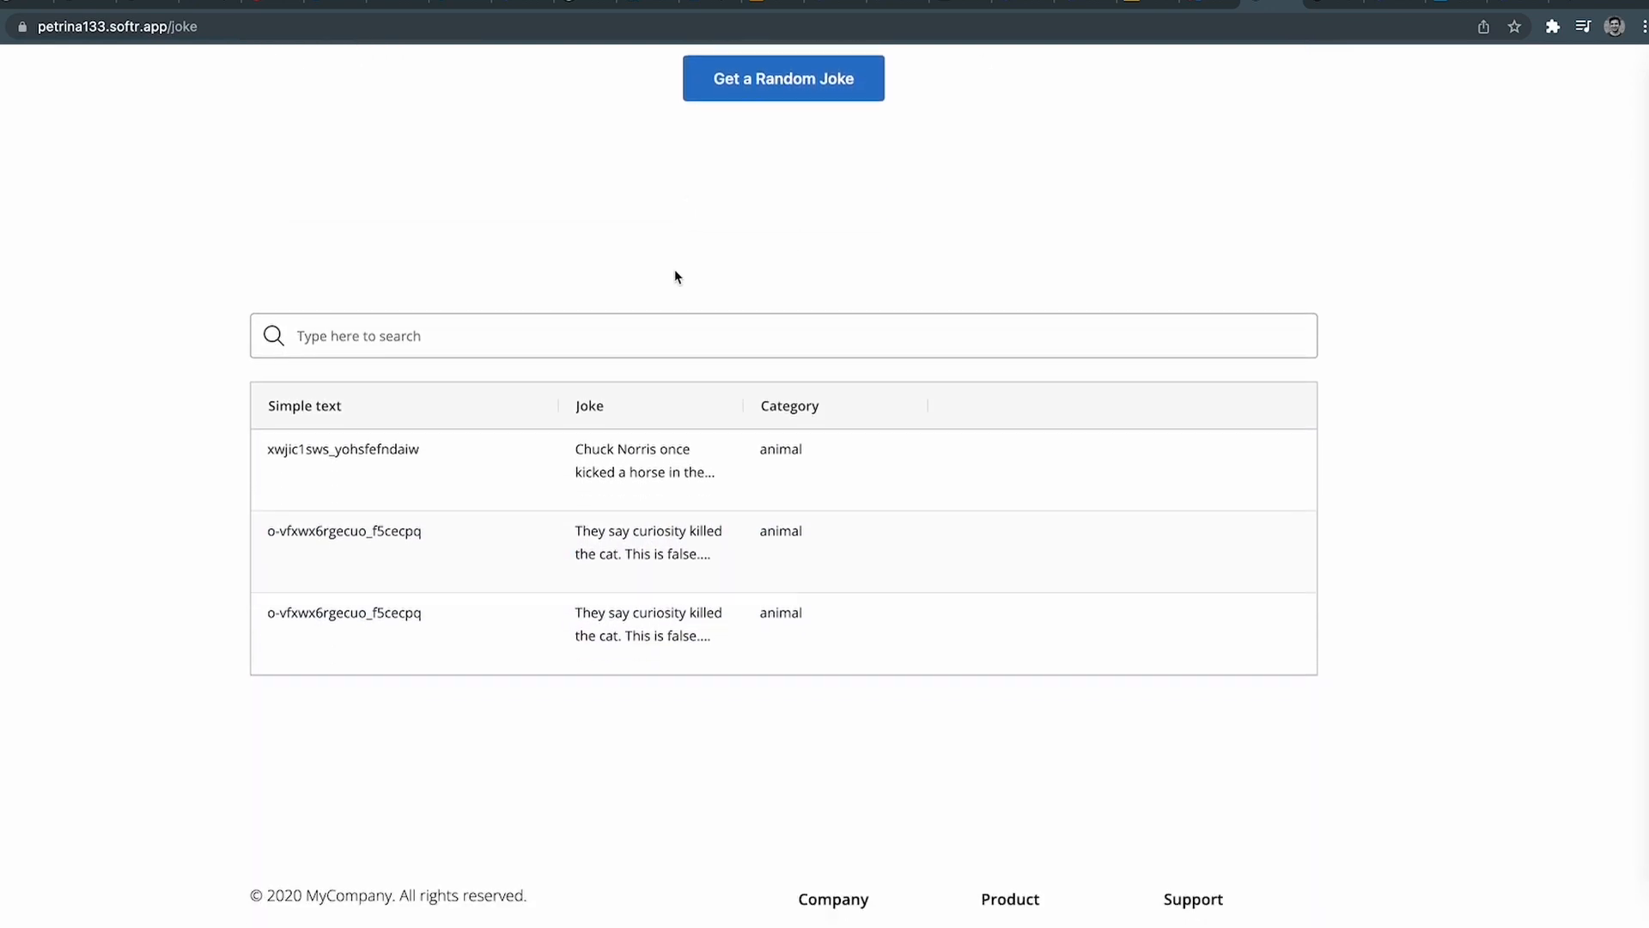
Change the form title to Add a Jokes and its button text to Add a Random Joke.
left_click(1194, 3)
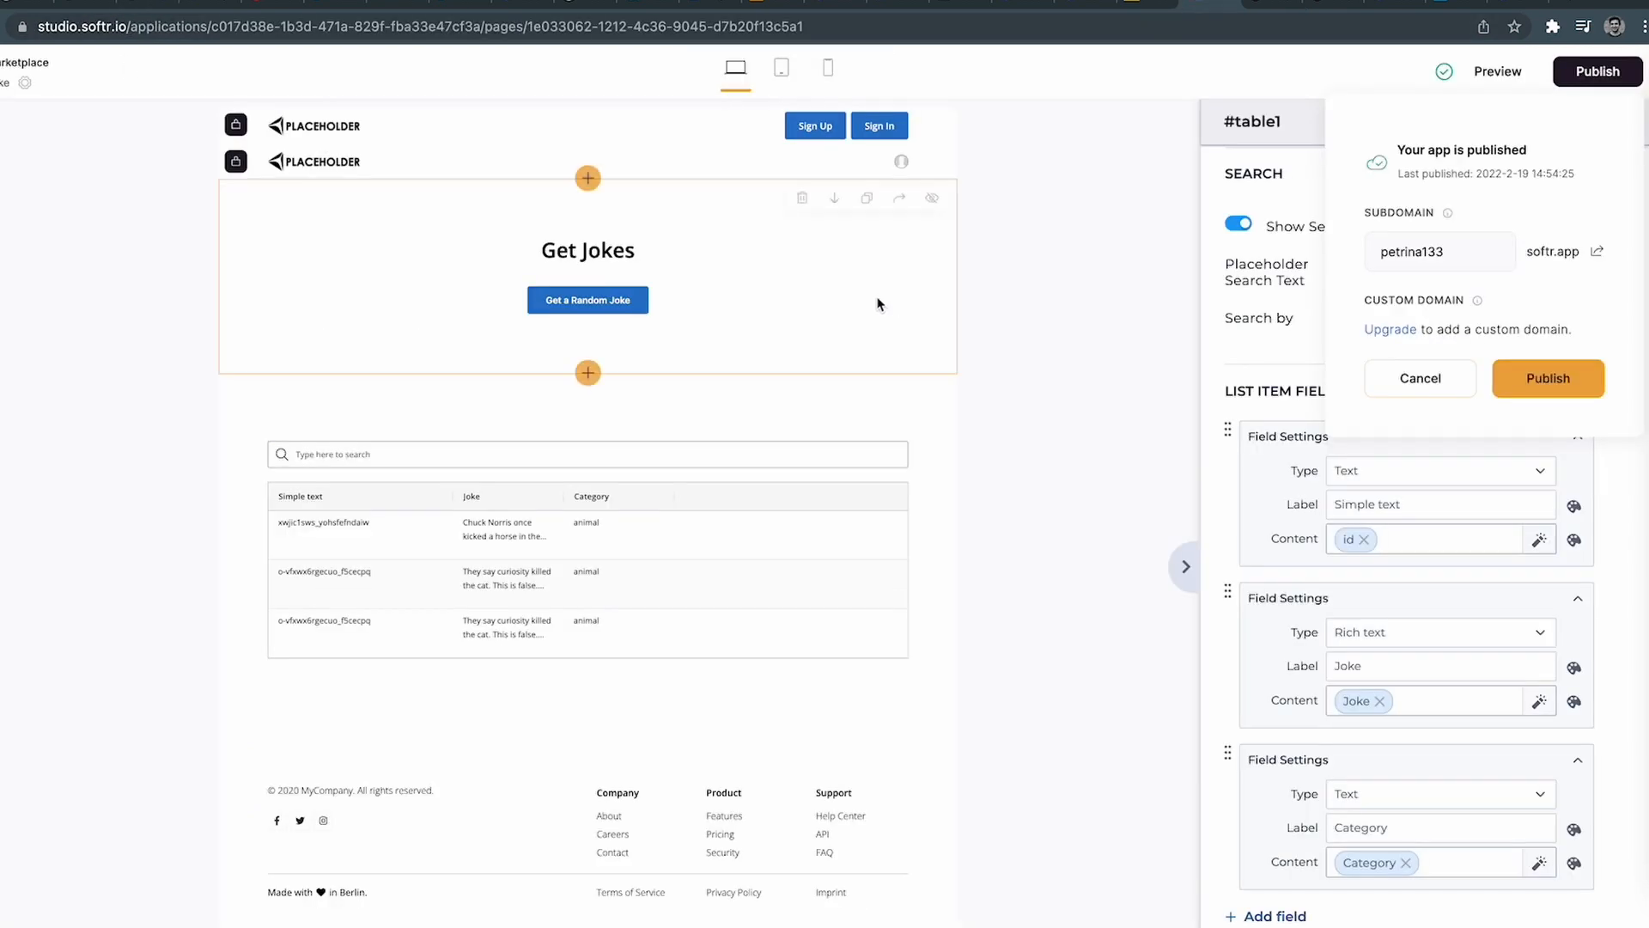
left_click(612, 340)
double_click(1362, 187)
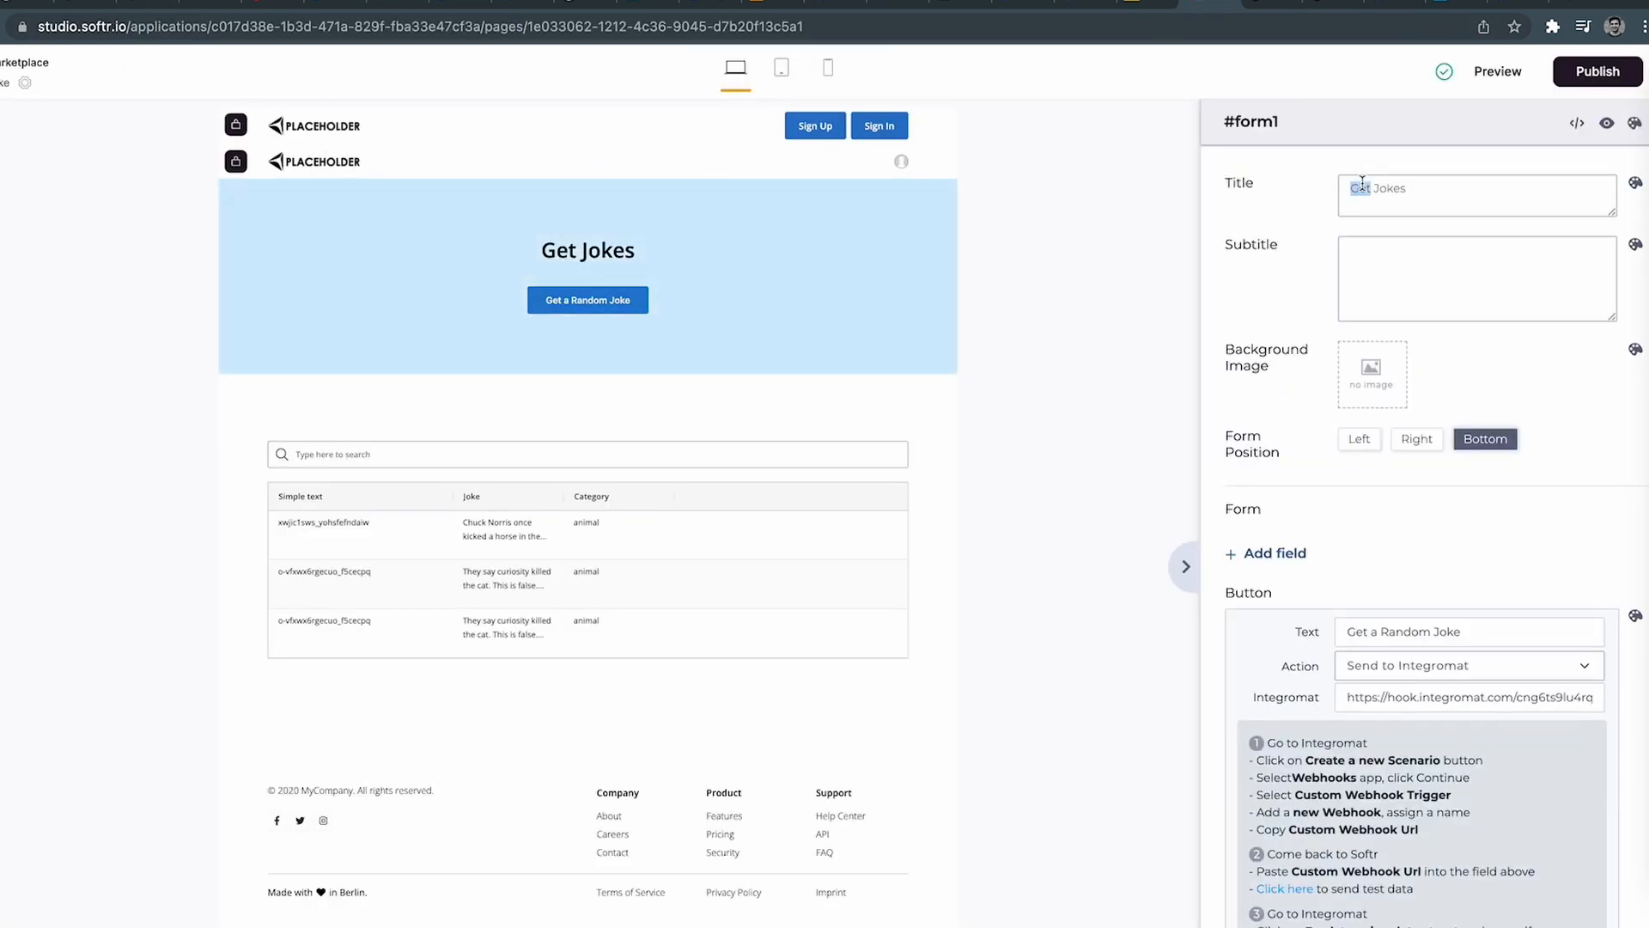
type("Add a")
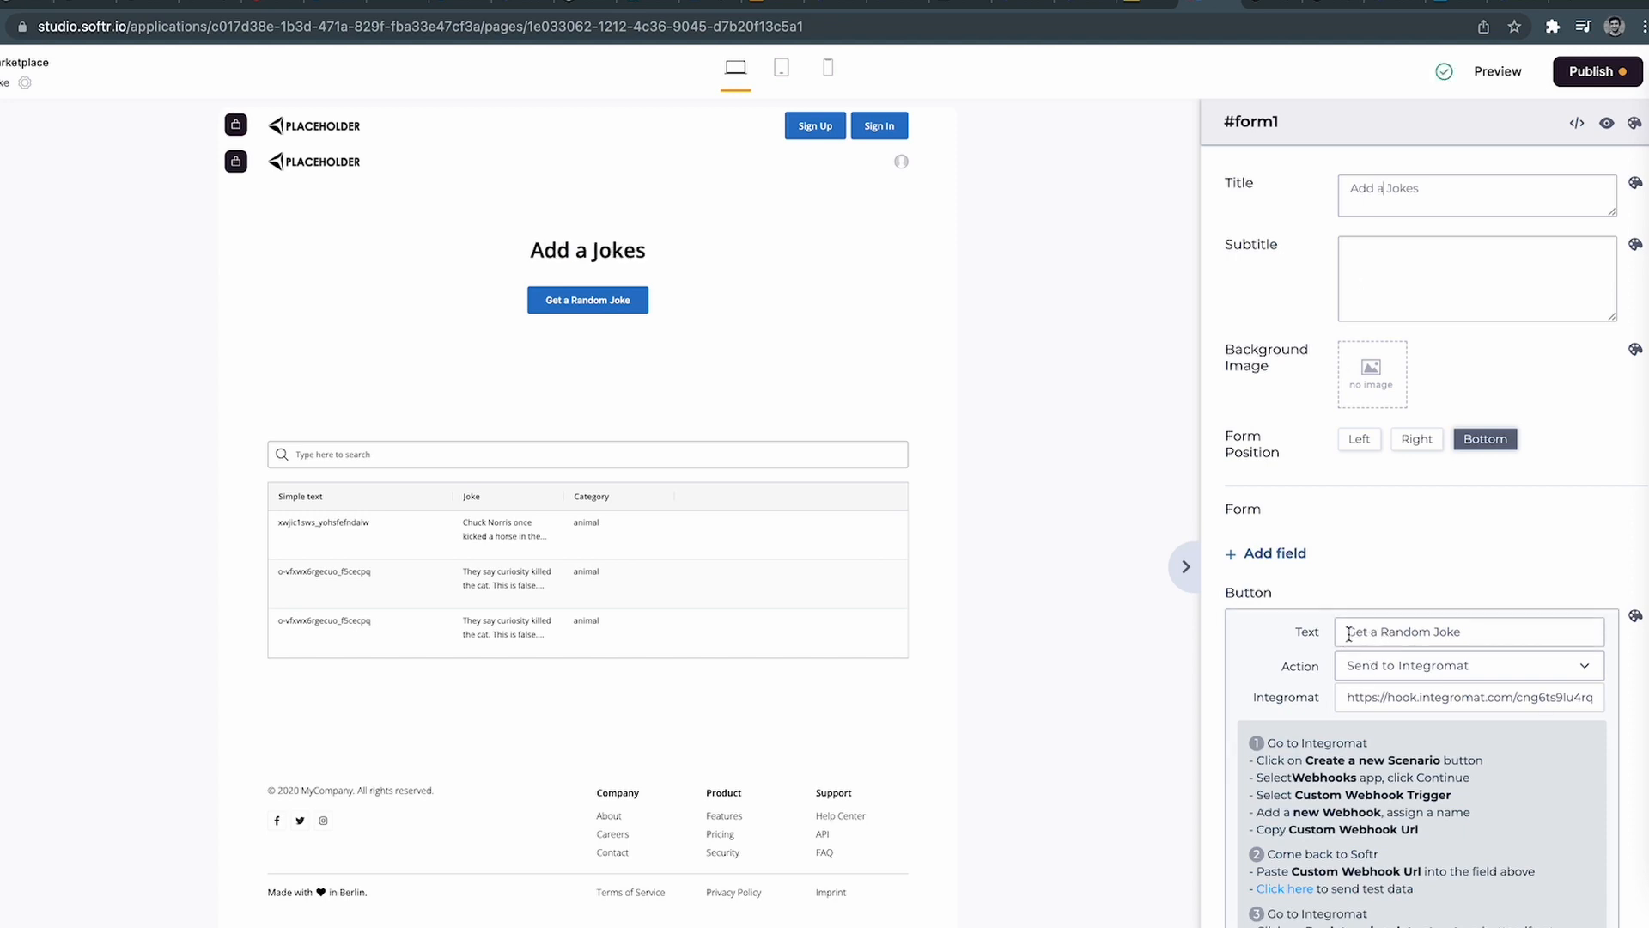
type("Add")
Publish the Softr app with the reworded form title and button.
scroll(1375, 688, "down", 5)
scroll(1383, 694, "down", 1)
left_click(1597, 71)
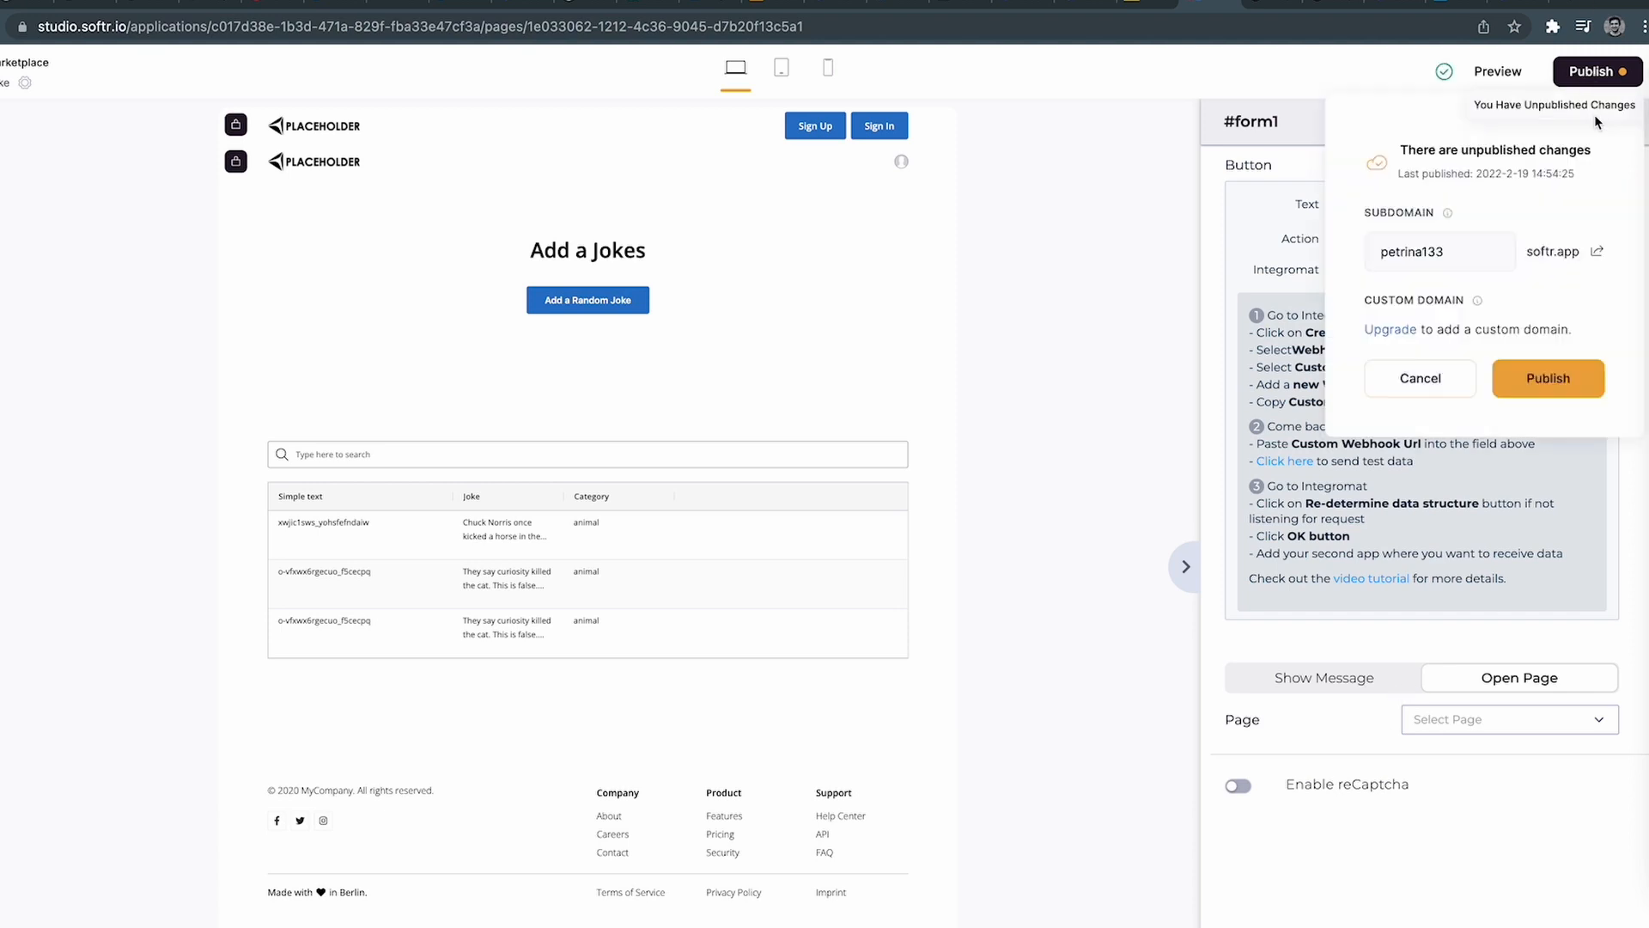
left_click(1546, 378)
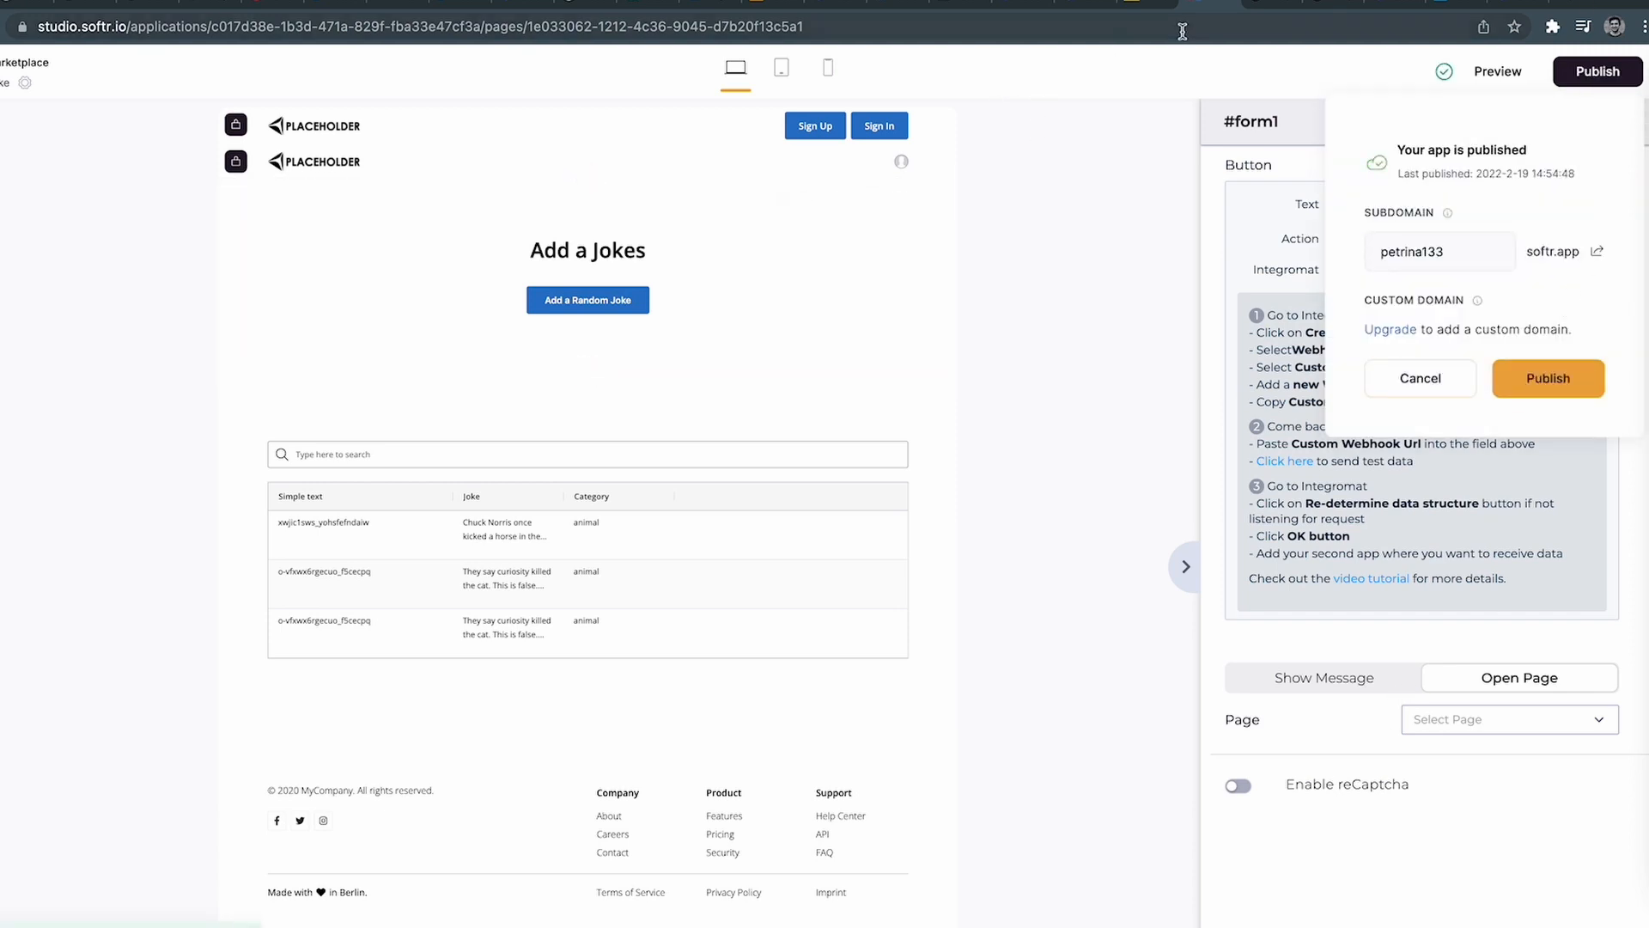
Reload the published joke page and submit a request for one more random joke.
left_click(1273, 4)
left_click(950, 33)
key("Return")
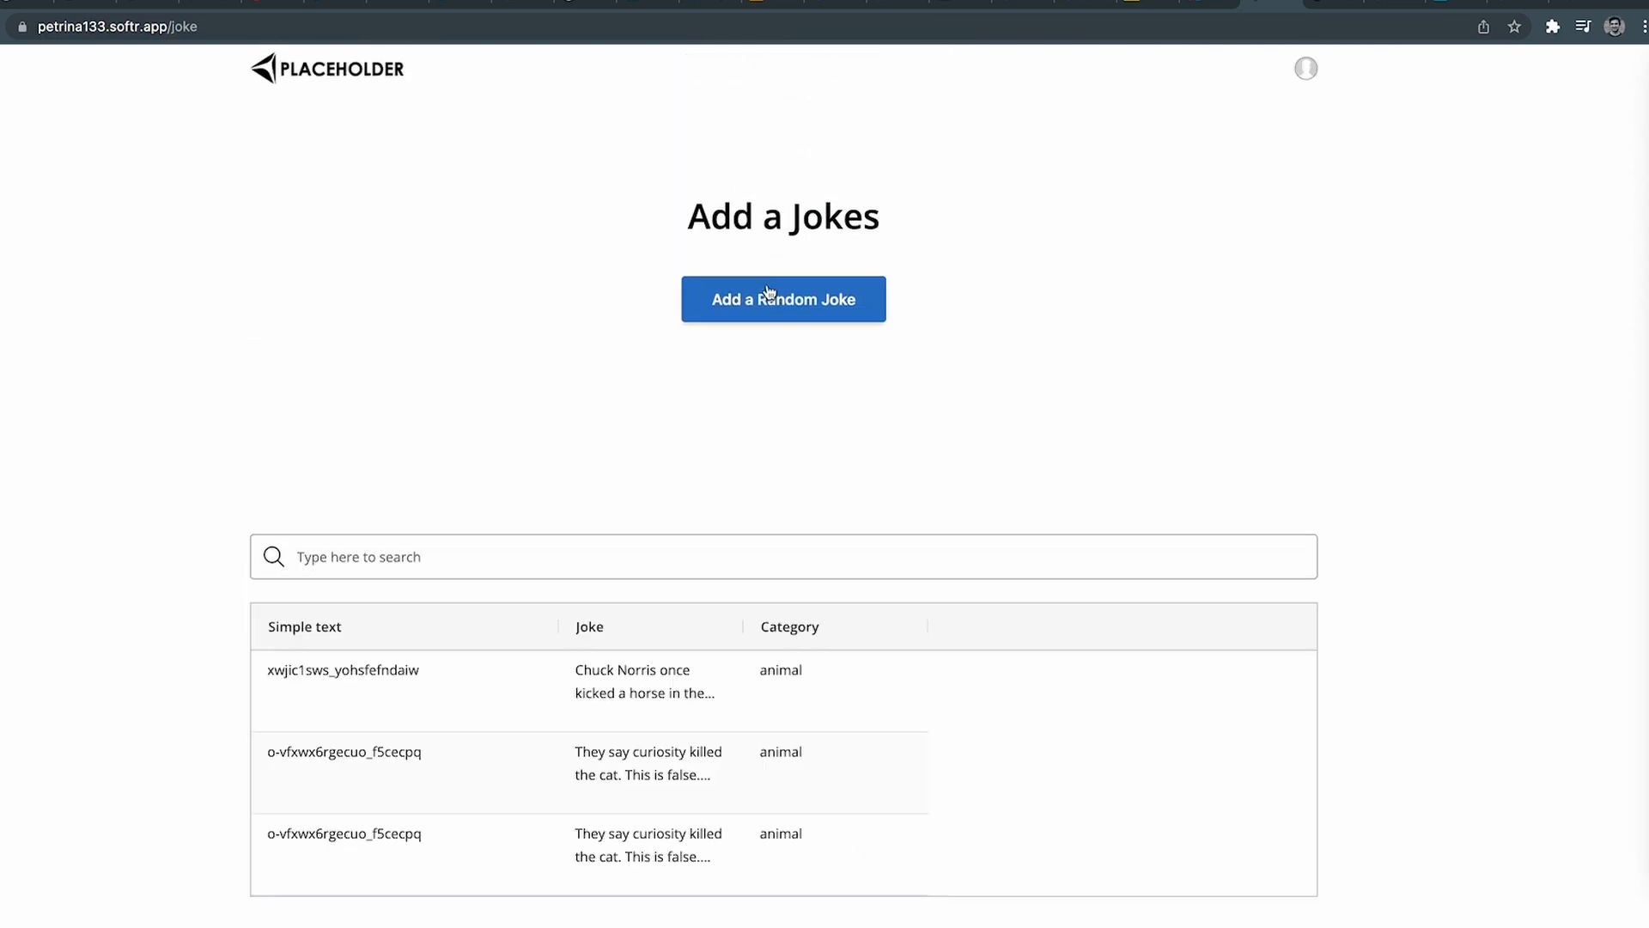
left_click(775, 299)
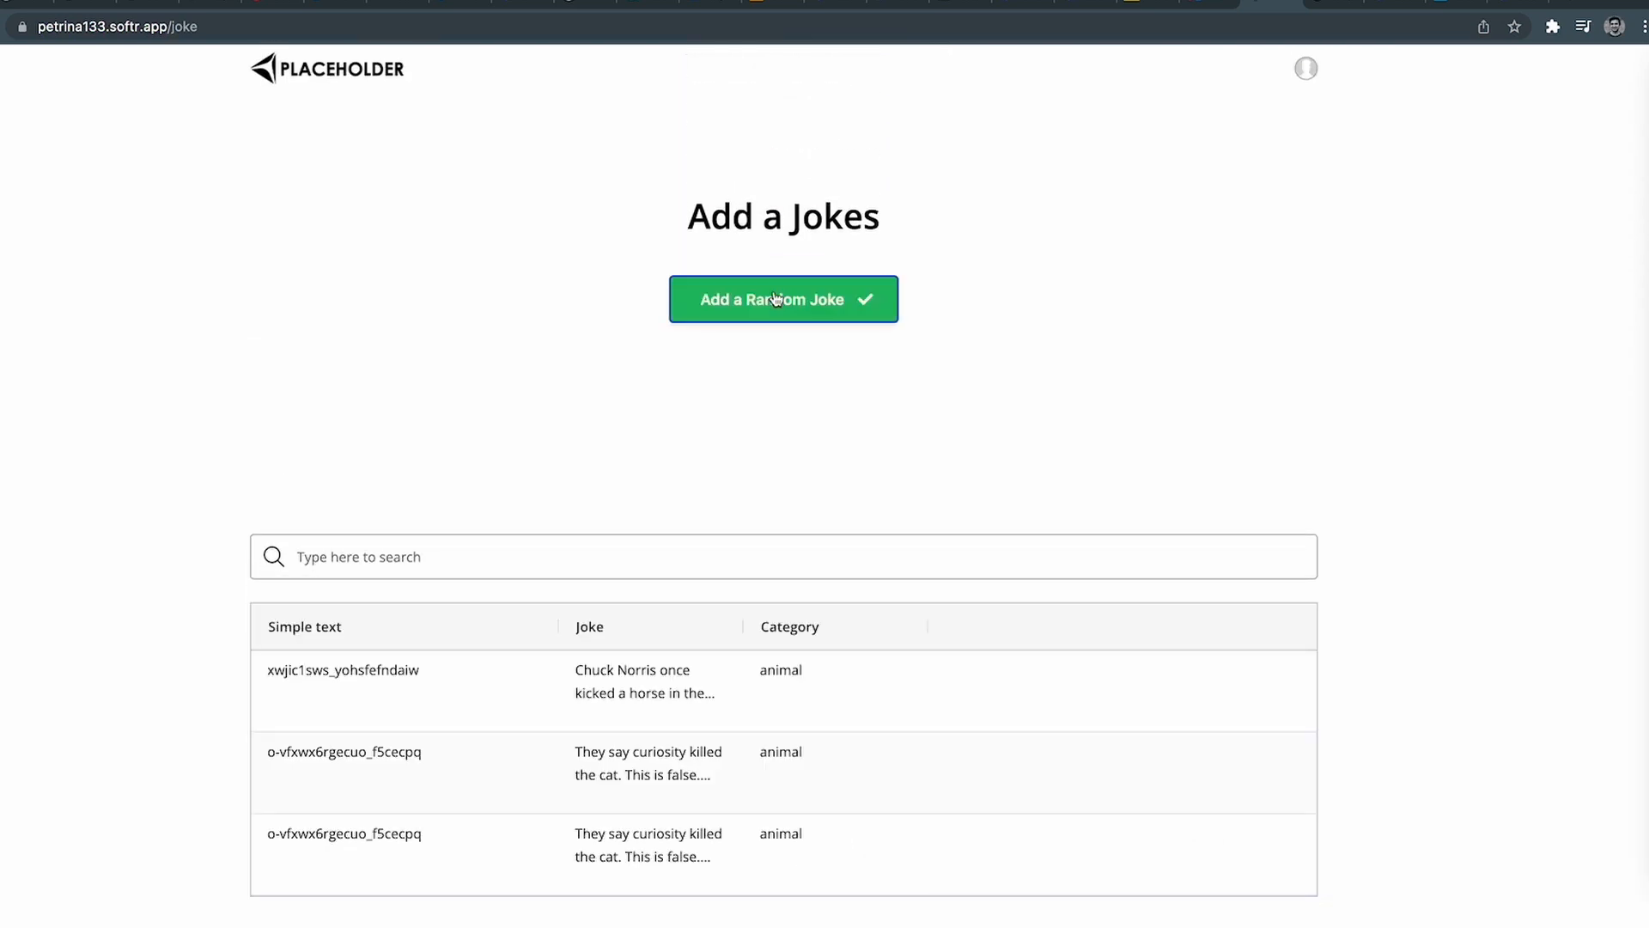
Check for the newly added joke in Airtable's Jokes table and in the reloaded published page's table.
left_click(29, 5)
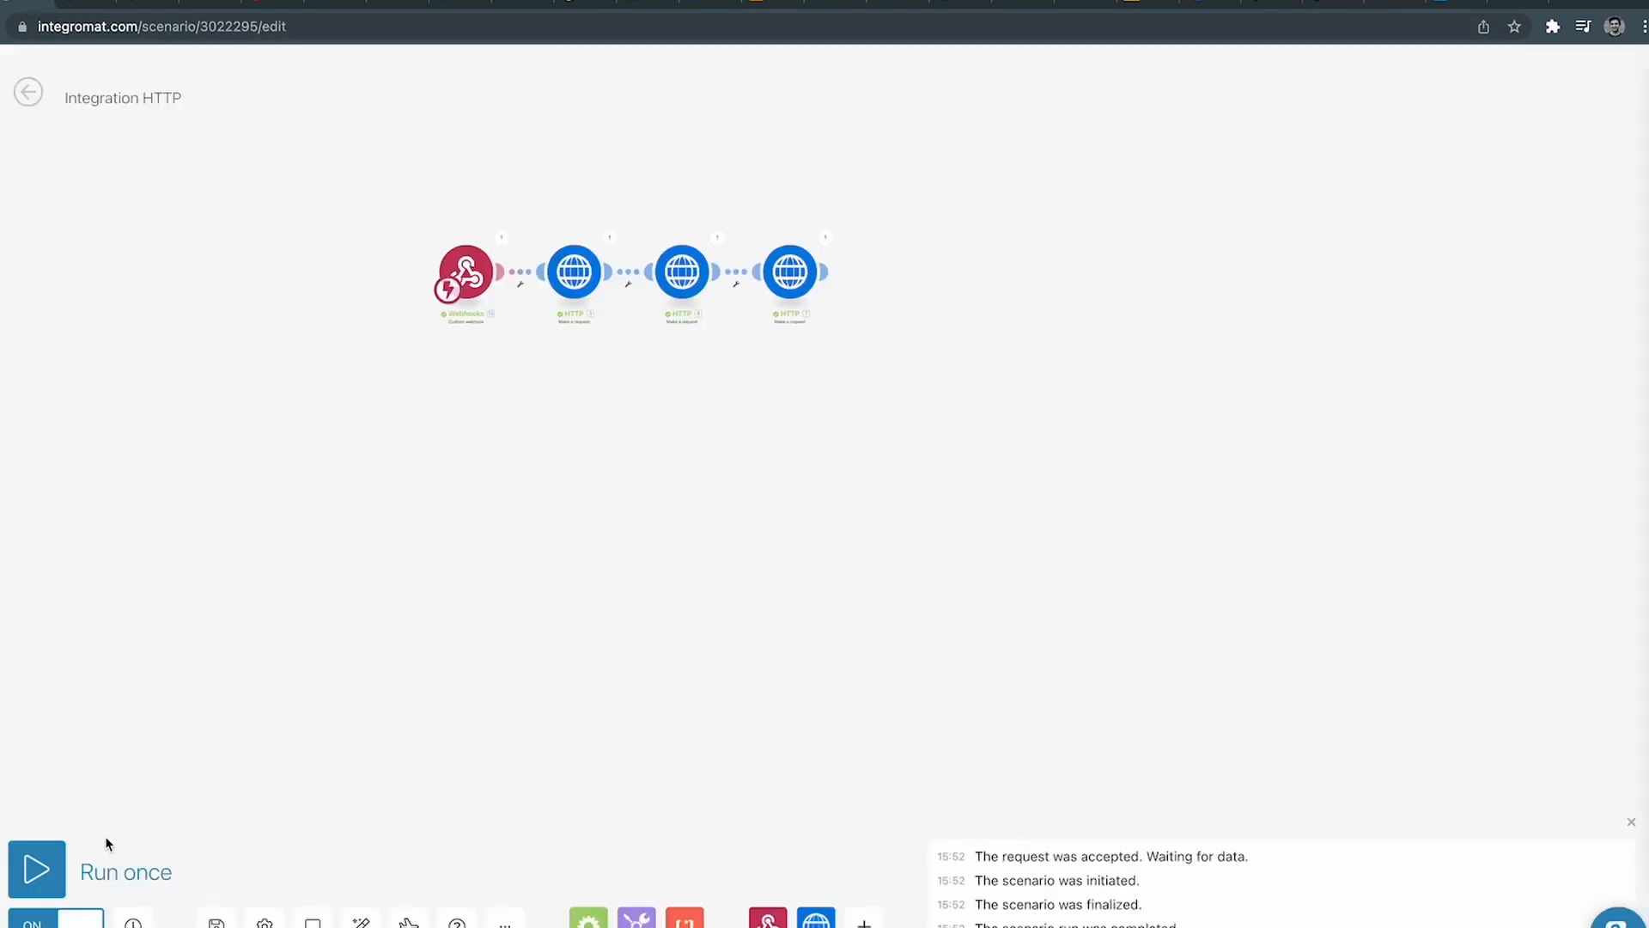
key("super+Tab")
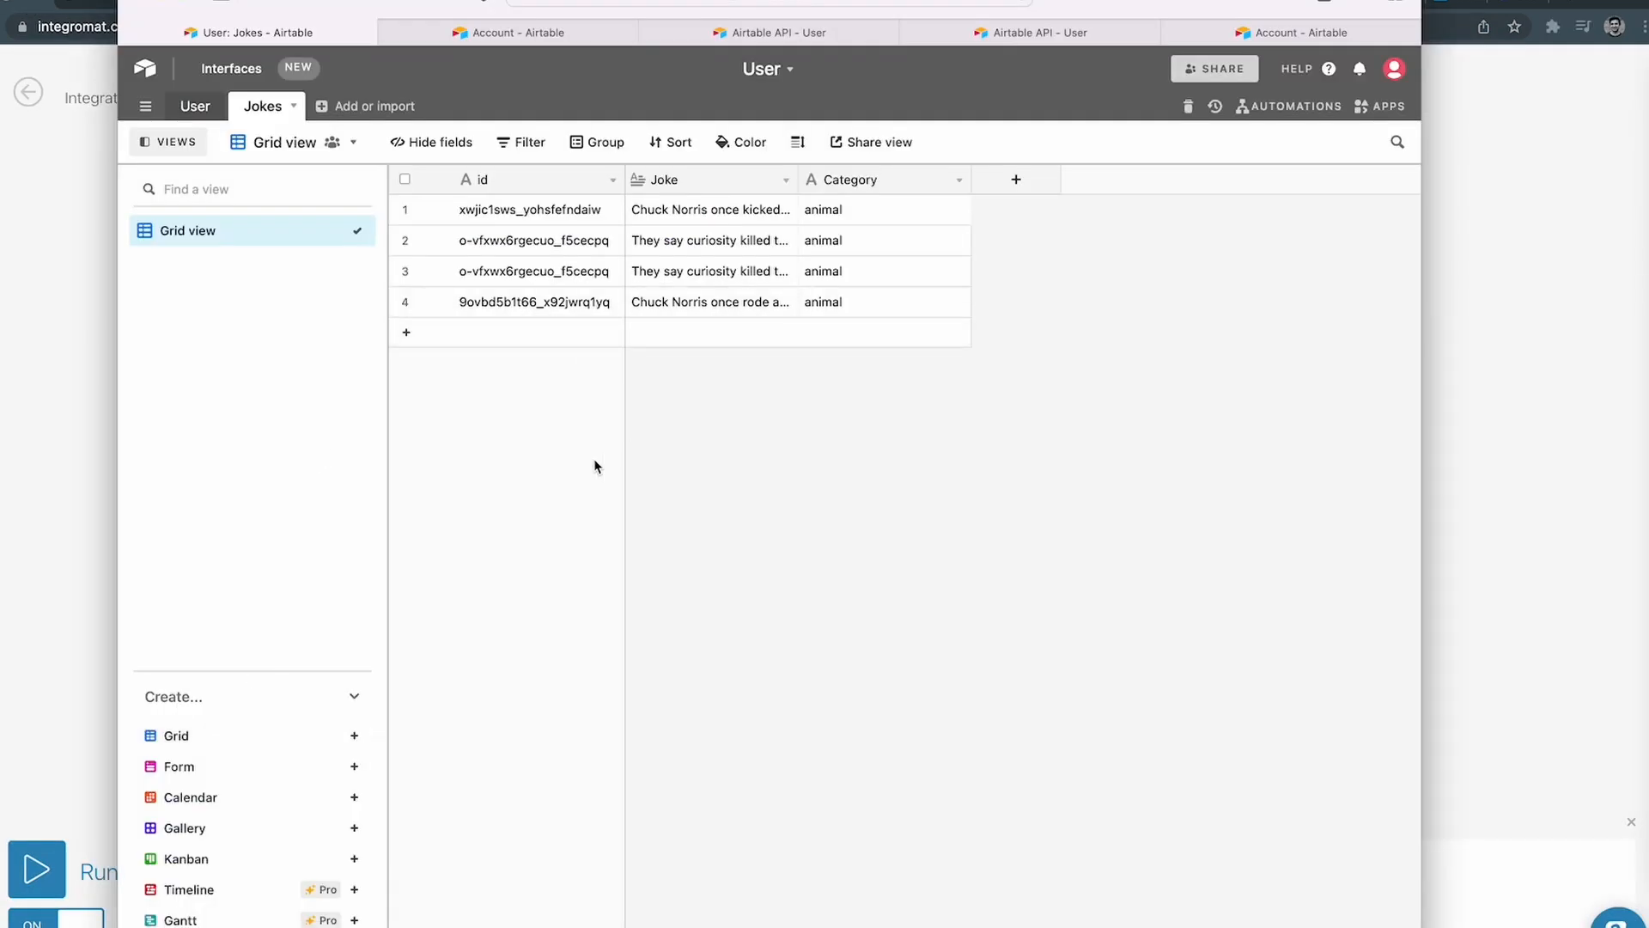
key("super+Tab")
left_click(1270, 5)
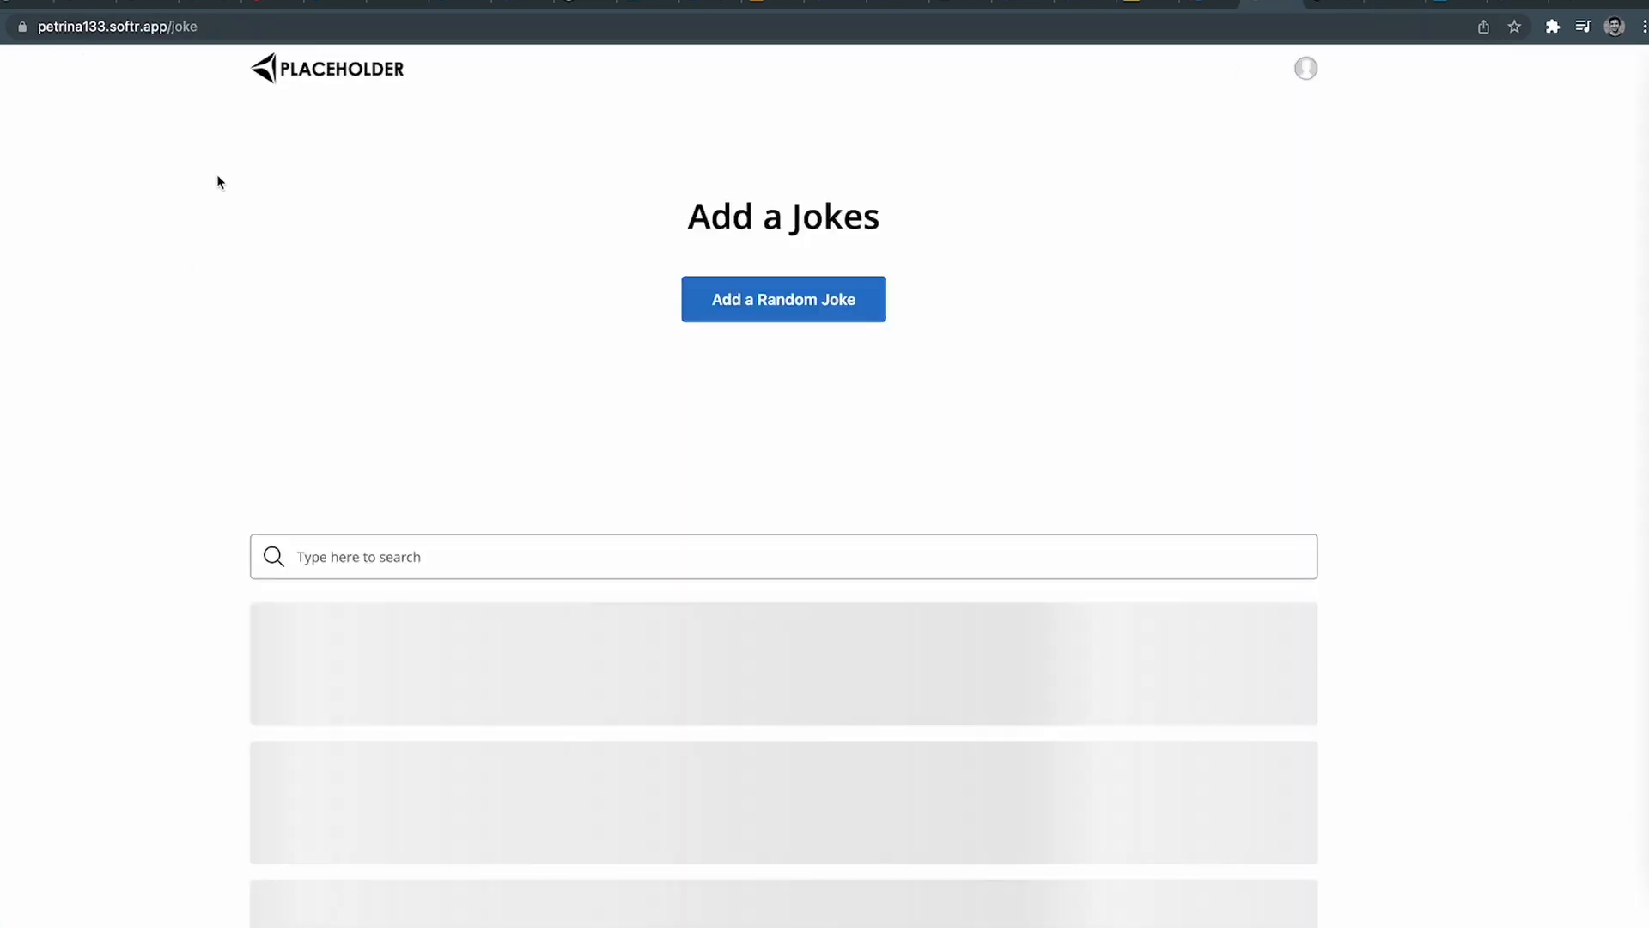
scroll(268, 327, "down", 3)
scroll(268, 327, "down", 1)
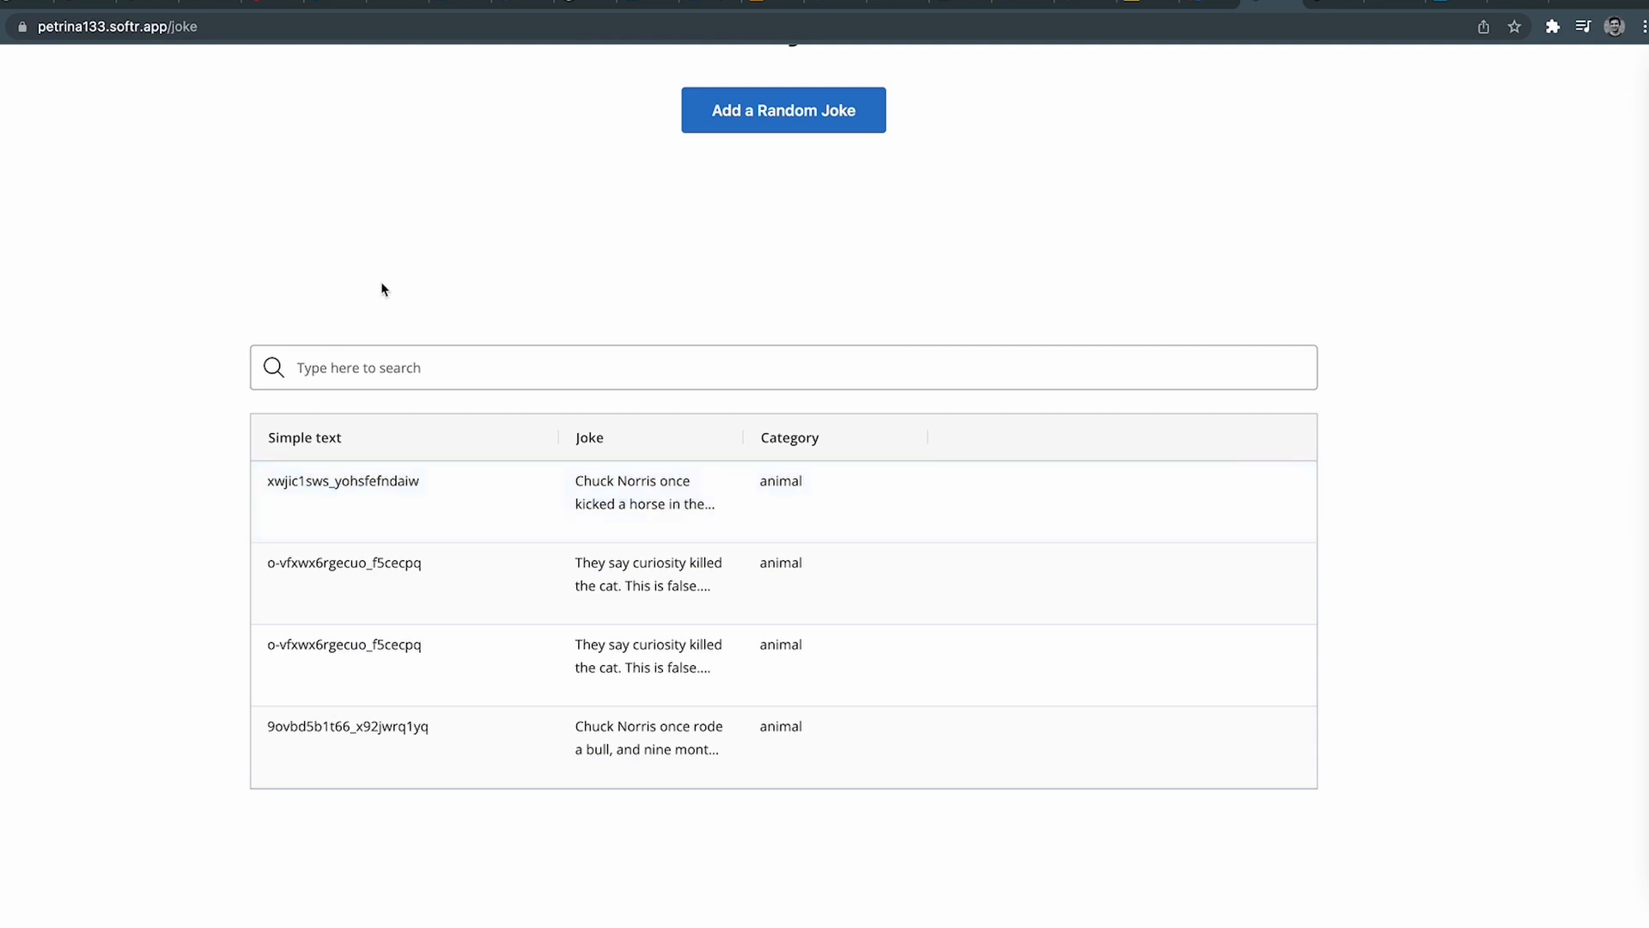
scroll(383, 289, "down", 1)
Add a Webhook response module after the last HTTP module in the Integromat scenario.
left_click(21, 3)
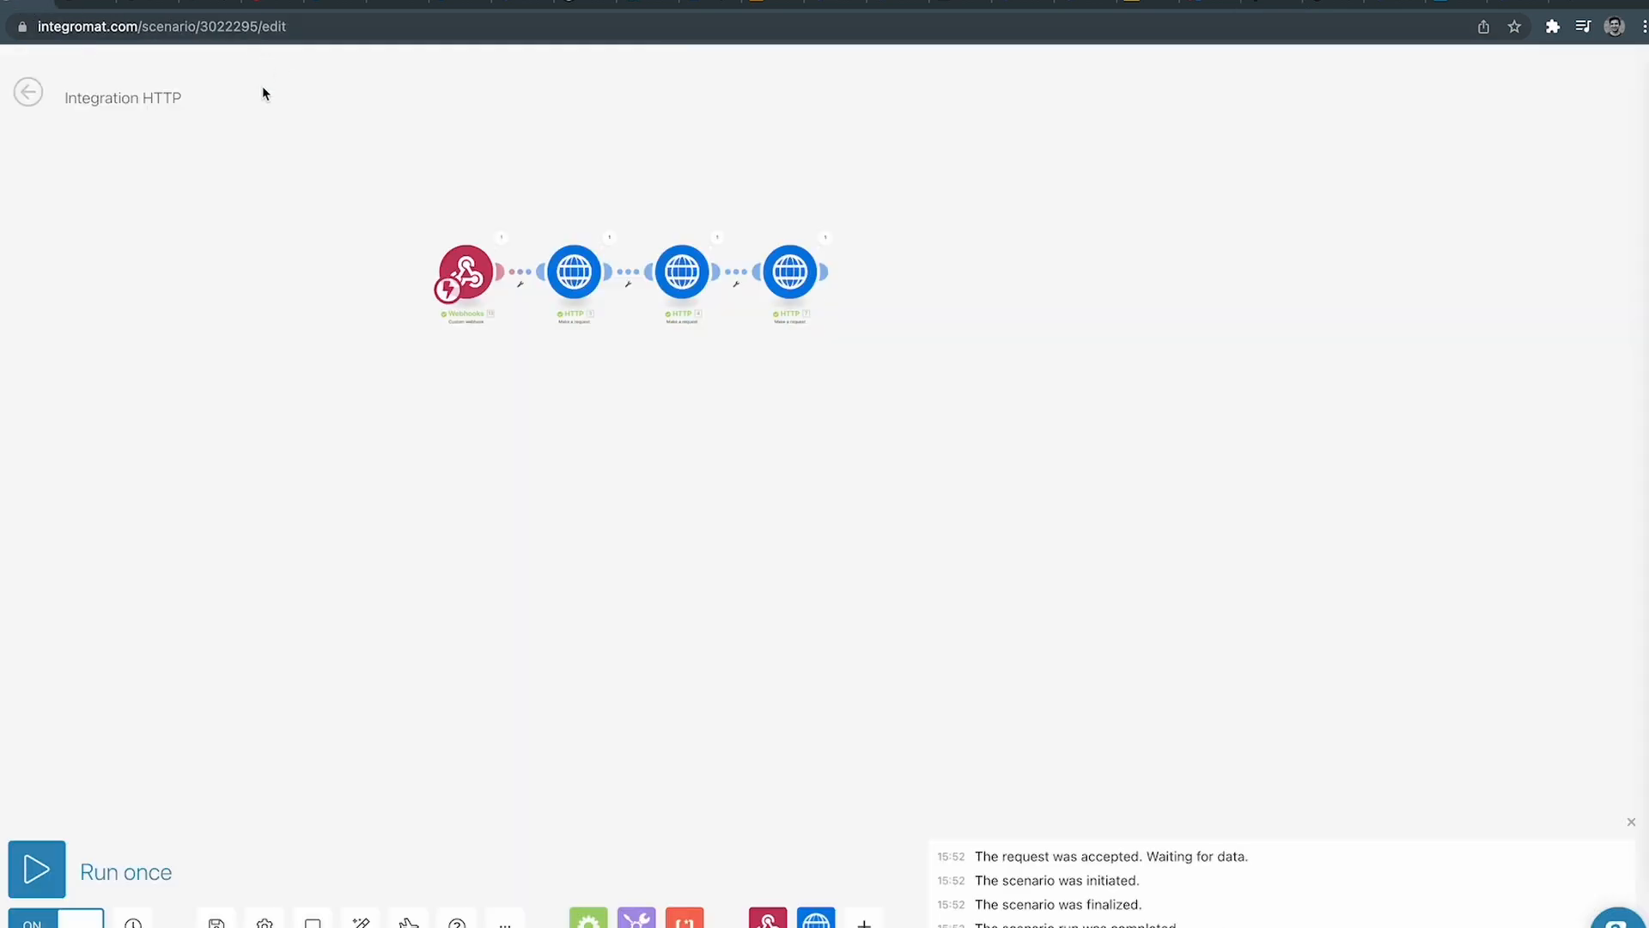
scroll(101, 375, "up", 1)
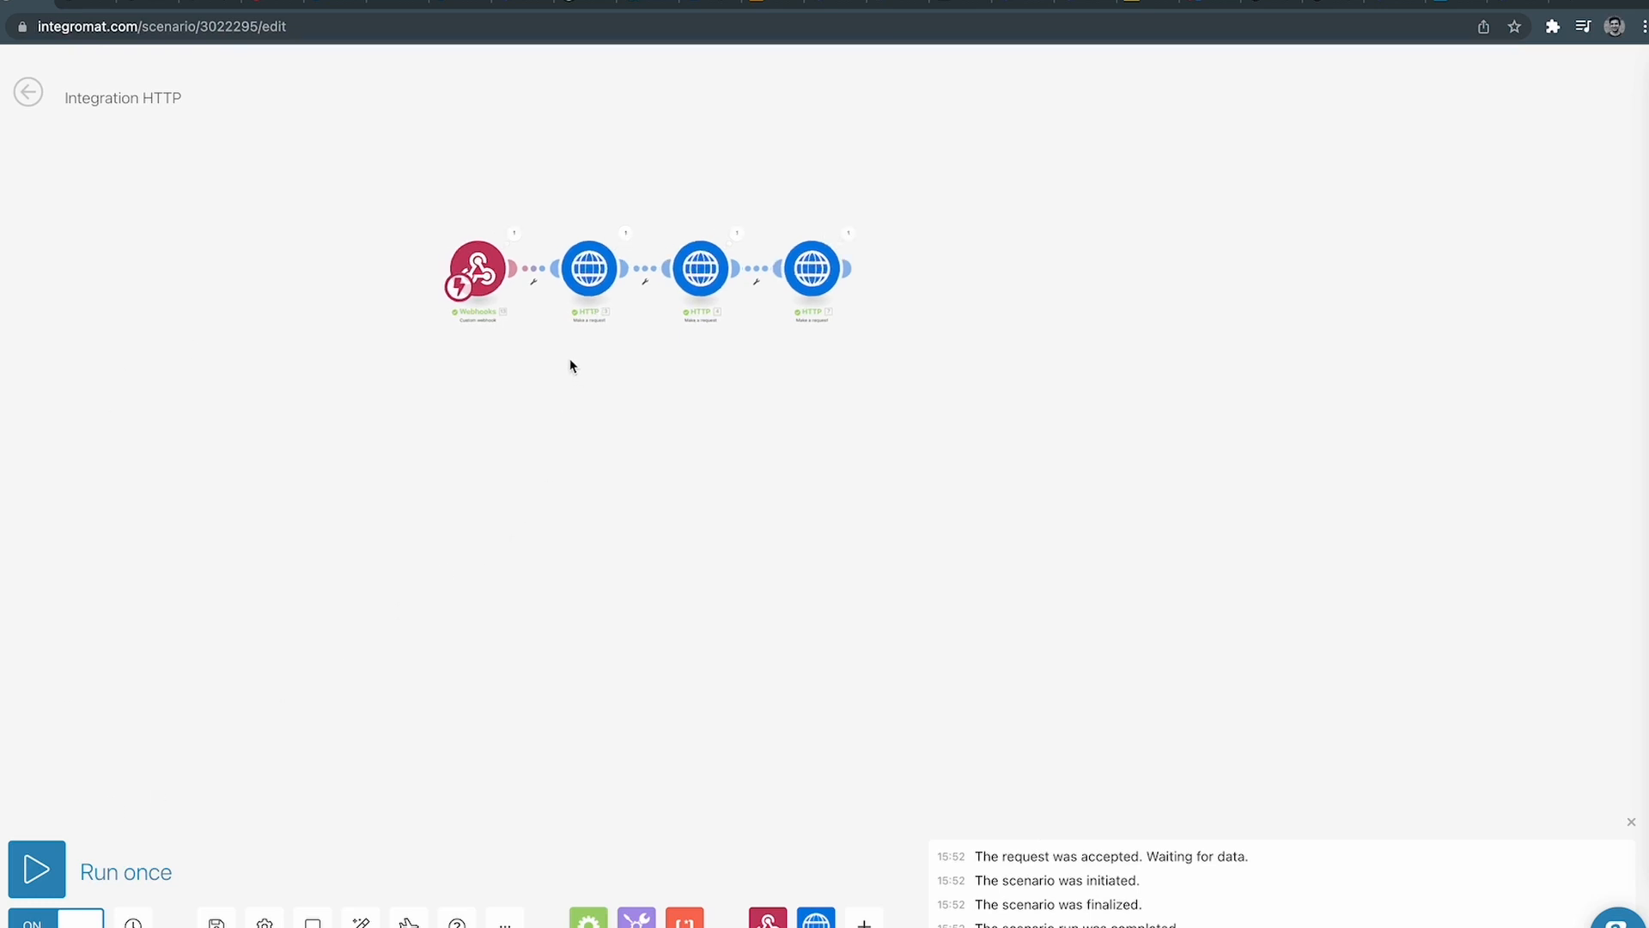
left_click(29, 92)
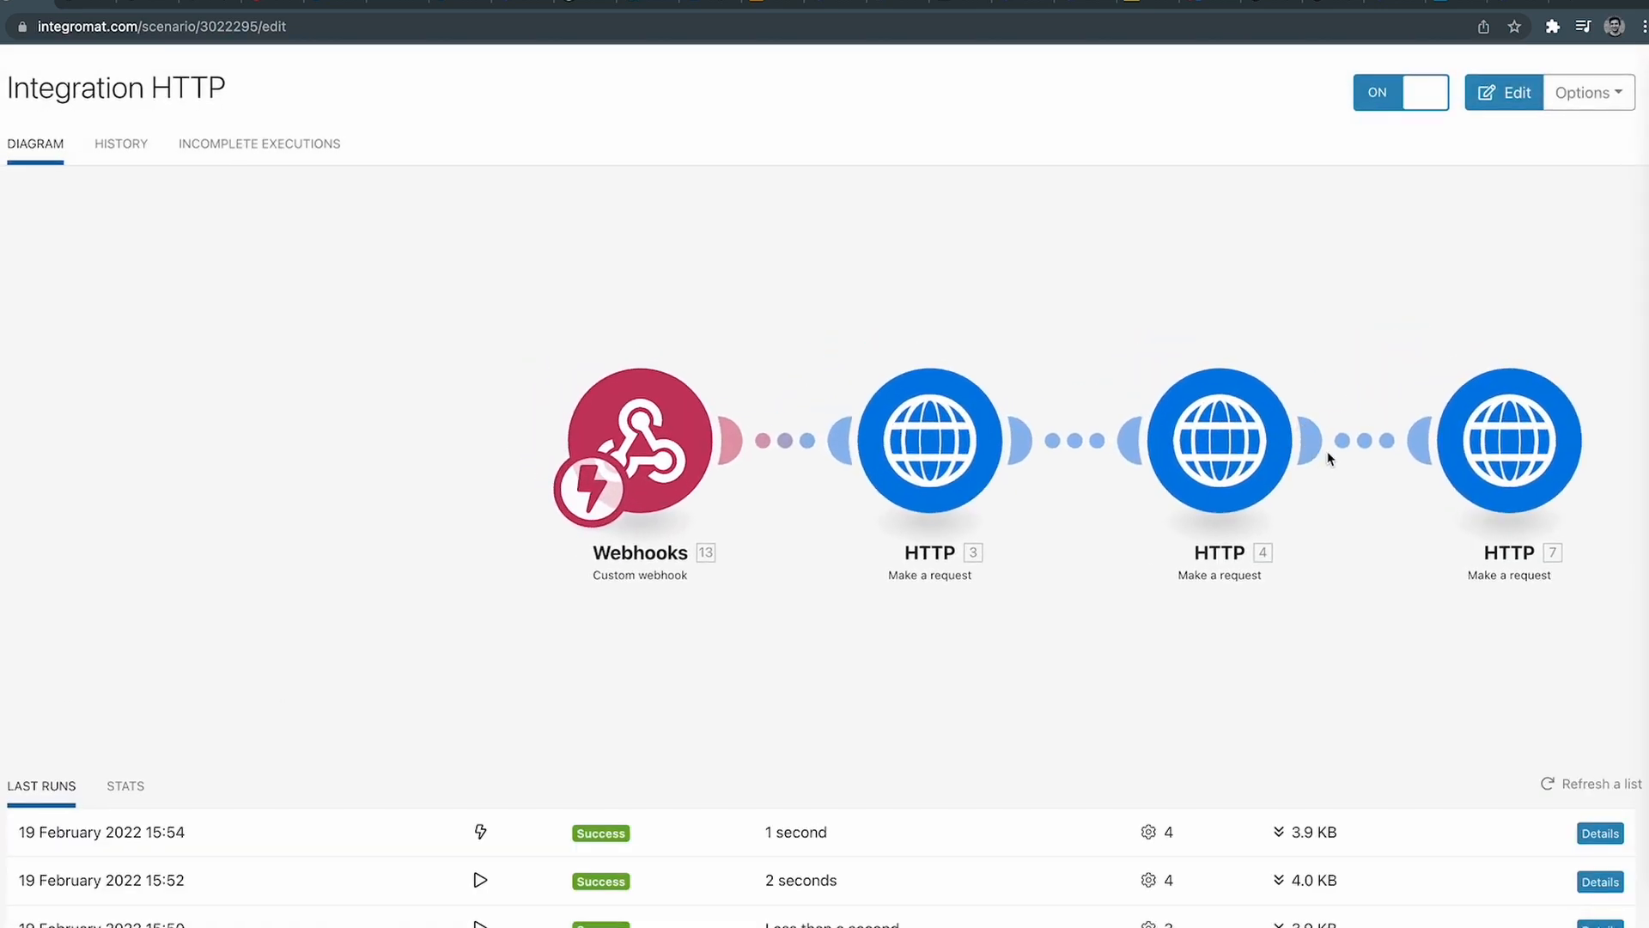
left_click(1598, 421)
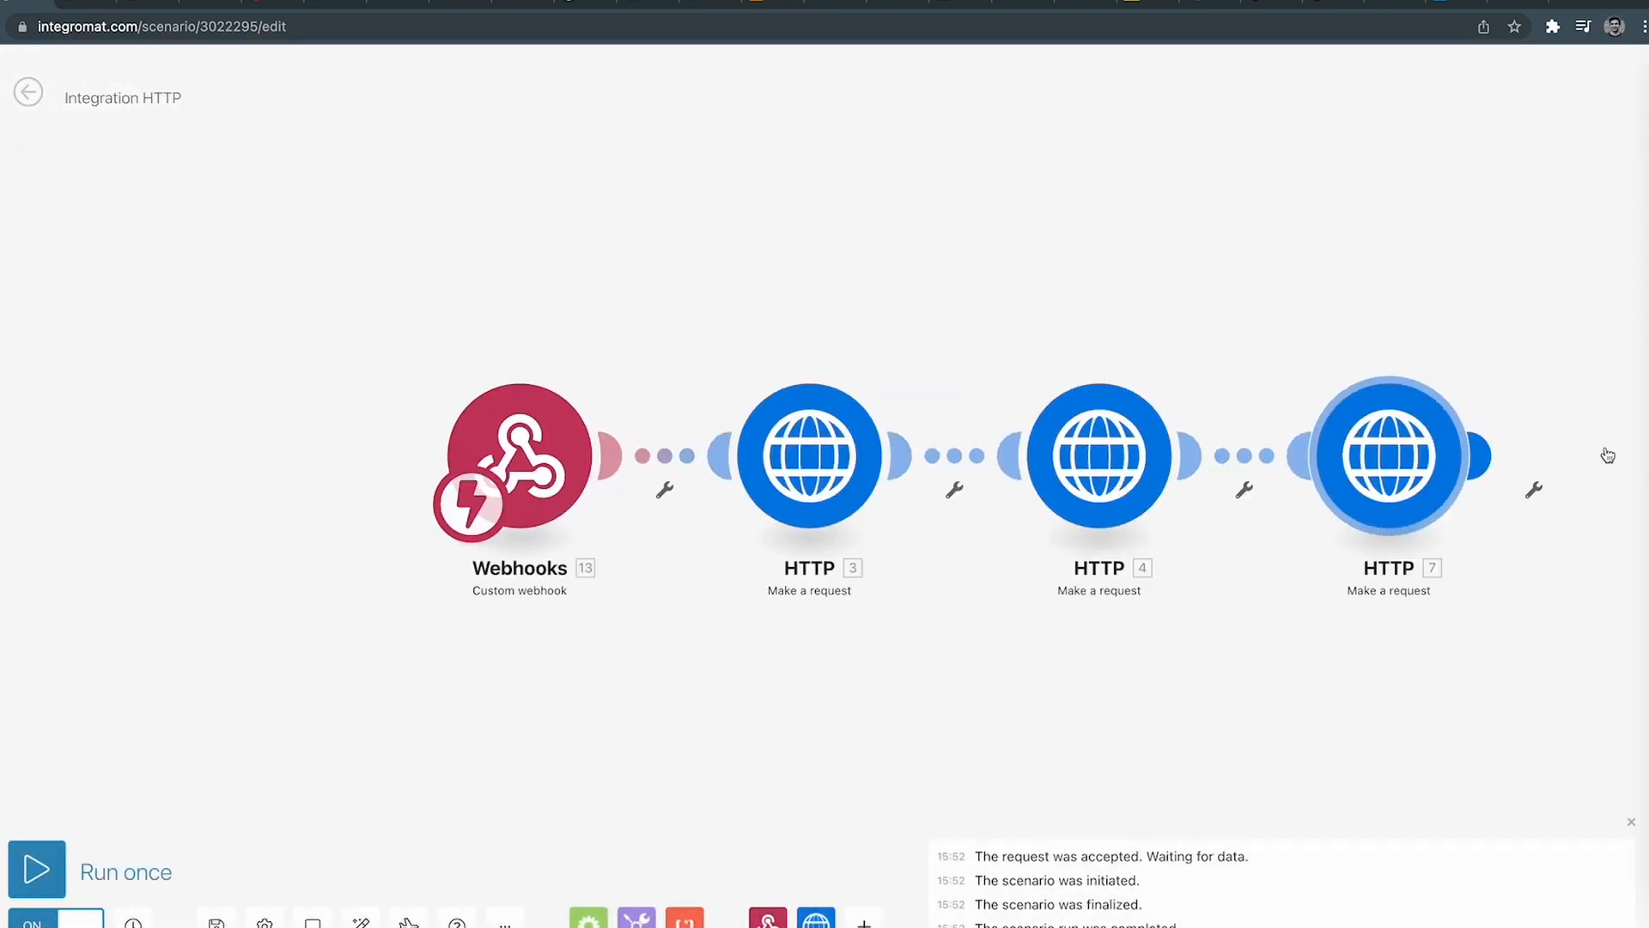
left_click(1608, 455)
left_click(937, 381)
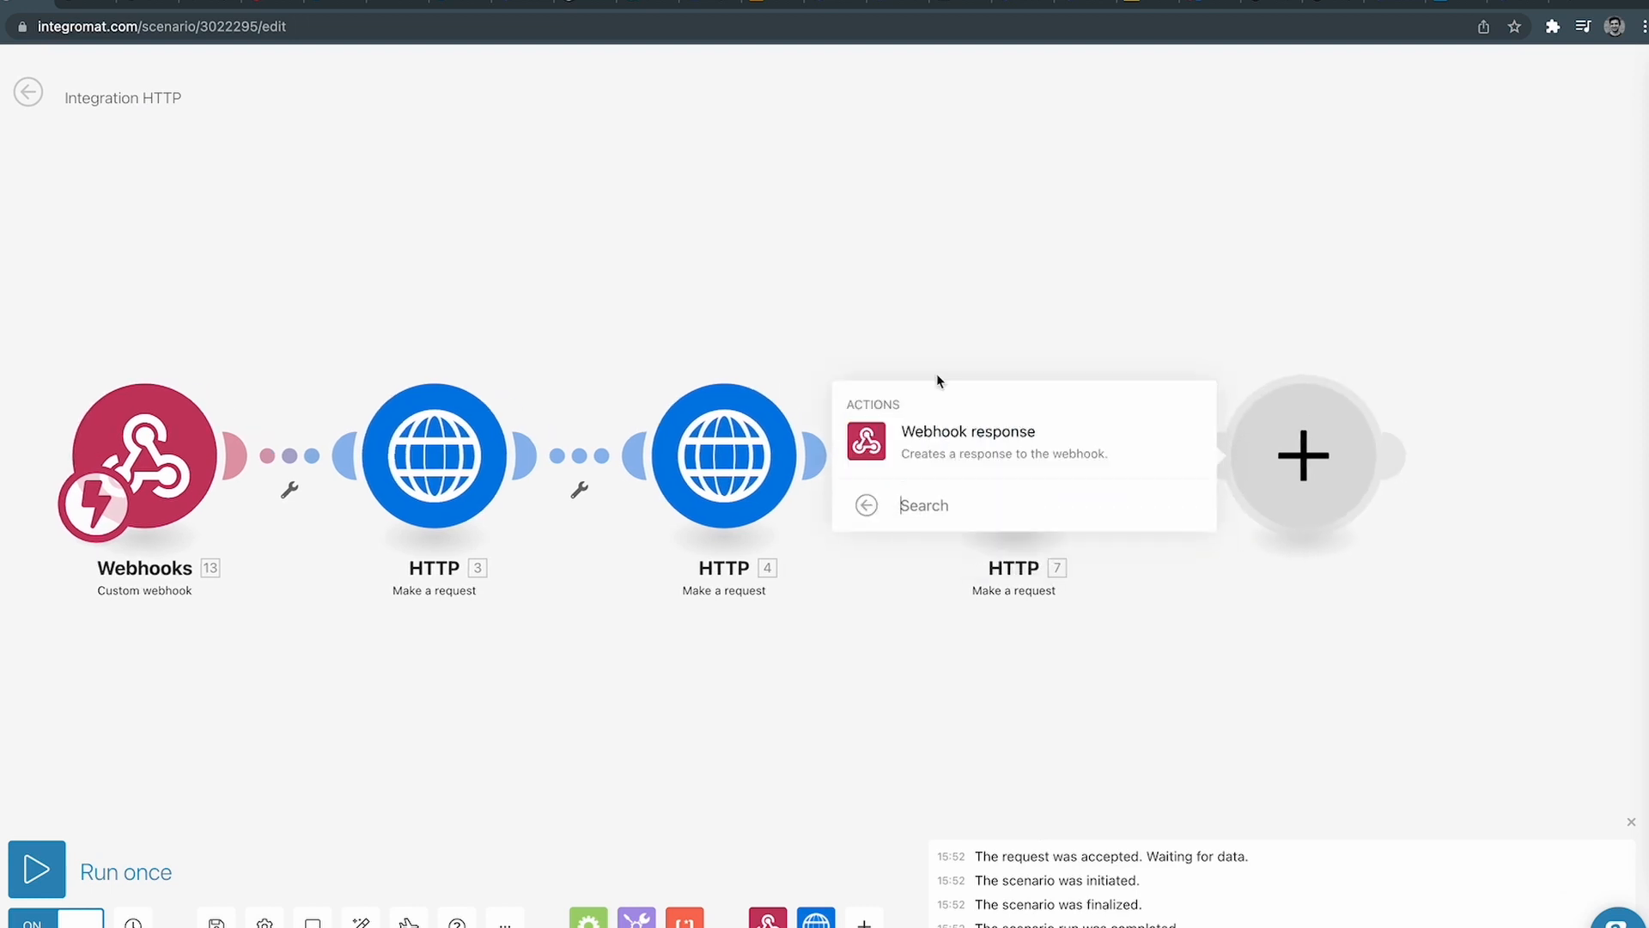
left_click(984, 437)
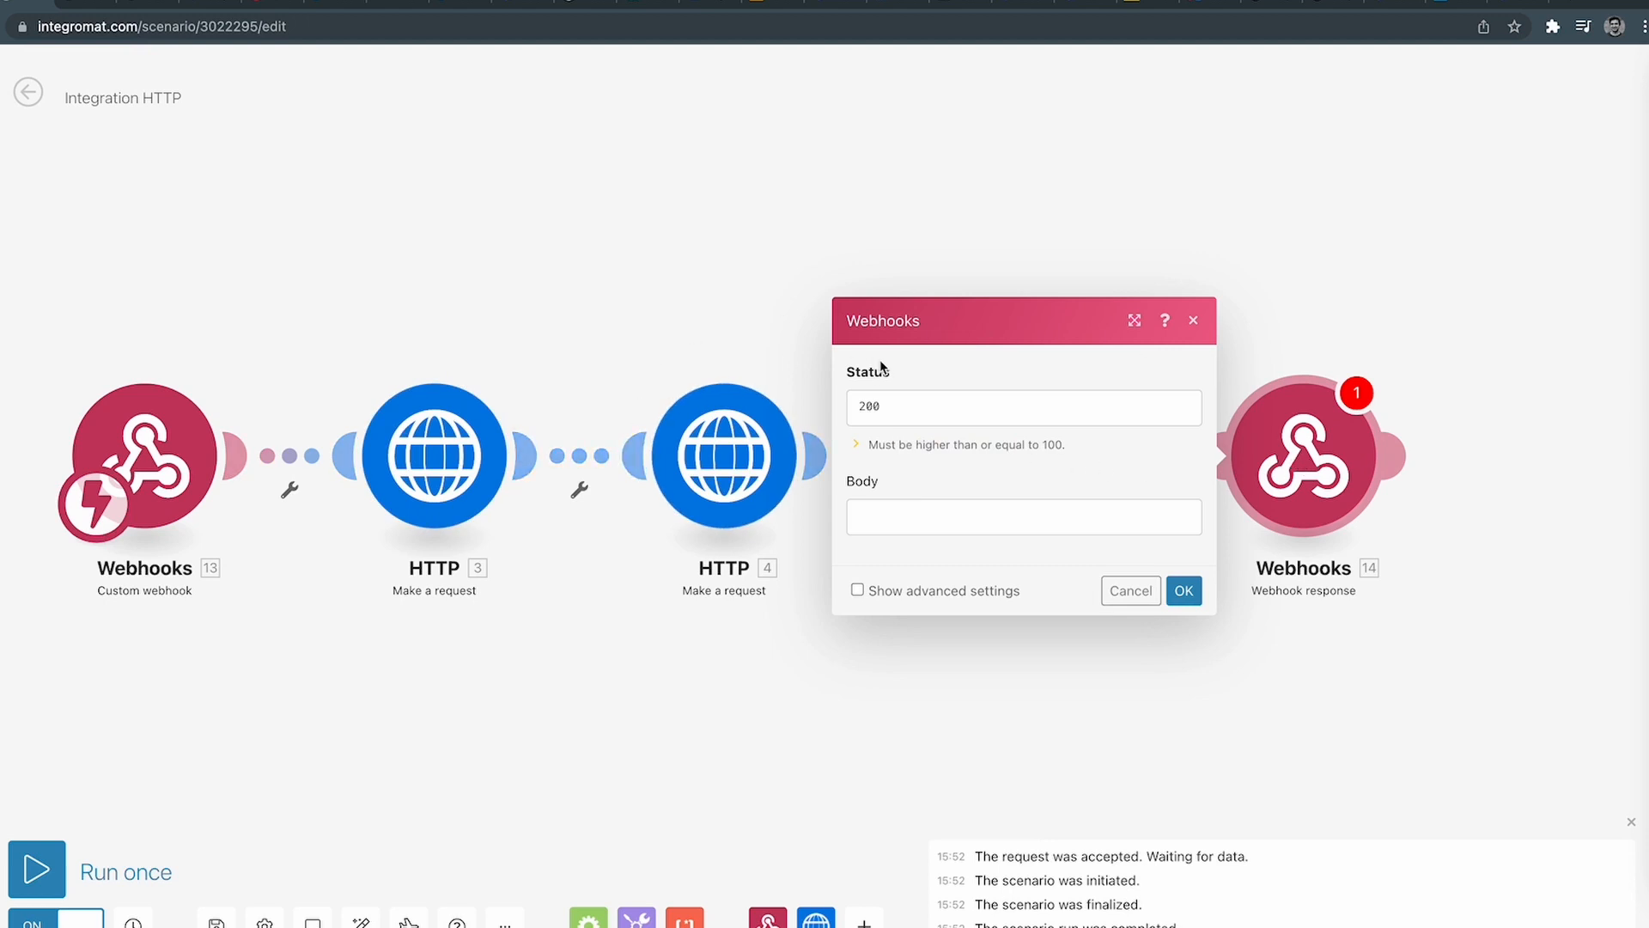
Try to save the scenario with the webhook response body left empty, and reopen the response module's settings.
left_click(882, 524)
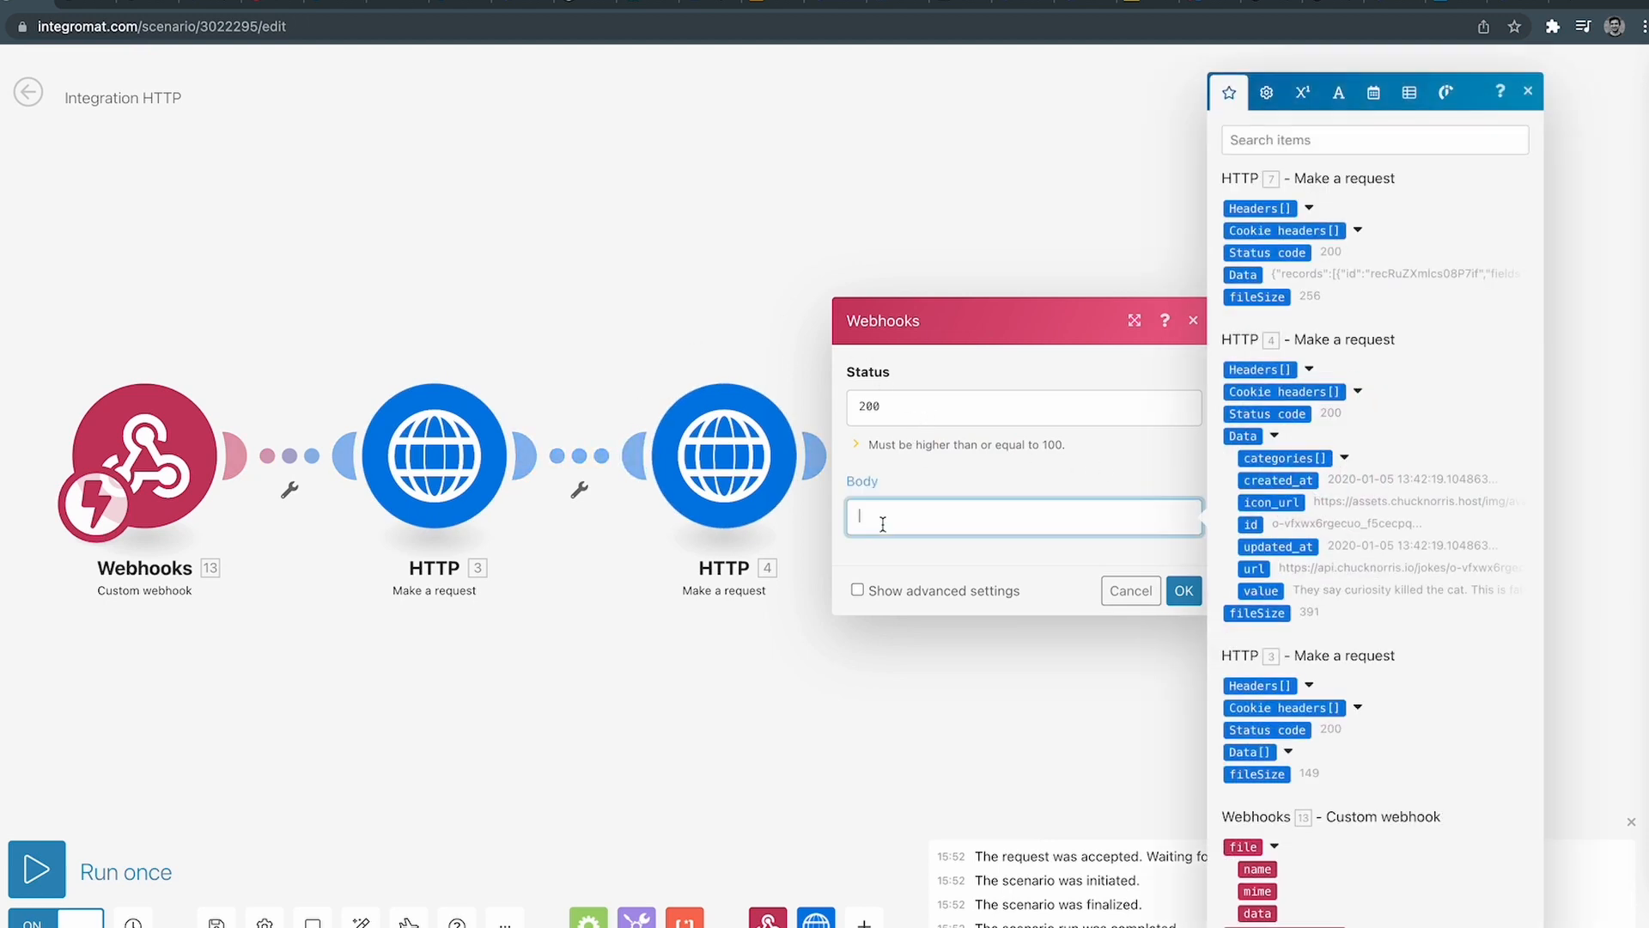
left_click(678, 325)
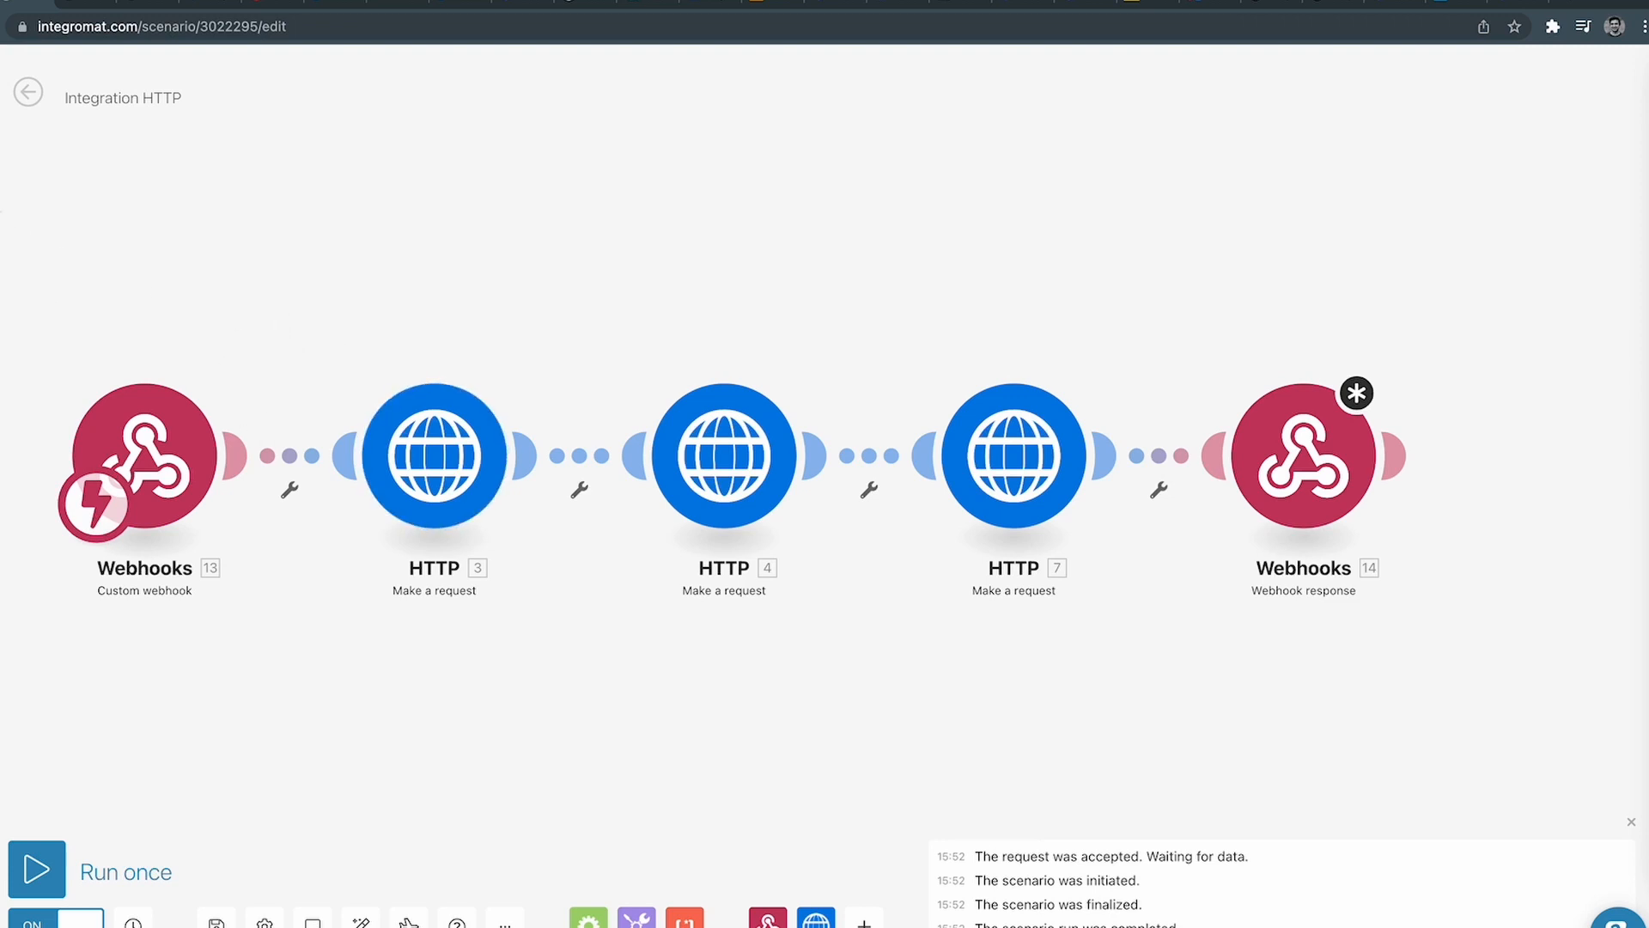
left_click(216, 922)
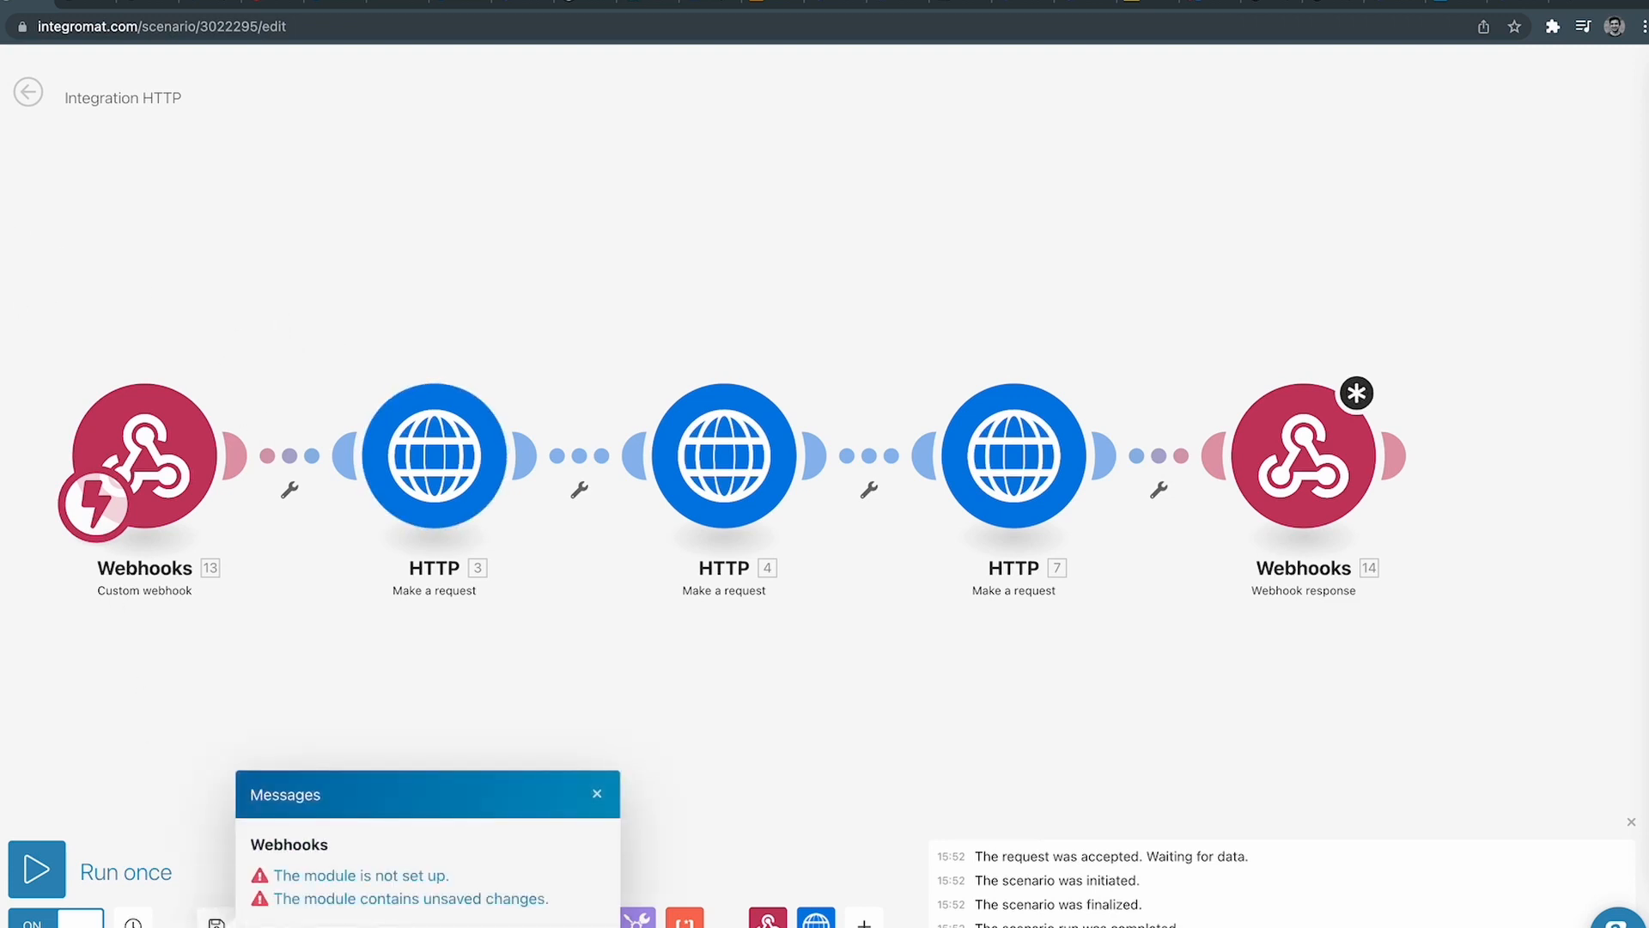
left_click(567, 926)
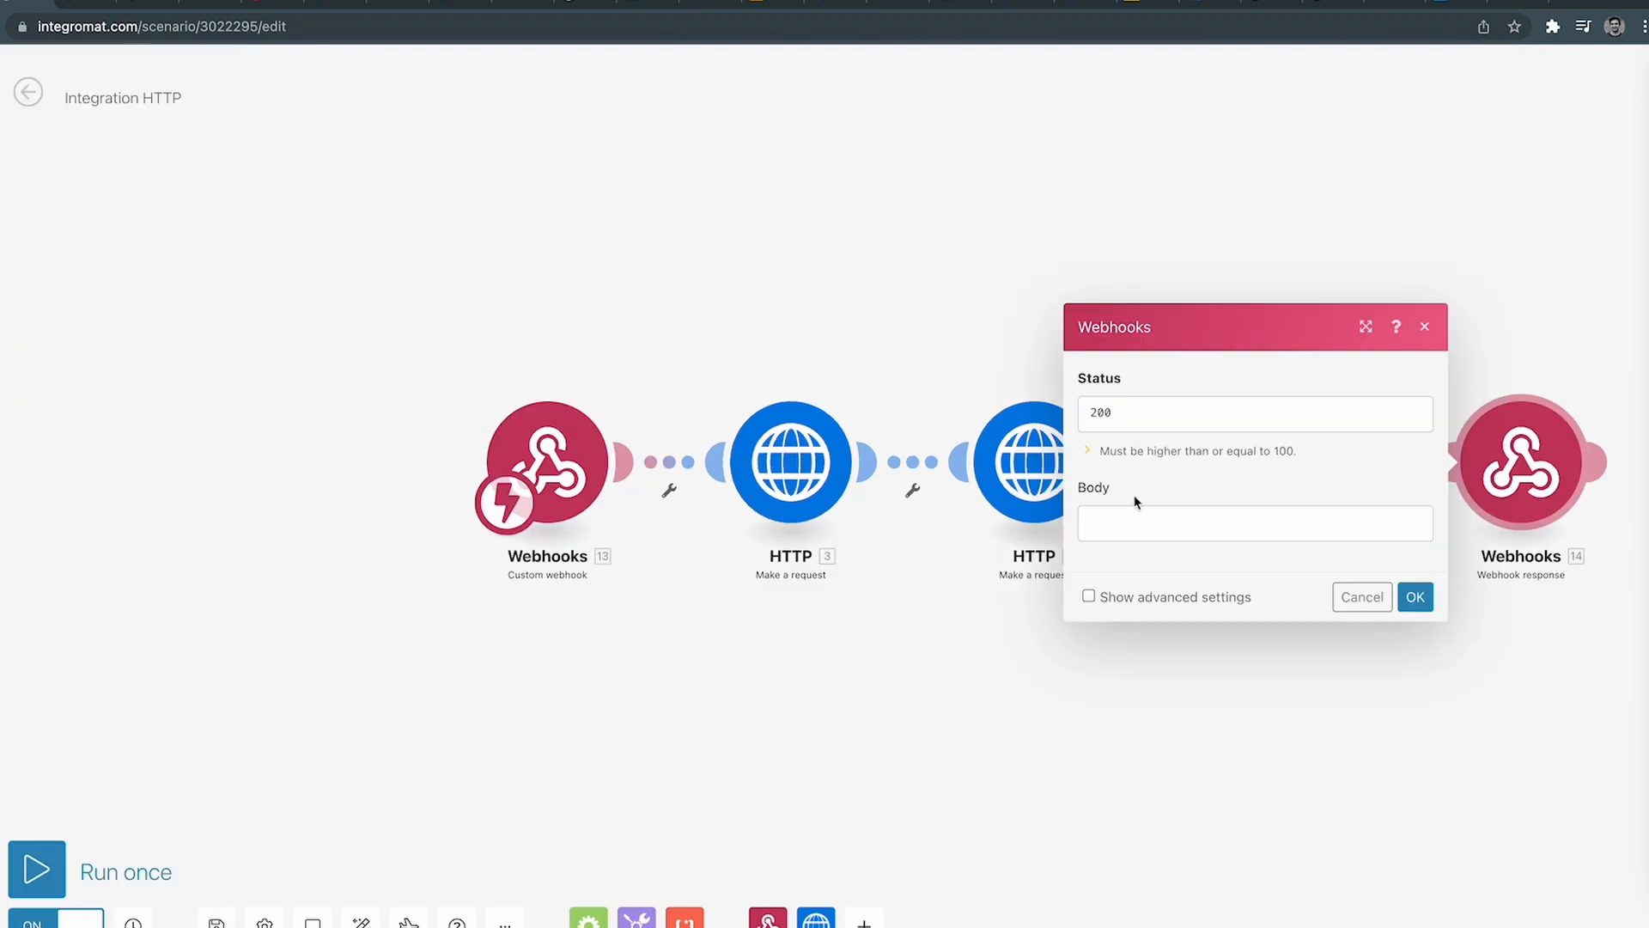
Enter a redirect JSON template as the webhook response body and clear its URL, leaving {"redirect" : ""}.
left_click(1151, 523)
type("{\"redirect\" : \"https://www.testimoniverse.com/record-text-testimonial?recordId=2.recordid\"}")
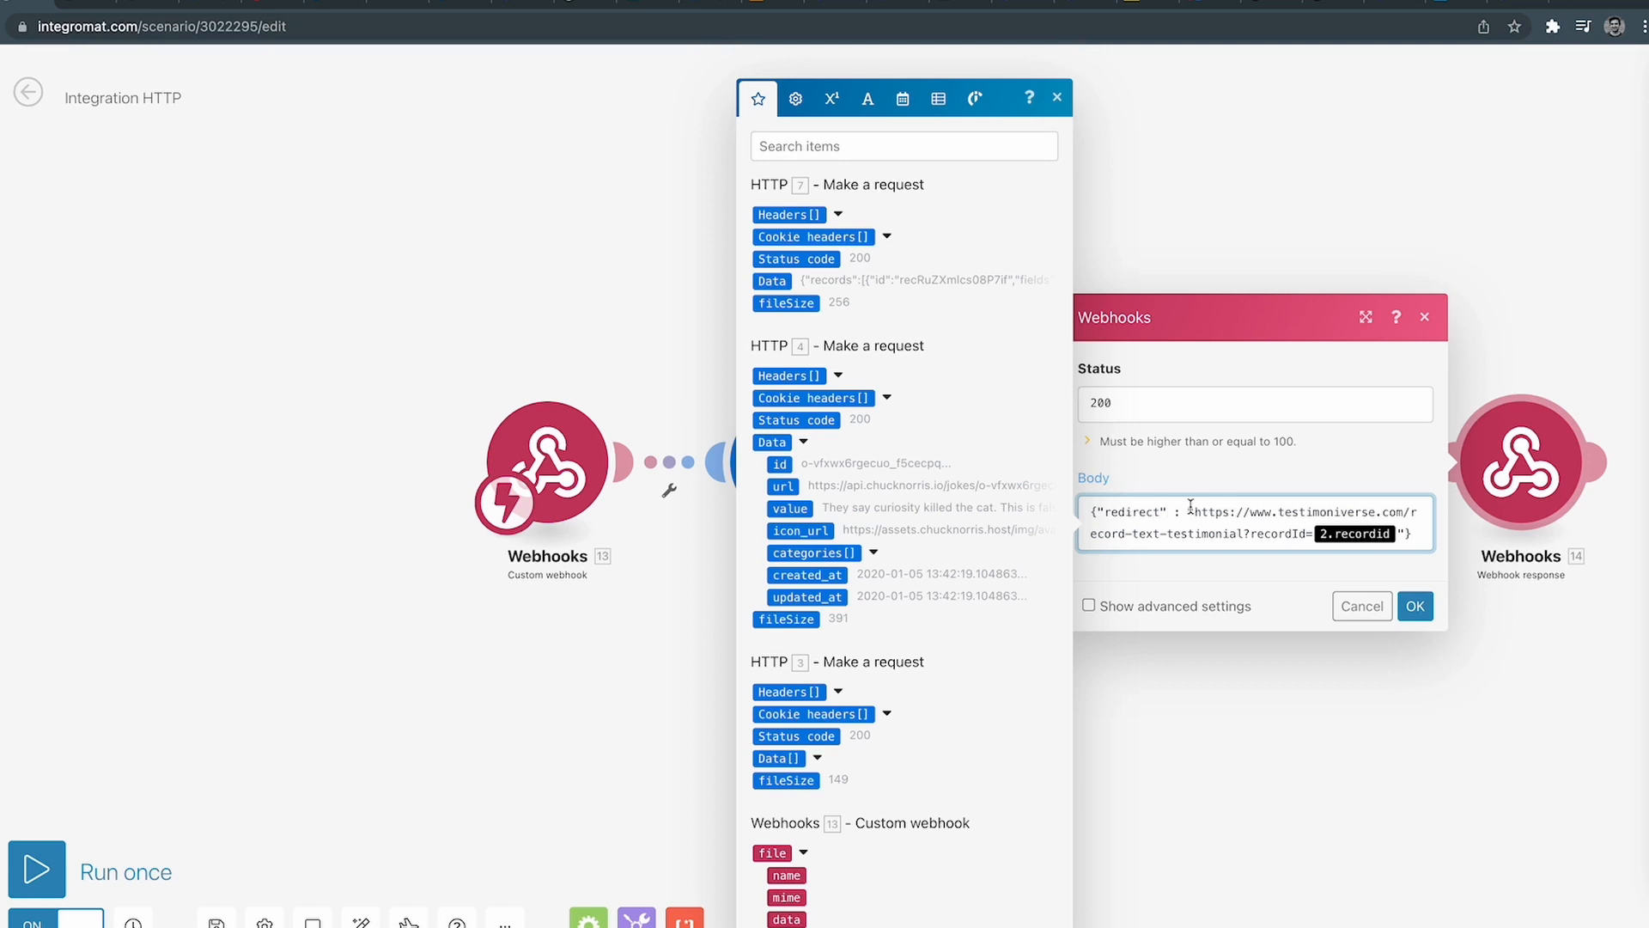
left_click_drag(1197, 511, 1409, 533)
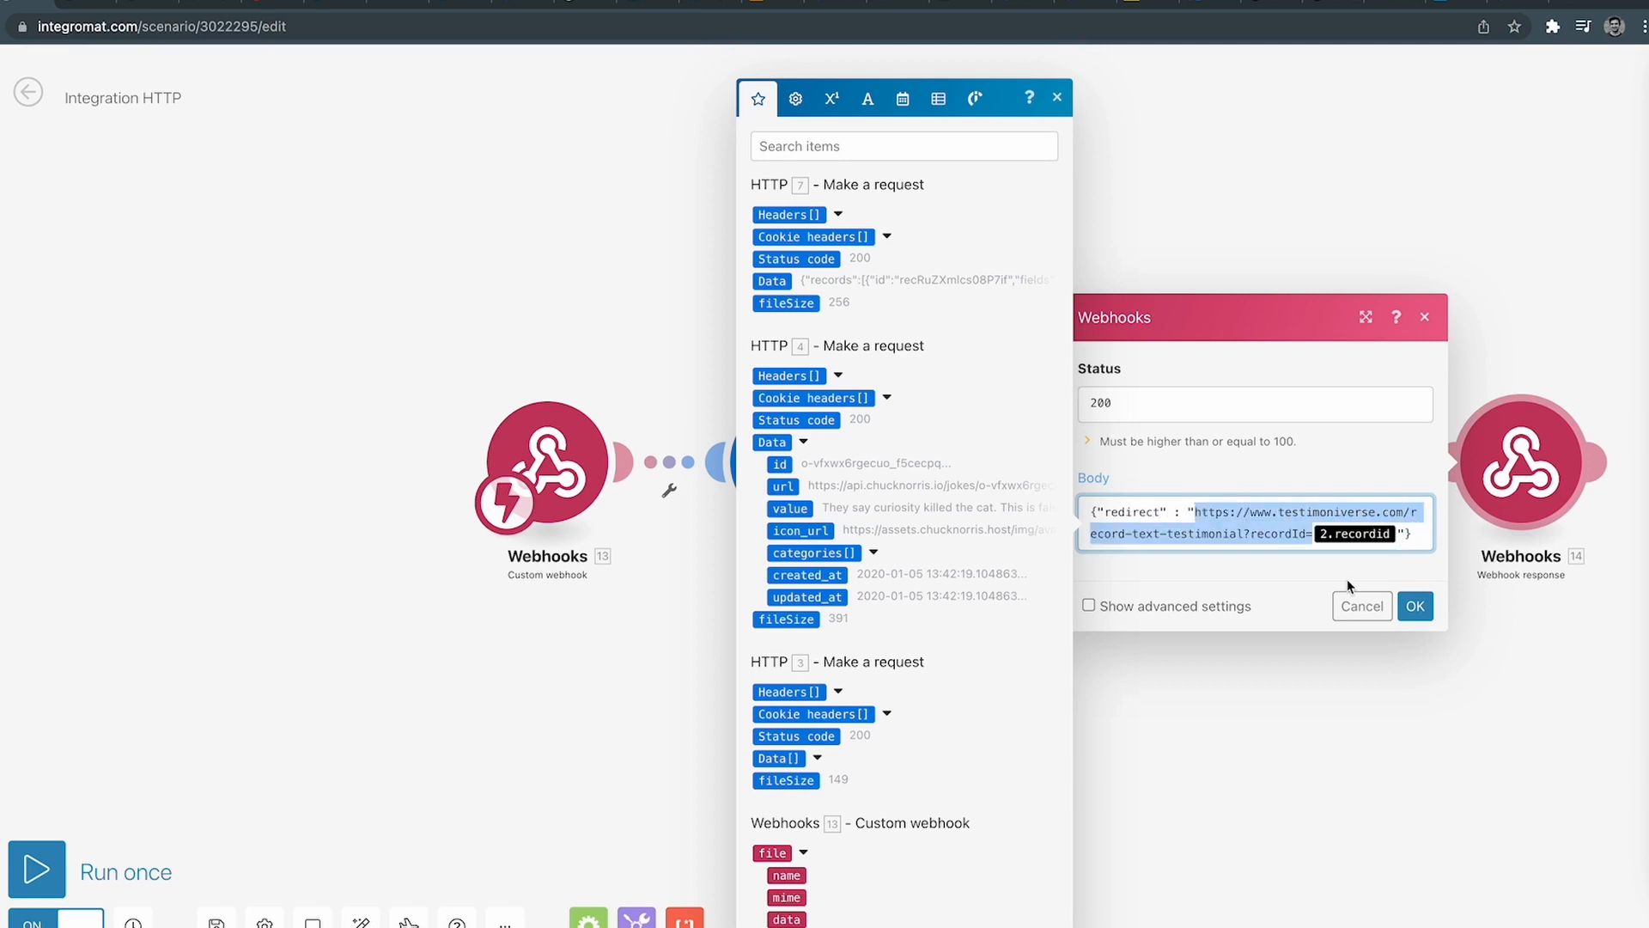
key("BackSpace")
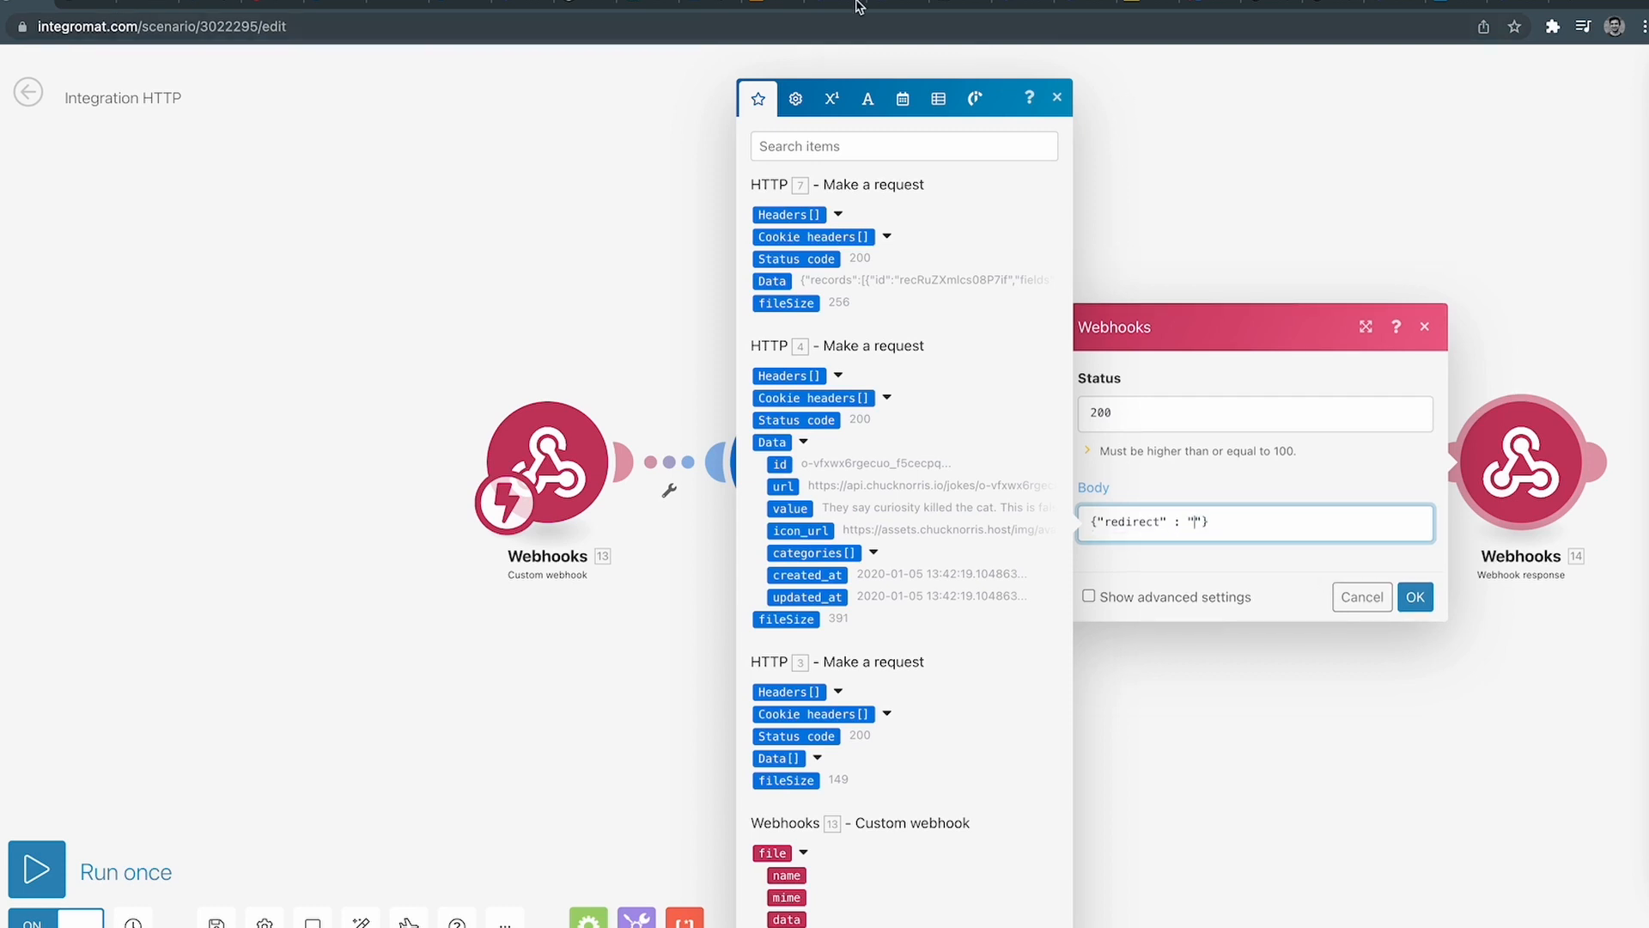
Copy the published joke page's URL into the redirect value of the response body and confirm the module.
left_click(1277, 3)
left_click(1171, 25)
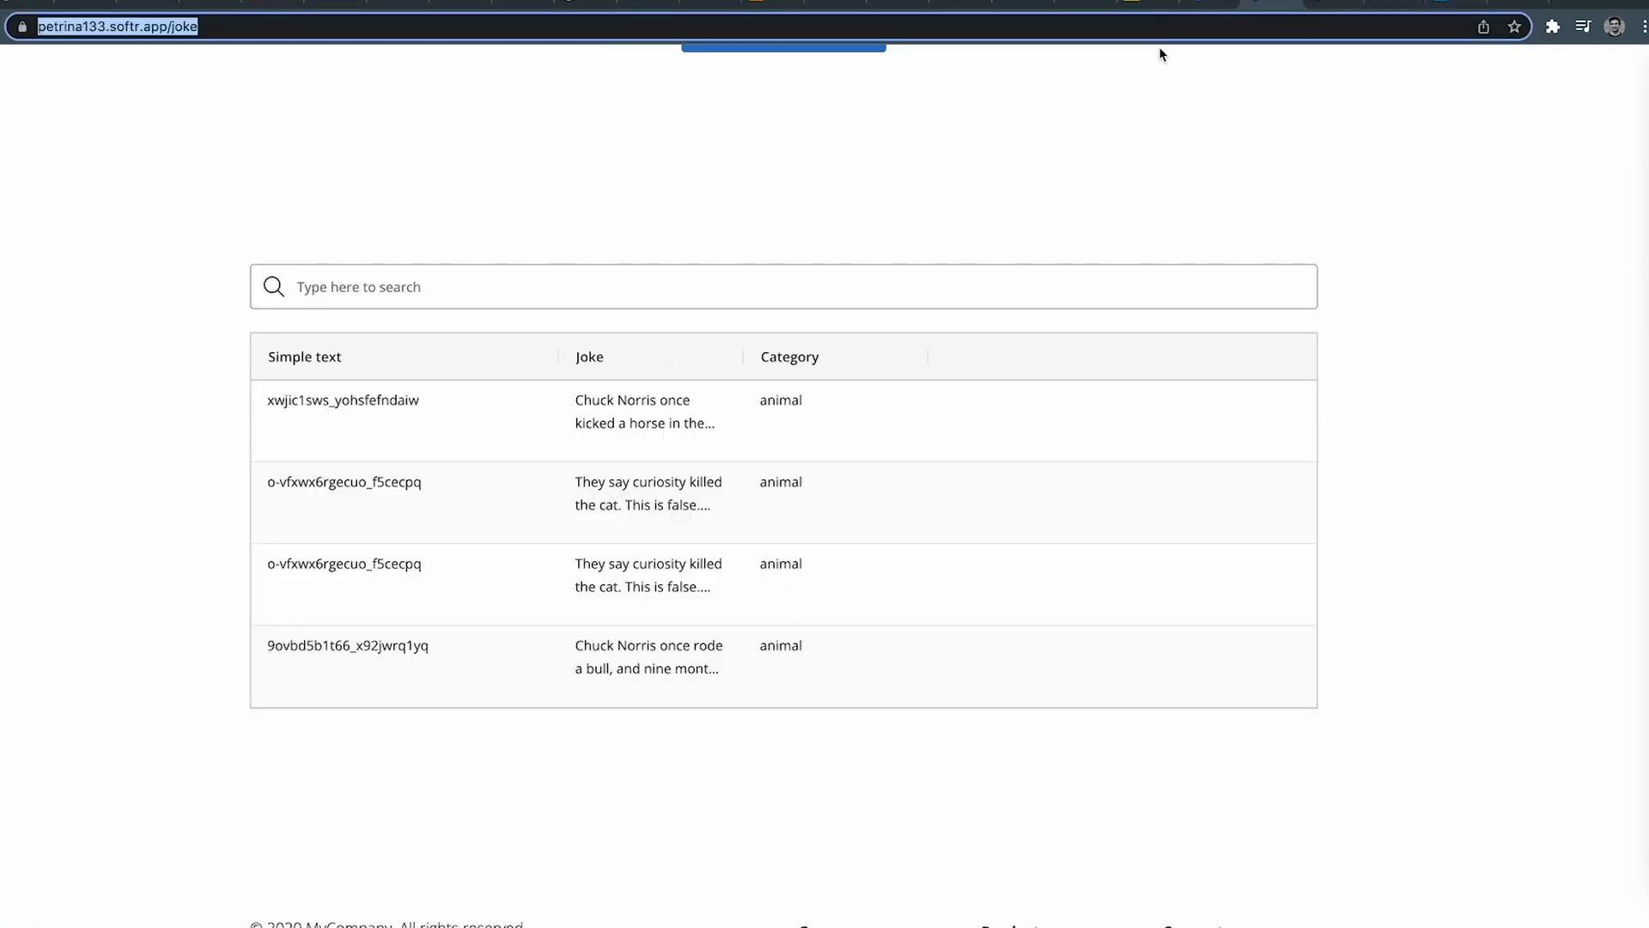
key("super+c")
left_click(26, 7)
key("super+v")
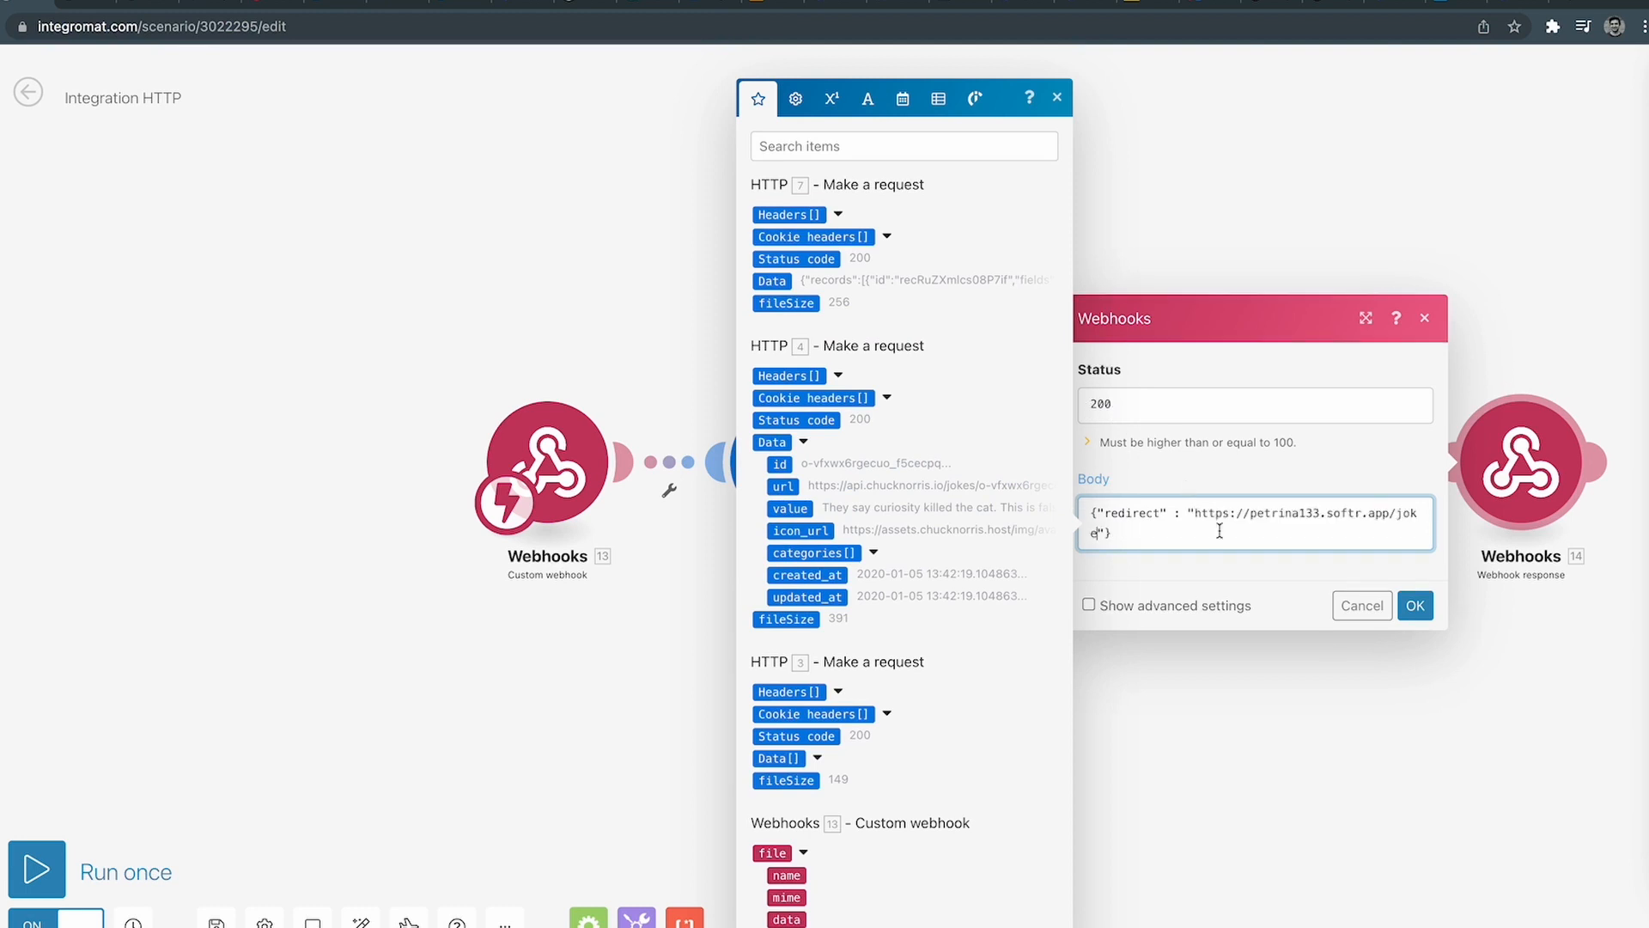
left_click(1415, 607)
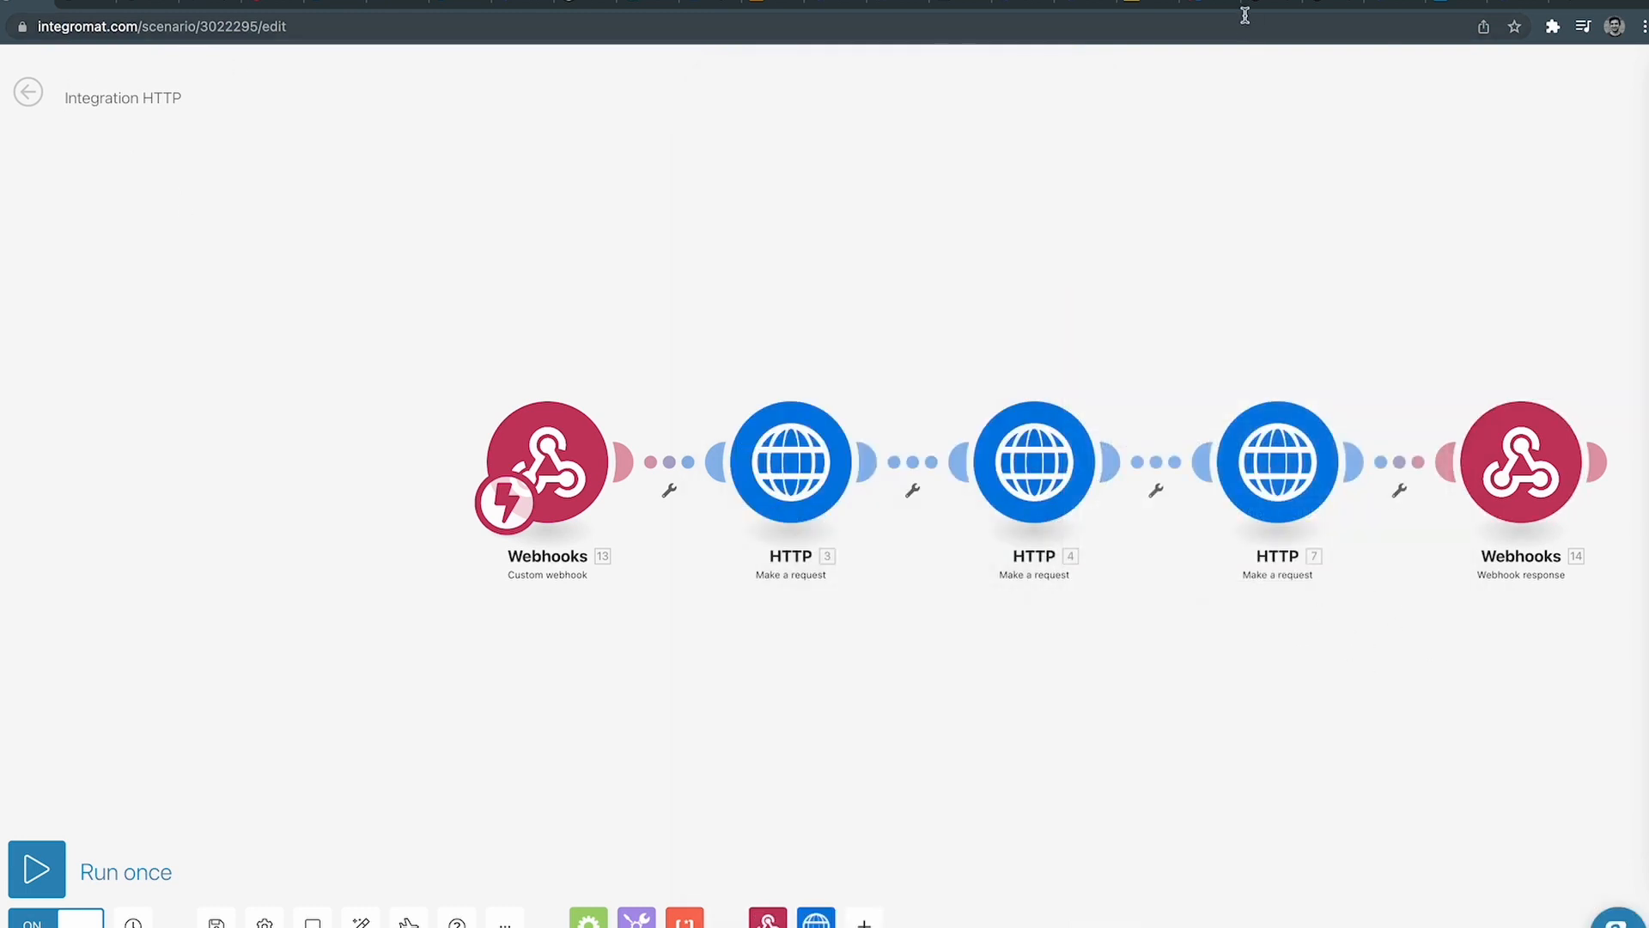
In Softr, add a script to the joke page's header custom code that follows the JSON response's redirect on AJAX success, and save it.
left_click(1203, 4)
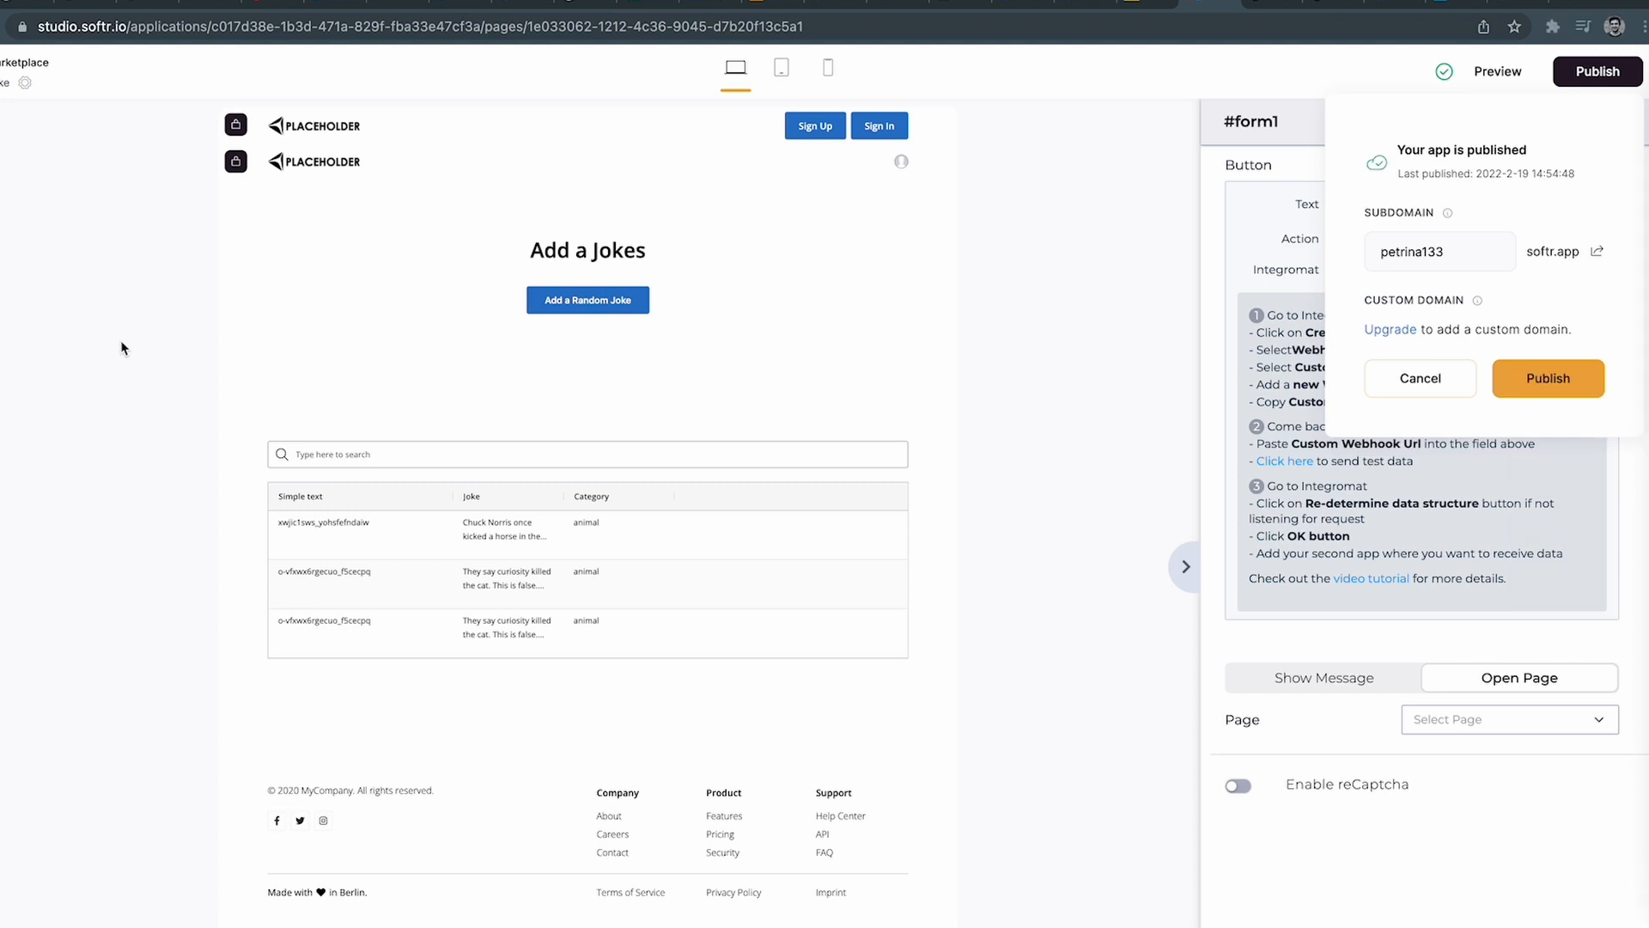
left_click(24, 83)
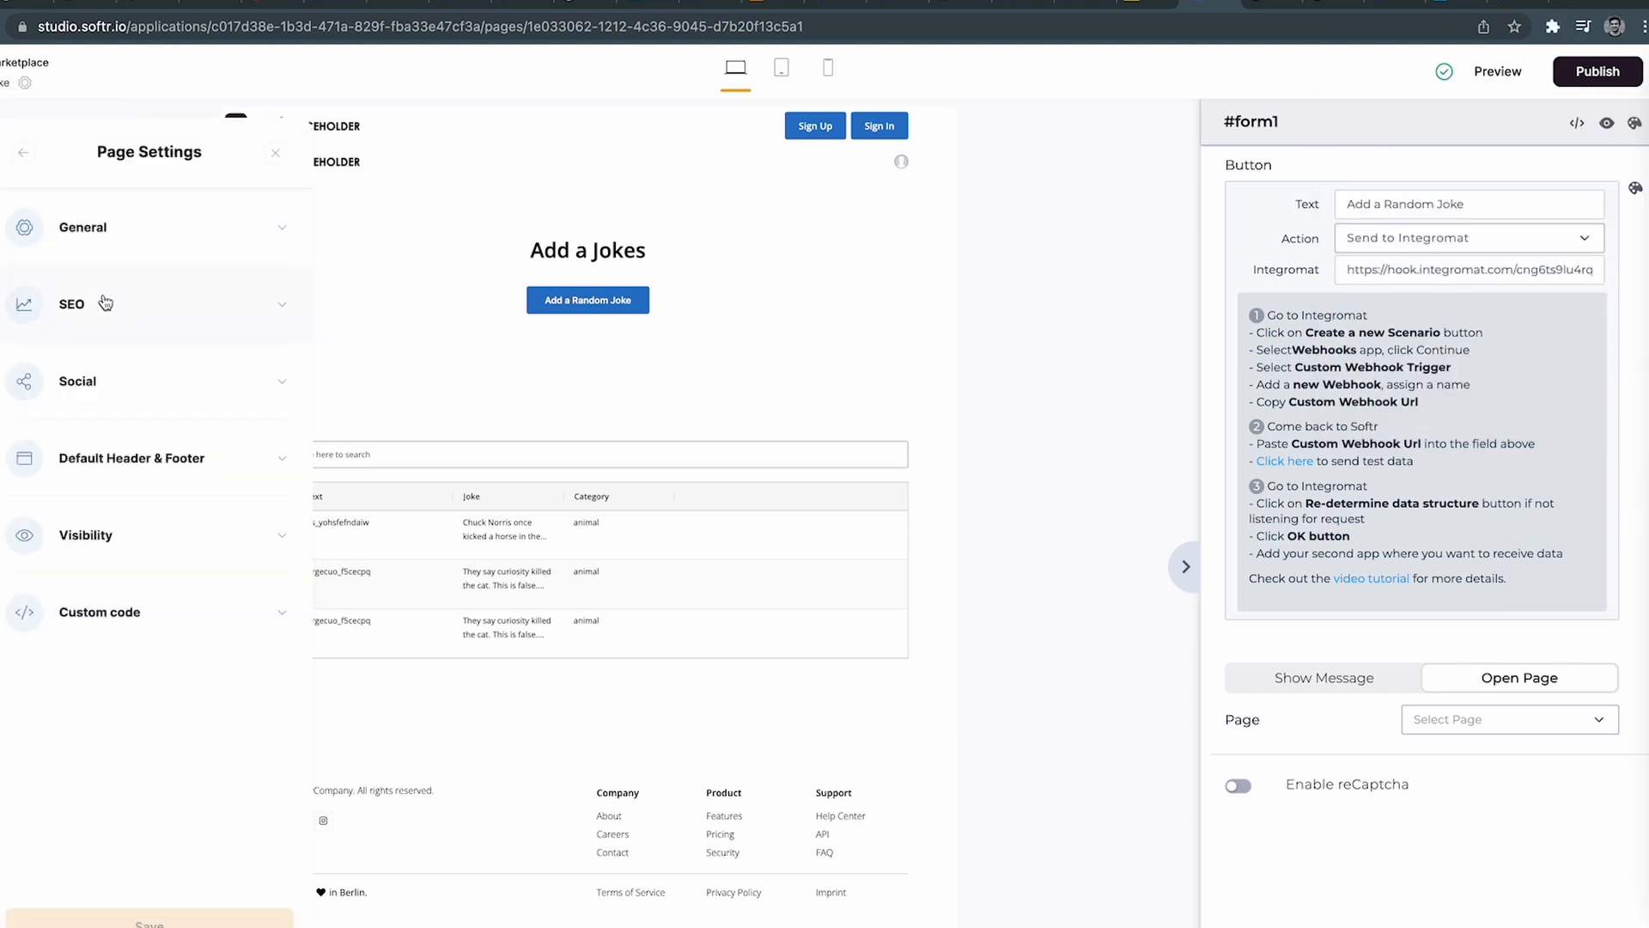
left_click(121, 635)
key("ctrl+v")
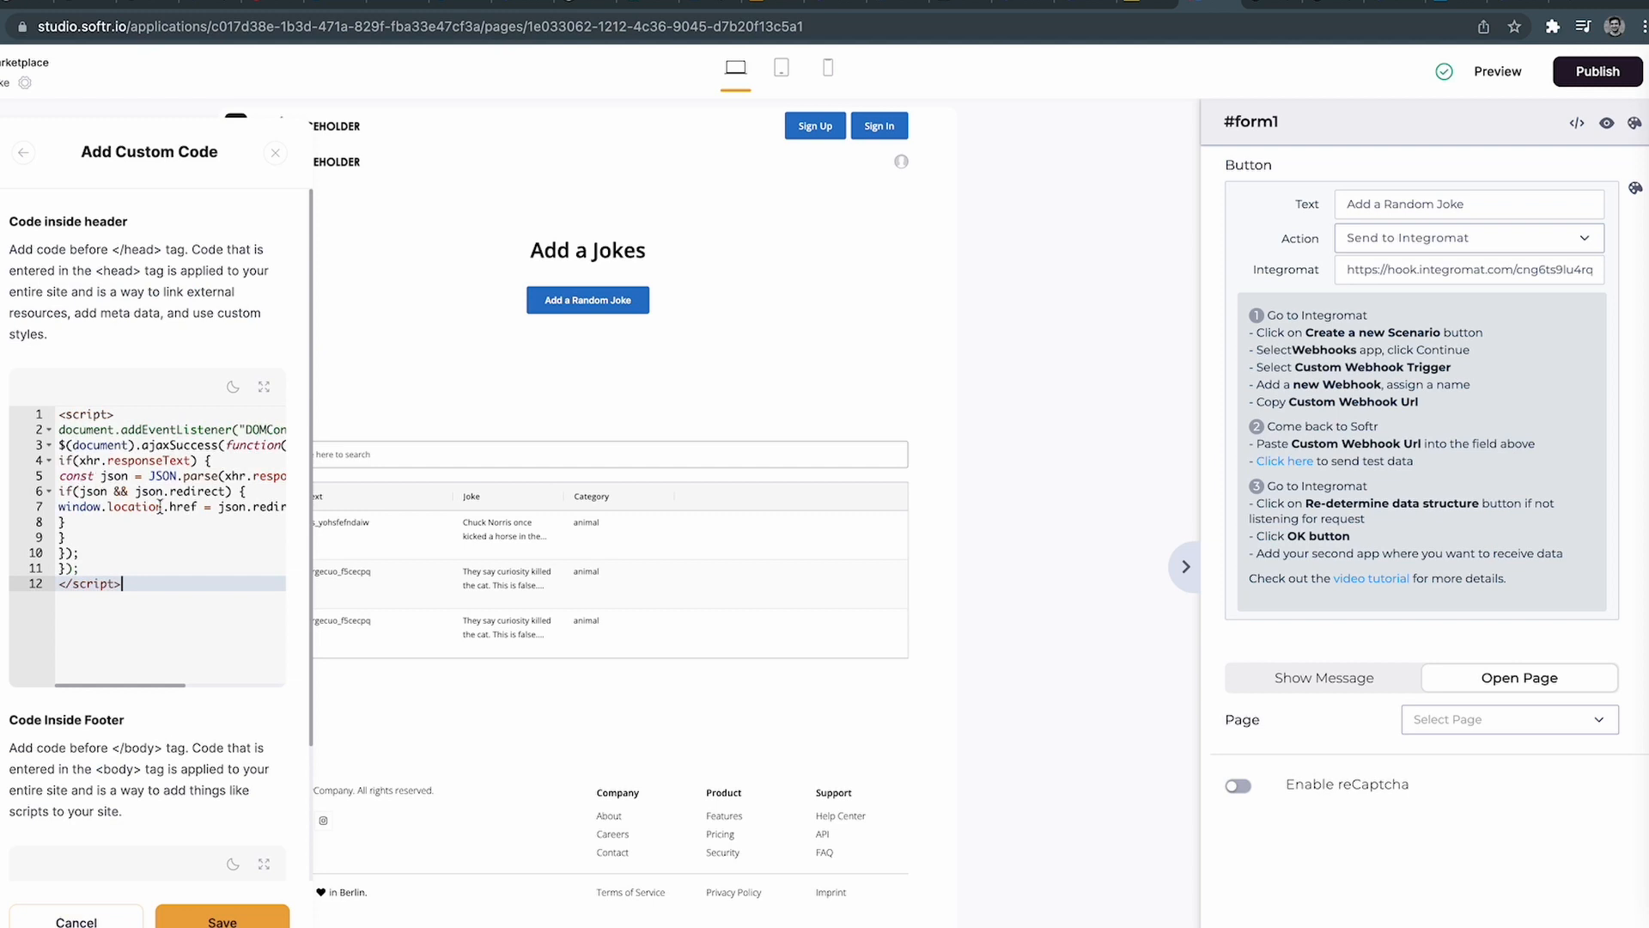
left_click(264, 386)
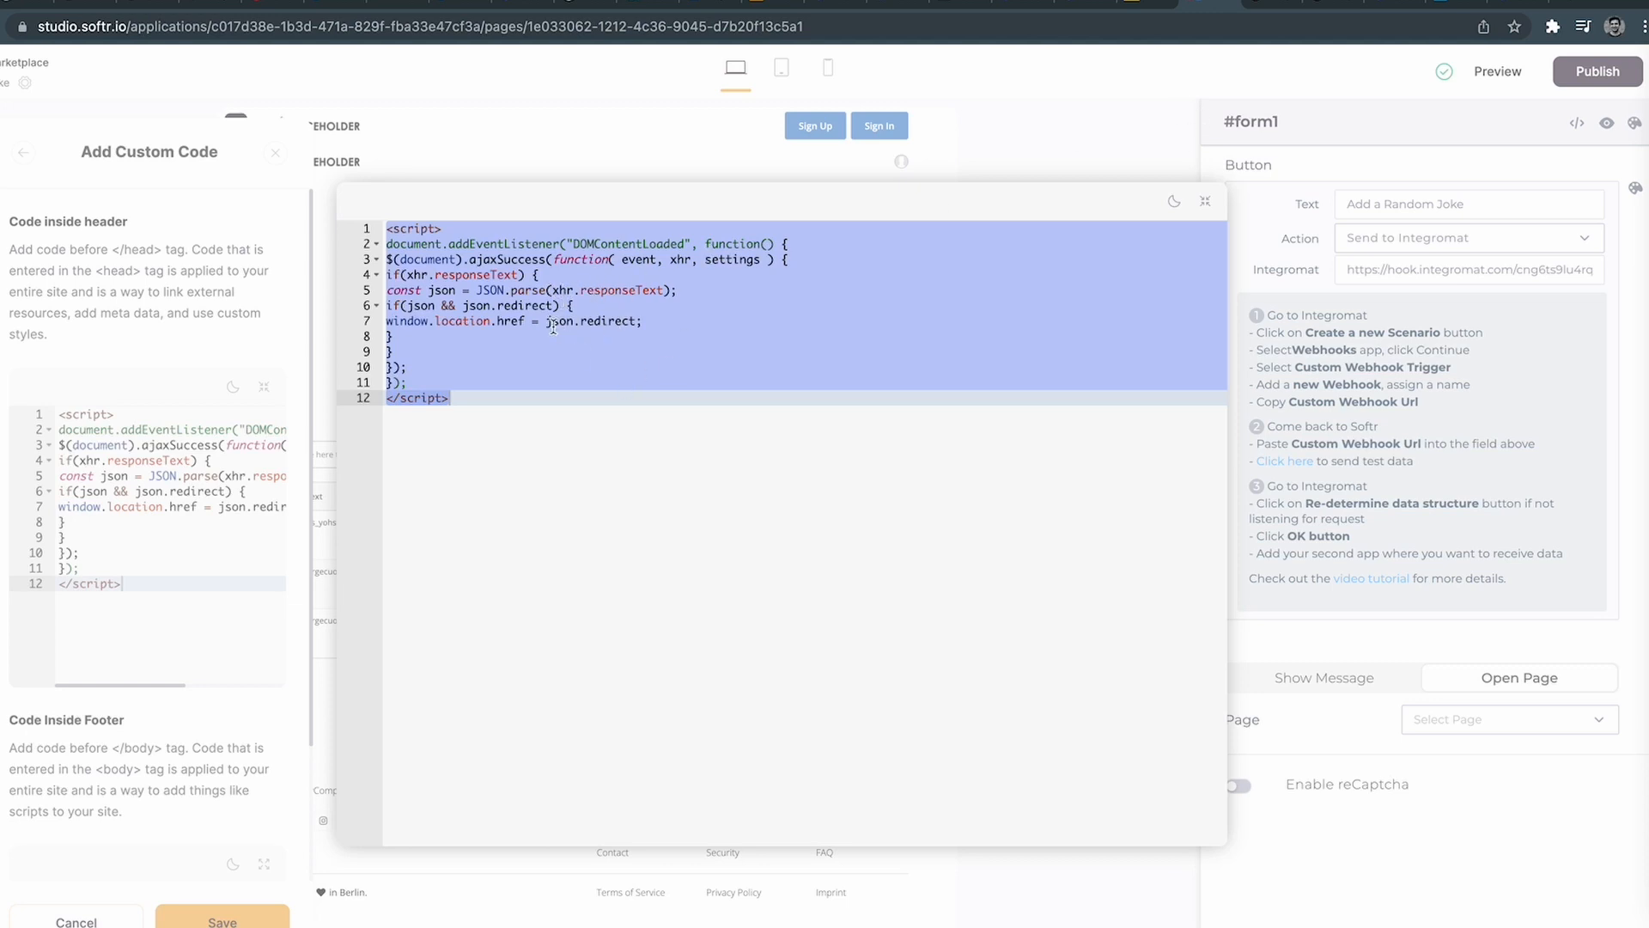
key("Escape")
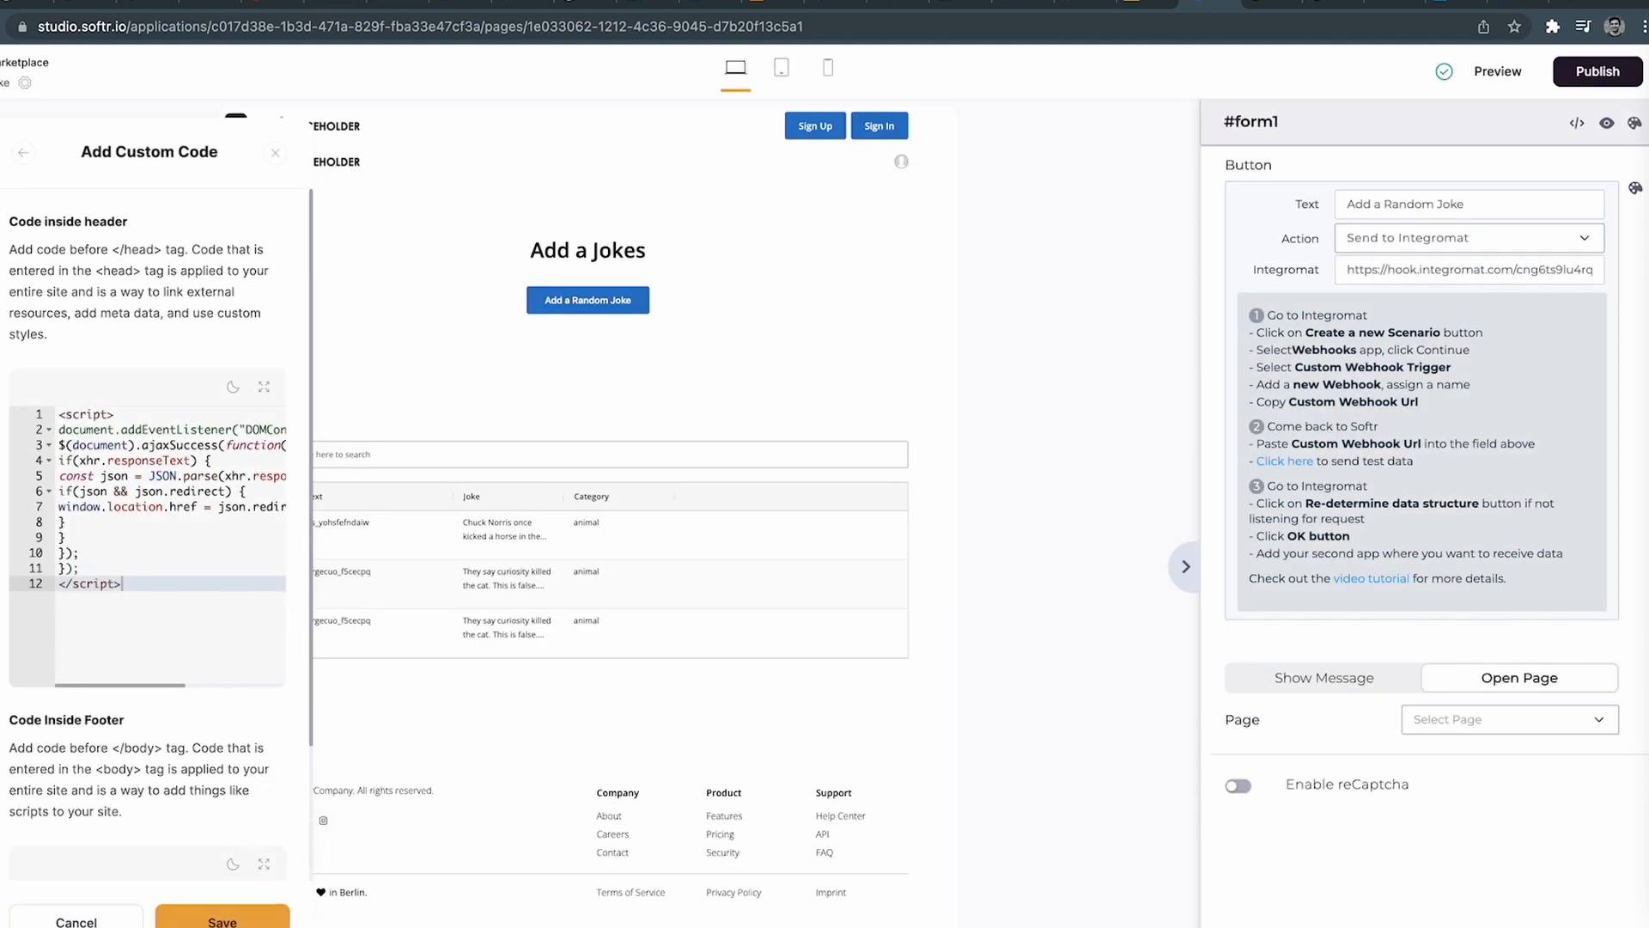
left_click(223, 921)
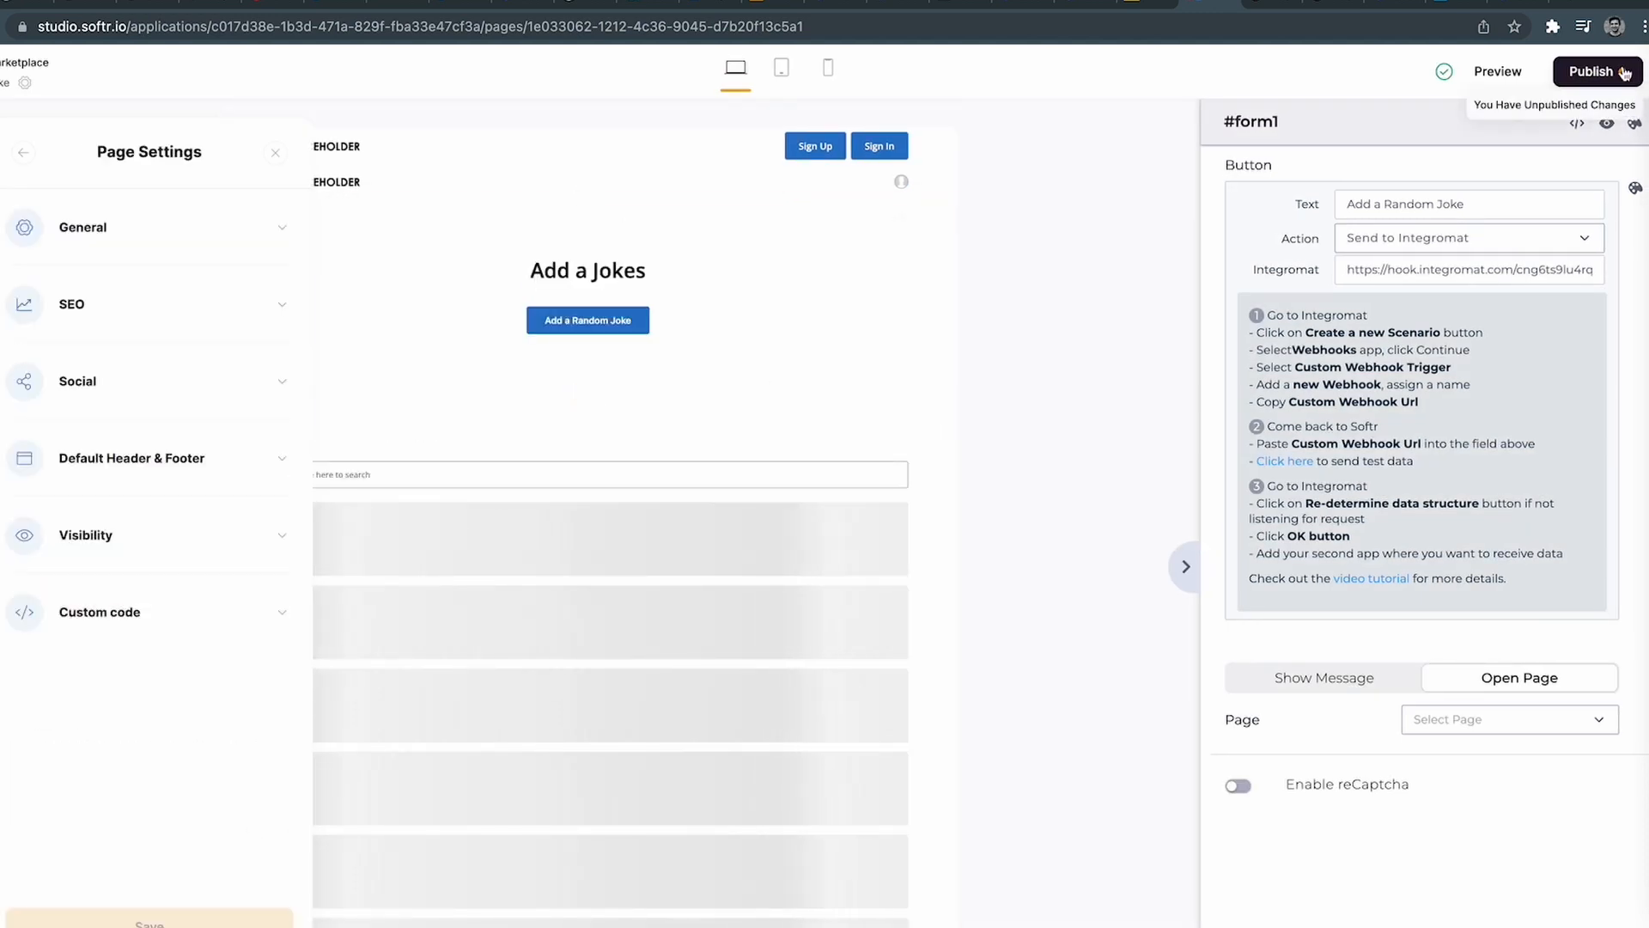
Publish the updated Softr app and save the scenario in Integromat.
left_click(1593, 71)
left_click(33, 4)
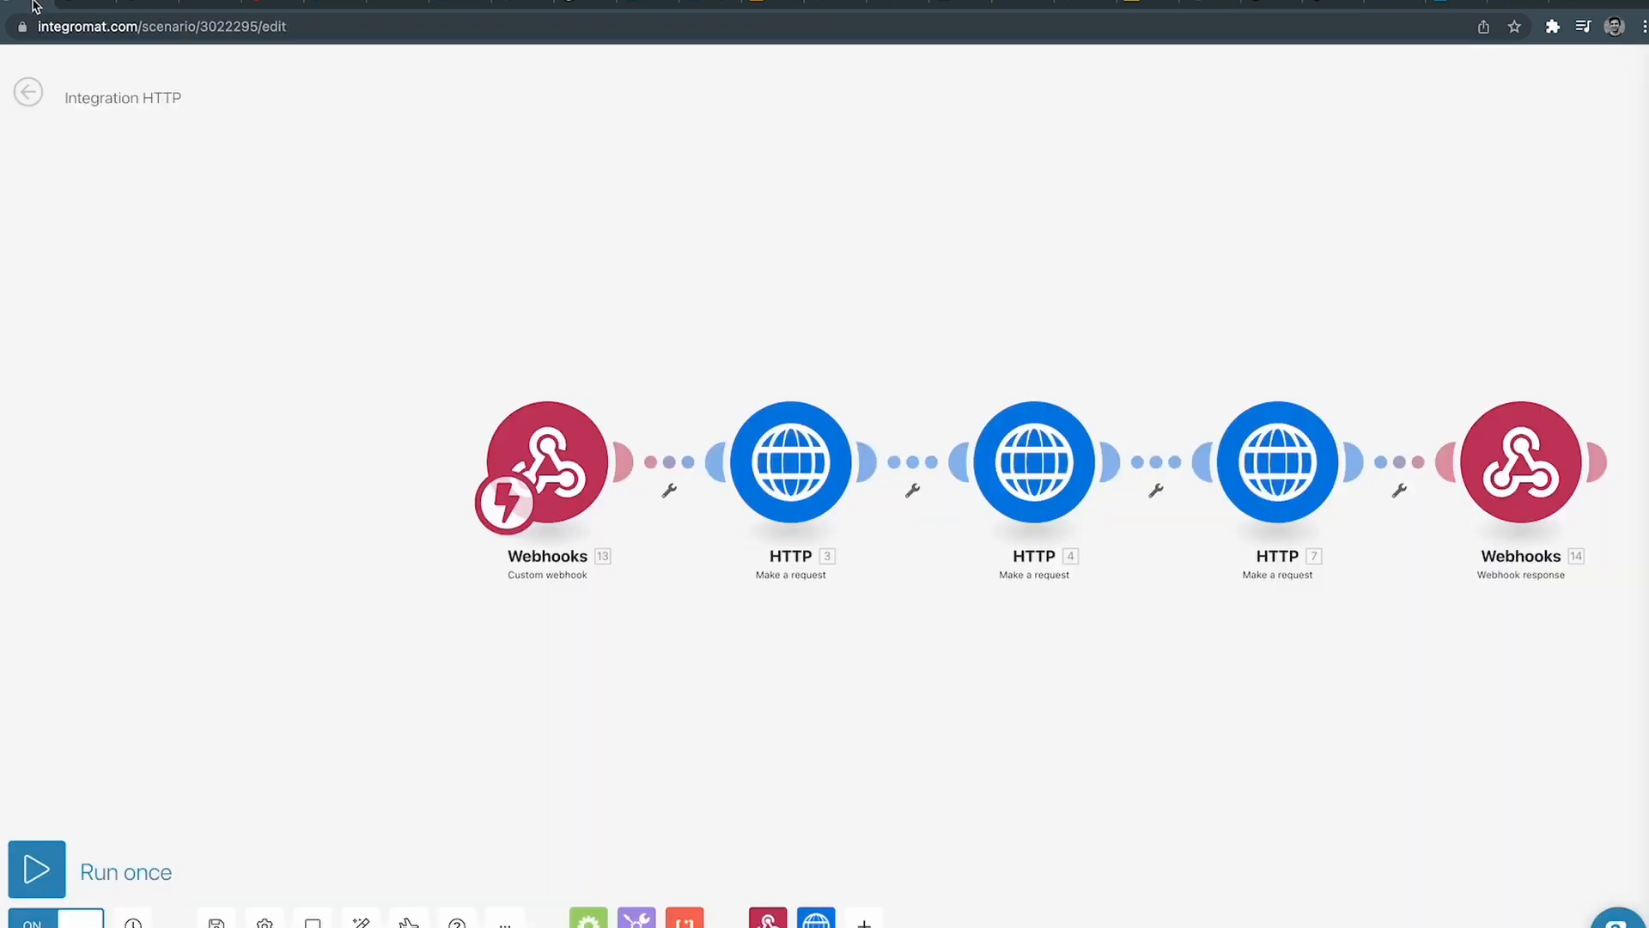
left_click(217, 922)
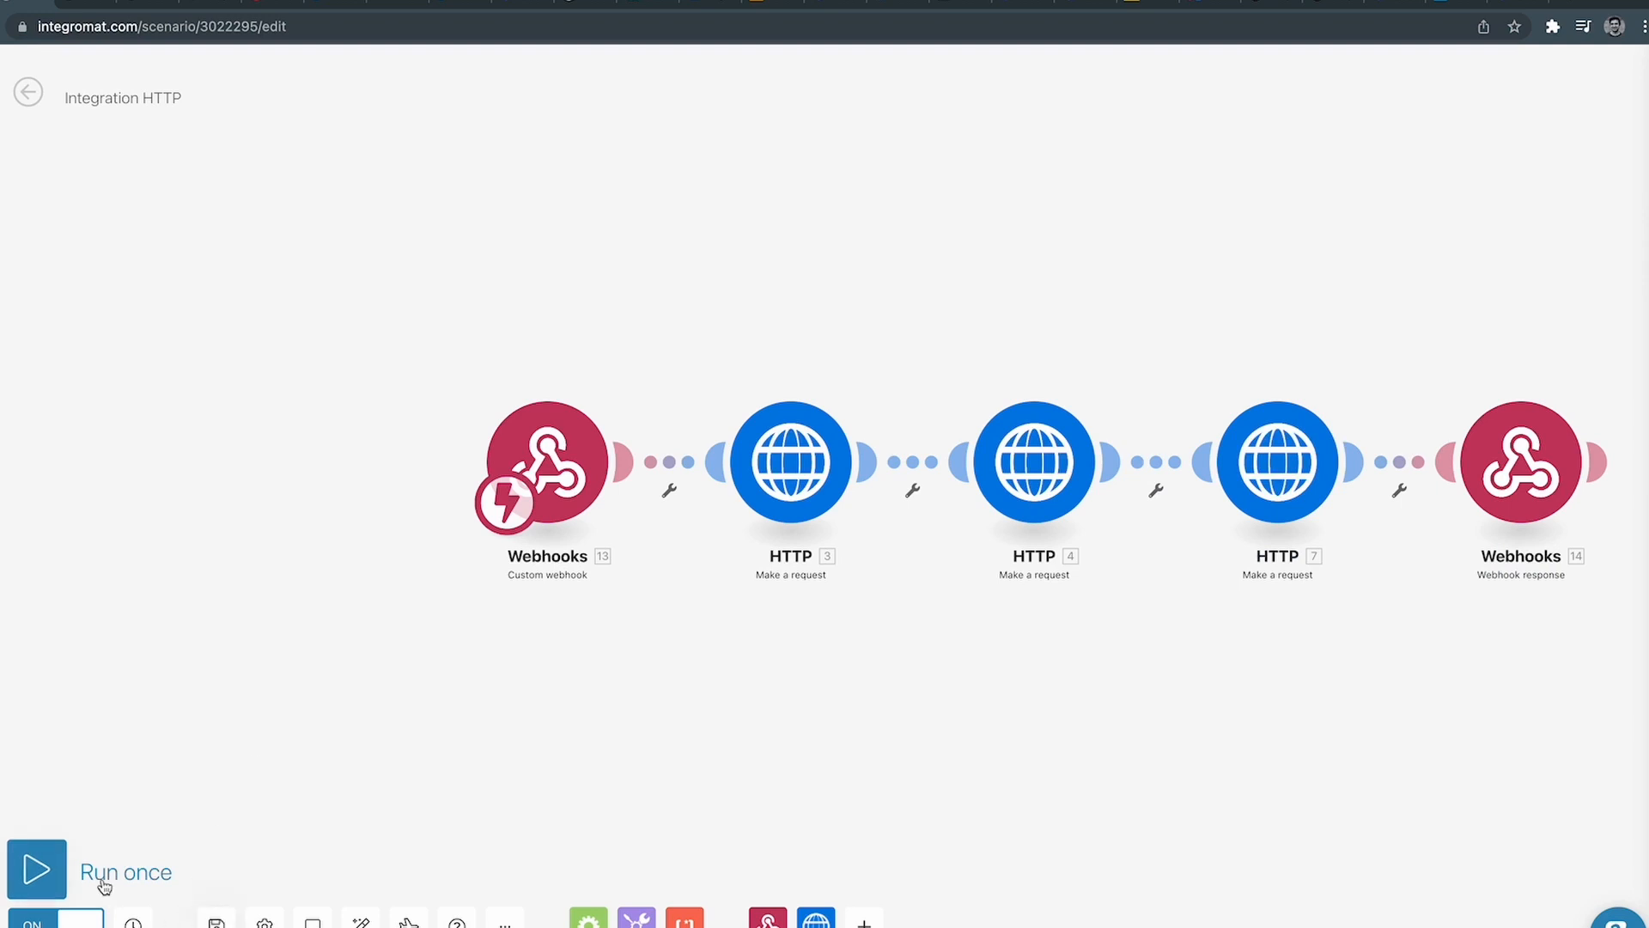
Reload the published joke page, add a random joke with the page's button, and check the jokes table for the new entry.
left_click(1261, 8)
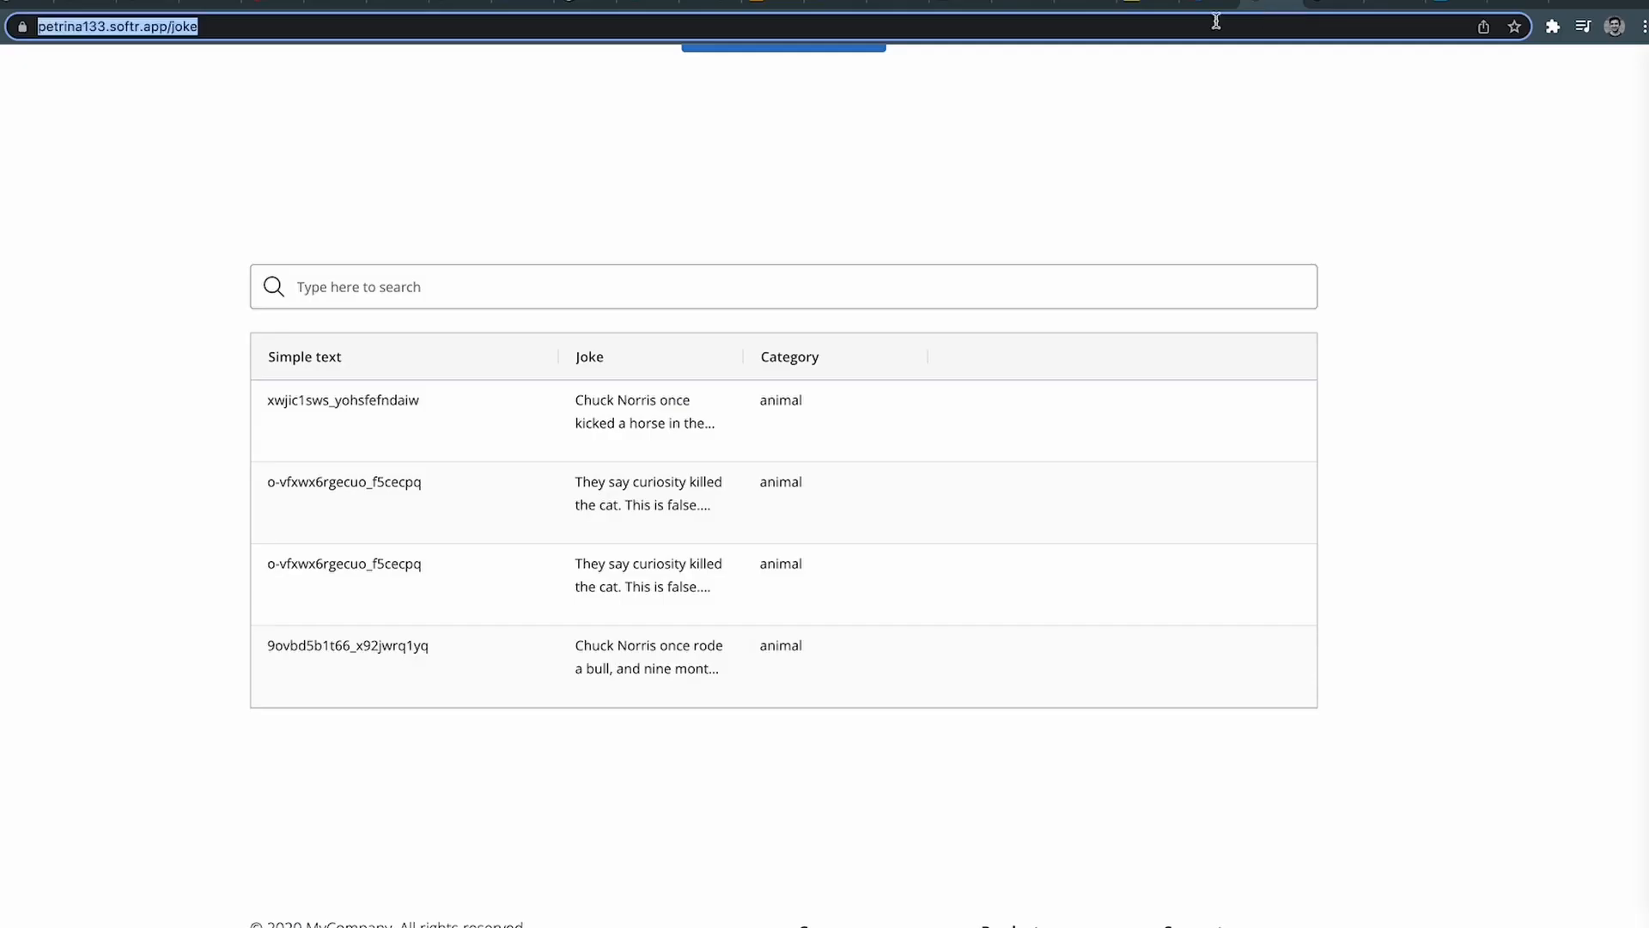
left_click(1140, 34)
key("Return")
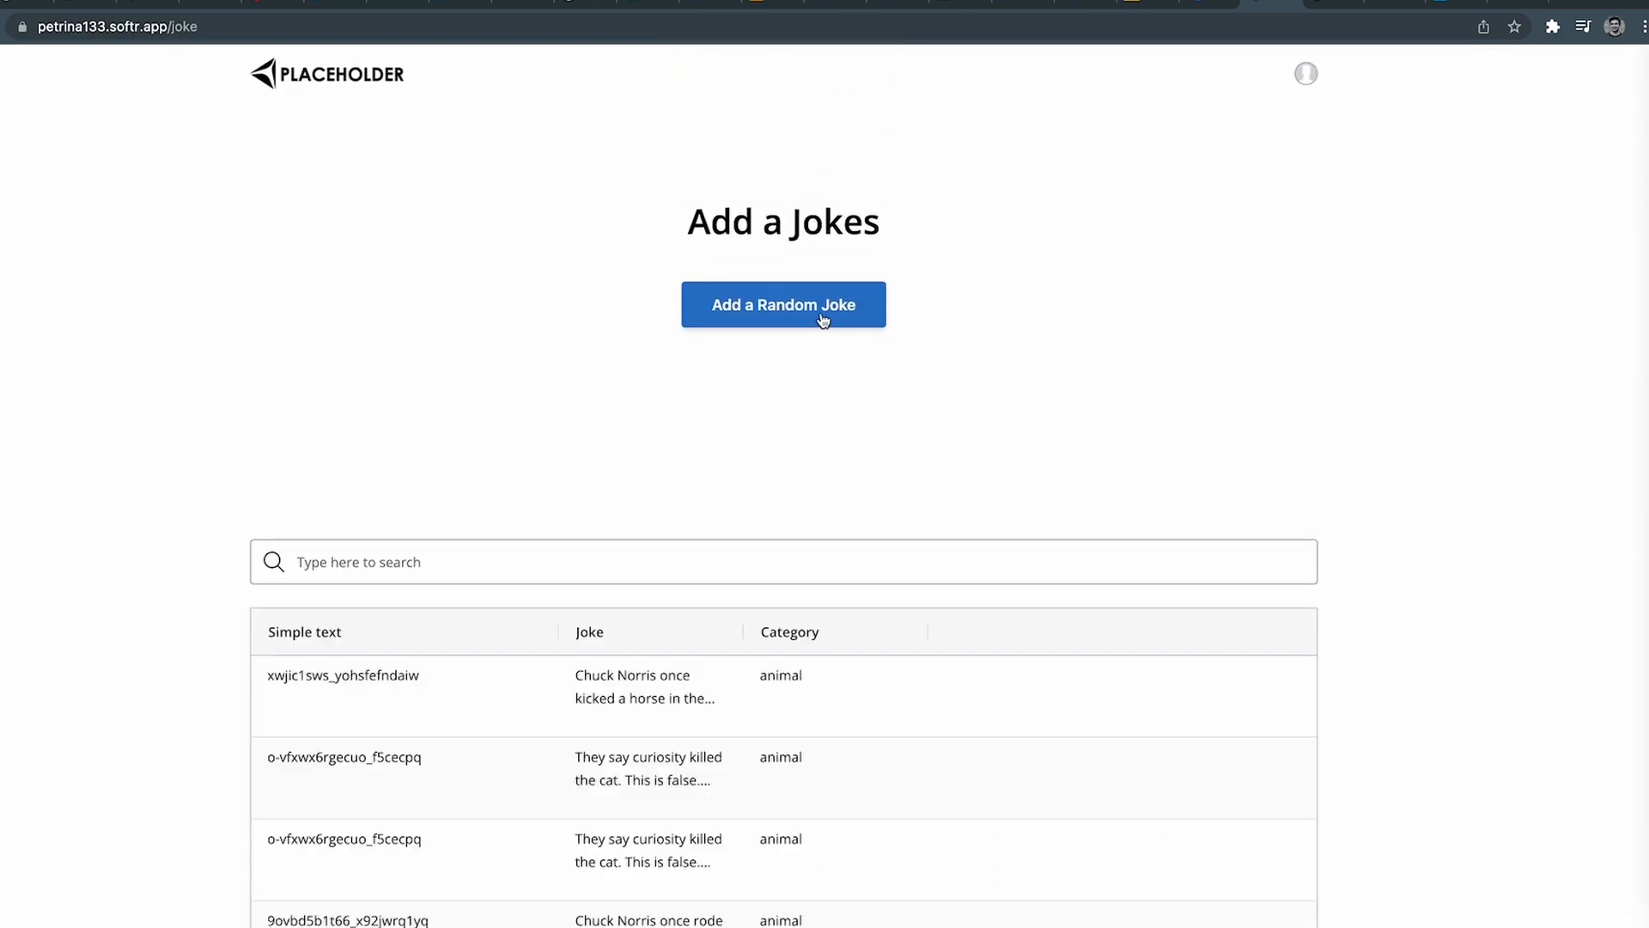
left_click(820, 320)
scroll(541, 302, "down", 5)
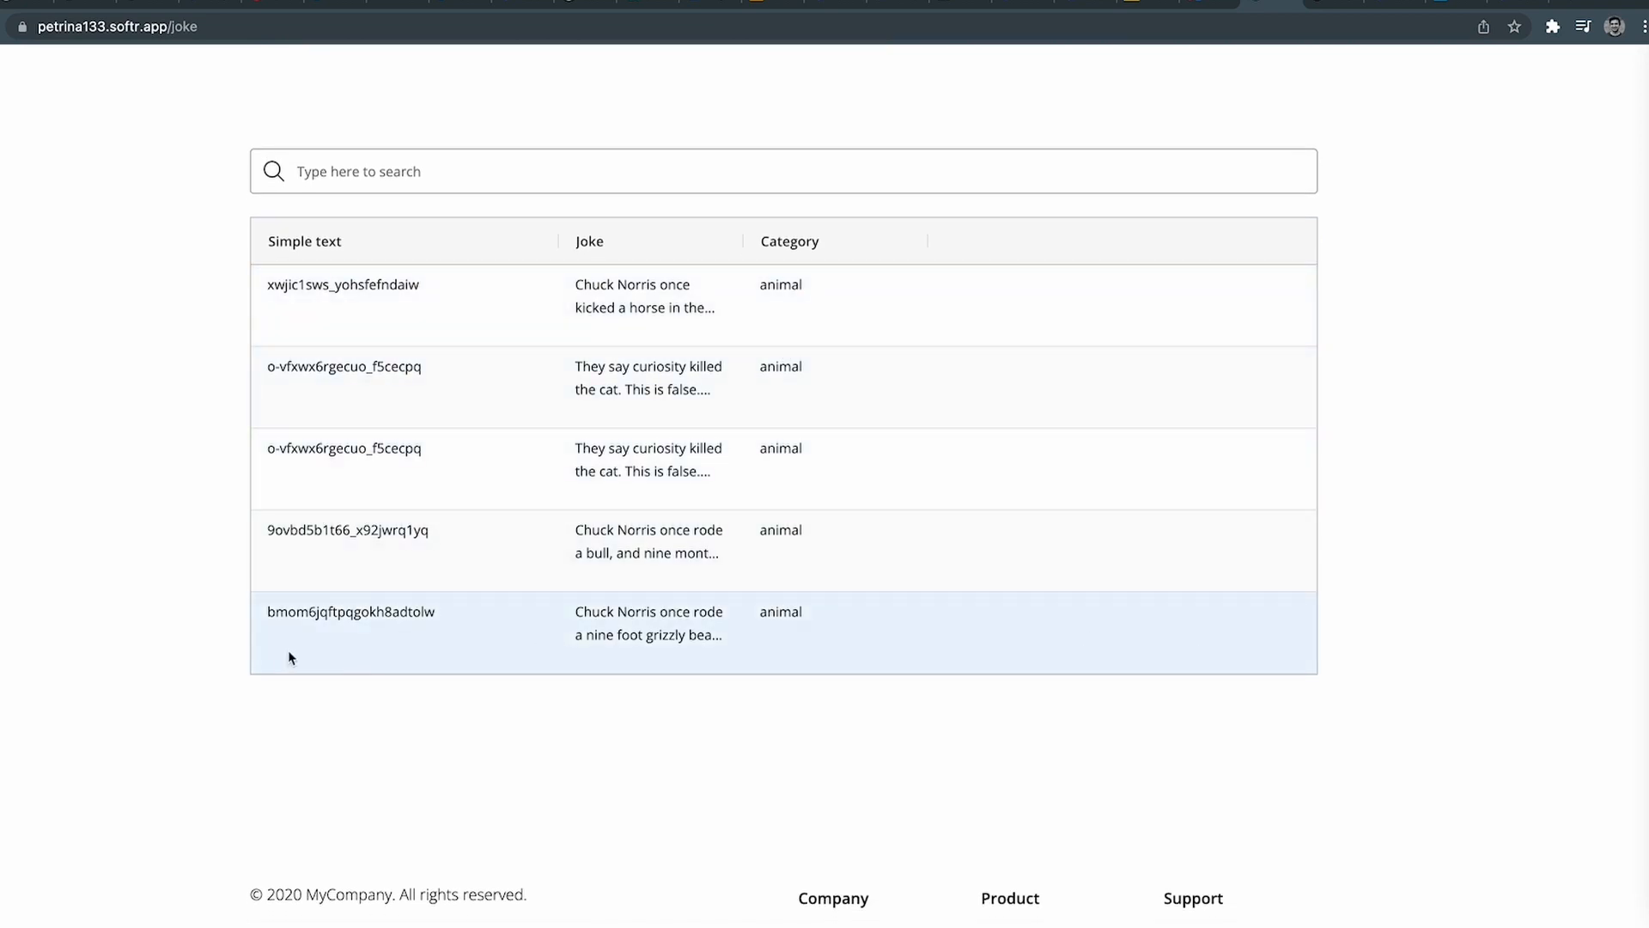
Return to the Integromat scenario and review the settings of the last HTTP module, which posts records to Airtable.
left_click(18, 7)
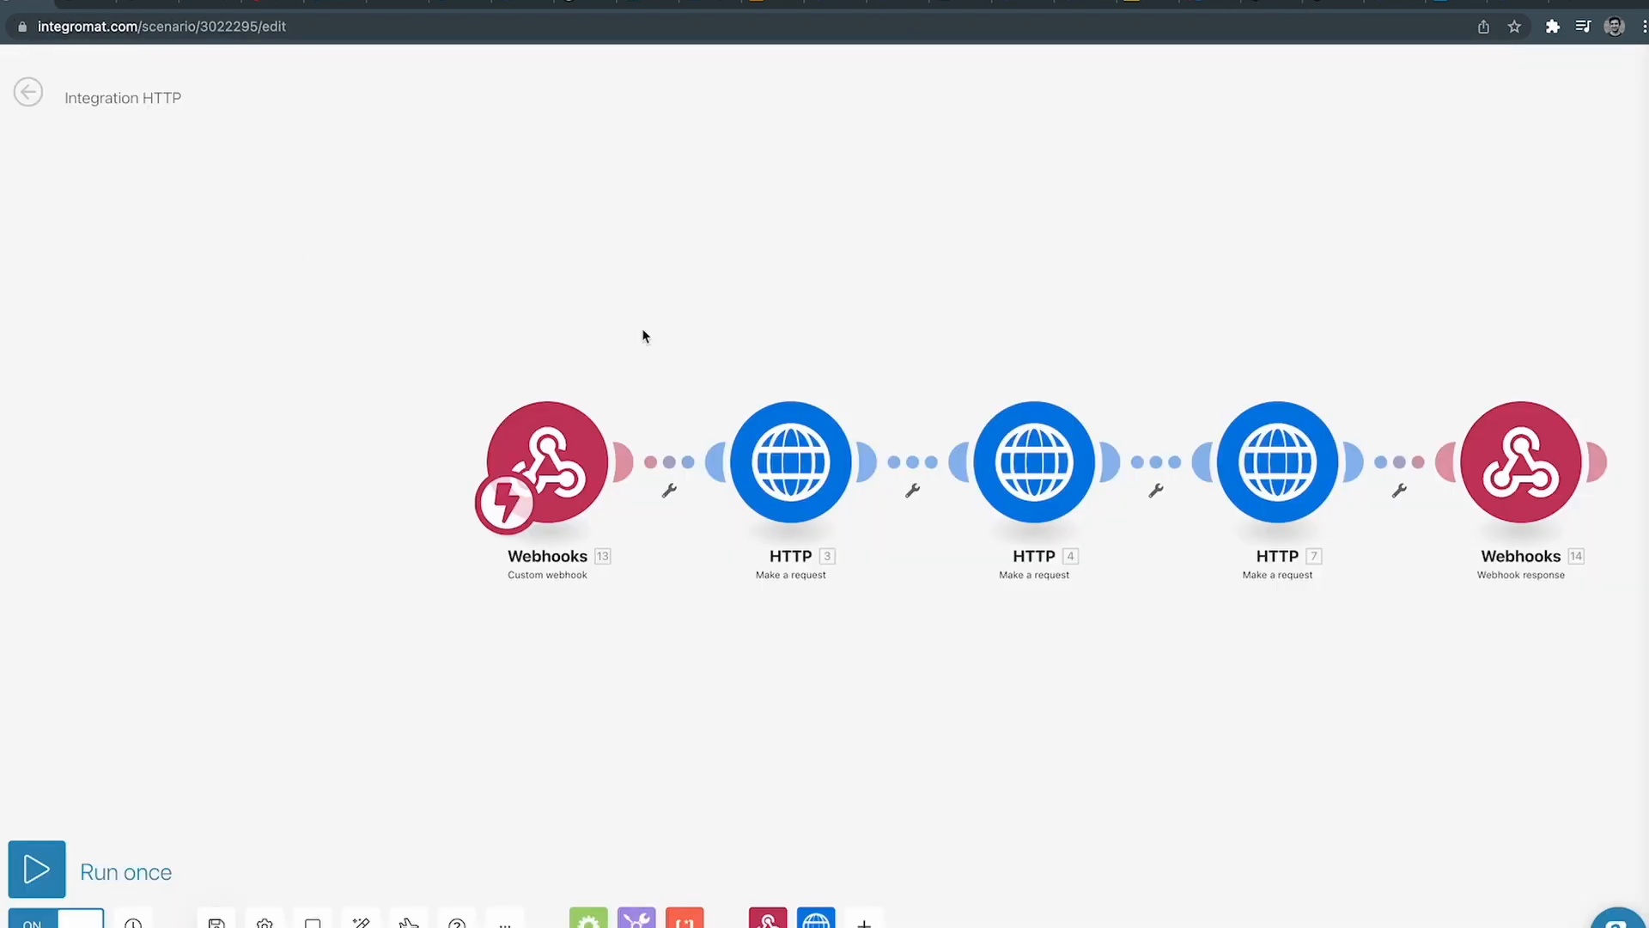
left_click_drag(868, 464, 653, 464)
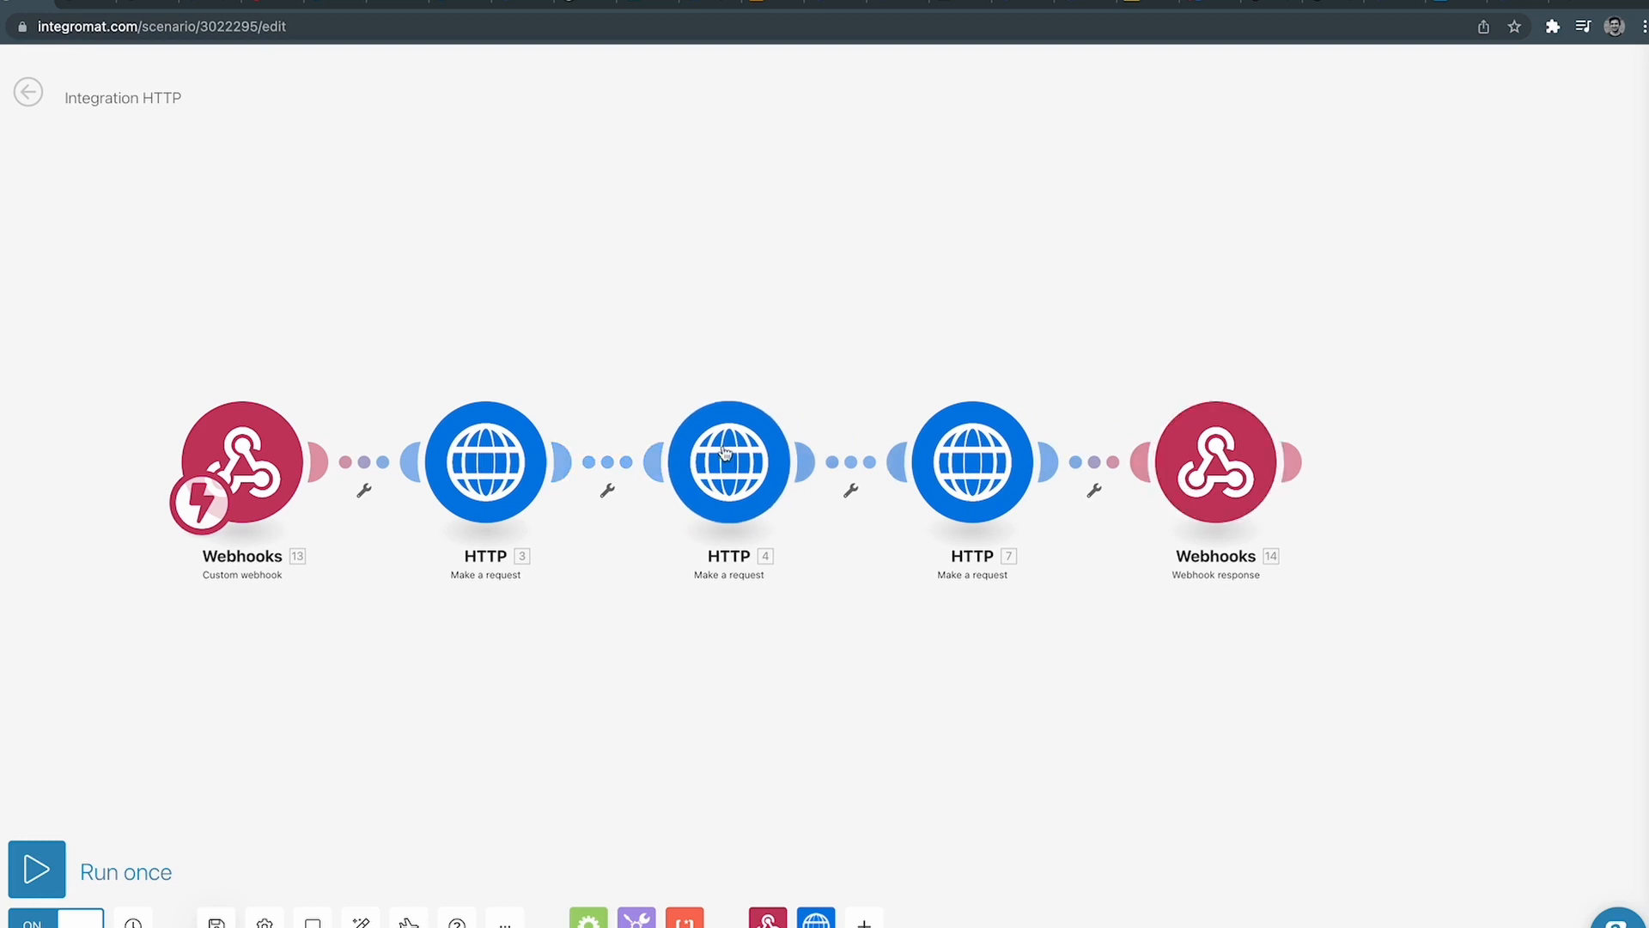
left_click(1002, 484)
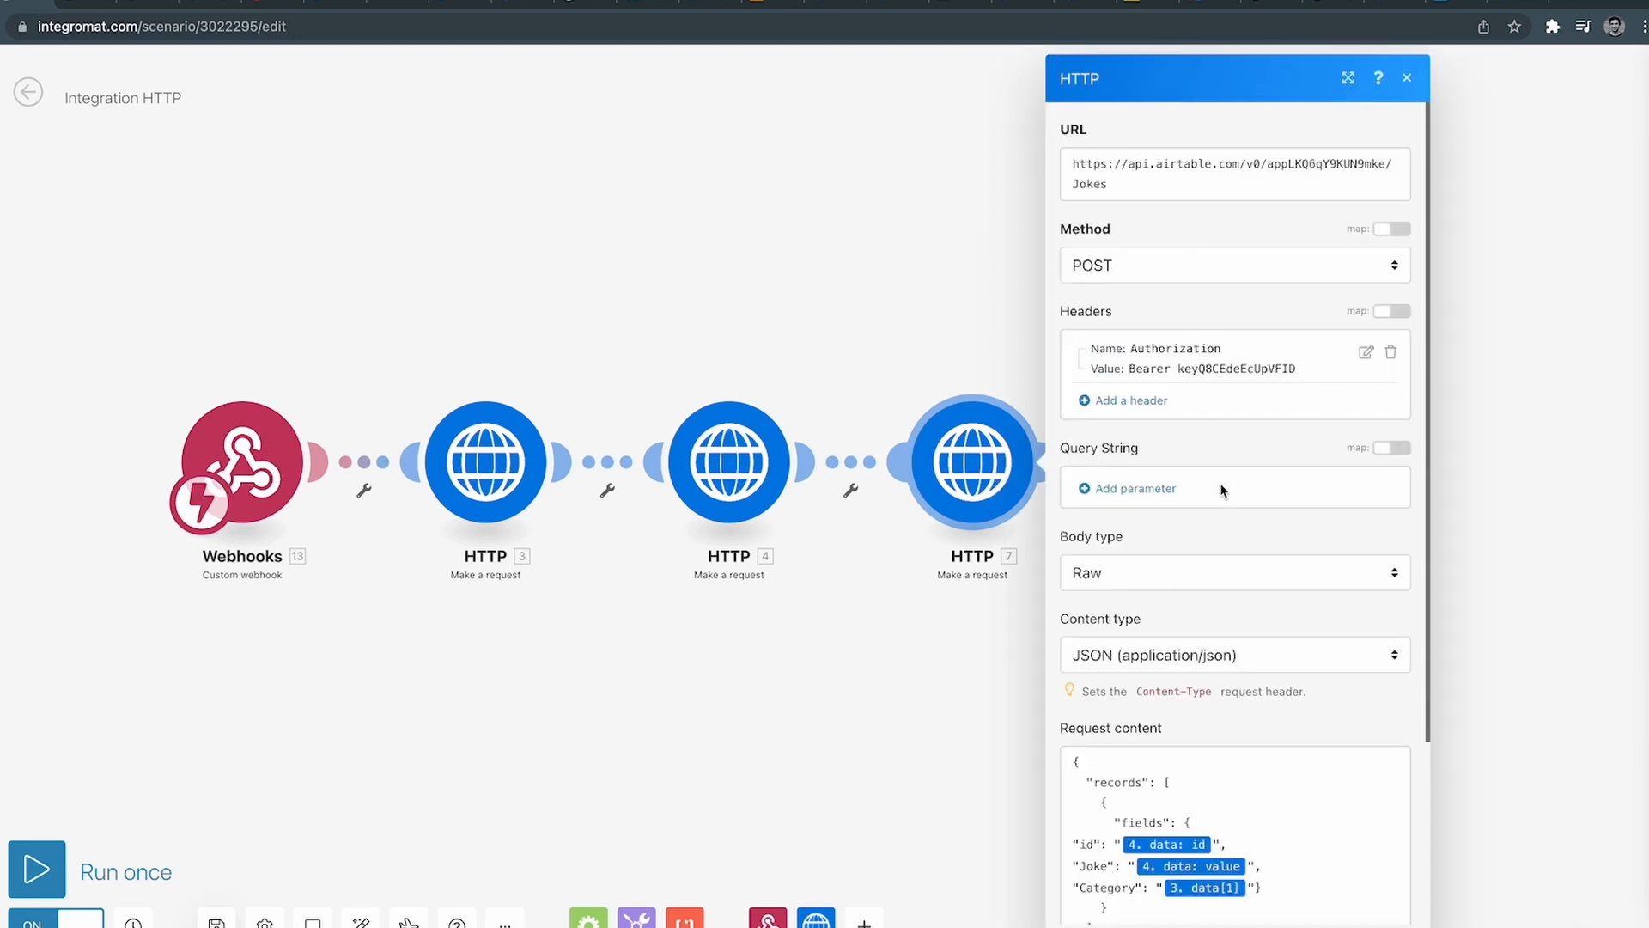
left_click(934, 355)
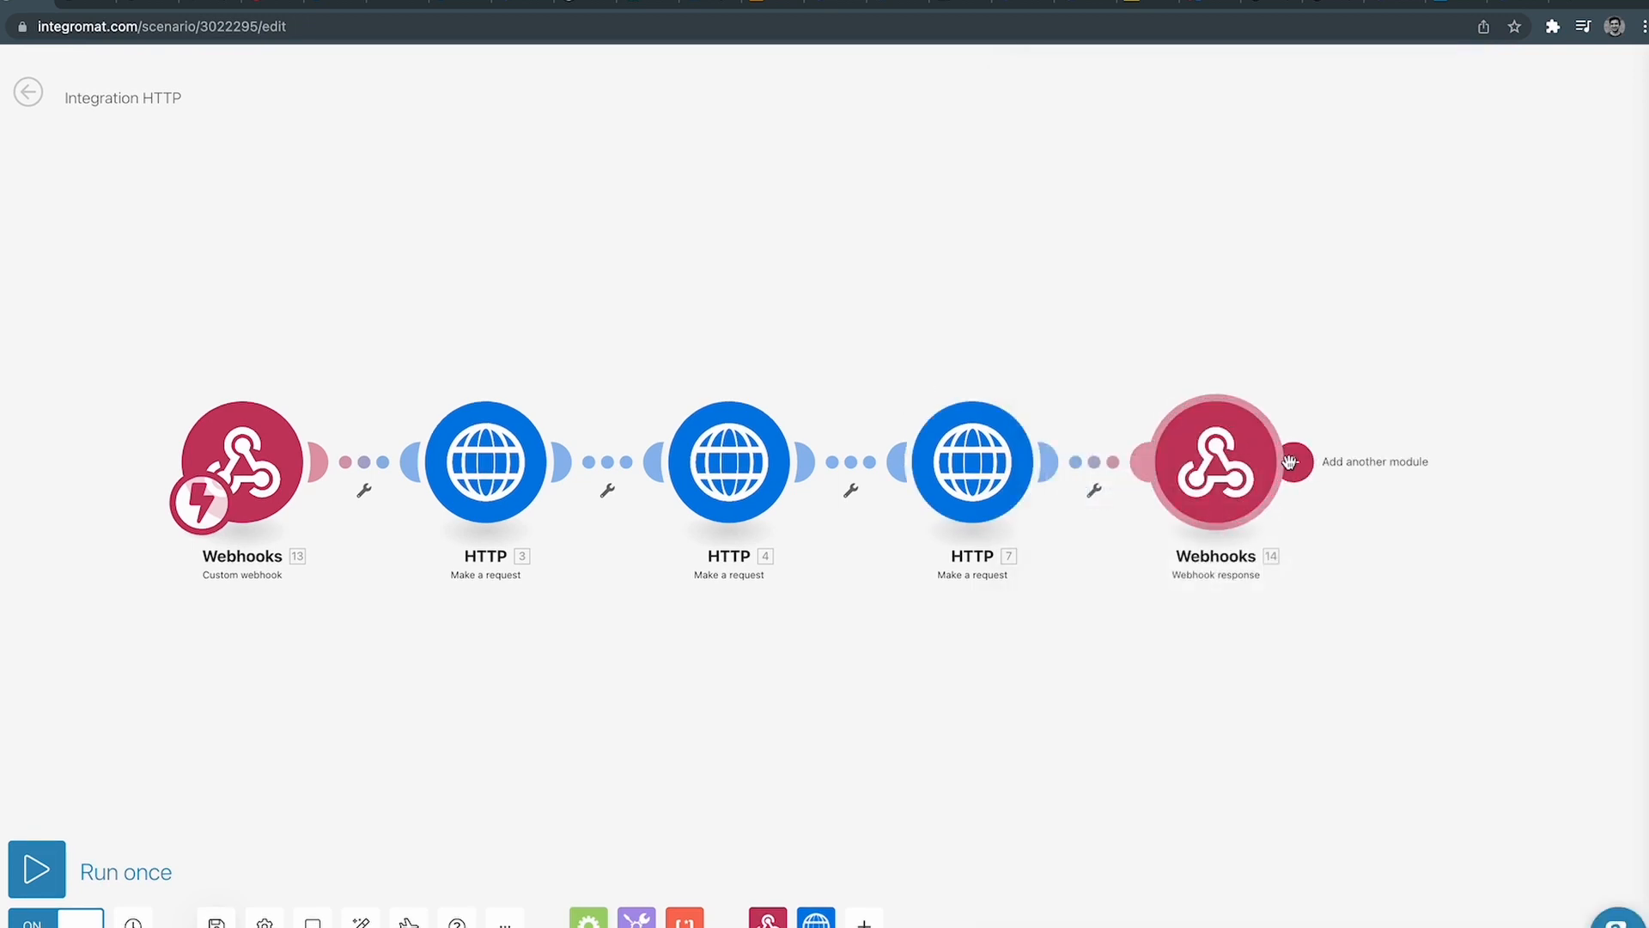
Try to insert an Airtable Create a Record module between the last HTTP module and the Webhook response.
left_click(1092, 492)
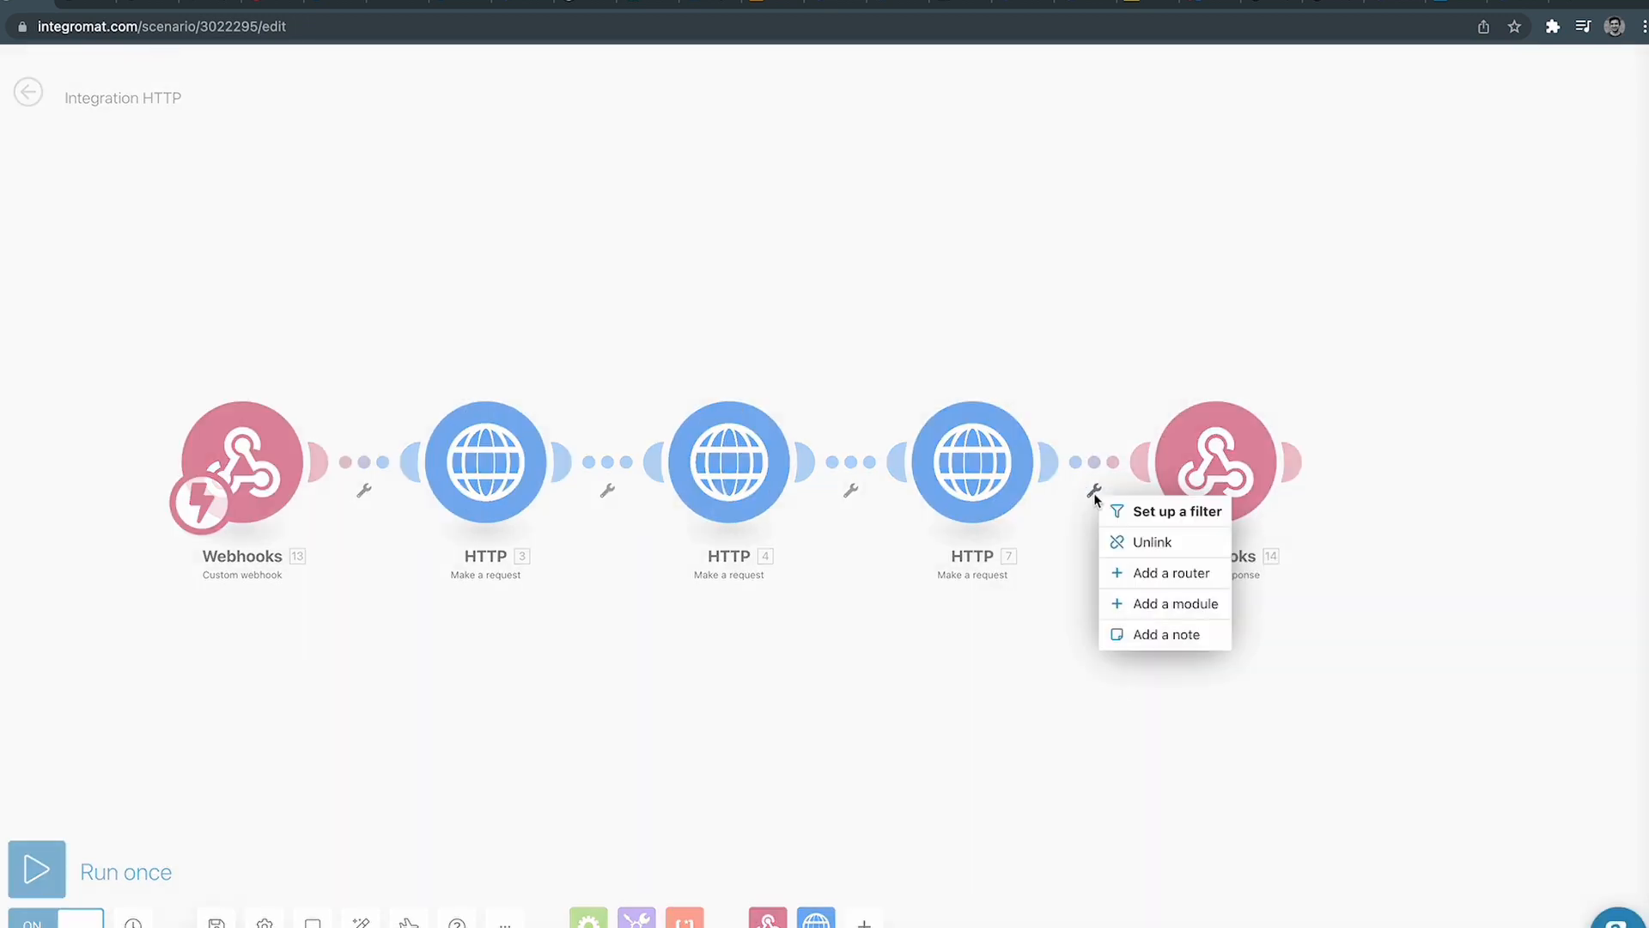
left_click(1192, 609)
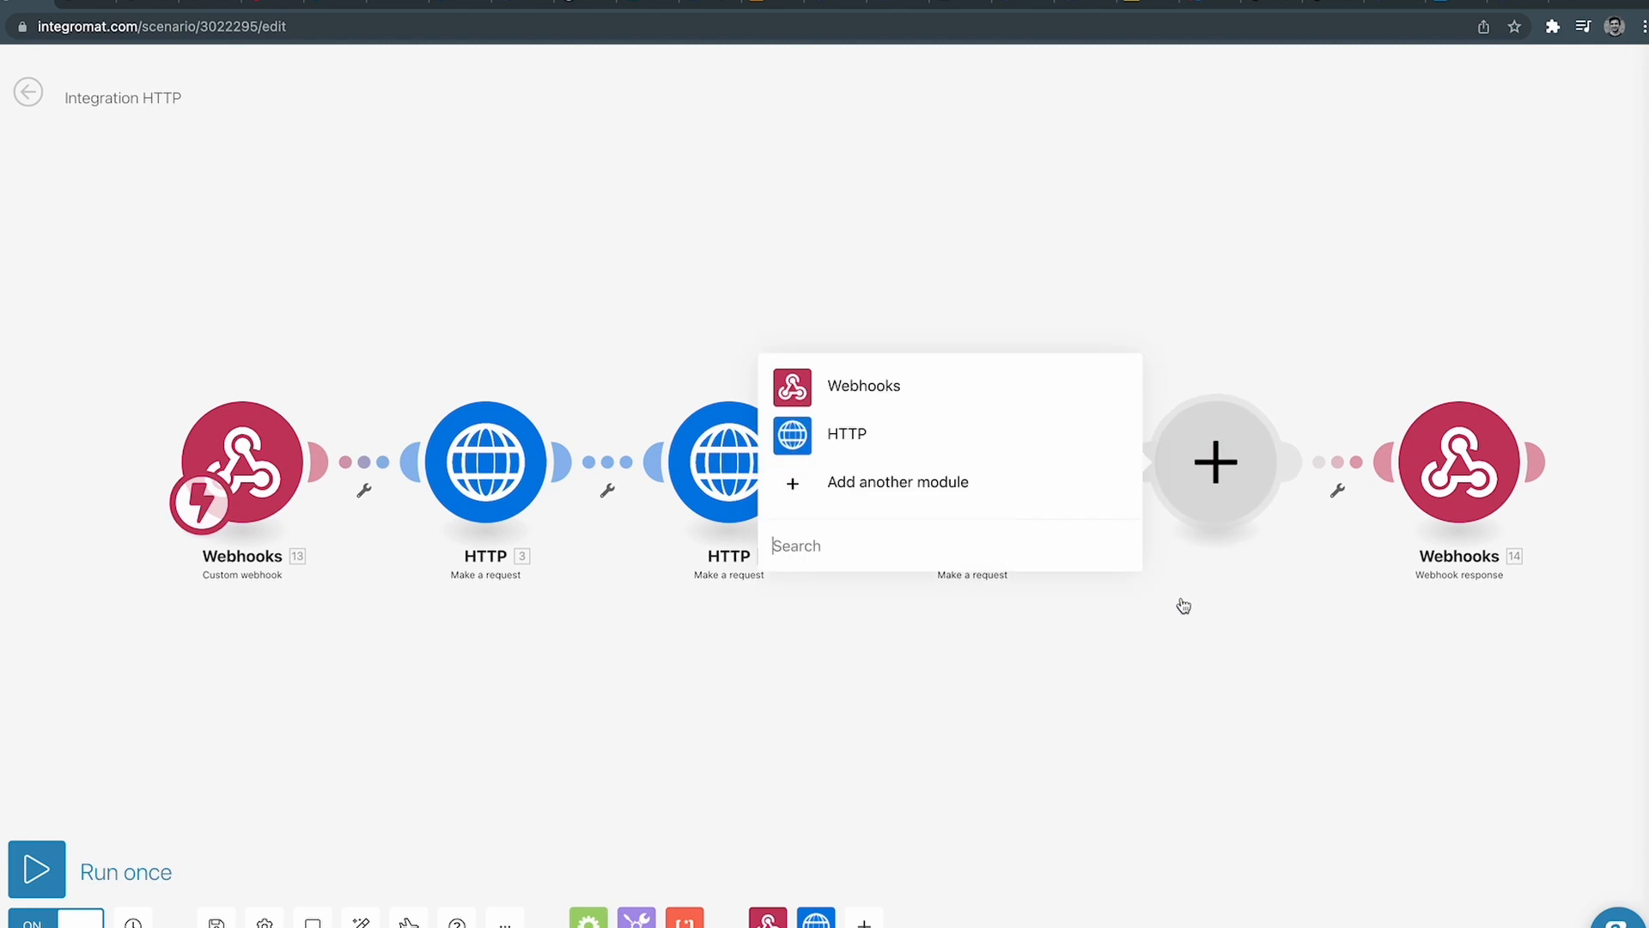
type("air")
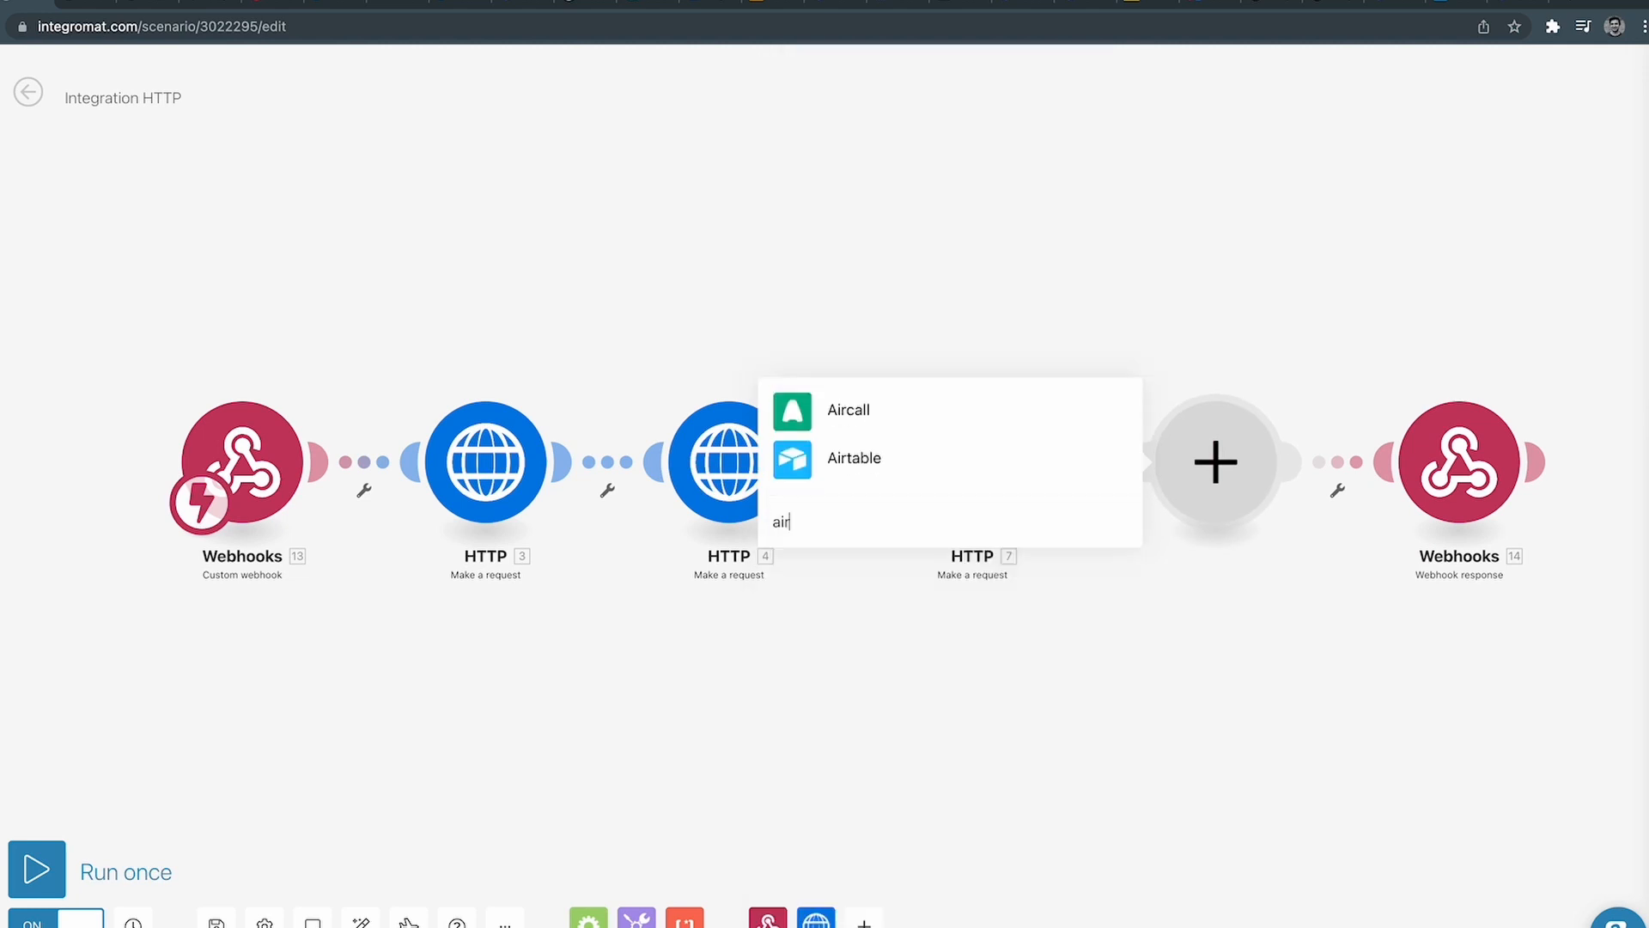
left_click(851, 446)
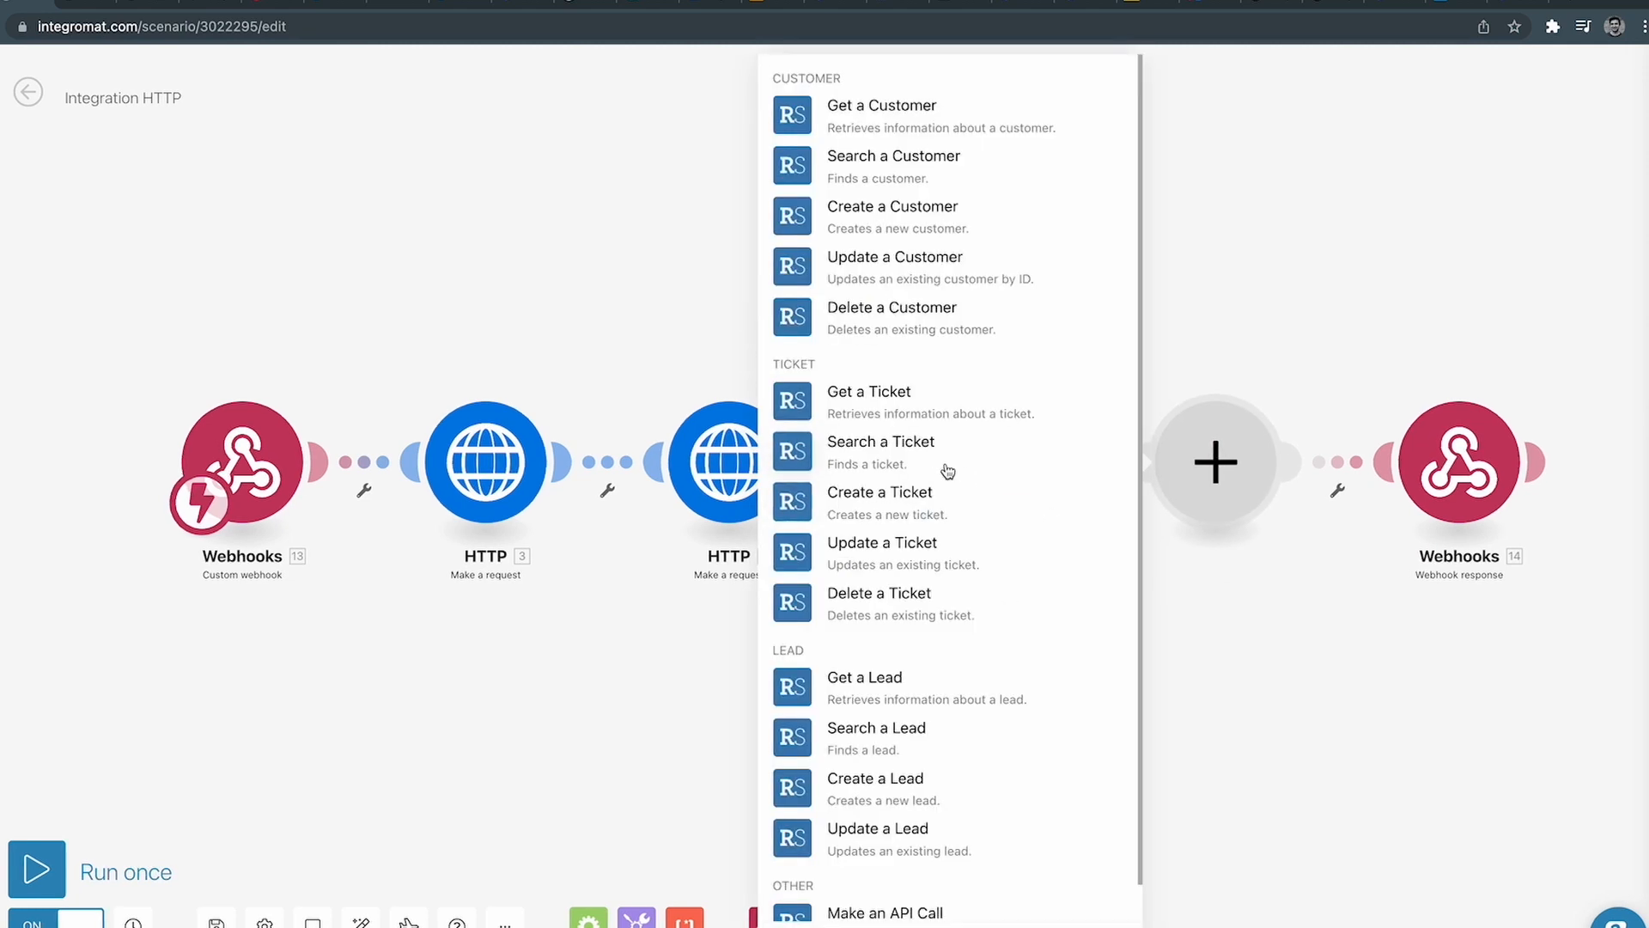
left_click(687, 316)
left_click(1215, 463)
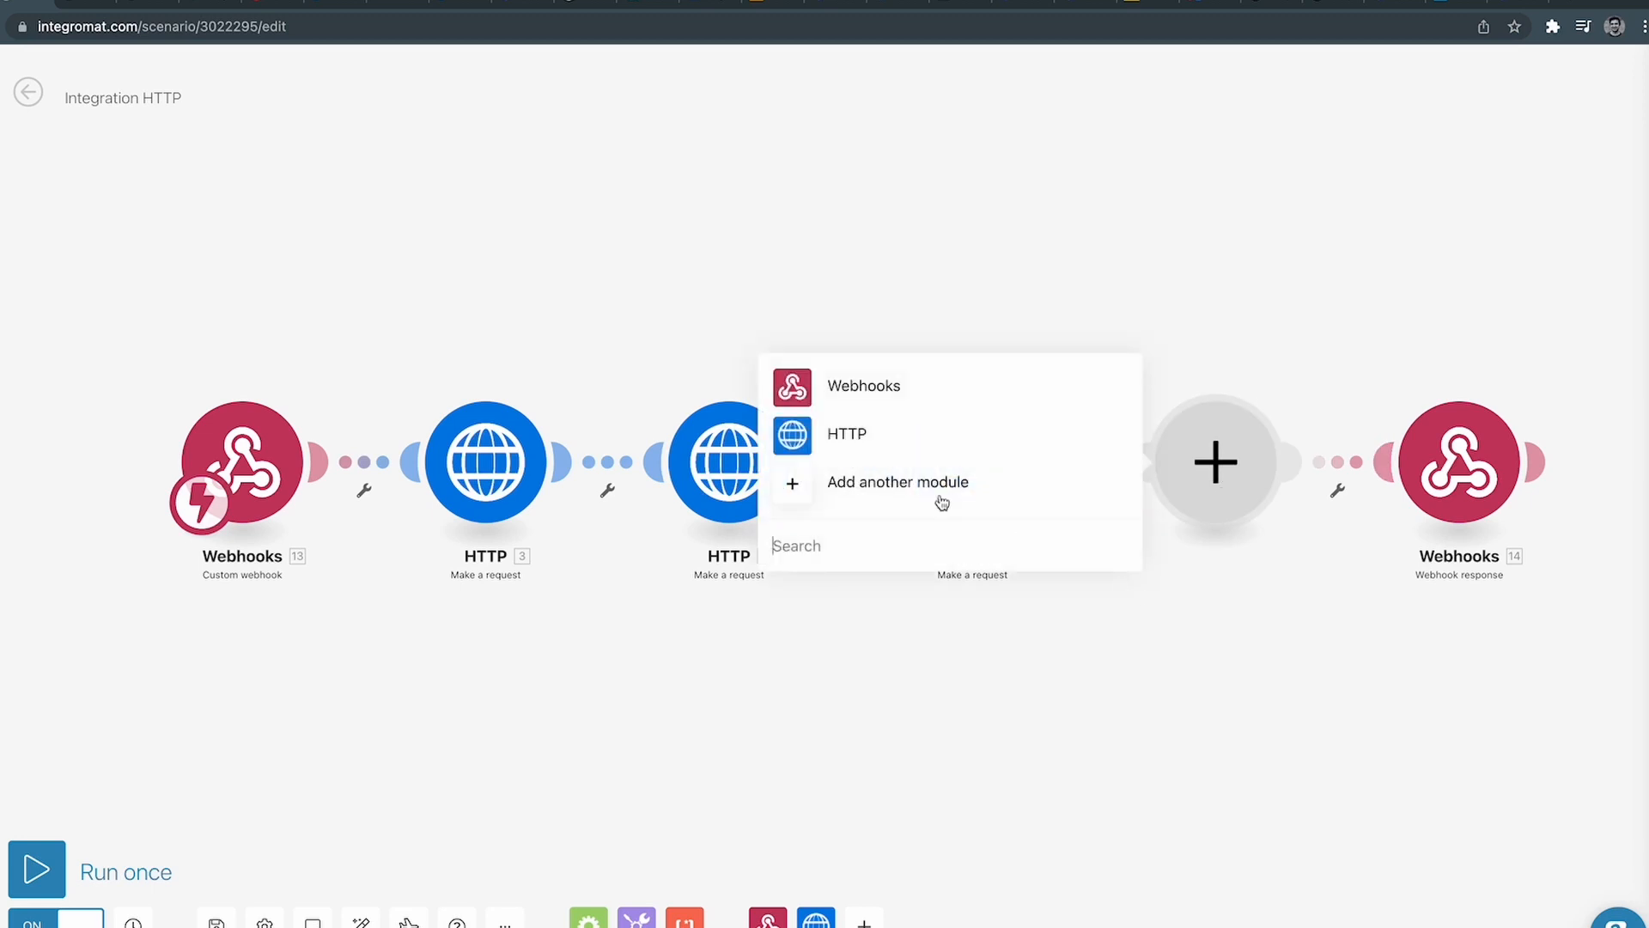
left_click(885, 517)
type("airt")
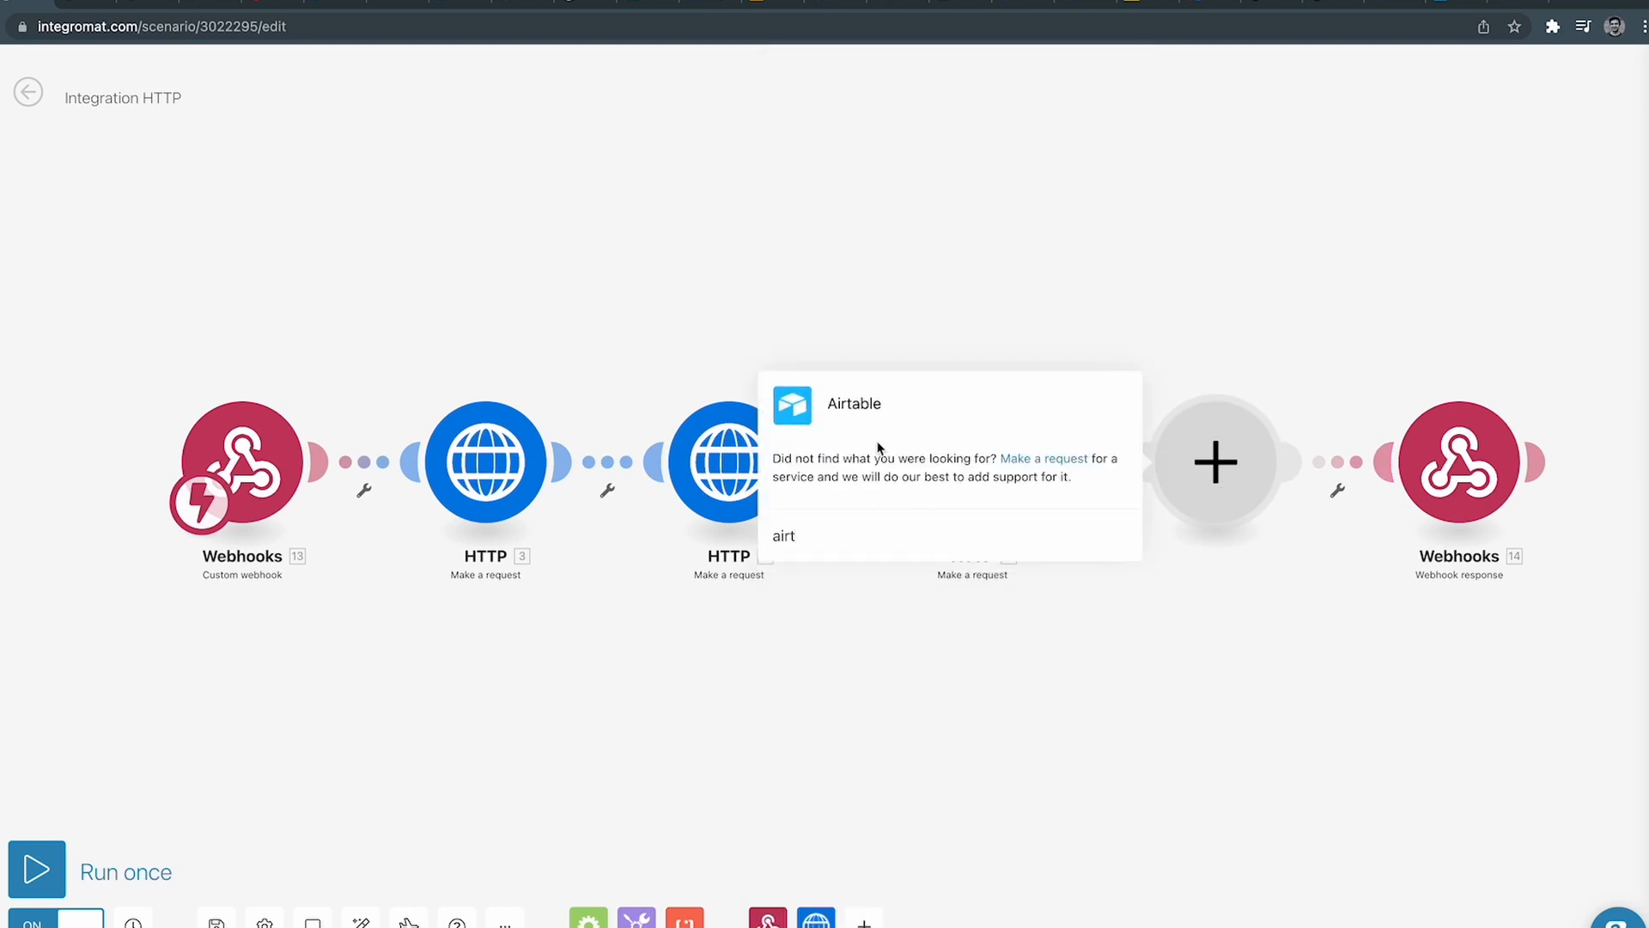
left_click(878, 446)
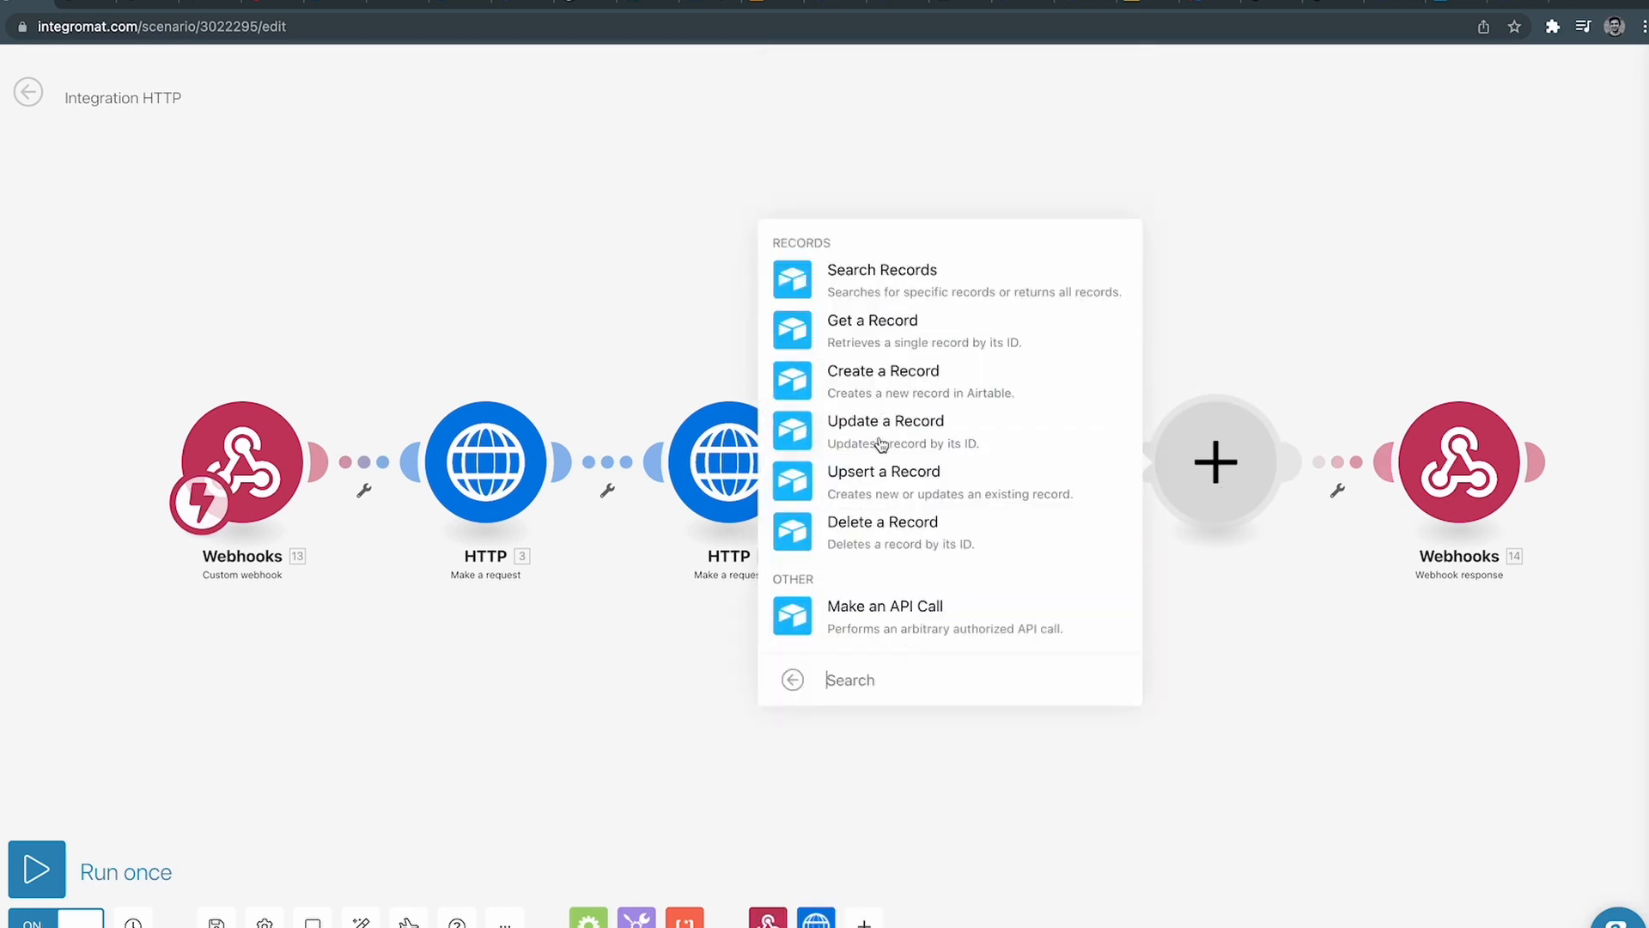
left_click(884, 375)
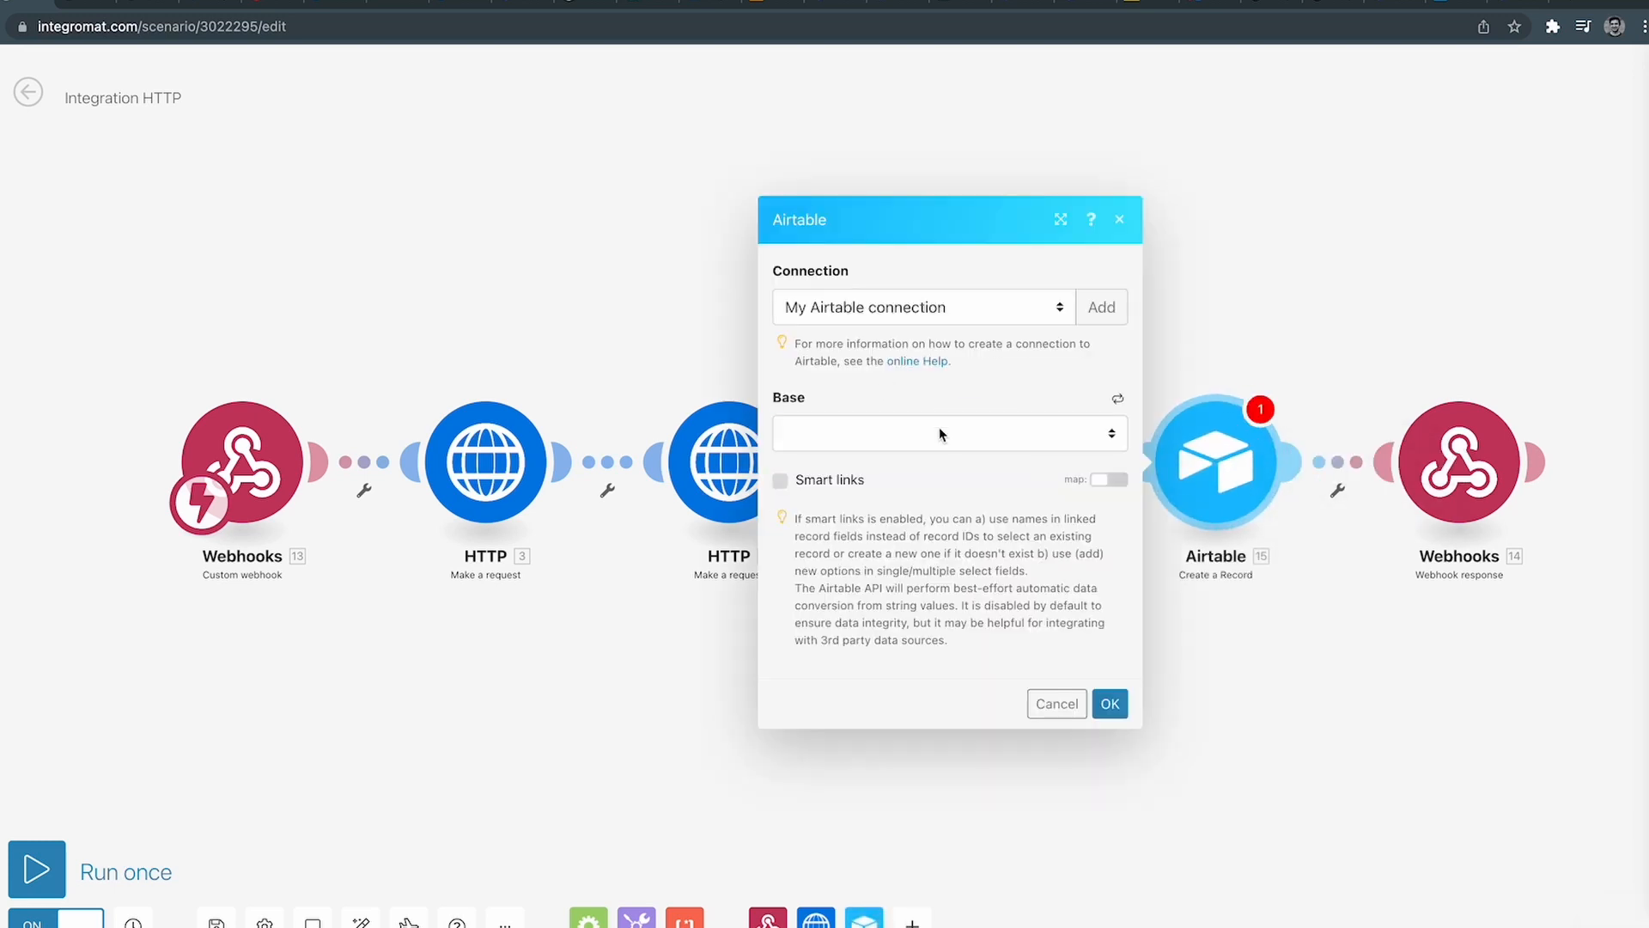
Look through the bases available to the Airtable module, cancel its settings, and delete the module from the scenario.
left_click(940, 428)
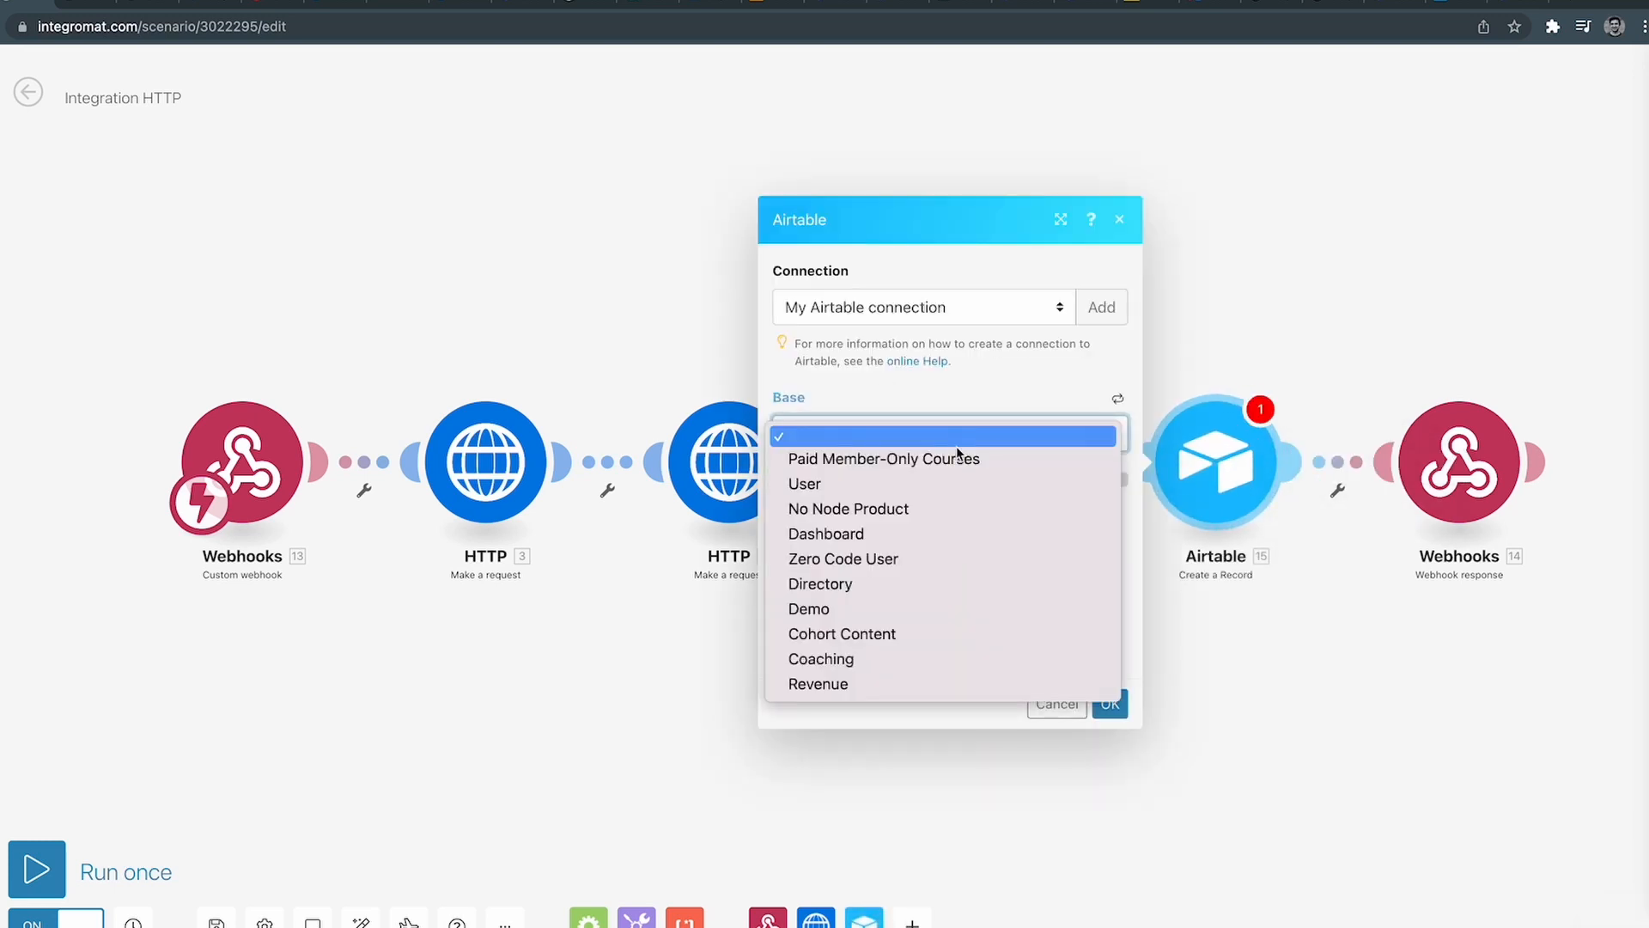
left_click(1032, 401)
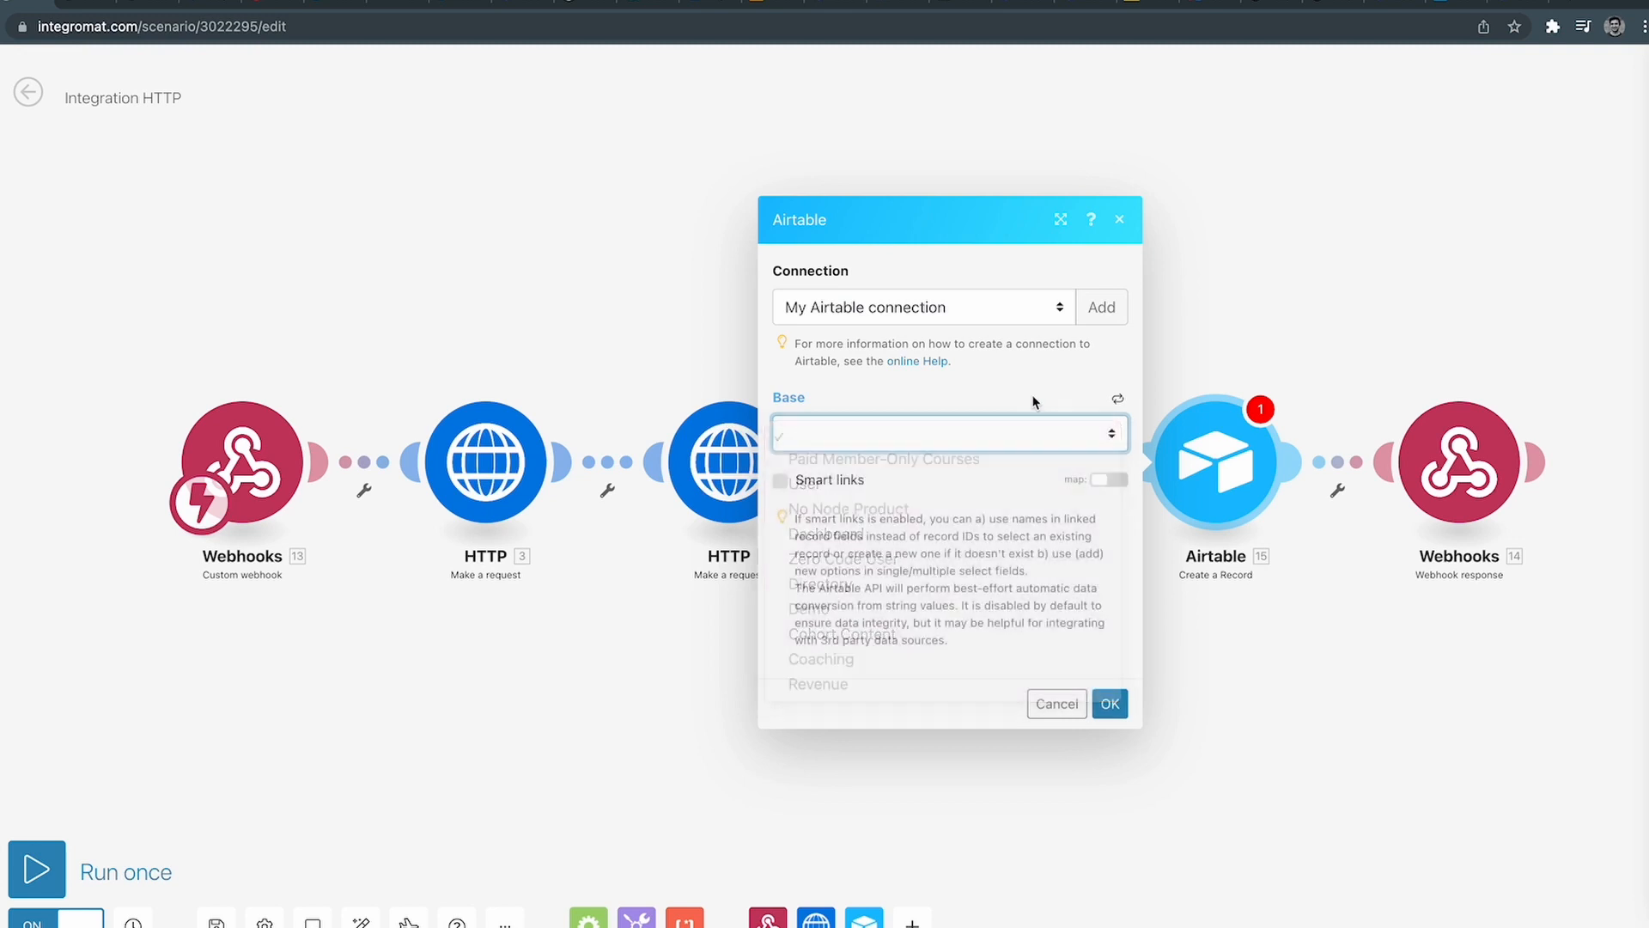
left_click(1079, 710)
right_click(1219, 457)
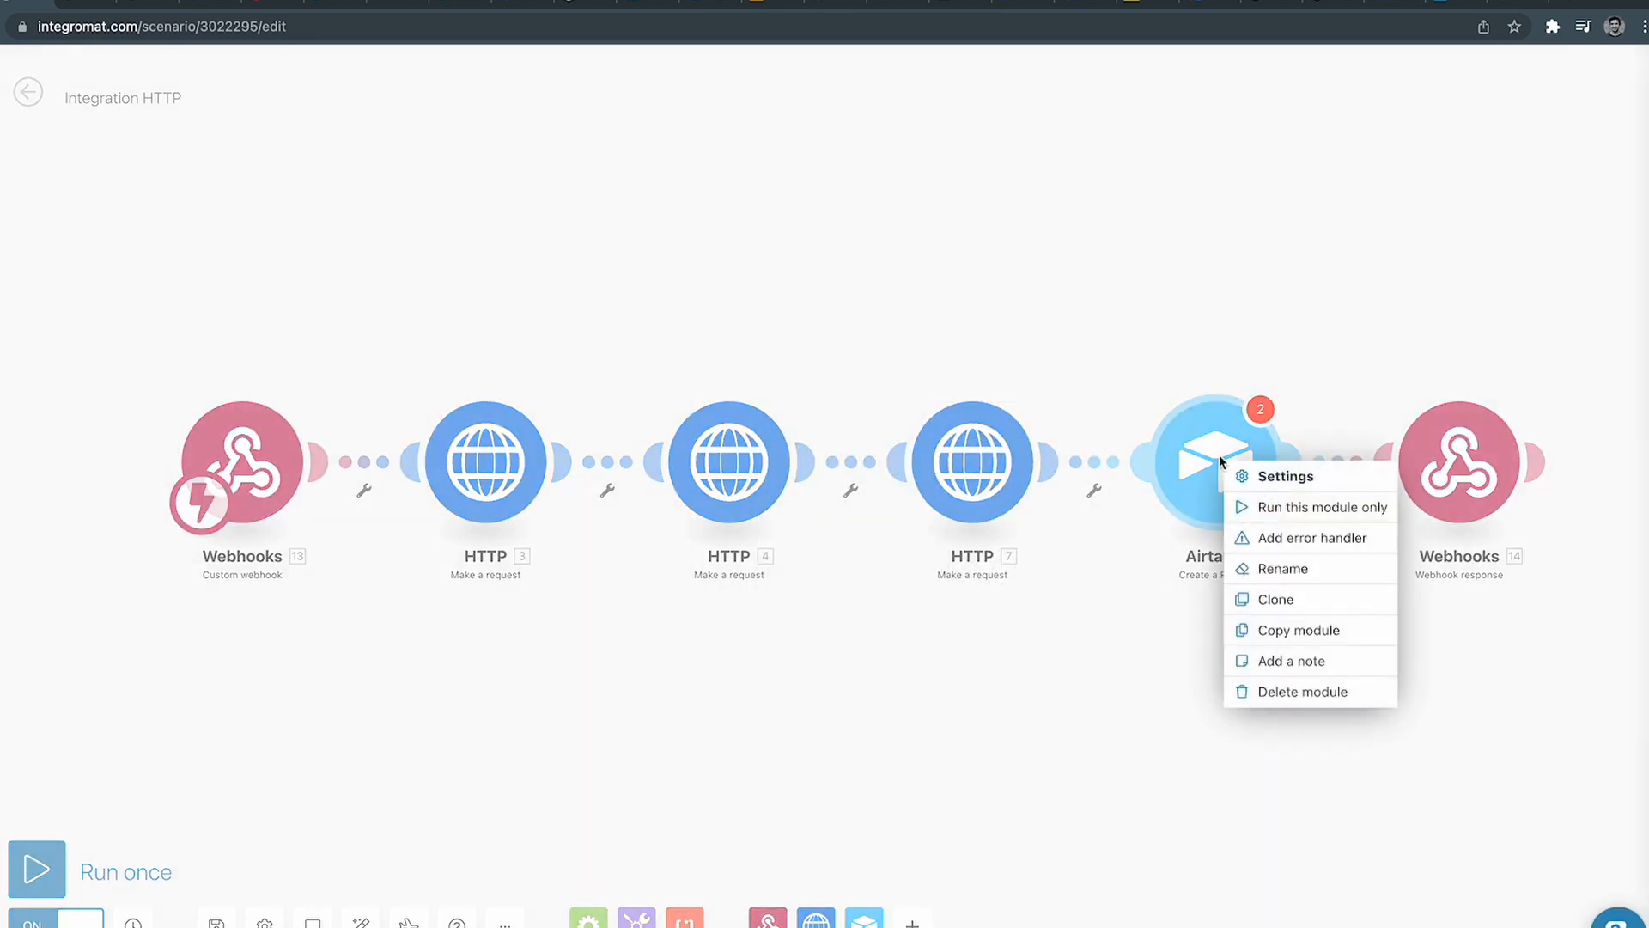
left_click(1269, 692)
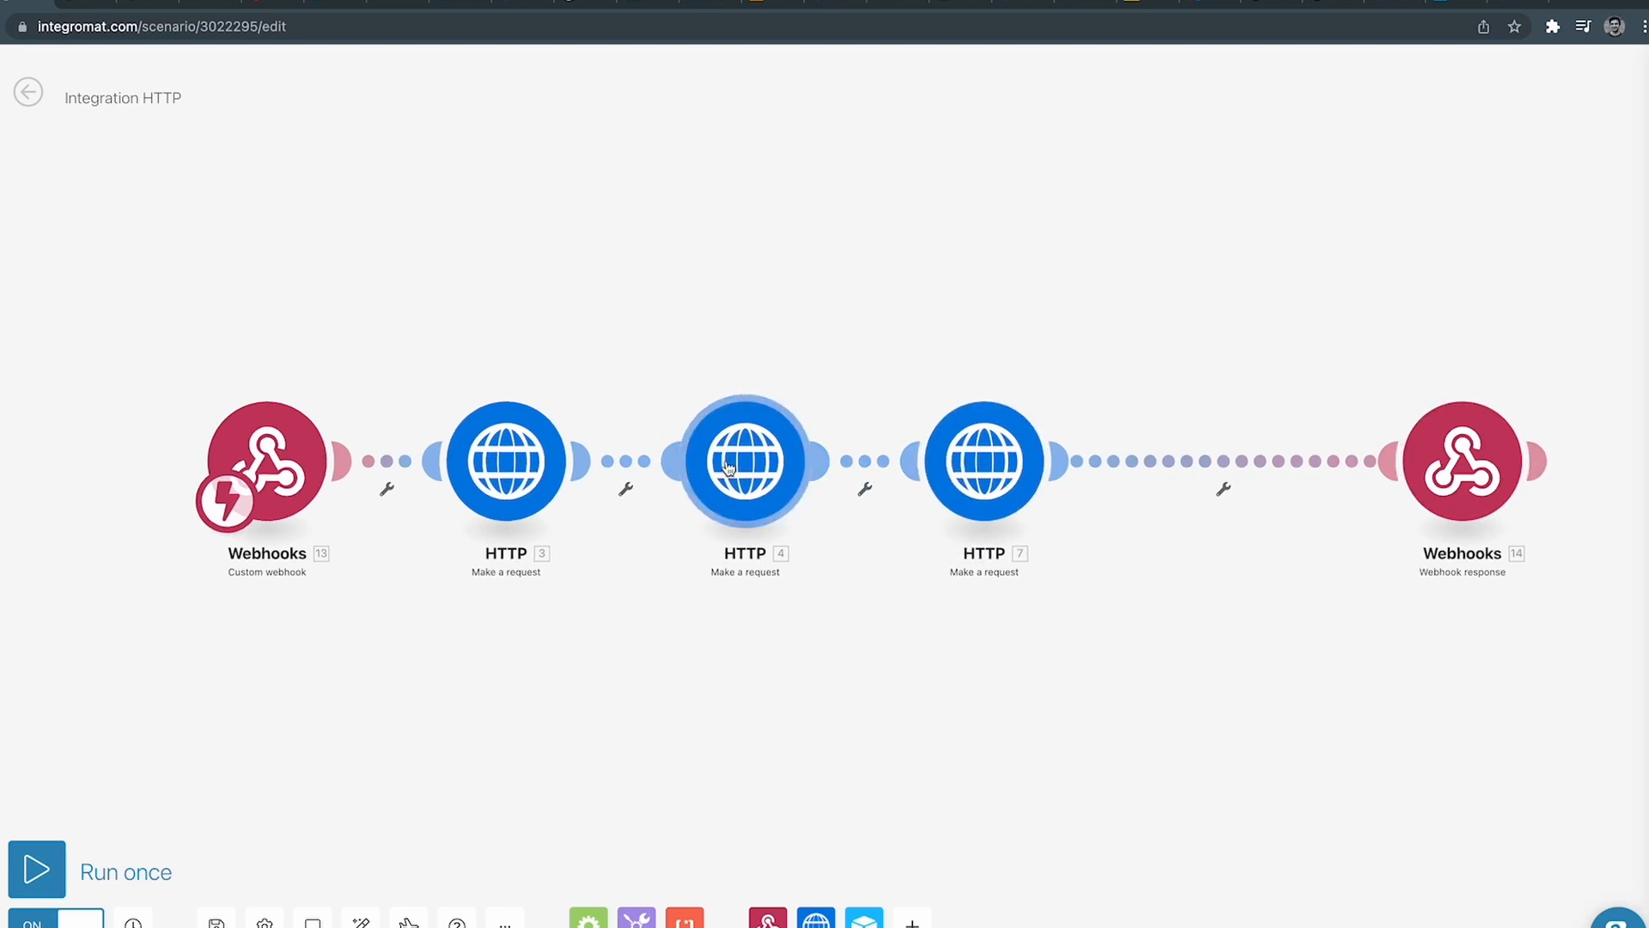
Review the settings of the first two HTTP modules, which request the Chuck Norris joke categories and a random joke.
scroll(188, 333, "down", 2)
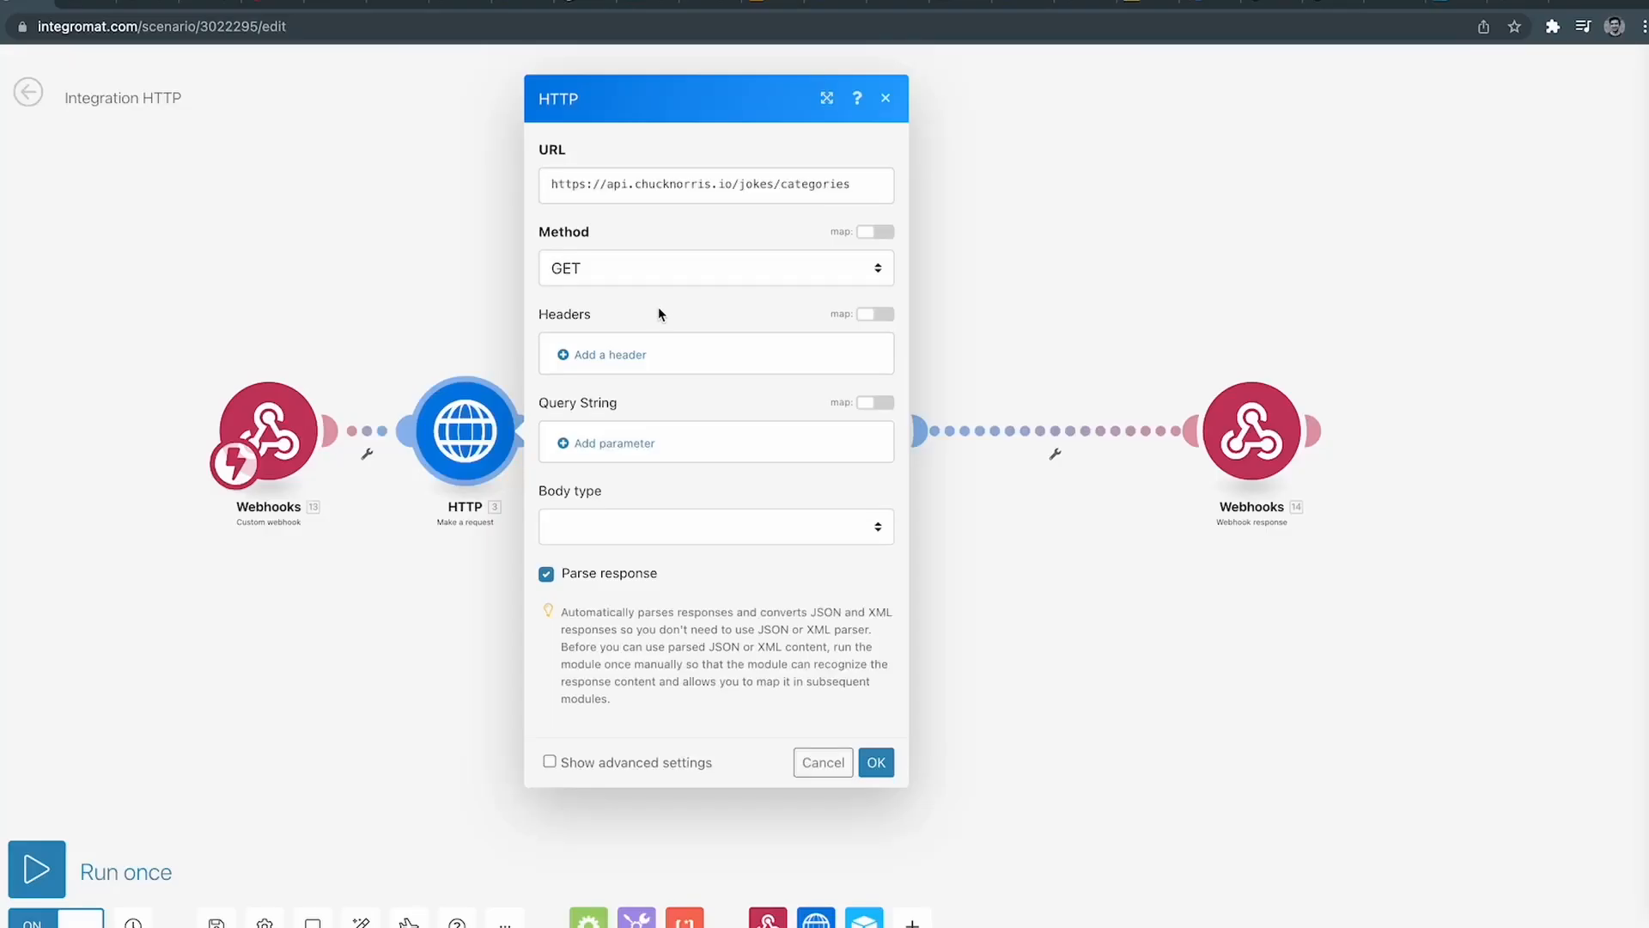
left_click(478, 286)
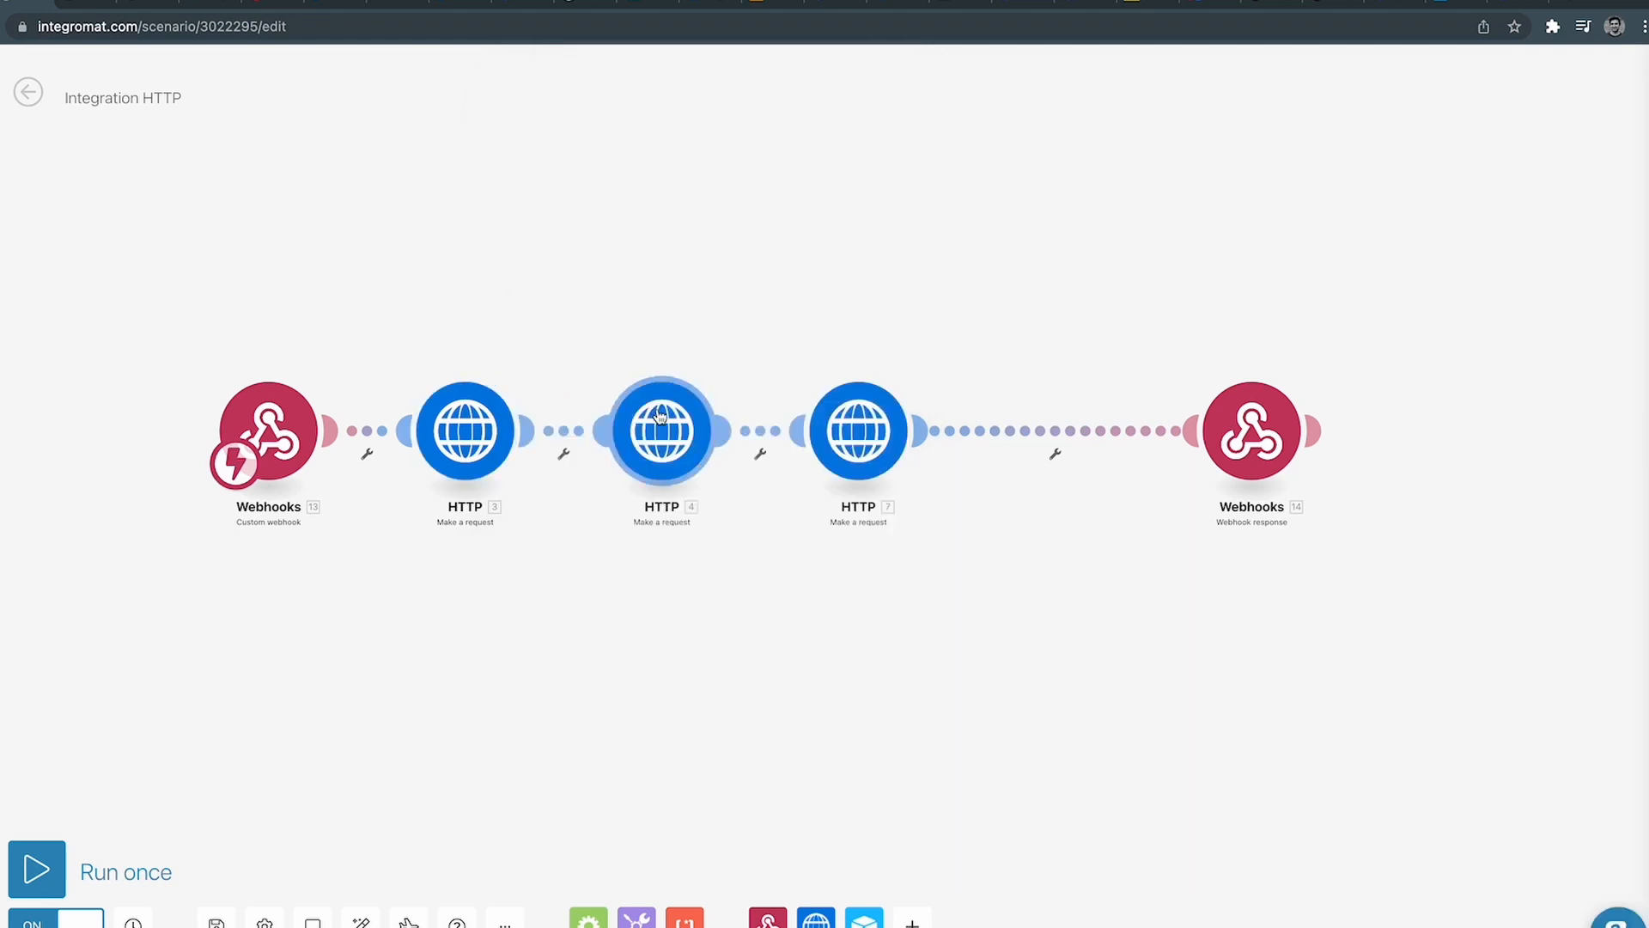
left_click(457, 449)
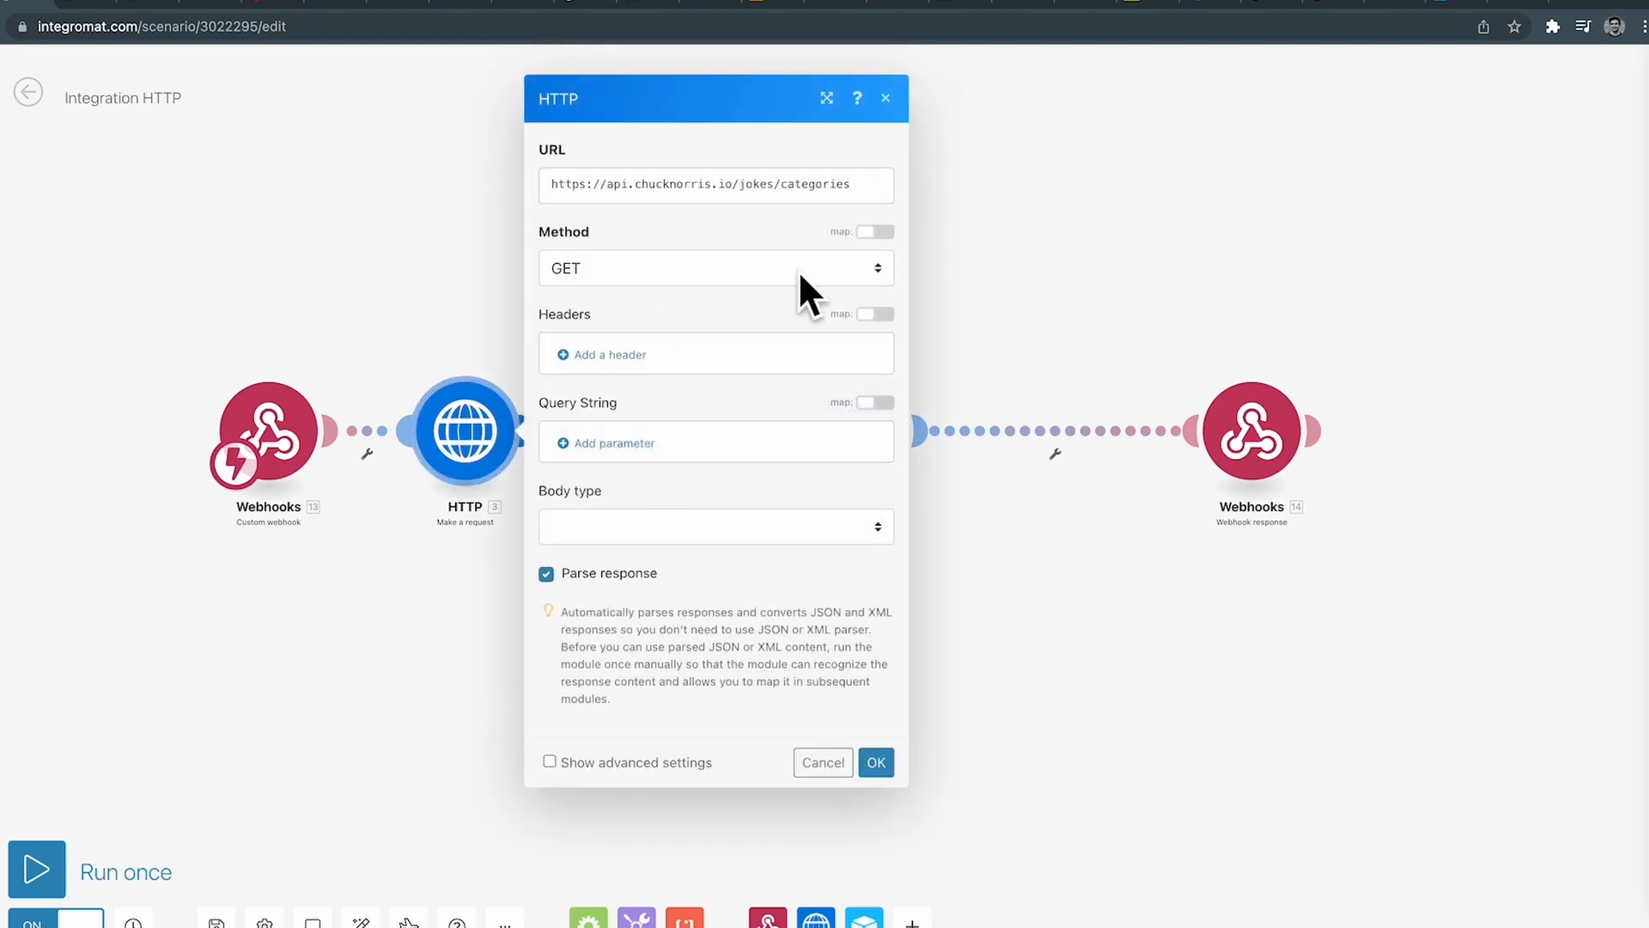
left_click(345, 221)
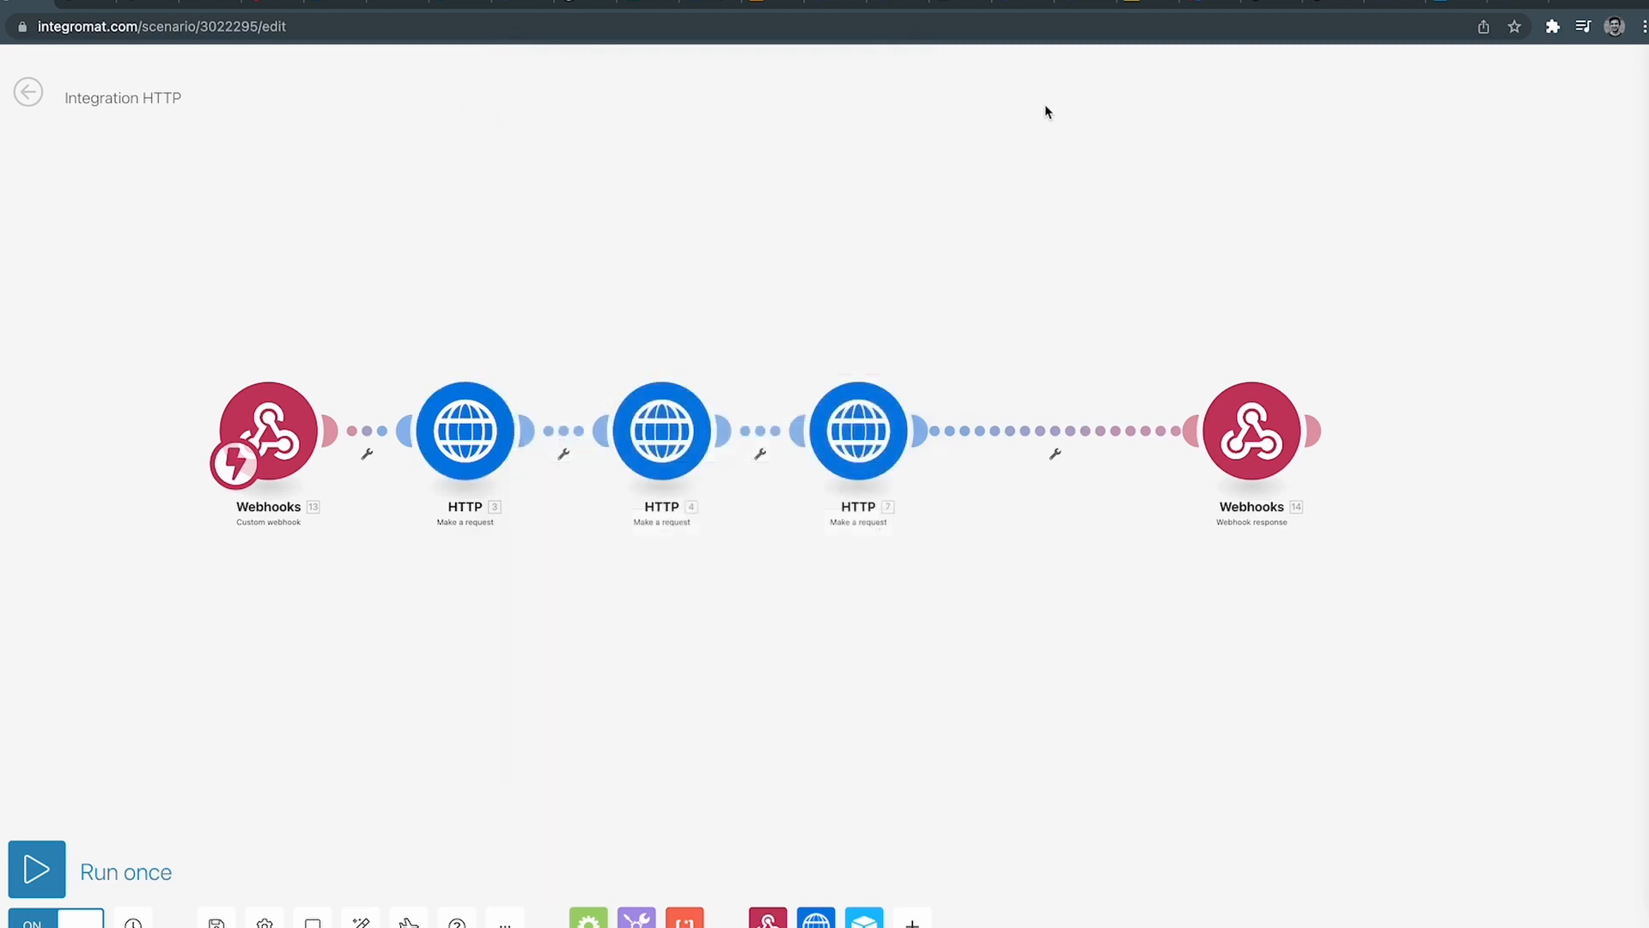
left_click(679, 427)
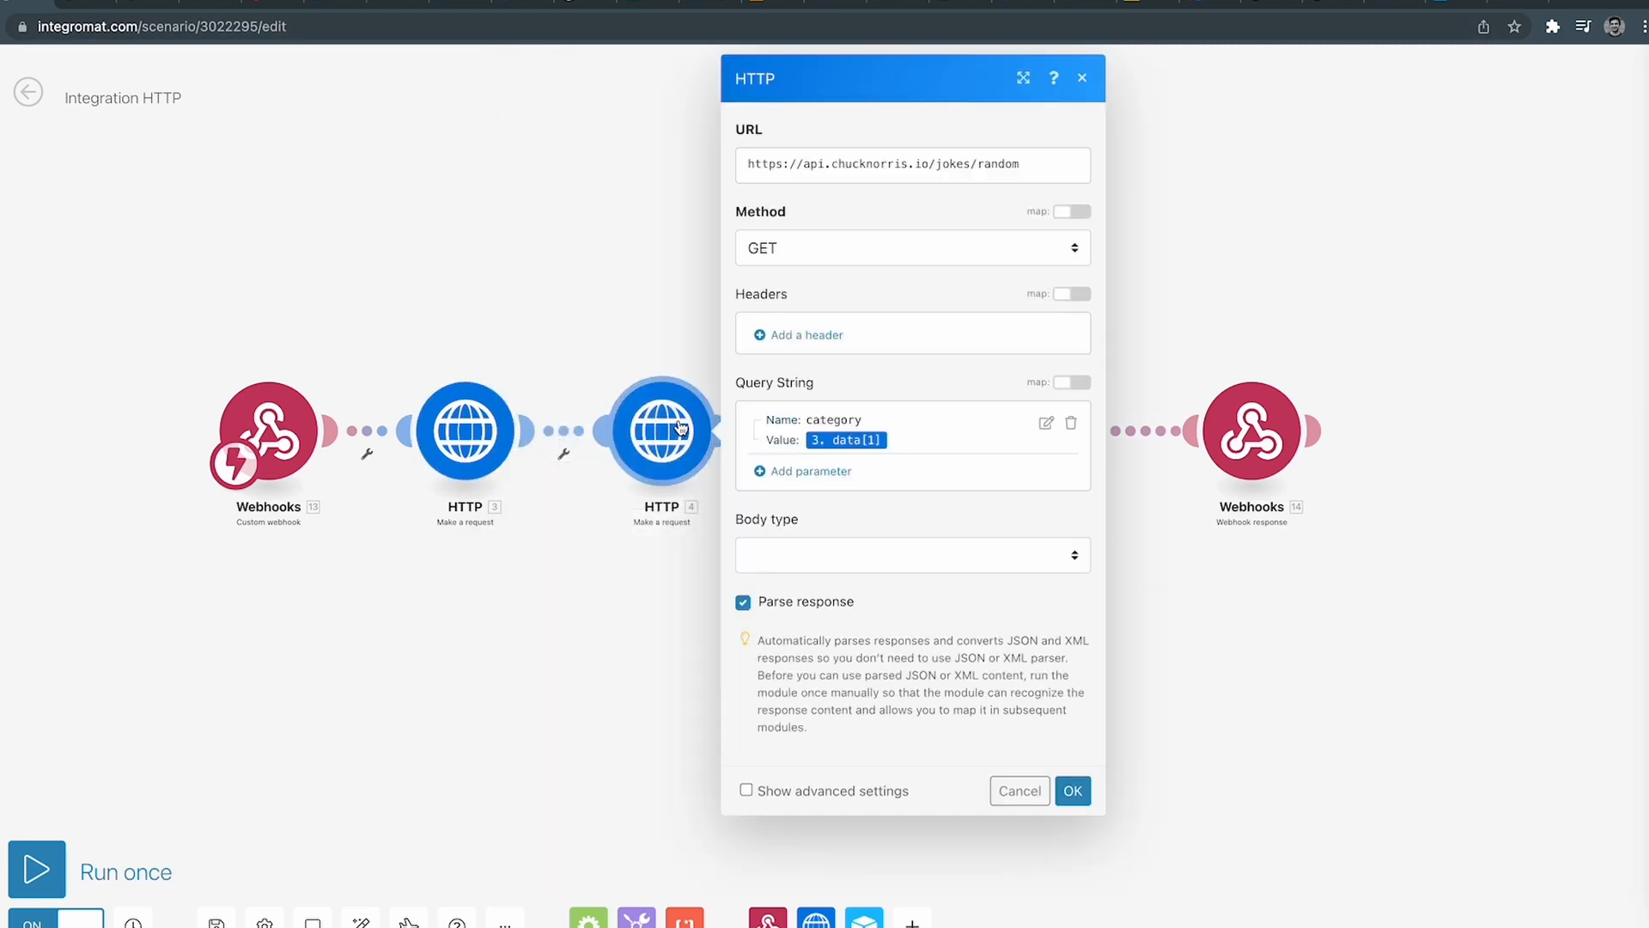
left_click(670, 339)
left_click(683, 451)
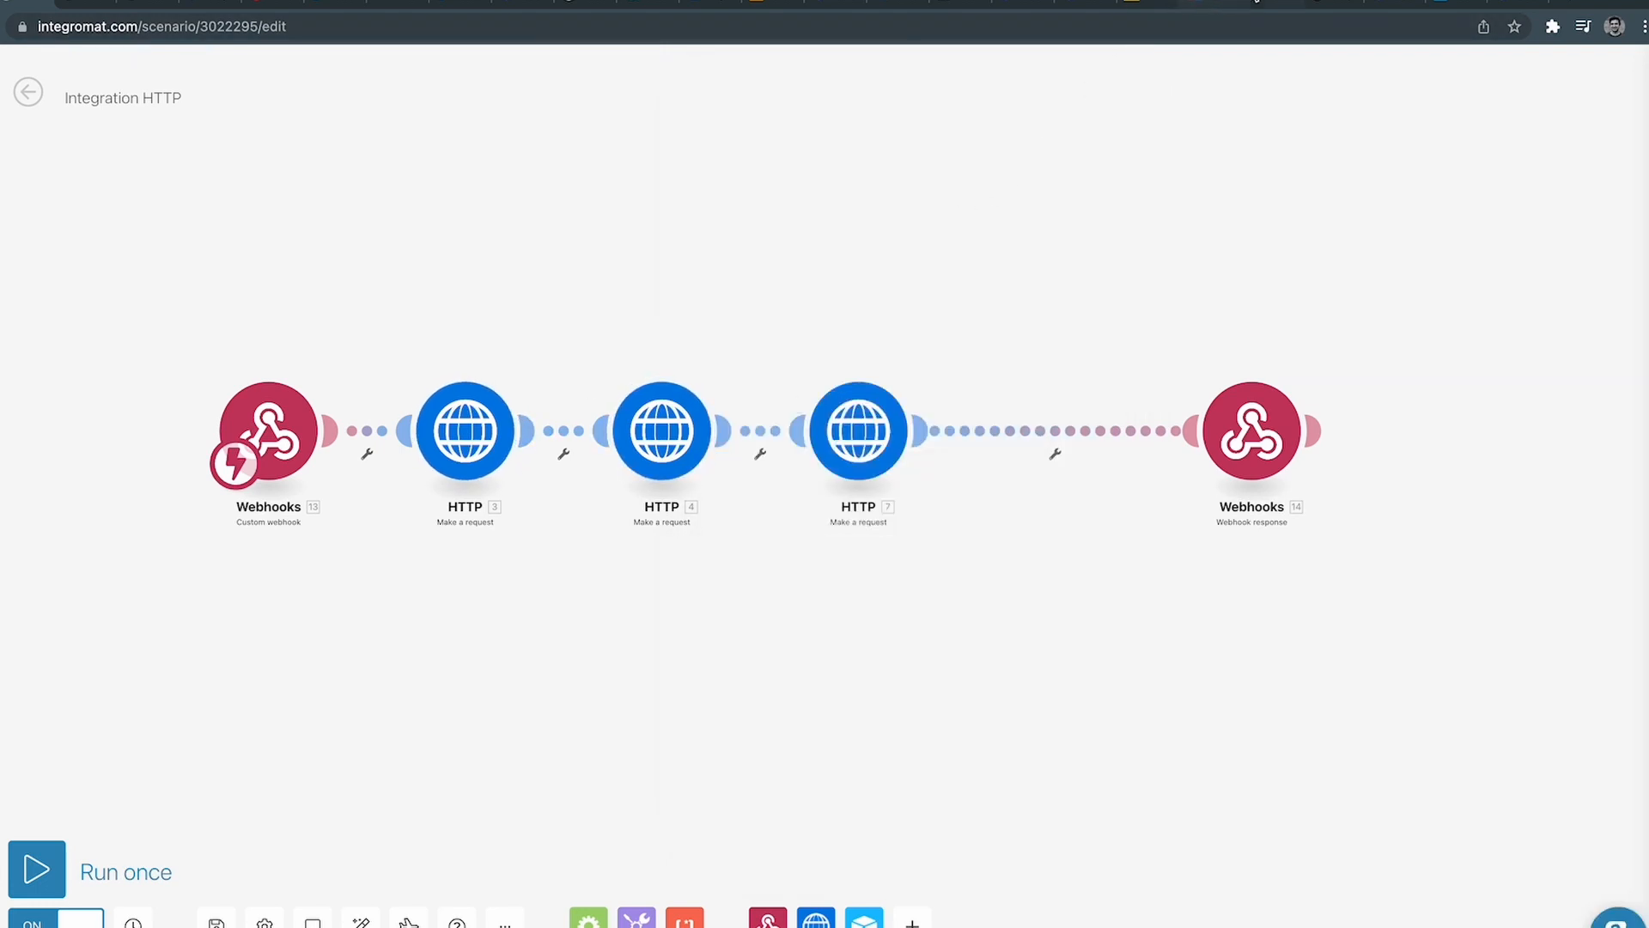
Review the published joke page and its button settings in the Softr editor.
left_click(1256, 4)
scroll(999, 149, "up", 5)
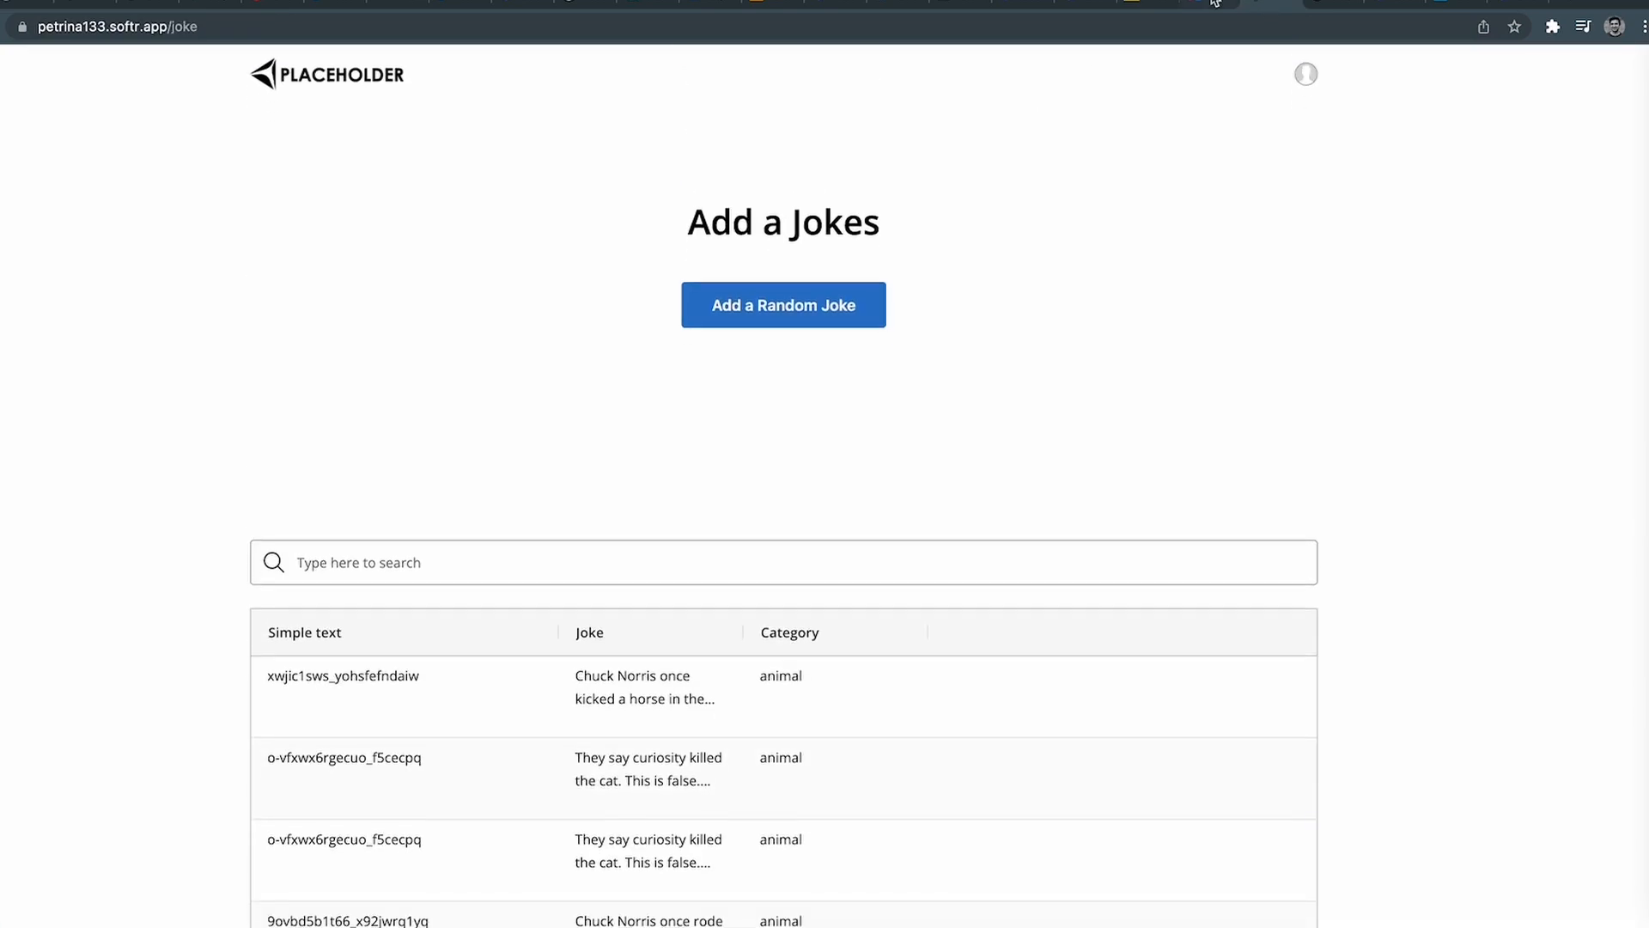
left_click(1204, 3)
left_click(730, 261)
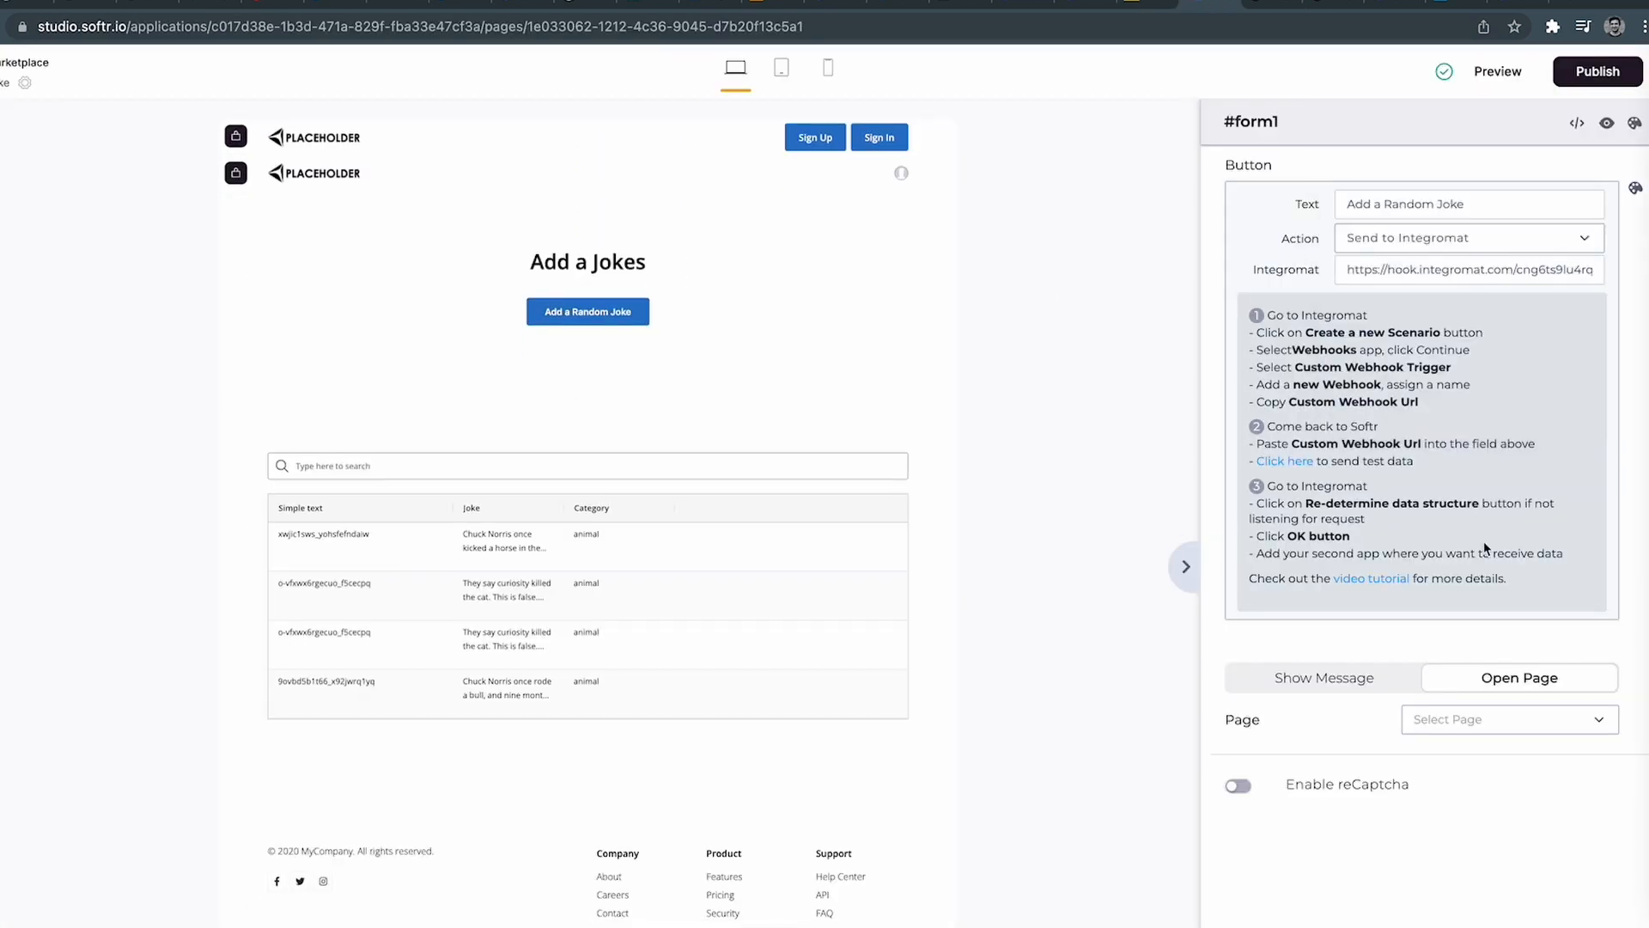
Add a single line text field to the joke form with the placeholder "animal".
scroll(1424, 479, "up", 5)
left_click(1278, 554)
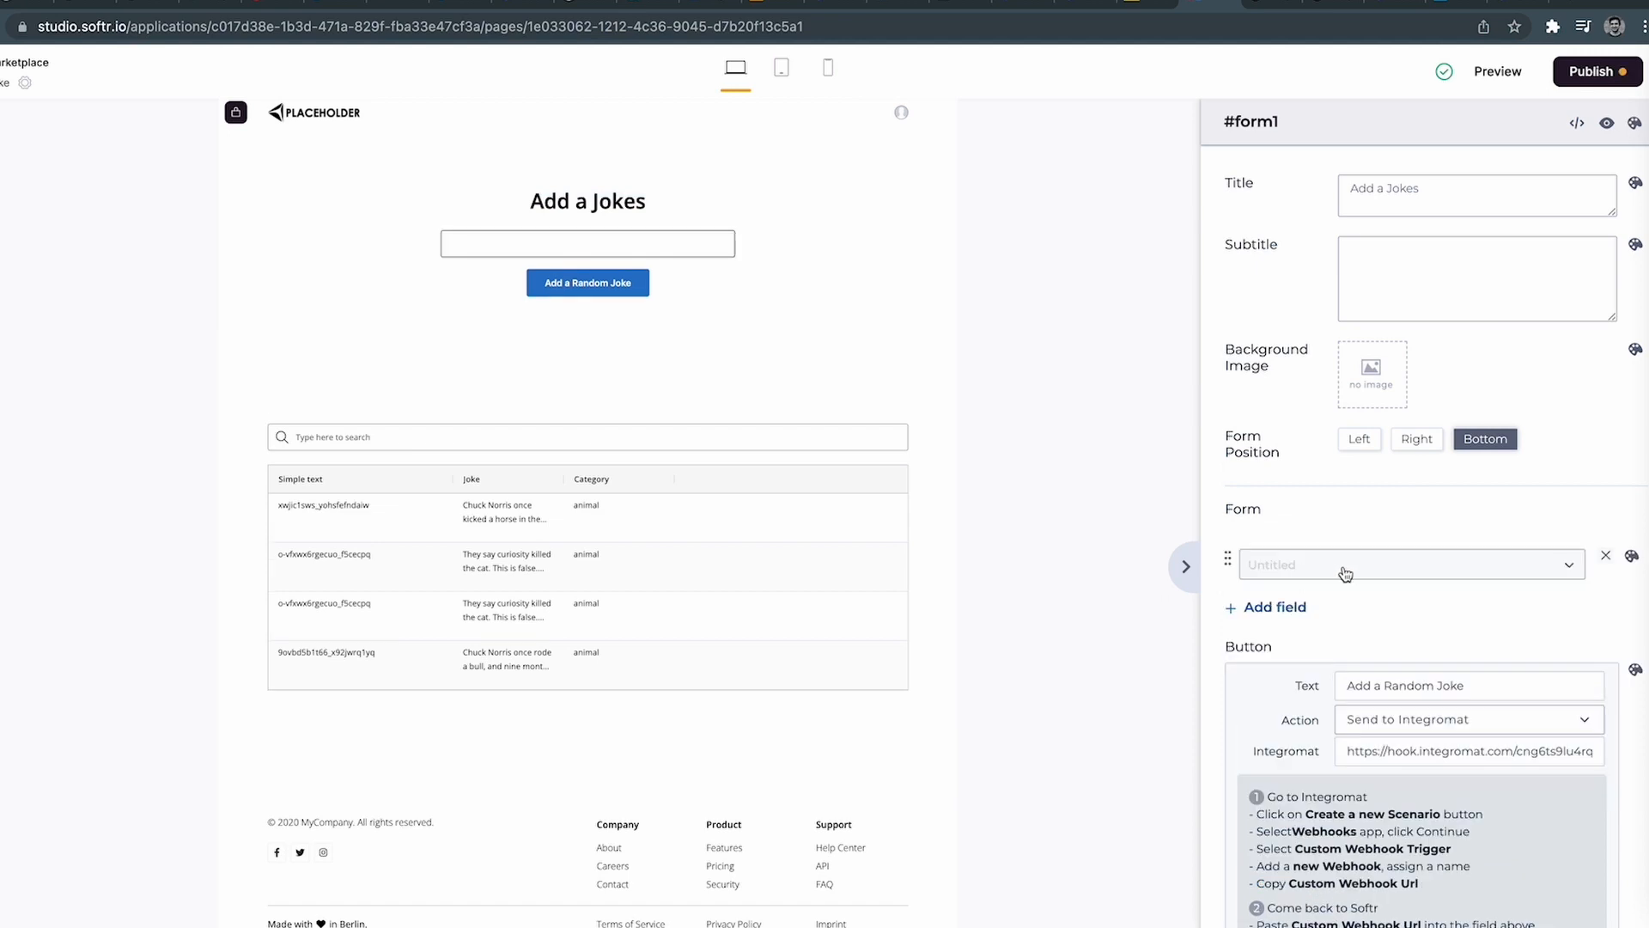
left_click(1366, 609)
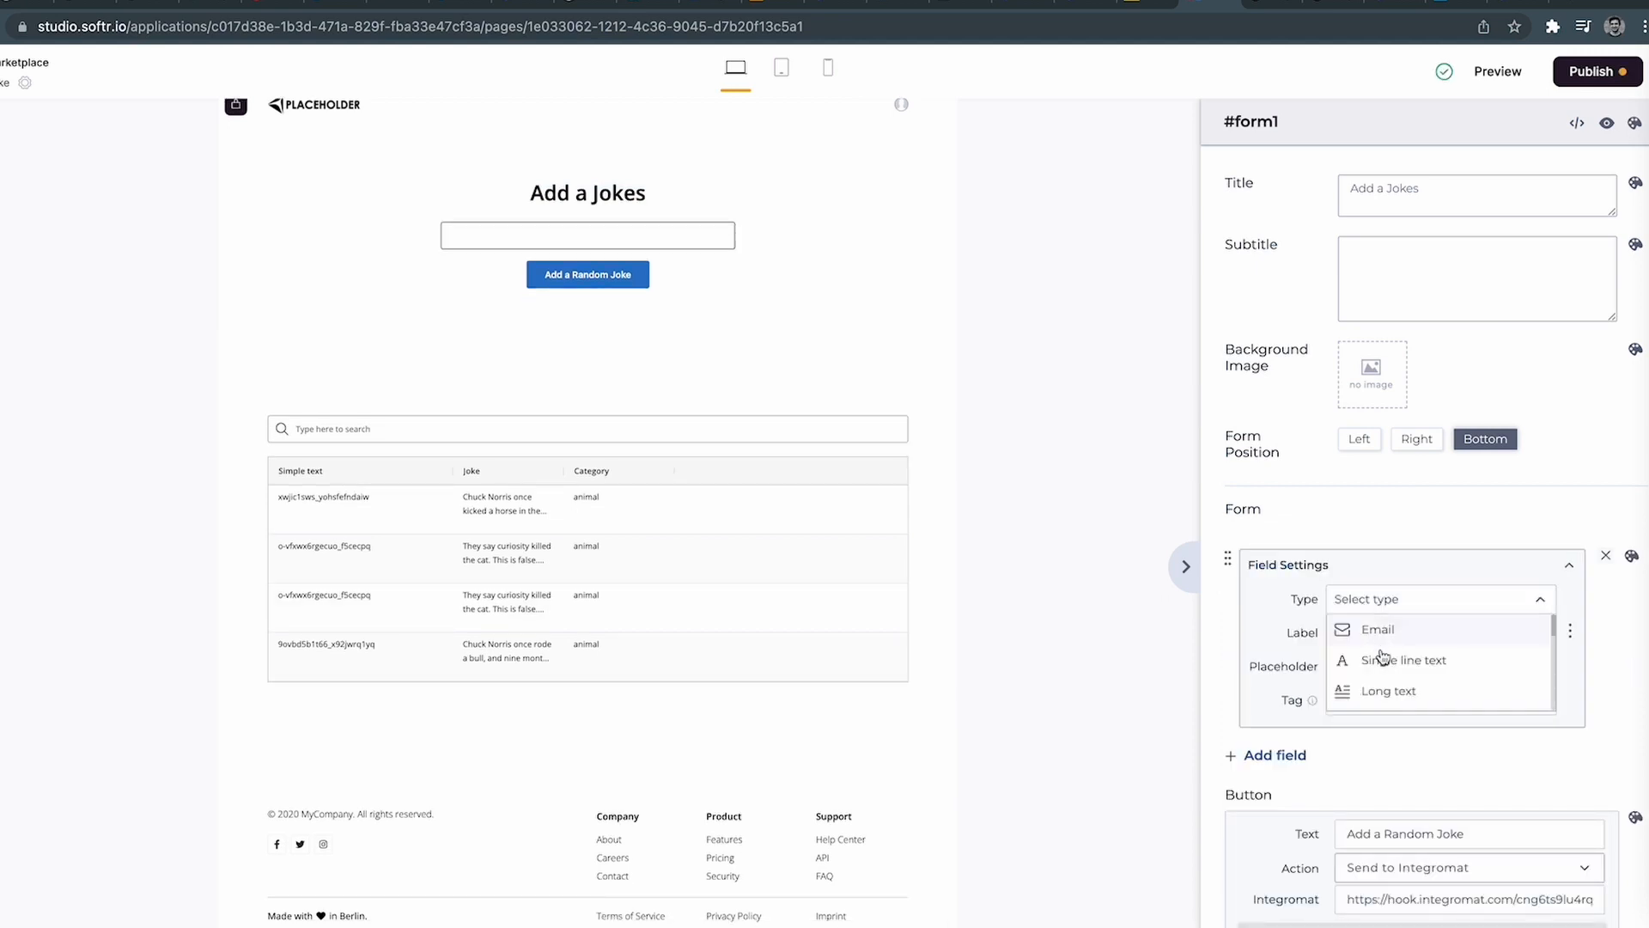
left_click(1402, 662)
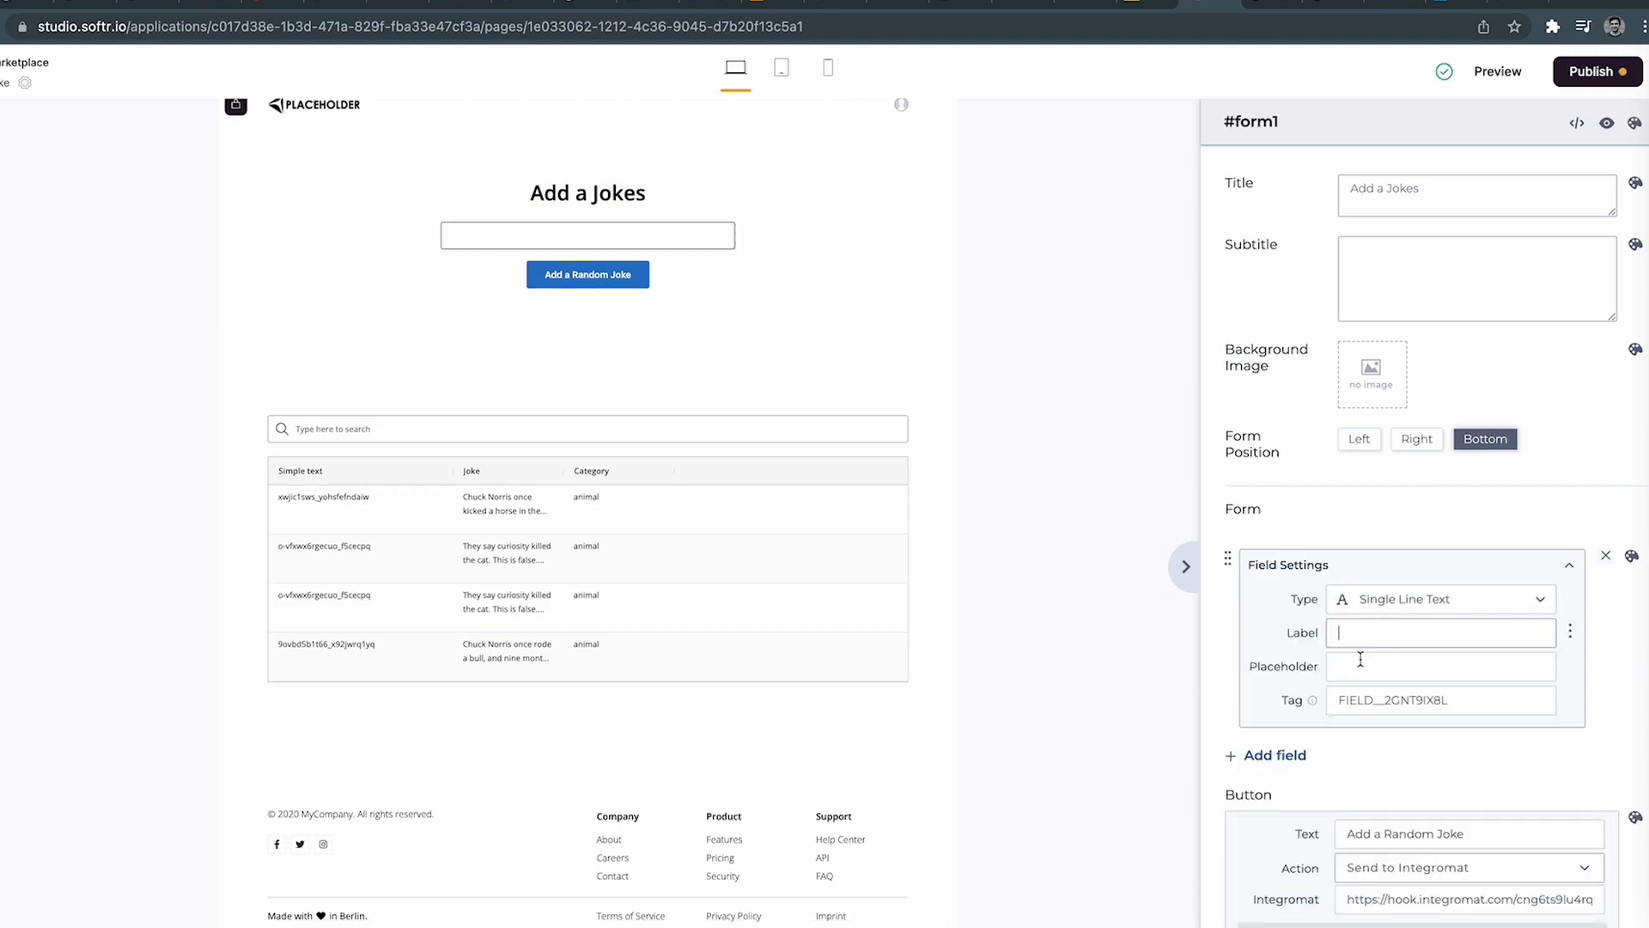
left_click(1360, 666)
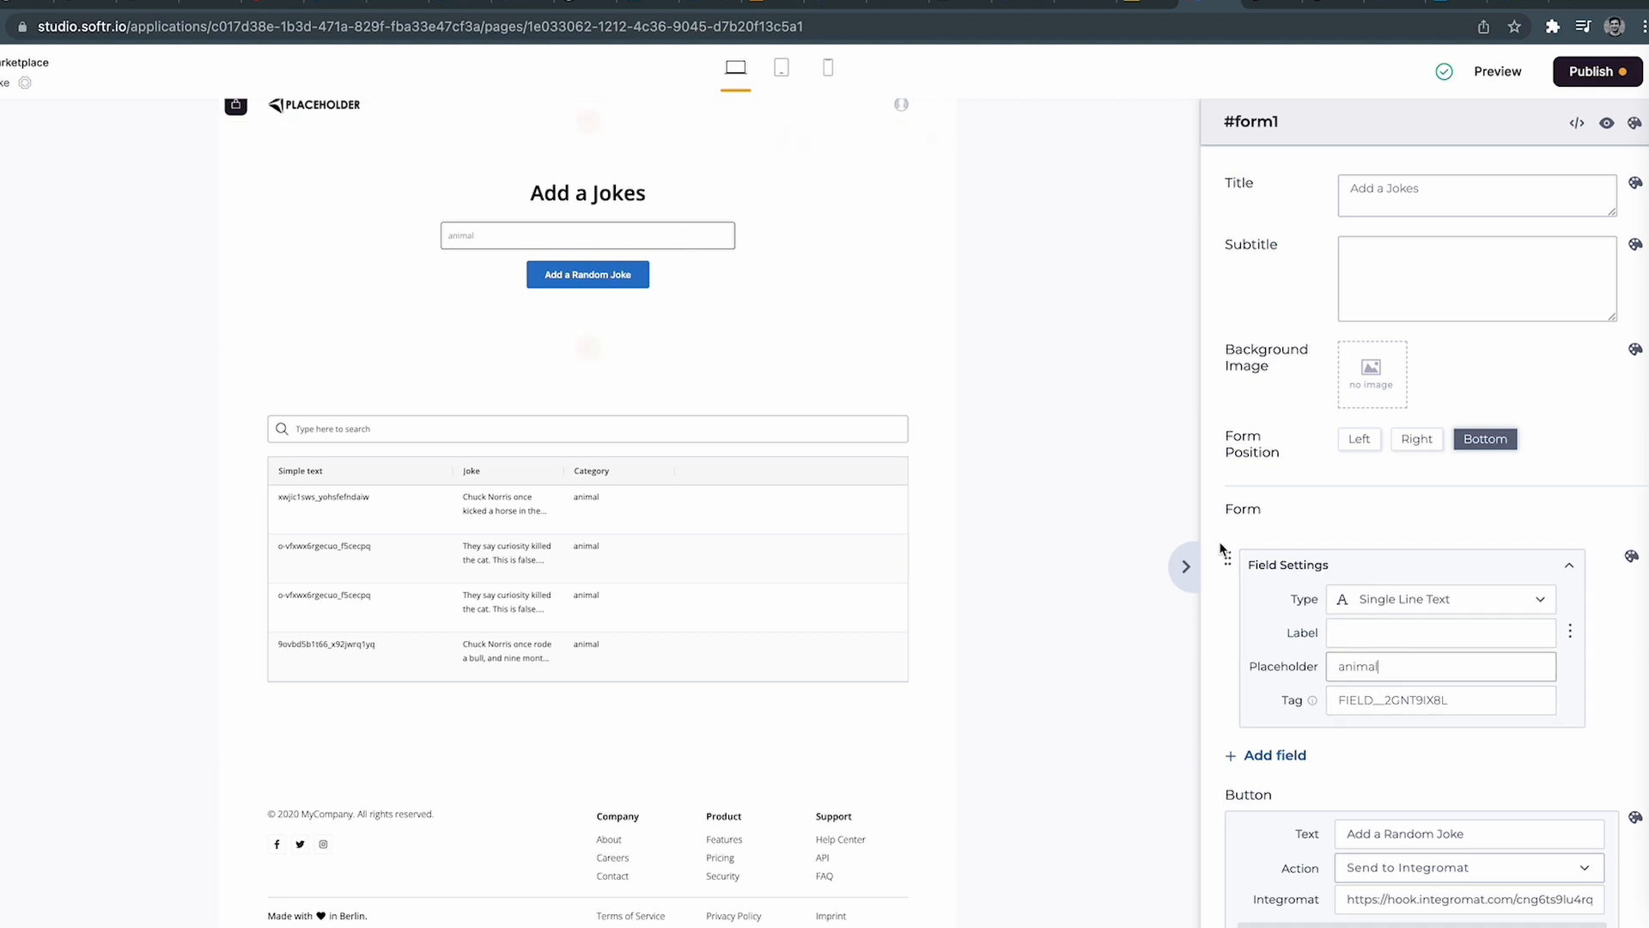
Change the new form field's type to Dropdown and enter "animal;" as its first option.
left_click(1375, 599)
scroll(1386, 669, "down", 3)
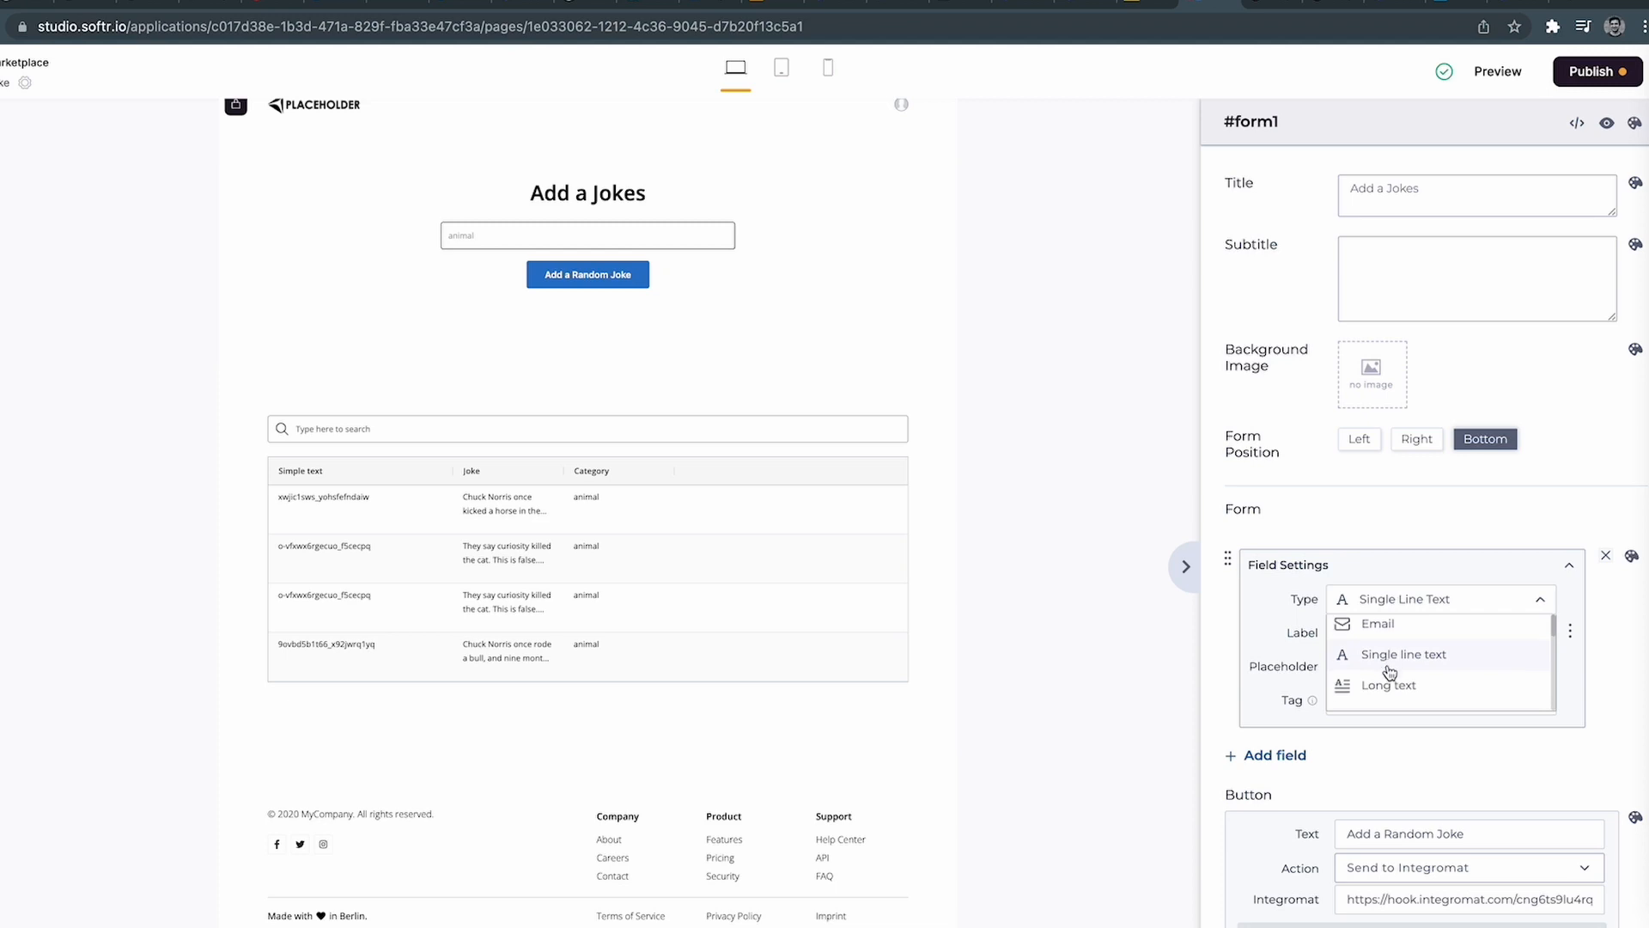
scroll(1374, 657, "up", 3)
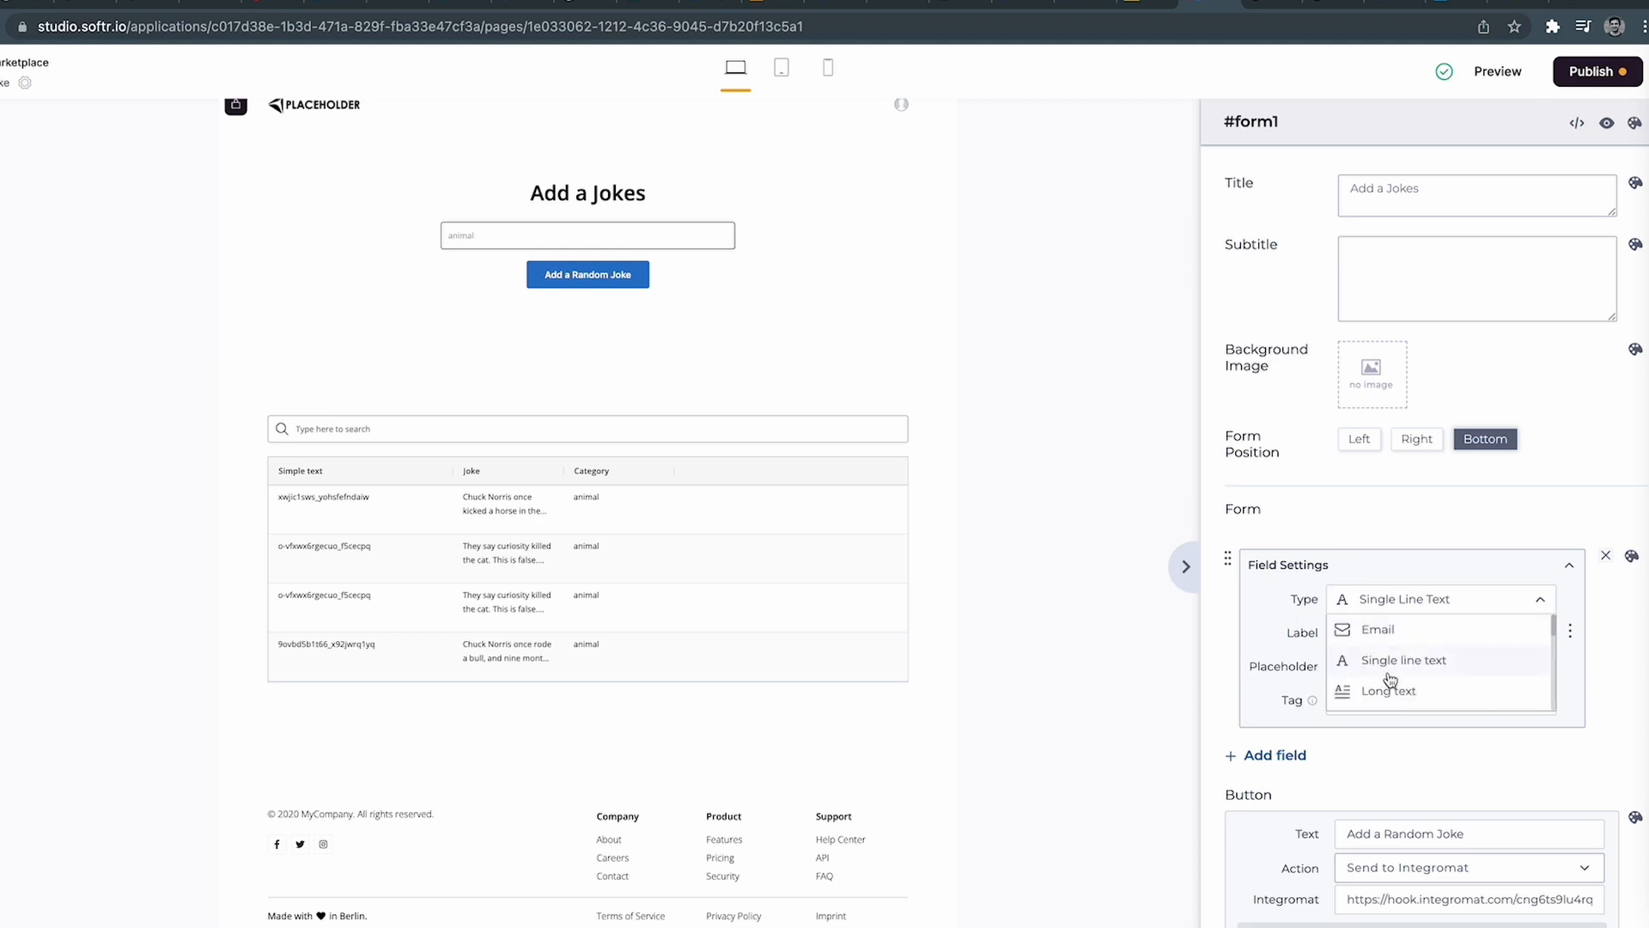
scroll(1415, 666, "down", 3)
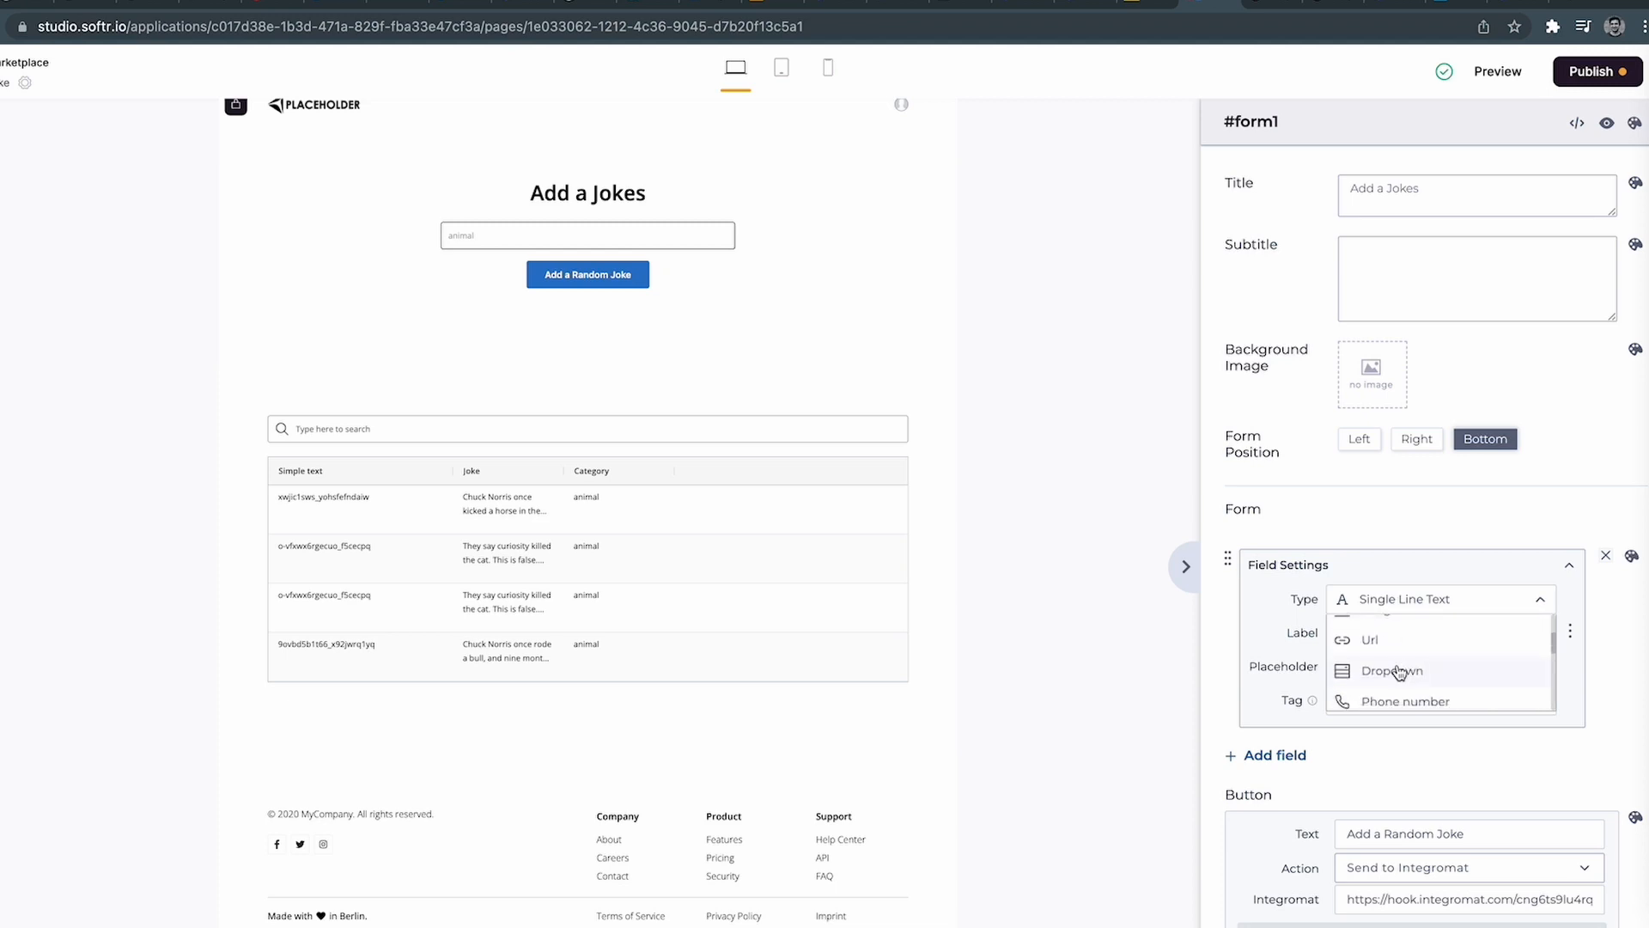
scroll(1383, 662, "up", 3)
scroll(1413, 685, "down", 1)
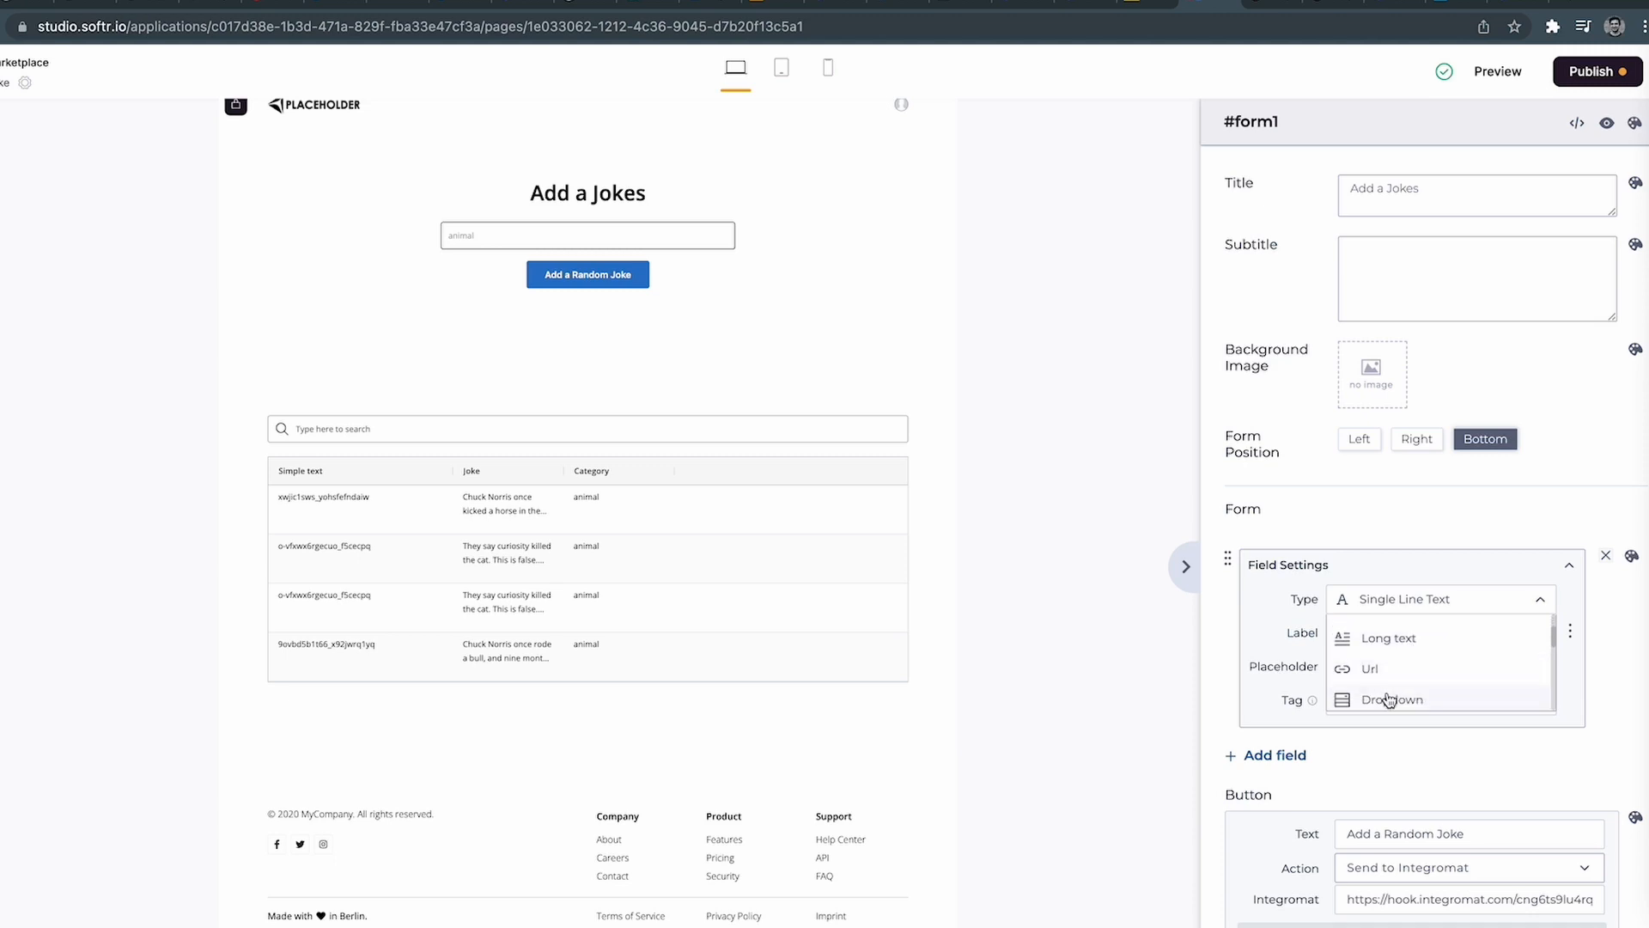
left_click(1385, 697)
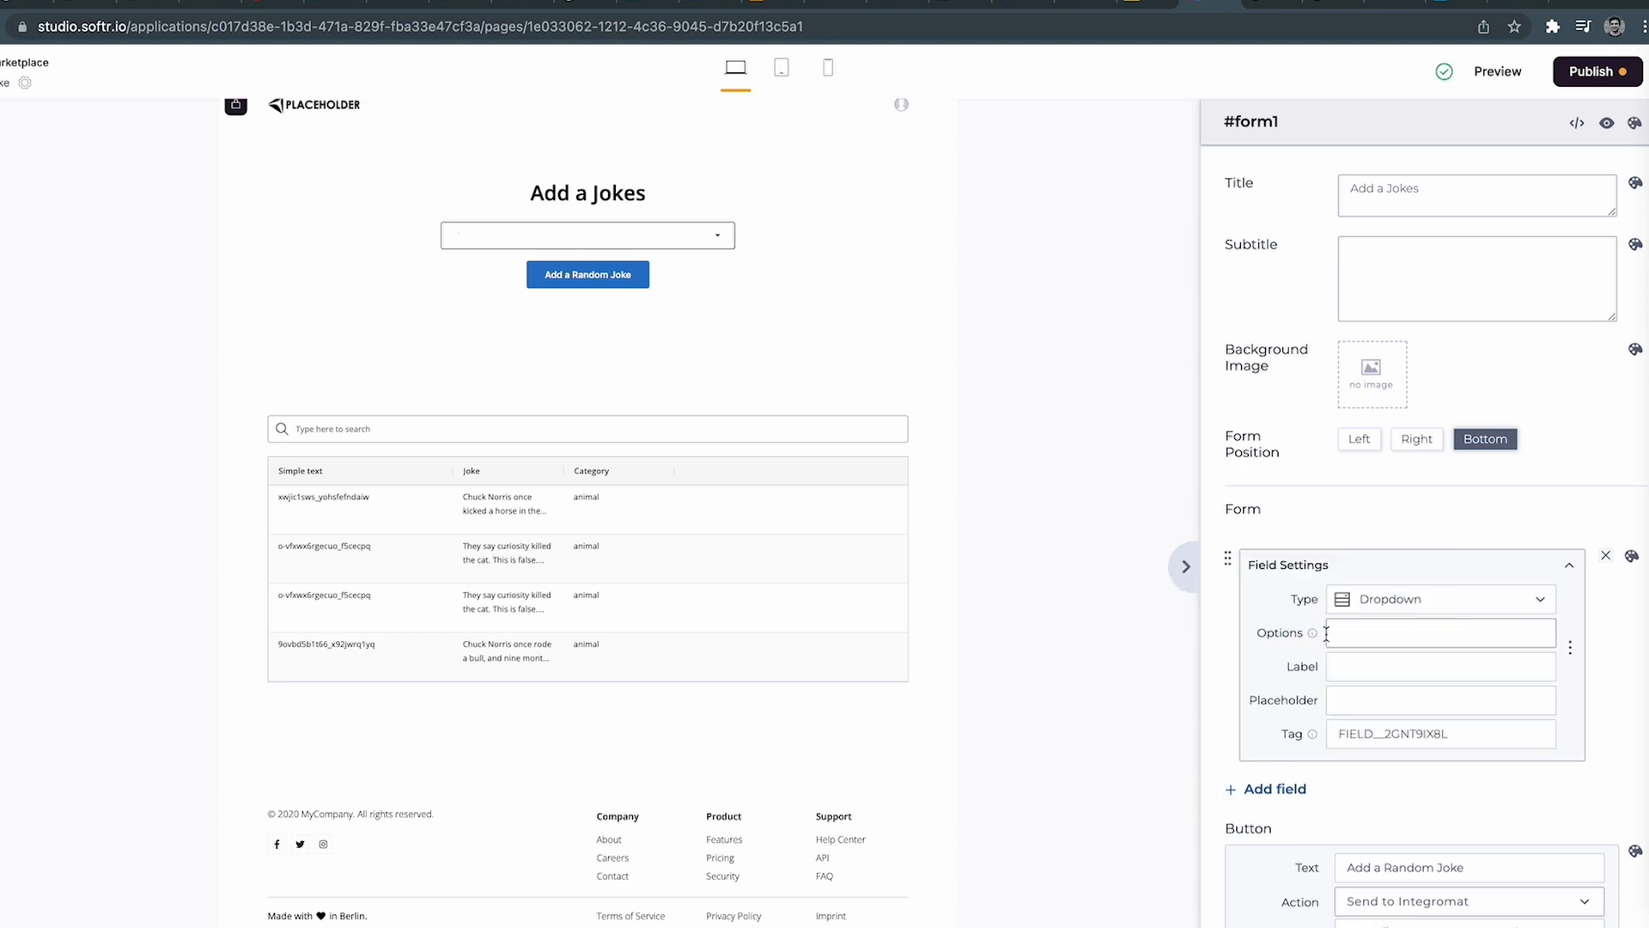
mouse_move(1313, 634)
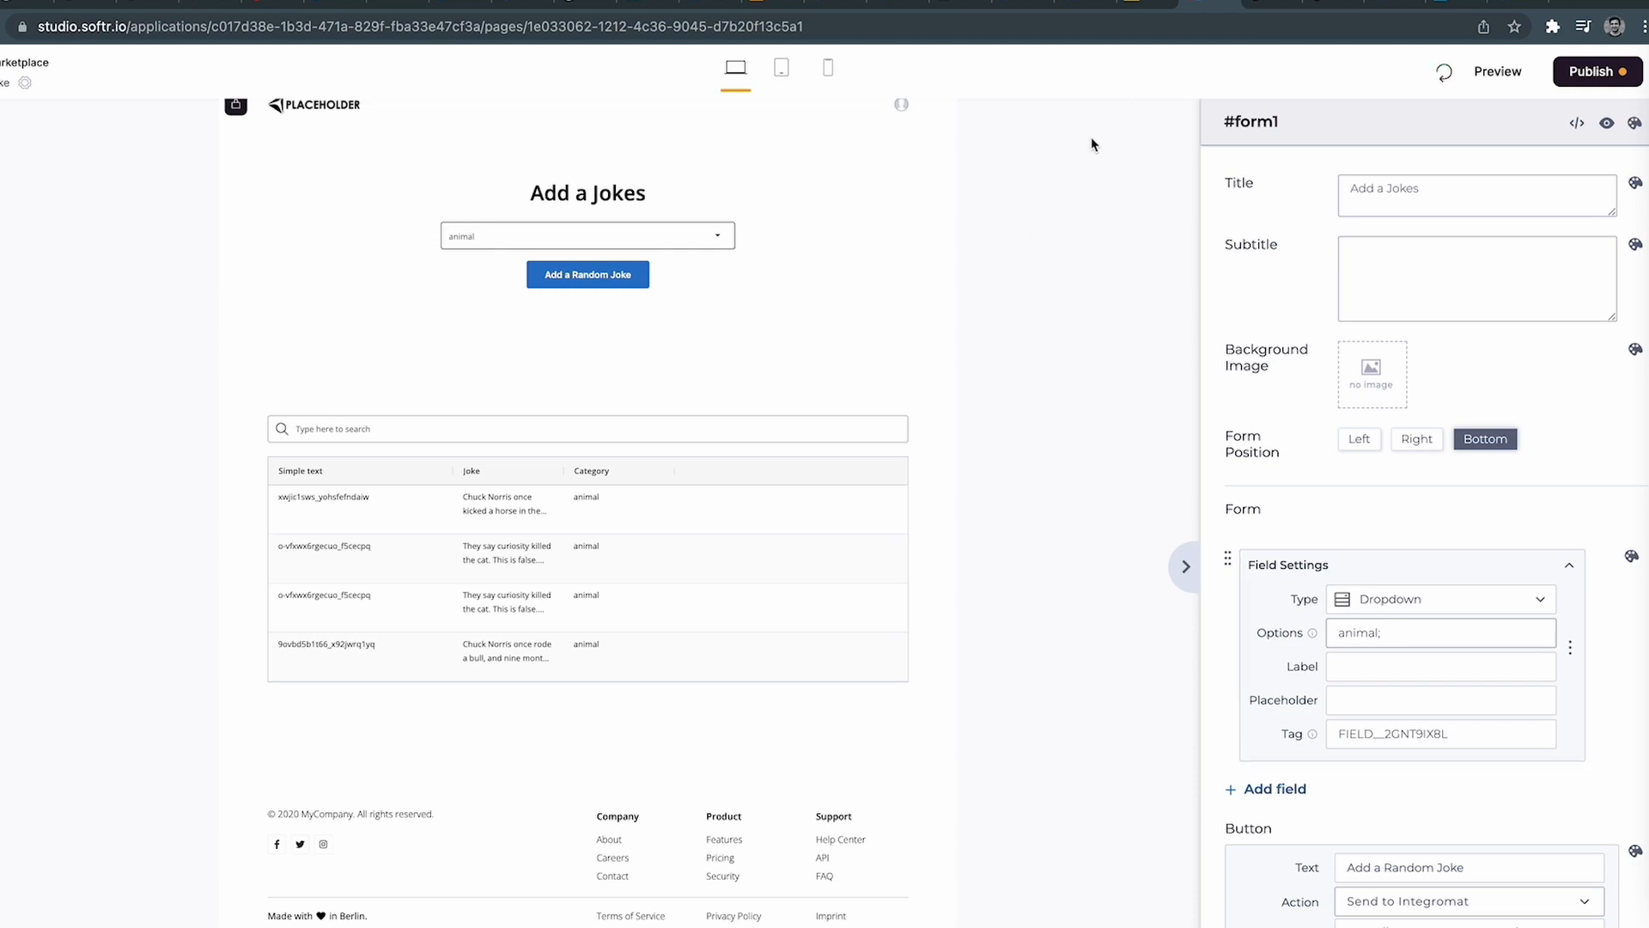
Switch to Integromat and examine the category data output by the first HTTP module in the 15:58 run of the scenario history.
left_click(19, 7)
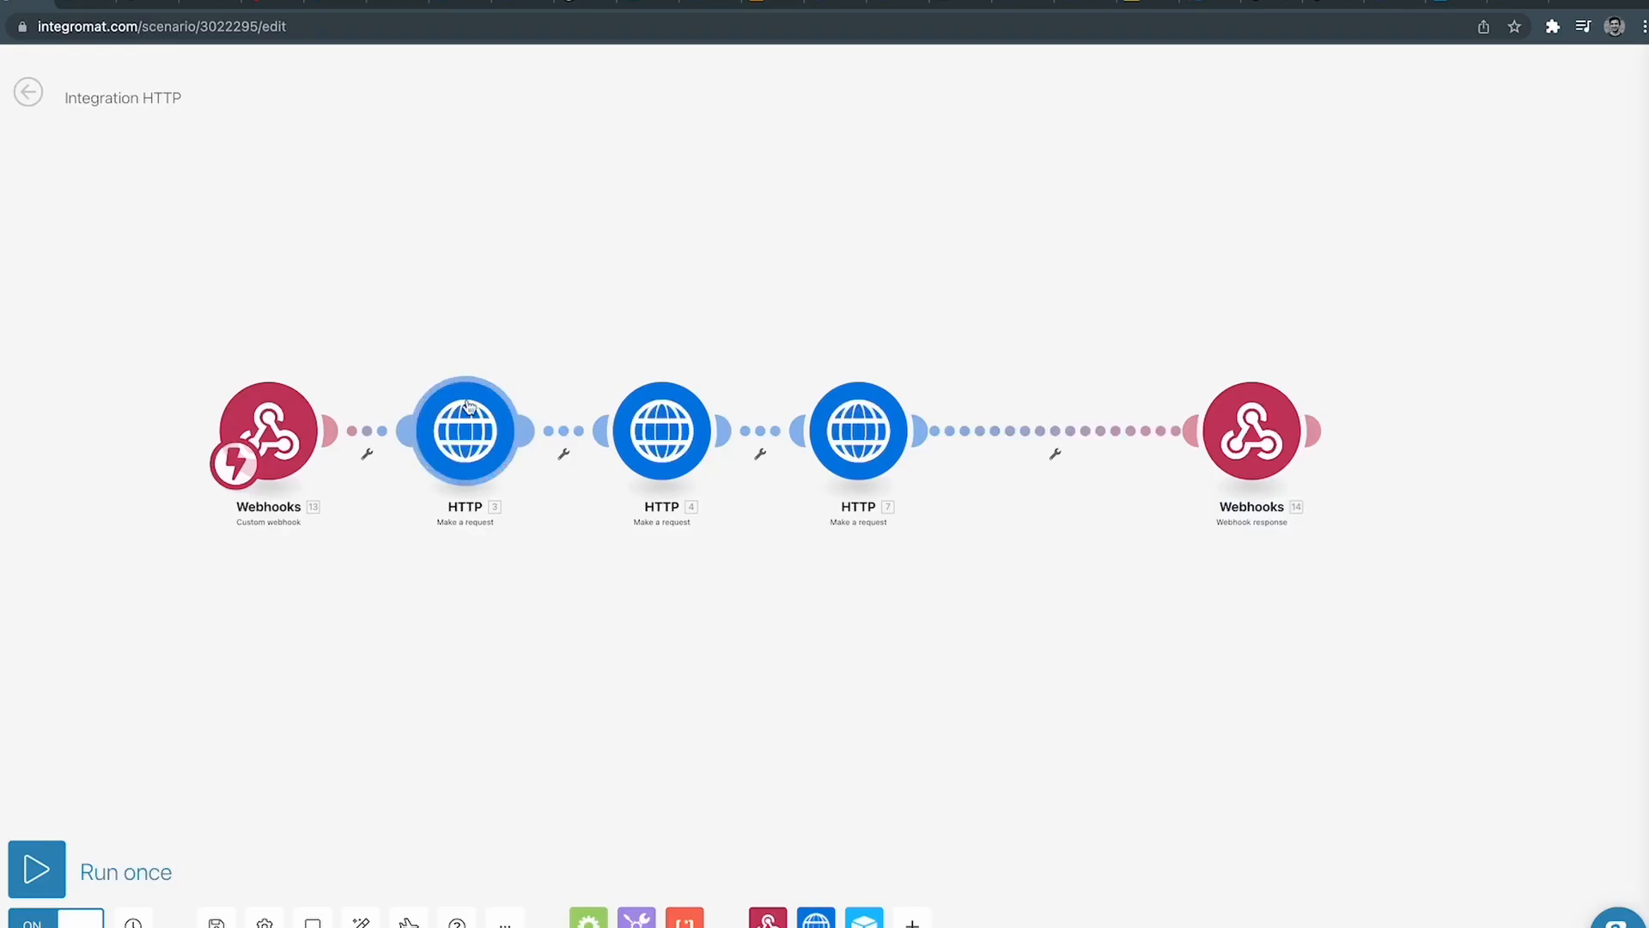
left_click(28, 92)
left_click(993, 239)
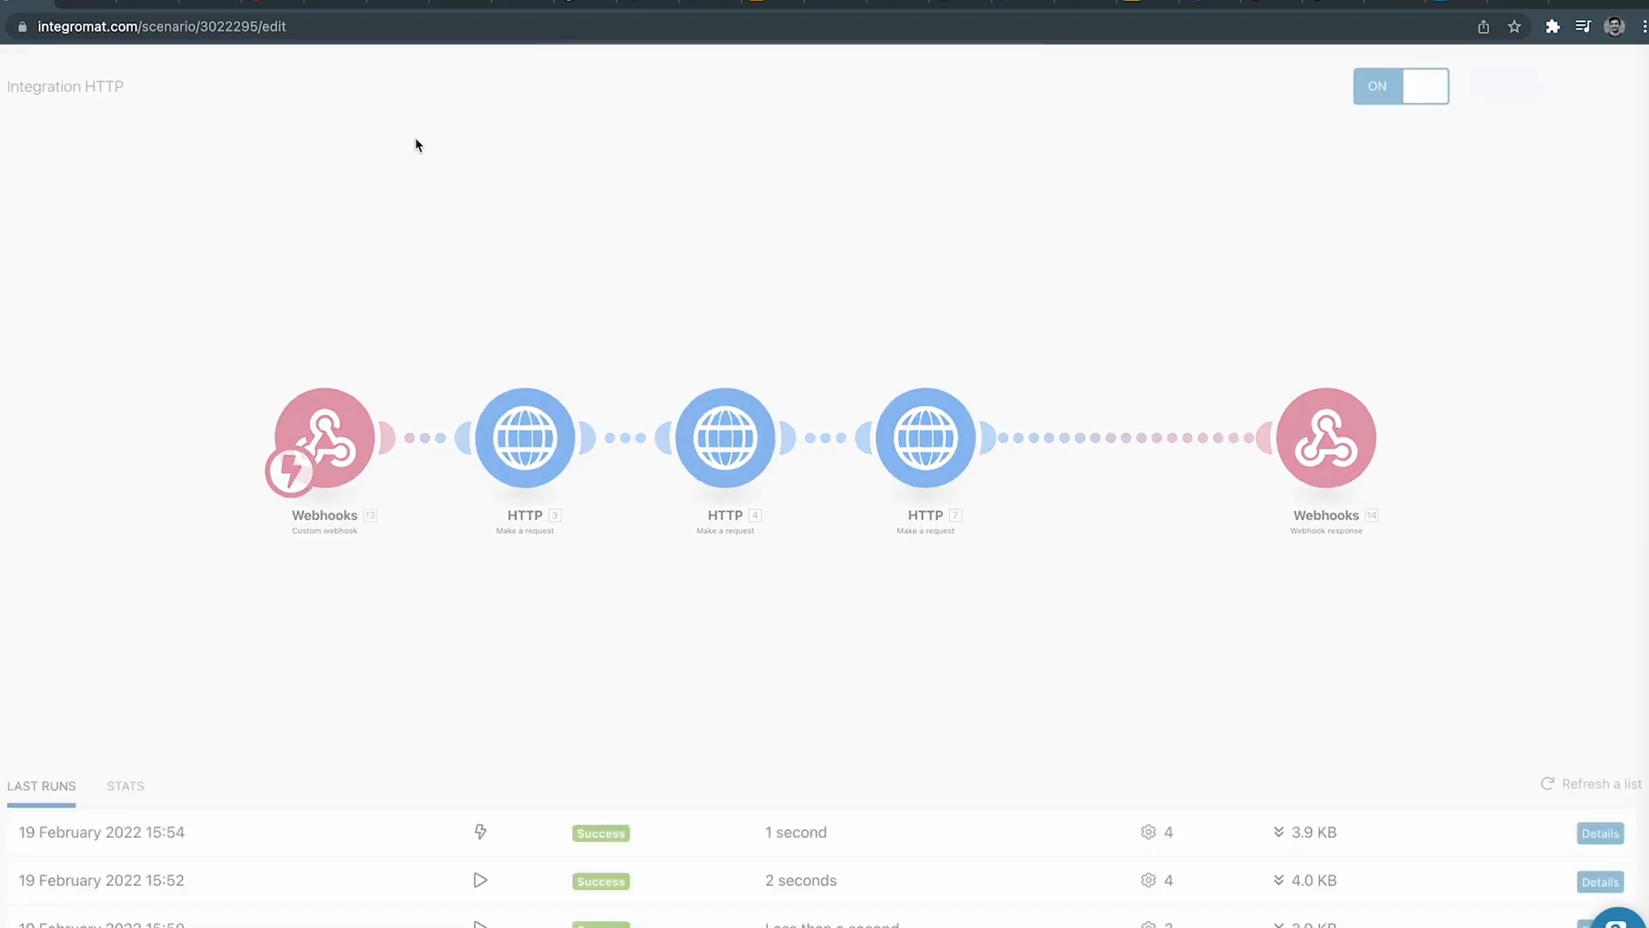
left_click(124, 136)
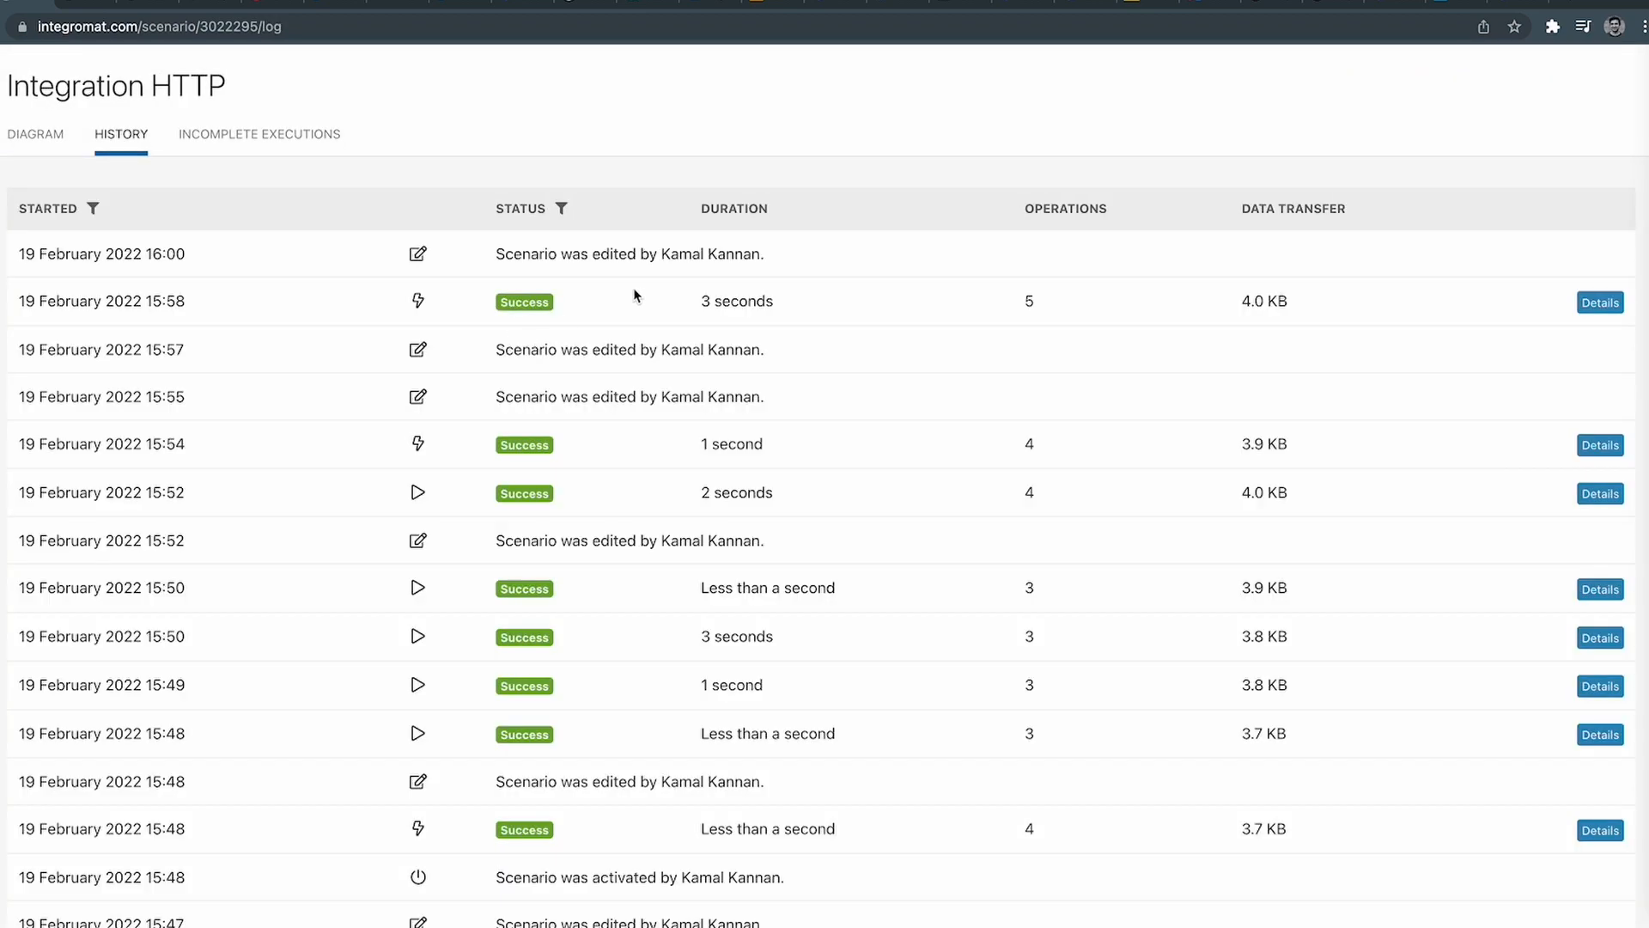
left_click(1601, 302)
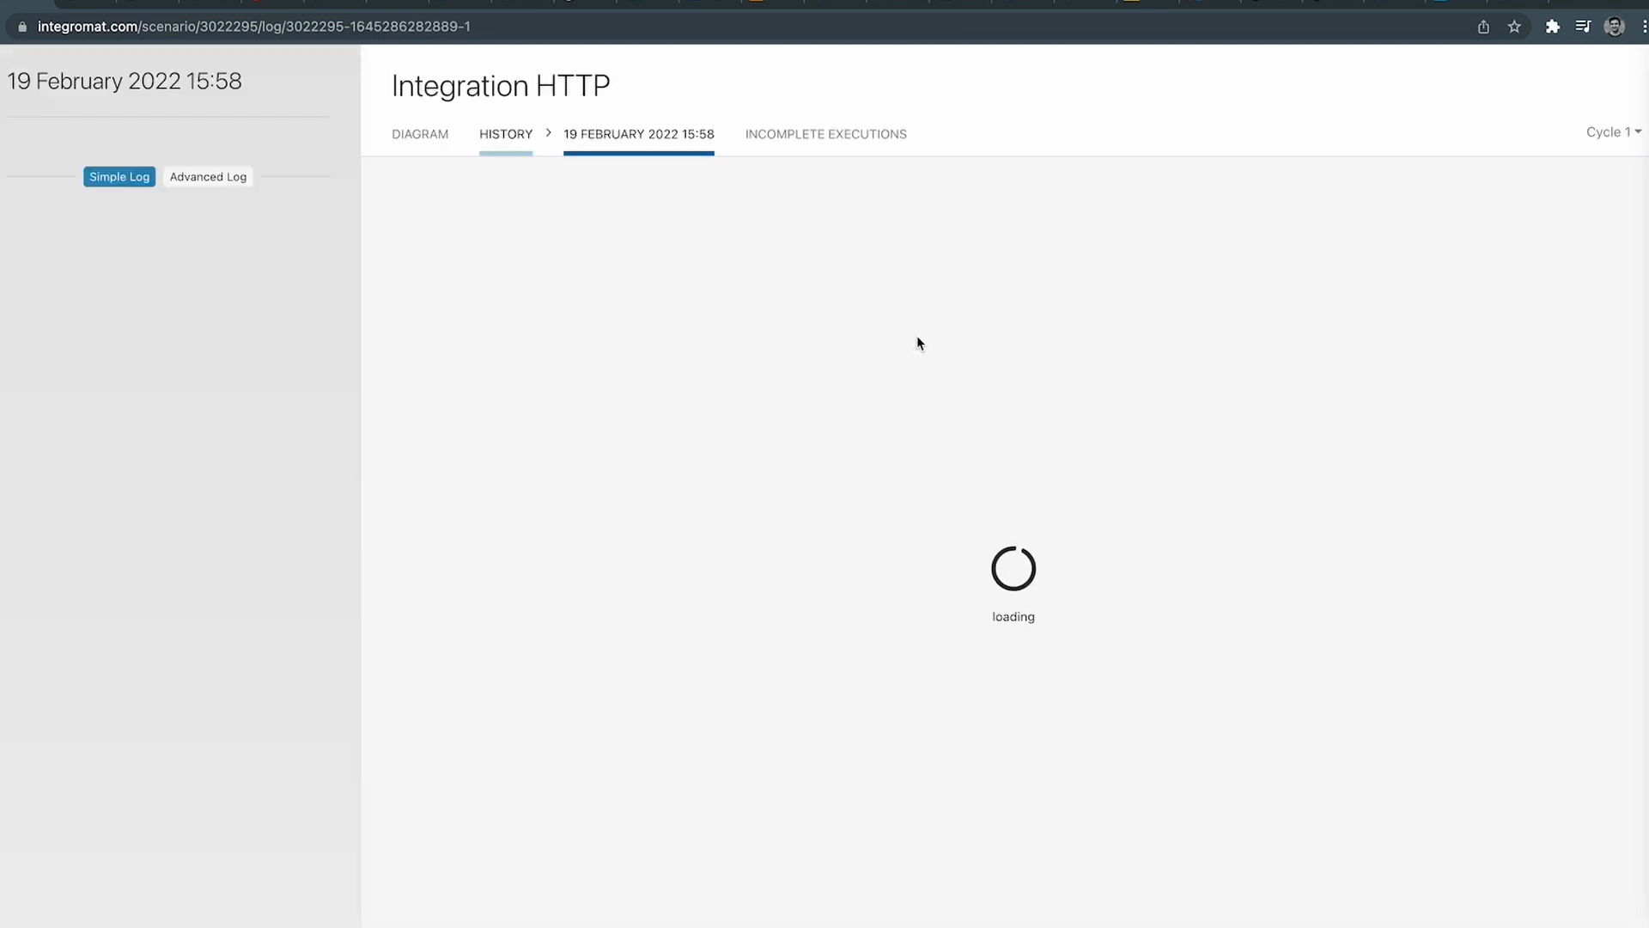
left_click(1051, 501)
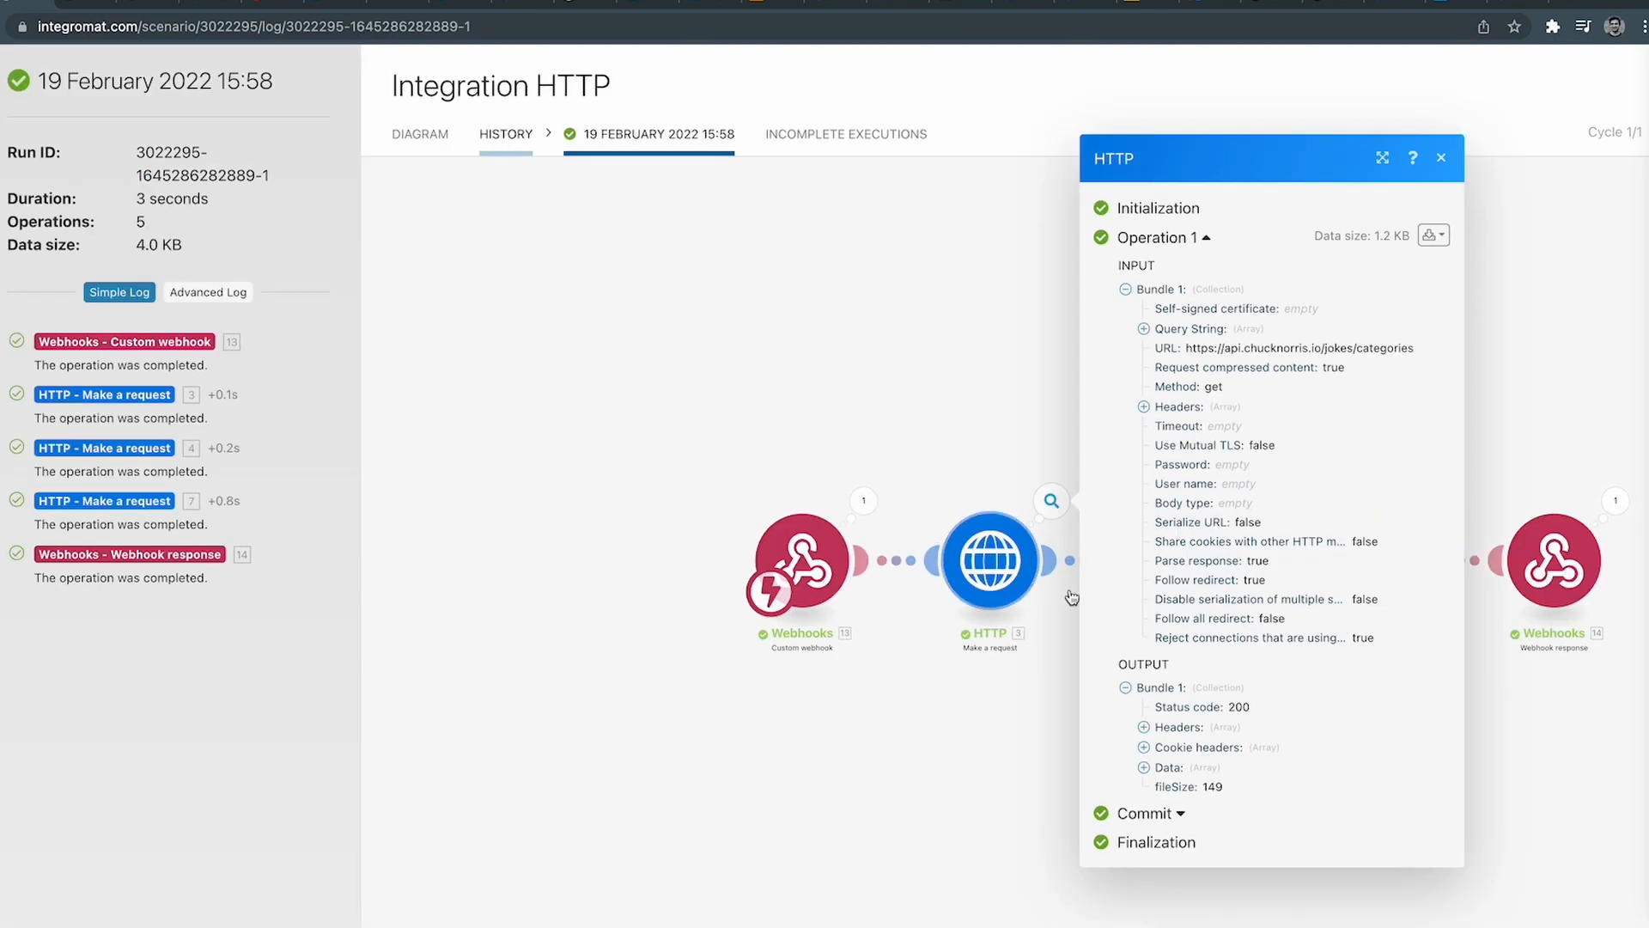
left_click(1144, 768)
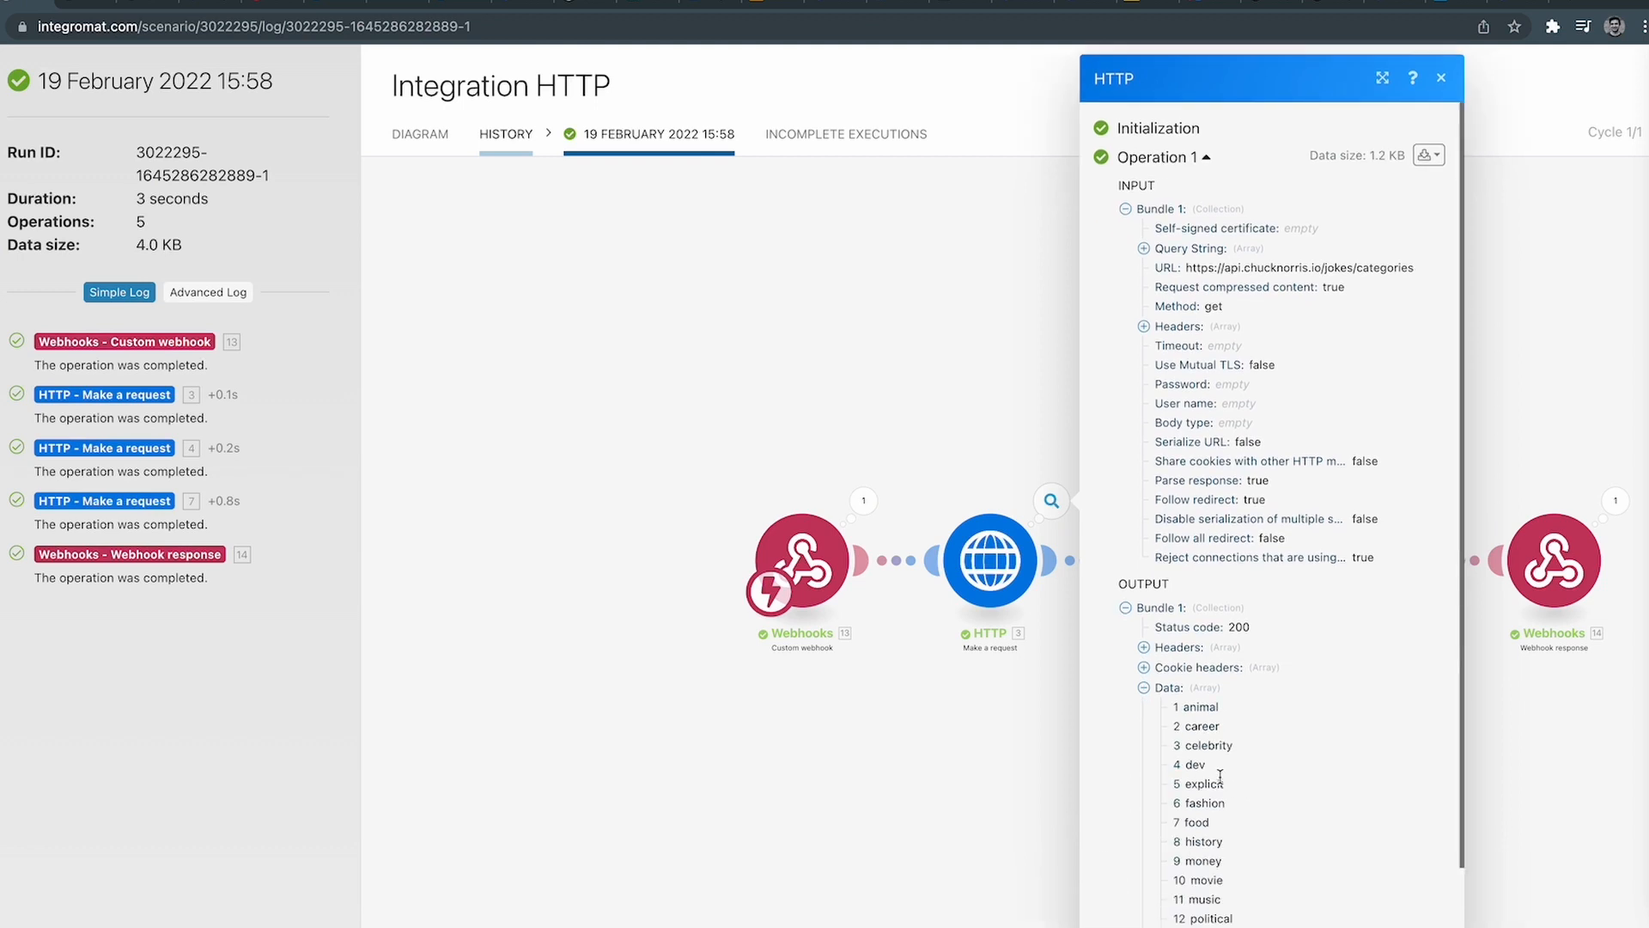
Copy the category "career" from the run output and add it to the Softr dropdown's options after "animal;".
double_click(1210, 727)
key("super+c")
left_click(1213, 10)
left_click(1432, 633)
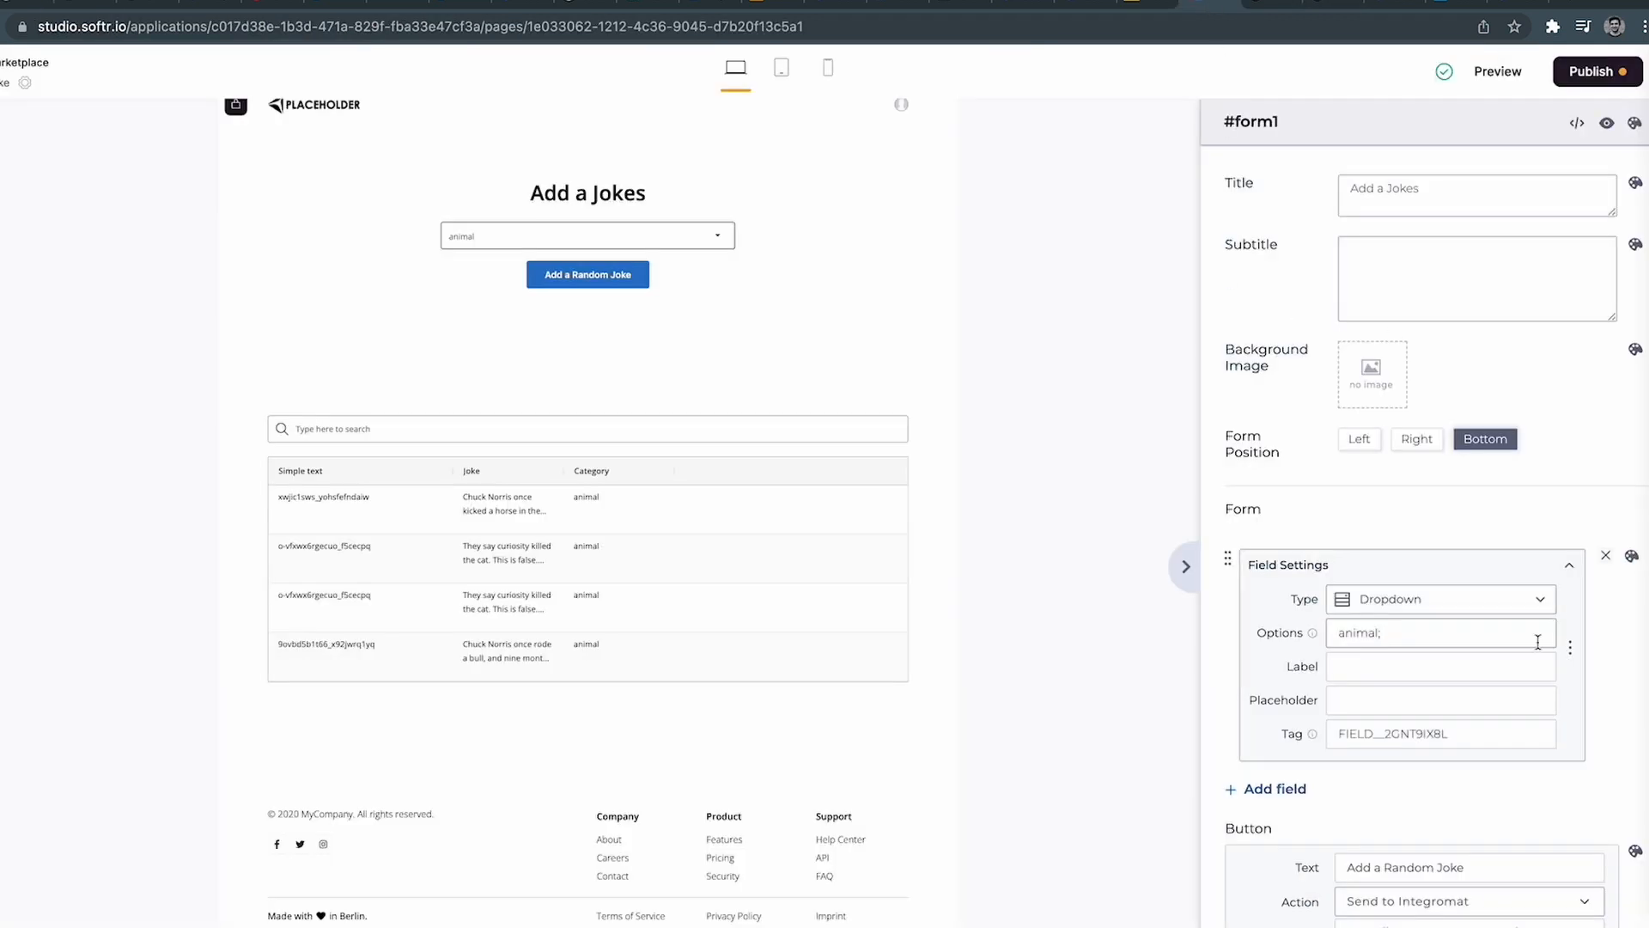
key("super+v")
scroll(1417, 812, "down", 1)
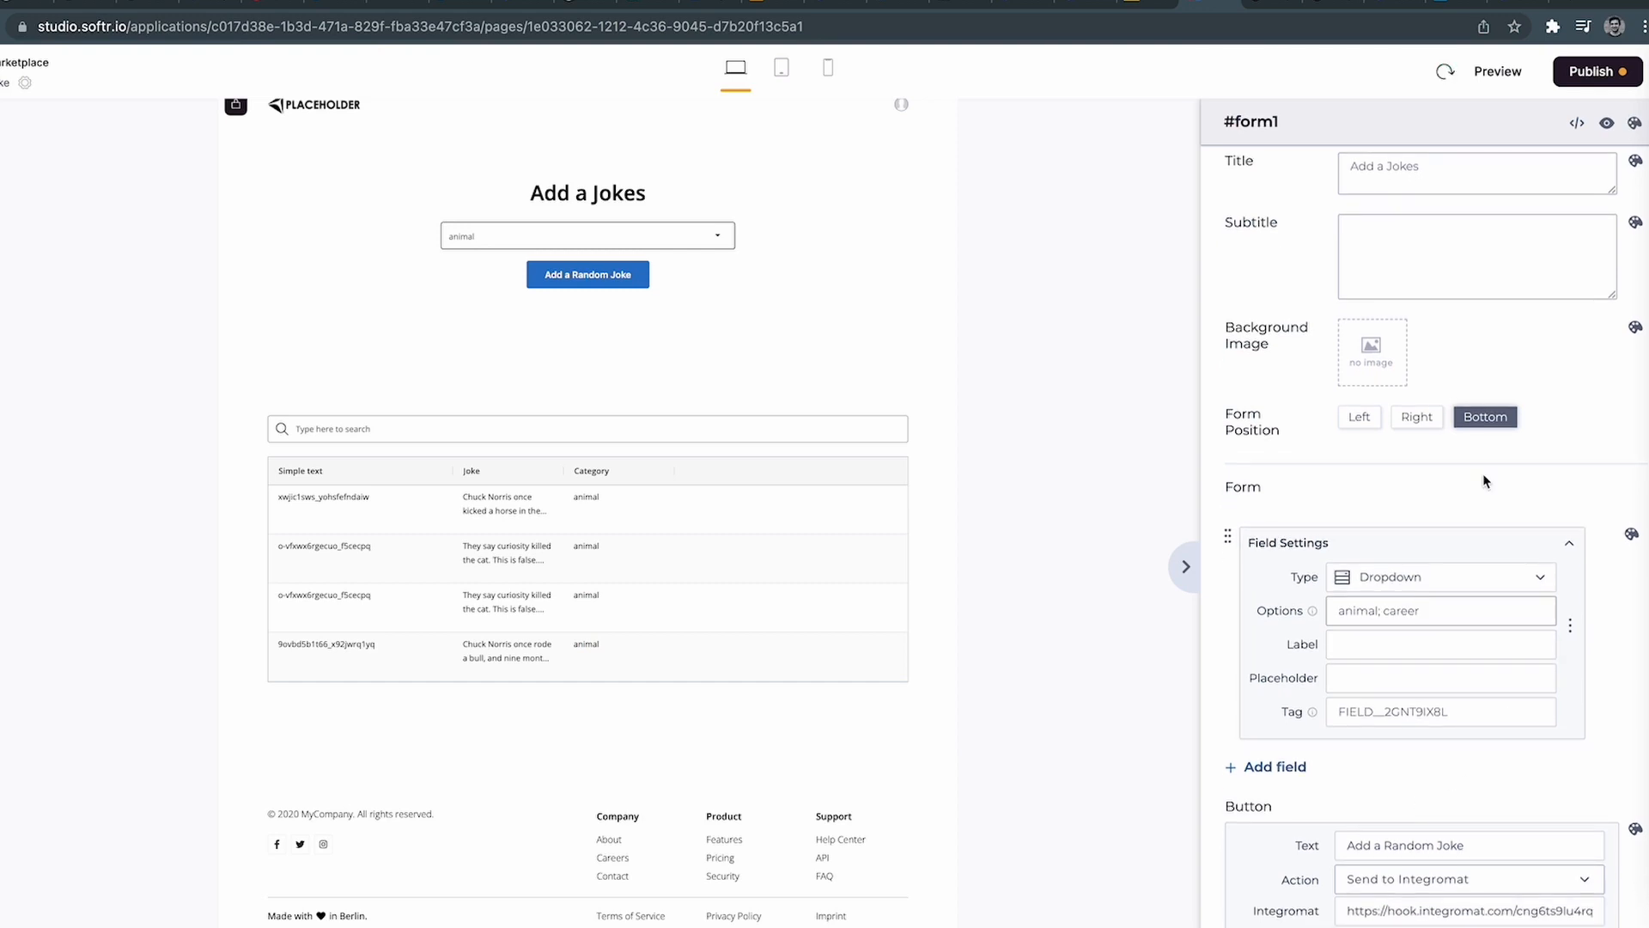
Publish the Softr app with the new category dropdown.
left_click(1592, 72)
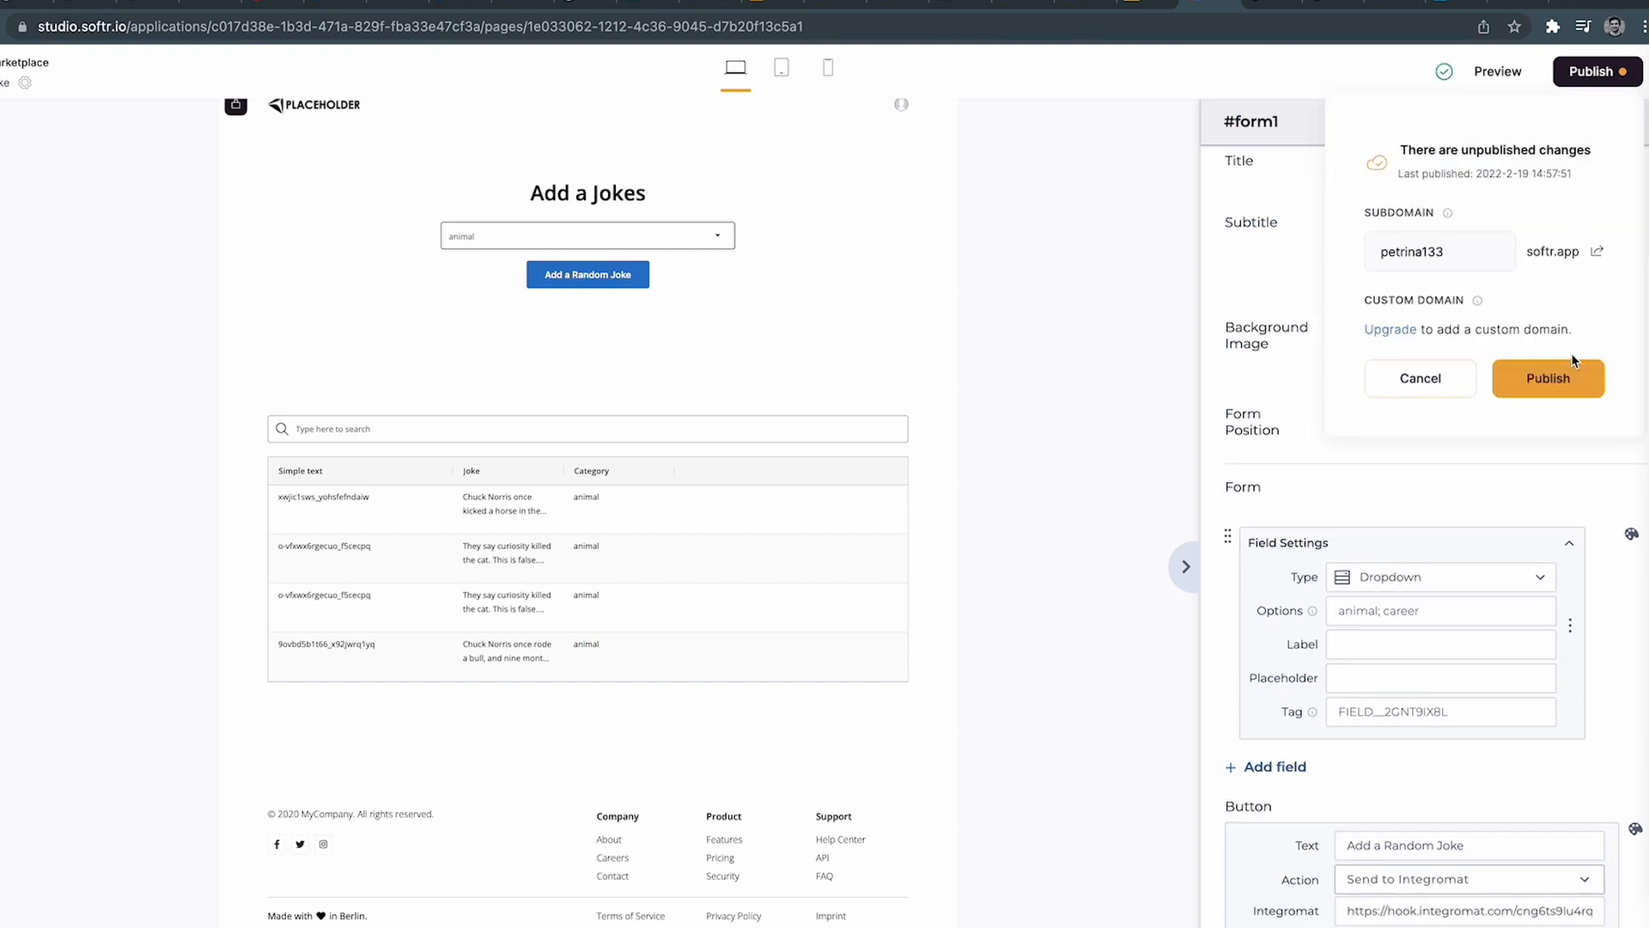
left_click(1549, 378)
scroll(1306, 515, "down", 10)
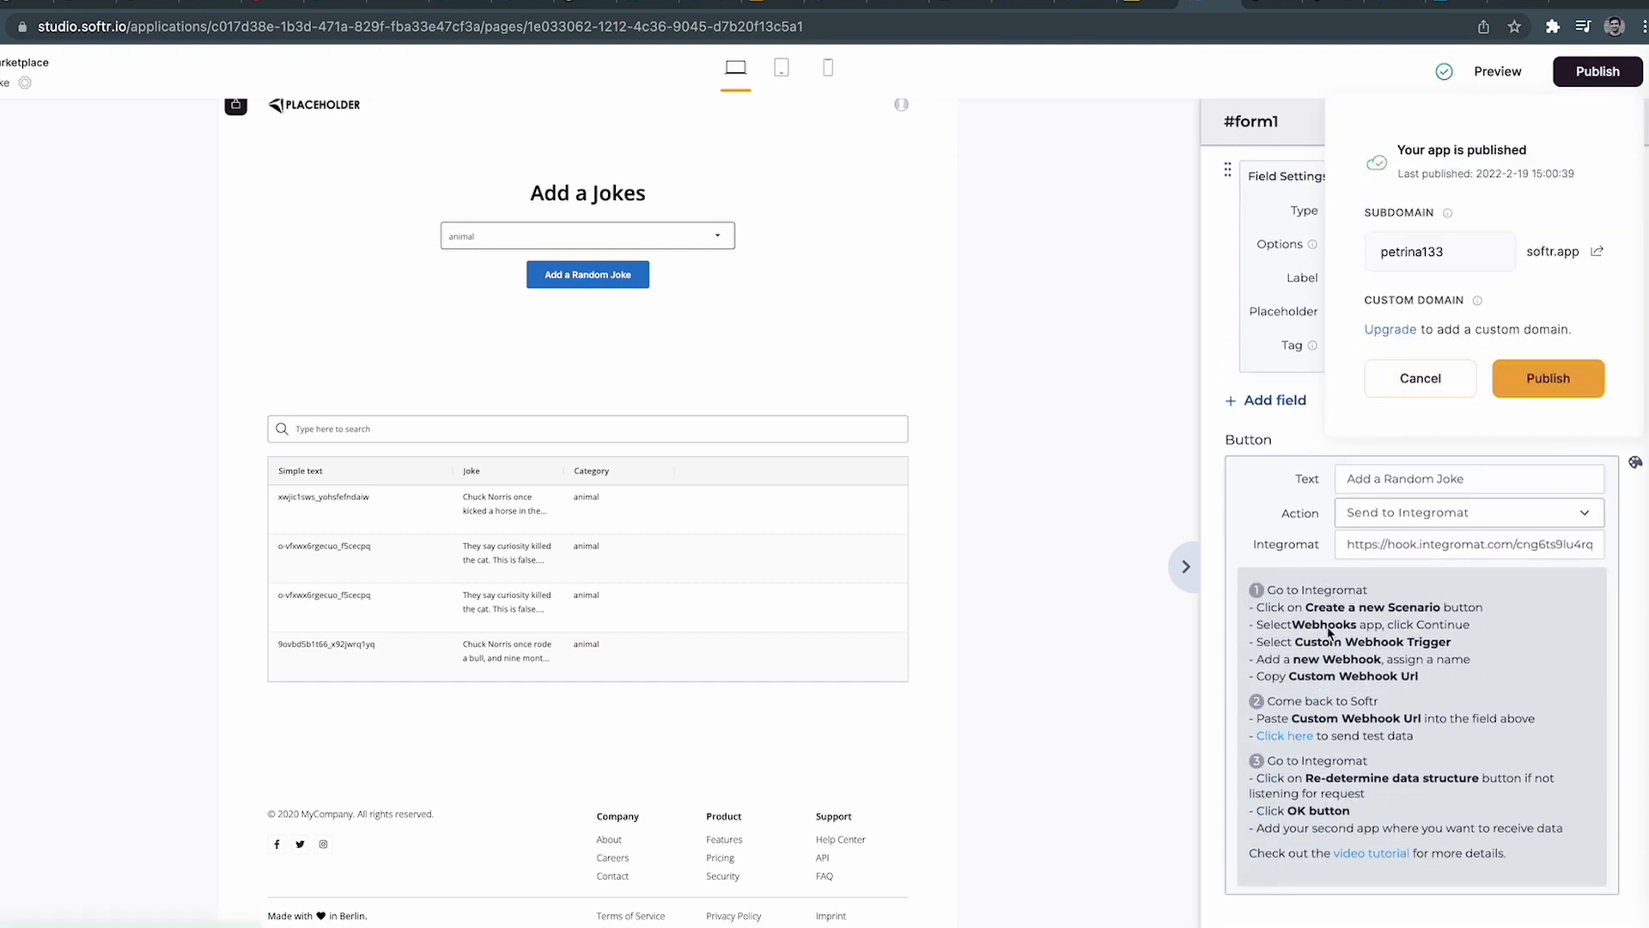
left_click(1314, 522)
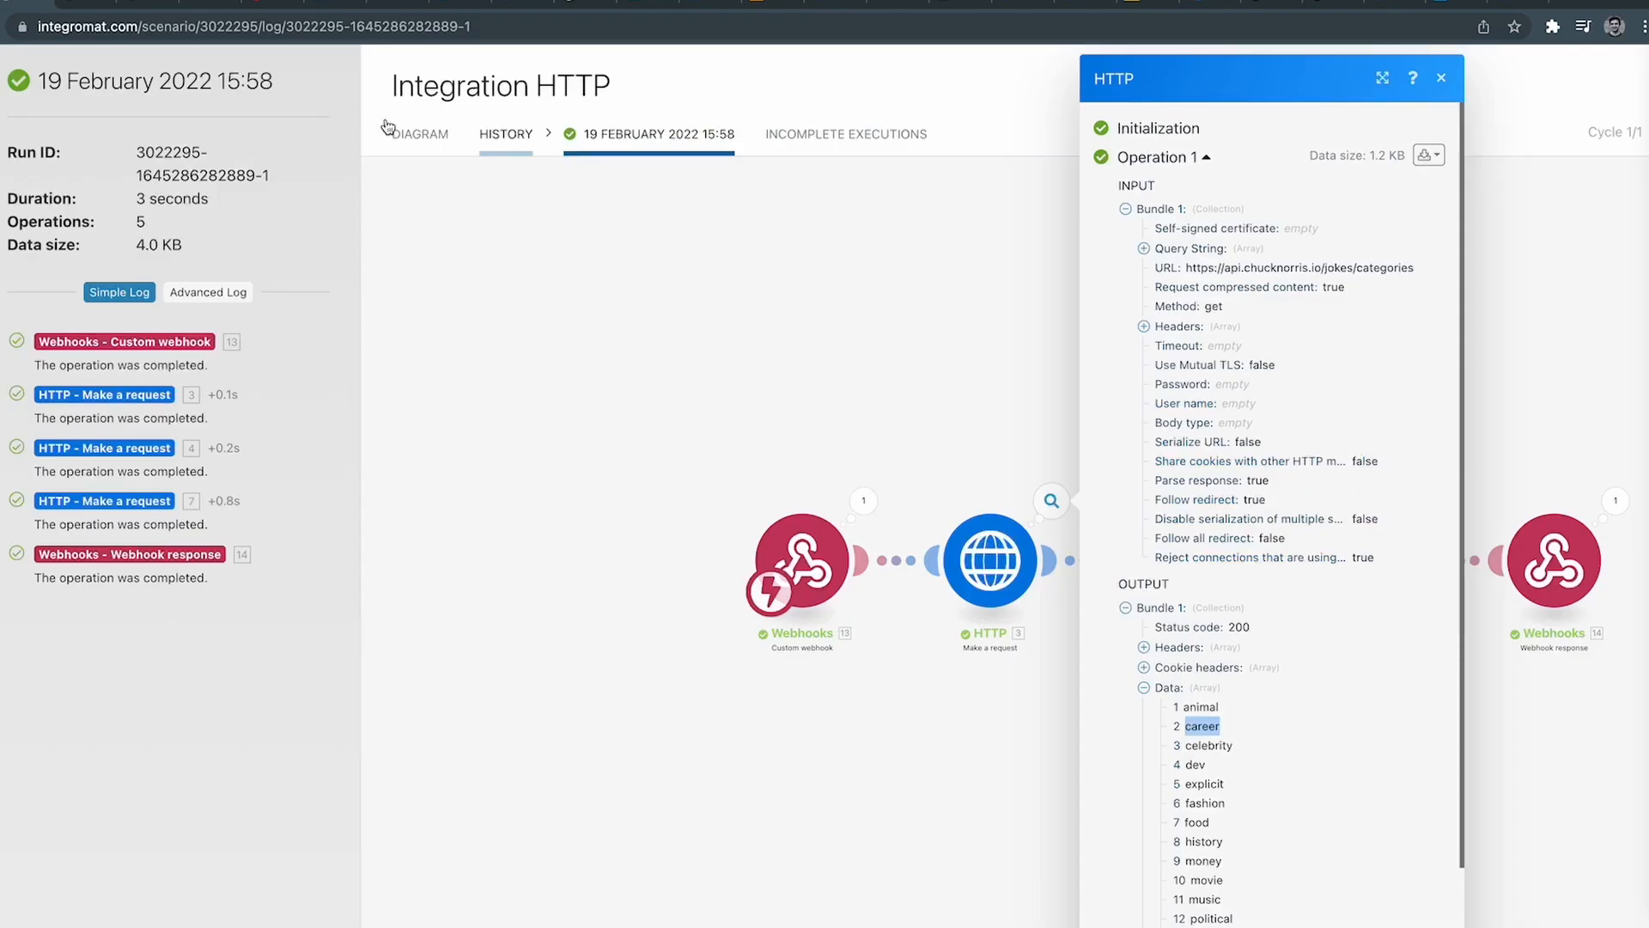
Return to the Integration HTTP scenario diagram in Integromat and run only the Custom webhook module.
left_click(388, 126)
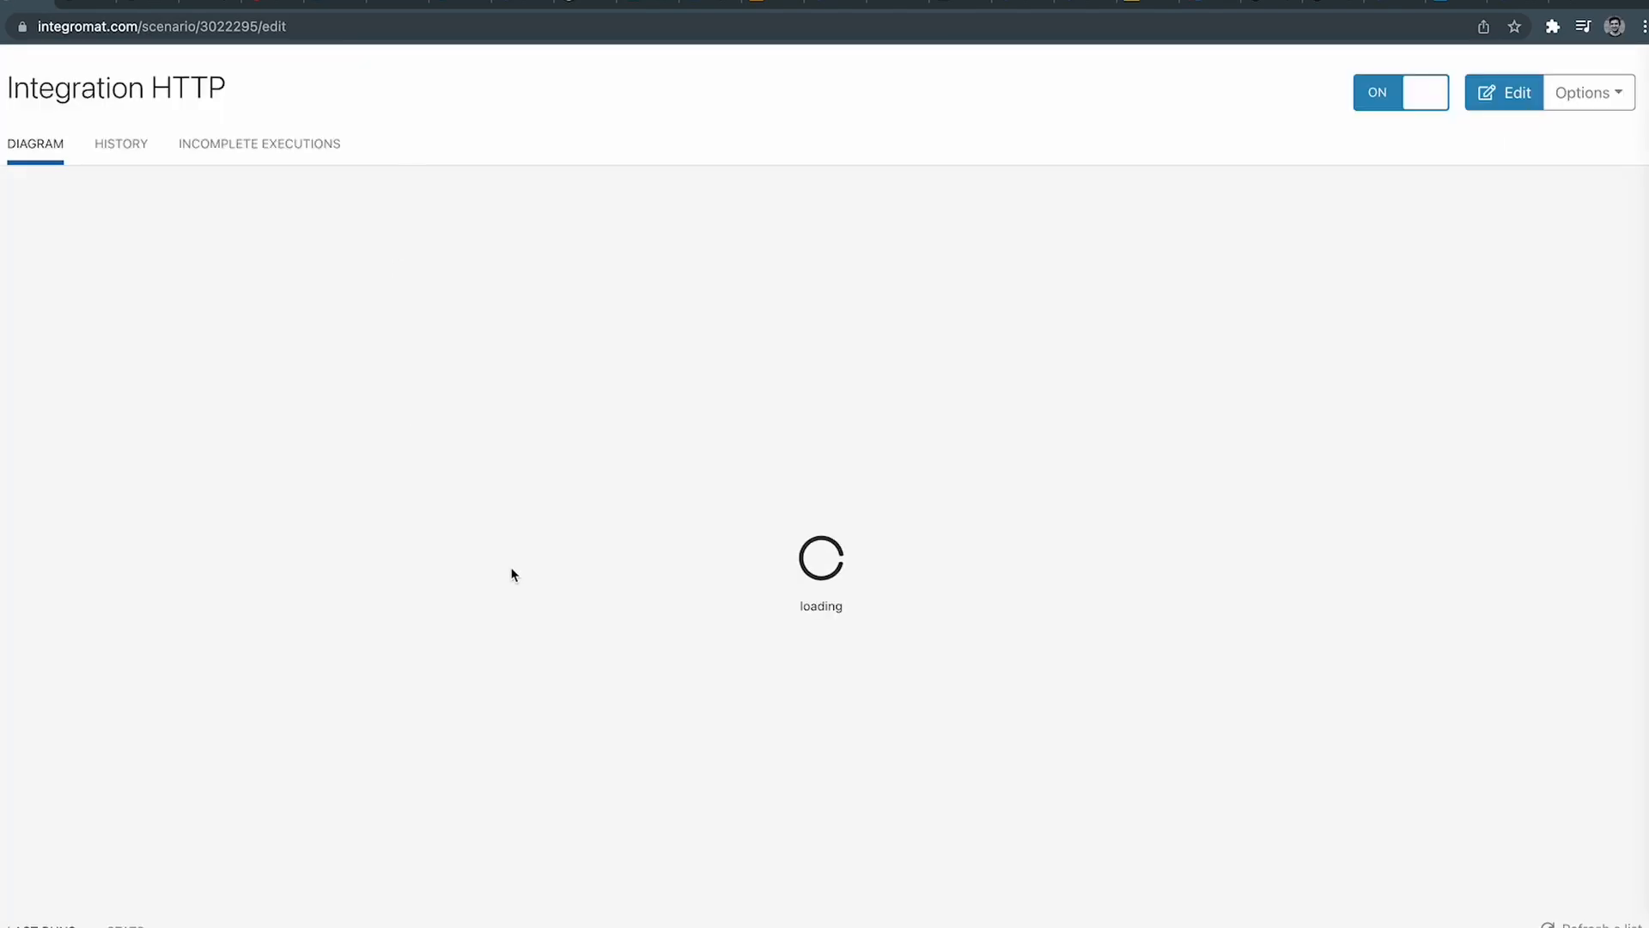
right_click(483, 442)
left_click(448, 435)
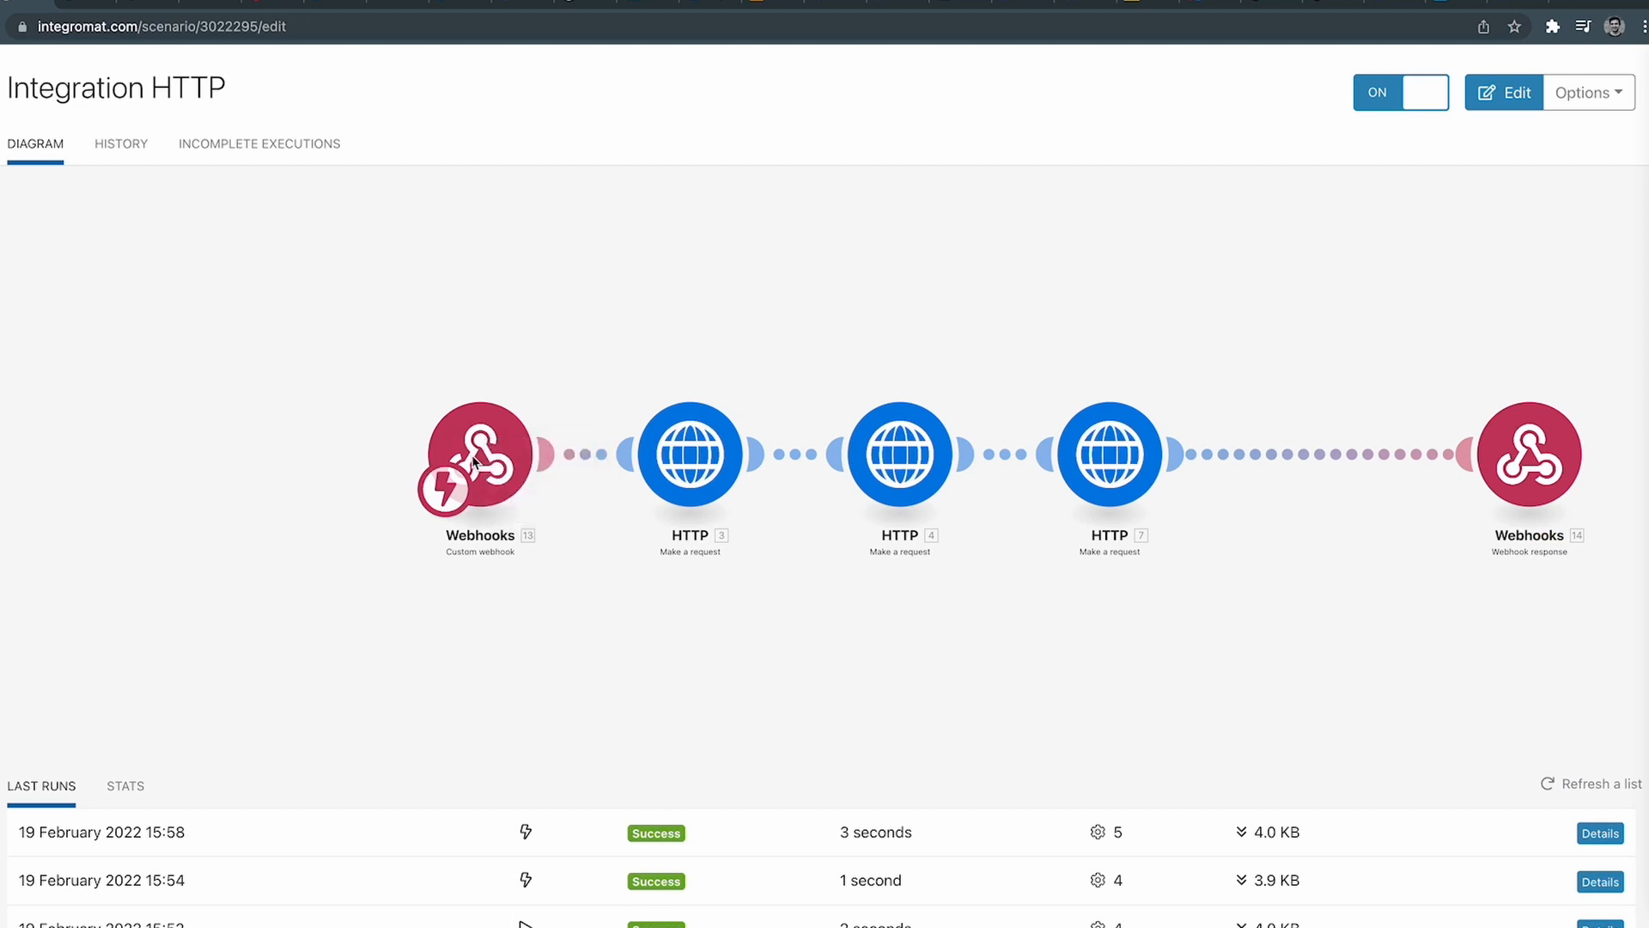
left_click(448, 435)
right_click(473, 456)
left_click(560, 511)
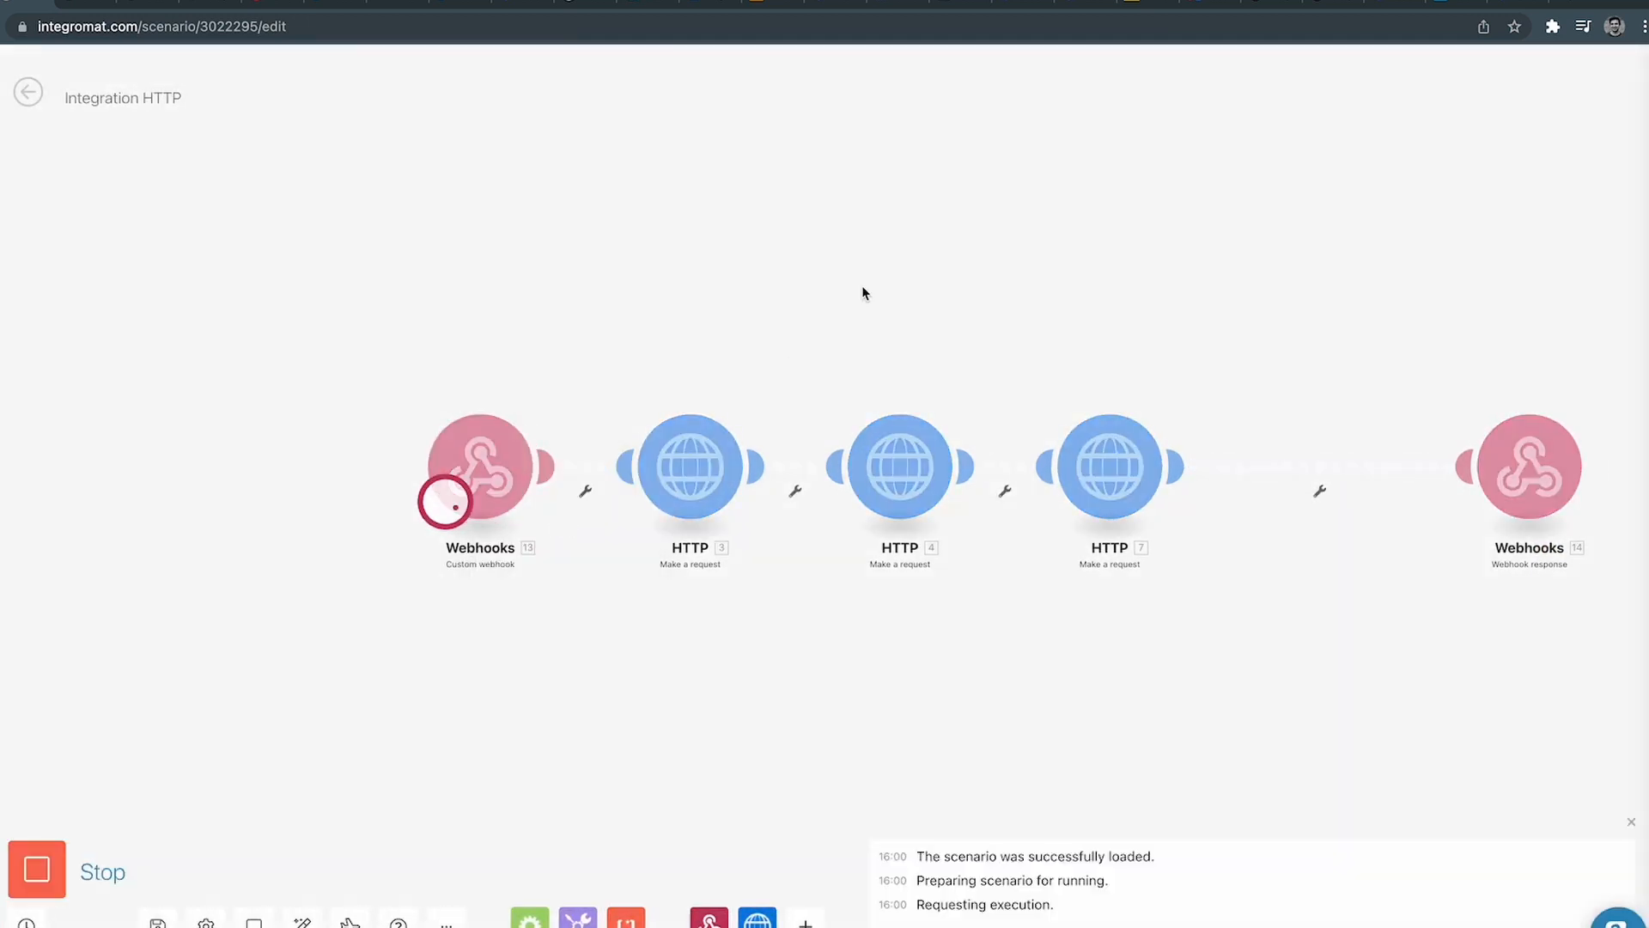
Switch to Softr and send test data to the webhook from the form button's Integromat instructions.
left_click(1270, 7)
left_click(1207, 7)
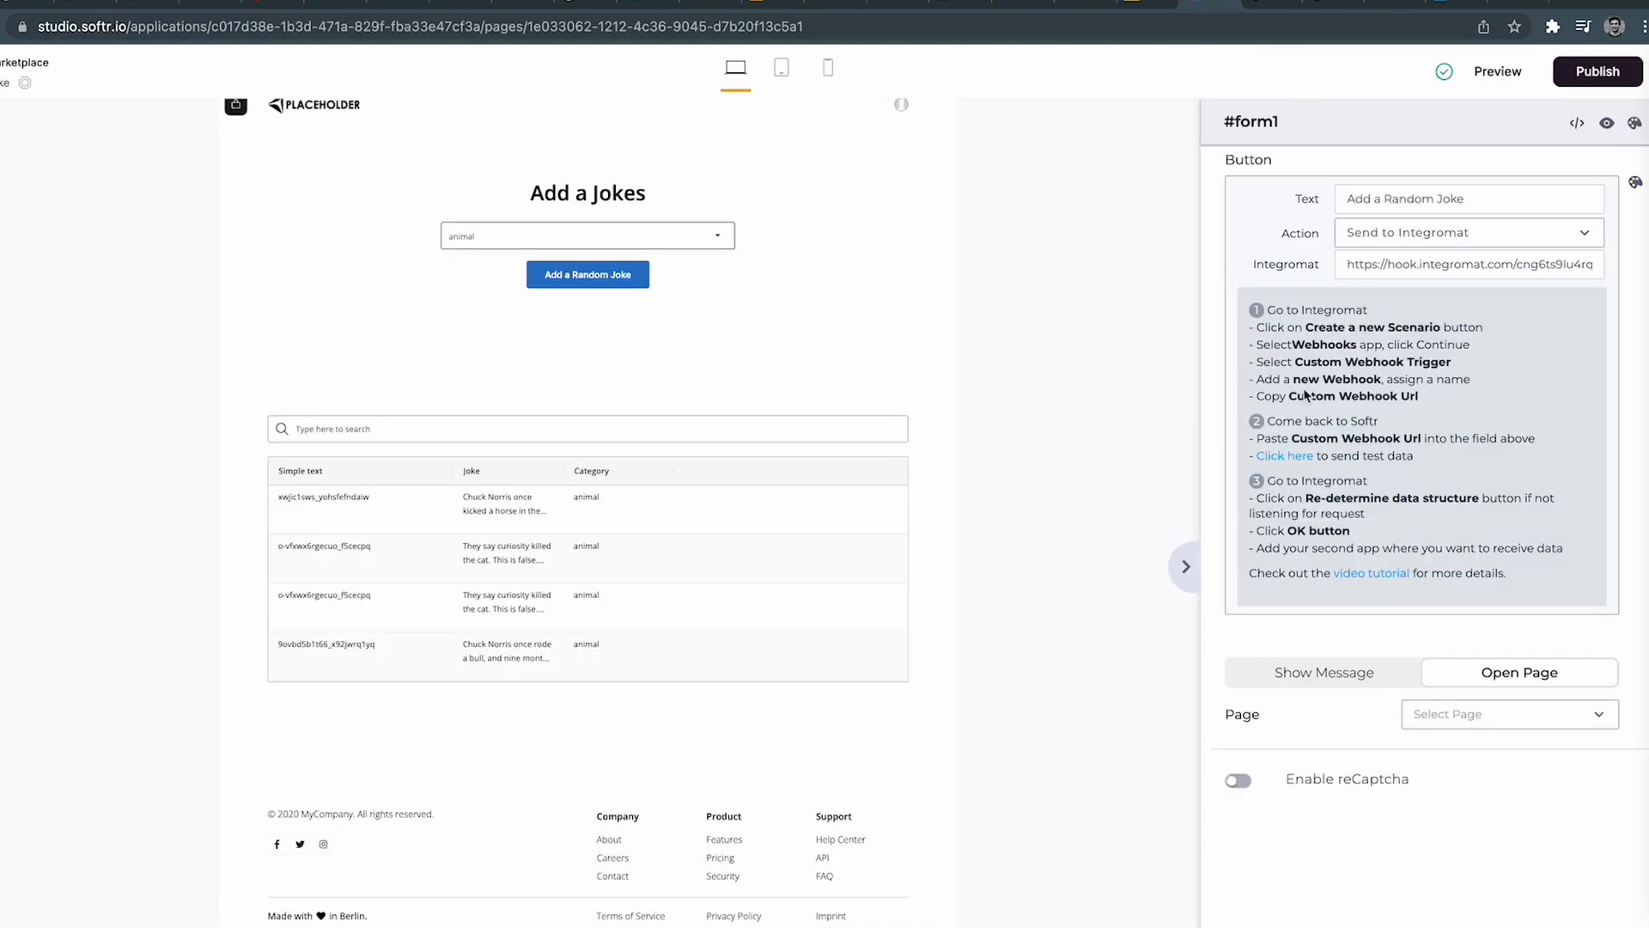
left_click(1286, 456)
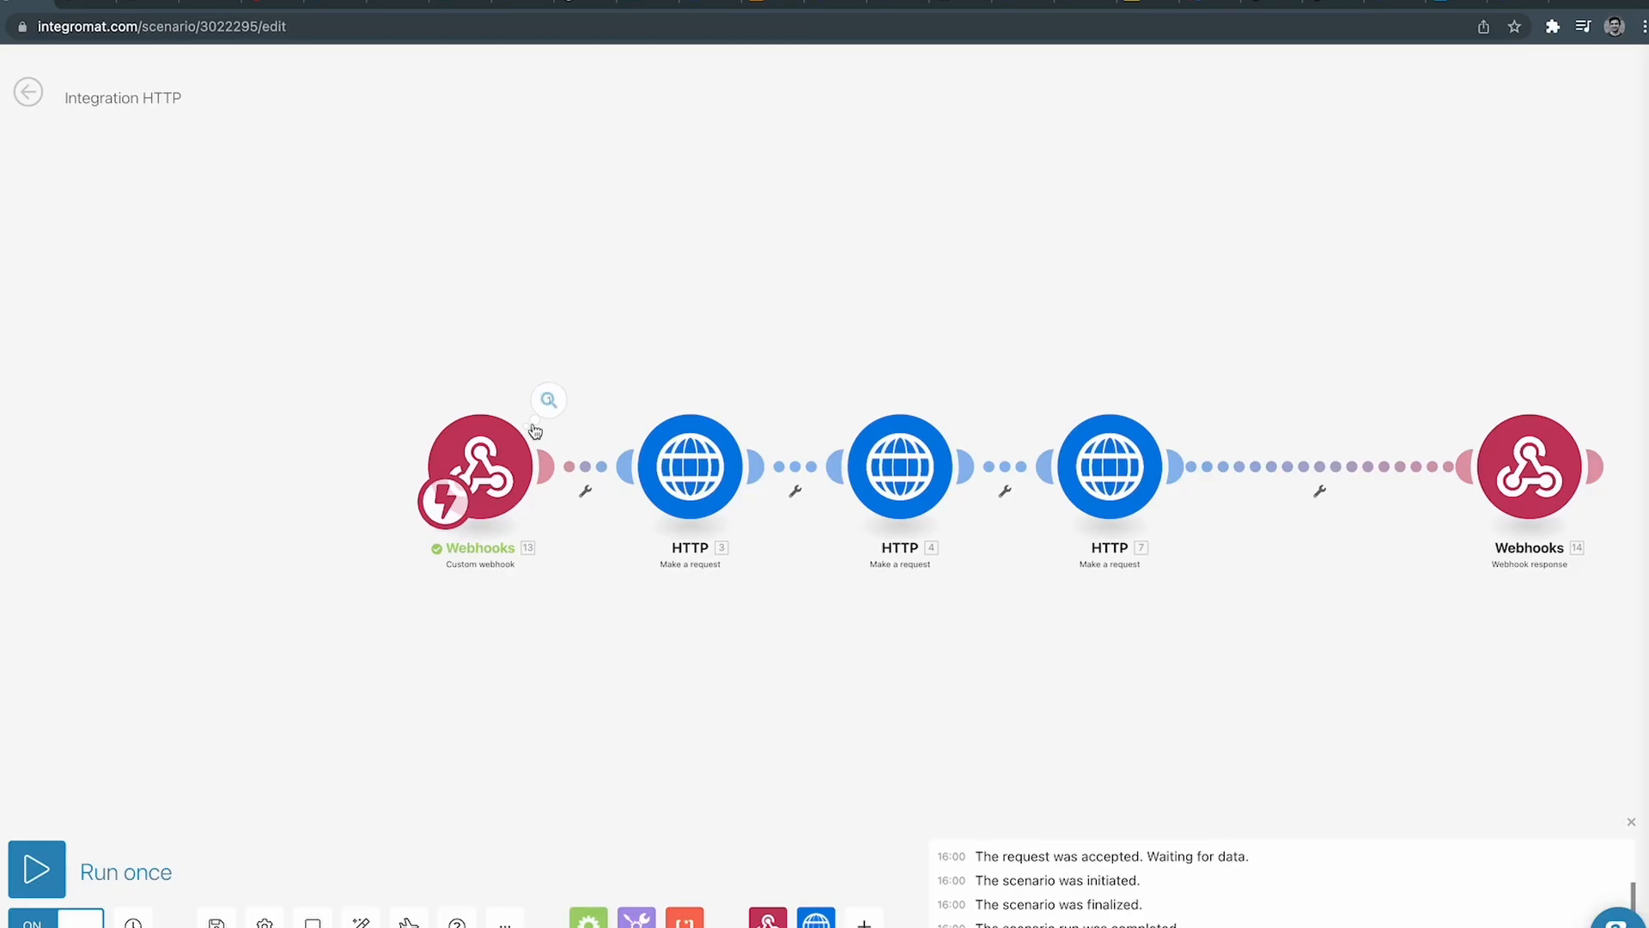
Examine the dropdown field and value the Custom webhook module received in Integromat.
left_click(548, 400)
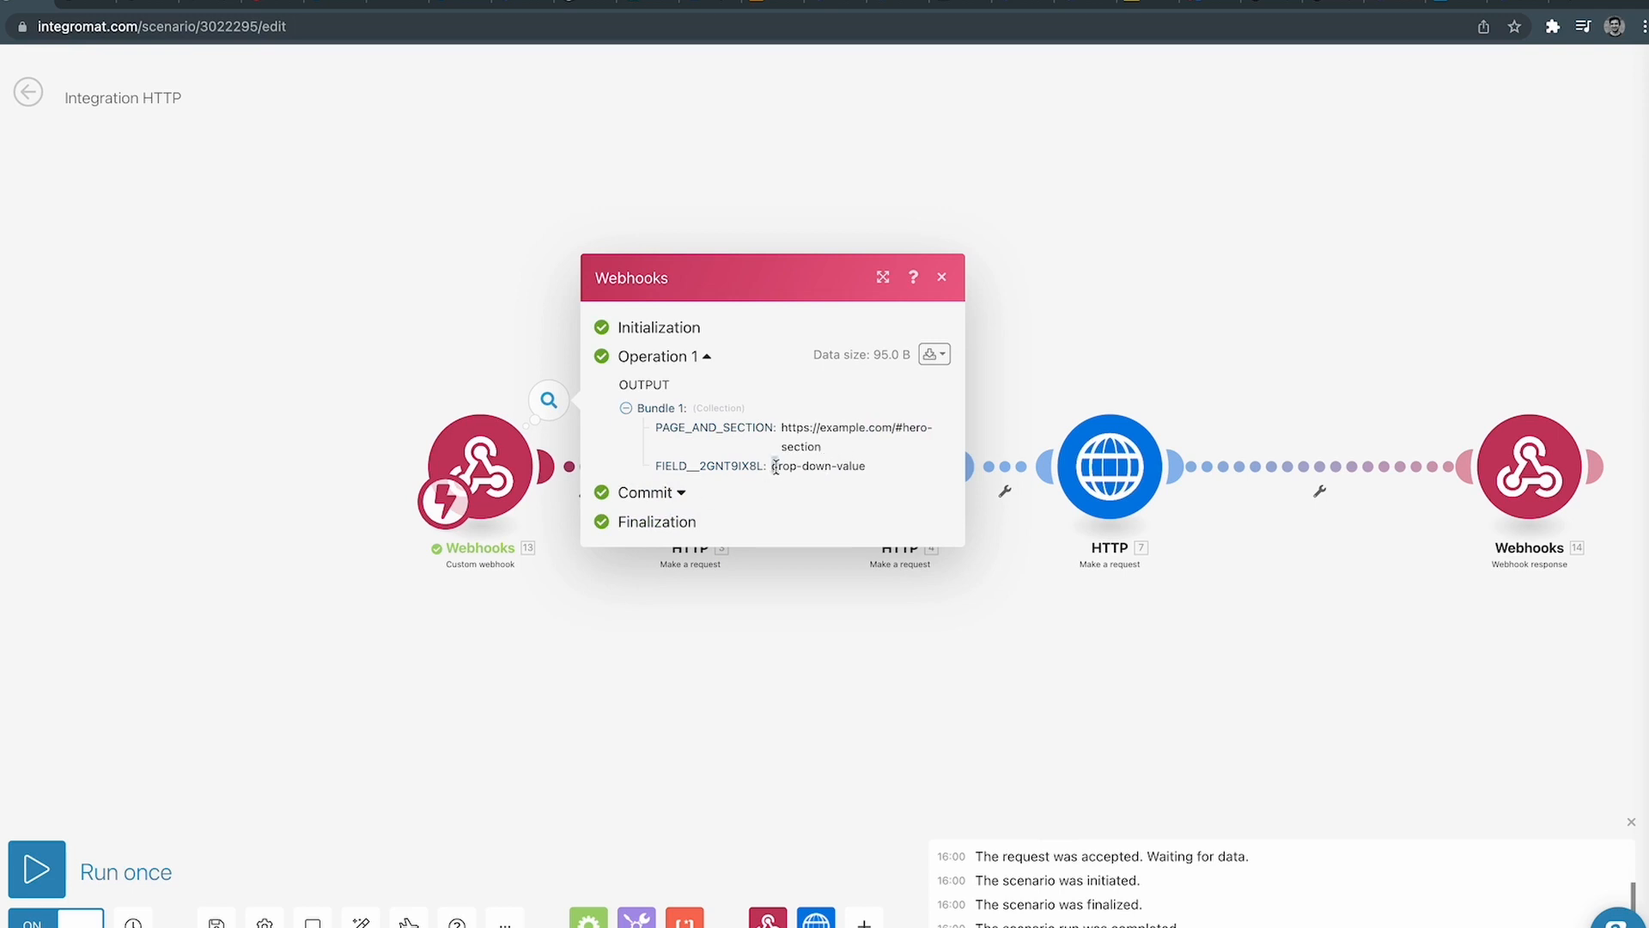
left_click_drag(776, 466, 796, 464)
left_click(873, 472)
left_click(504, 393)
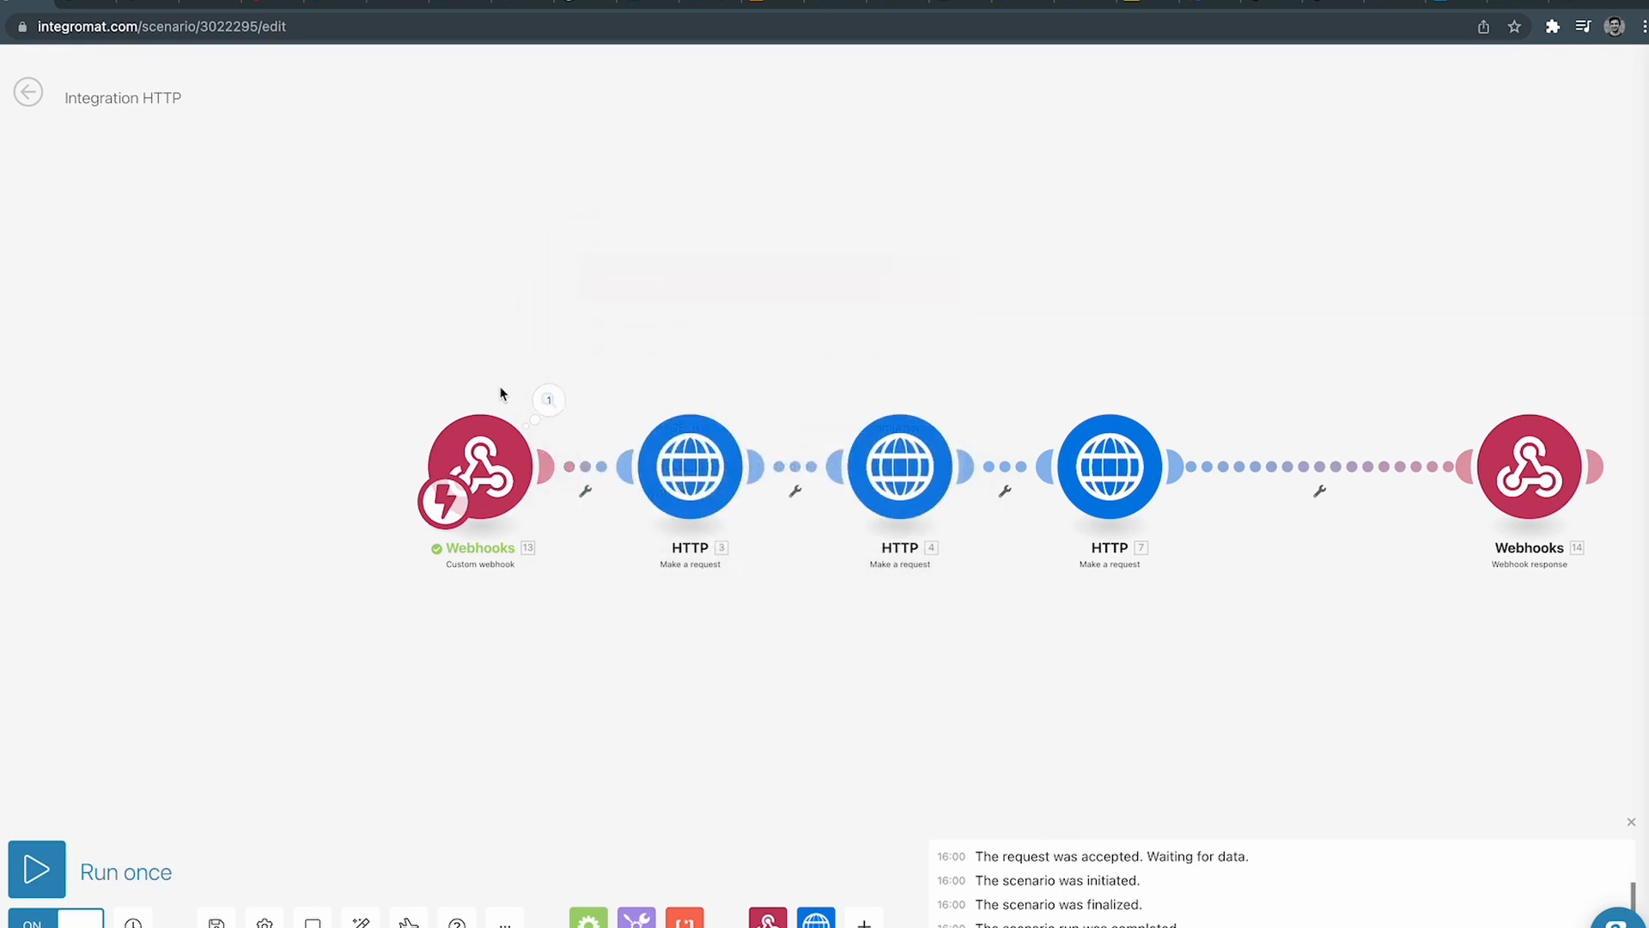
Review the settings of the first HTTP module, which requests the joke categories, without changing them.
left_click(699, 472)
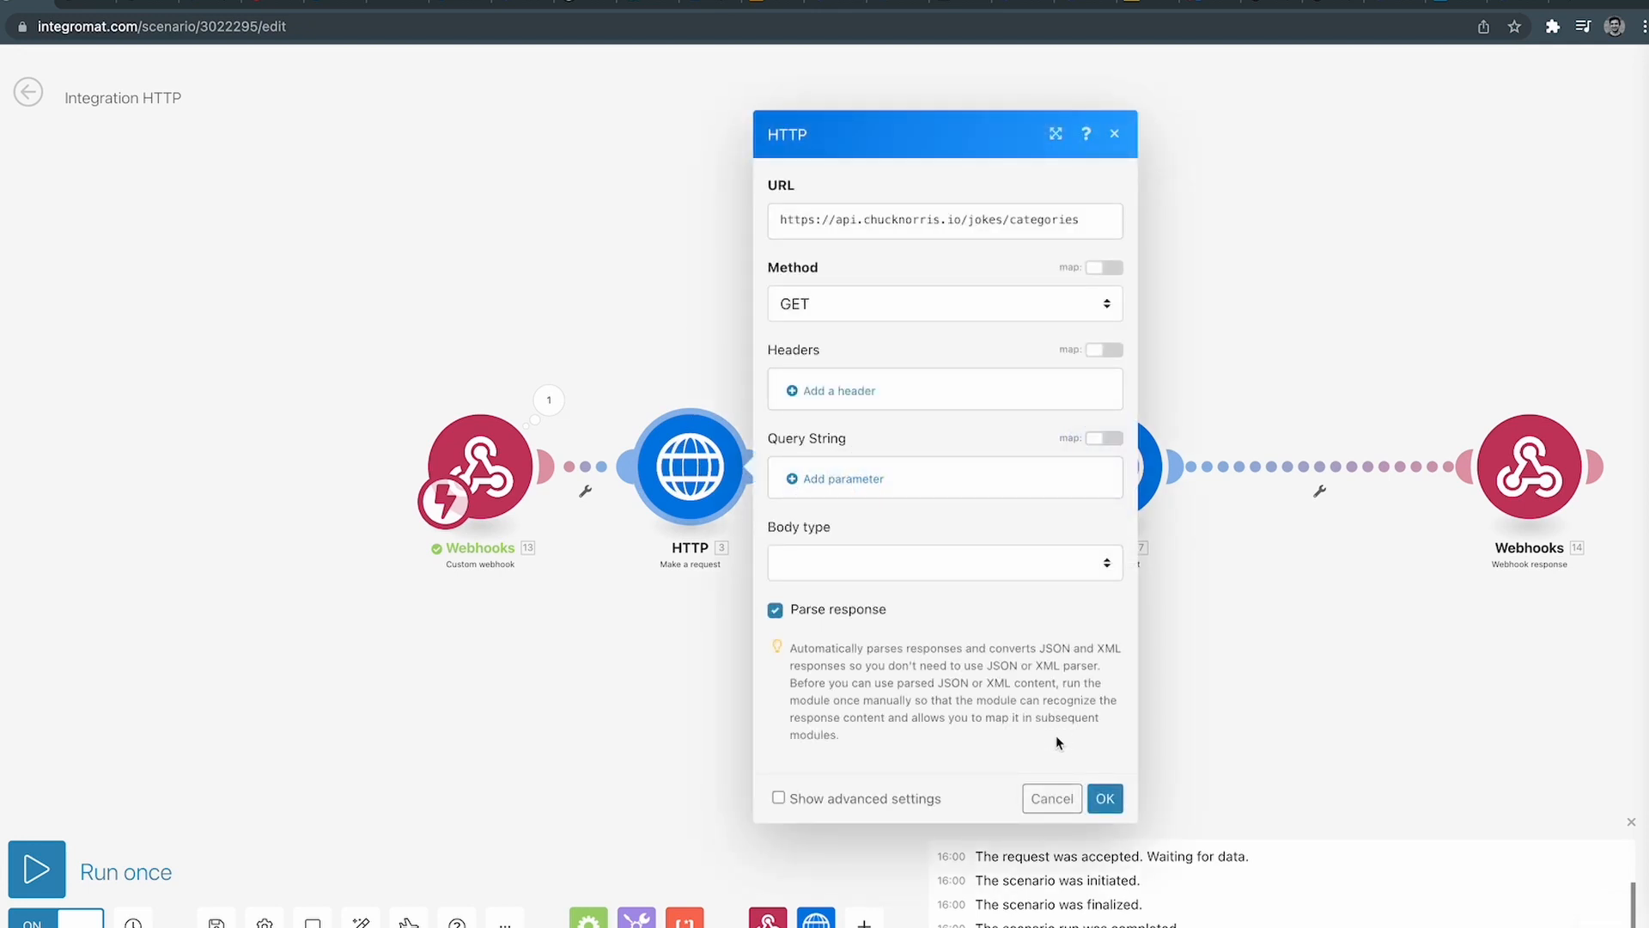
right_click(734, 483)
left_click(697, 663)
left_click(1043, 799)
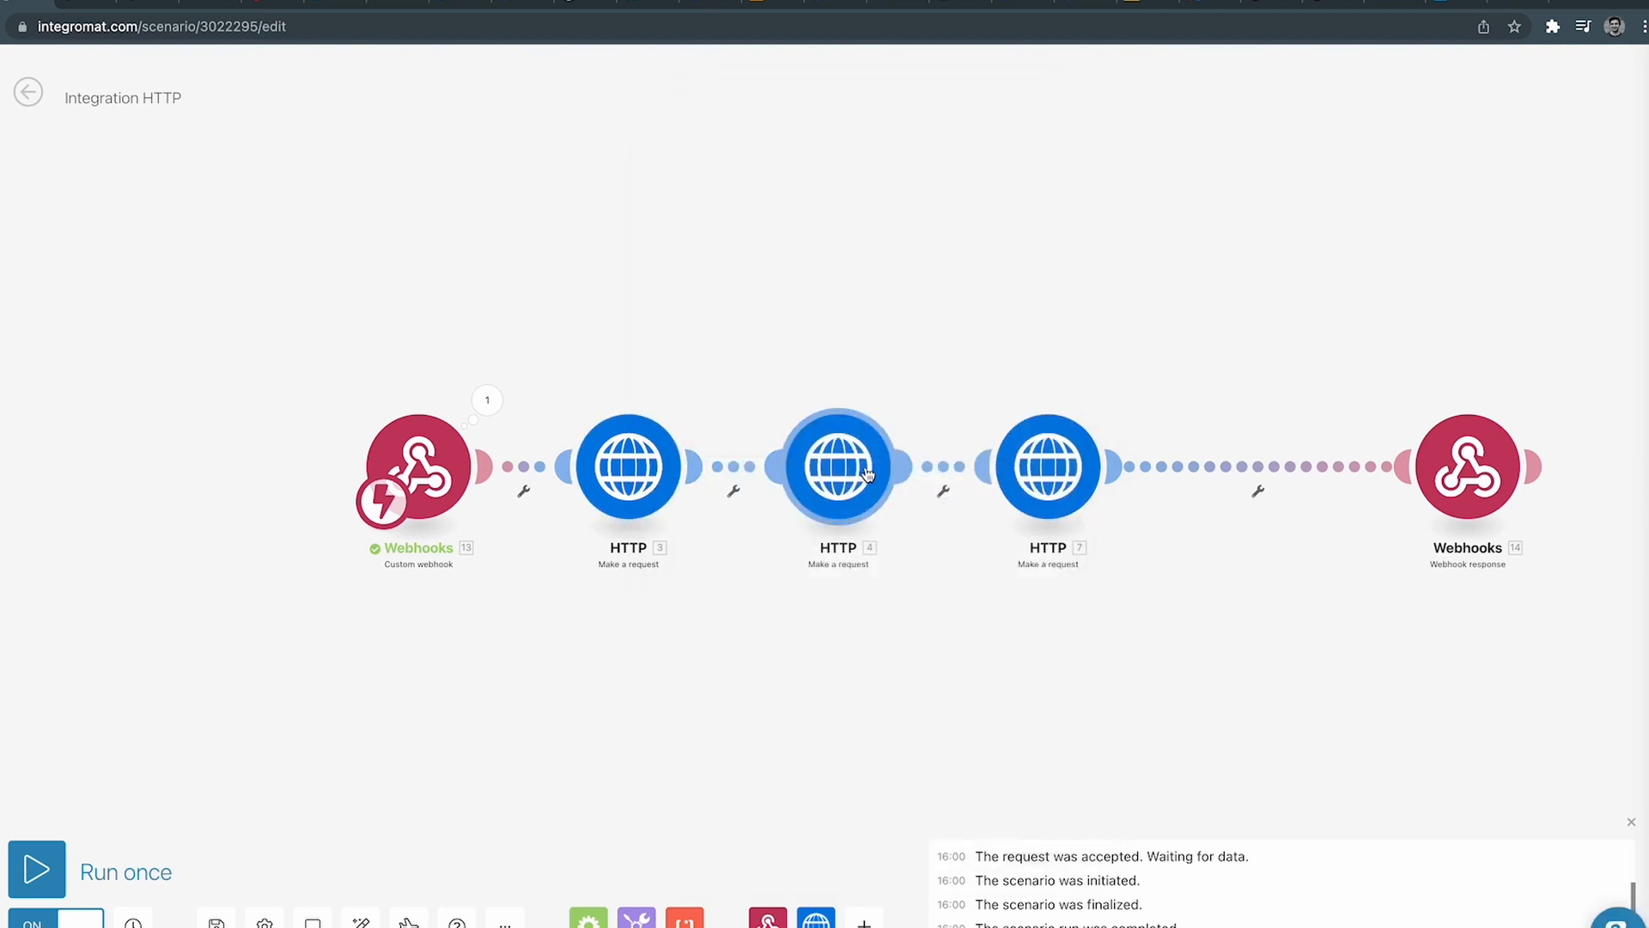
Map the random joke request's category parameter to the webhook's FIELD__2GNT9IX8L value and save the scenario.
left_click(867, 473)
left_click(1227, 455)
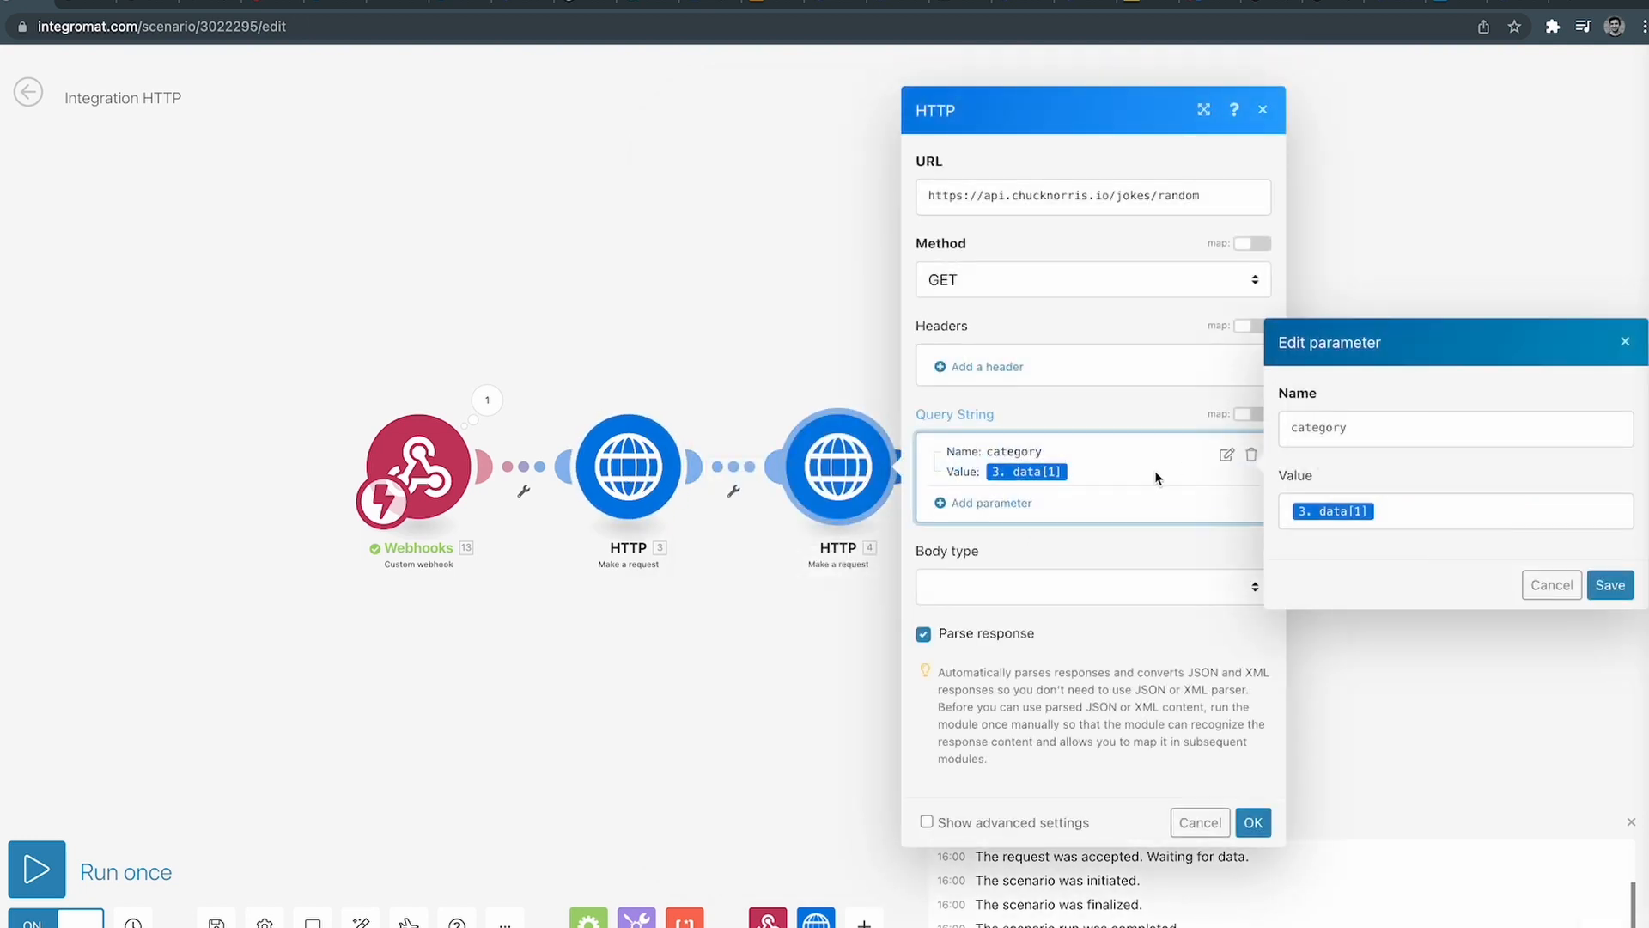
left_click(1392, 507)
key("BackSpace")
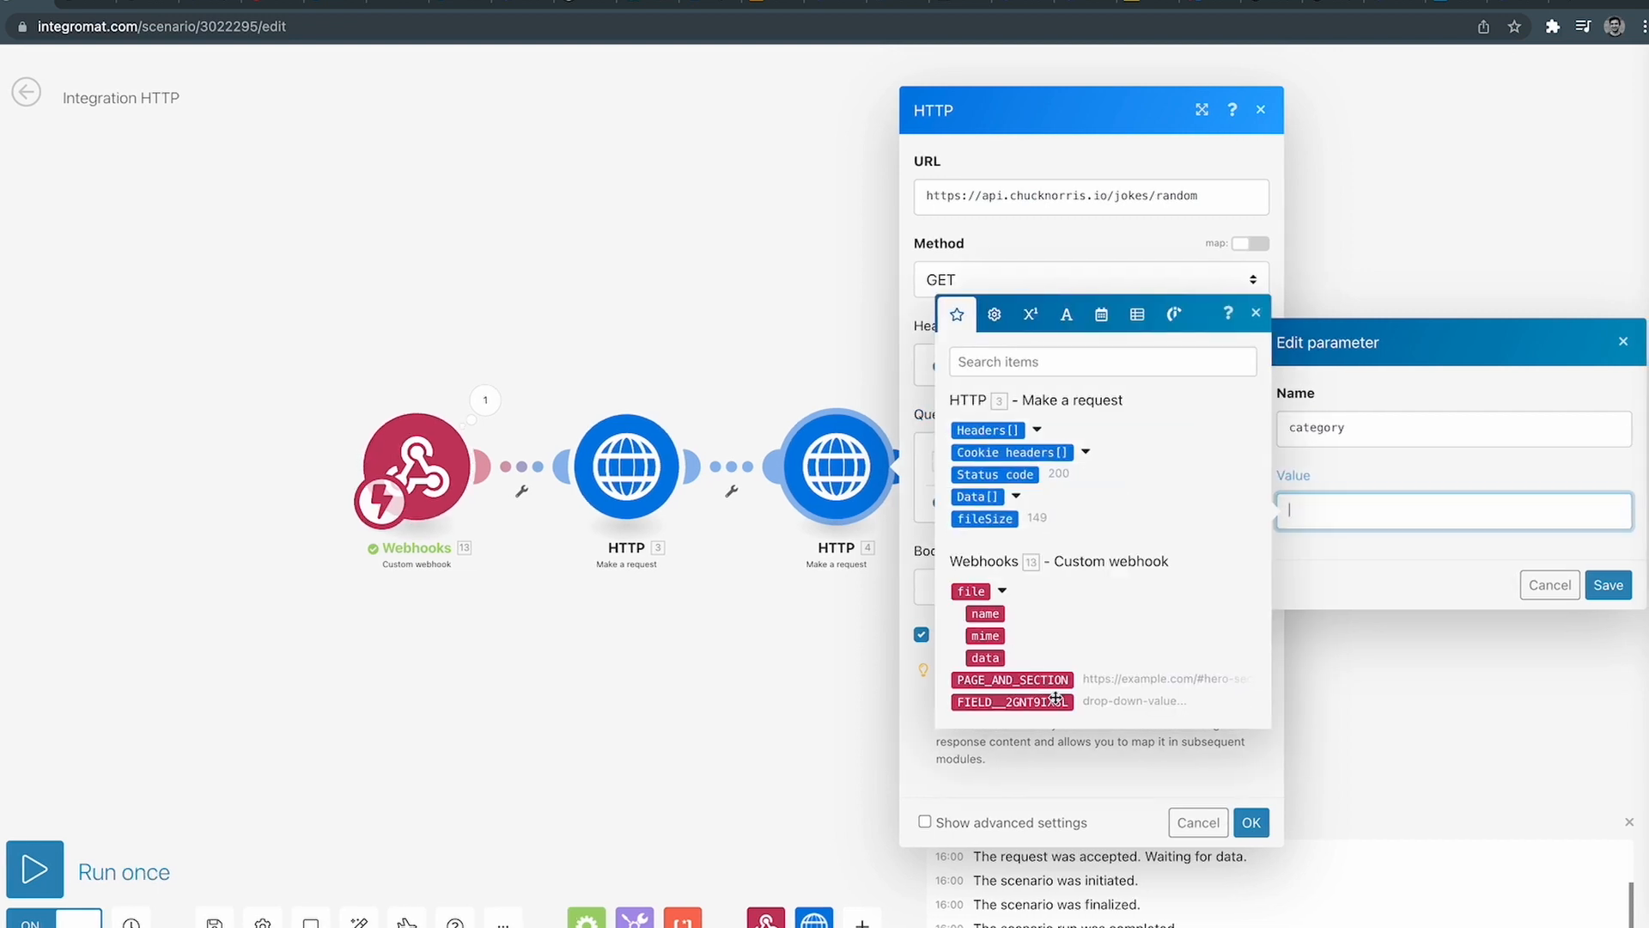
left_click(1015, 702)
left_click(1611, 585)
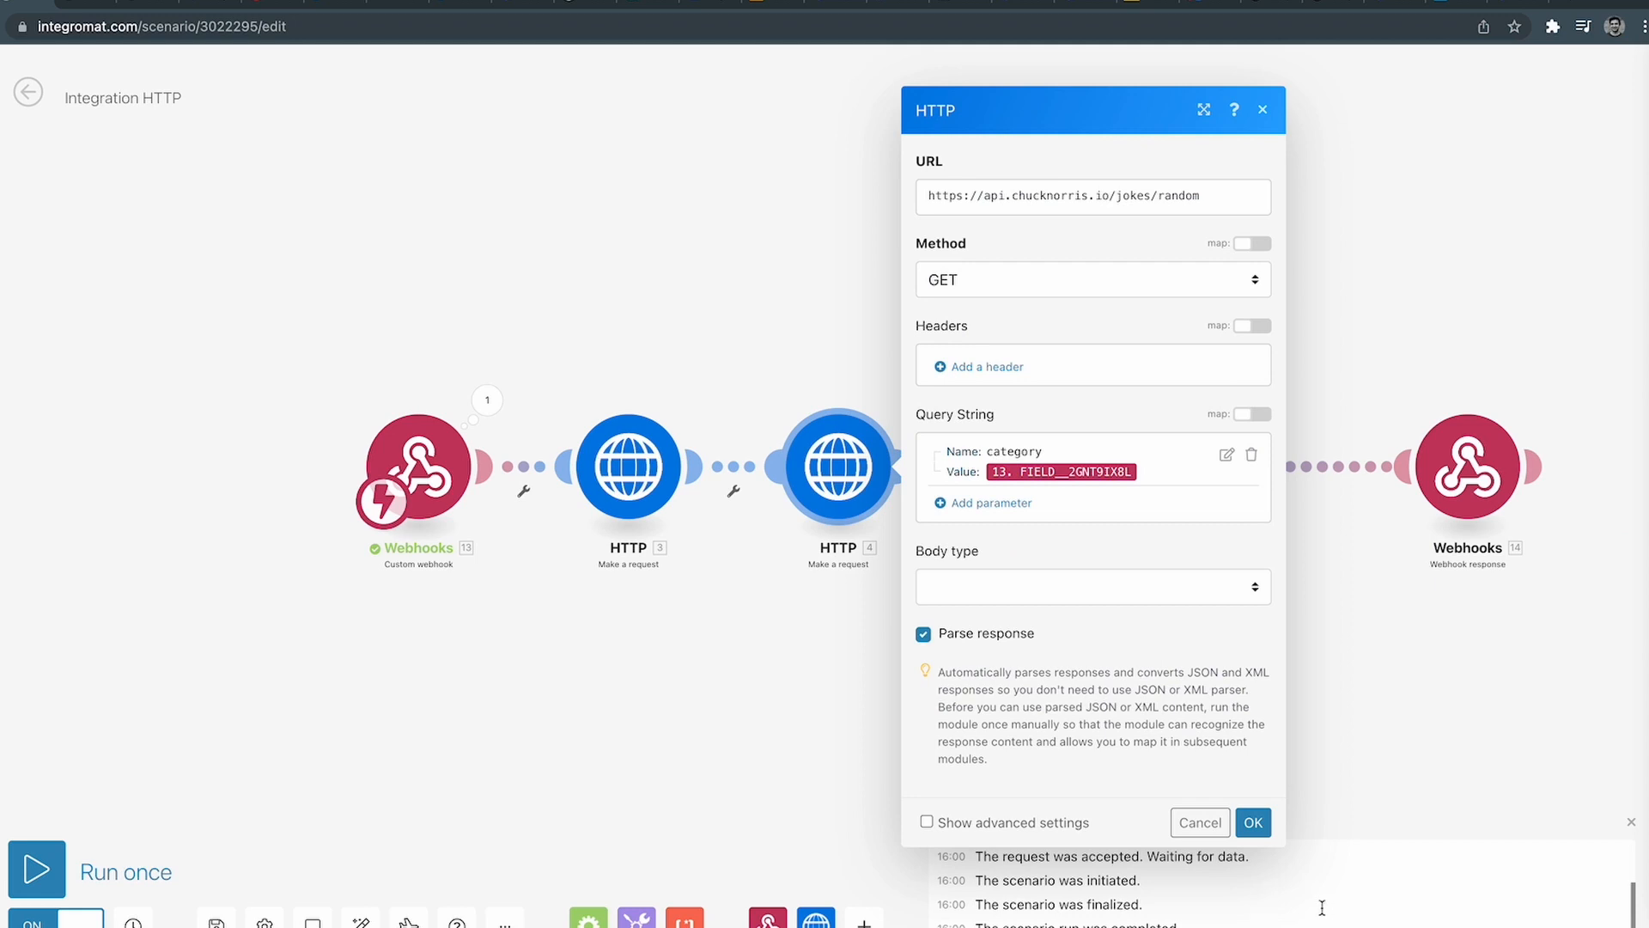
left_click(1253, 822)
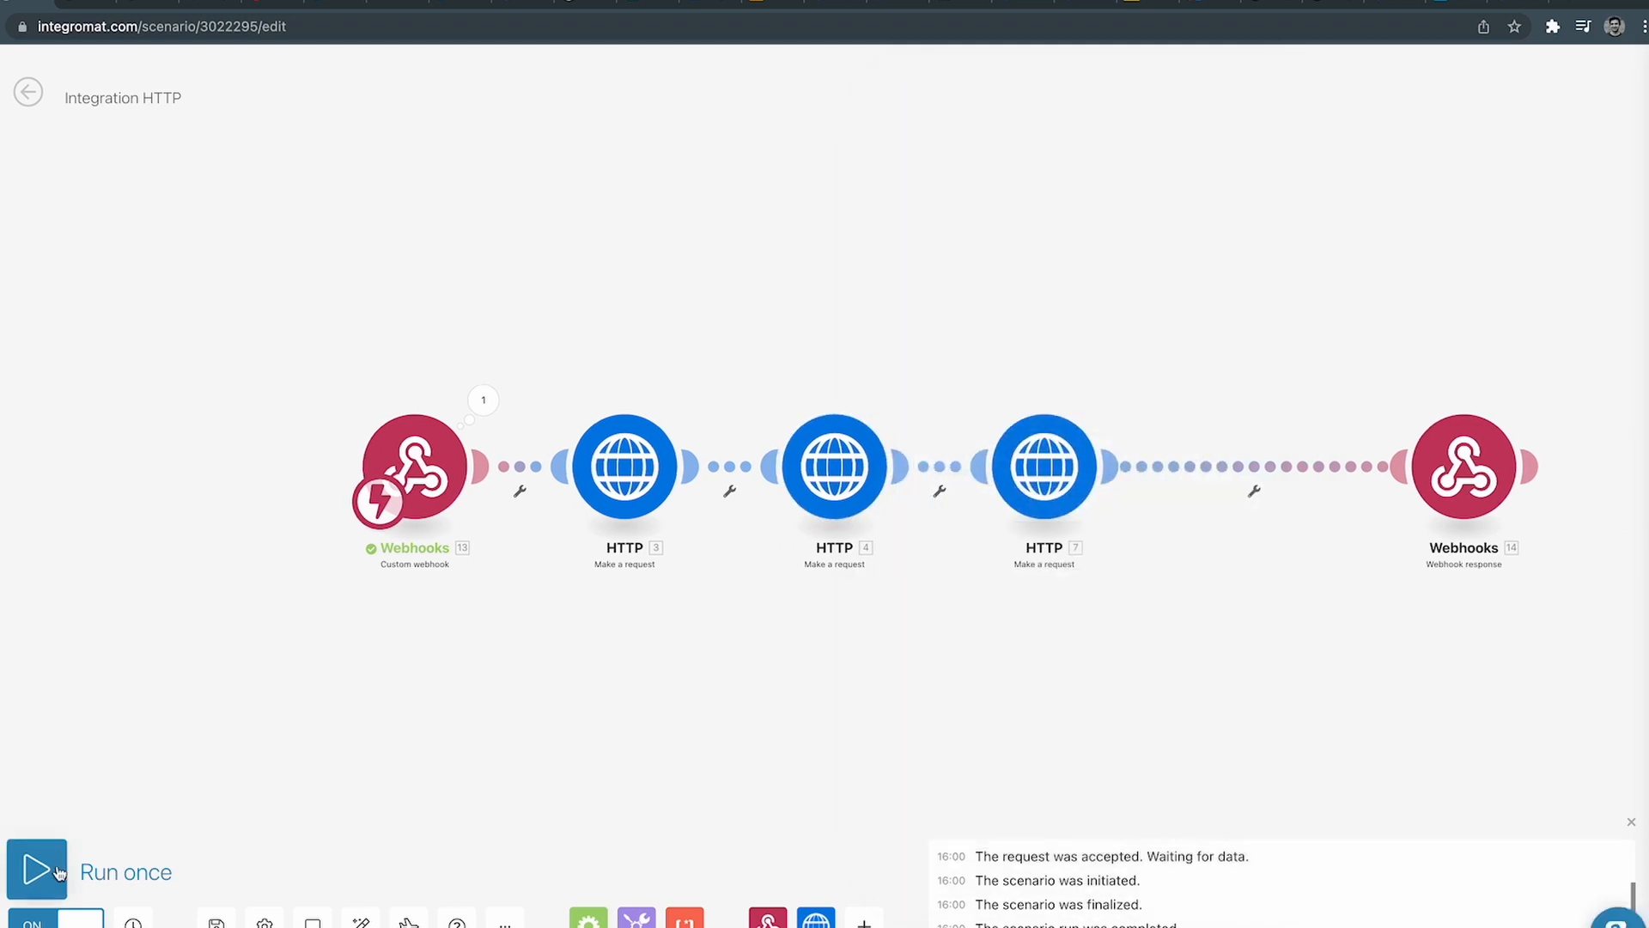
left_click(216, 921)
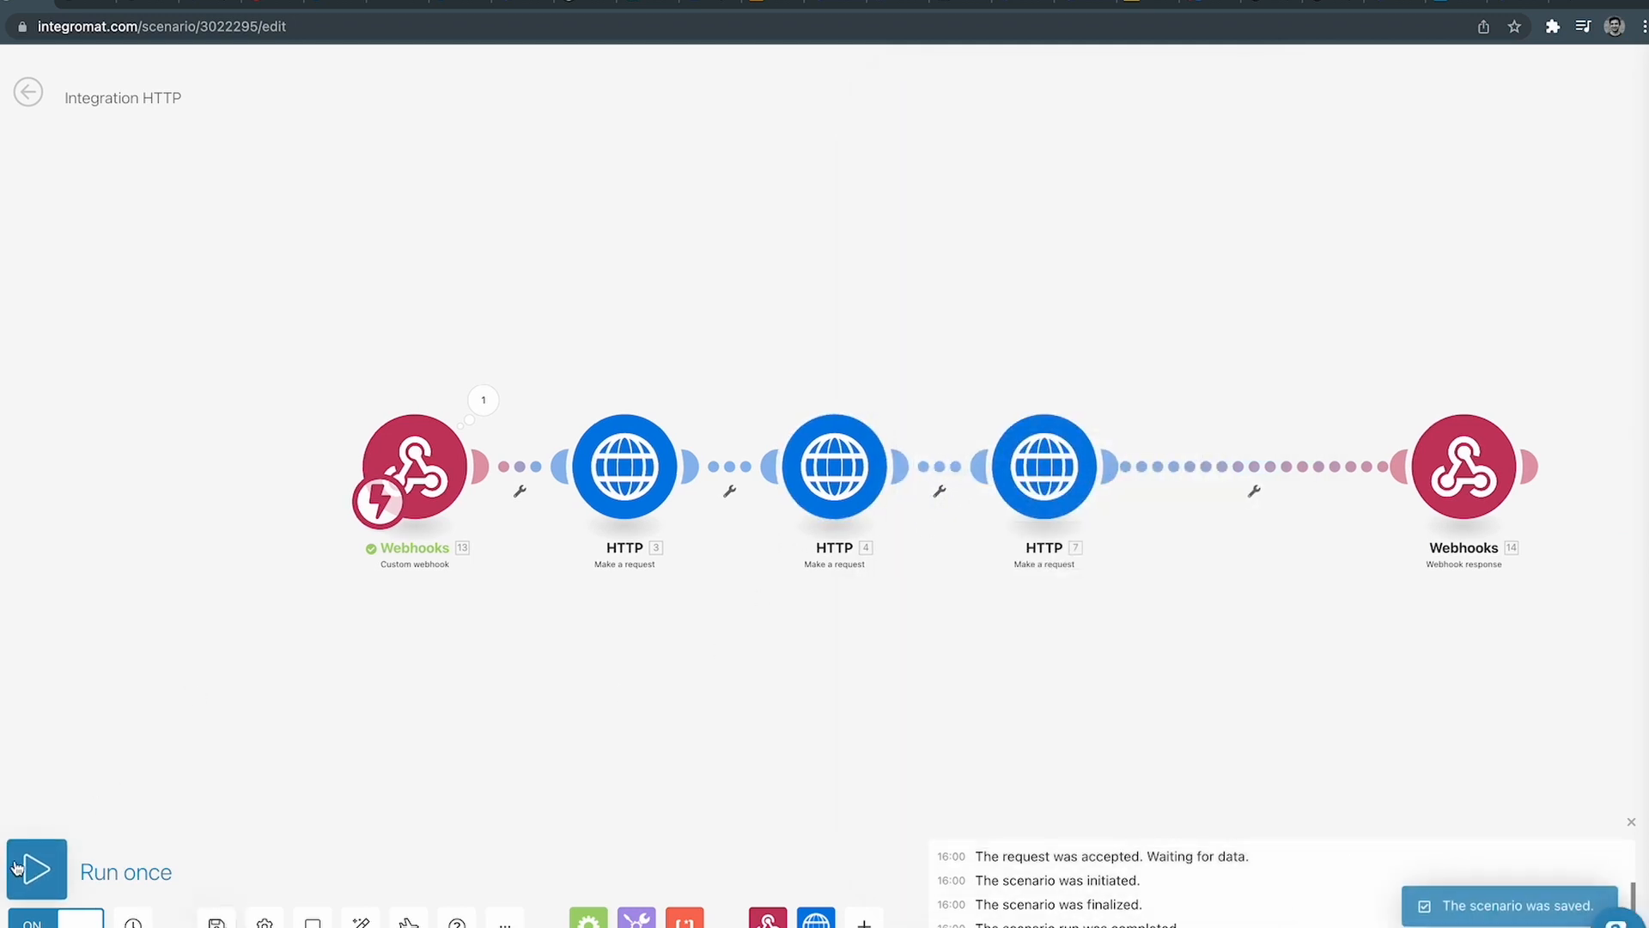
Start a single test run of the scenario and stop it while it waits for data.
left_click(62, 873)
left_click(67, 873)
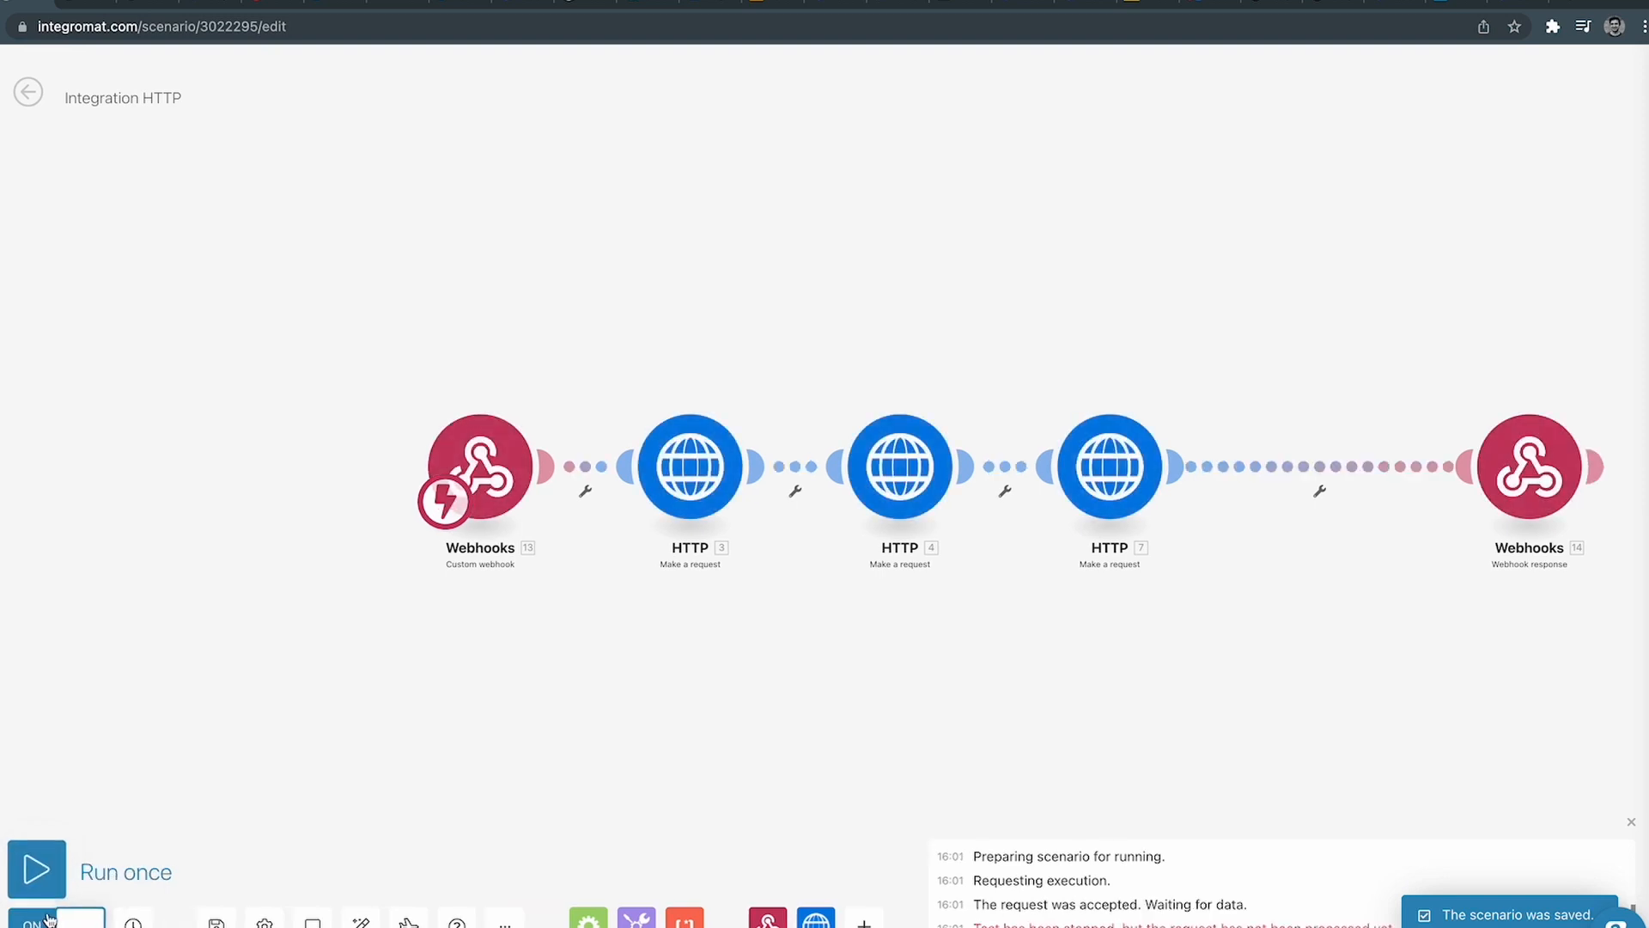
Switch to Softr Studio, publish the app to its petrina133 subdomain, and reload the live joke page.
left_click(1211, 6)
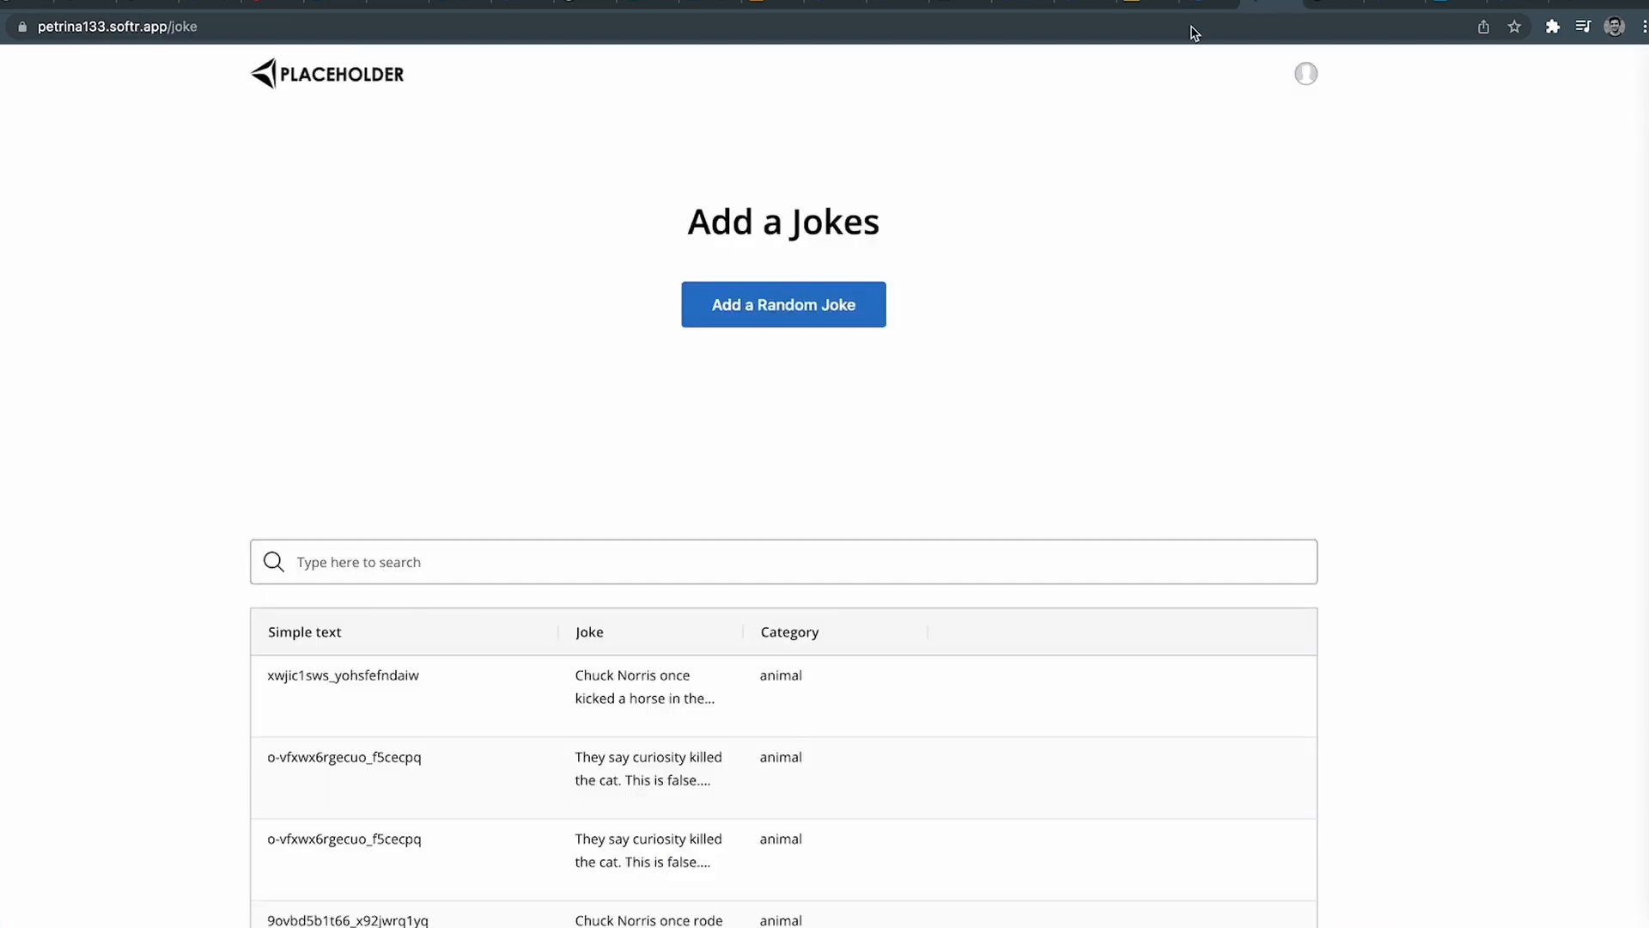
left_click(1615, 78)
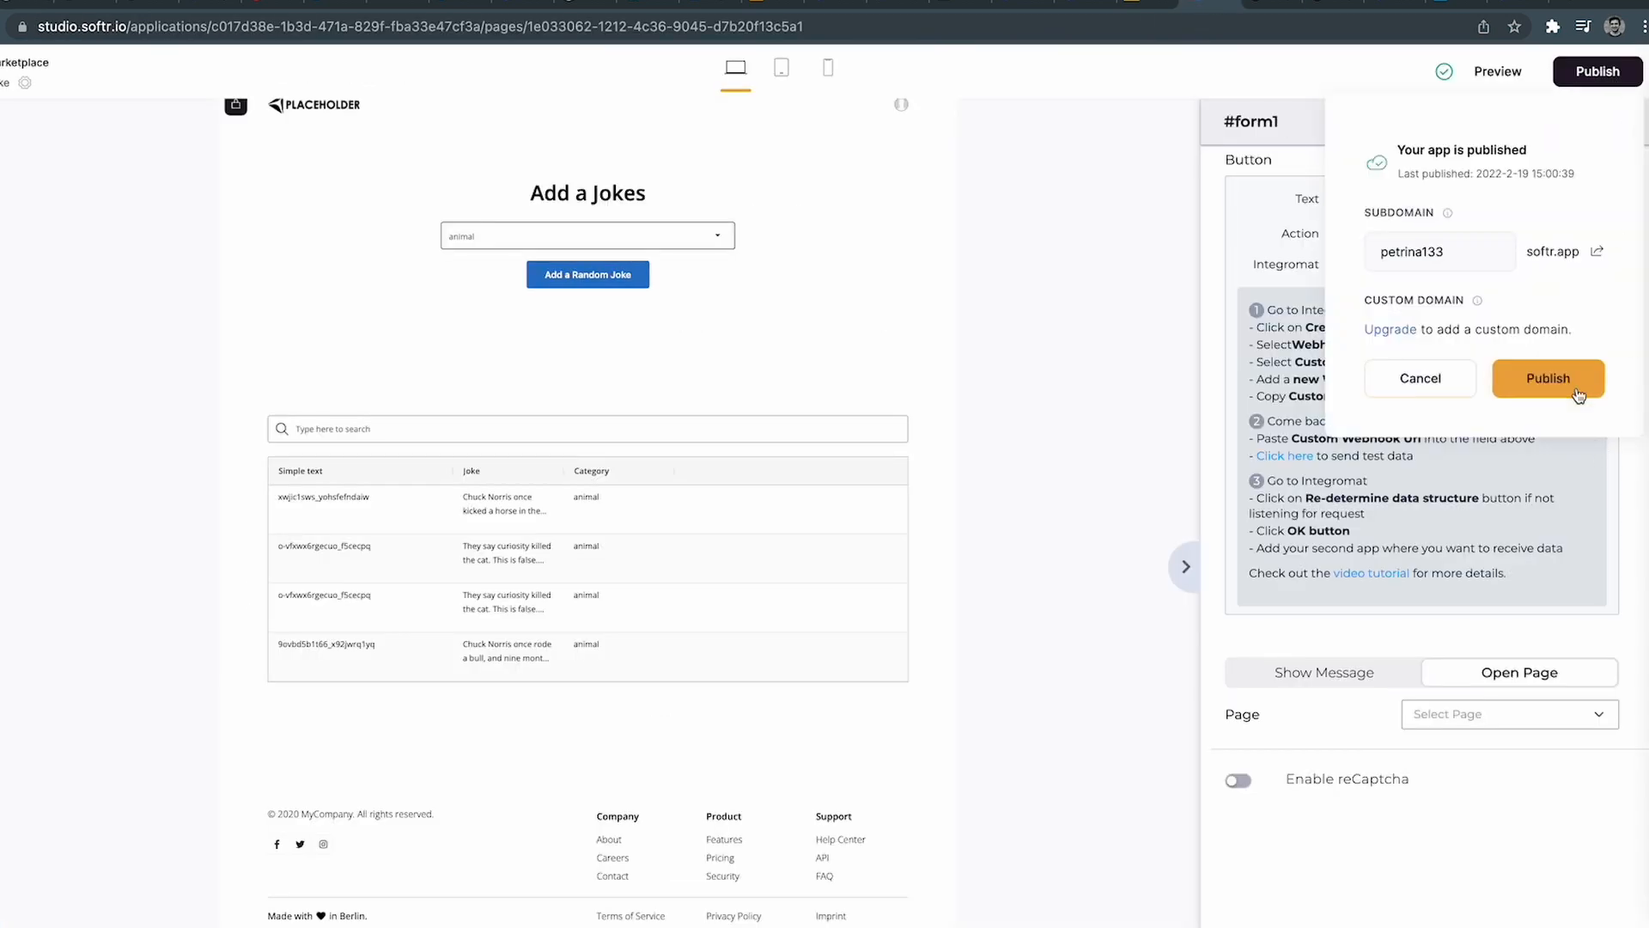
left_click(1275, 6)
key("super+l")
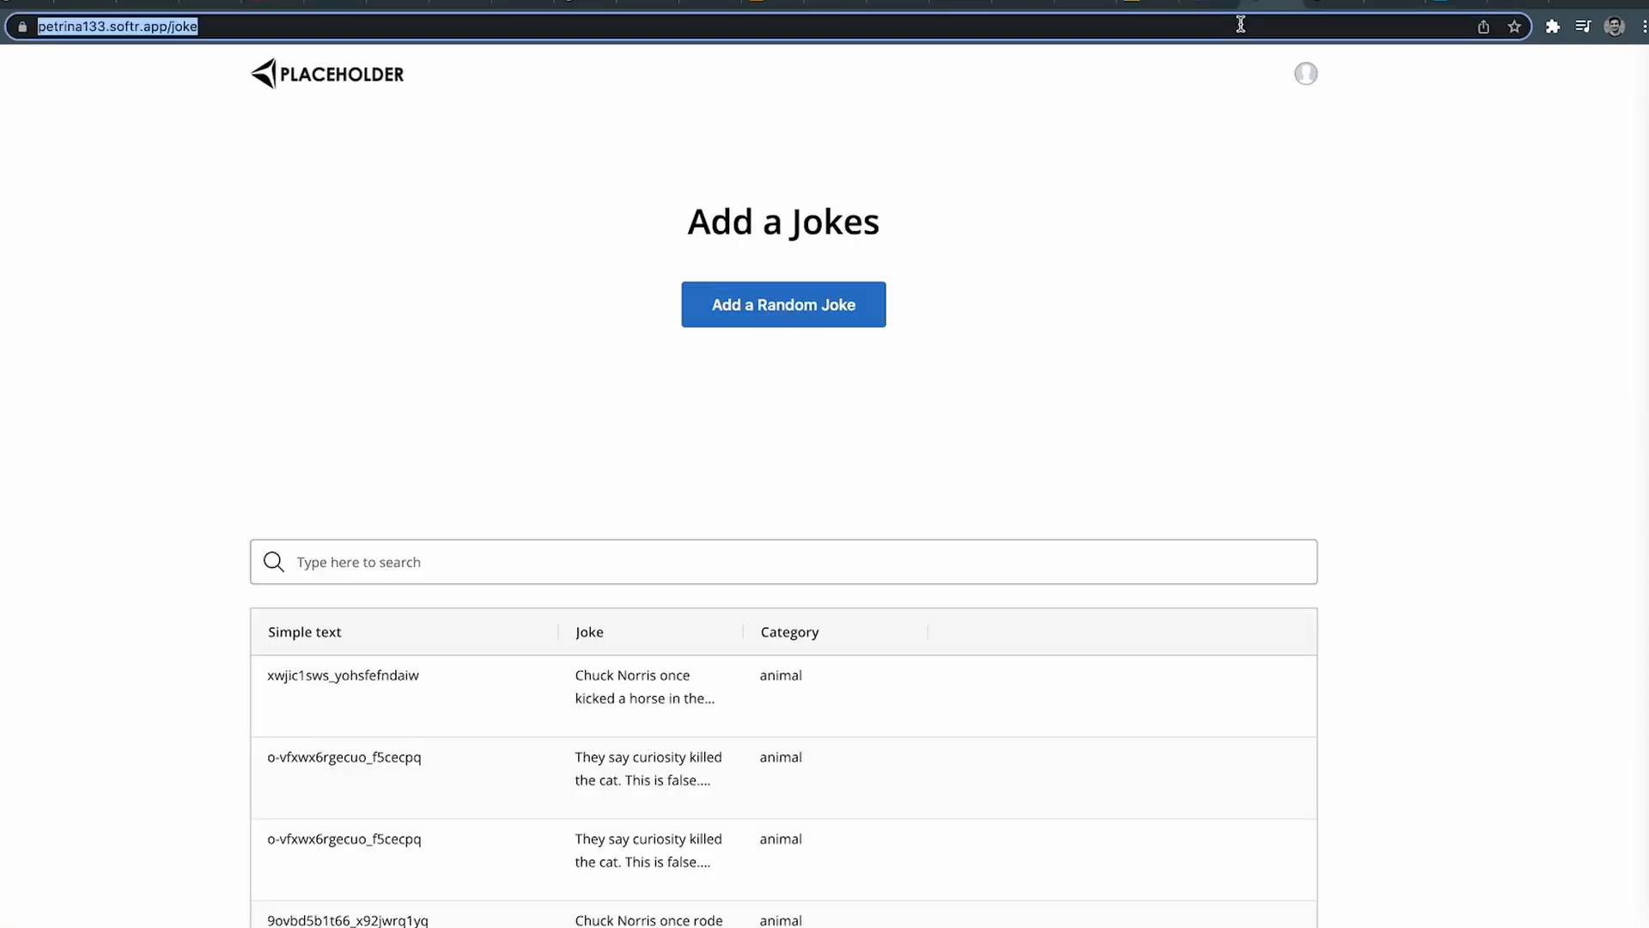
key("Return")
Add a random joke with the animal category from the live form and check the jokes table for it.
left_click(688, 294)
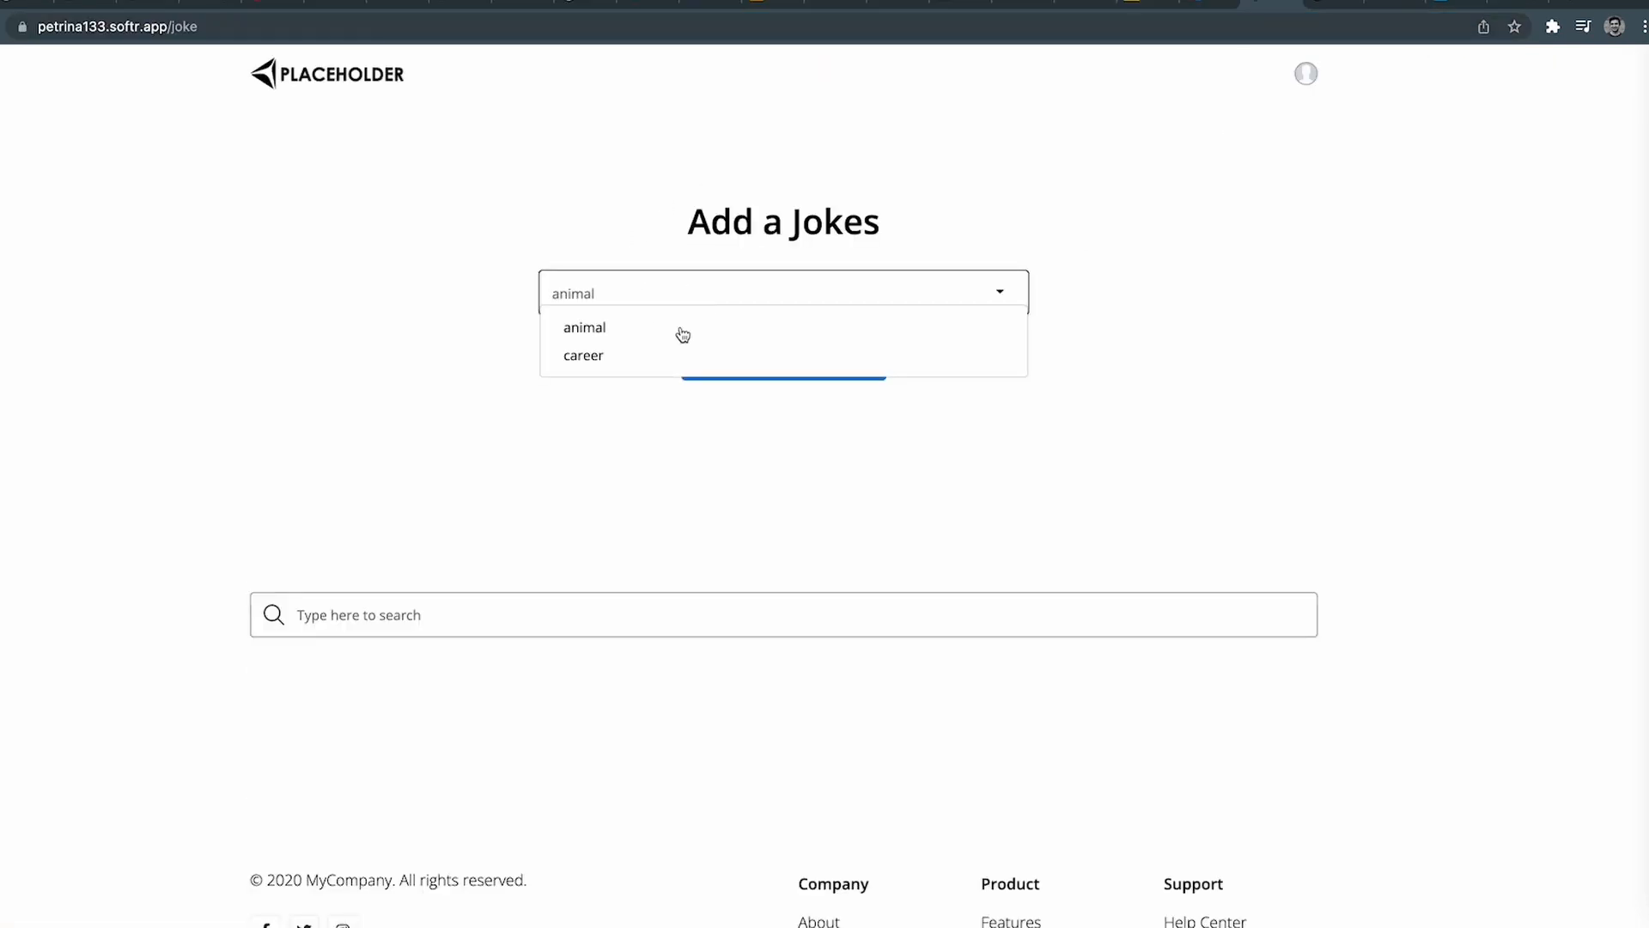
left_click(583, 326)
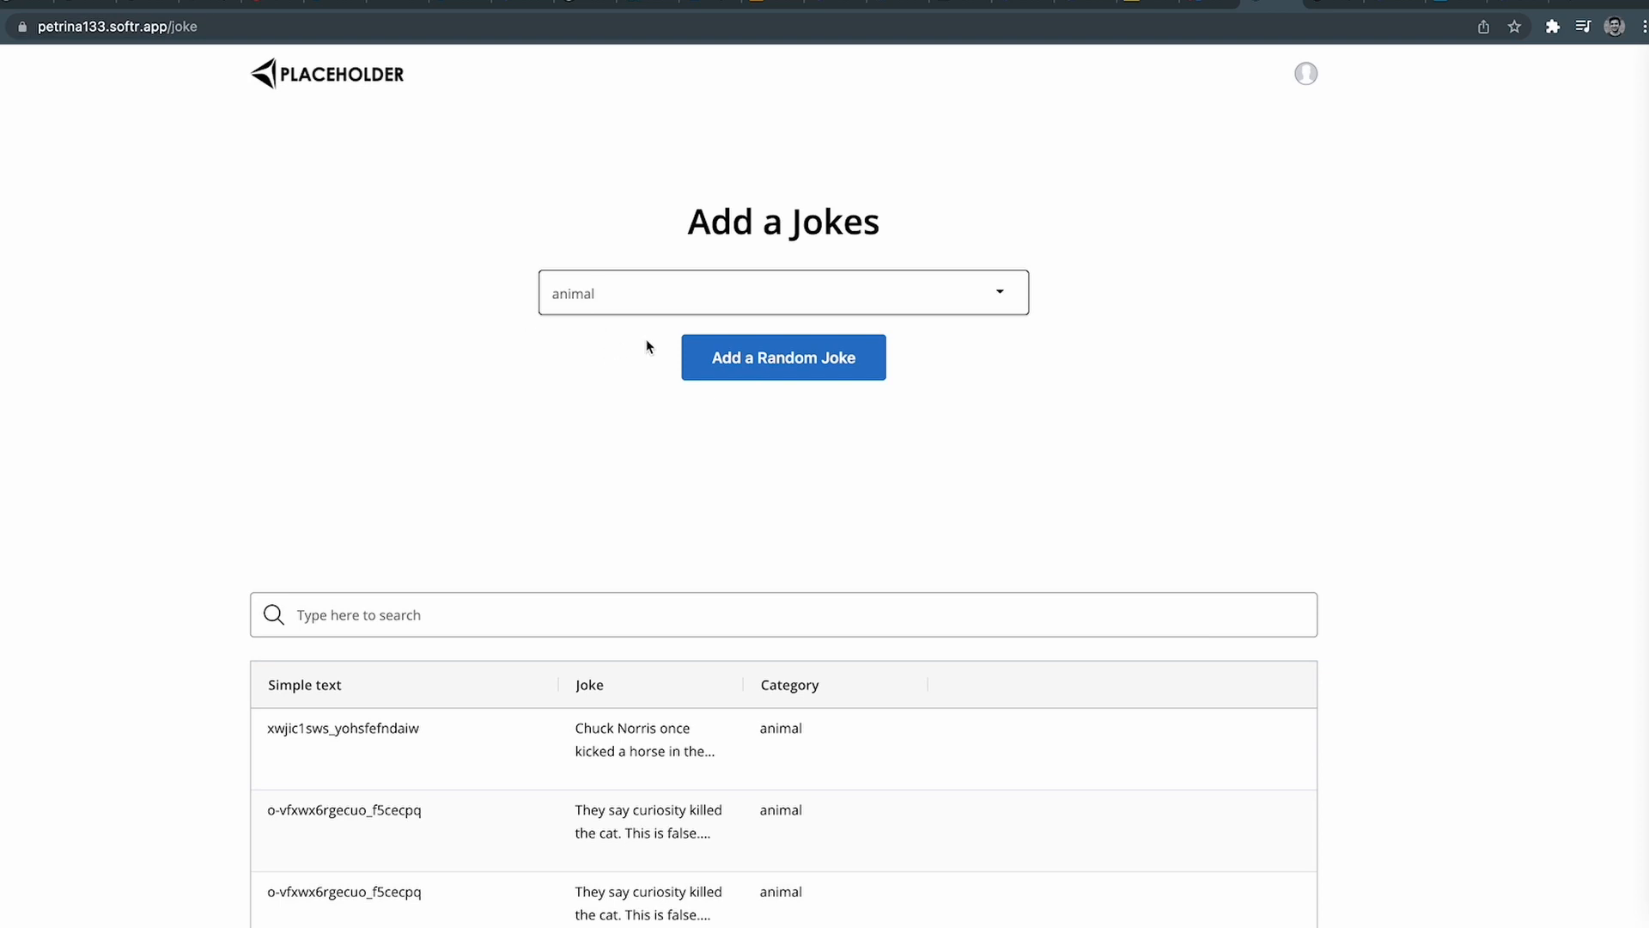
left_click(755, 358)
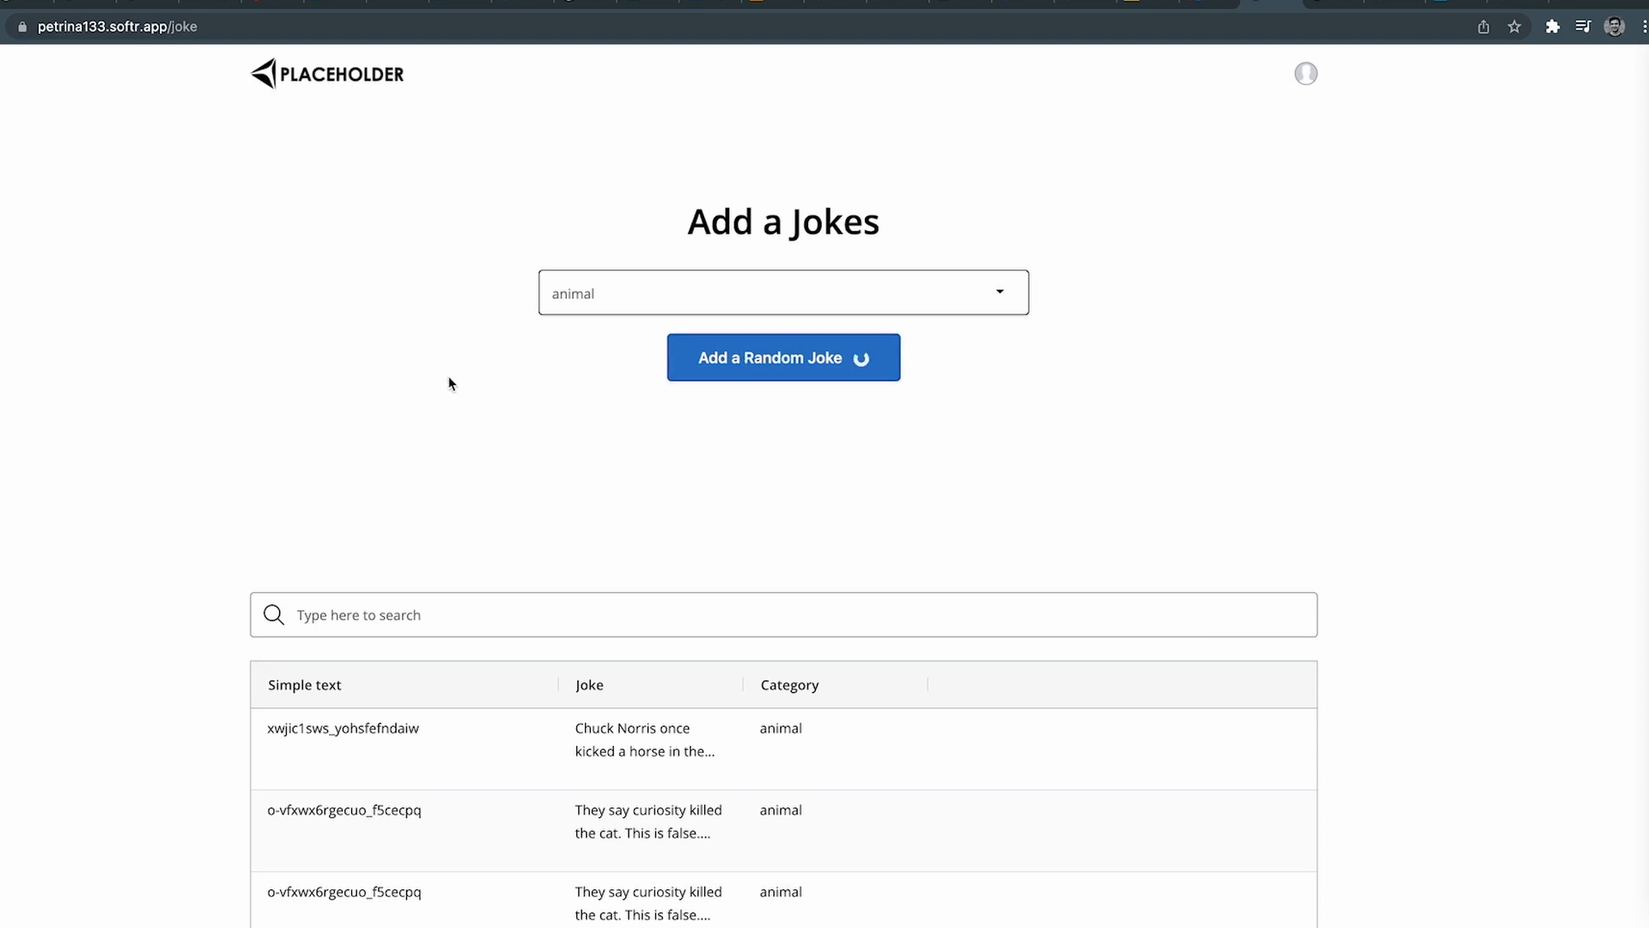
scroll(449, 383, "down", 7)
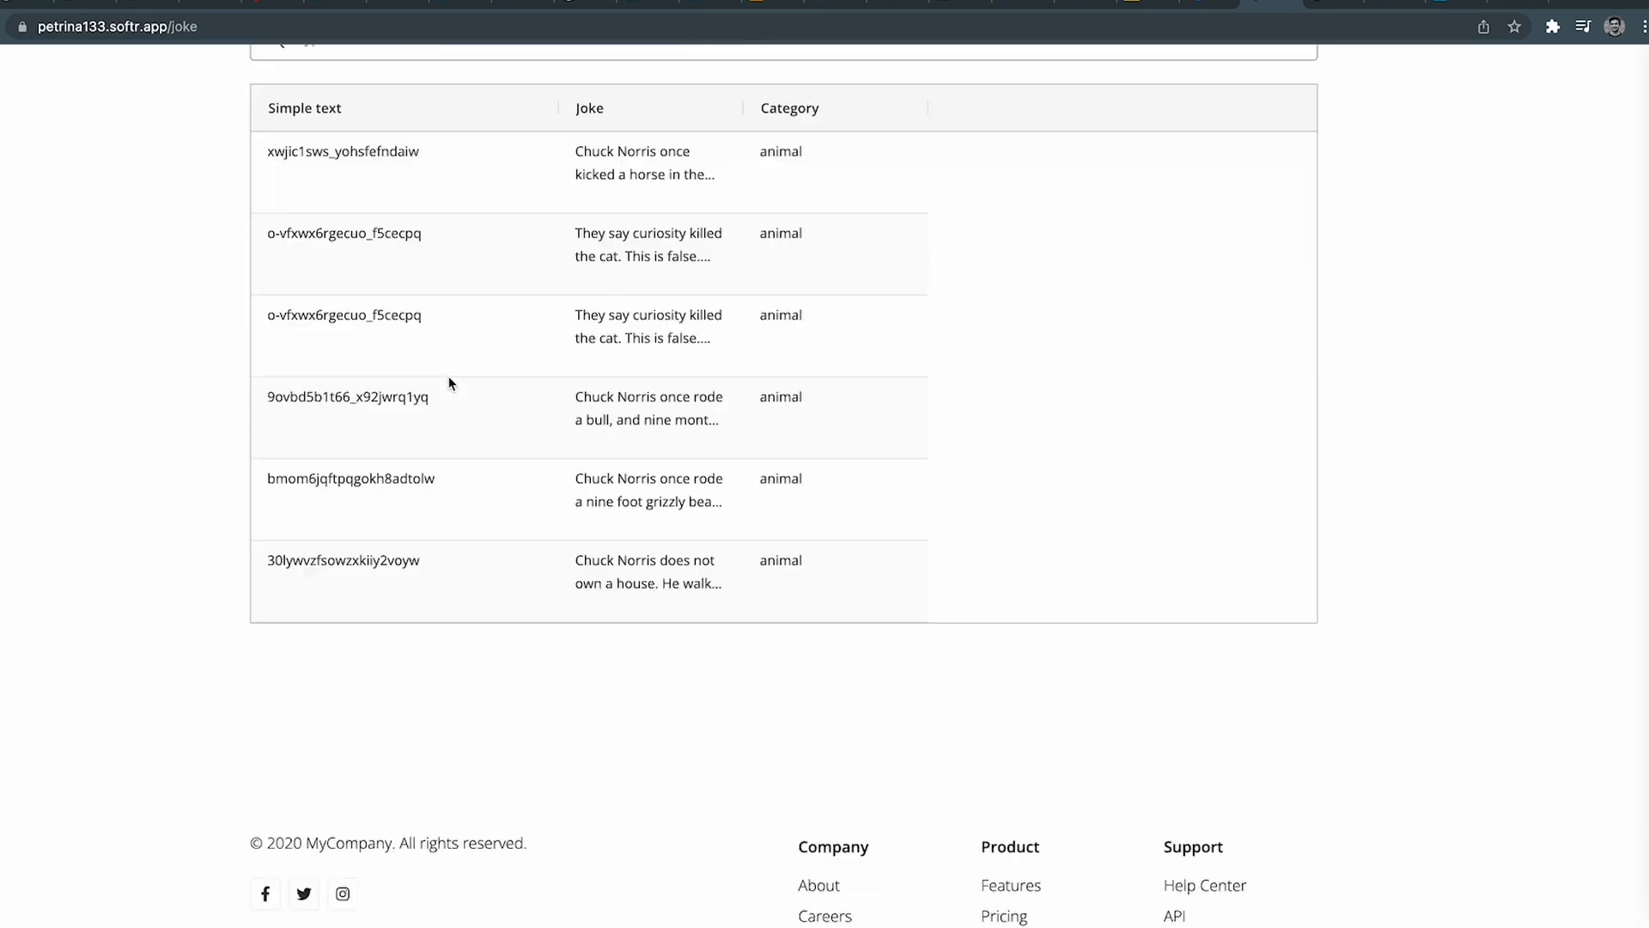
scroll(449, 380, "up", 2)
scroll(682, 545, "down", 4)
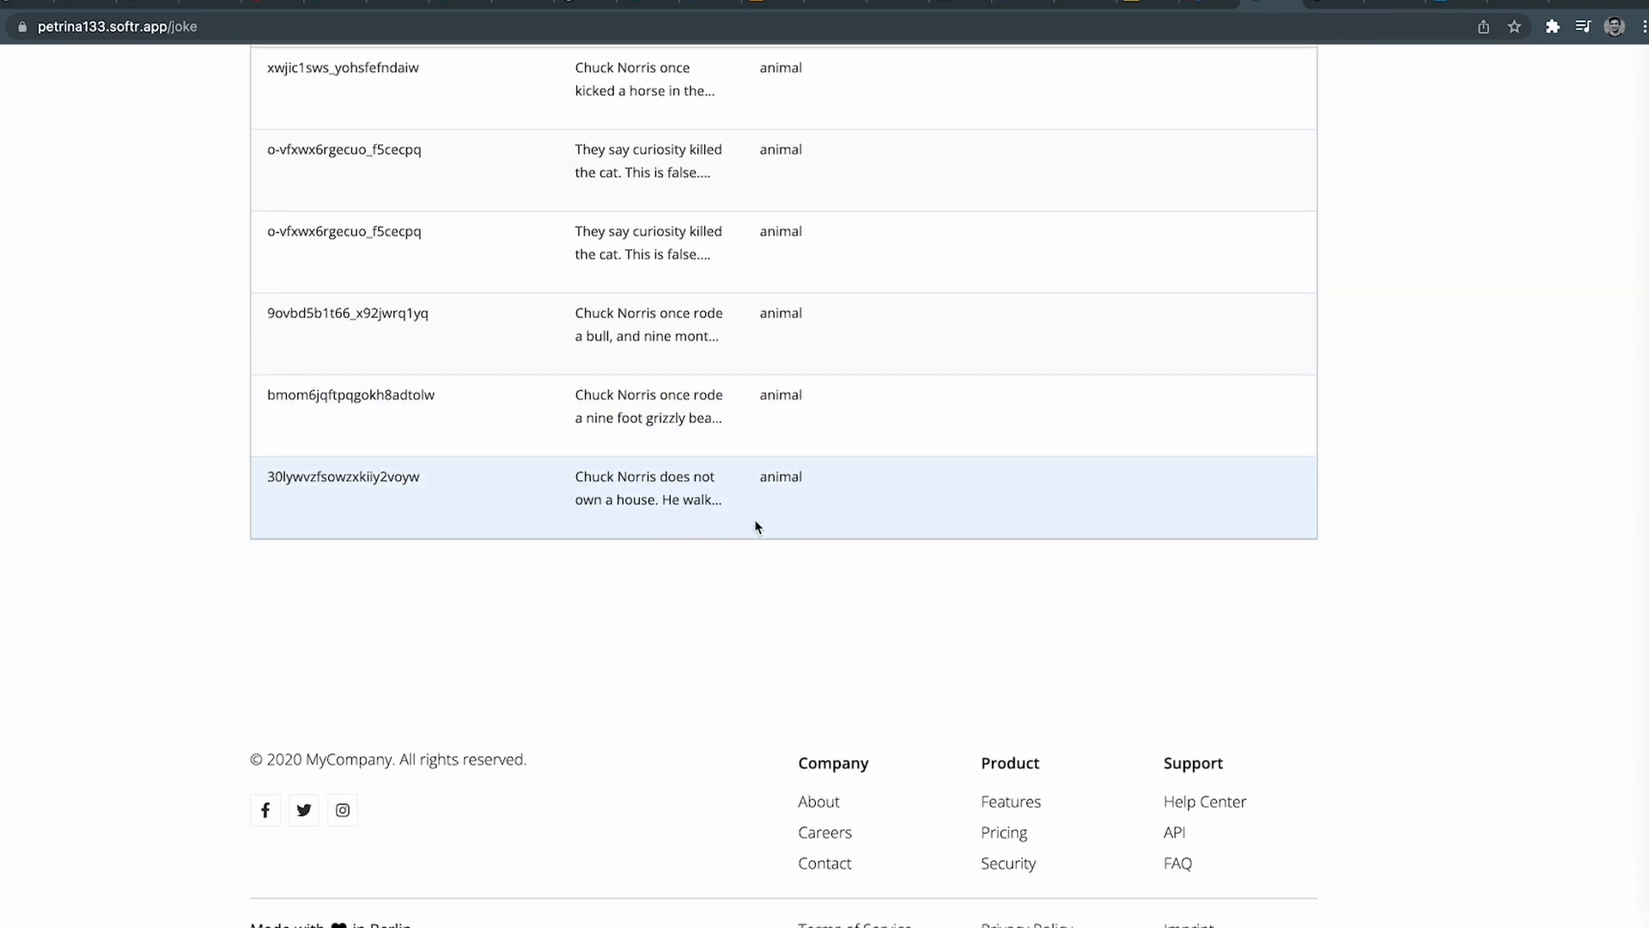